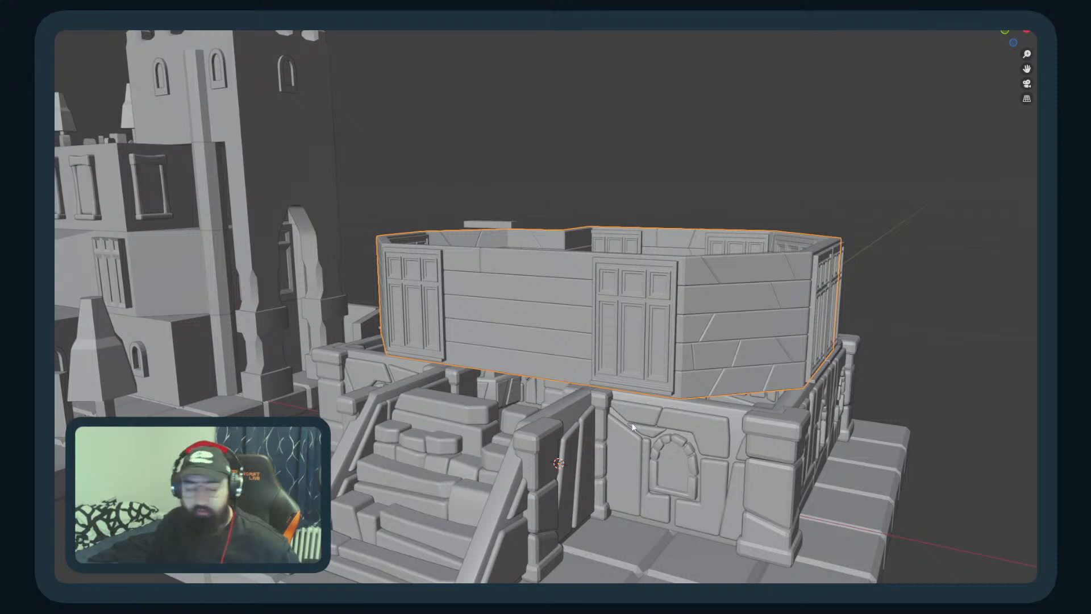
Step: Bring up the Spotify window and return to the Blender scene
key(alt+Tab)
key(Tab)
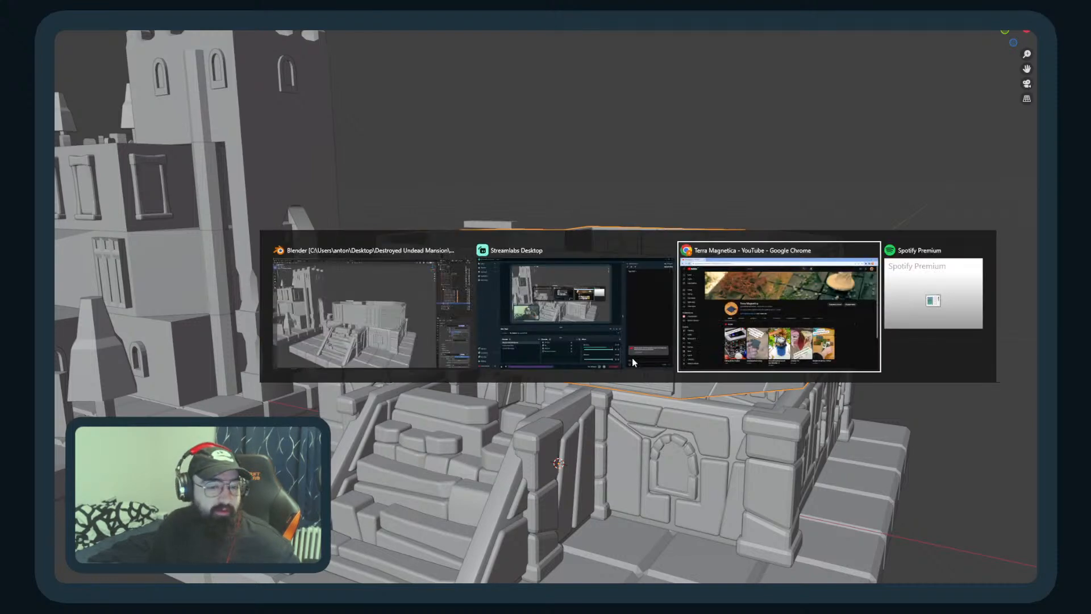
click(950, 288)
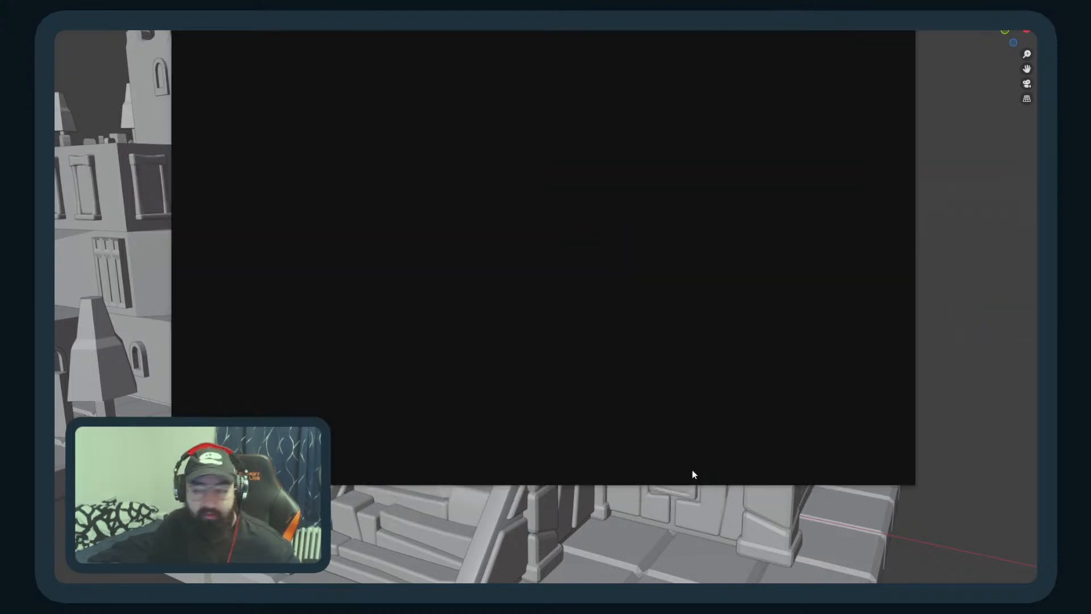
key(alt+Tab)
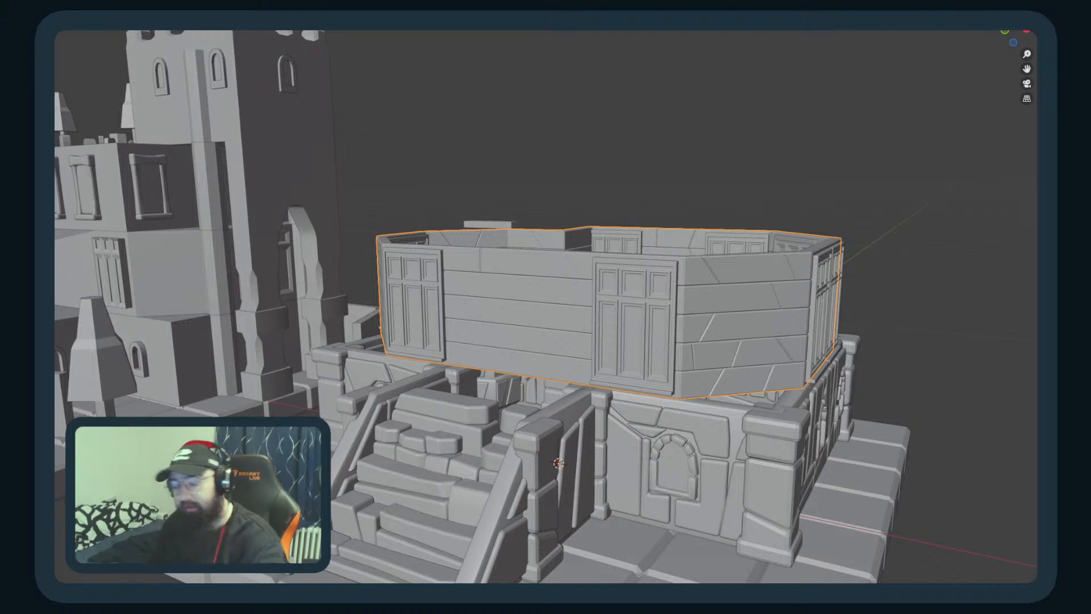
Step: Launch Google Chrome and move its window off to the side, out of the Blender view
key(super)
text(chrome)
key(Return)
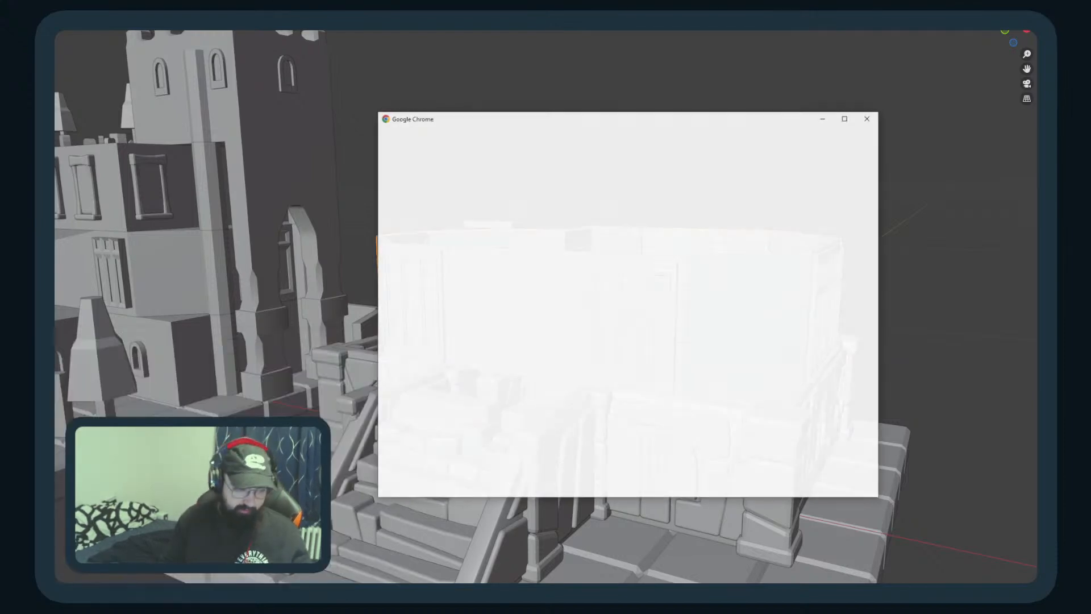
drag(614, 118, 1086, 125)
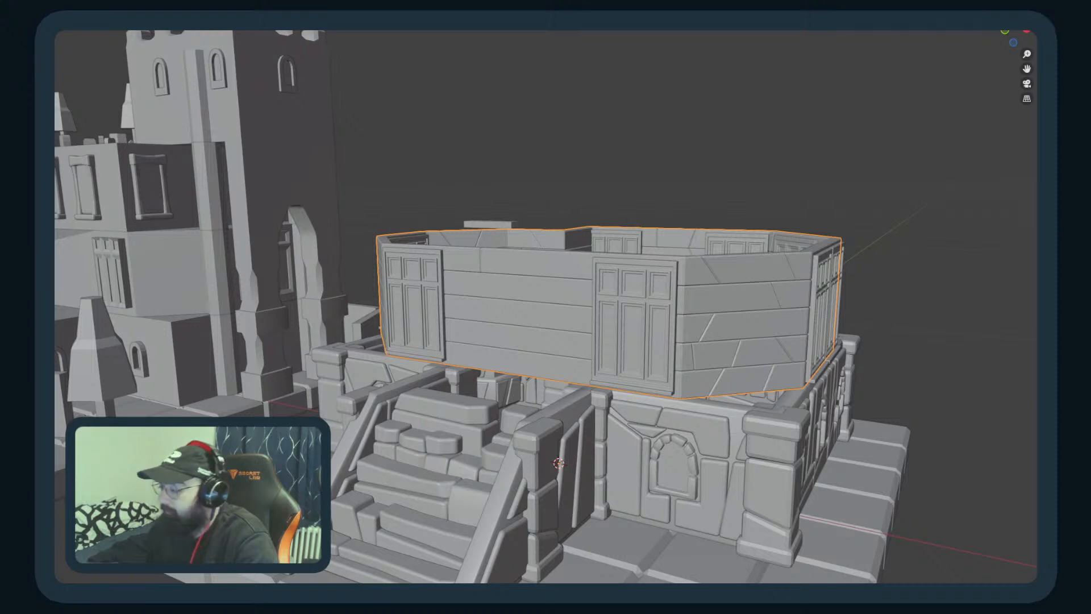
Step: Examine the upper wall ring and stone base of the new building against the blocked-out castle from several angles
middle_drag(321, 384, 364, 390)
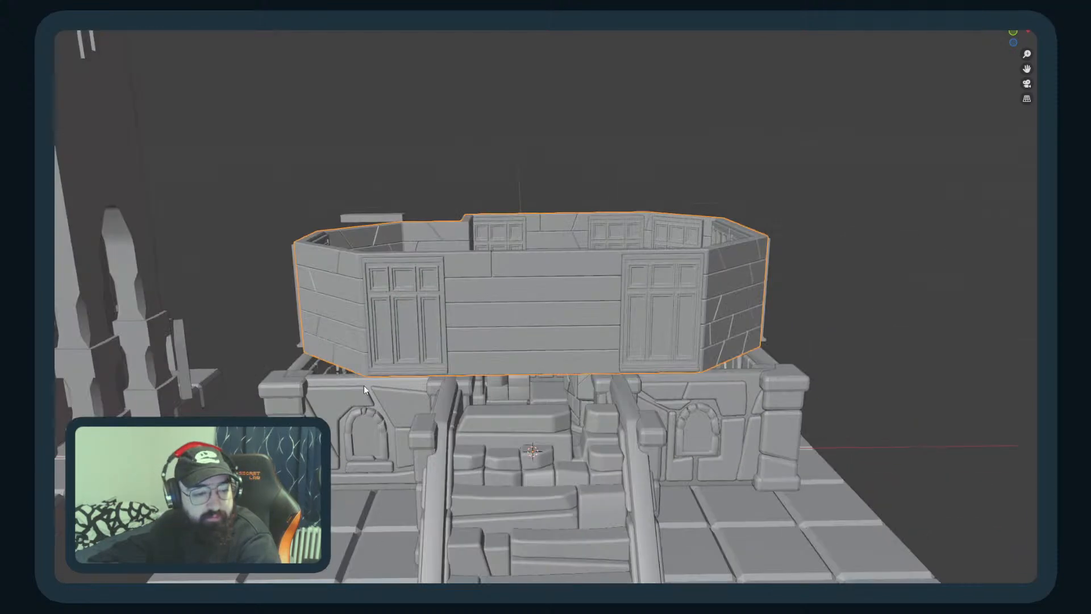
scroll(394, 420, up, 2)
scroll(398, 419, down, 2)
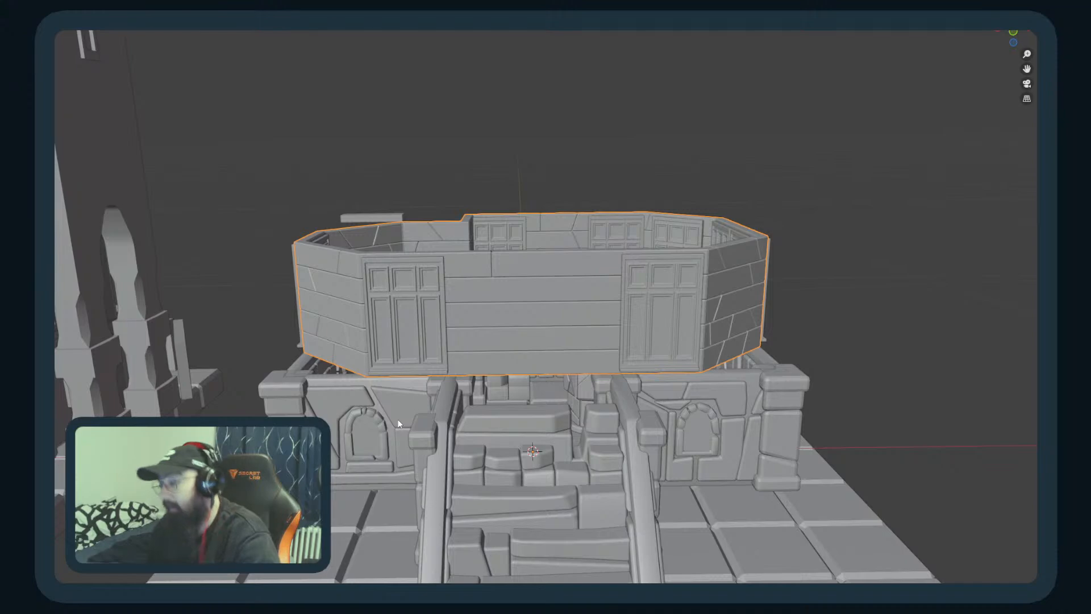
scroll(397, 418, down, 3)
middle_drag(400, 417, 450, 379)
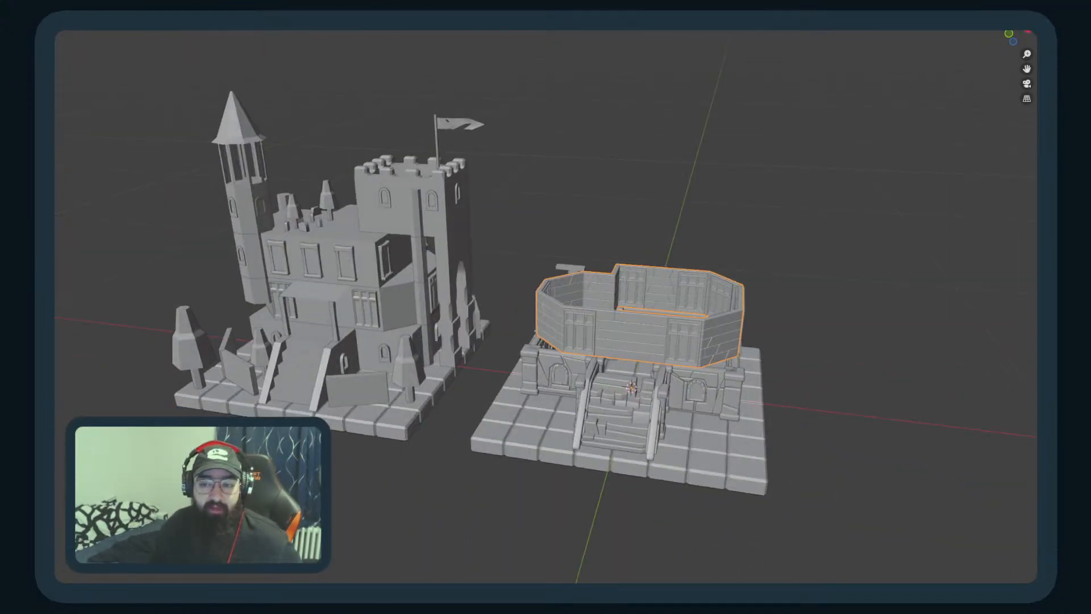
key(g)
right_click(602, 380)
middle_drag(574, 335, 623, 340)
scroll(616, 349, up, 4)
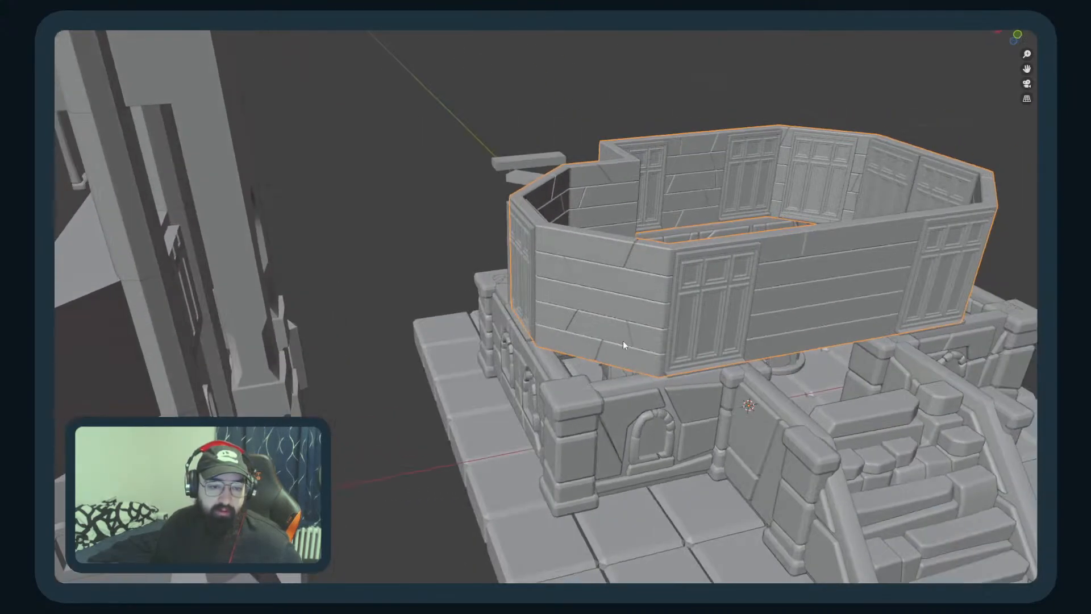
scroll(632, 336, down, 2)
middle_drag(699, 322, 642, 332)
scroll(643, 332, up, 3)
scroll(755, 359, down, 2)
middle_drag(755, 360, 448, 420)
scroll(395, 419, down, 4)
scroll(402, 408, up, 4)
scroll(445, 401, down, 3)
scroll(420, 419, down, 2)
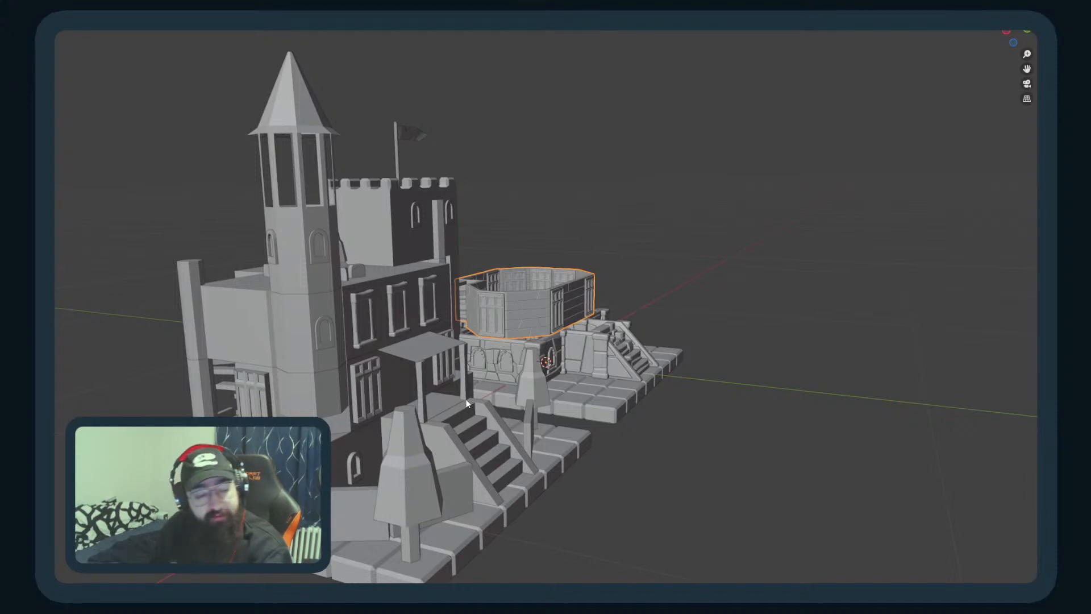
scroll(463, 403, up, 2)
scroll(432, 410, down, 4)
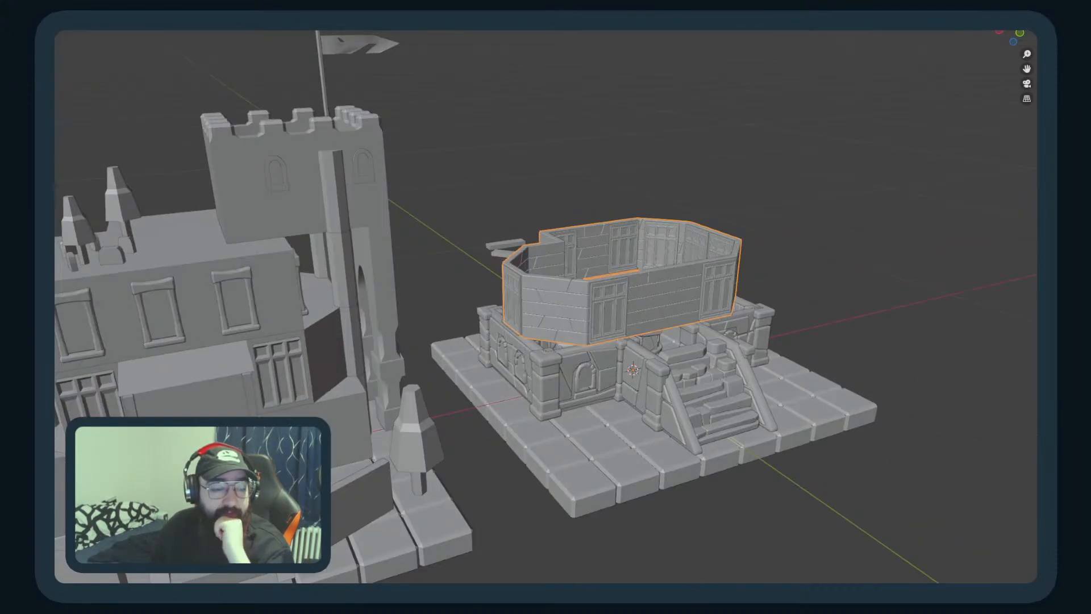
scroll(264, 373, up, 3)
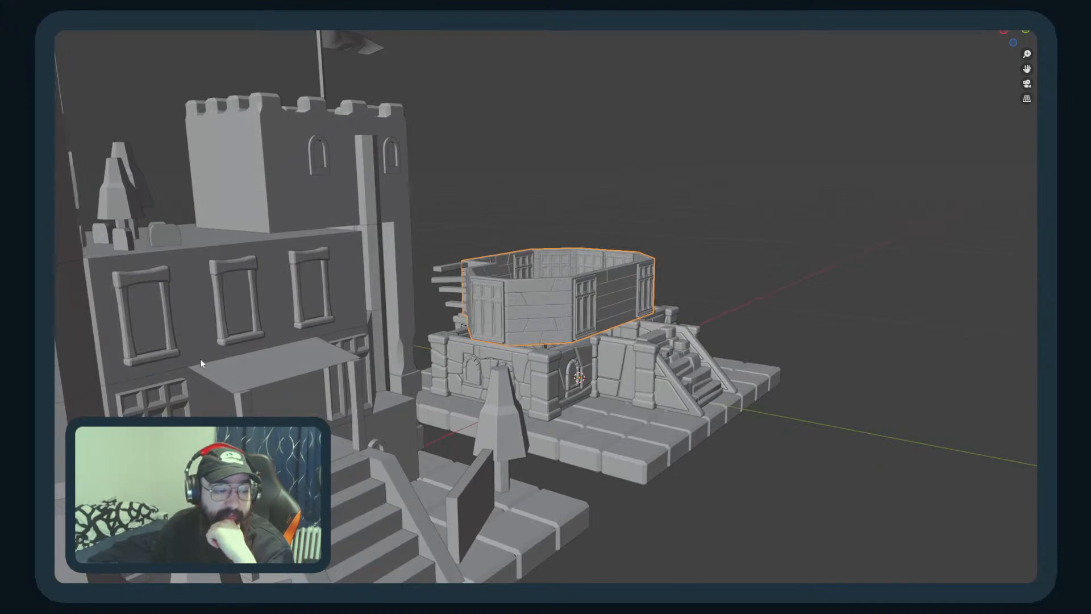
middle_drag(568, 311, 598, 328)
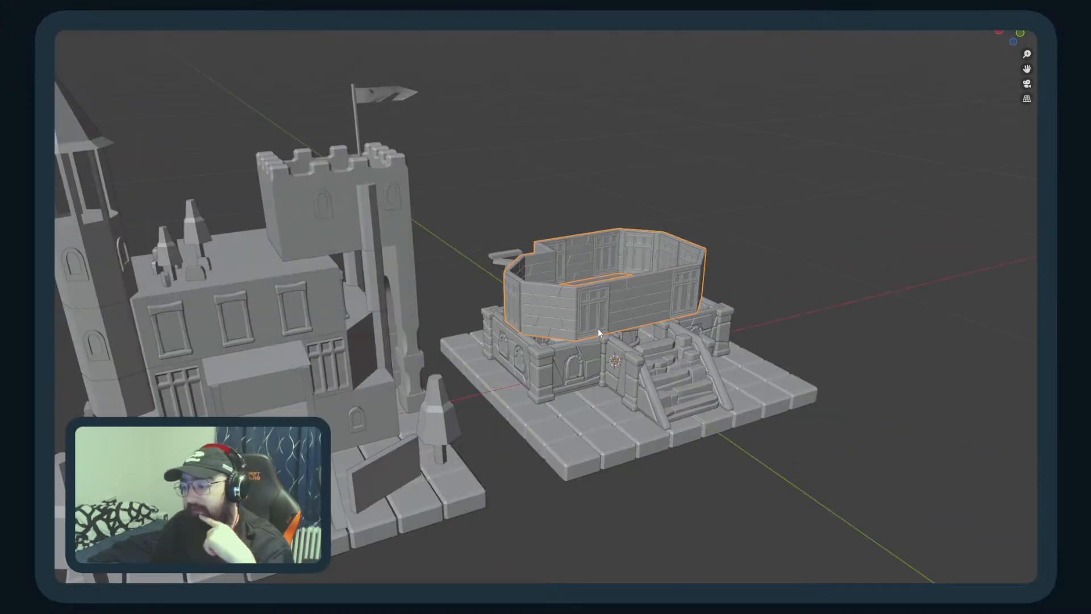
scroll(772, 383, up, 3)
middle_drag(827, 367, 740, 395)
scroll(739, 394, down, 4)
middle_drag(586, 422, 358, 482)
middle_drag(603, 451, 562, 471)
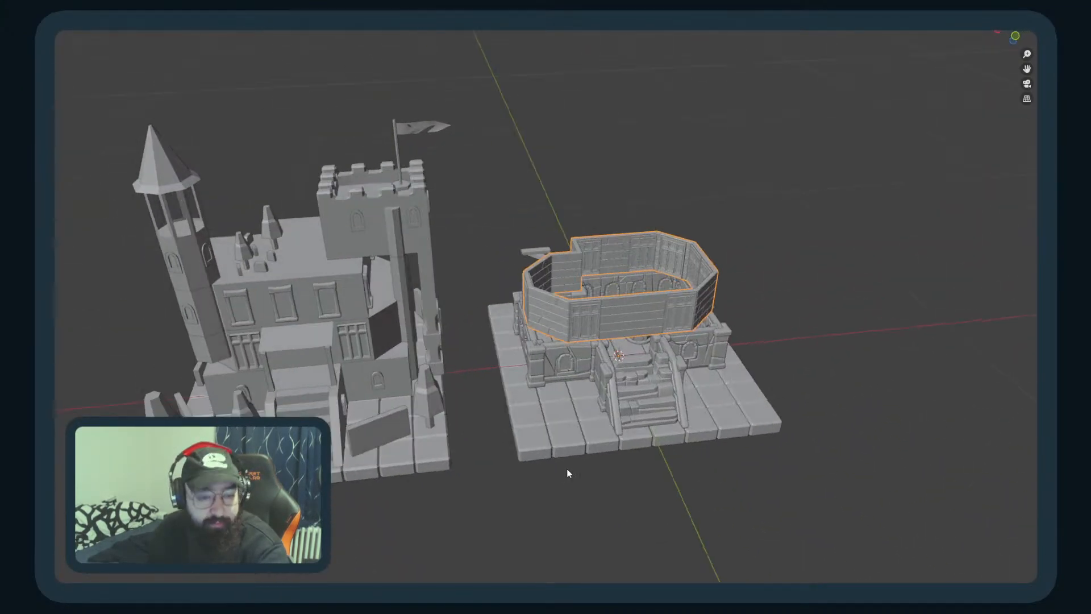
scroll(563, 471, up, 3)
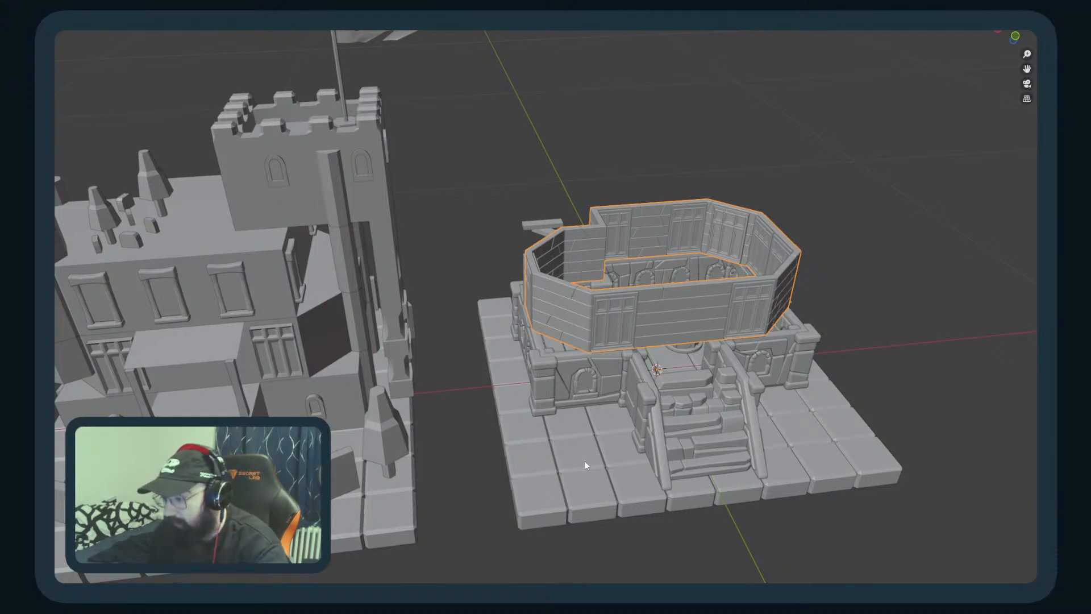
middle_drag(603, 430, 631, 360)
scroll(561, 370, up, 4)
middle_drag(561, 370, 553, 436)
scroll(599, 388, down, 3)
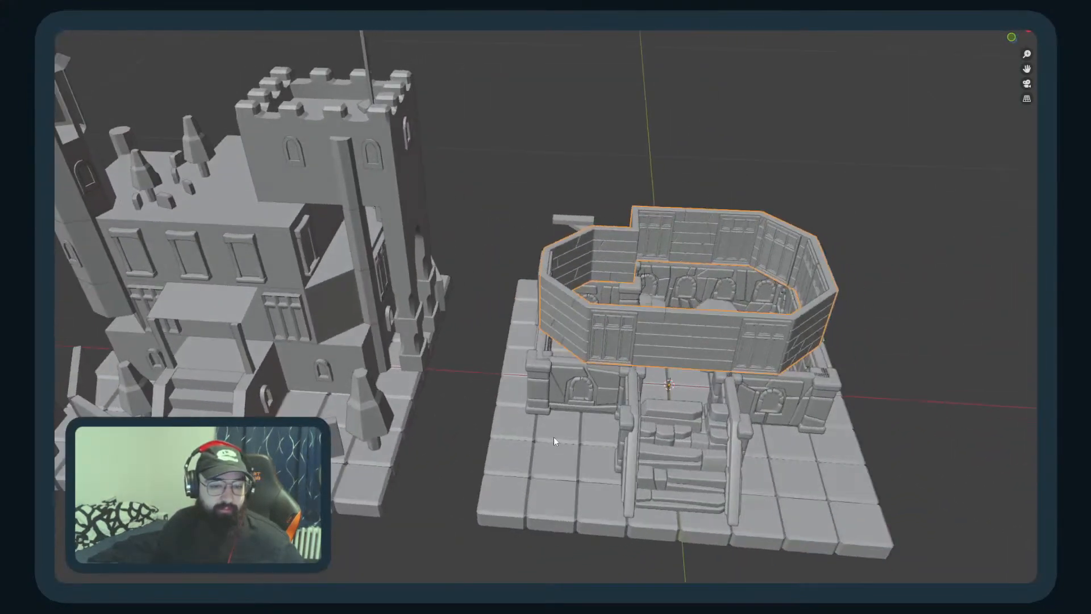
scroll(615, 407, up, 3)
middle_drag(615, 407, 776, 450)
scroll(753, 451, down, 2)
Step: Select the shuttered window panel on the front upper wall and compare its placement with the blocked-out castle
key(alt+a)
scroll(776, 450, up, 1)
click(679, 327)
middle_drag(718, 390, 618, 483)
middle_drag(571, 510, 762, 421)
middle_drag(757, 473, 675, 320)
scroll(510, 419, down, 5)
middle_drag(509, 419, 382, 410)
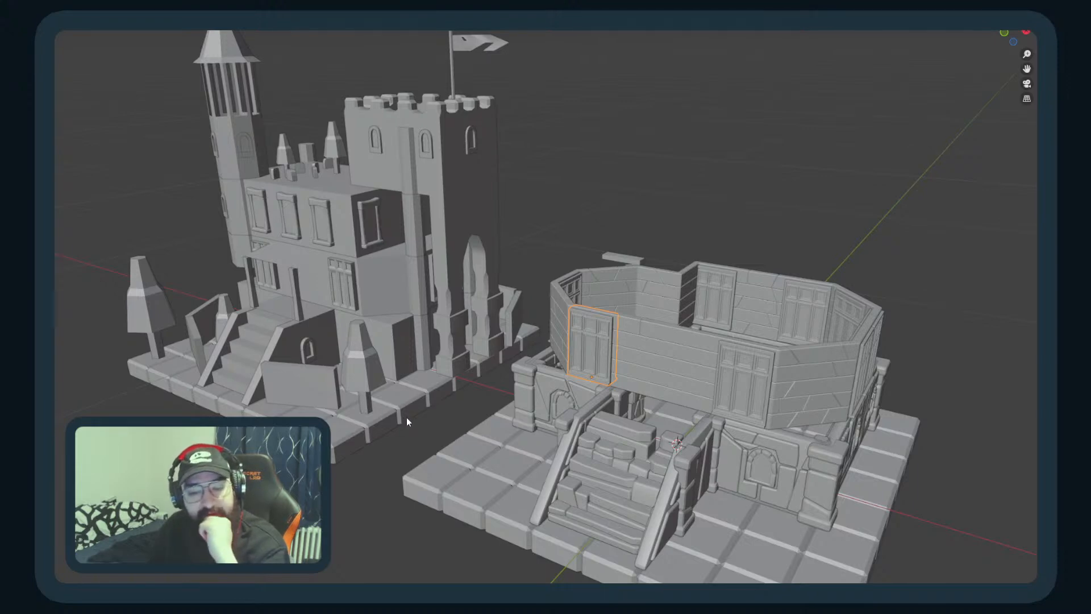
scroll(411, 417, down, 3)
middle_drag(411, 418, 544, 408)
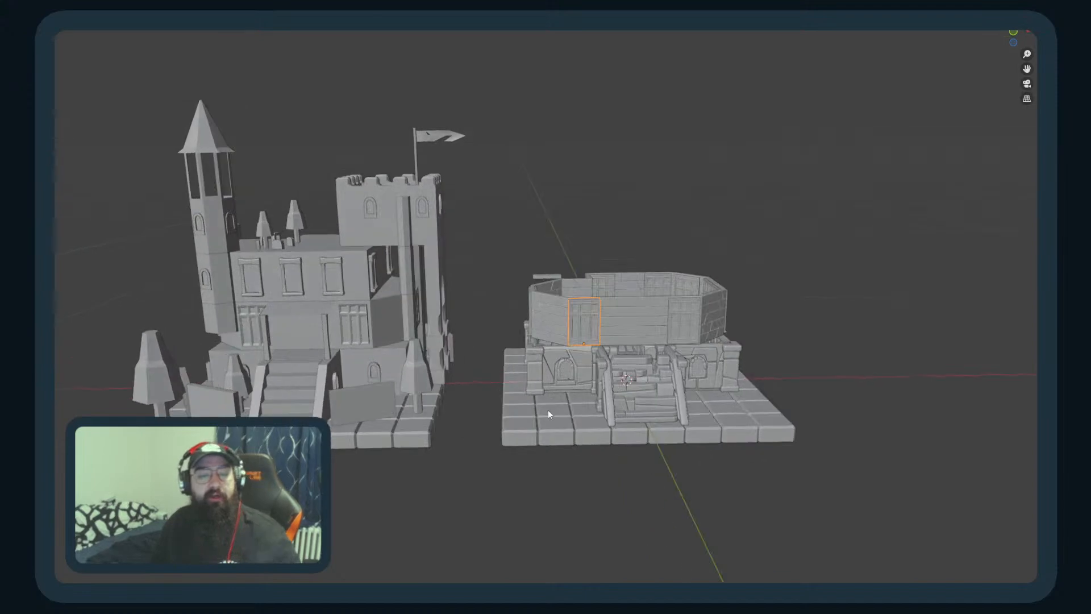
Step: Add a cube mesh at the centre of the new building and scale it down uniformly
scroll(544, 408, up, 4)
key(shift+a)
mouse_move(557, 419)
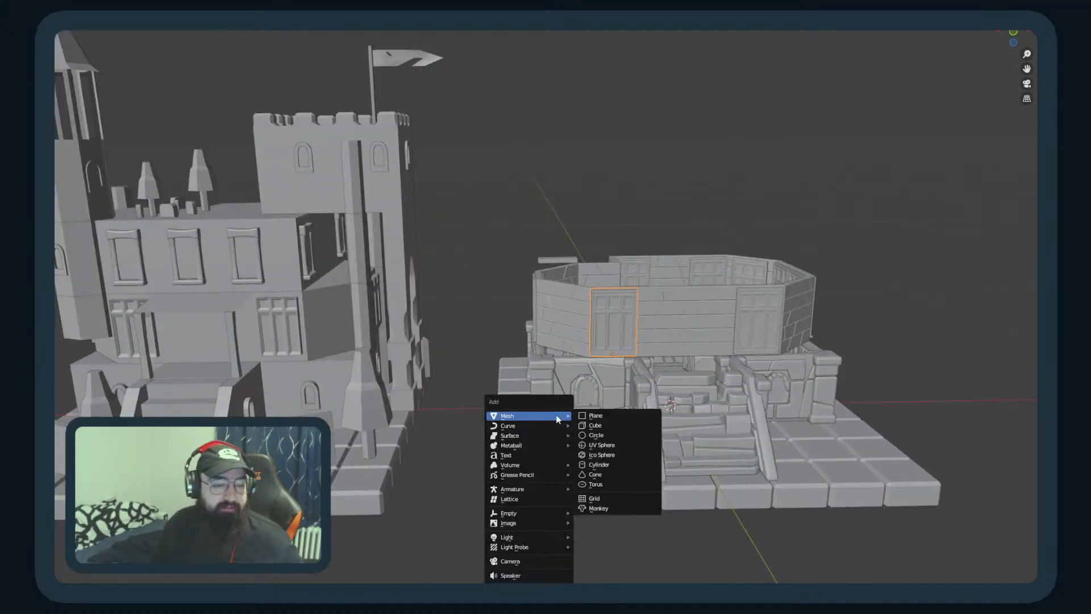
click(594, 427)
key(KP_Divide)
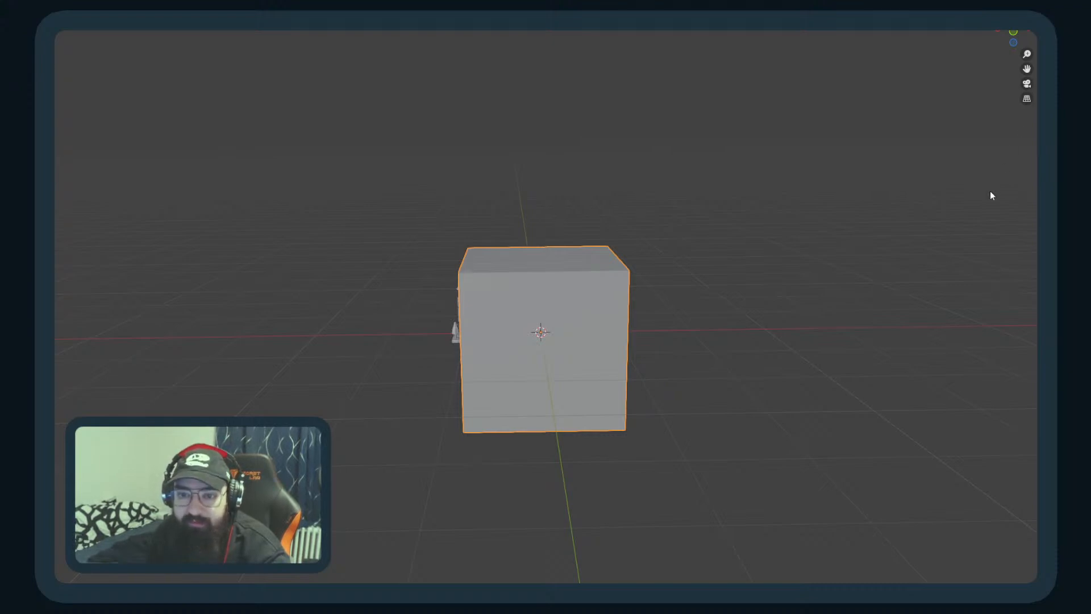
scroll(536, 433, up, 4)
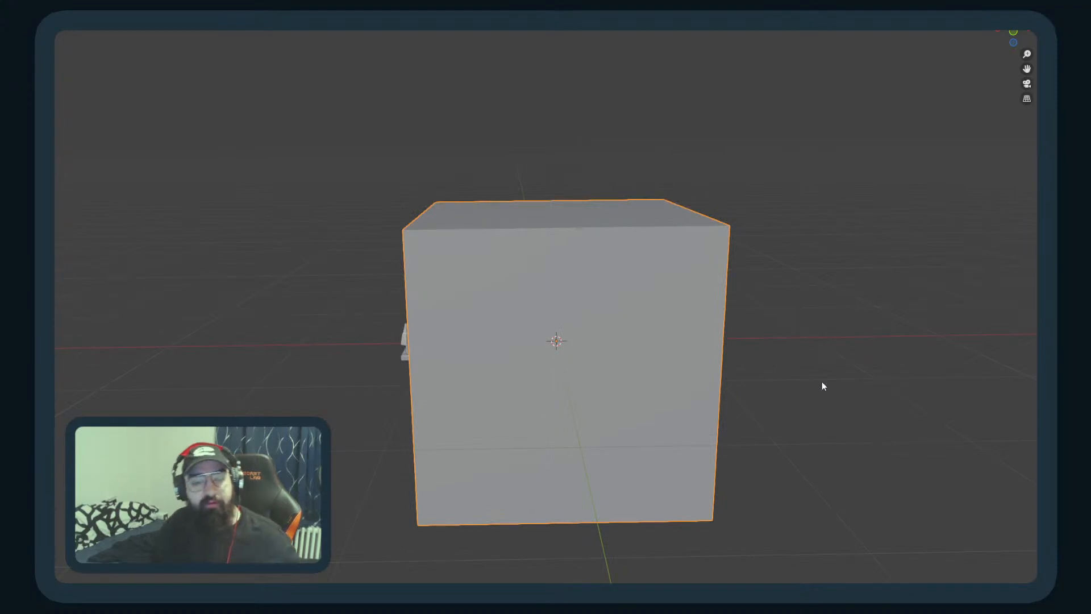
key(s)
click(595, 361)
scroll(614, 383, up, 5)
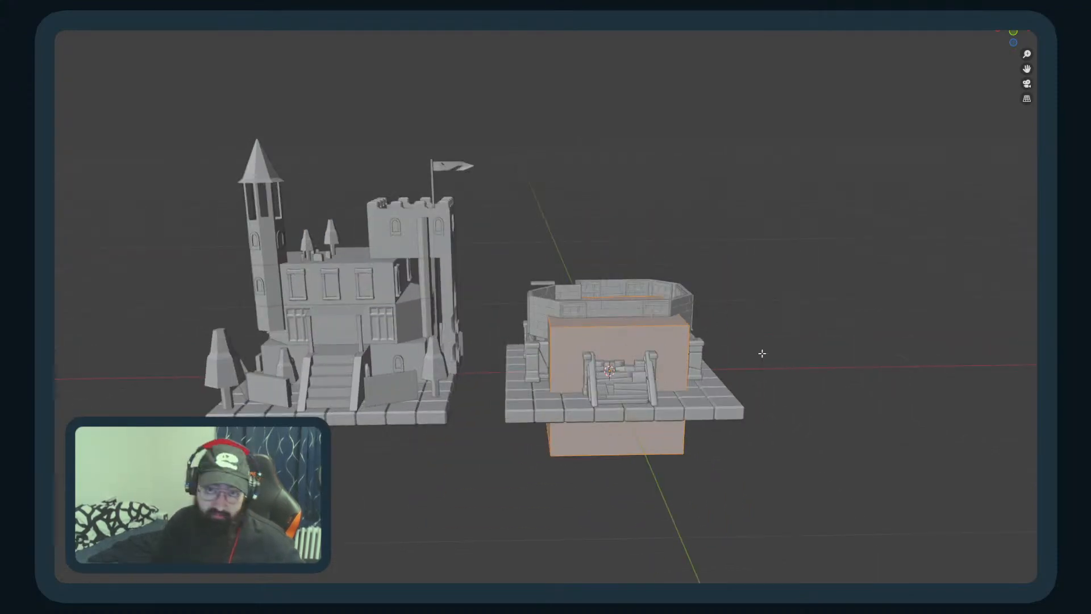
Step: Narrow the cube horizontally into a vertical post about 0.48 inches wide and deep
key(KP_1)
key(s)
key(x)
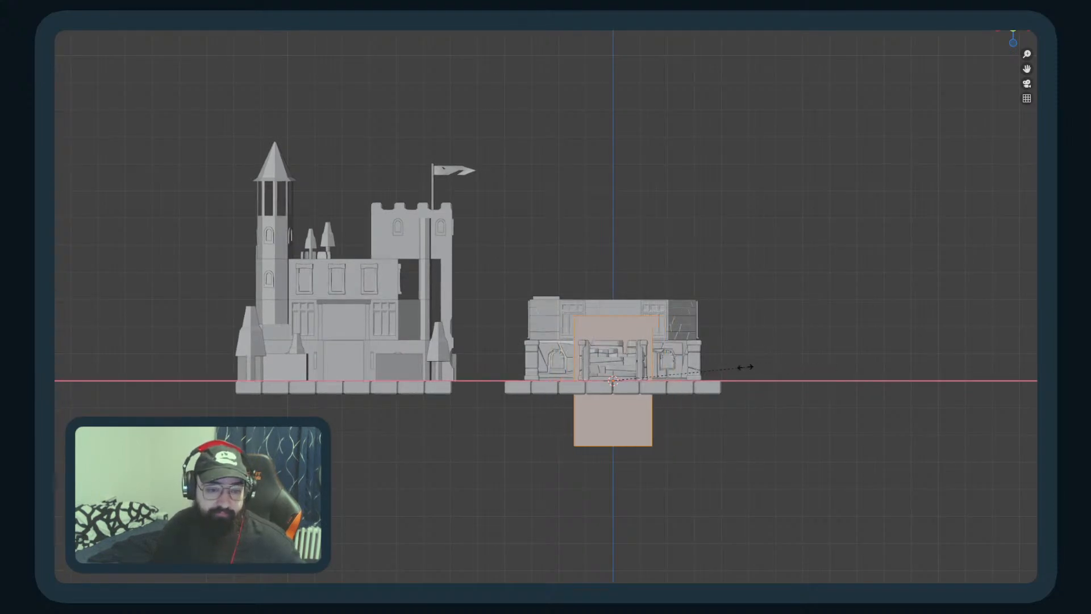
click(640, 369)
middle_drag(699, 450, 722, 459)
key(Tab)
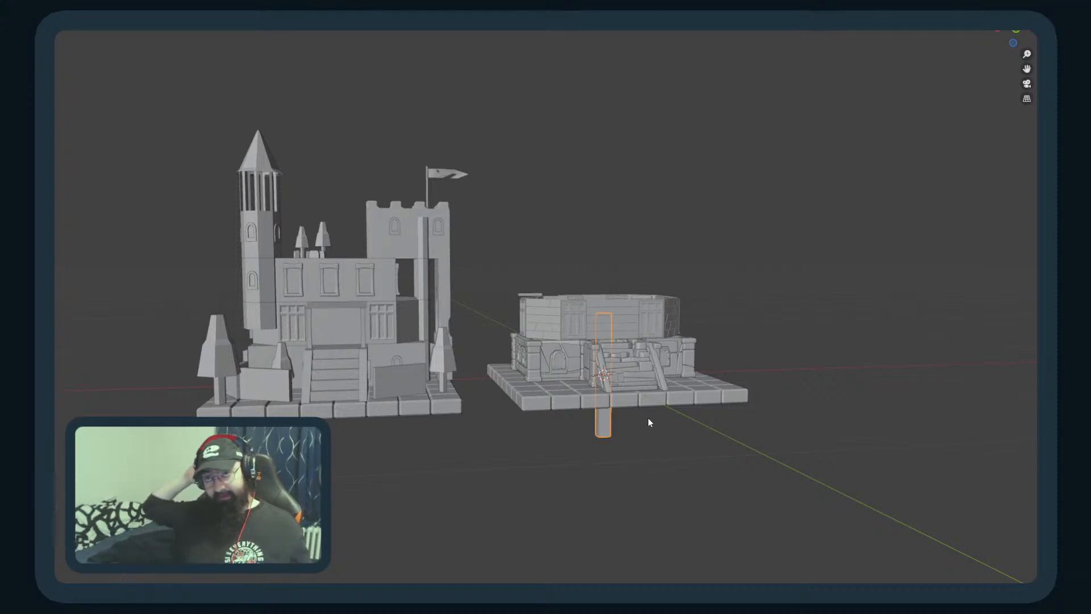
Step: Select the post's bottom face and set its local Z position to 0
middle_drag(646, 415, 643, 512)
scroll(643, 508, down, 5)
key(Tab)
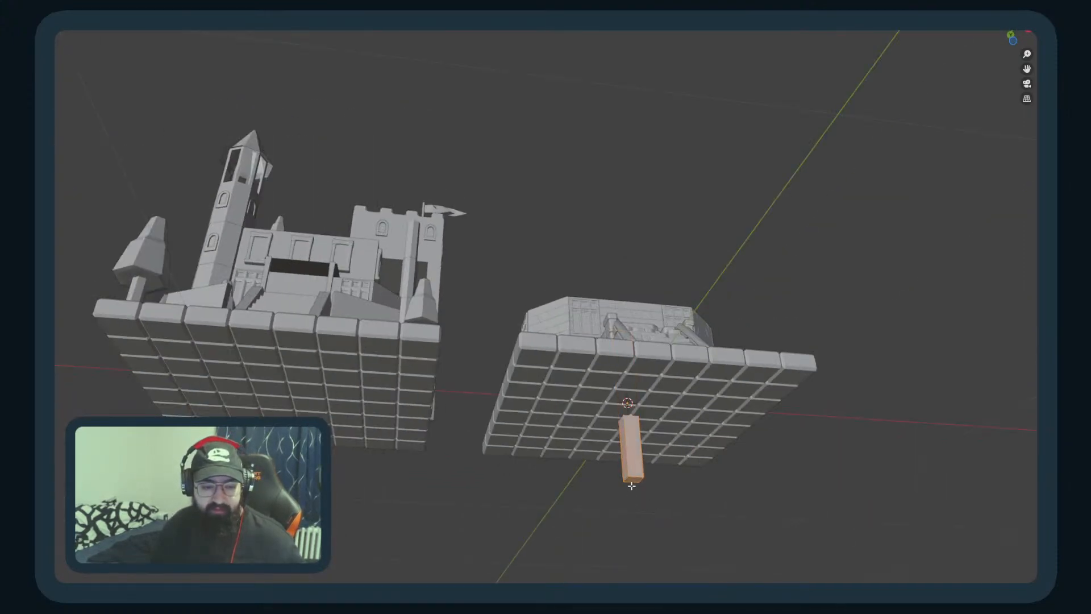
key(alt+a)
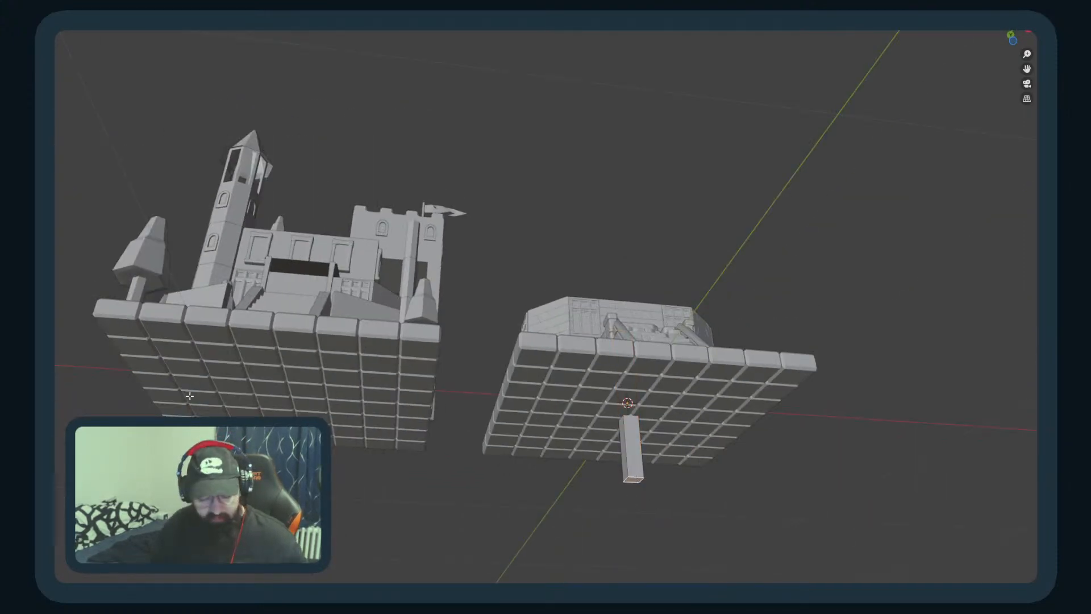
key(n)
click(977, 53)
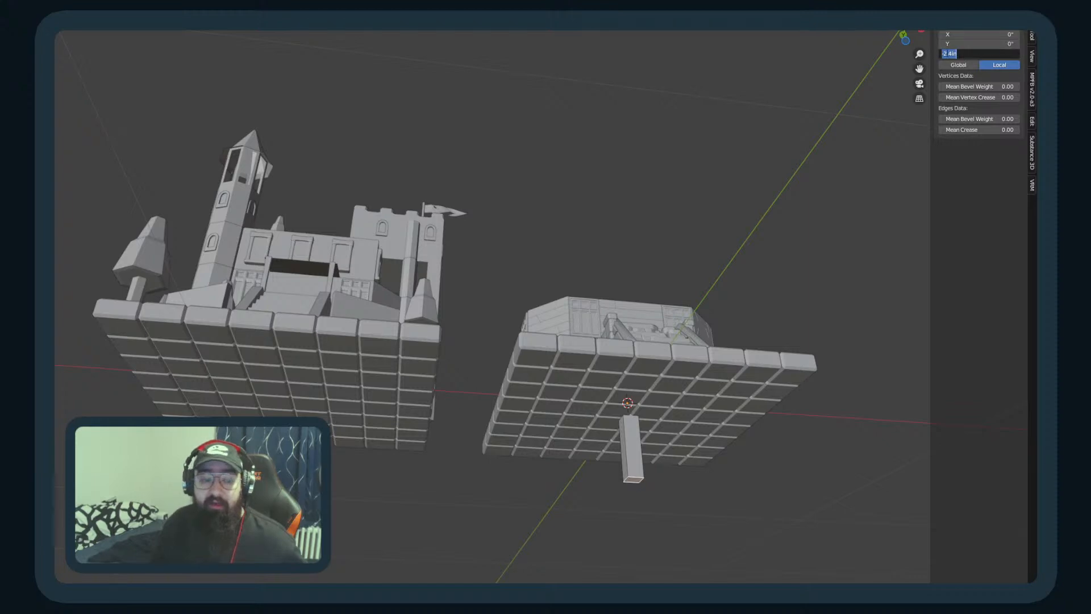
text(0)
key(Return)
Step: Set the local Z position of the post's top face to 1.5 inches and leave mesh editing
key(KP_Decimal)
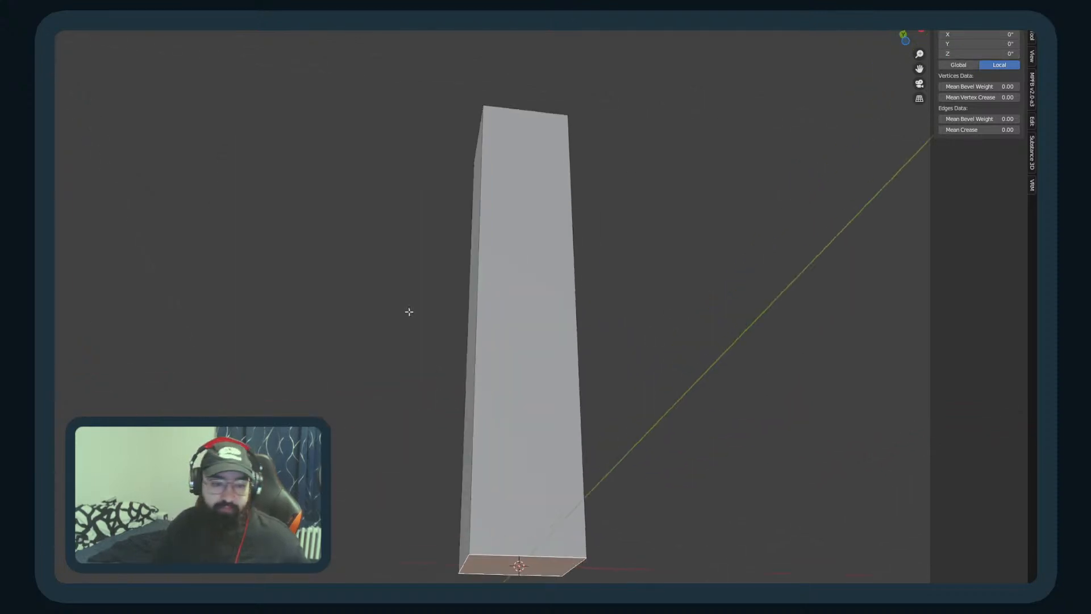
middle_drag(432, 426, 398, 505)
click(544, 91)
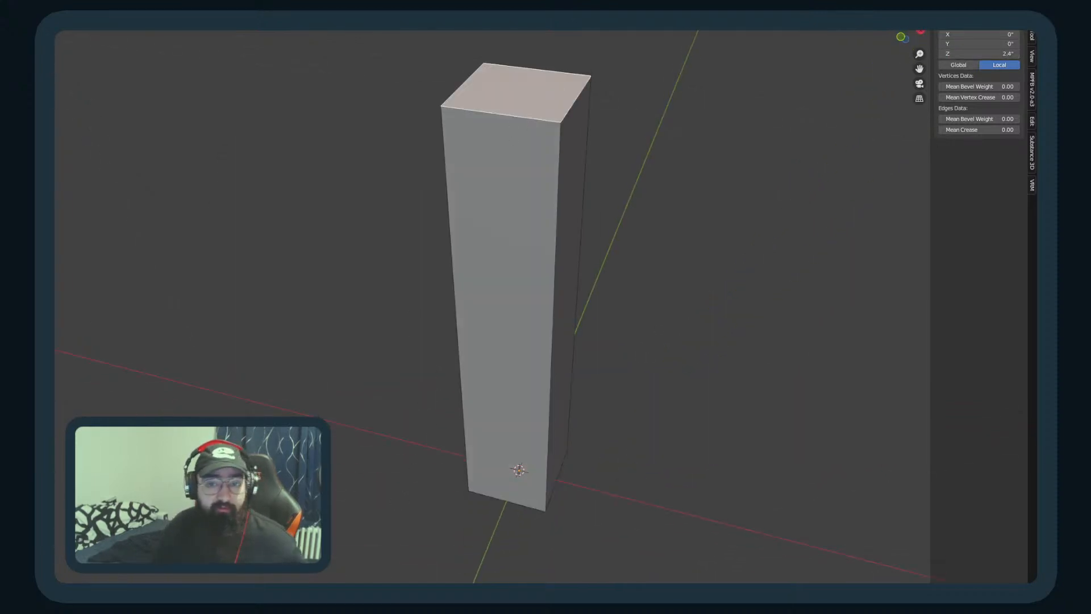
click(978, 53)
text(1)
key(Return)
middle_drag(344, 261, 456, 332)
key(KP_Divide)
key(Tab)
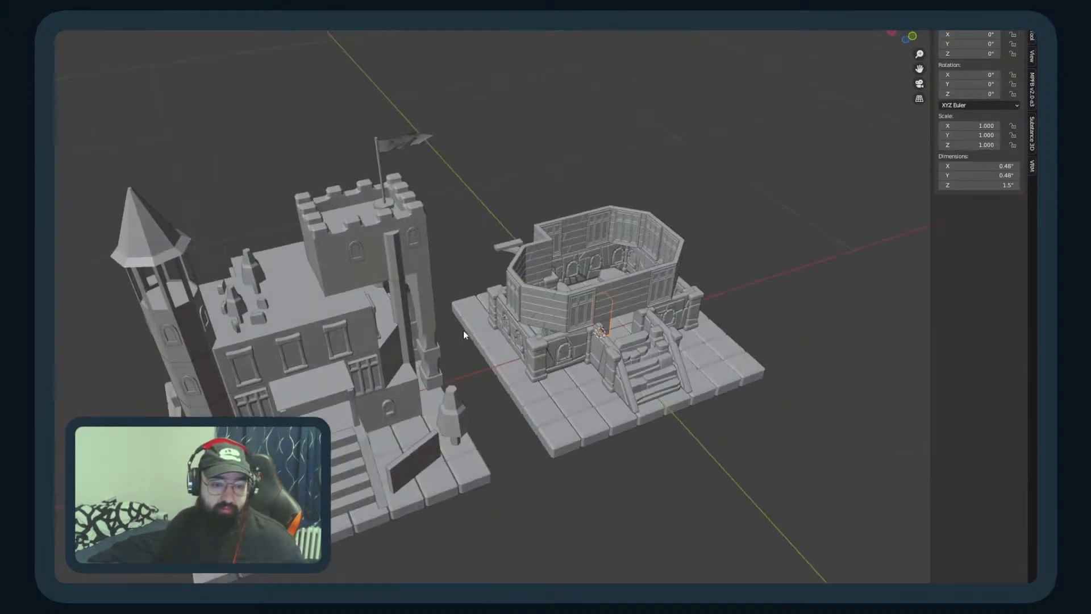
Step: Apply the post's object transforms
key(ctrl+a)
click(554, 346)
scroll(588, 344, up, 3)
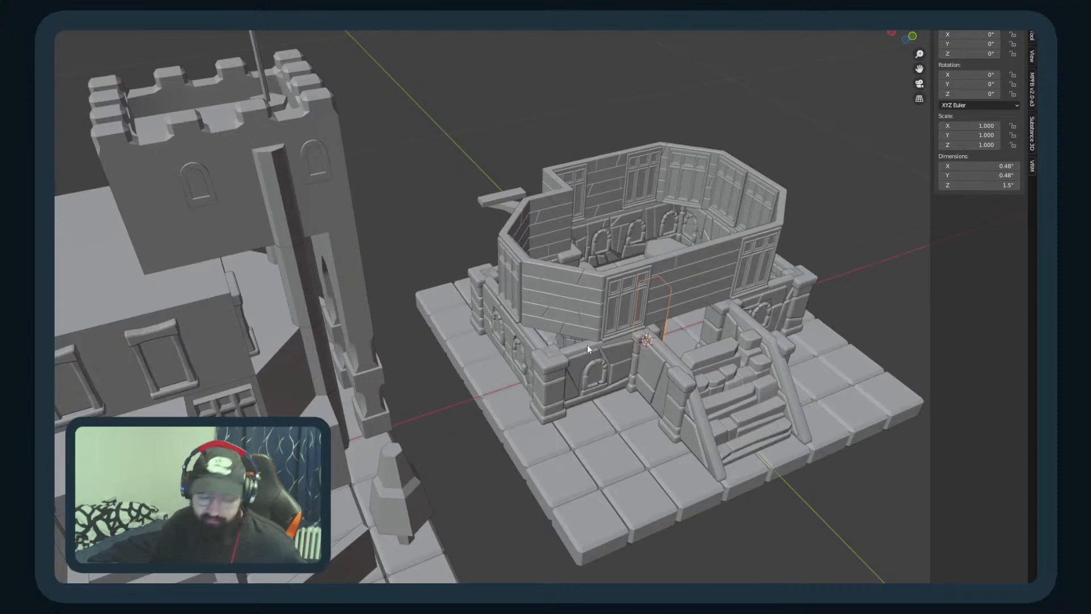
Step: Scale the post's whole mesh horizontally to about 0.24 inches wide and deep, keeping its height, and leave mesh editing
middle_drag(587, 344, 599, 368)
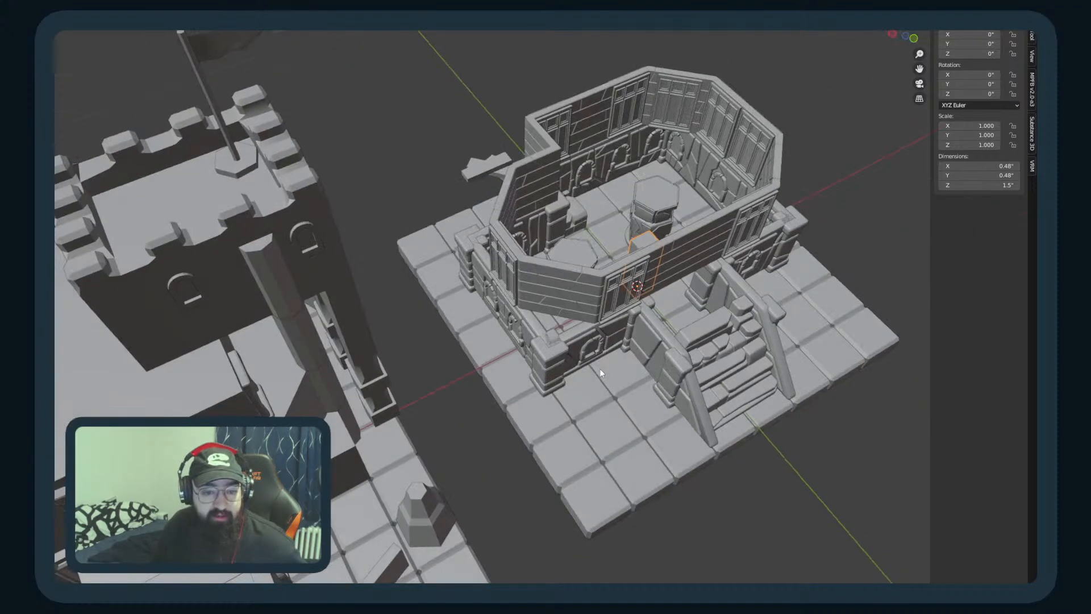
key(KP_7)
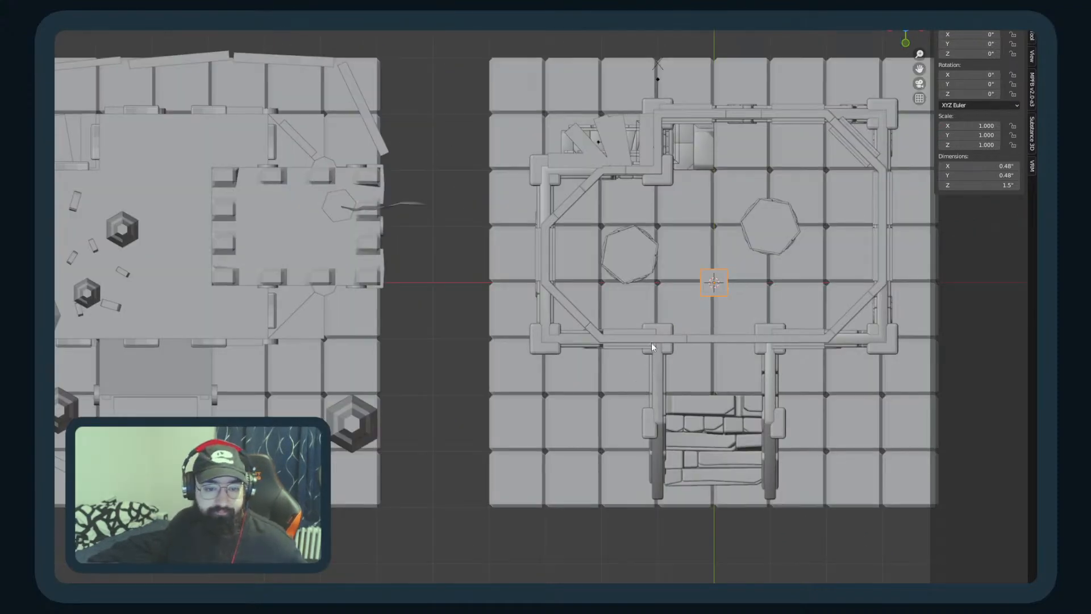
key(Tab)
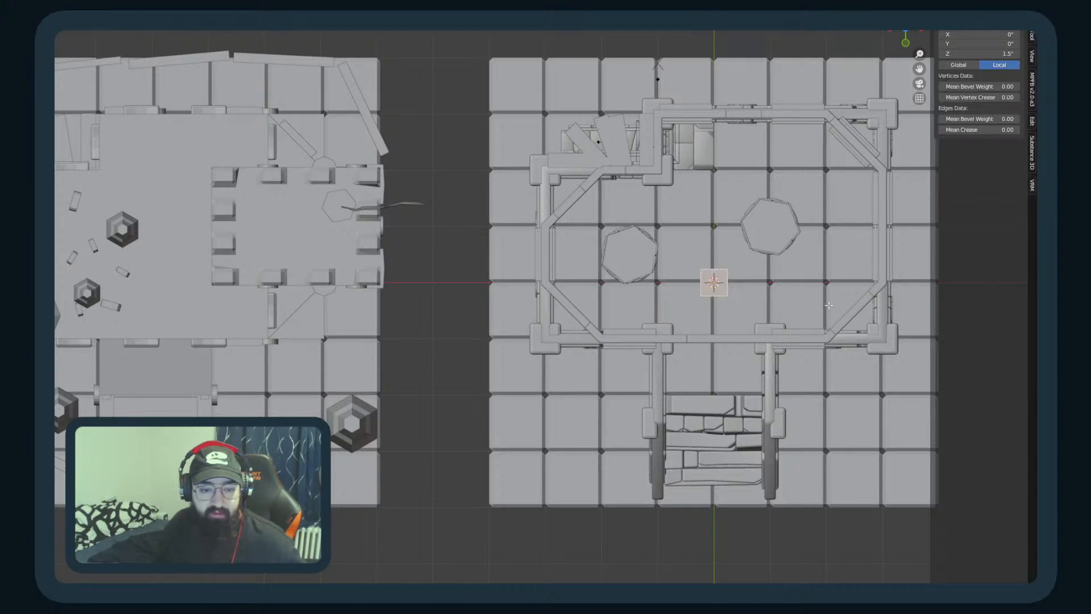
key(s)
key(shift+z)
right_click(788, 298)
key(a)
key(s)
key(shift+z)
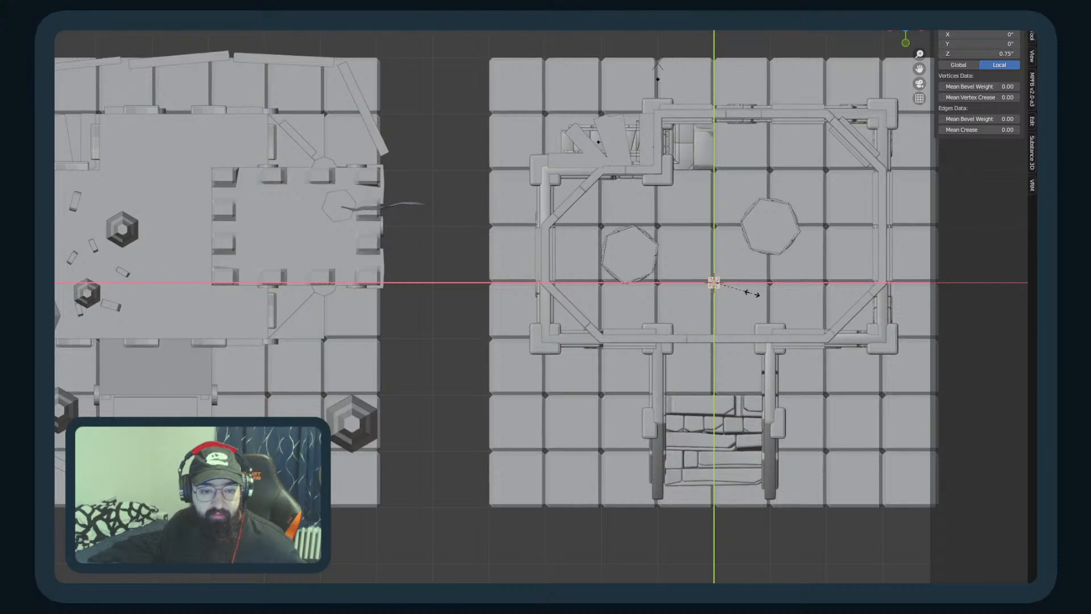
click(752, 293)
key(Tab)
Step: Compare the slim post with the building and apply its object transforms
middle_drag(730, 332, 717, 258)
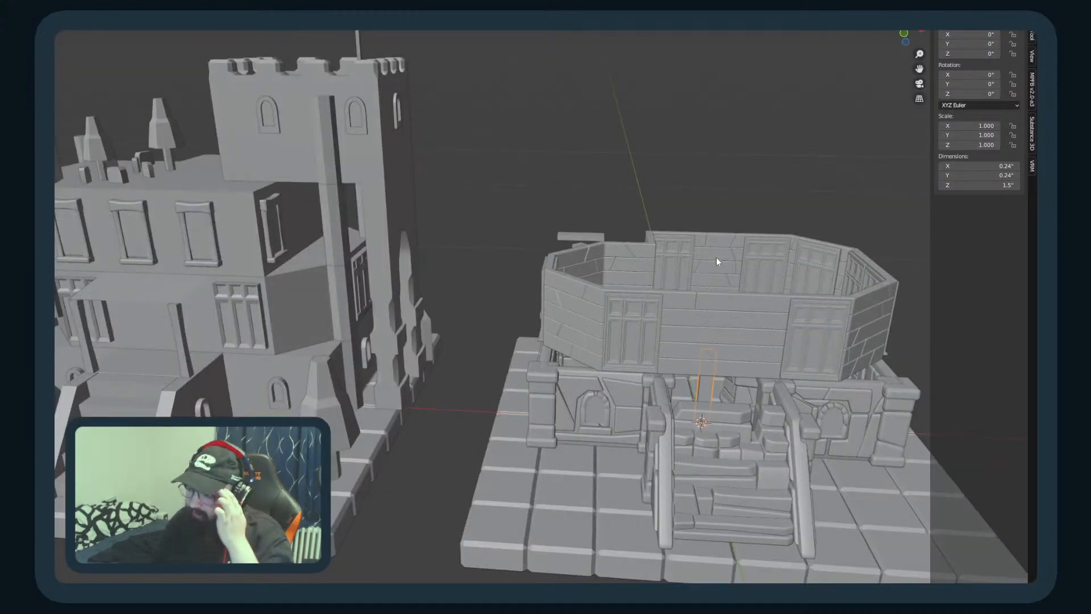
key(KP_1)
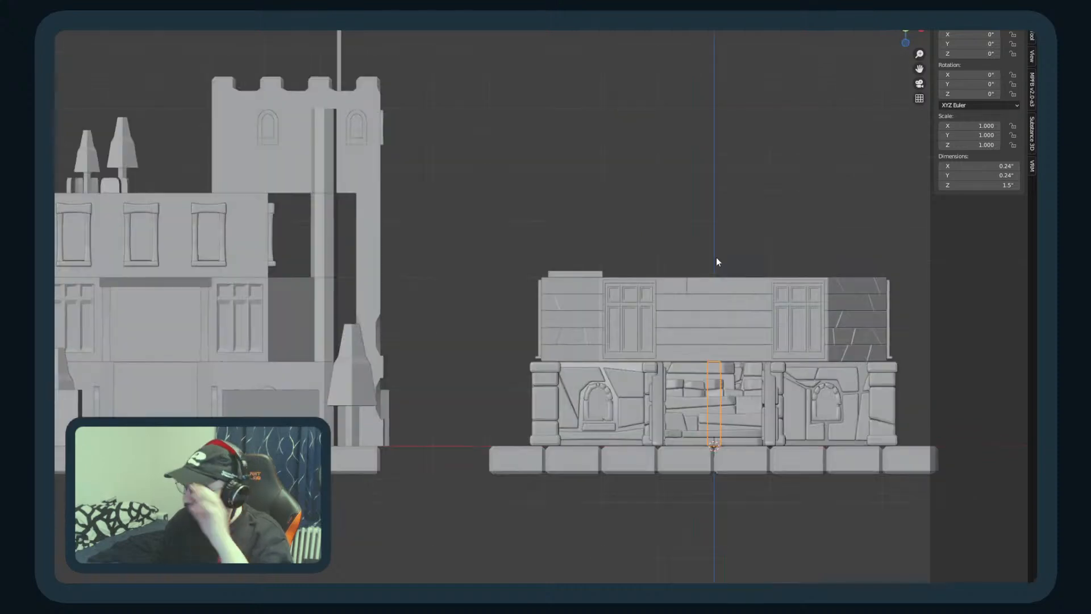
middle_drag(740, 294, 966, 278)
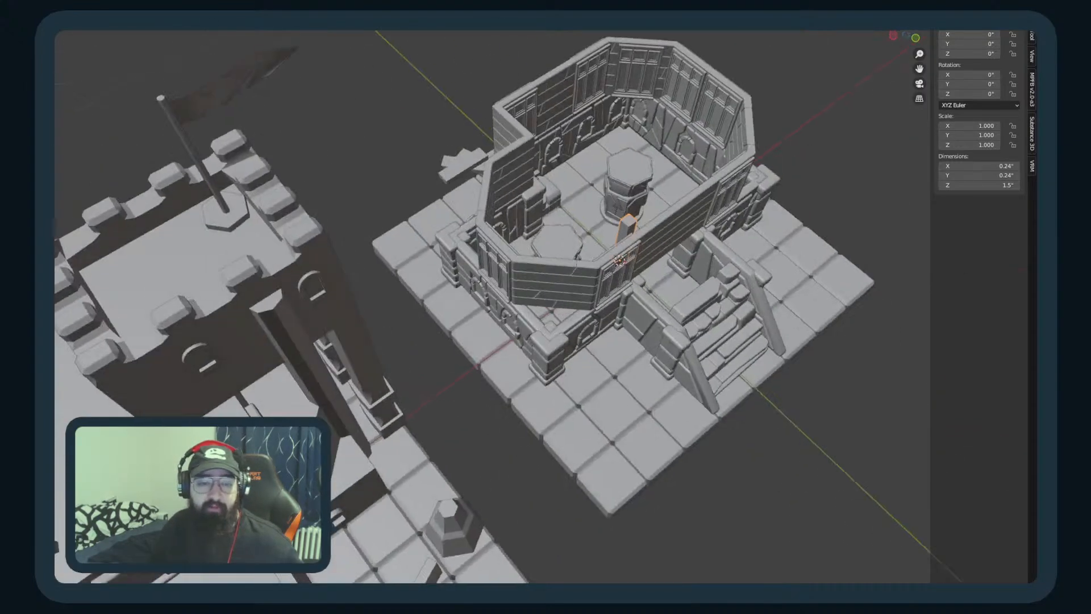
click(1051, 365)
click(1046, 406)
middle_drag(702, 248, 673, 278)
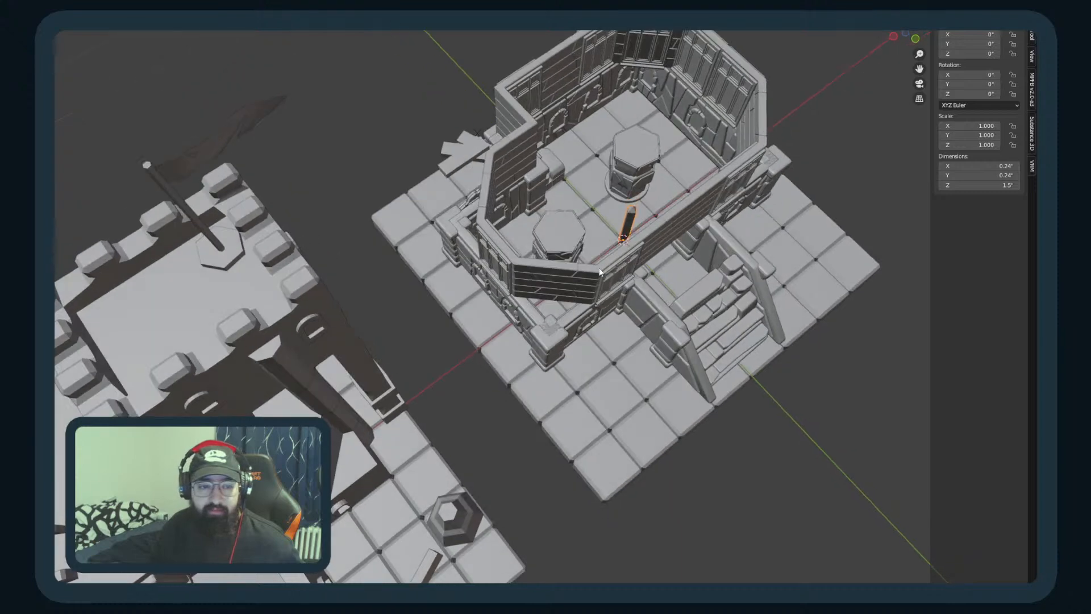
scroll(687, 199, up, 3)
shift+middle_drag(688, 191, 696, 226)
key(ctrl+a)
click(639, 200)
shift+middle_drag(1011, 322, 965, 374)
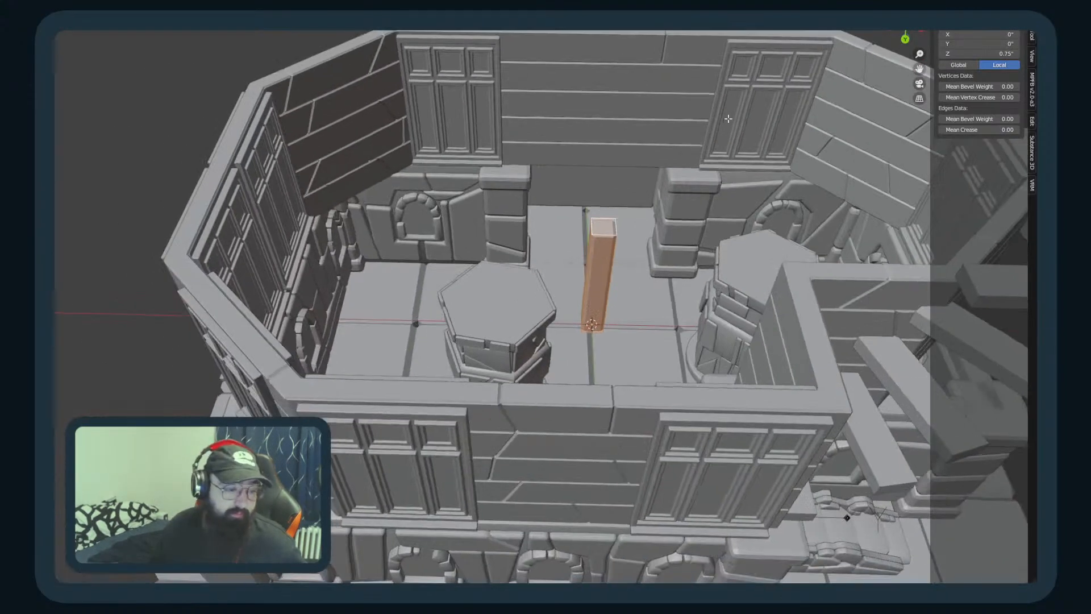
Step: Add horizontal loop cuts dividing the post into three sections and slightly scale its middle face band horizontally, then leave mesh editing
middle_drag(729, 119, 686, 232)
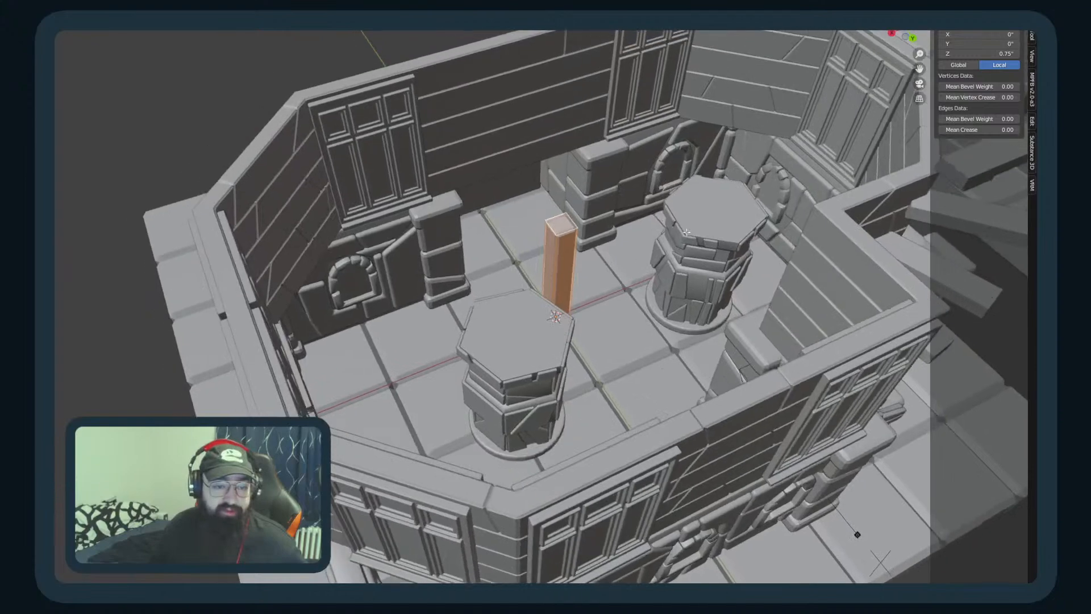
key(ctrl+r)
click(573, 287)
key(3)
alt+click(560, 286)
key(s)
key(shift+z)
click(633, 262)
key(Tab)
Step: Move the post in plan to X -1 inch and Y -2 inches, over the side wall of the entrance stairs
middle_drag(632, 258, 521, 245)
scroll(608, 308, up, 5)
mouse_move(608, 309)
middle_down()
mouse_move(503, 274)
mouse_move(593, 324)
middle_up()
scroll(529, 279, down, 6)
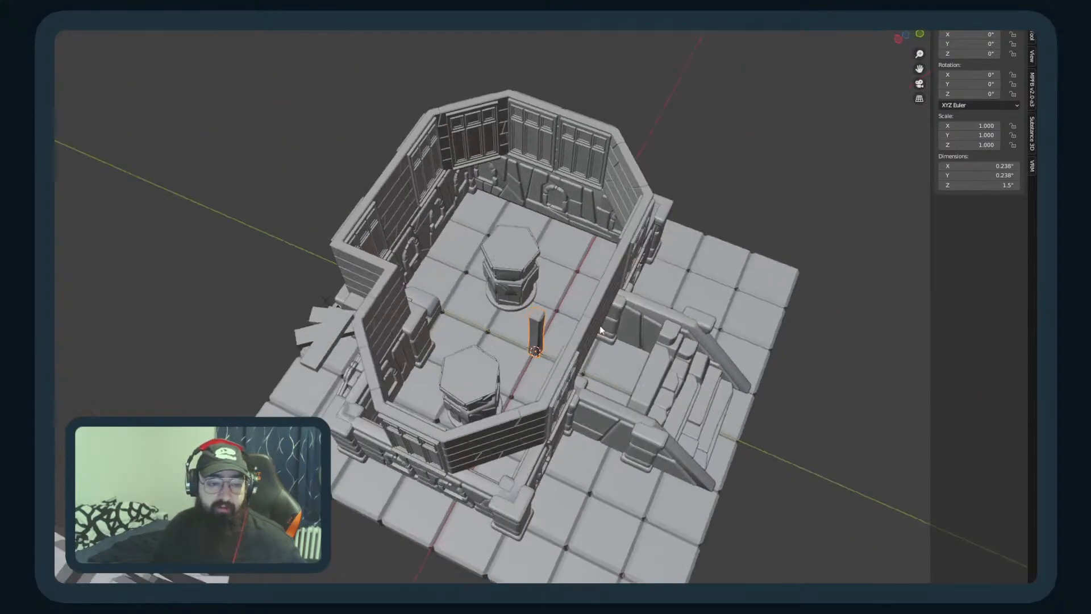
key(KP_7)
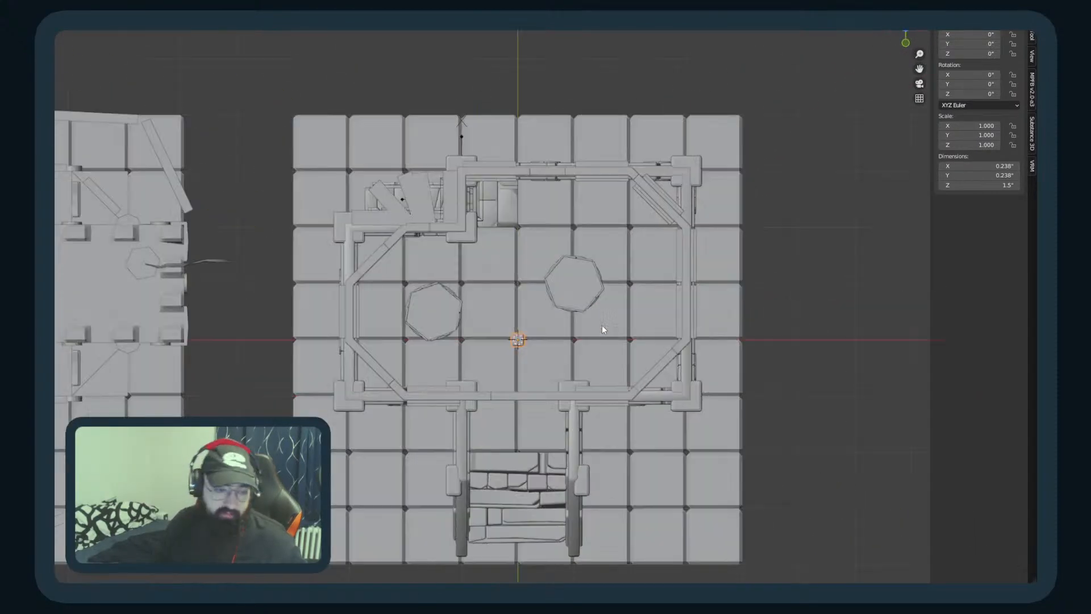
key(g)
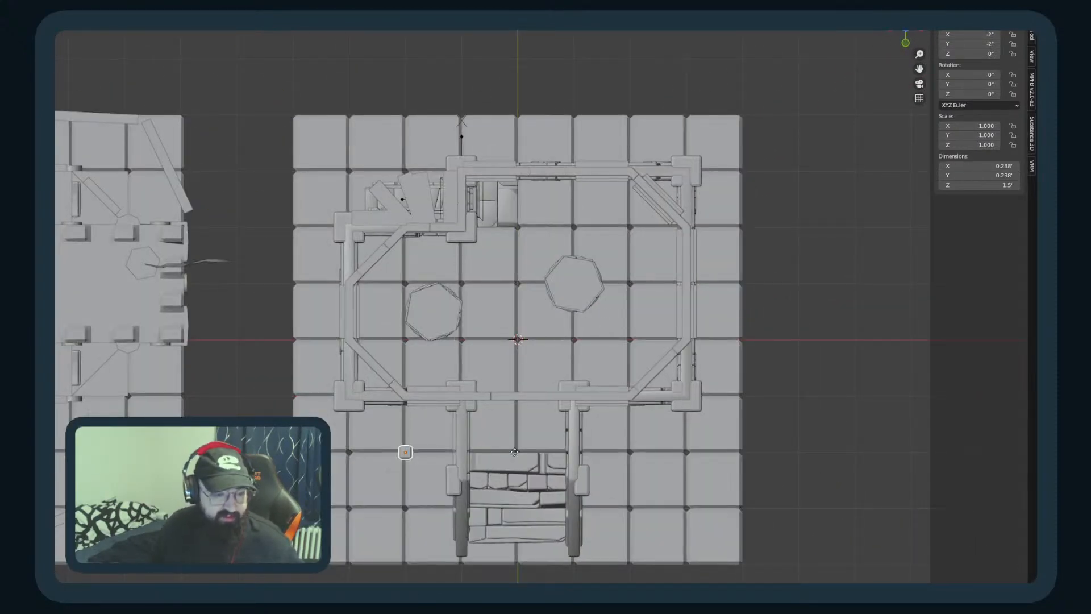
click(539, 449)
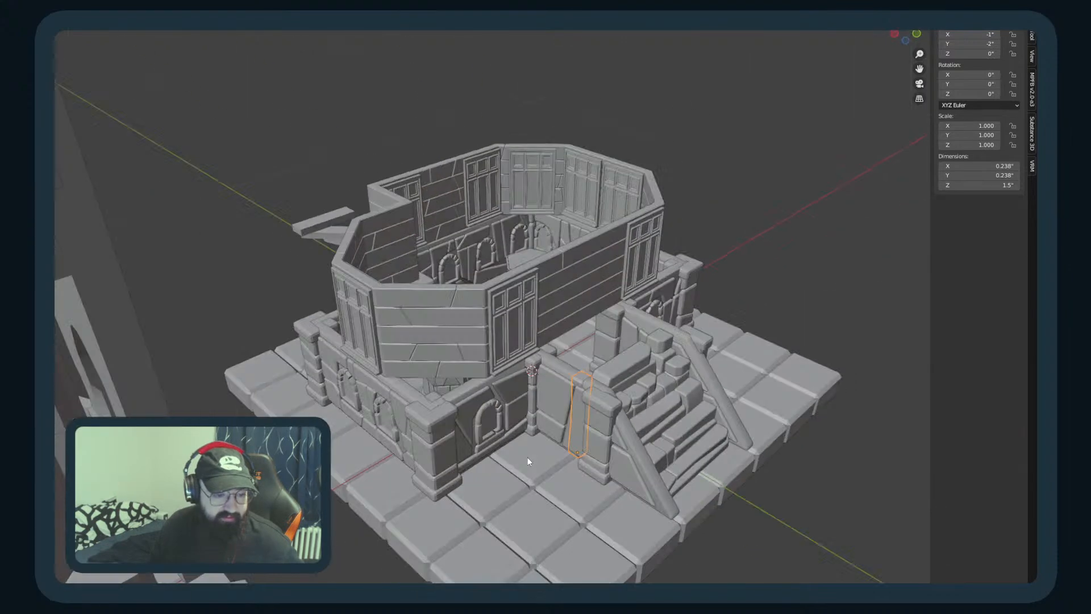
Step: Raise the post vertically to about Z 1.46 inches so it stands on the stair side wall
middle_drag(527, 457, 612, 397)
key(g)
key(z)
click(618, 230)
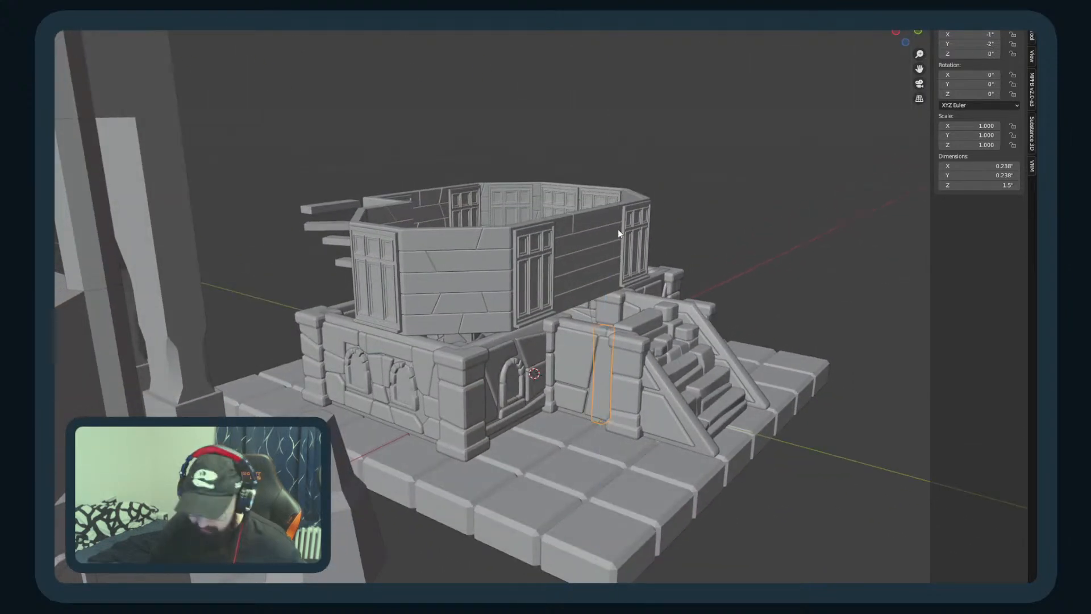
key(KP_1)
key(g)
key(z)
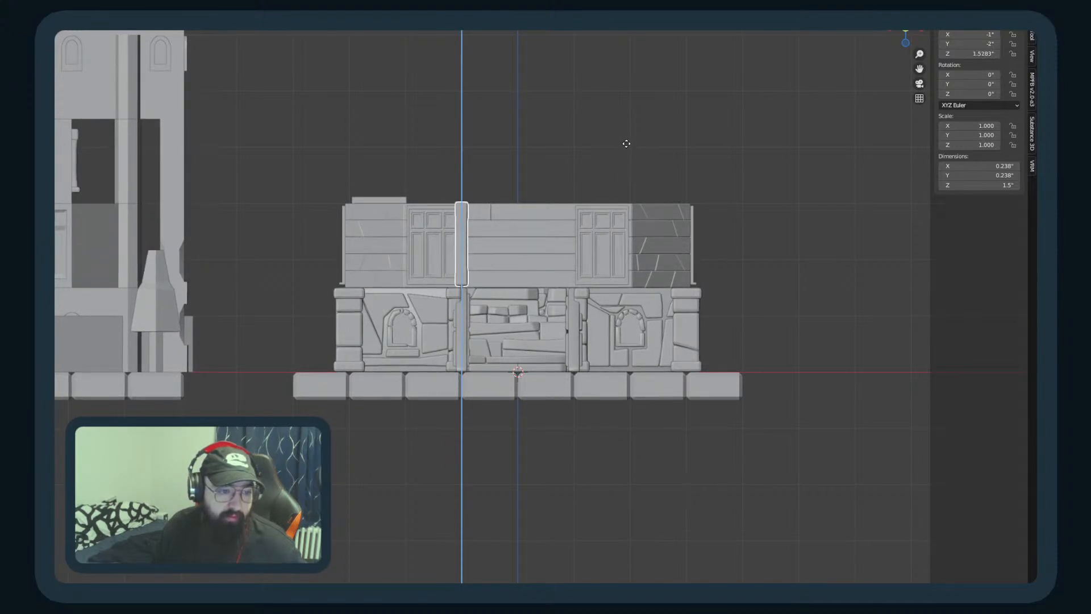
click(381, 317)
middle_drag(381, 318, 621, 354)
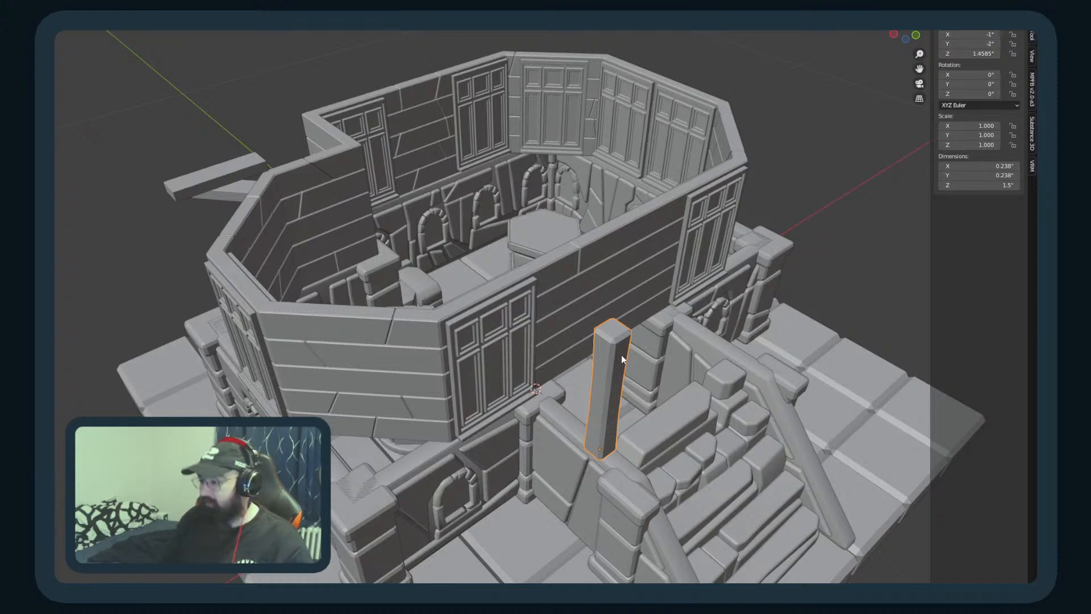
Step: Open Telegram and move its window away from the modelling viewport
key(super)
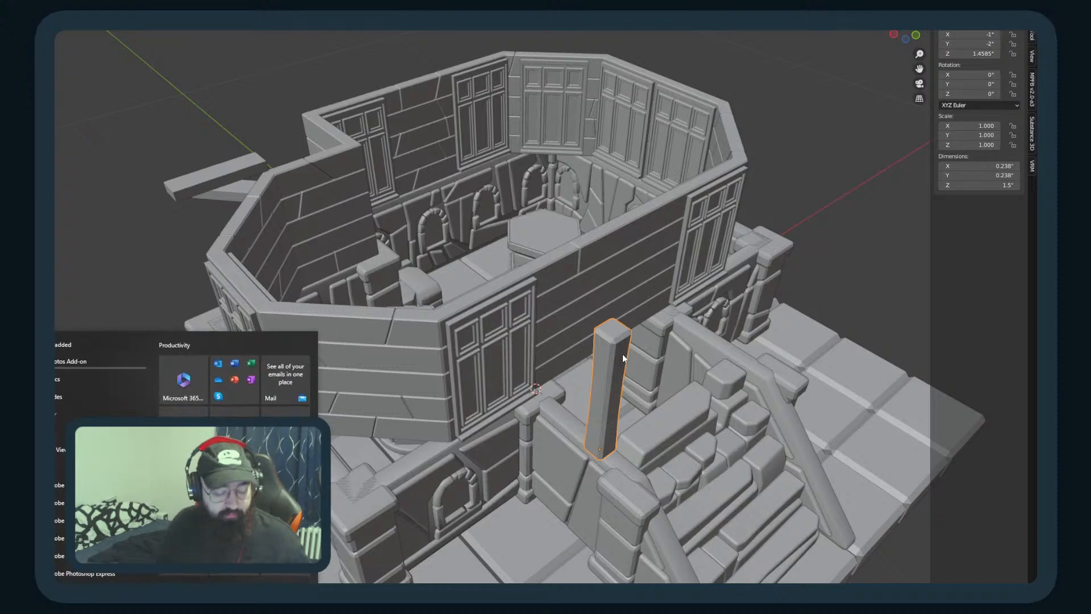
text(tele)
key(Return)
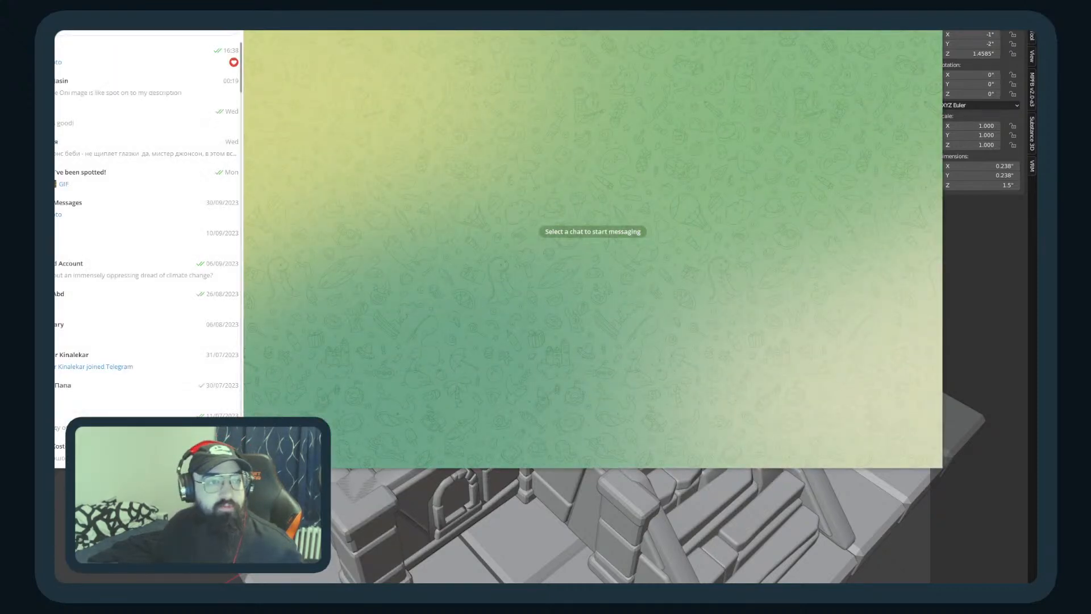
drag(380, 17, 1037, 105)
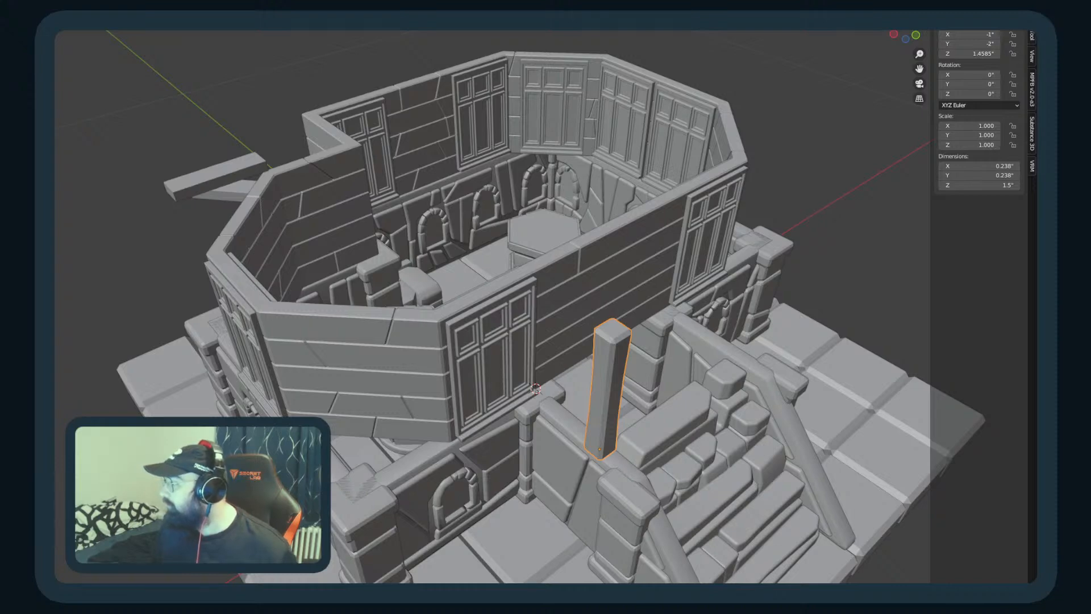
Step: Examine the post's height, thickness and seating on the stair side wall from the front and in perspective
mouse_move(432, 481)
middle_down()
mouse_move(438, 489)
mouse_move(427, 489)
middle_up()
scroll(427, 489, down, 2)
middle_drag(527, 523, 526, 499)
scroll(509, 514, up, 2)
scroll(512, 513, up, 2)
scroll(527, 498, up, 2)
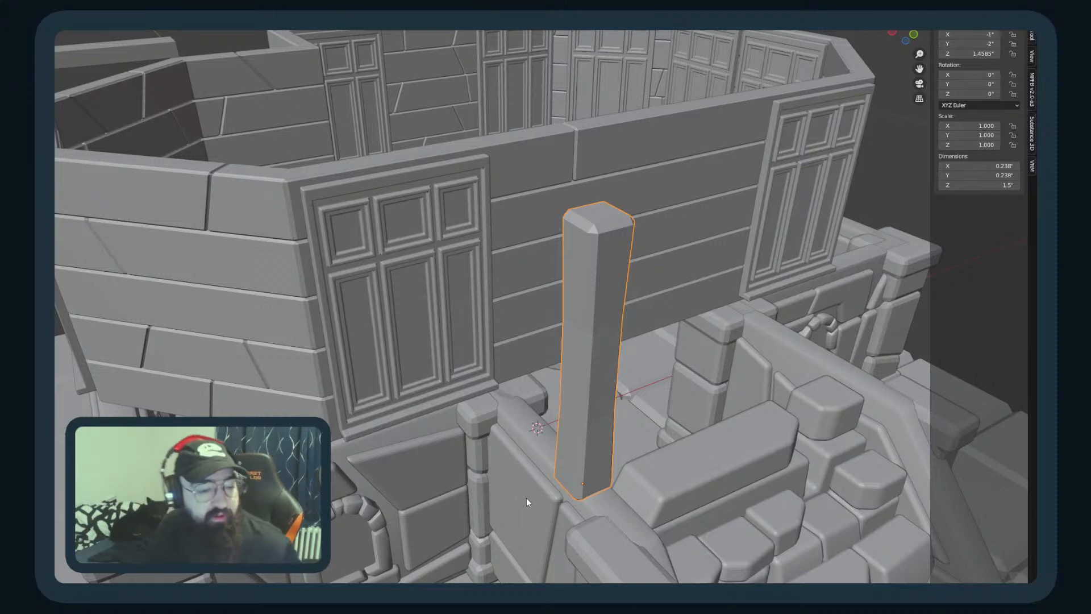
key(KP_1)
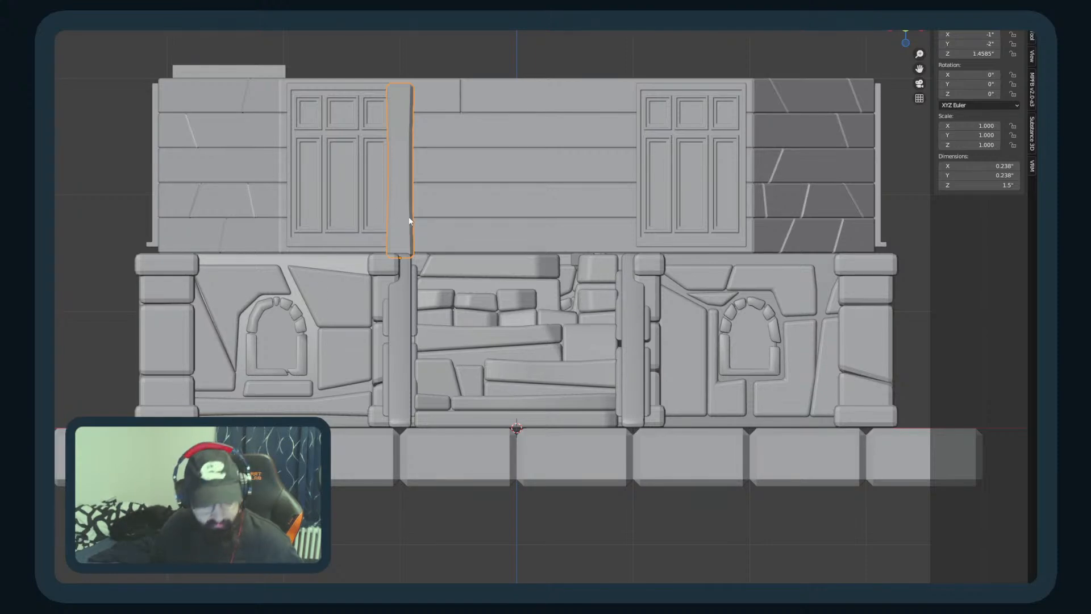
middle_drag(410, 220, 458, 293)
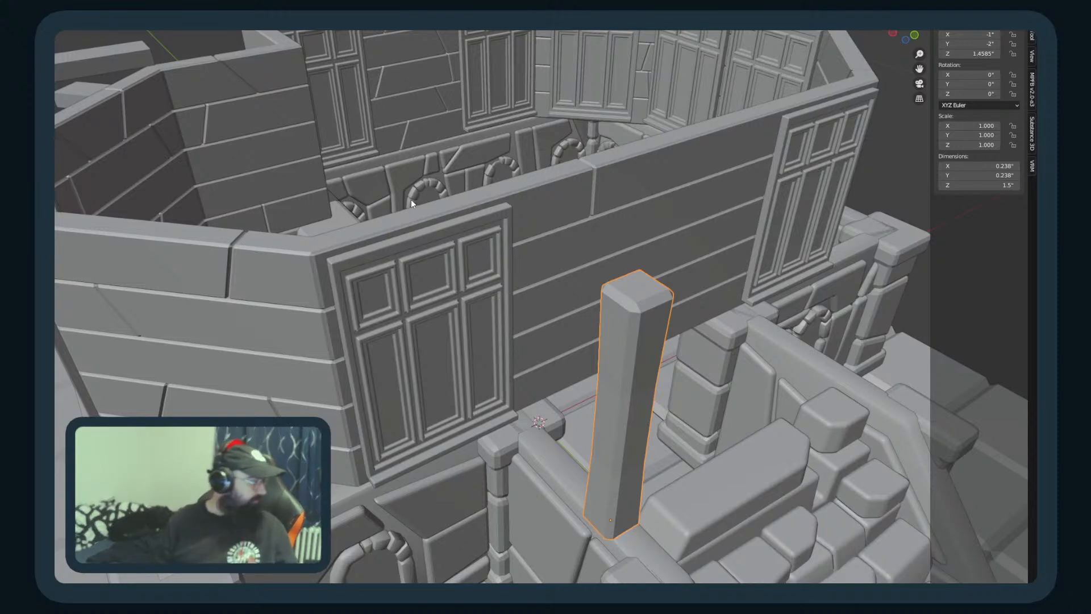
key(KP_1)
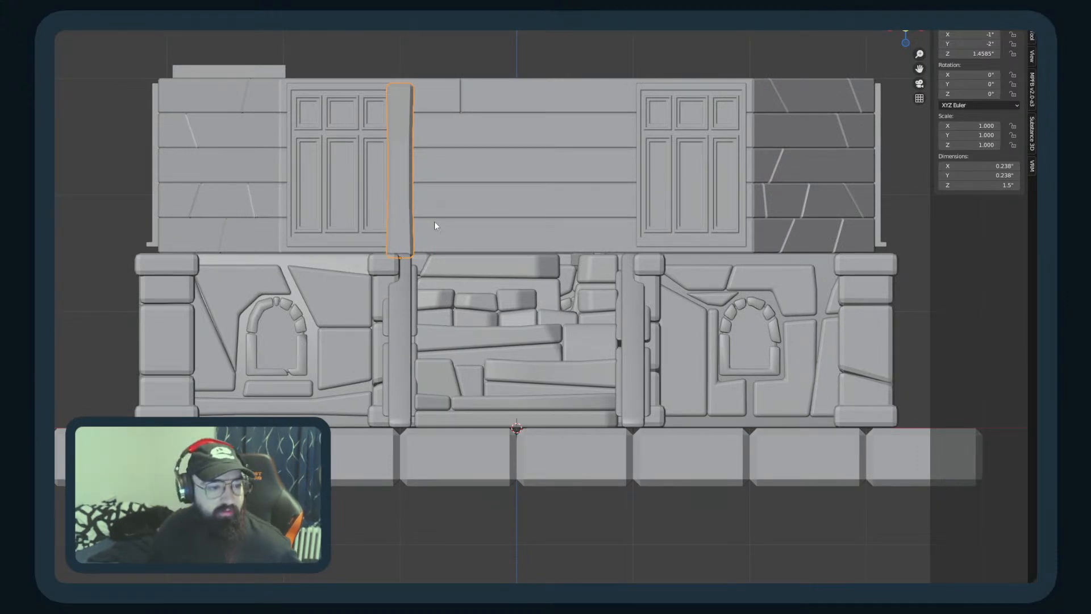
key(Tab)
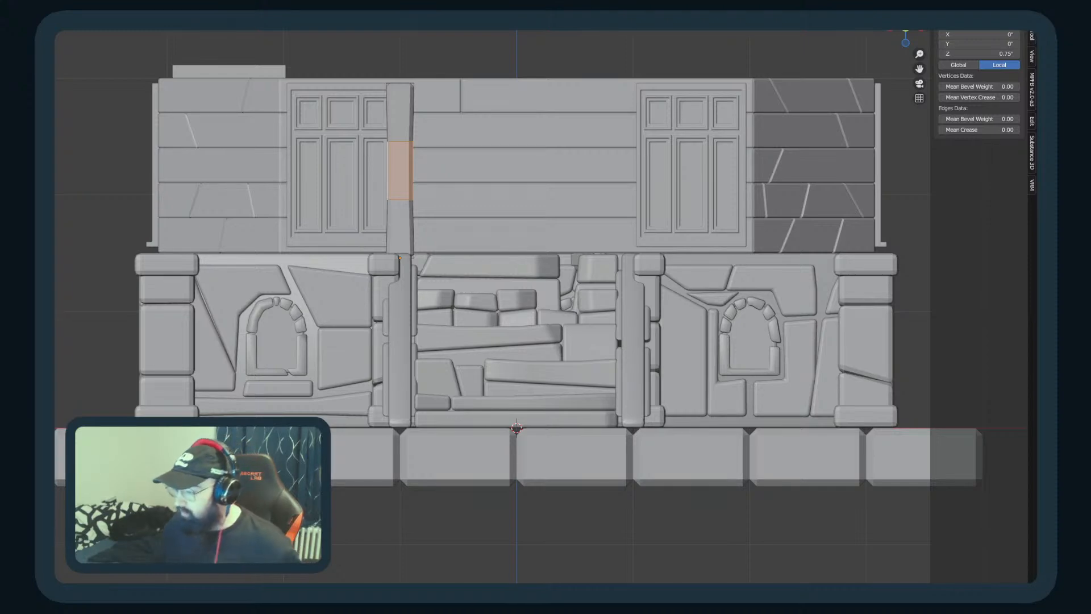
middle_drag(409, 145, 522, 174)
key(Tab)
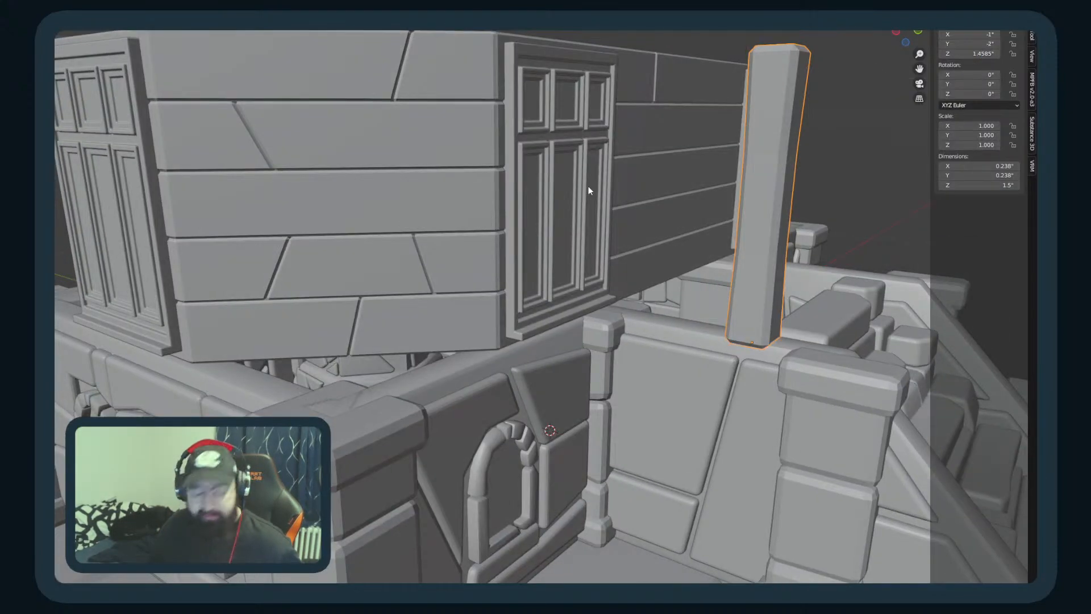
key(KP_1)
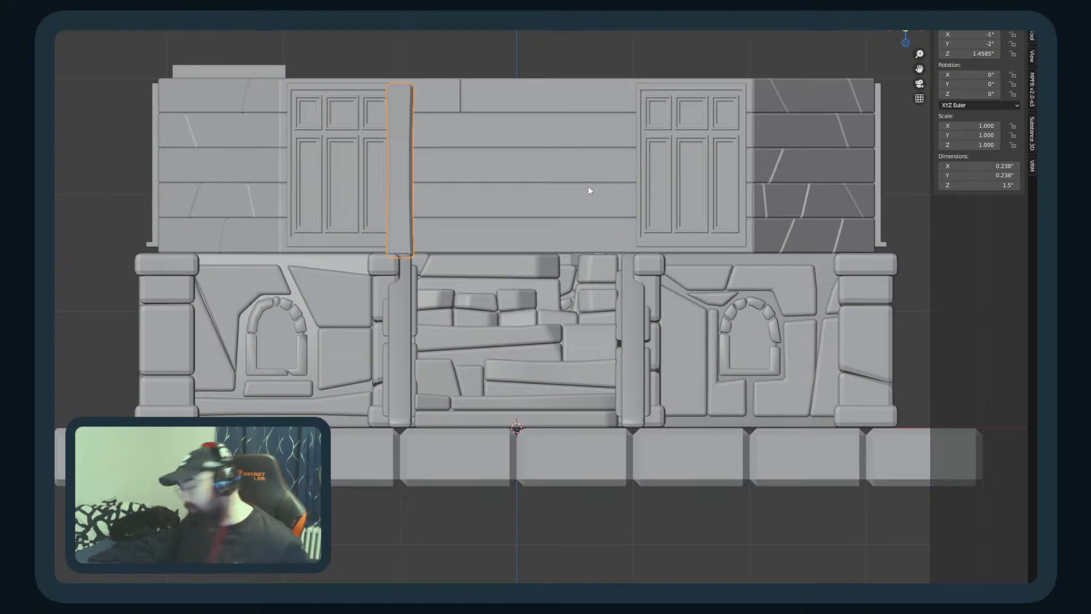
middle_drag(564, 170, 576, 240)
Step: Move the post along Y to about -2.5 inches, over the stair wall's end pillar, to test its fit
key(KP_7)
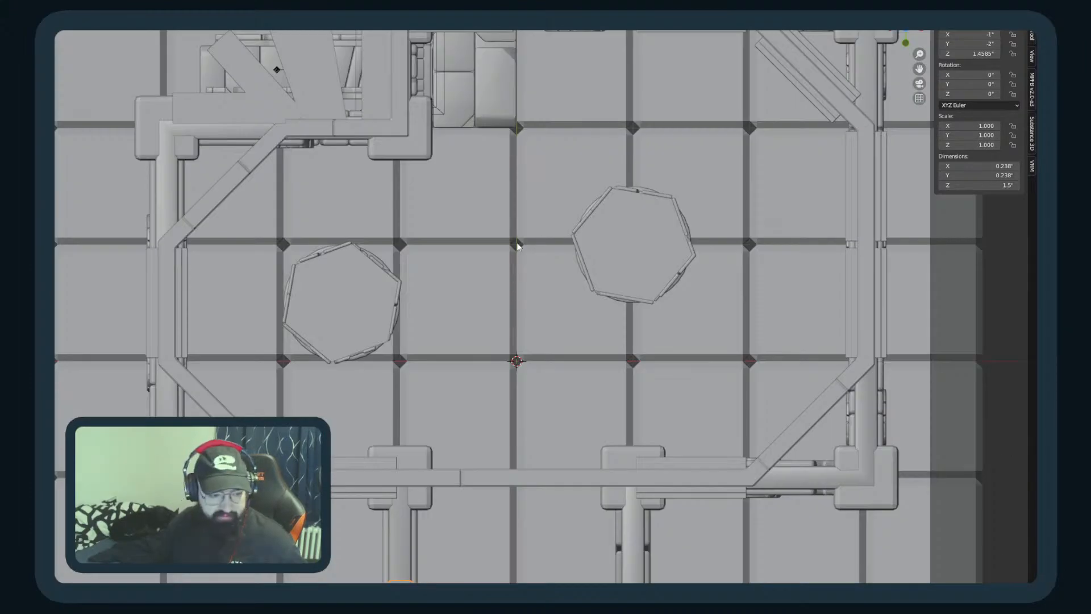
shift+middle_drag(438, 275, 447, 241)
key(g)
key(y)
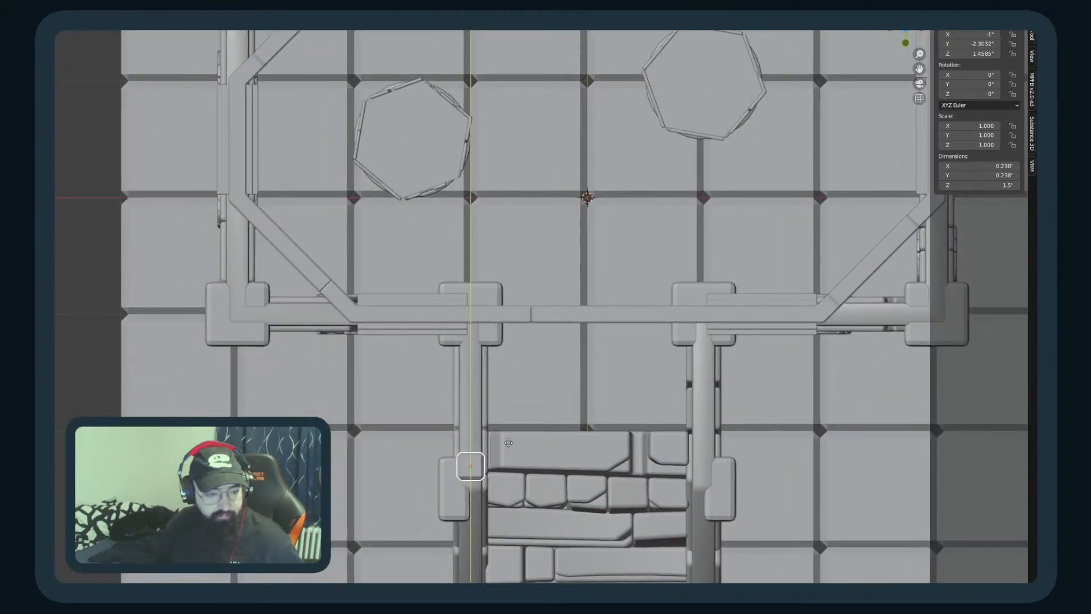
click(510, 465)
middle_drag(511, 466, 472, 451)
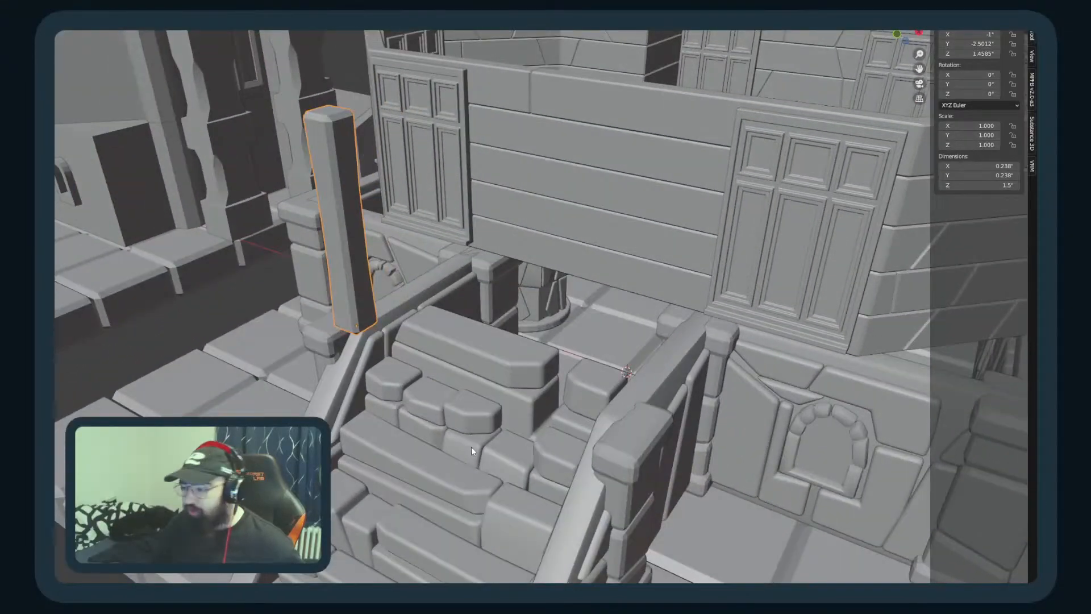
Step: Return the post to the world origin and scale its whole mesh horizontally to about 0.22 inches wide and deep
middle_drag(507, 396, 600, 352)
key(Tab)
key(Tab)
key(Tab)
key(a)
key(s)
key(shift+z)
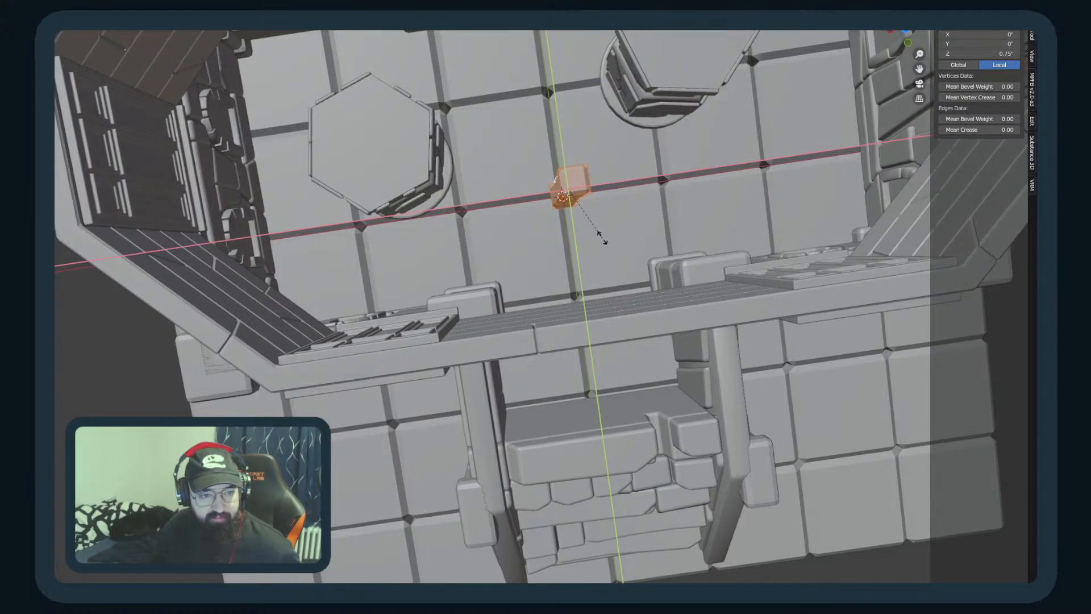
click(589, 227)
key(Tab)
Step: Apply the object transforms of the narrowed post at the world origin
middle_drag(588, 225, 670, 241)
key(ctrl+a)
click(669, 243)
middle_drag(669, 284, 675, 260)
middle_drag(515, 218, 408, 240)
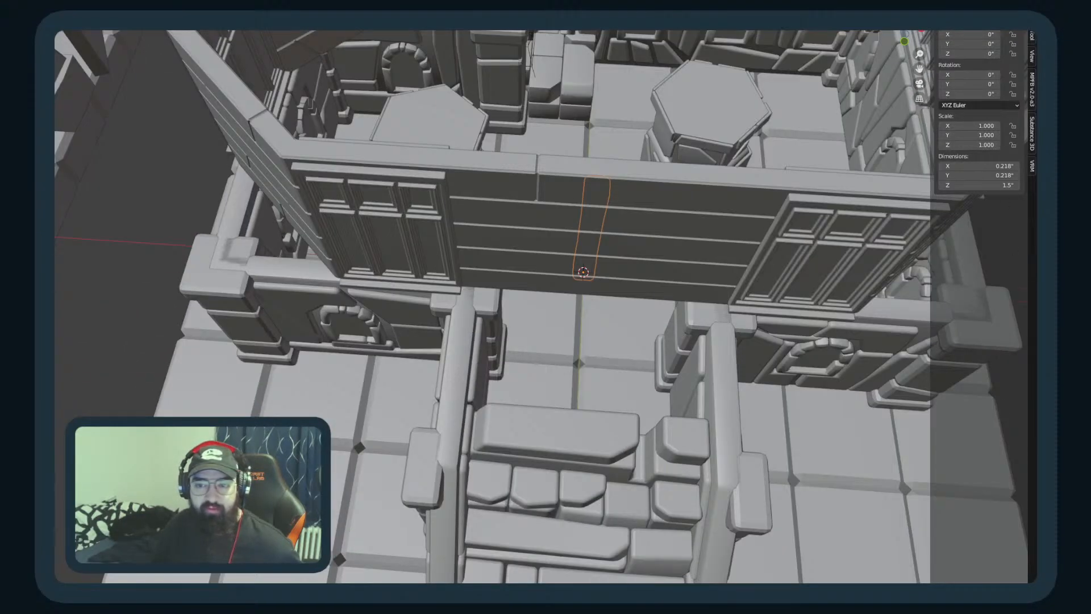
Step: Place the narrowed post in its own collection named Wooden Pillar 1, then clear the selection
right_click(1035, 124)
click(1028, 135)
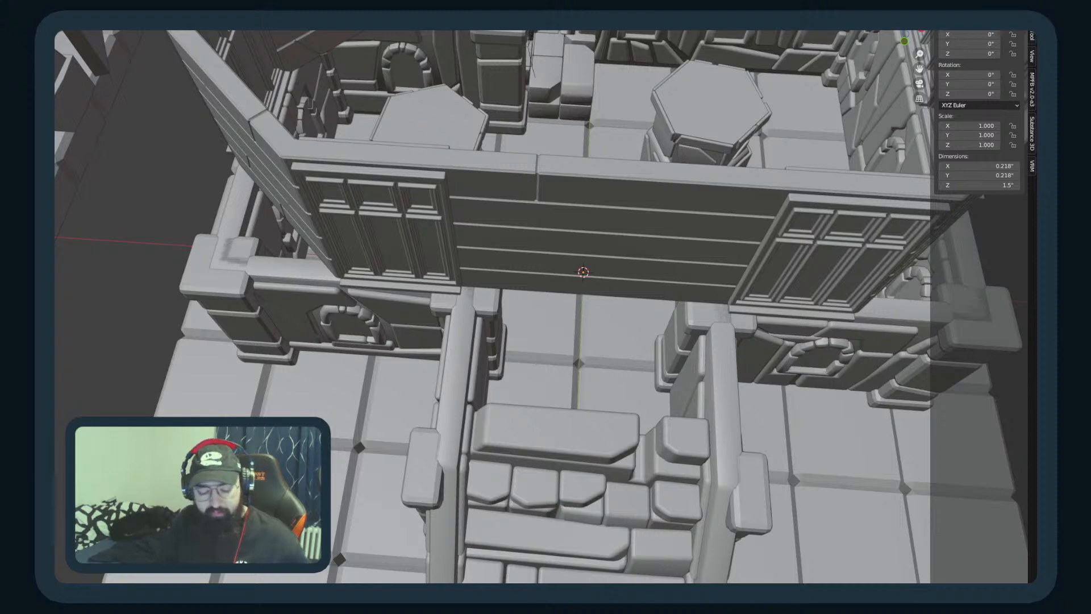
middle_drag(625, 239, 656, 302)
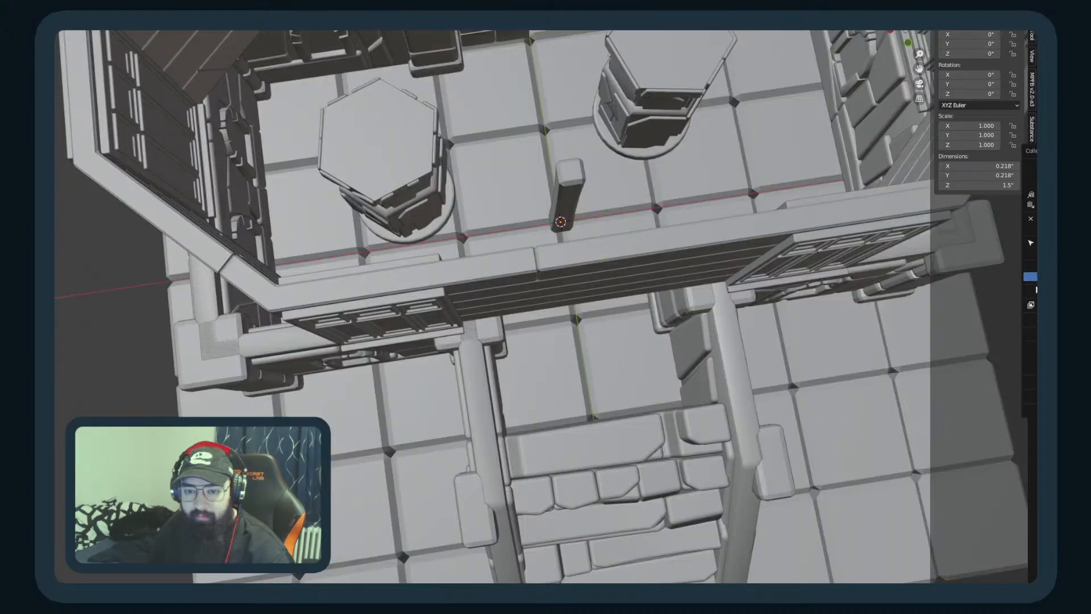
click(1034, 275)
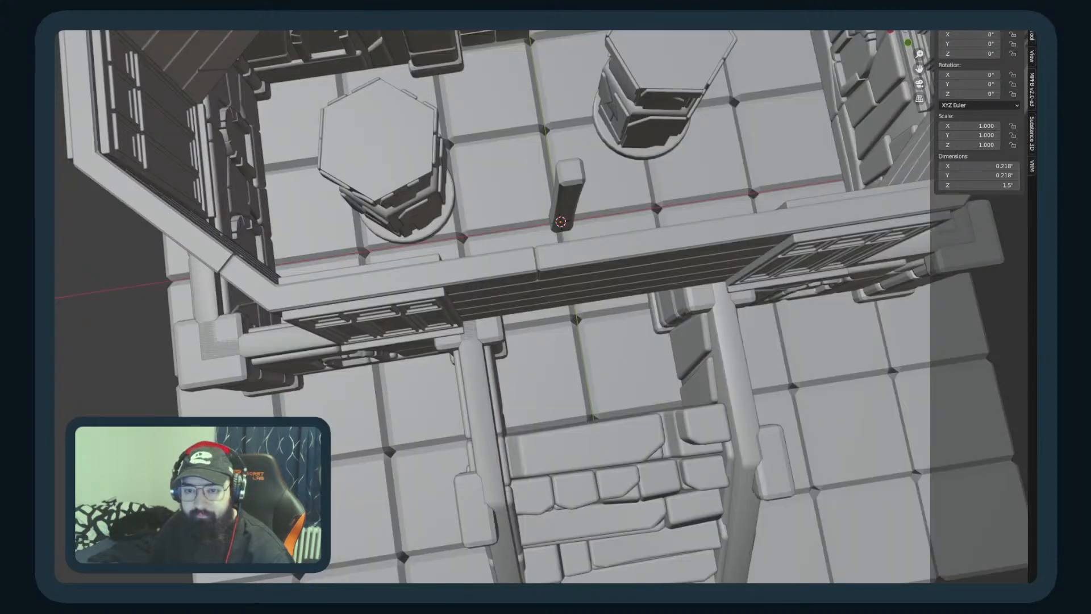
middle_drag(498, 164, 490, 220)
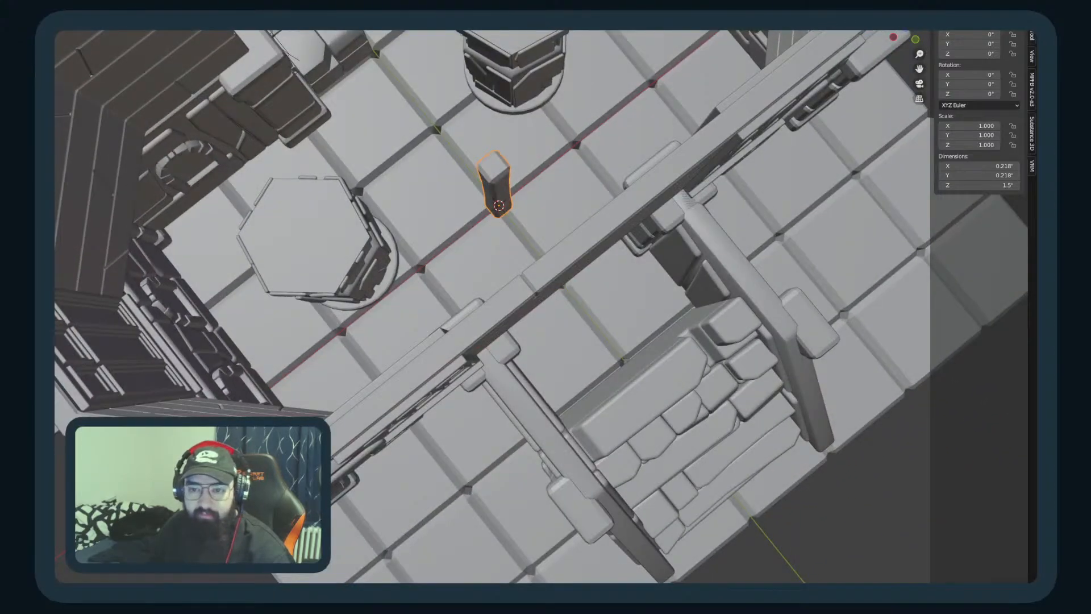
middle_drag(400, 125, 499, 149)
key(alt+a)
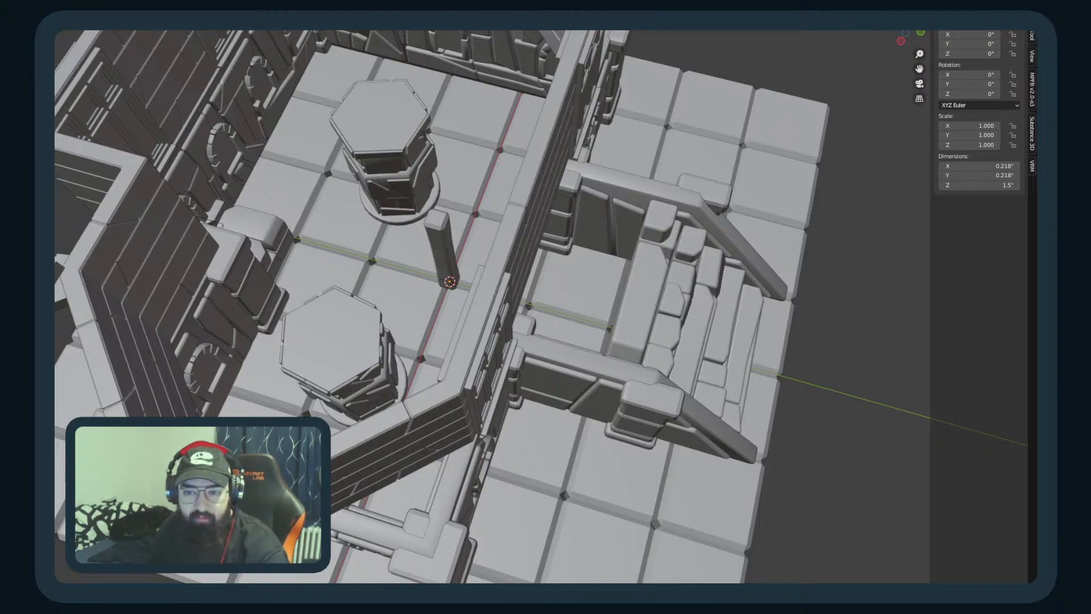
Step: Hide the original post standing at the world origin
right_click(1036, 155)
mouse_move(298, 295)
middle_down()
mouse_move(316, 274)
mouse_move(299, 286)
middle_up()
click(433, 255)
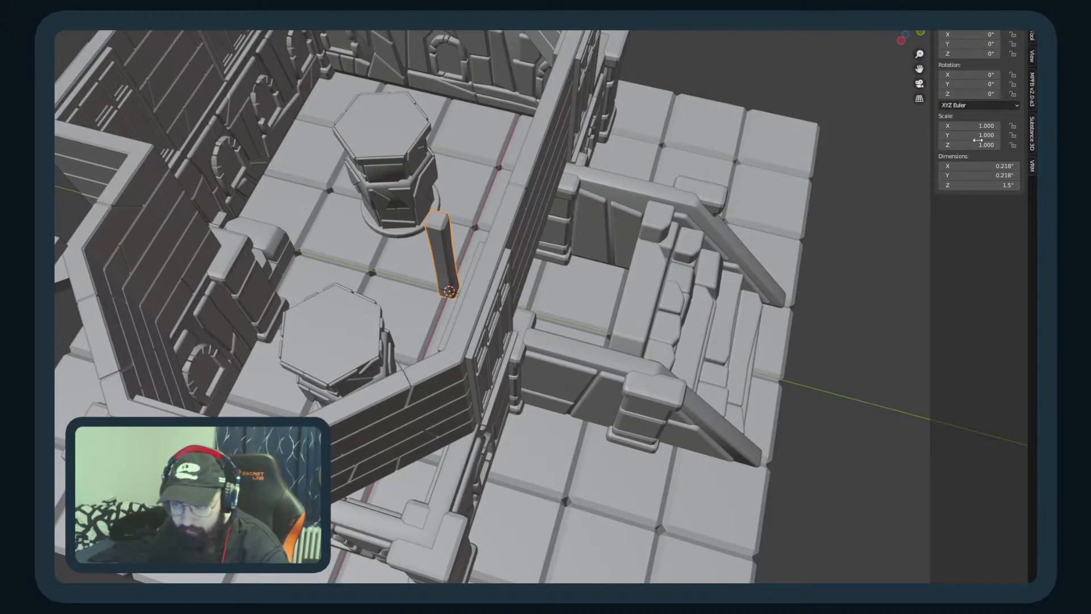
middle_drag(529, 96, 574, 63)
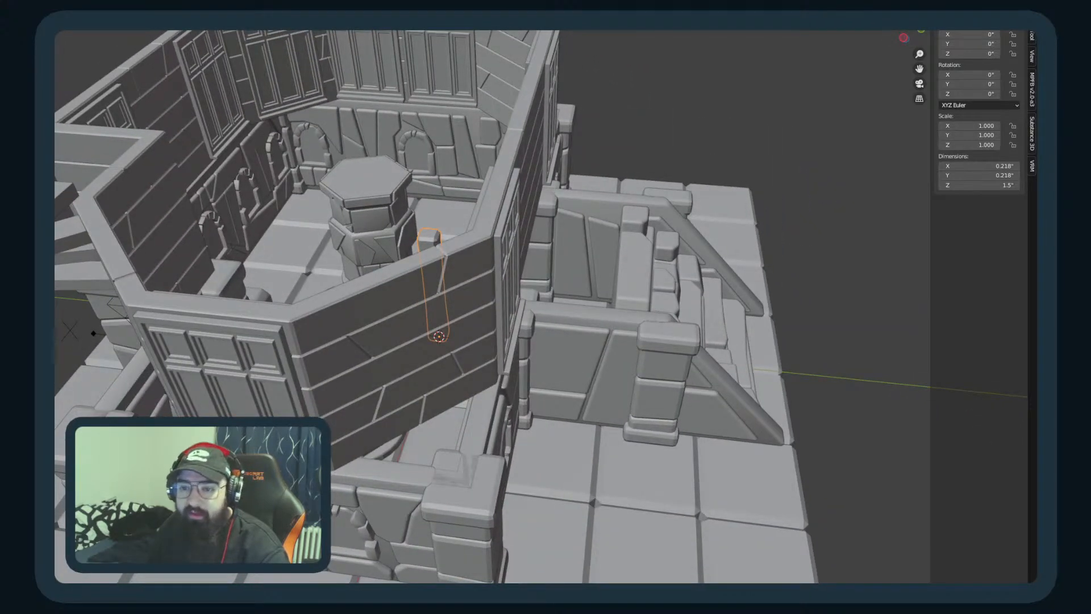
key(h)
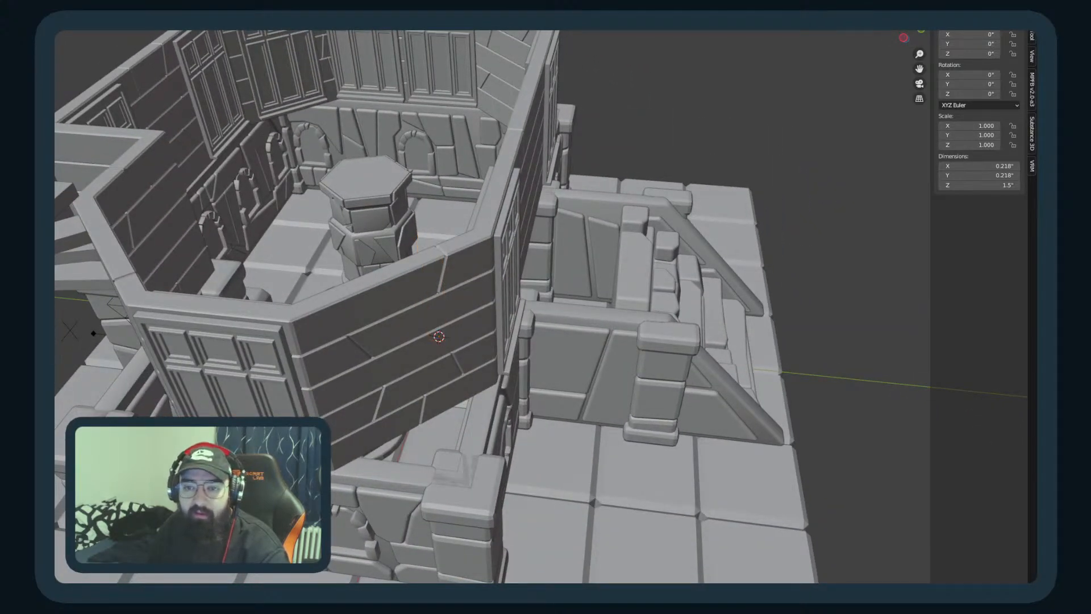
Step: Add a collection instance of Wooden Pillar 1 at the world origin
middle_drag(305, 152, 339, 223)
key(shift+a)
mouse_move(393, 262)
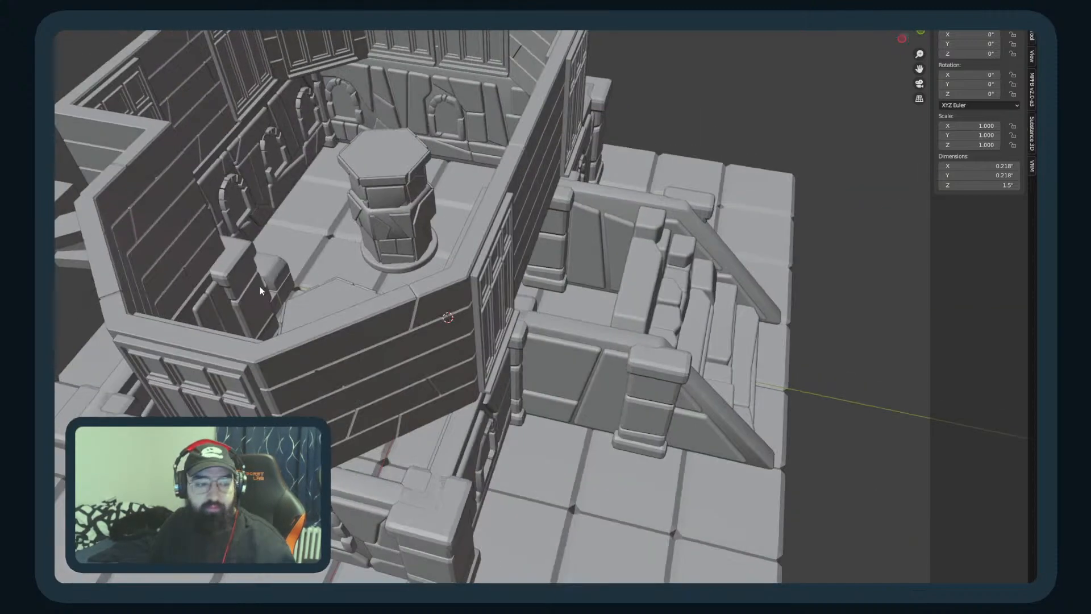
key(shift+a)
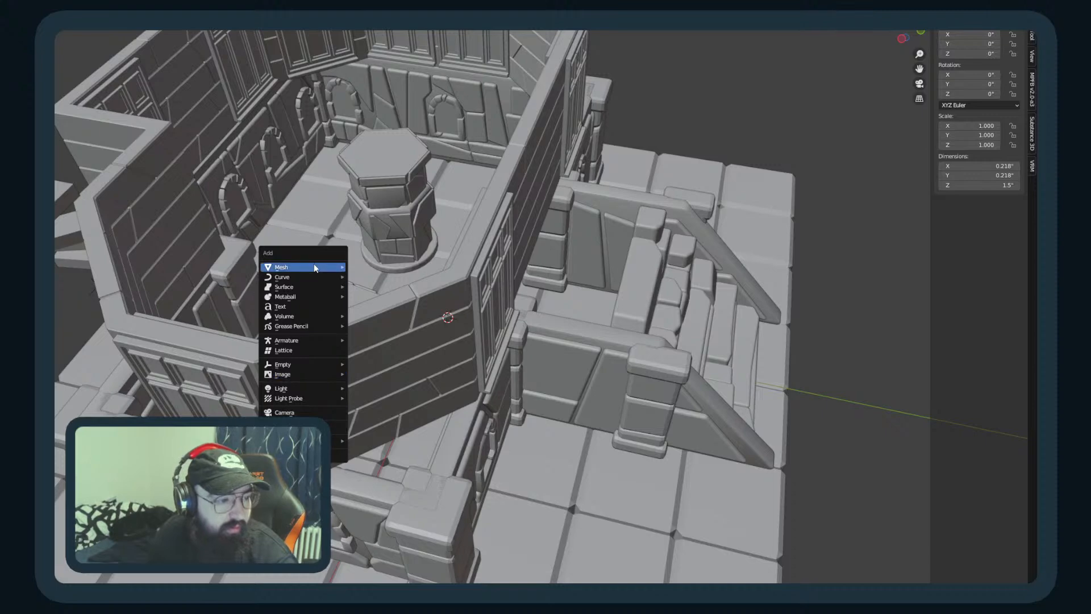
click(318, 454)
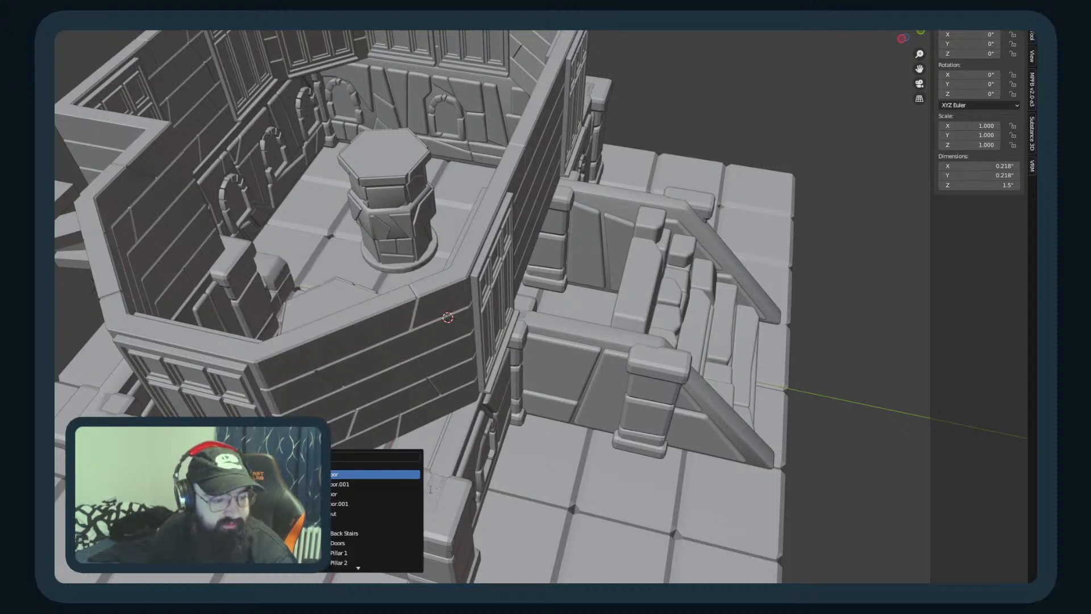
text(wooden)
key(Down)
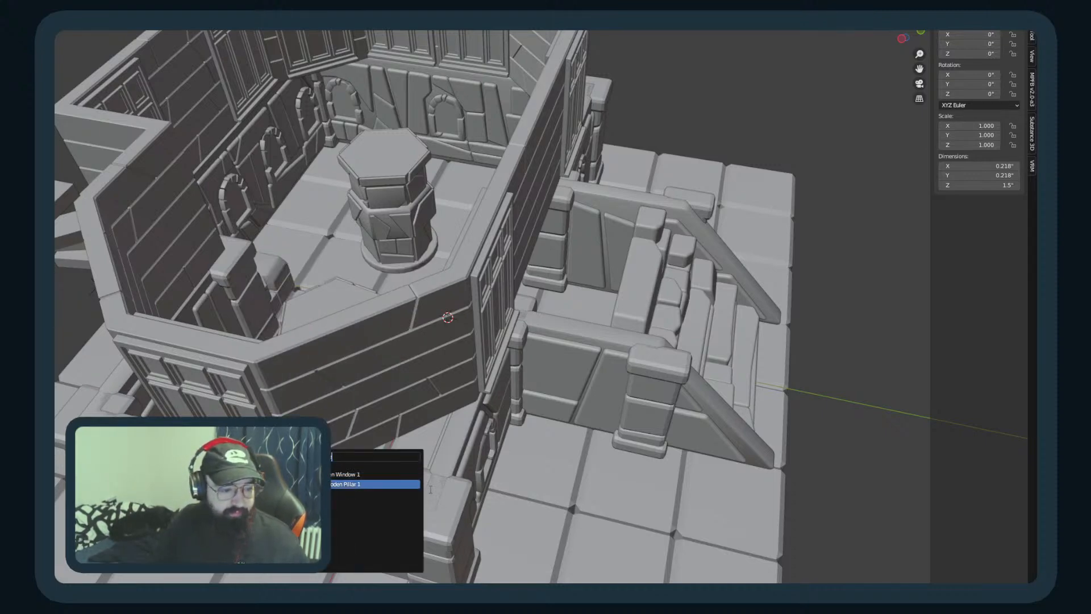
key(Return)
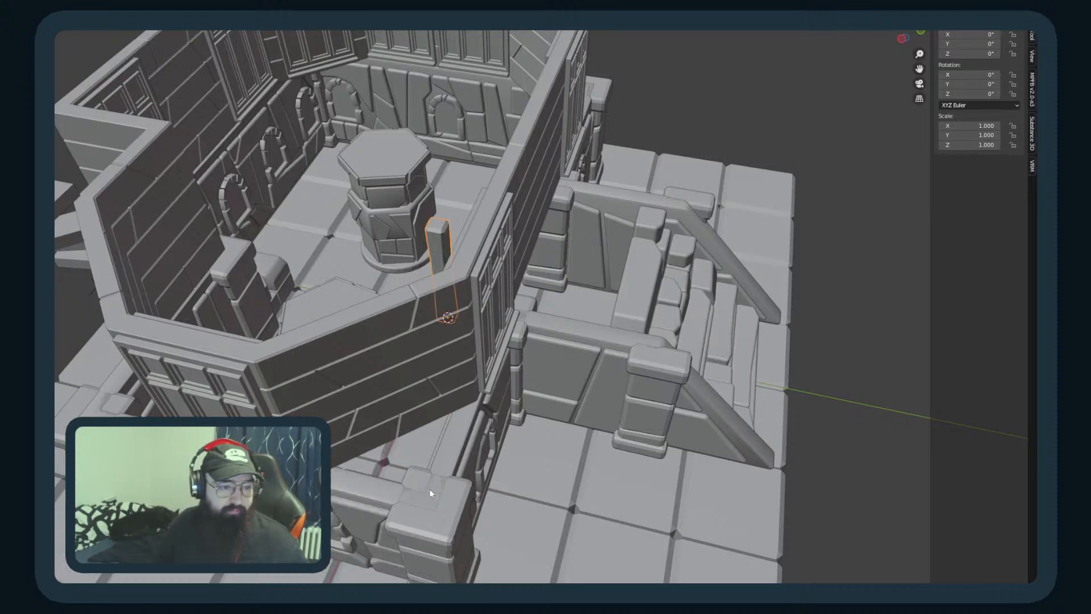
Step: Move the pillar instance onto the stair side wall at X -1, Y -2 inches and set its Z location to 1.5 inches
key(KP_7)
key(g)
click(478, 412)
middle_drag(478, 412, 923, 189)
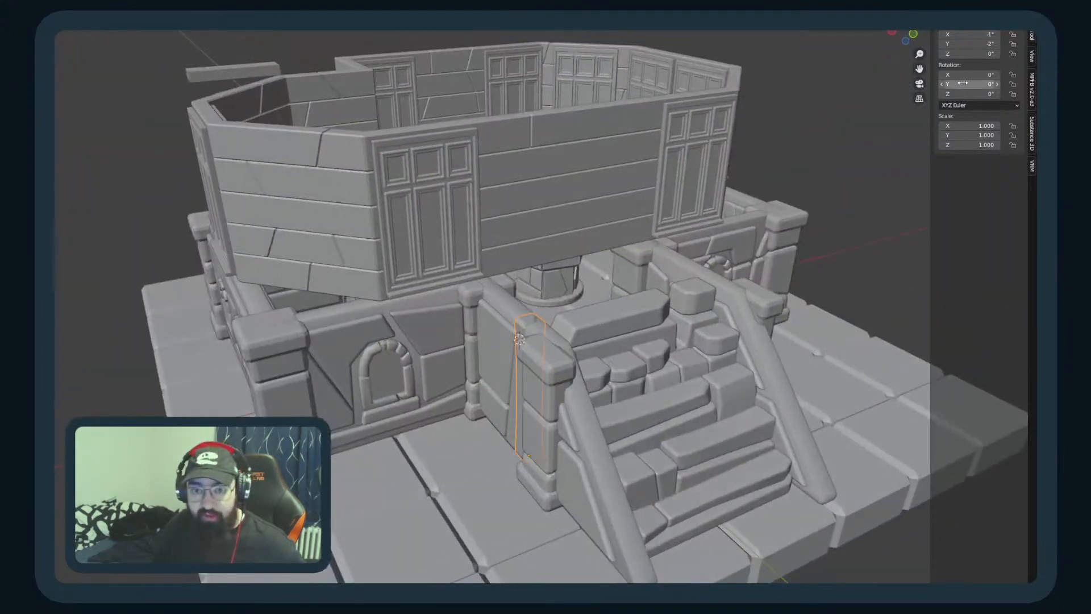
click(966, 53)
text(1)
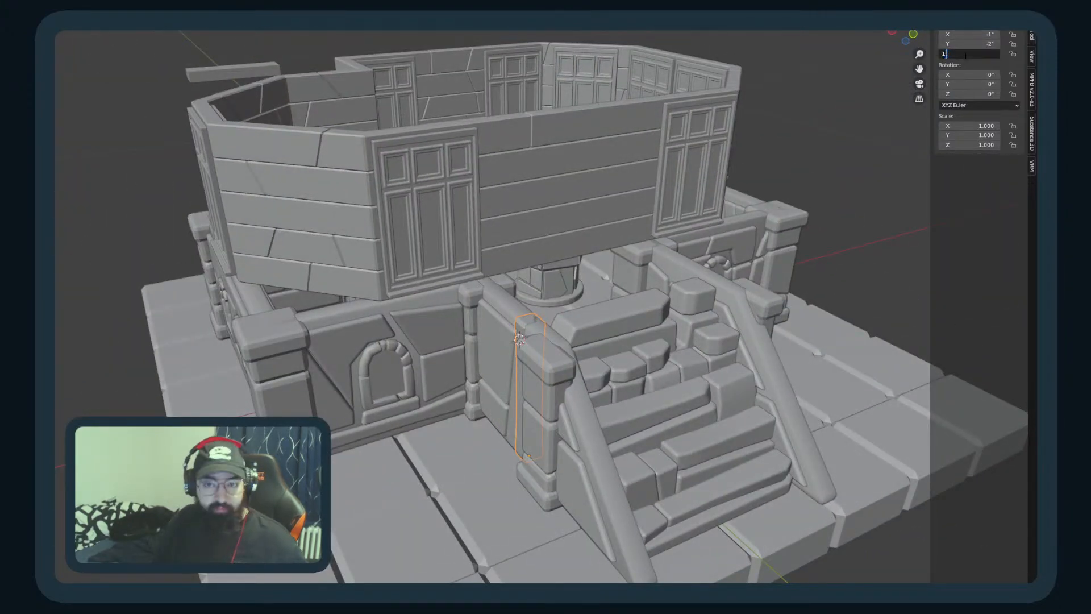
text(.5)
key(Return)
middle_drag(688, 200, 691, 257)
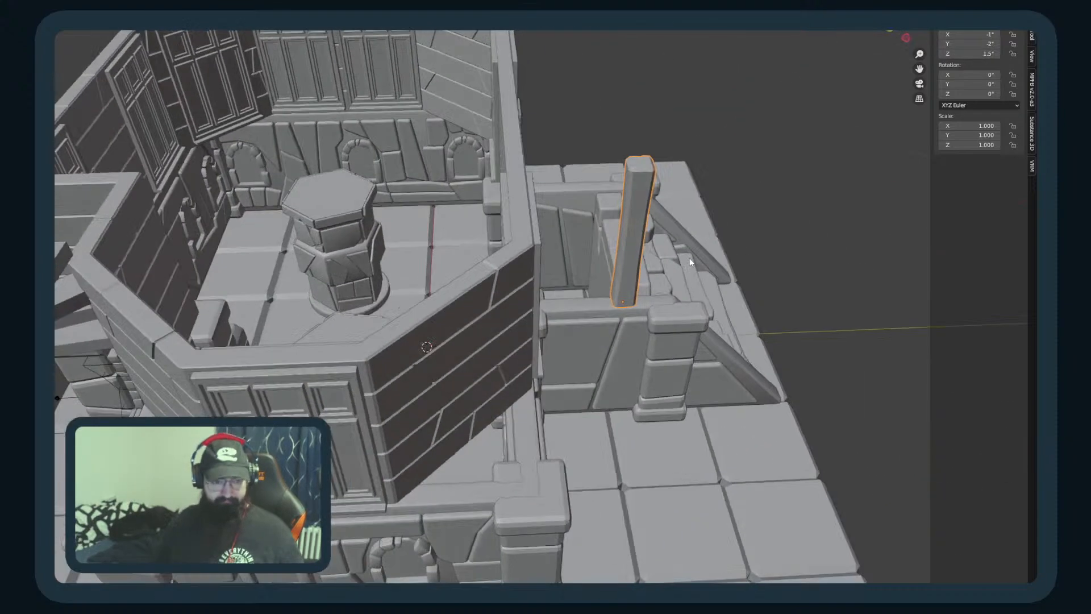
Step: Slide the pillar along Y to about -2.4 inches so it sits beside the stair wall's end pillar
key(KP_7)
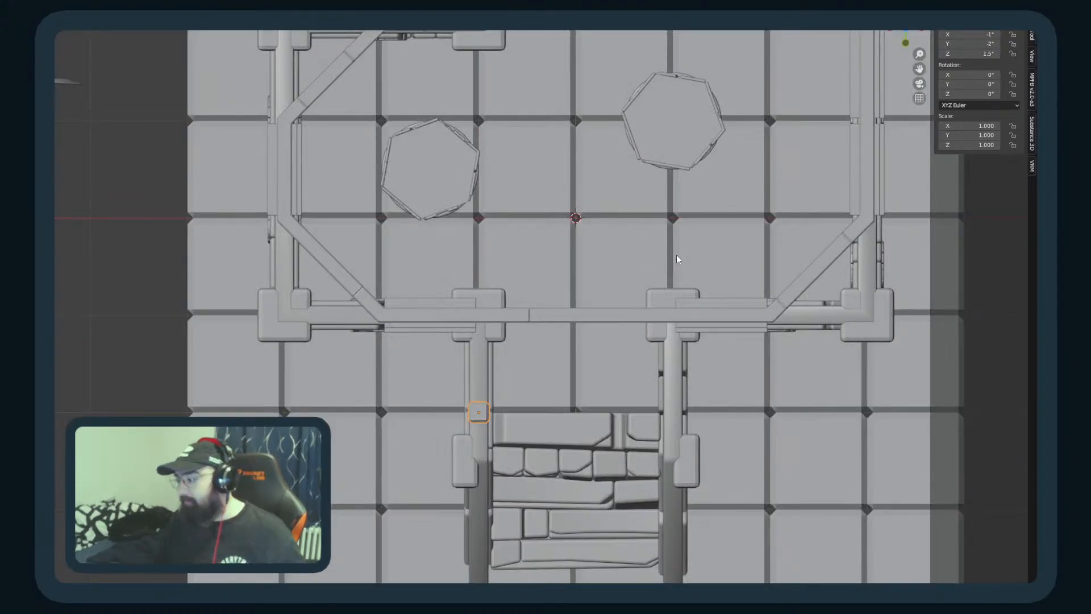
key(g)
key(y)
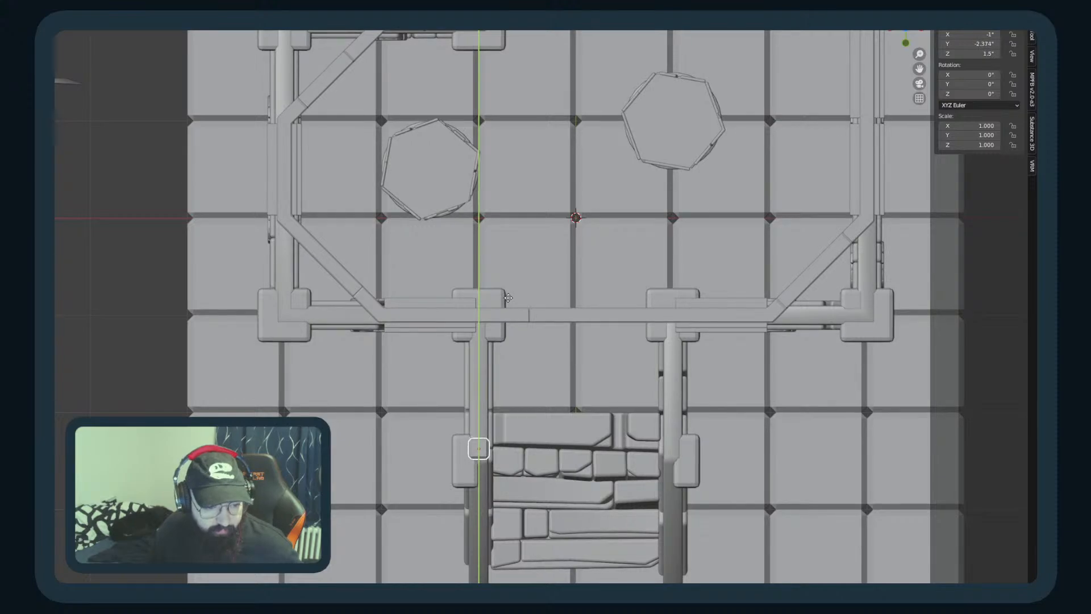
click(508, 299)
middle_drag(508, 299, 544, 367)
scroll(551, 366, up, 5)
scroll(560, 366, down, 4)
key(KP_7)
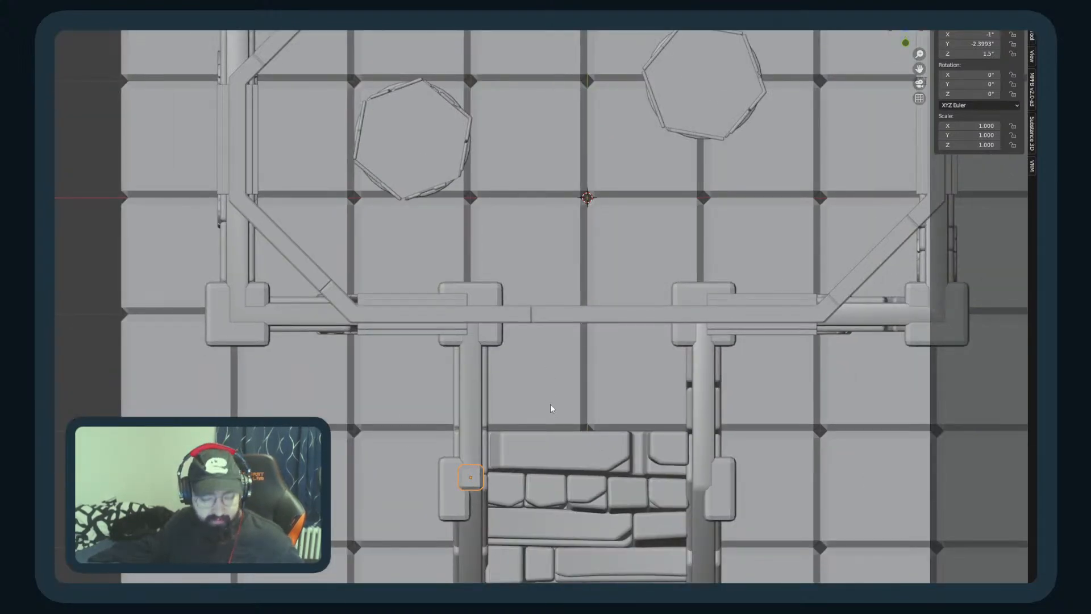
Step: Duplicate the pillar along X onto the opposite stair side wall
scroll(553, 458, down, 4)
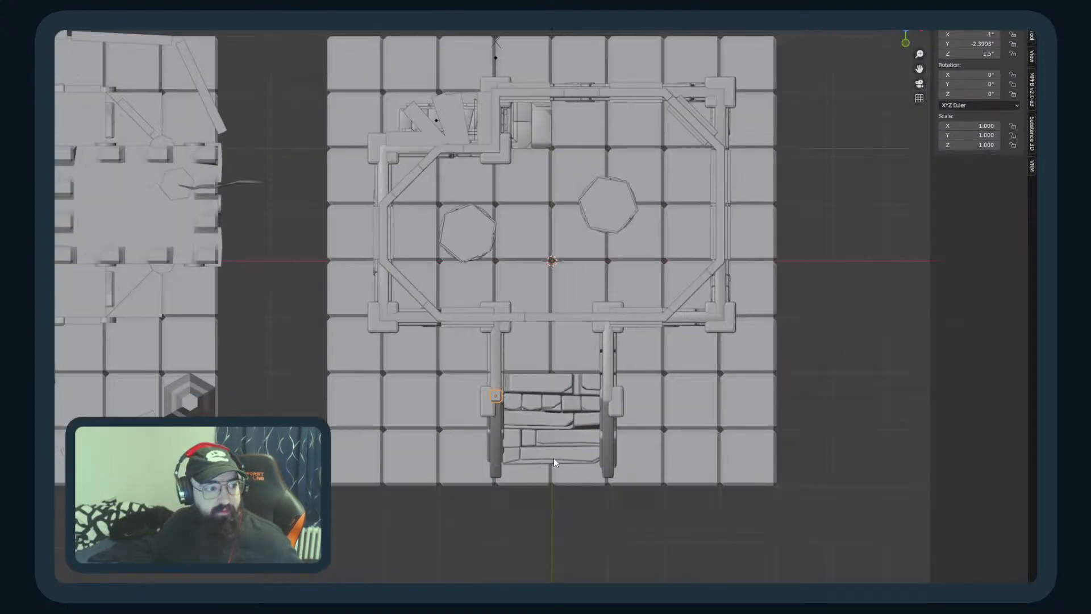
key(g)
key(x)
click(681, 435)
Step: Select both stair pillars and scale their height to 0.8 along Z
middle_drag(681, 435, 394, 262)
shift+click(501, 273)
key(KP_1)
key(s)
key(z)
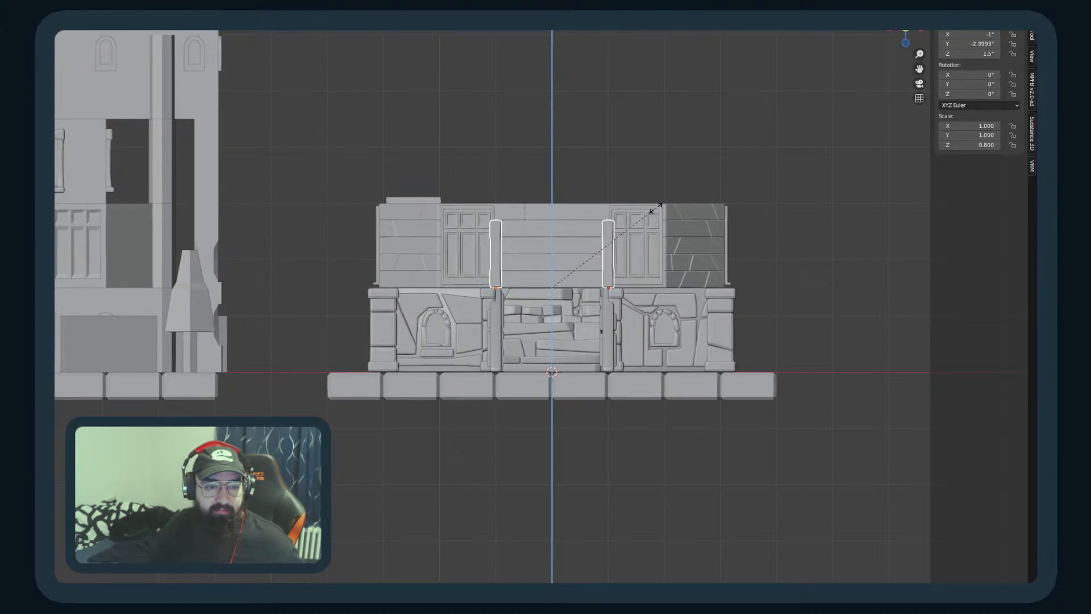
click(652, 208)
middle_drag(567, 240, 531, 239)
middle_drag(800, 390, 803, 426)
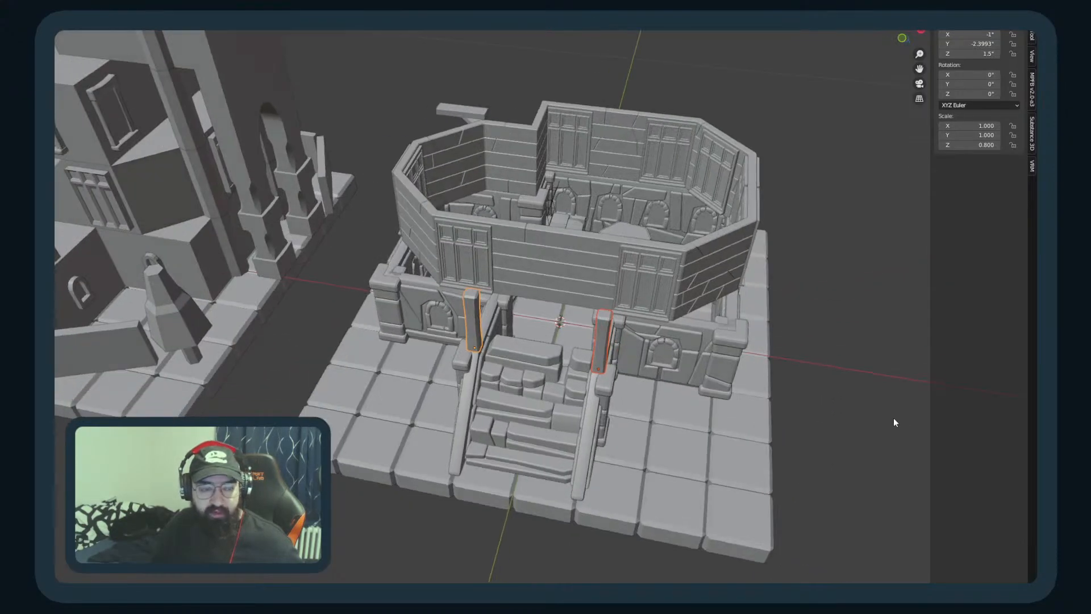
Step: Duplicate one stair pillar to the upper wall's front corner at about X 1.97, Y -1 inches and rotate it -45° about Z
key(KP_7)
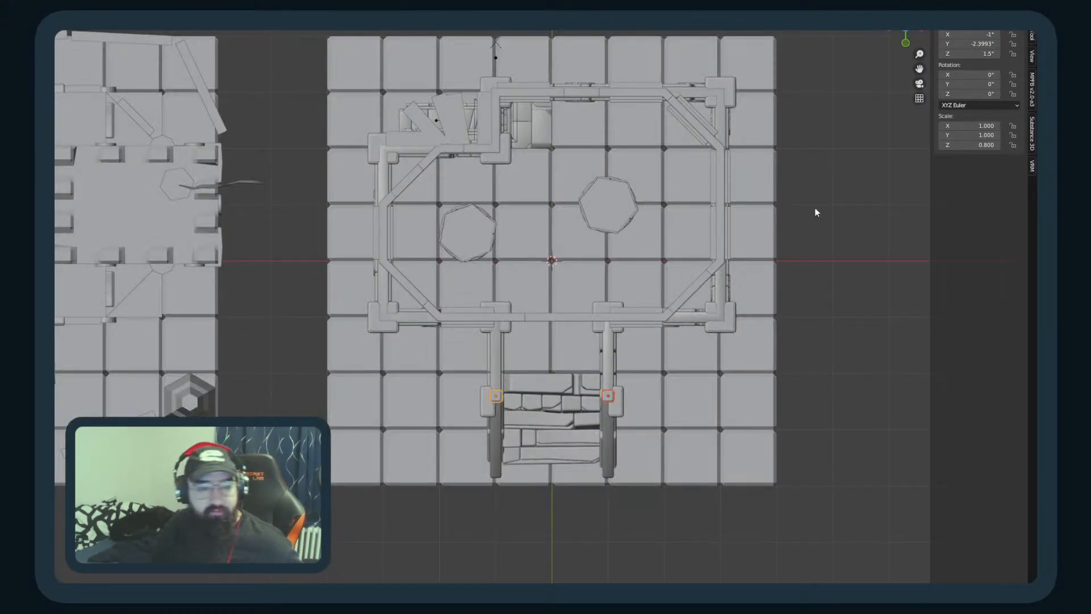
click(608, 395)
key(g)
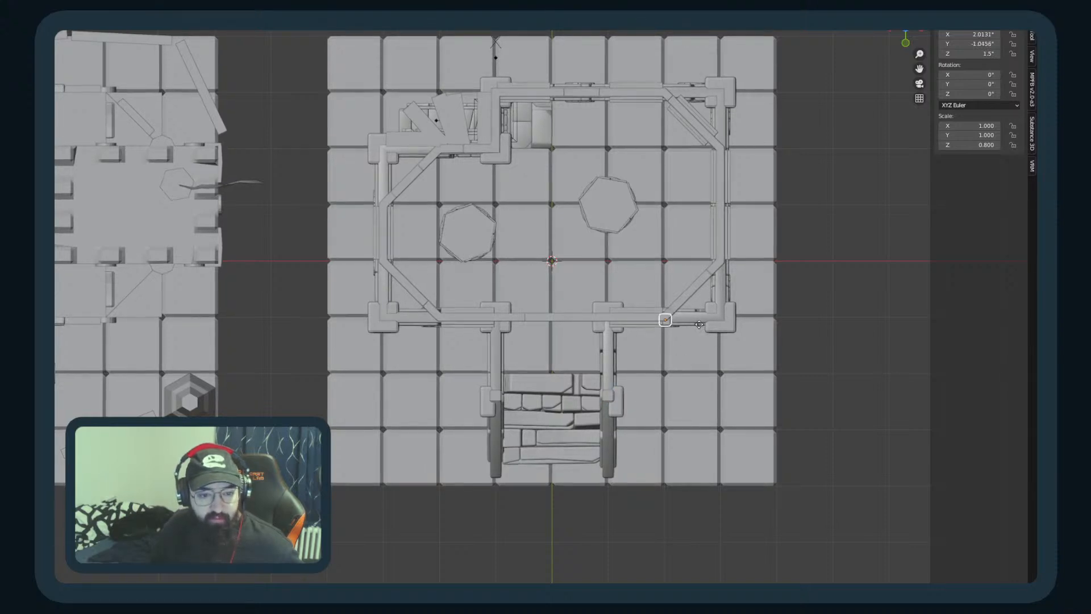
click(697, 322)
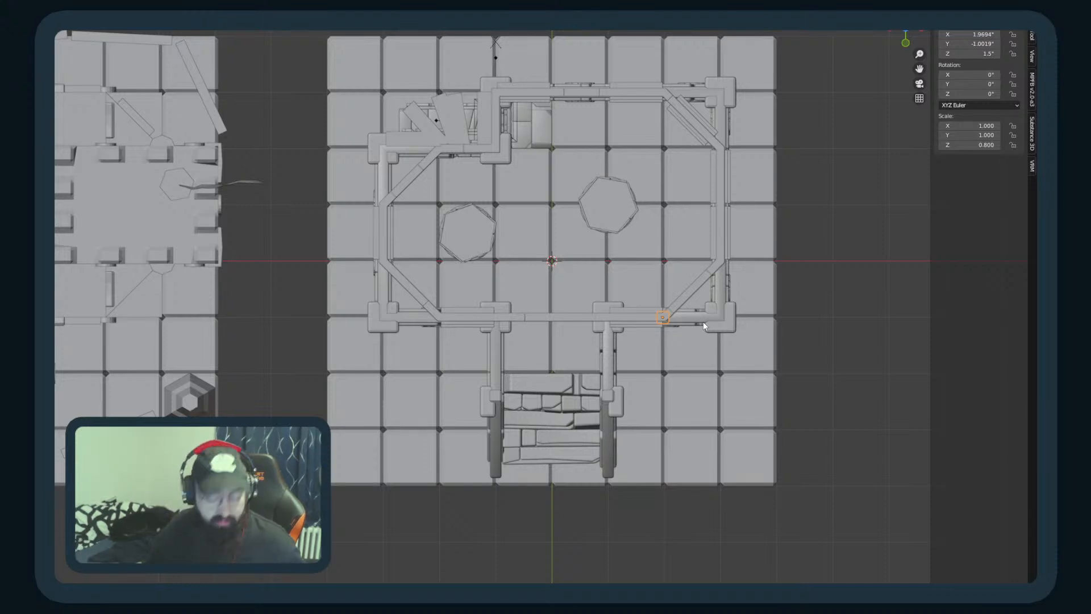
key(r)
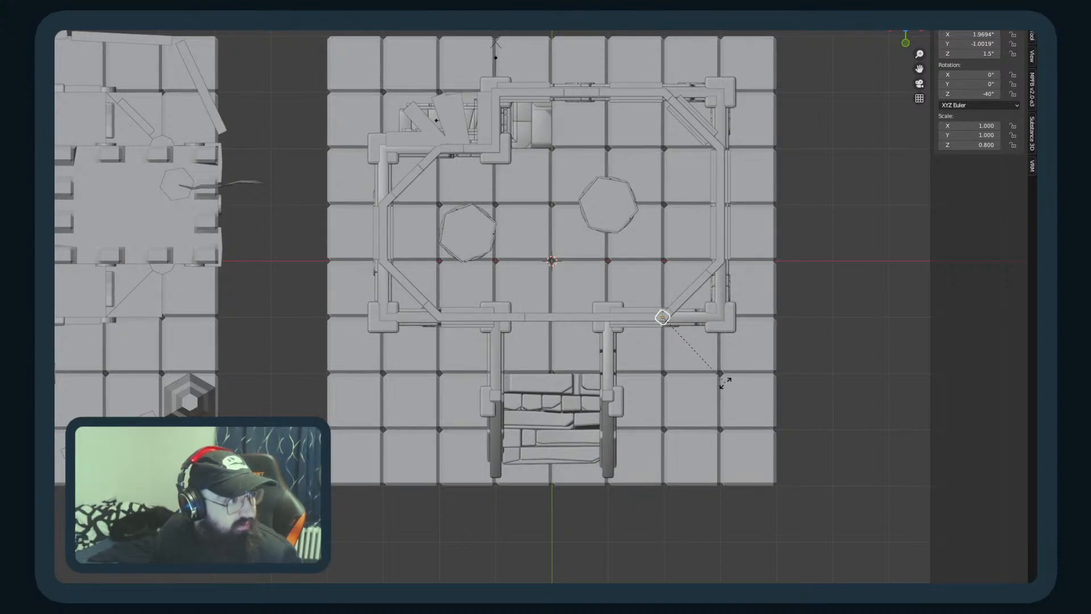
click(720, 389)
middle_drag(718, 390, 710, 281)
scroll(674, 251, up, 1)
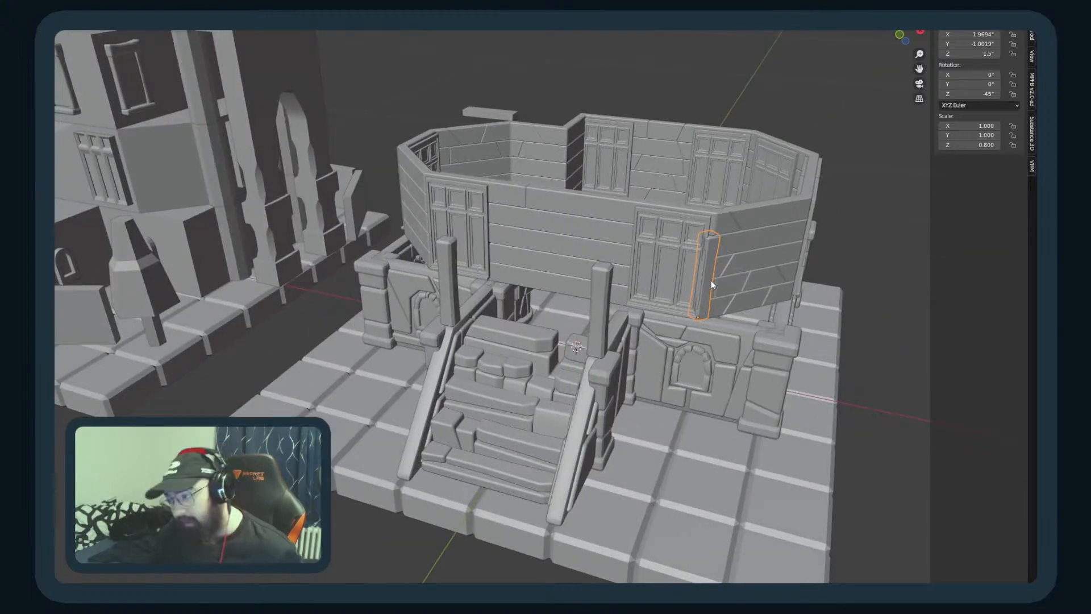
Step: Set the corner pillar's Z scale to 1 so it spans the upper wall's full height
key(KP_1)
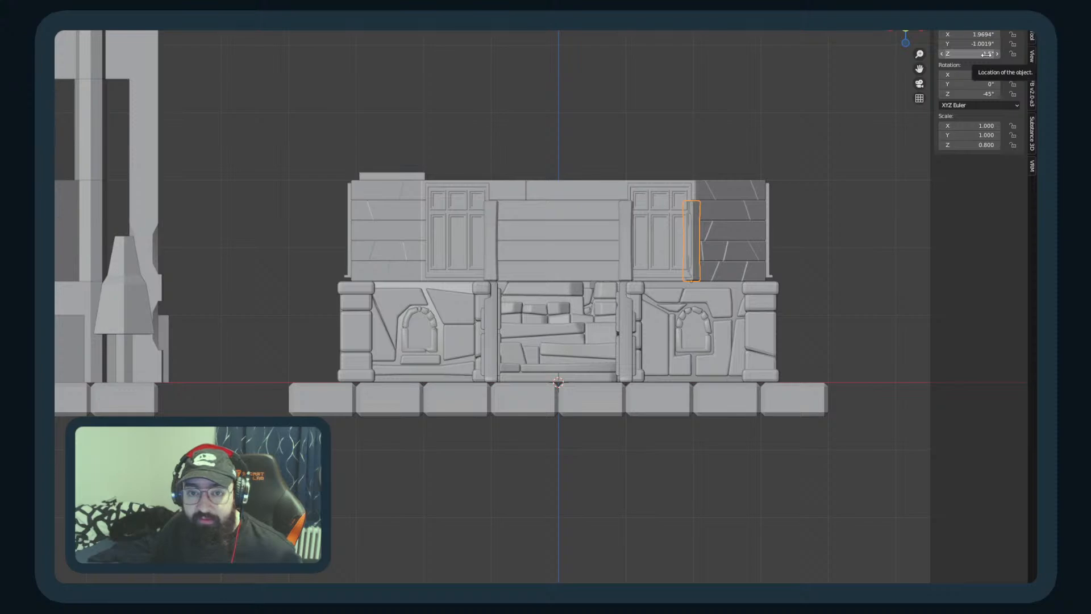
click(972, 145)
text(1)
key(Return)
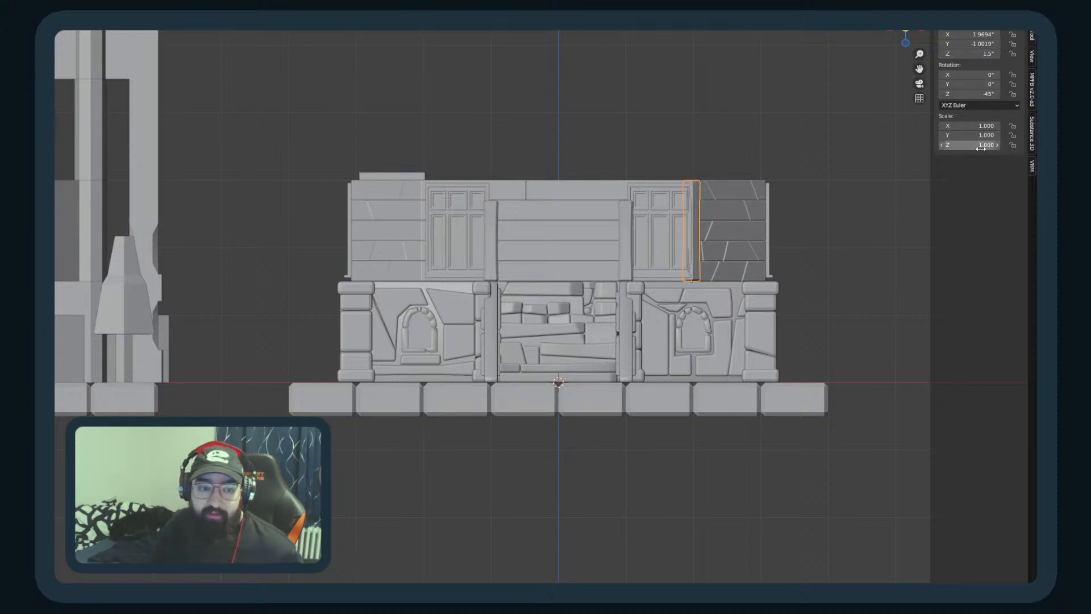
middle_drag(894, 221, 763, 419)
scroll(762, 418, up, 2)
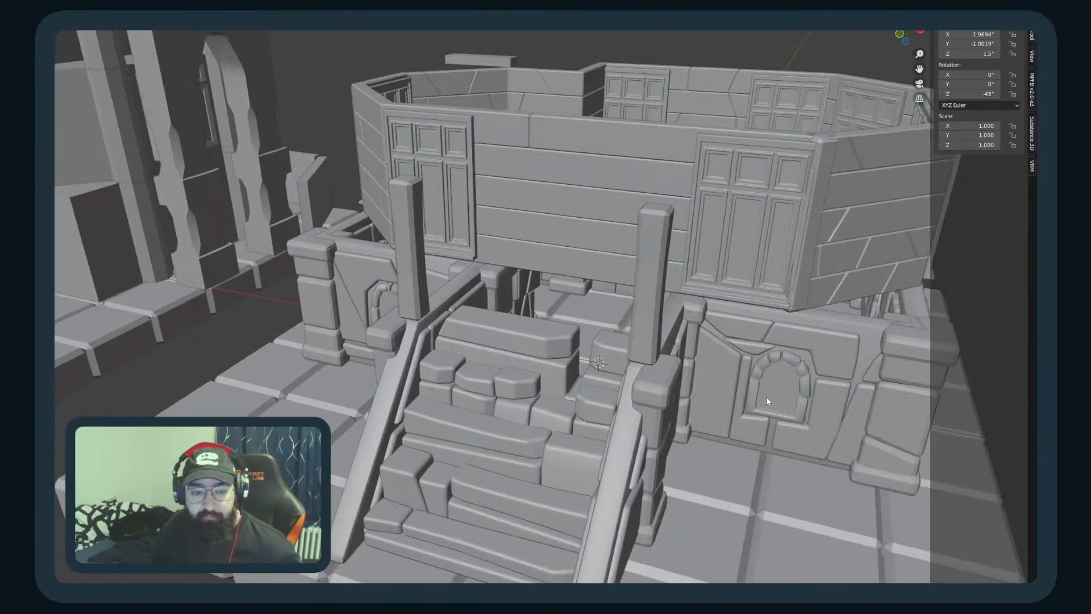
Step: Move the corner pillar along X to about 2.04 inches so it protrudes from the wall corner
click(796, 295)
middle_drag(817, 311, 817, 322)
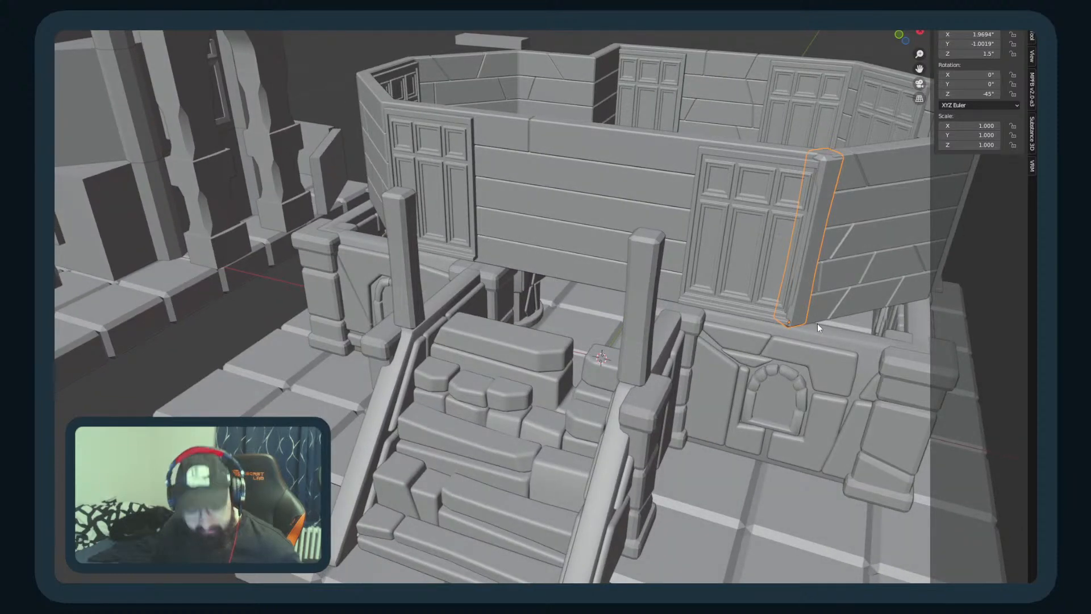
key(g)
key(x)
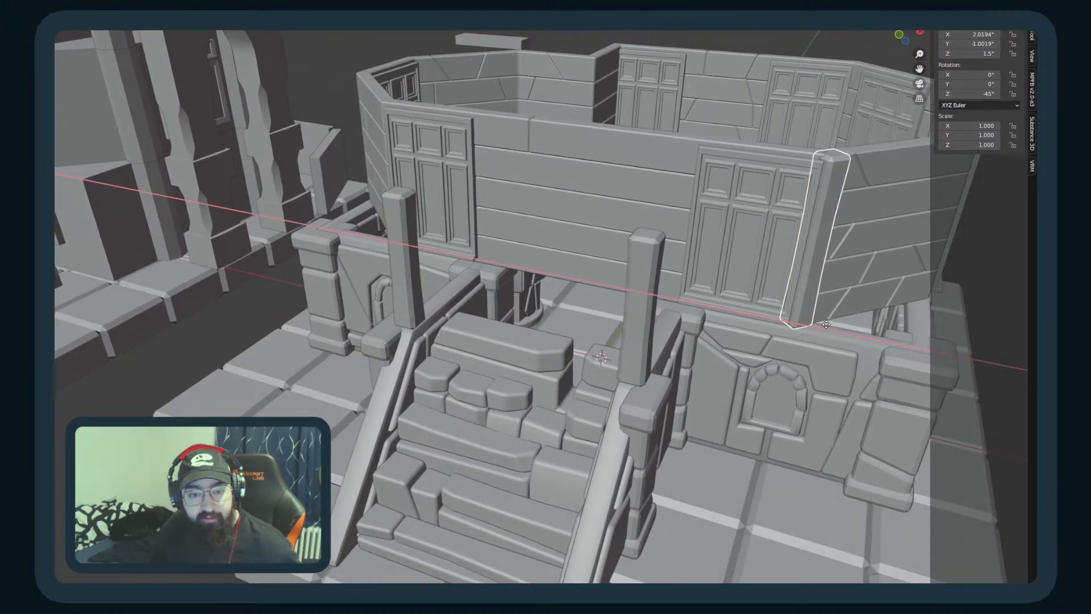
click(840, 344)
mouse_move(753, 503)
middle_down()
mouse_move(667, 490)
mouse_move(724, 516)
mouse_move(735, 540)
mouse_move(660, 499)
mouse_move(677, 479)
mouse_move(749, 499)
mouse_move(733, 496)
middle_up()
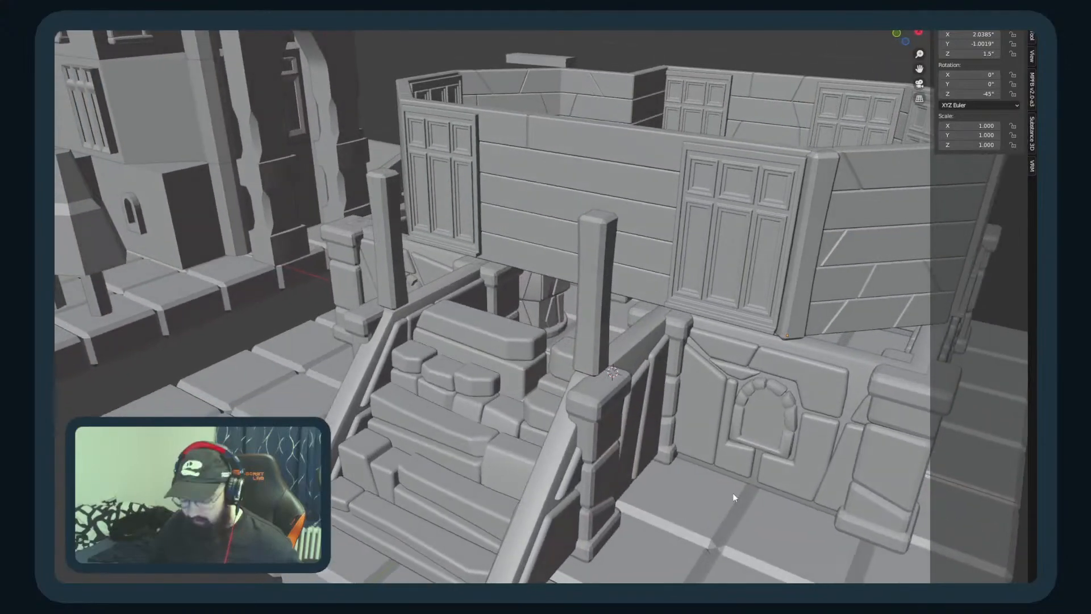
Step: Duplicate the corner pillar to the upper wall's neighbouring side corner at about X 3.01, Y -0.01 inches
key(KP_7)
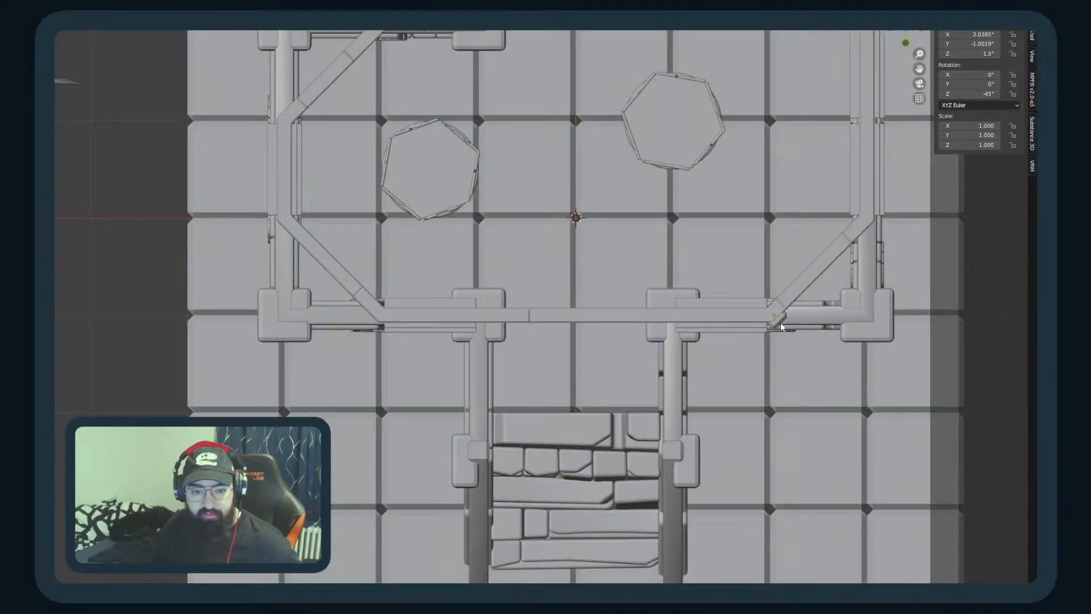
key(g)
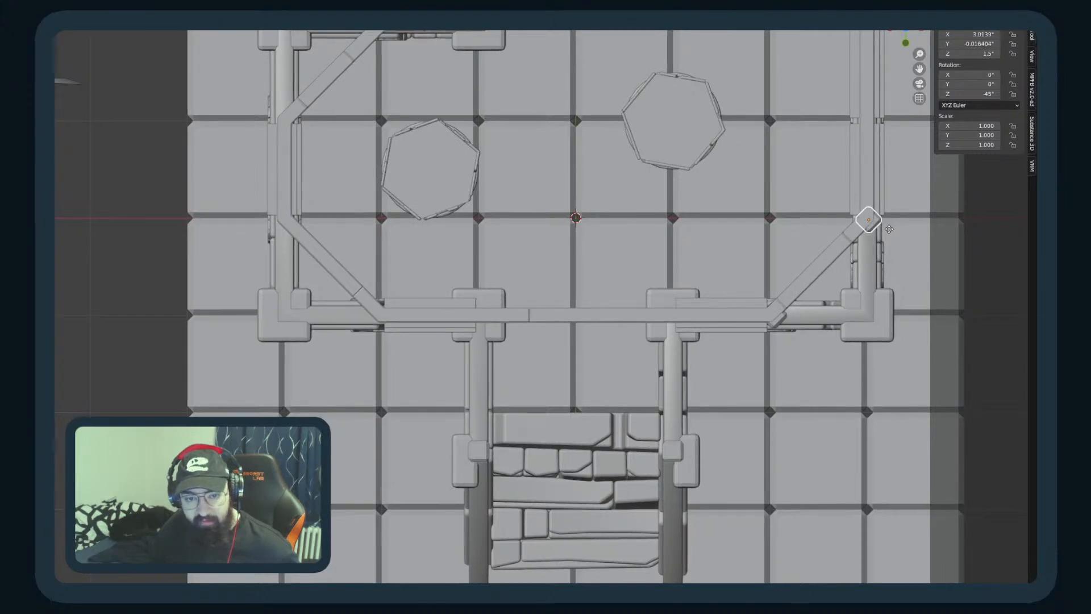
click(887, 227)
middle_drag(887, 228, 743, 207)
scroll(773, 217, down, 2)
scroll(746, 208, up, 2)
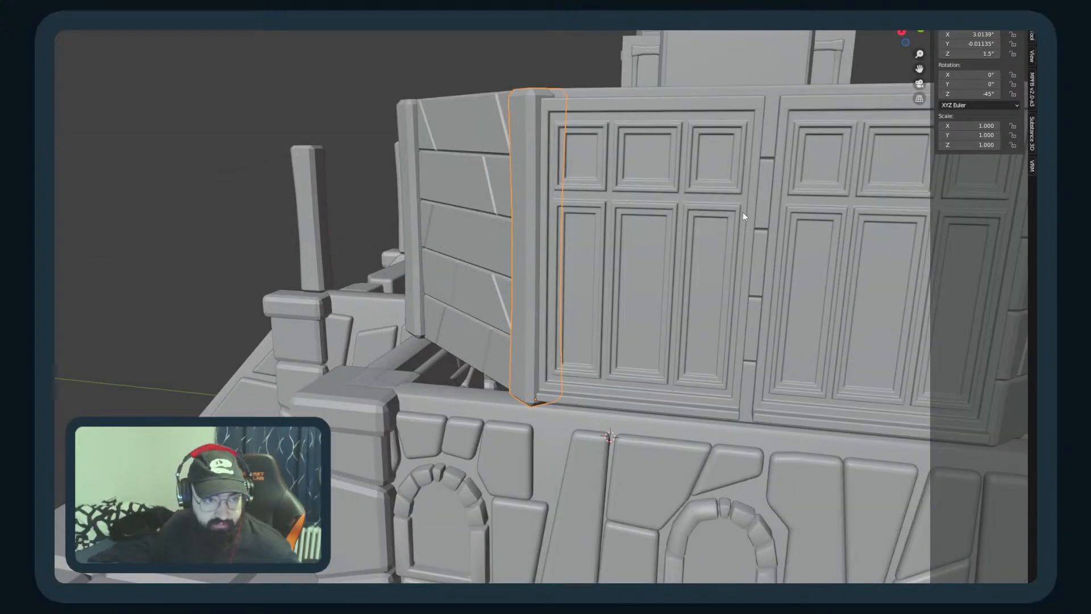
scroll(742, 213, down, 3)
middle_drag(555, 486, 627, 480)
scroll(584, 473, up, 3)
scroll(584, 472, up, 5)
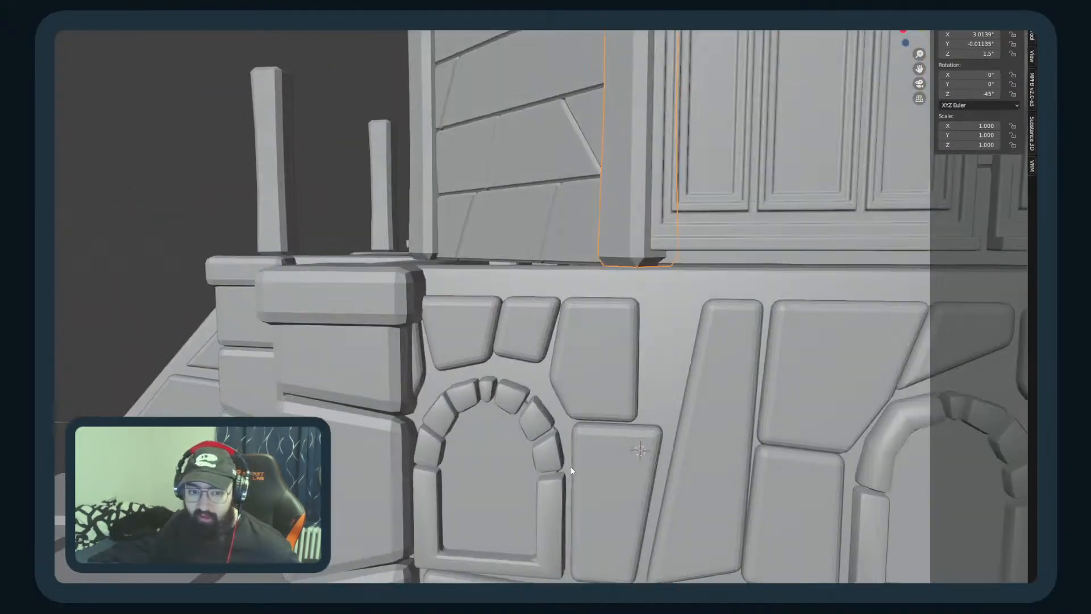
scroll(556, 470, down, 8)
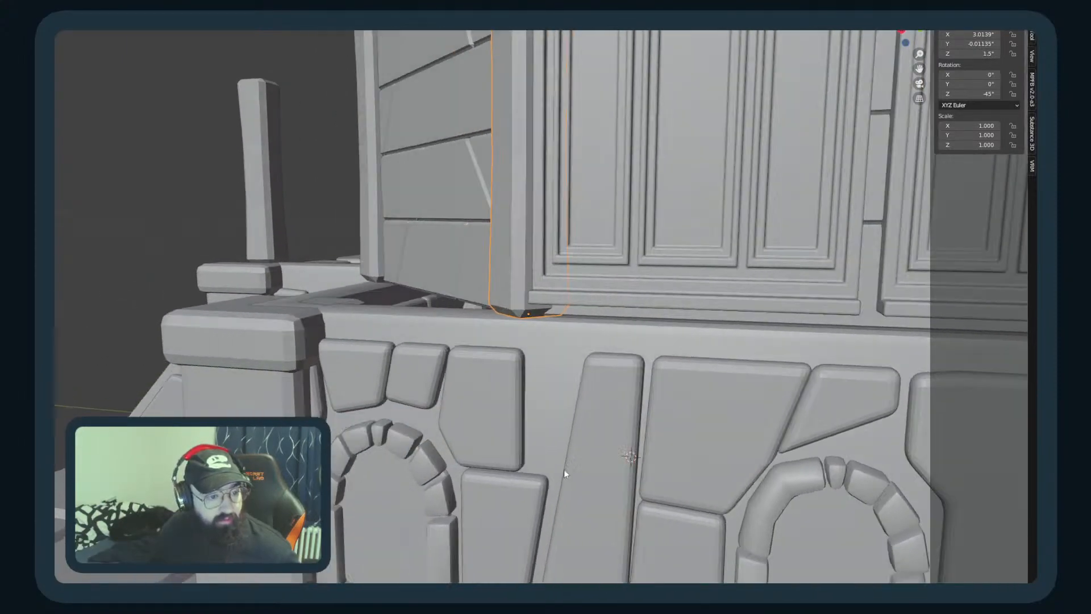
Step: Set the side corner pillar's location to exactly X 3 and Y 0 inches
key(KP_7)
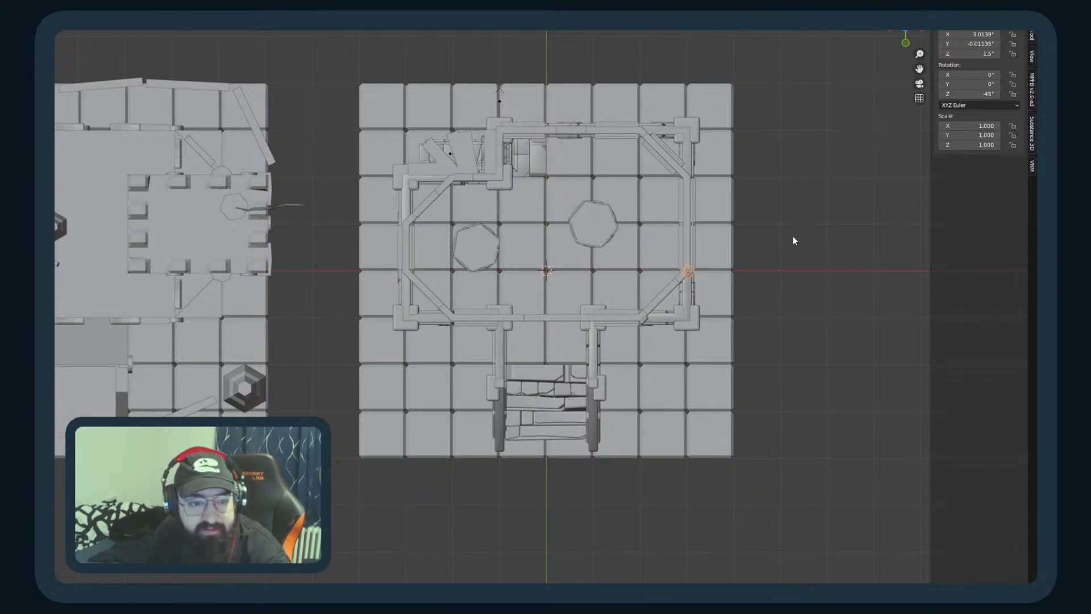
scroll(793, 236, up, 1)
click(969, 43)
text(0)
key(Return)
middle_drag(778, 261, 718, 162)
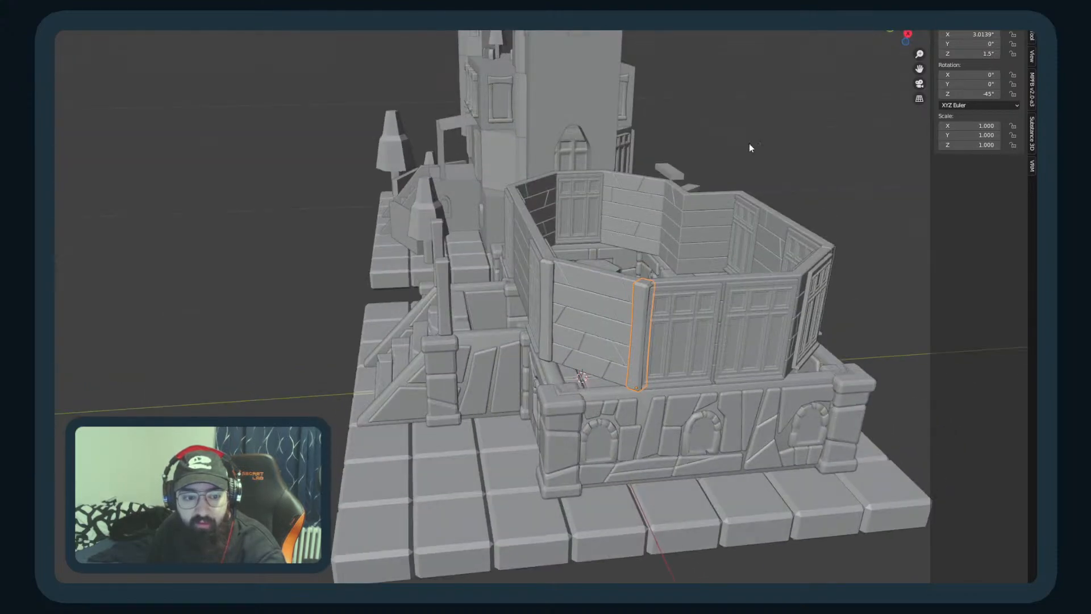
click(969, 34)
text(3)
key(Return)
middle_drag(848, 289, 803, 297)
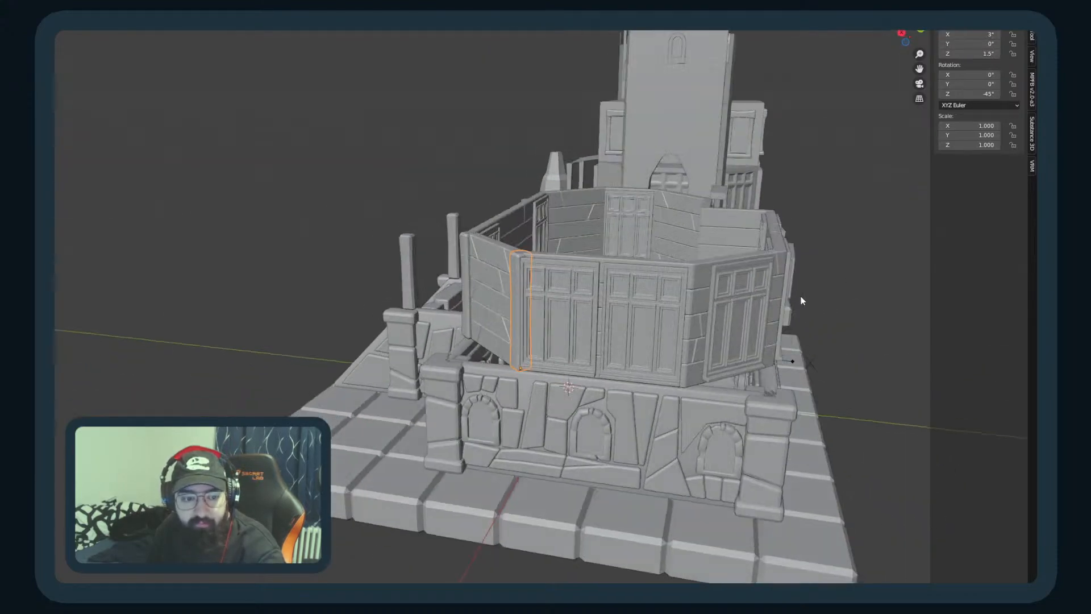
Step: Set the viewport's solid shading colour to Random
scroll(773, 281, up, 7)
scroll(624, 466, down, 5)
middle_drag(624, 467, 633, 462)
scroll(492, 307, down, 8)
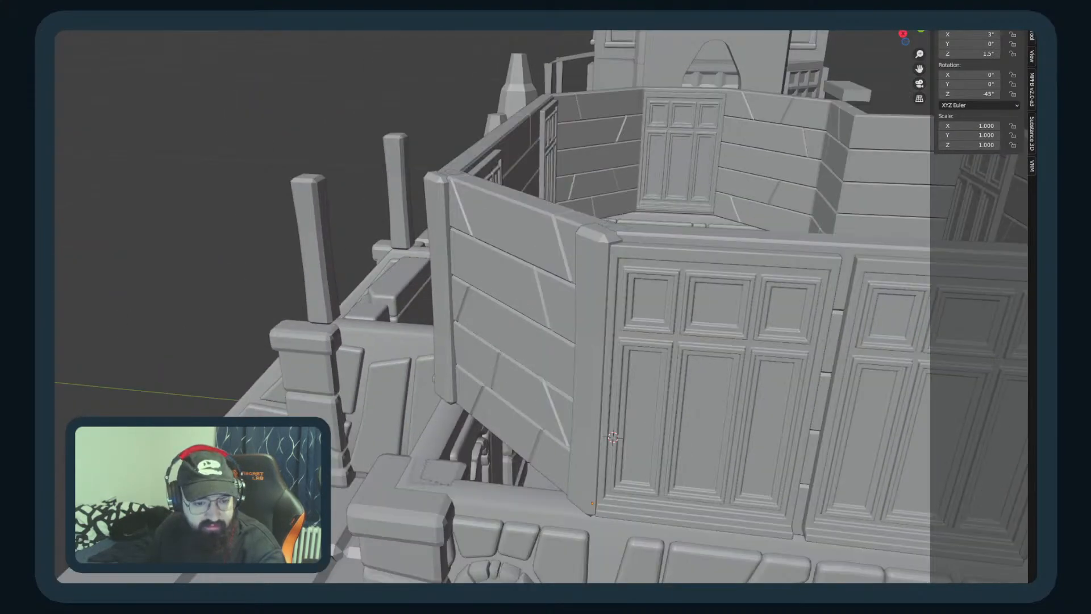
middle_drag(74, 426, 174, 348)
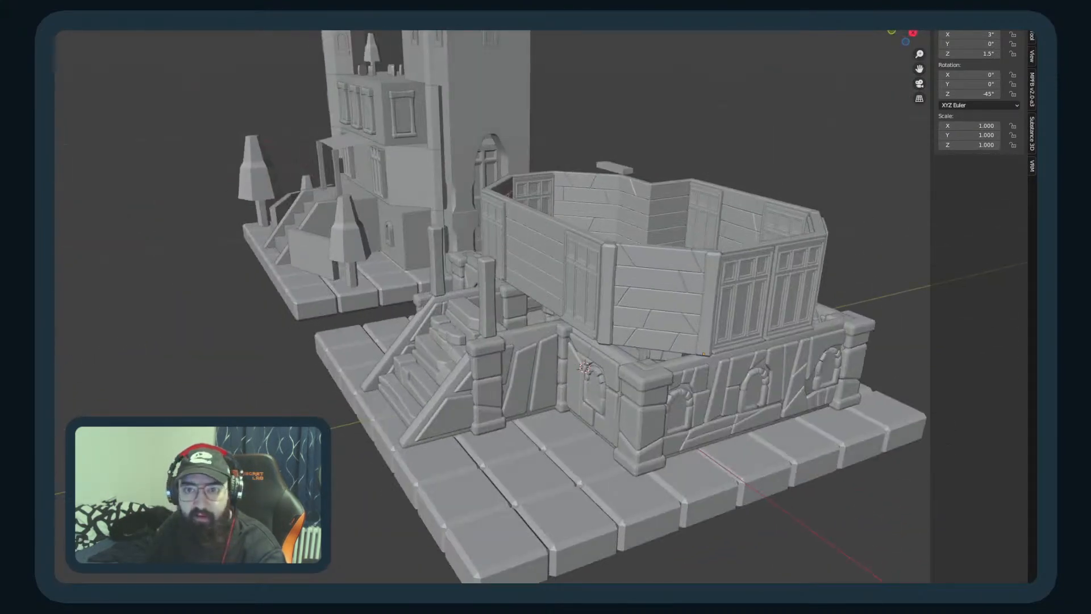
click(1026, 31)
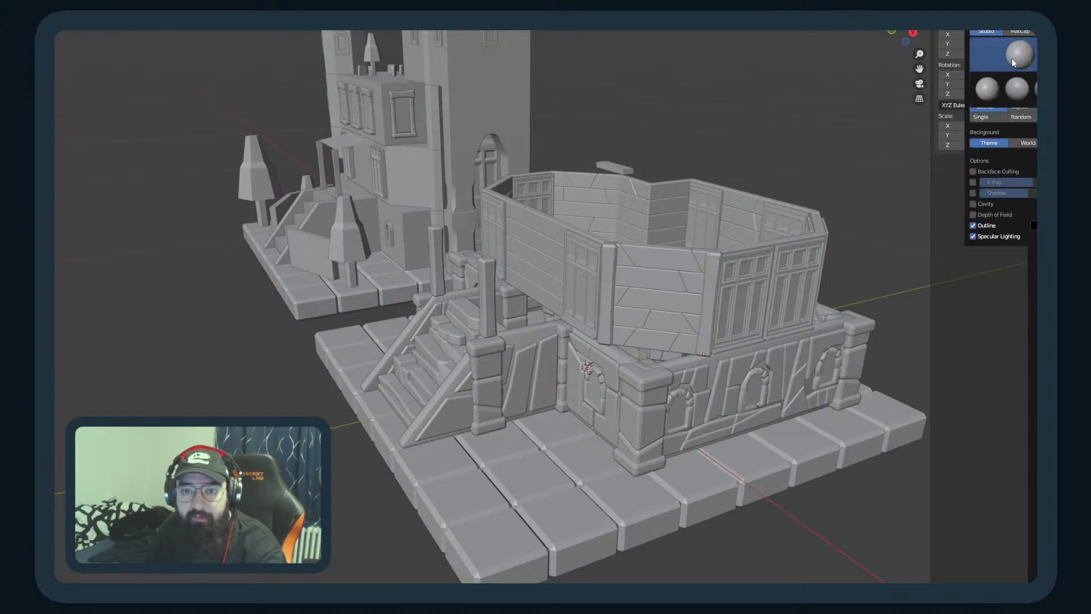
click(1021, 117)
mouse_move(618, 379)
middle_down()
mouse_move(570, 383)
mouse_move(662, 376)
middle_up()
scroll(663, 376, down, 2)
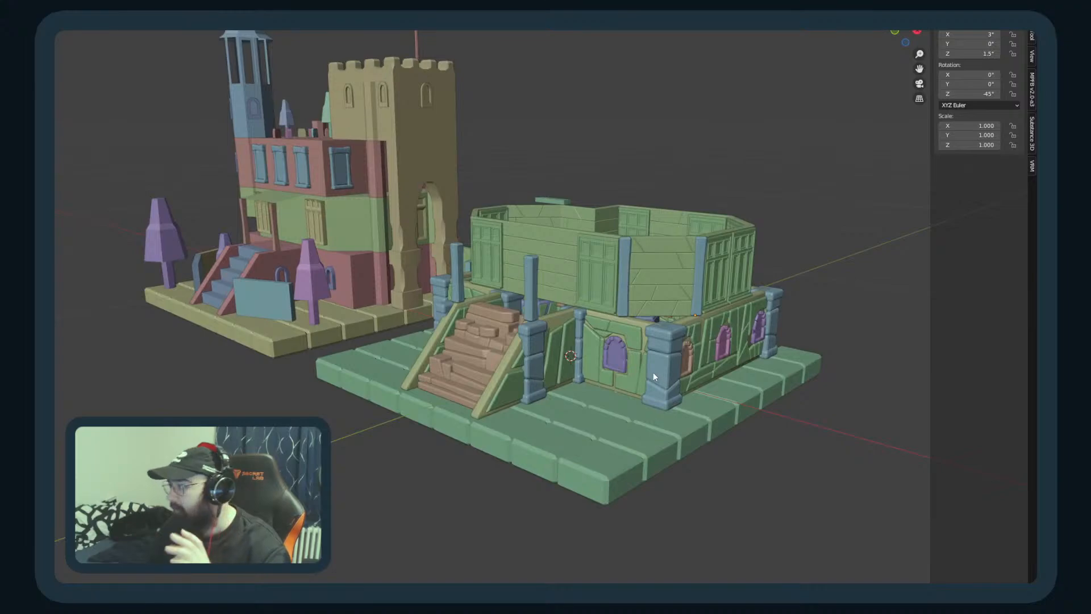
scroll(668, 354, up, 4)
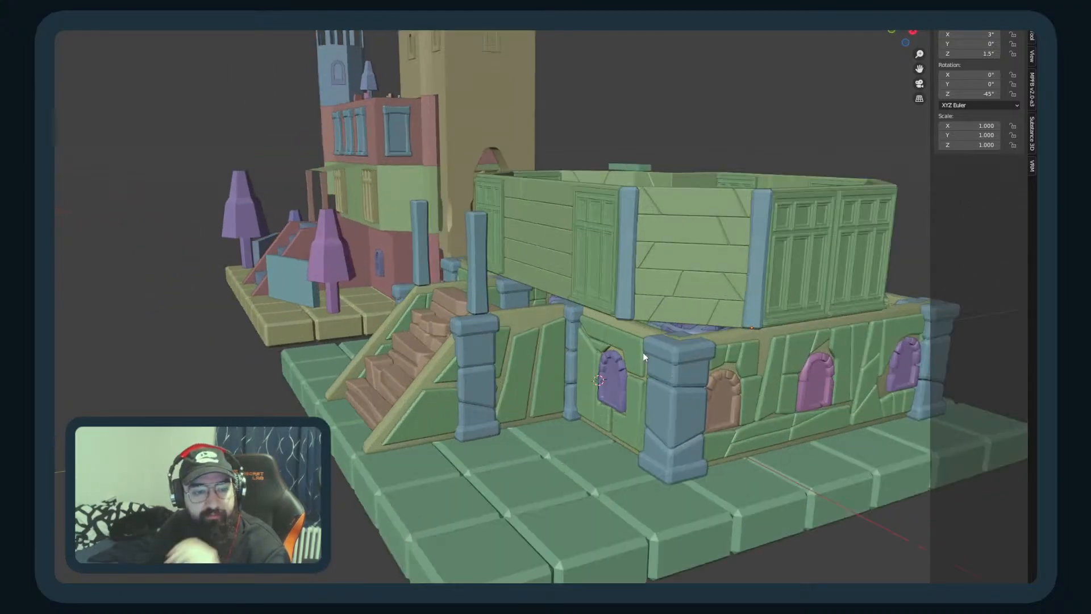
Step: Select the upper wall's front corner pillar and set its location to X 2 and Y -1 inches
click(705, 304)
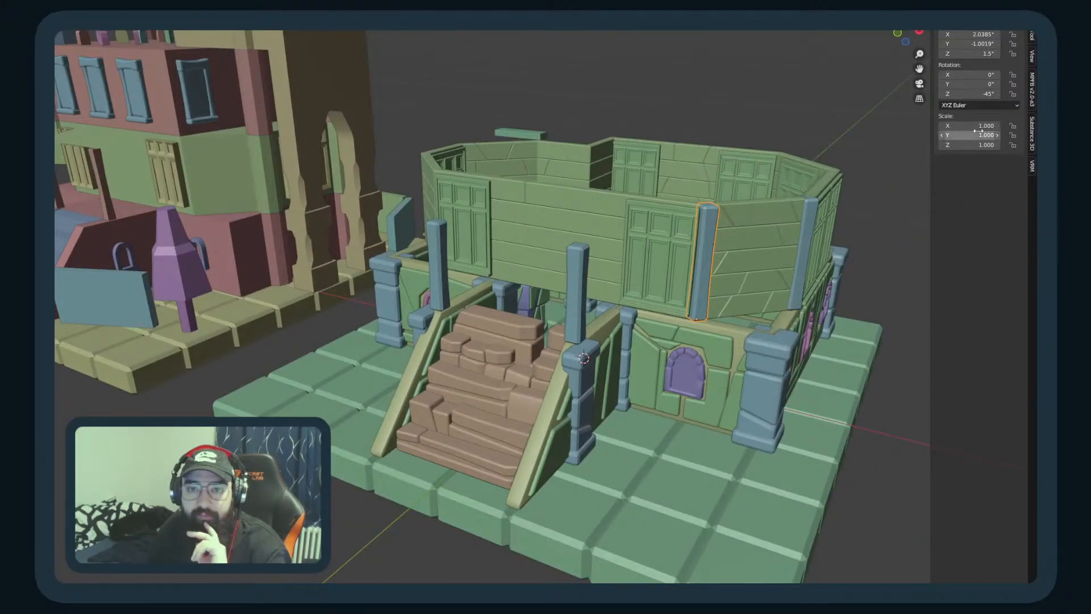
click(964, 43)
text(-1)
key(Return)
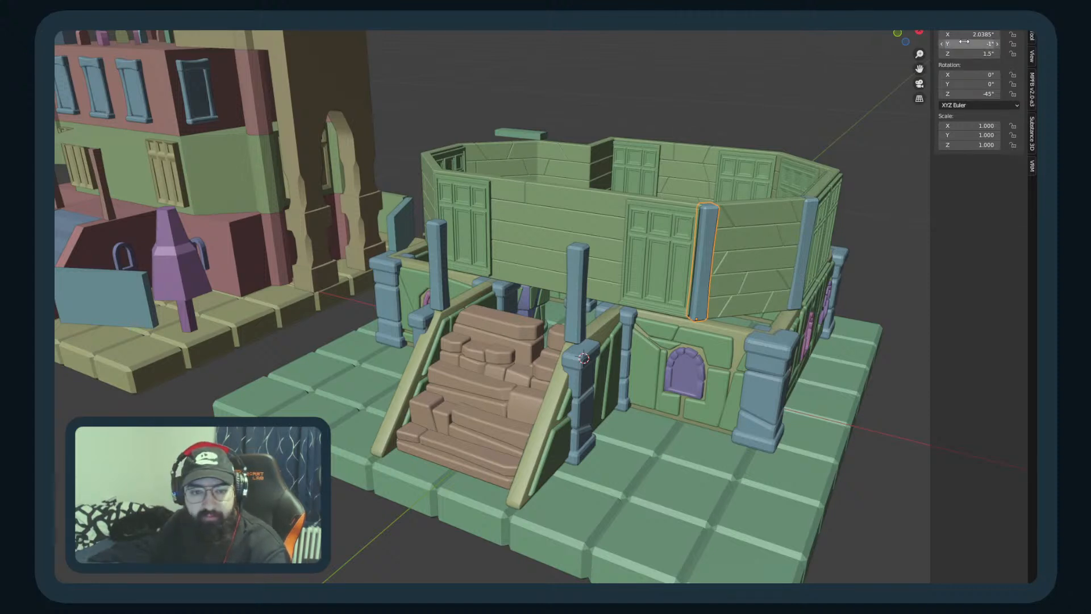
click(966, 34)
text(2)
key(Return)
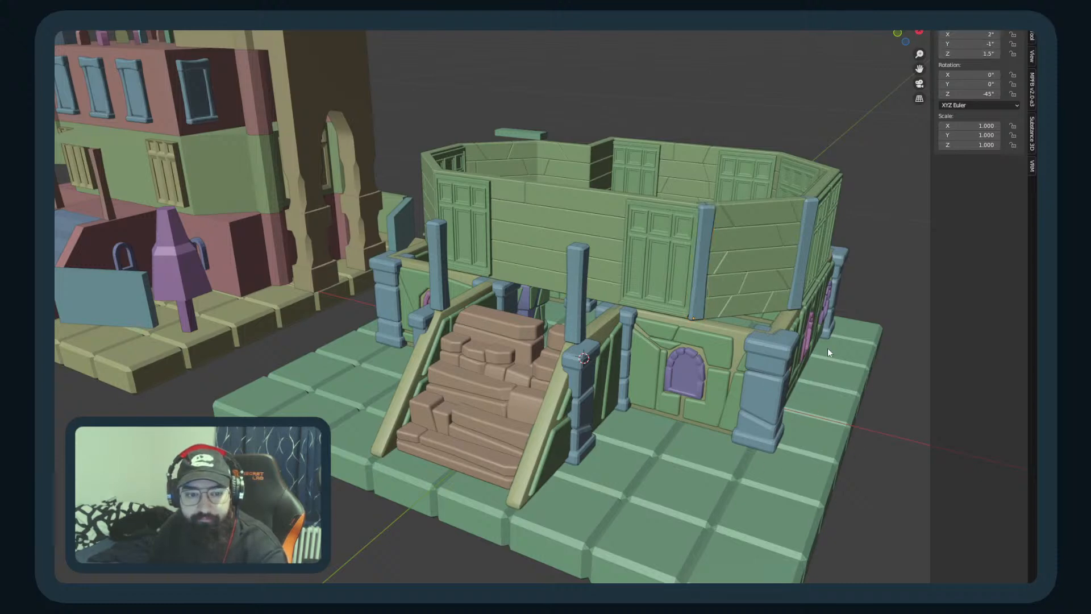
Step: Duplicate the side corner pillar and set the copy's Y location to 2 inches
scroll(841, 335, up, 4)
mouse_move(857, 303)
middle_down()
mouse_move(872, 292)
mouse_move(804, 319)
mouse_move(846, 292)
mouse_move(848, 305)
middle_up()
scroll(872, 292, down, 5)
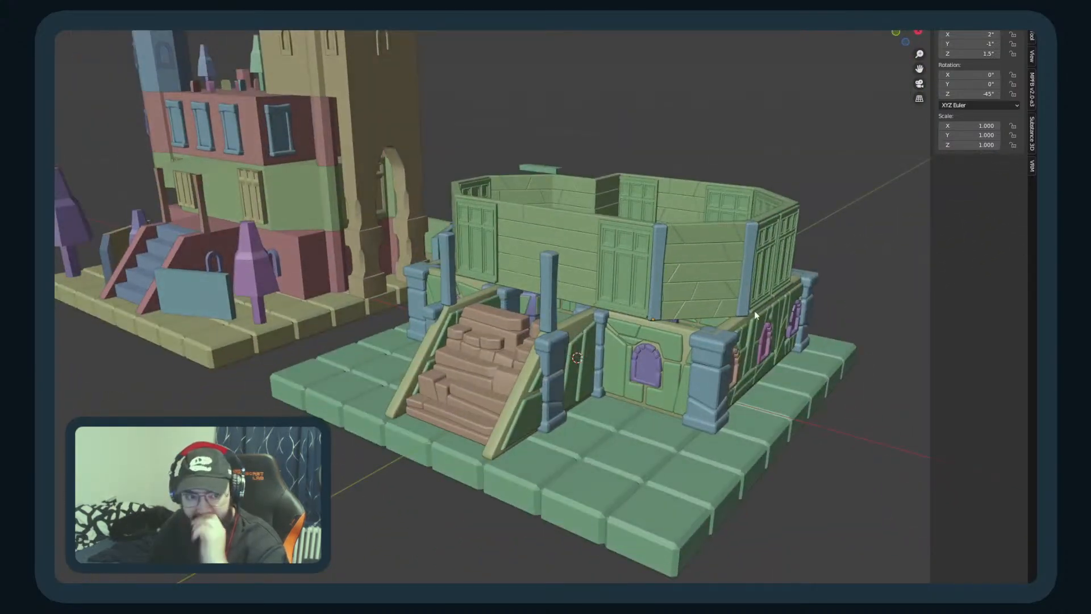
scroll(739, 256, up, 4)
scroll(734, 244, down, 3)
middle_drag(733, 245, 615, 352)
click(571, 374)
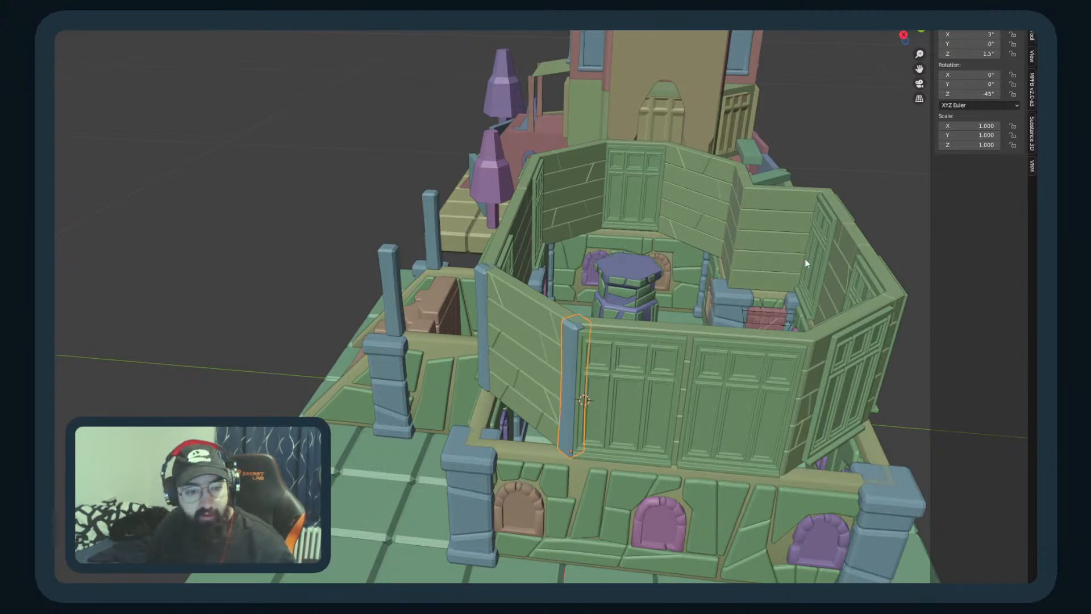
double_click(984, 44)
text(2)
key(Return)
scroll(742, 532, down, 5)
middle_drag(741, 530, 791, 504)
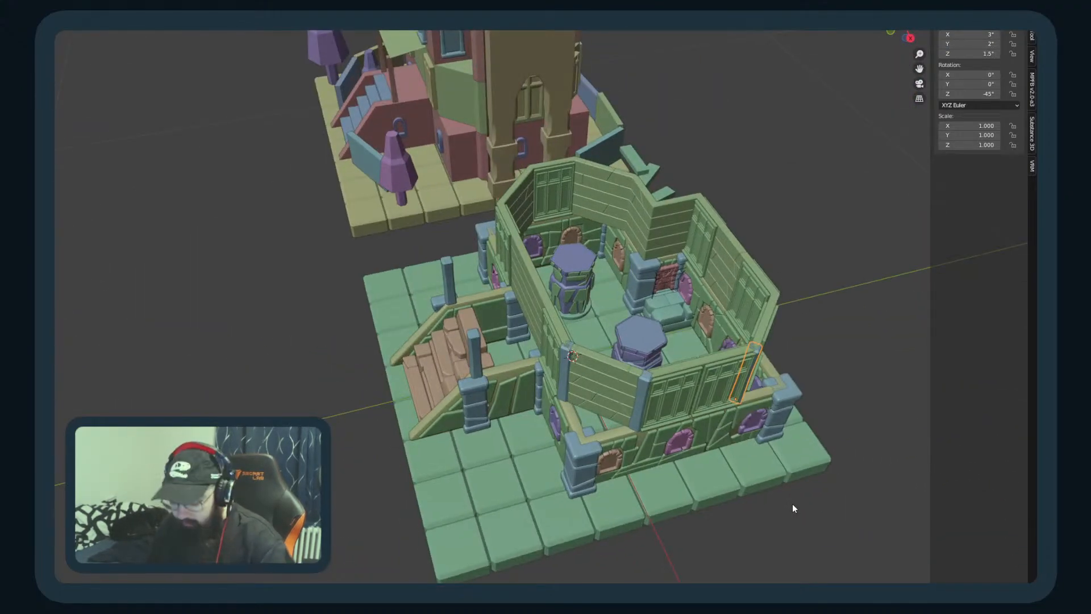
Step: Move the new pillar to the upper wall's rear corner at X 2, Y 3 inches
key(KP_7)
scroll(751, 185, up, 4)
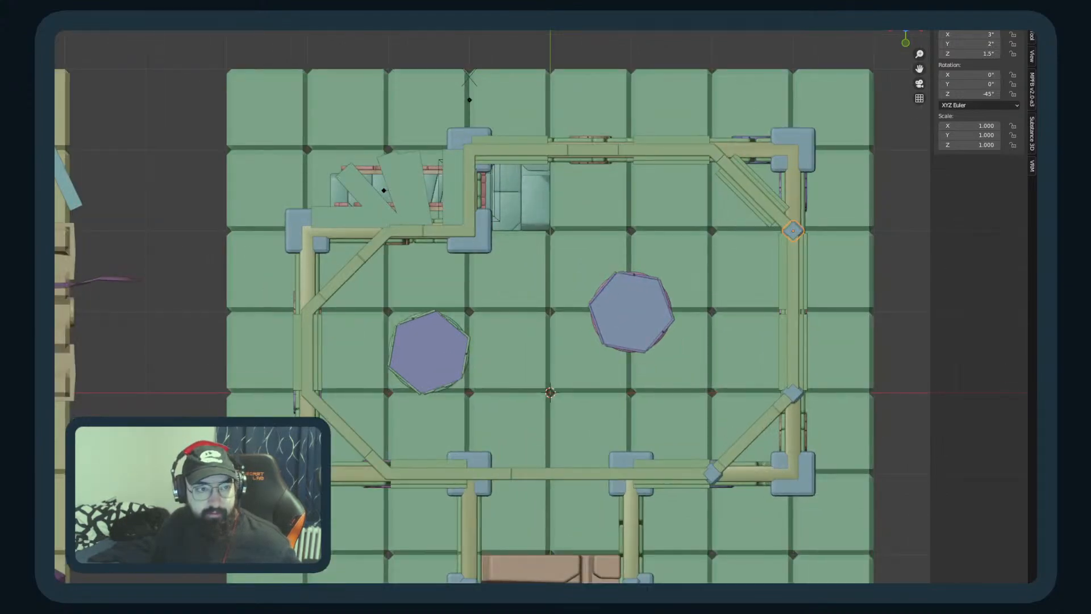
drag(799, 233, 699, 189)
middle_drag(748, 169, 570, 81)
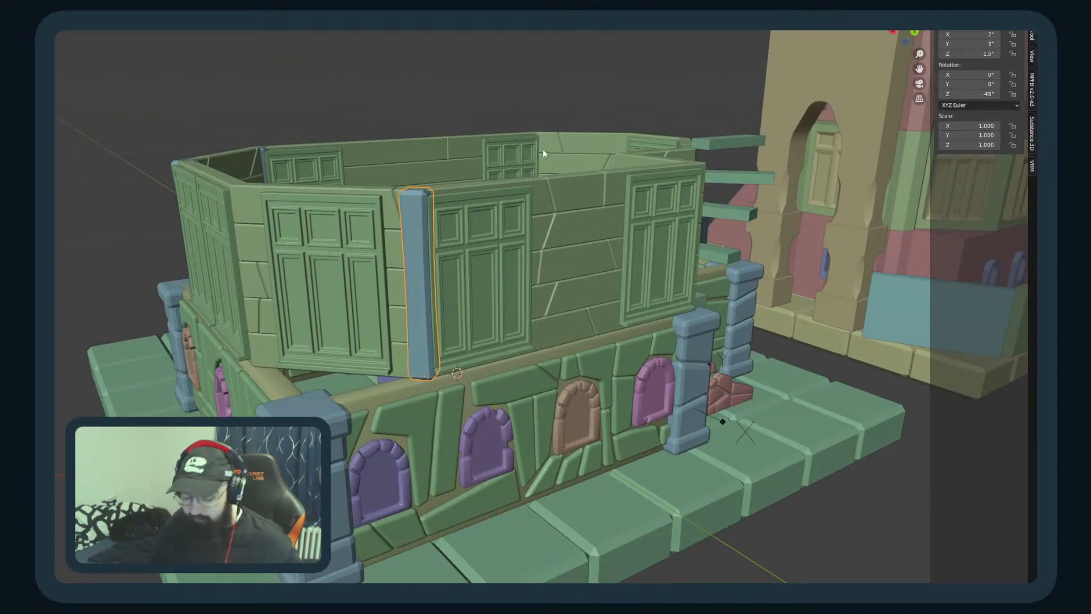
Step: Duplicate the rear corner pillar back to the adjoining side corner at X 3, Y 2 inches
key(KP_7)
middle_drag(551, 156, 519, 111)
scroll(357, 74, down, 4)
key(KP_7)
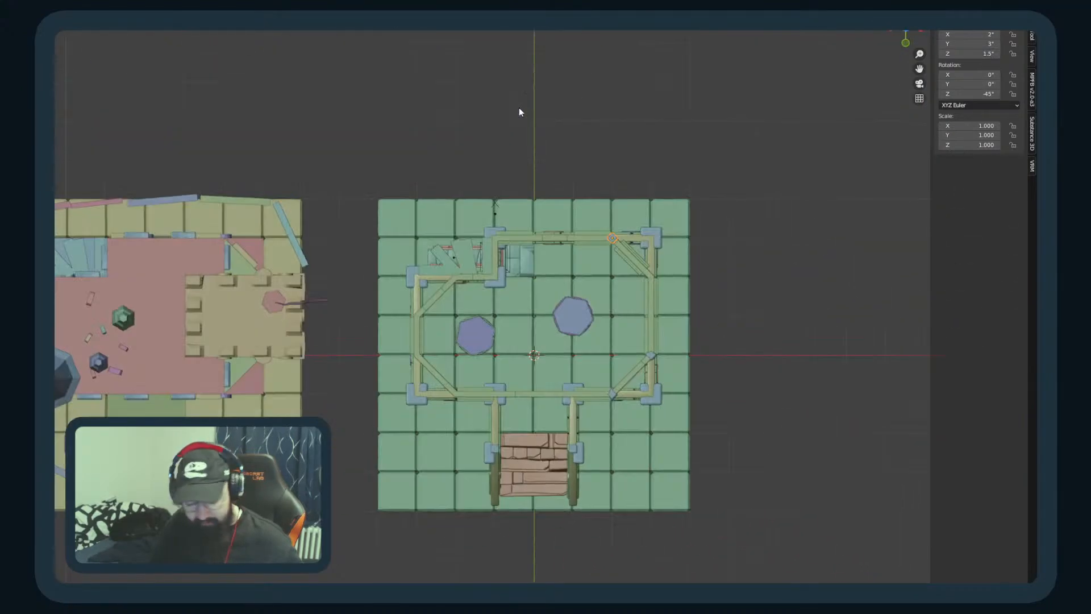
scroll(753, 323, up, 2)
key(shift+d)
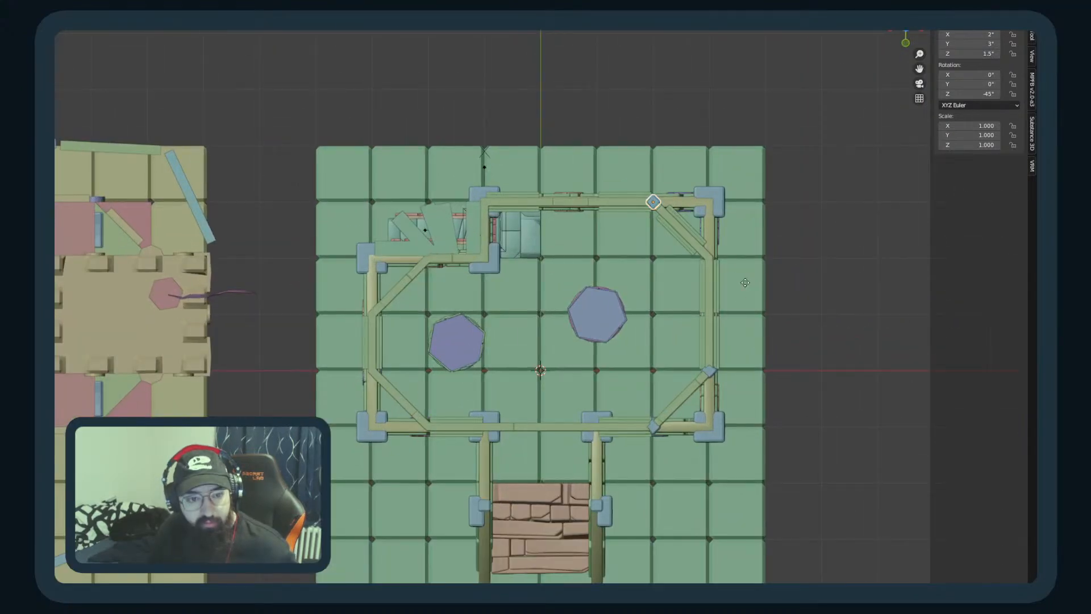
click(778, 350)
Step: Duplicate the front corner pillar to the opposite front corner at X -2, Y -1 inches, and copy it again to X -3, Y 0
scroll(676, 275, down, 2)
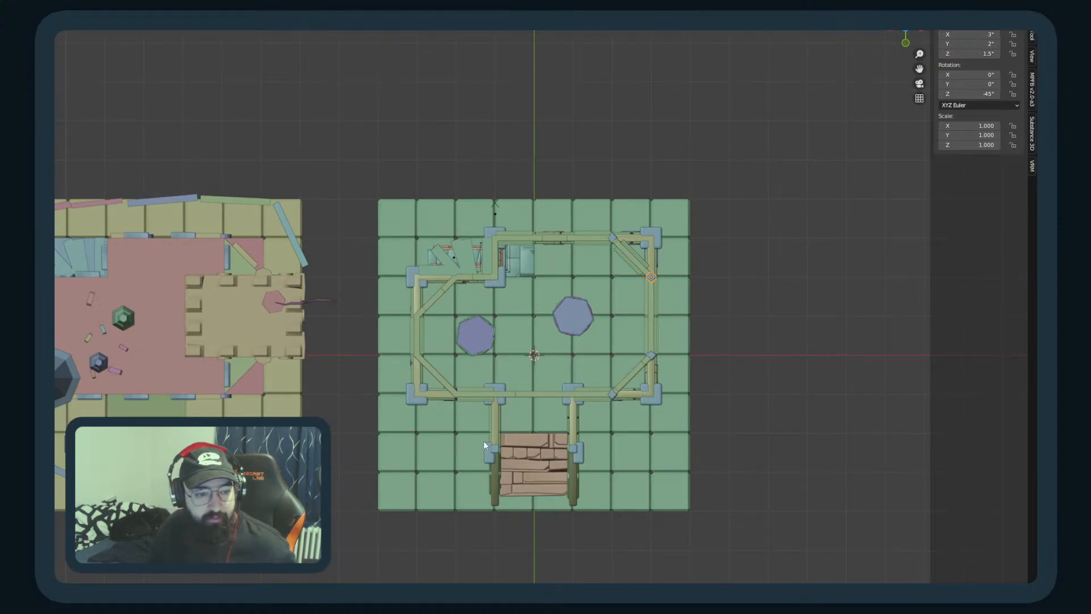
scroll(482, 442, up, 2)
shift+middle_drag(482, 442, 543, 313)
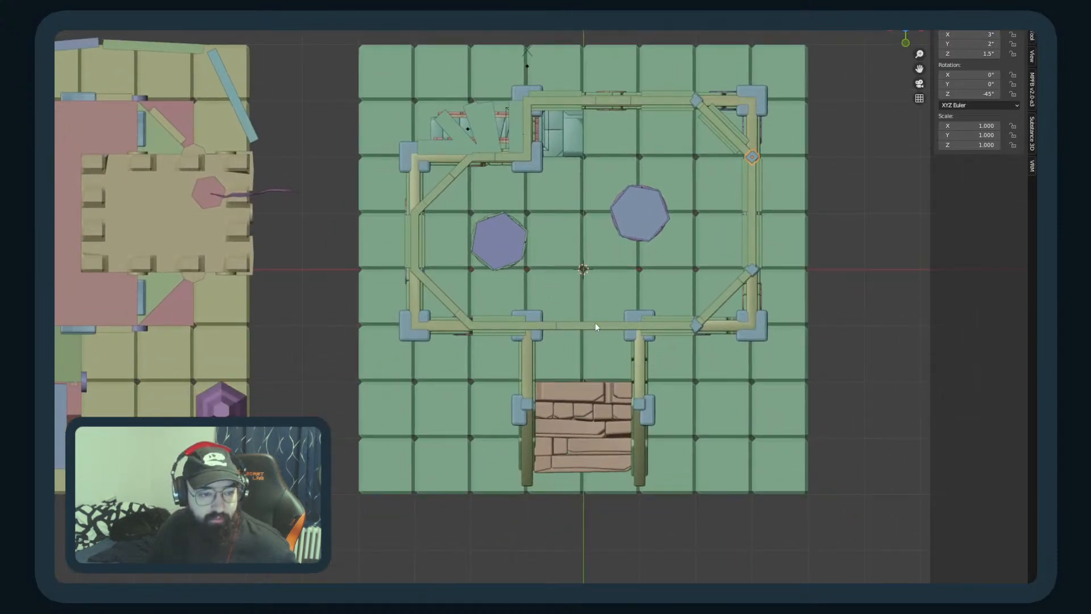
middle_drag(602, 332, 667, 258)
click(713, 257)
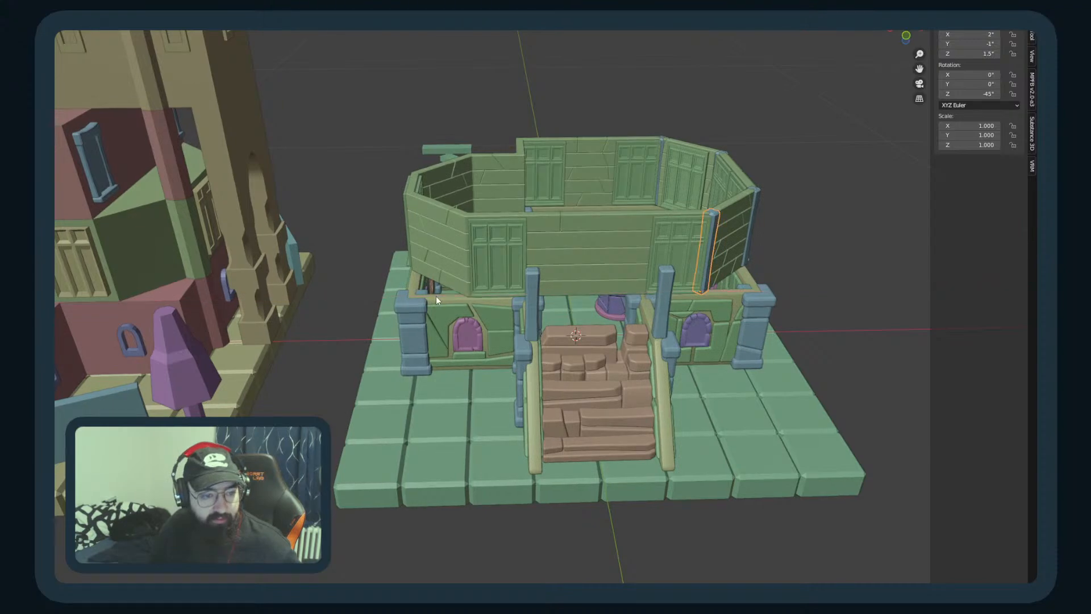
key(KP_7)
key(g)
key(x)
click(222, 336)
key(shift+d)
click(369, 307)
key(alt+a)
middle_drag(241, 406, 442, 284)
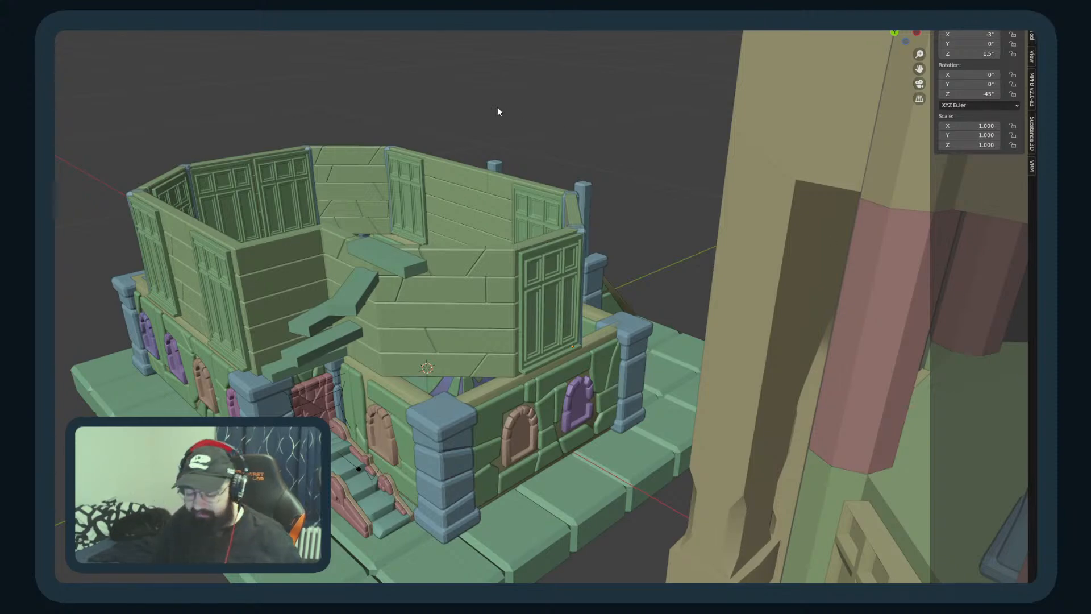
Step: Duplicate the pillar onto both ends of the remaining diagonal wall, ending at X -2, Y 2 inches
key(KP_7)
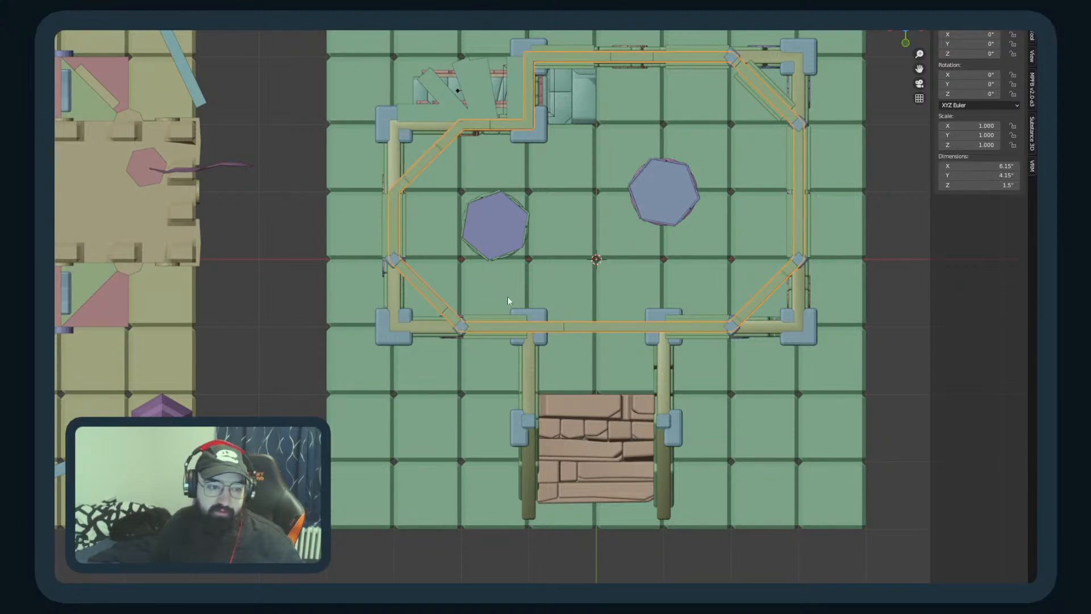
click(461, 331)
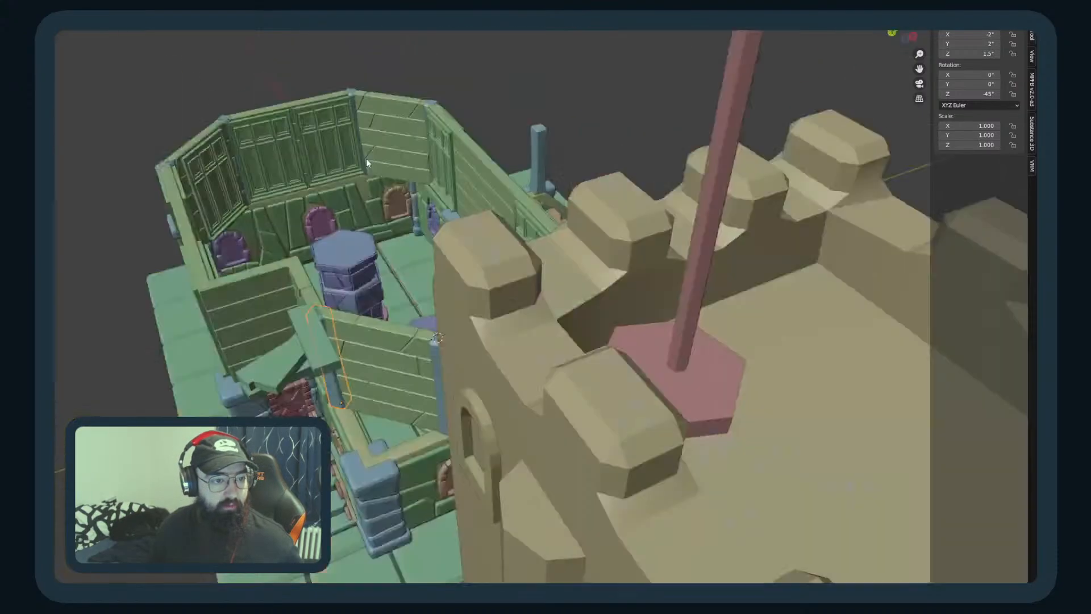
middle_drag(367, 159, 430, 247)
key(KP_7)
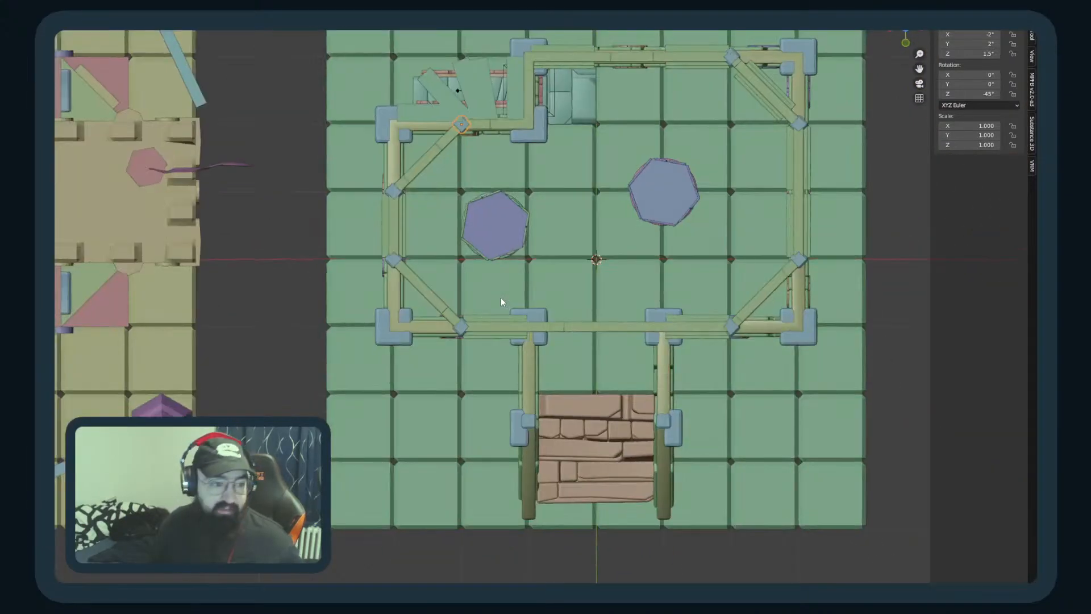
Step: Duplicate the pillar to the inner right-angled corner at X -1, Y 2 inches and rotate it to -90° about Z
middle_drag(435, 120, 557, 62)
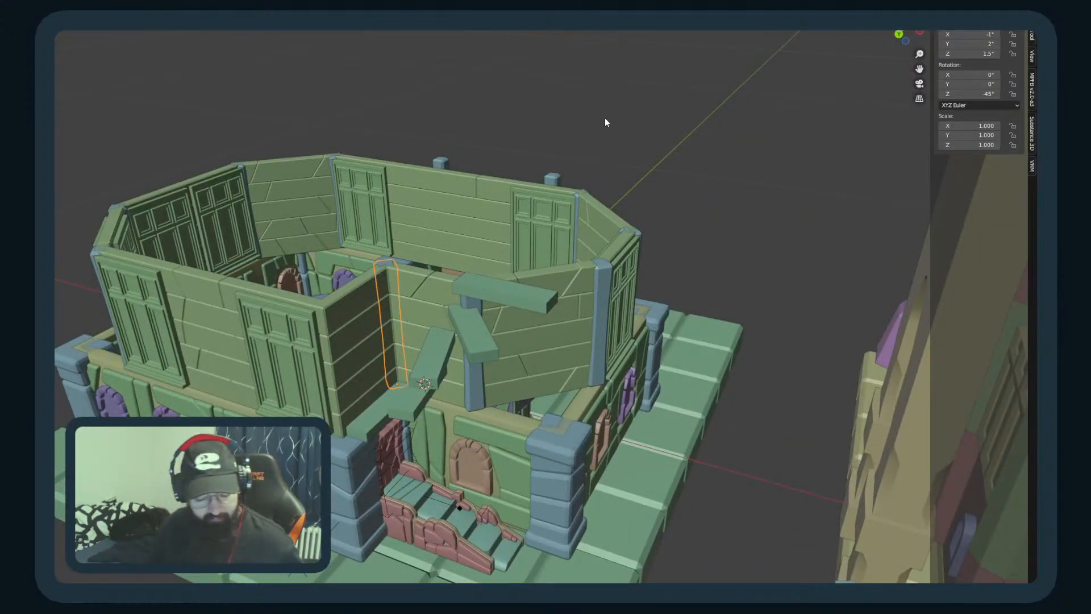
key(KP_7)
key(r)
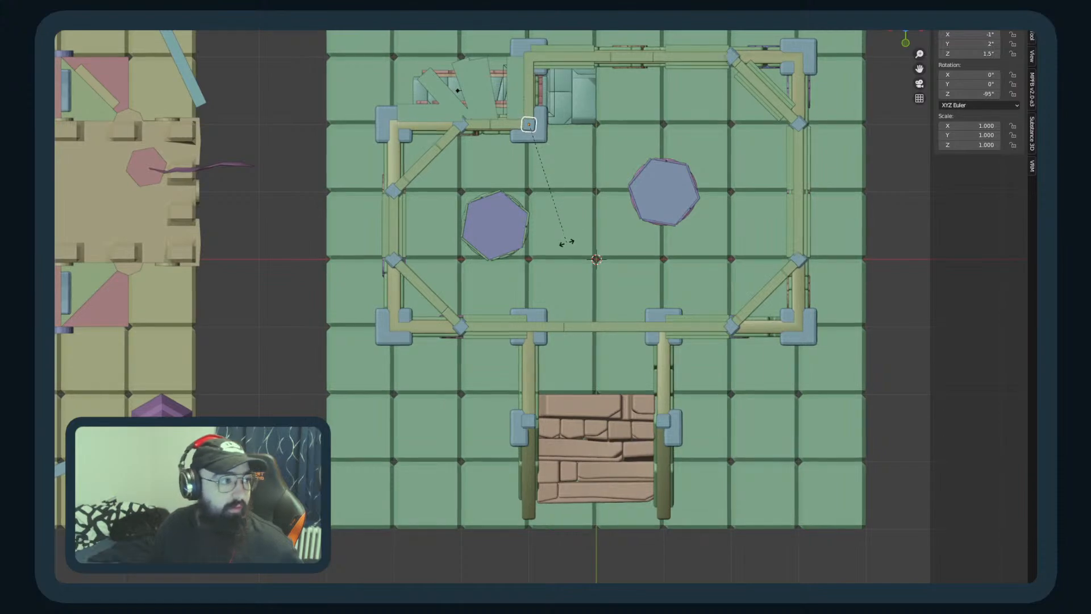
click(572, 241)
middle_drag(296, 190, 472, 157)
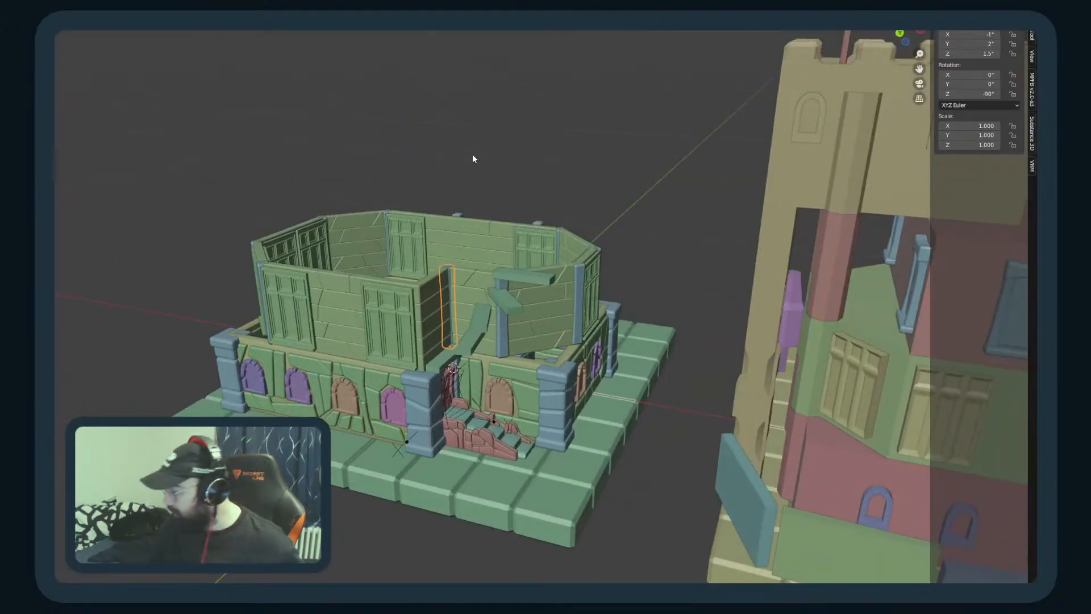
Step: Duplicate the squared pillar along Y to the adjacent outer rear corner of the upper wall
key(KP_7)
scroll(490, 156, up, 3)
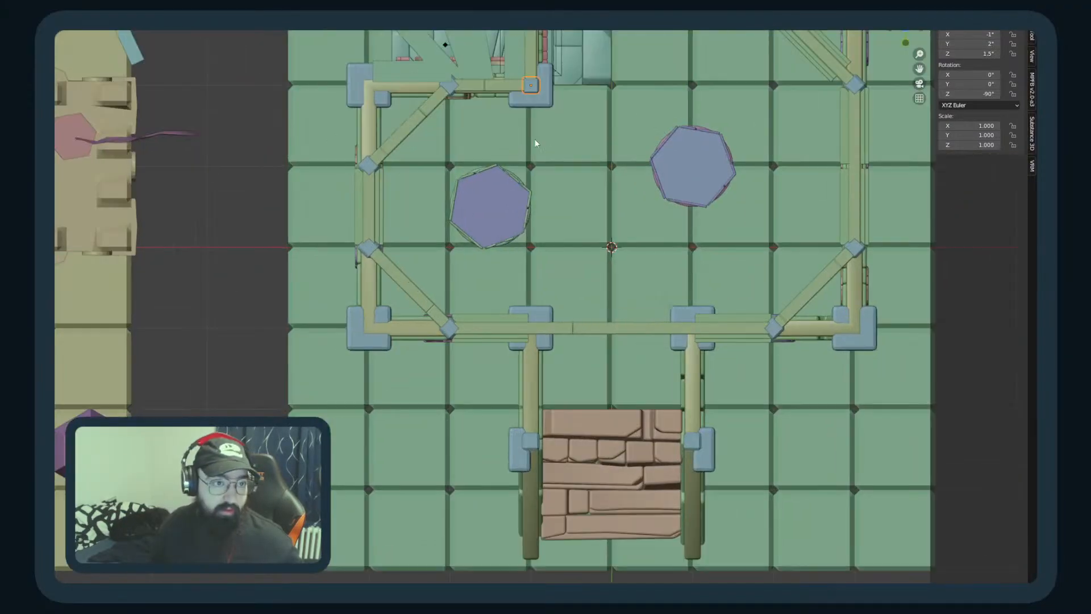
shift+middle_drag(542, 143, 541, 319)
key(g)
click(542, 238)
Step: Inspect the upper wall's corner pillars from several angles and select the pillar at the inner right-angled corner
middle_drag(488, 175, 713, 59)
scroll(682, 84, up, 3)
middle_drag(284, 505, 547, 342)
scroll(396, 487, down, 4)
scroll(398, 488, up, 4)
scroll(582, 370, down, 3)
scroll(489, 413, up, 3)
scroll(394, 348, up, 4)
scroll(422, 327, down, 3)
scroll(555, 325, up, 4)
click(481, 292)
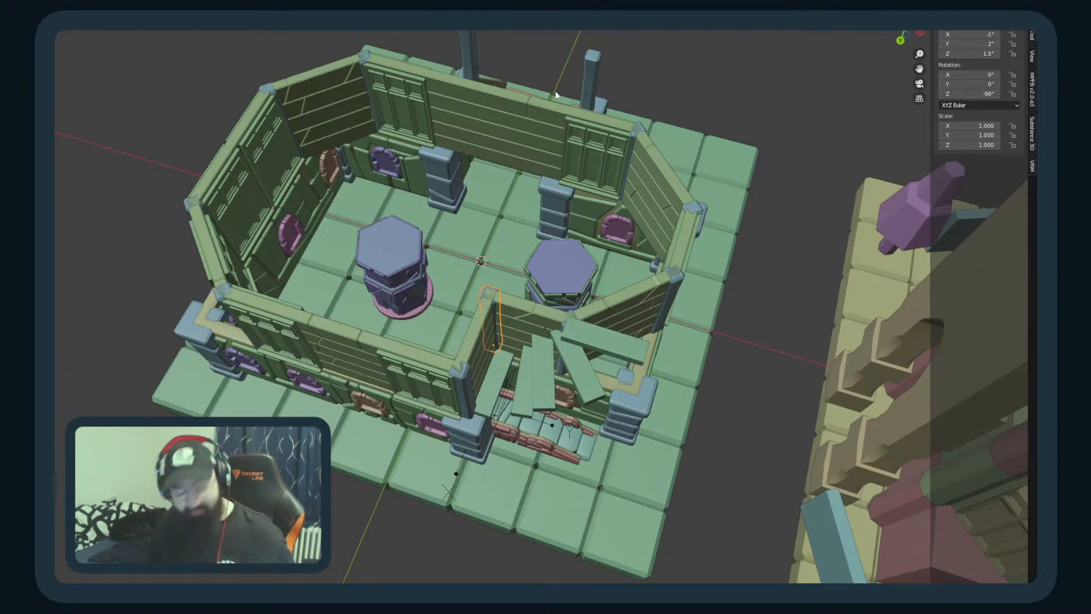
Step: Try nudging the inner-corner pillar of the upper wall slightly outward in the horizontal plane
key(KP_7)
scroll(584, 210, up, 1)
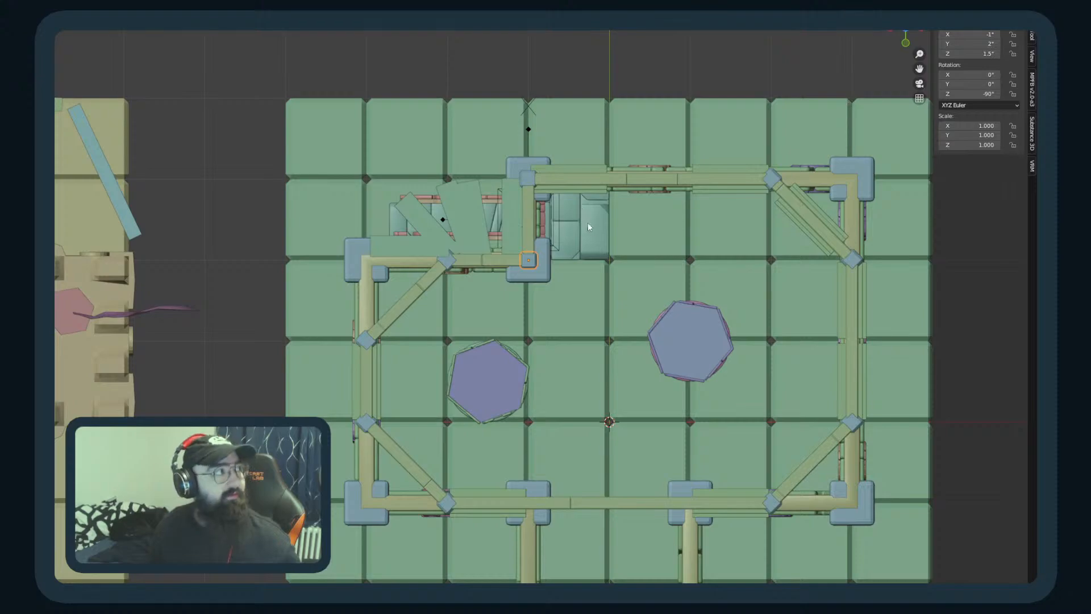
scroll(594, 245, up, 1)
key(g)
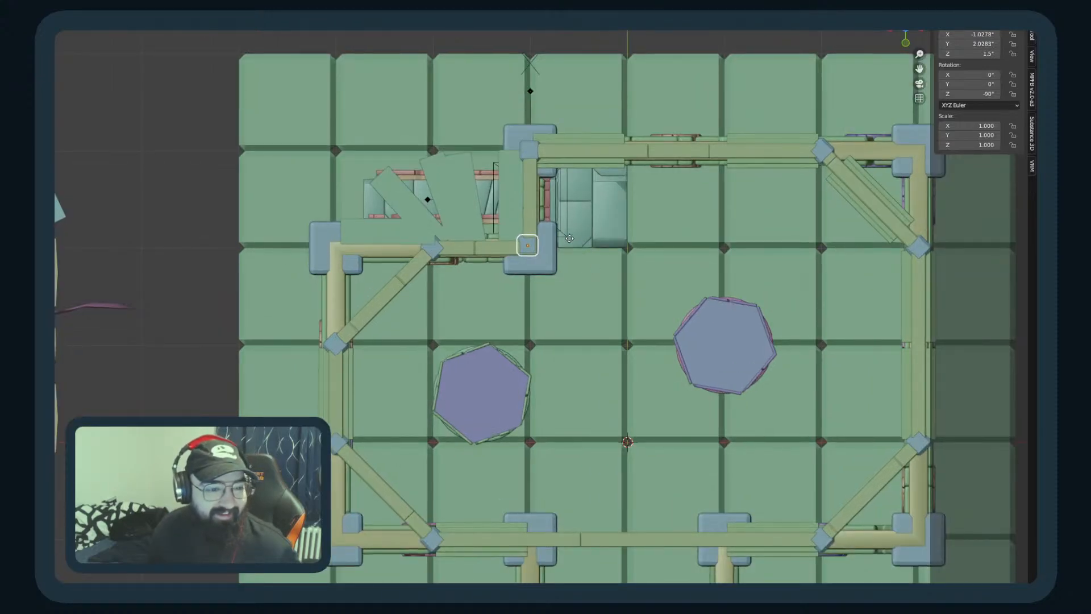
click(567, 234)
middle_drag(567, 234, 301, 295)
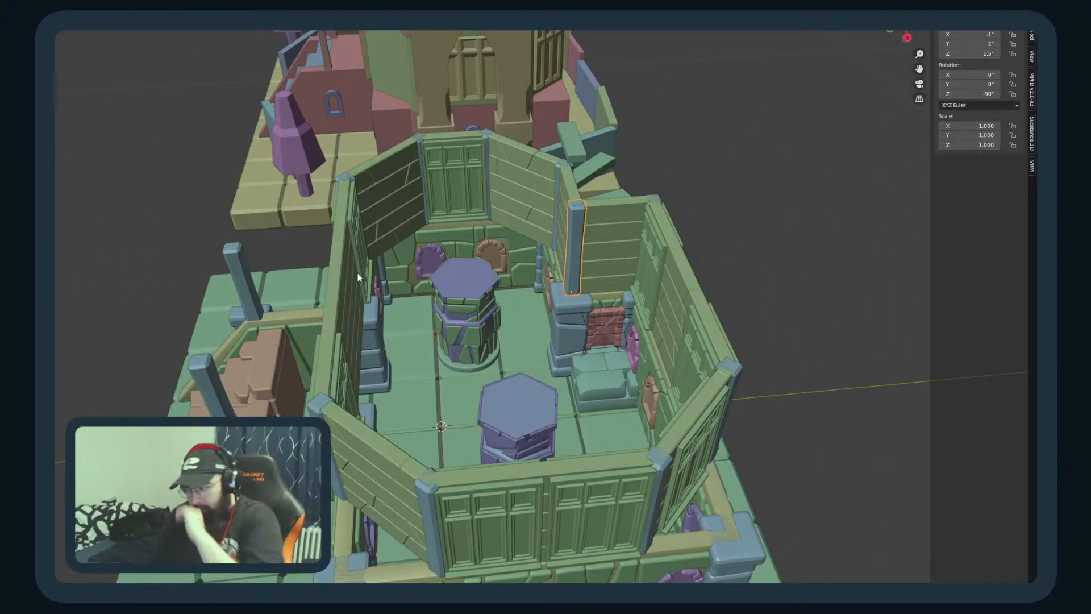
Step: Try thickening the inner-corner pillar in X and Y only, to a scale of about 1.049, and undo the scaling
middle_drag(434, 247, 402, 257)
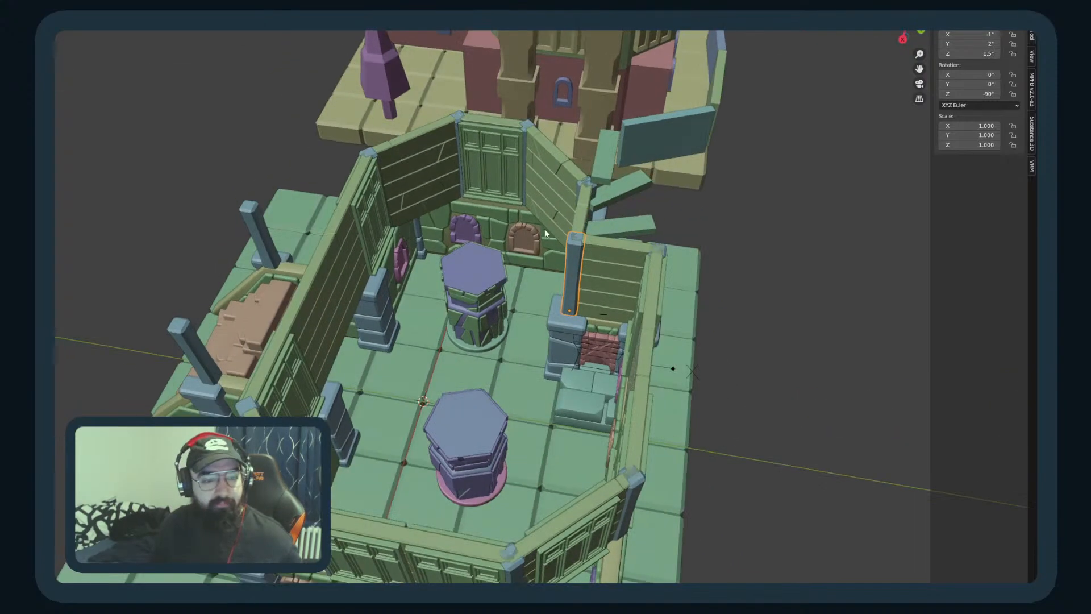
key(s)
key(shift+z)
click(681, 246)
middle_drag(496, 450, 361, 411)
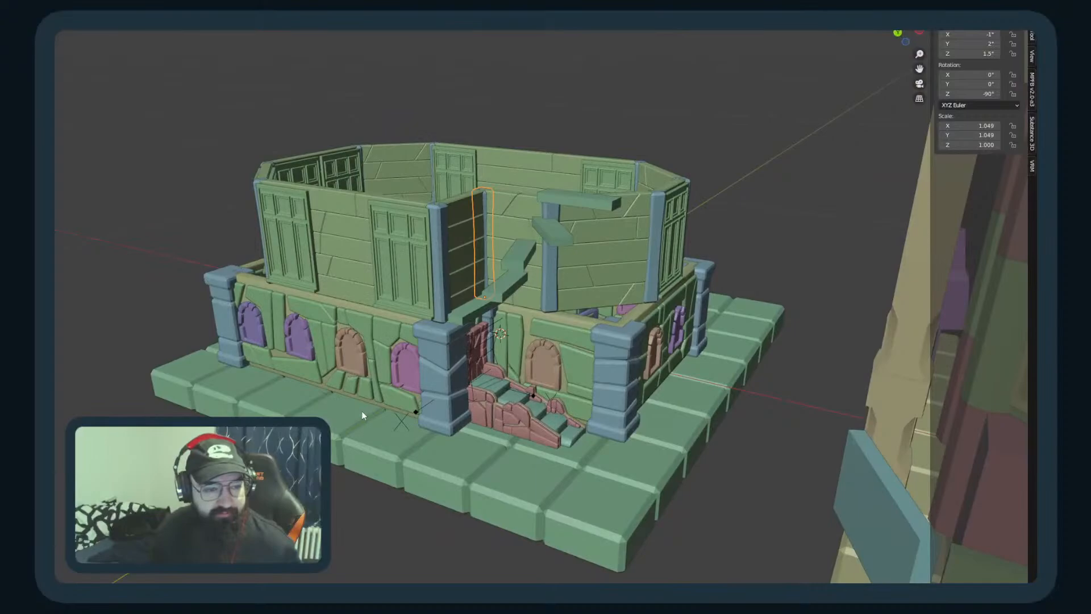
key(ctrl+z)
Step: Thicken the inner-corner pillar to about 1.127 scale in X and Y and move it to about X -1.0218, Y 2.0214 inches
scroll(353, 434, up, 4)
middle_drag(336, 470, 428, 521)
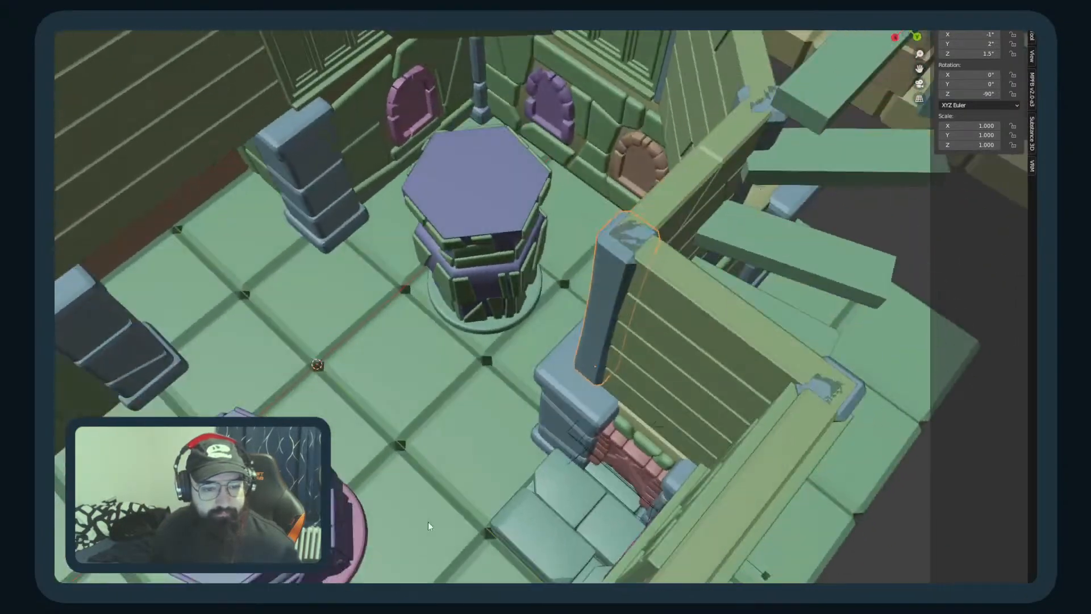
key(s)
key(shift+z)
click(472, 537)
key(KP_7)
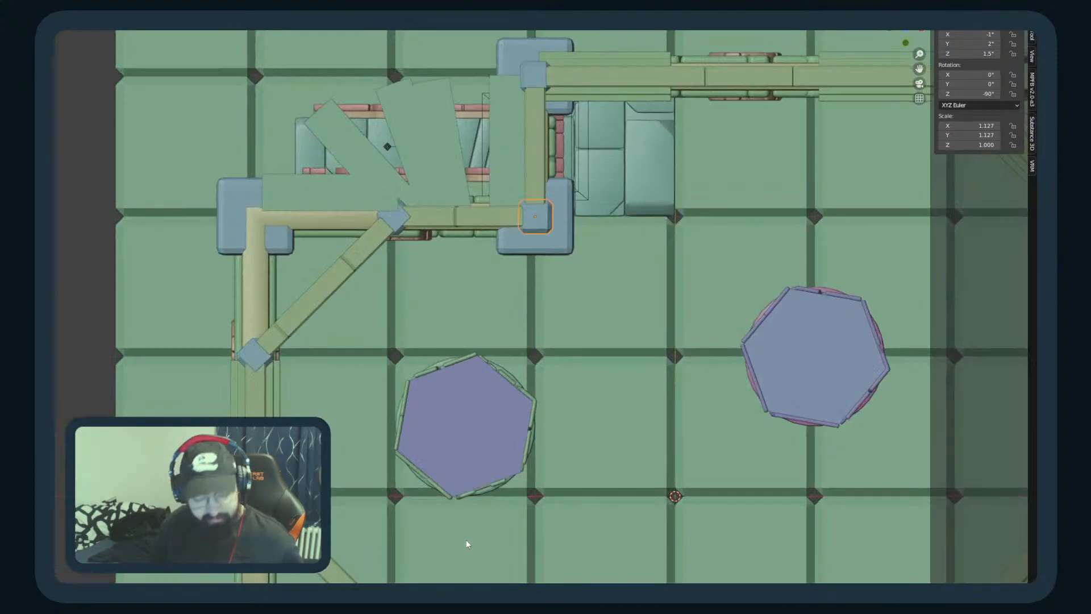
key(g)
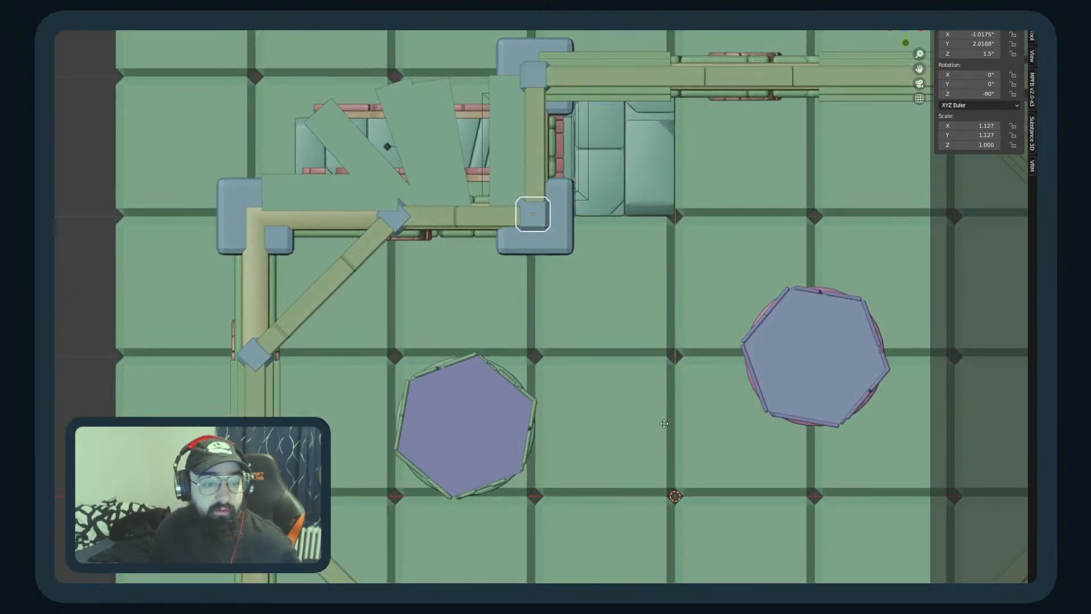
click(659, 419)
middle_drag(90, 202, 584, 475)
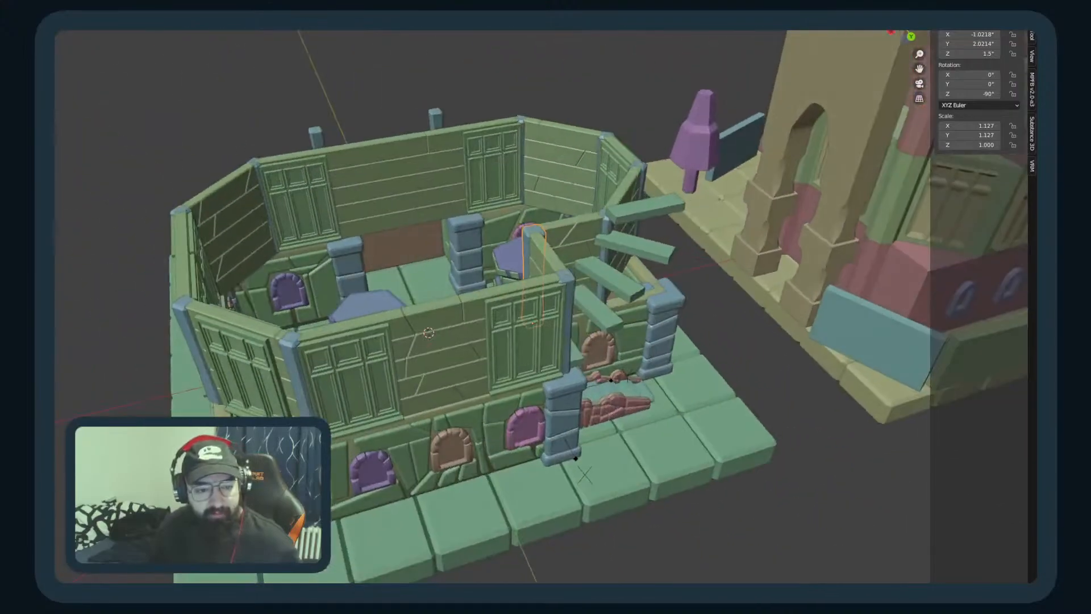
click(567, 277)
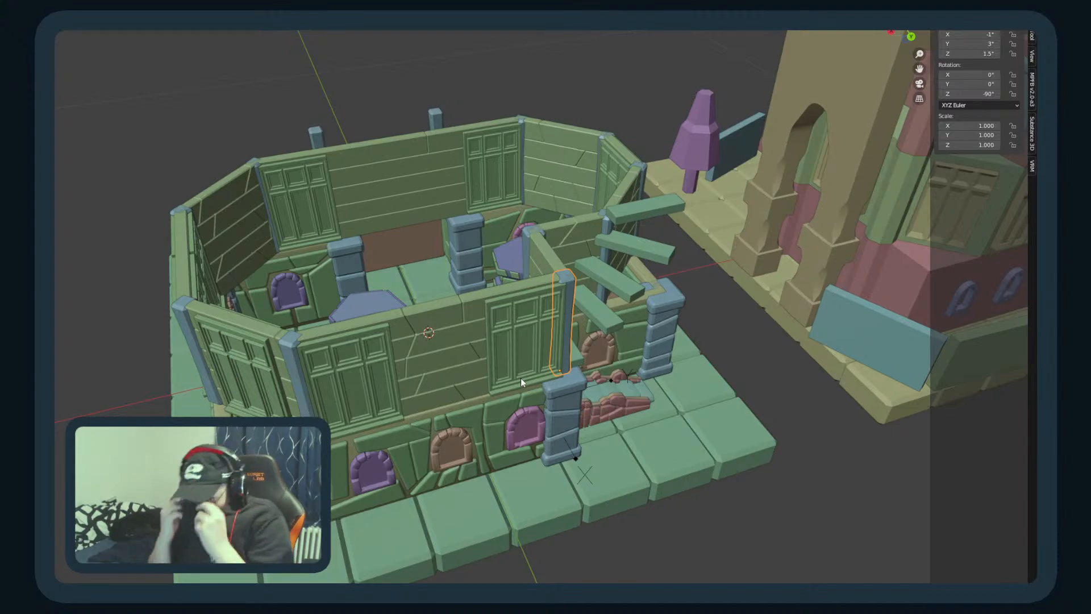
middle_drag(464, 344, 671, 296)
scroll(715, 234, up, 4)
middle_drag(716, 237, 864, 240)
key(s)
key(y)
right_click(921, 241)
Step: Duplicate the two shorter pillars beside the front stairs and move the copies 1 inch along Y toward the mansion's front wall
middle_drag(731, 389, 534, 279)
scroll(799, 322, down, 9)
middle_drag(571, 517, 609, 330)
click(627, 340)
shift+click(725, 322)
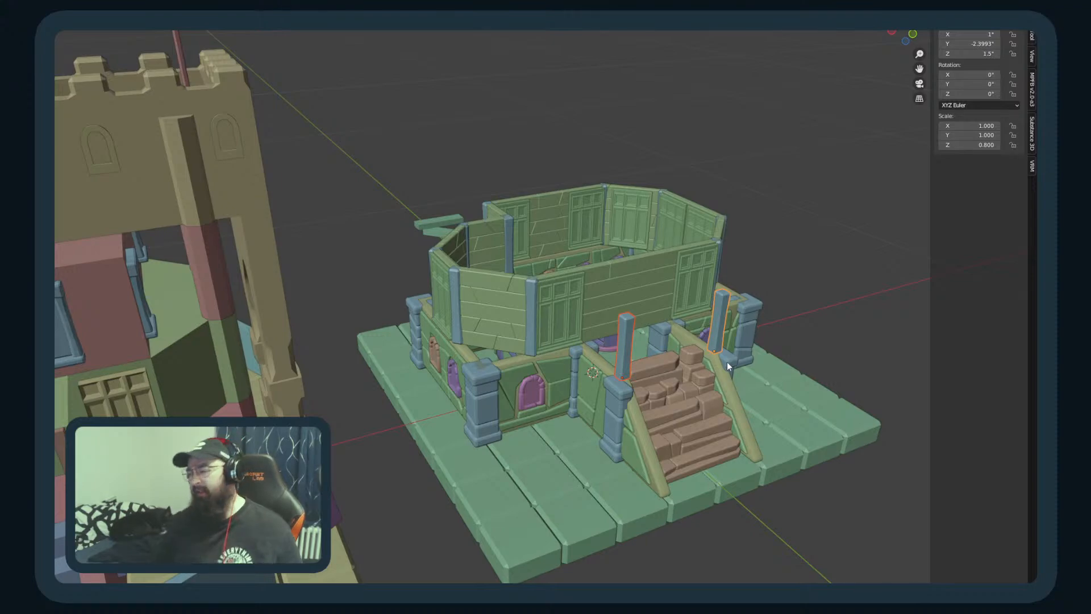
key(KP_7)
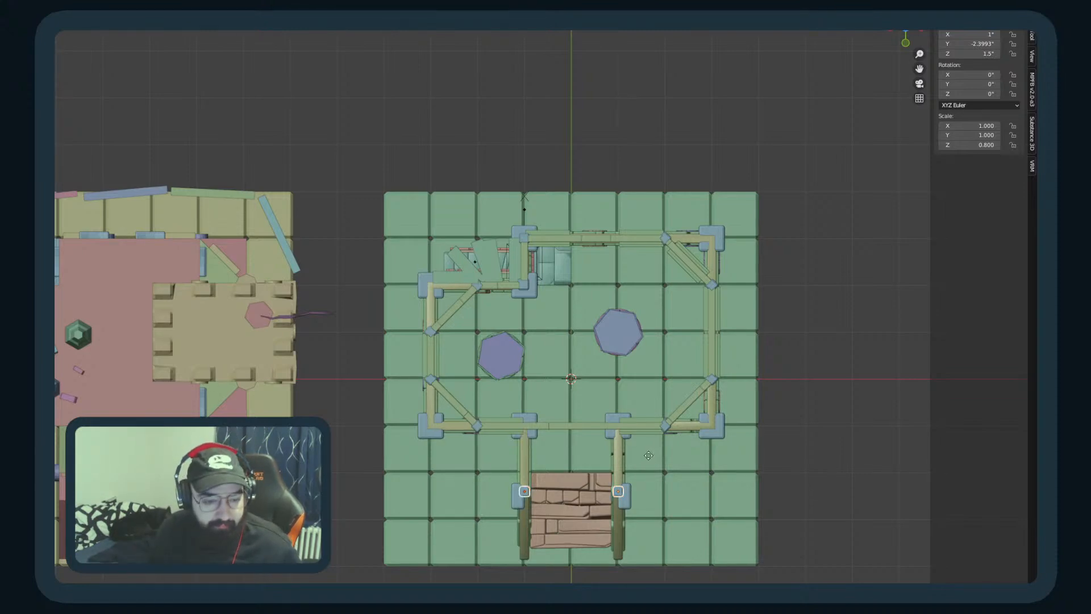
key(y)
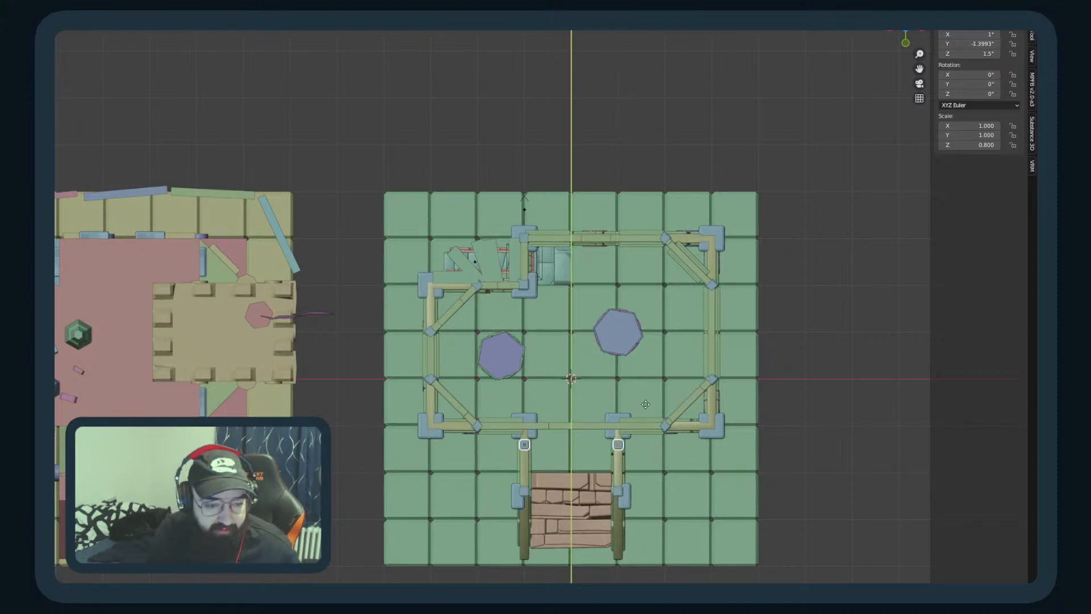
click(646, 404)
Step: Set the Z scale of the duplicated stair pillar at X 1 inch to 1 and its Y location to -1 inch
scroll(646, 404, up, 3)
shift+middle_drag(640, 568, 617, 352)
middle_drag(617, 351, 652, 295)
key(KP_7)
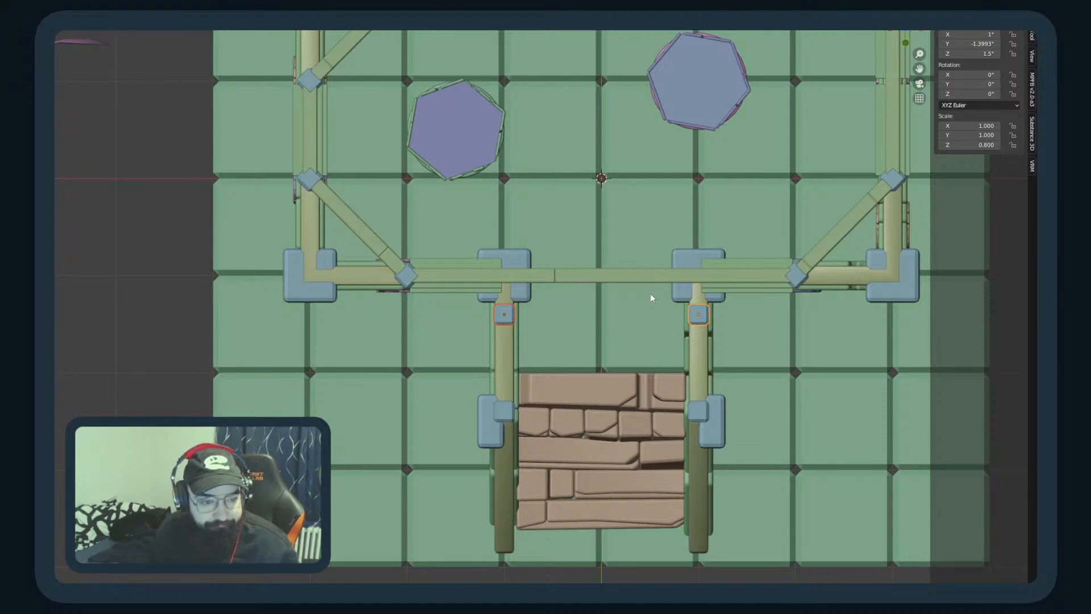
click(977, 146)
text(1)
key(Return)
middle_drag(365, 492, 595, 310)
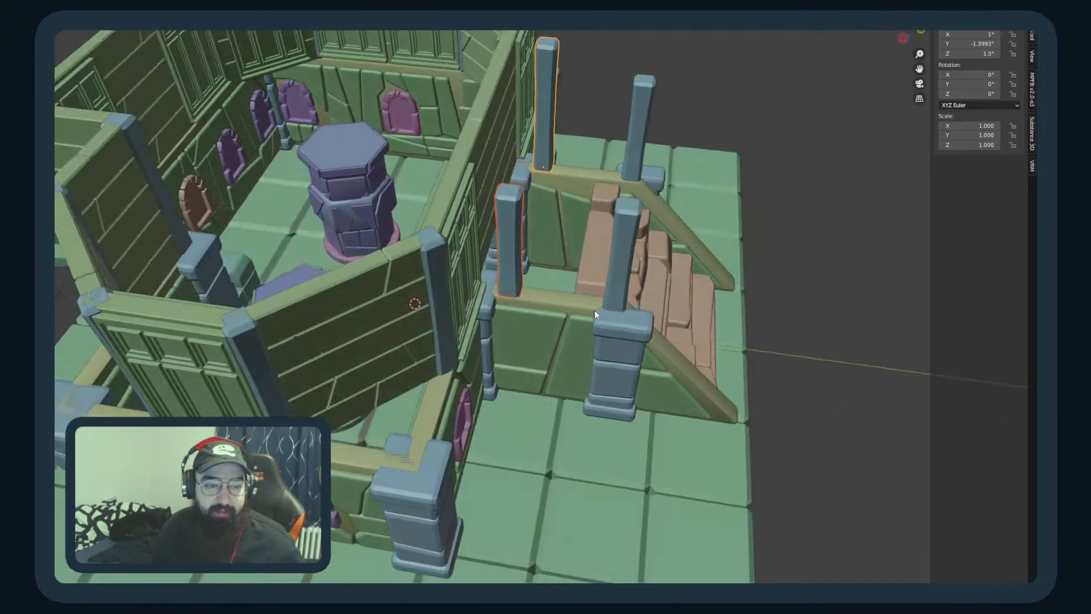
key(KP_7)
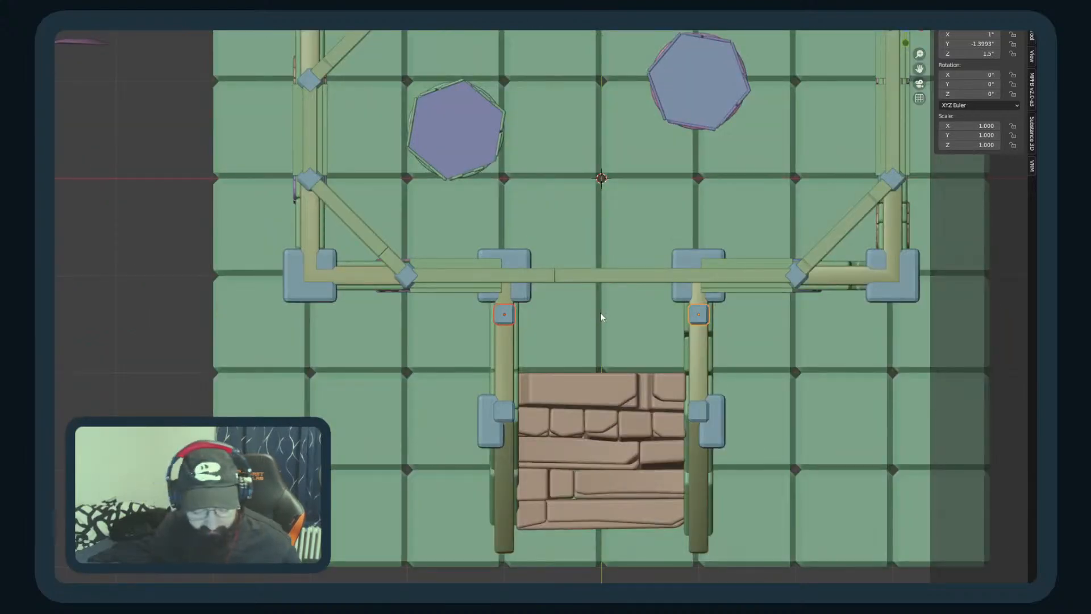
double_click(970, 44)
text(-1)
key(Return)
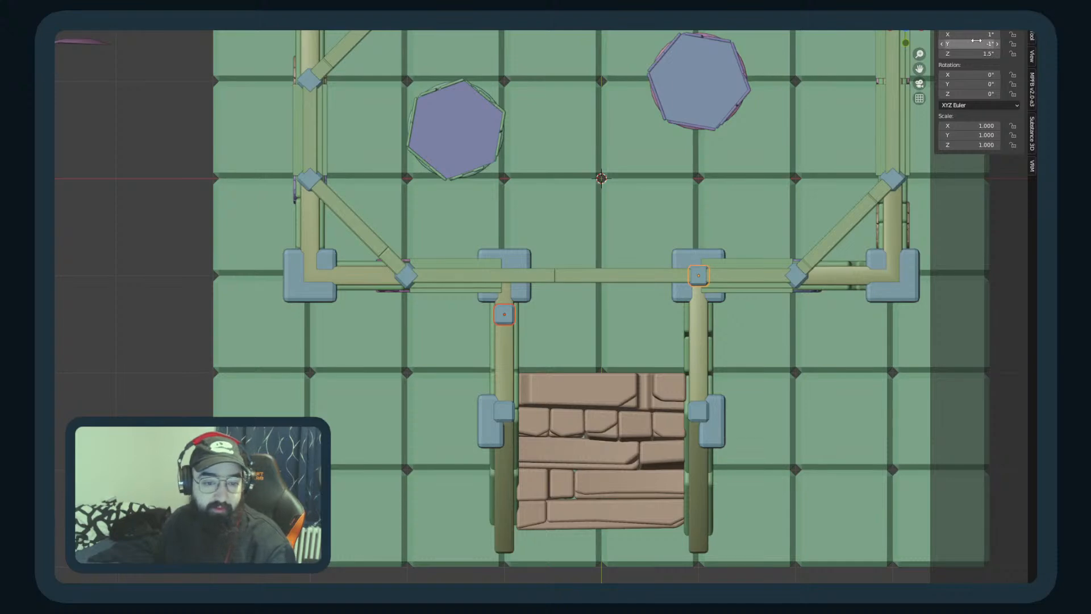
Step: Try placing the other duplicated pillar at Y -1 inch and undo that move, keeping the first pillar in the wall
click(504, 314)
double_click(970, 44)
text(-1)
key(Return)
middle_drag(584, 278, 672, 152)
key(ctrl+z)
key(ctrl+z)
key(ctrl+z)
key(ctrl+z)
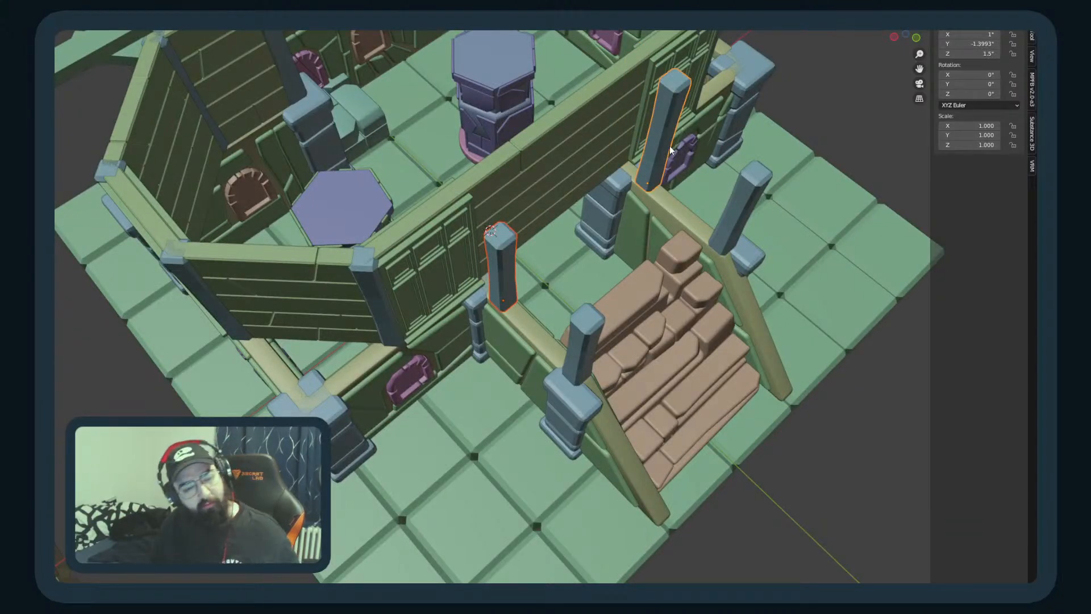
key(ctrl+shift+z)
key(ctrl+shift+z)
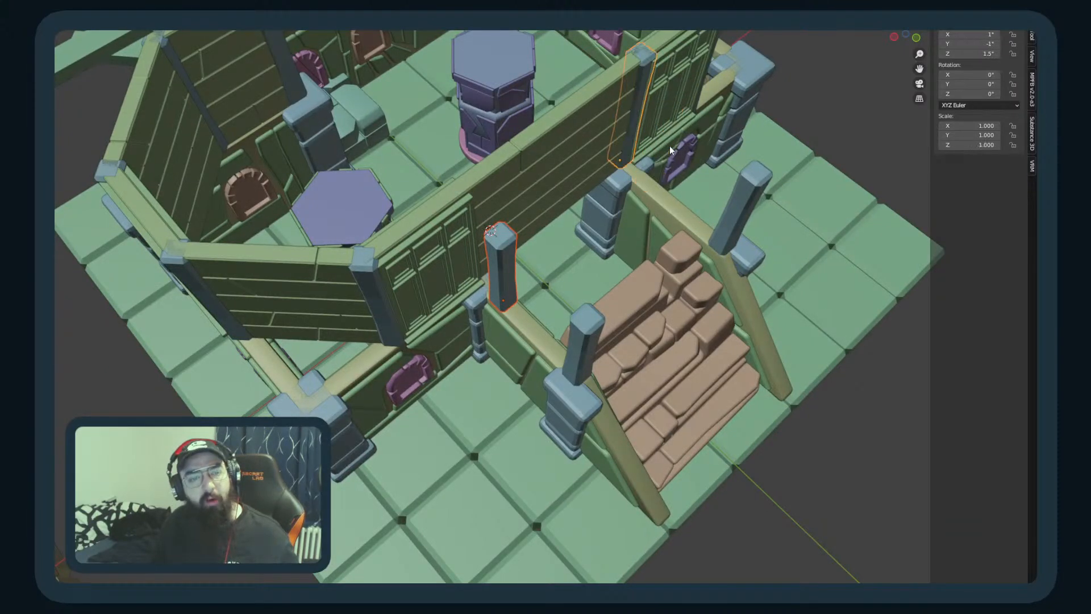
Step: Set the Z scale of the duplicated pillar at X -1 inch to 1 and its Y location to -1 inch
click(499, 277)
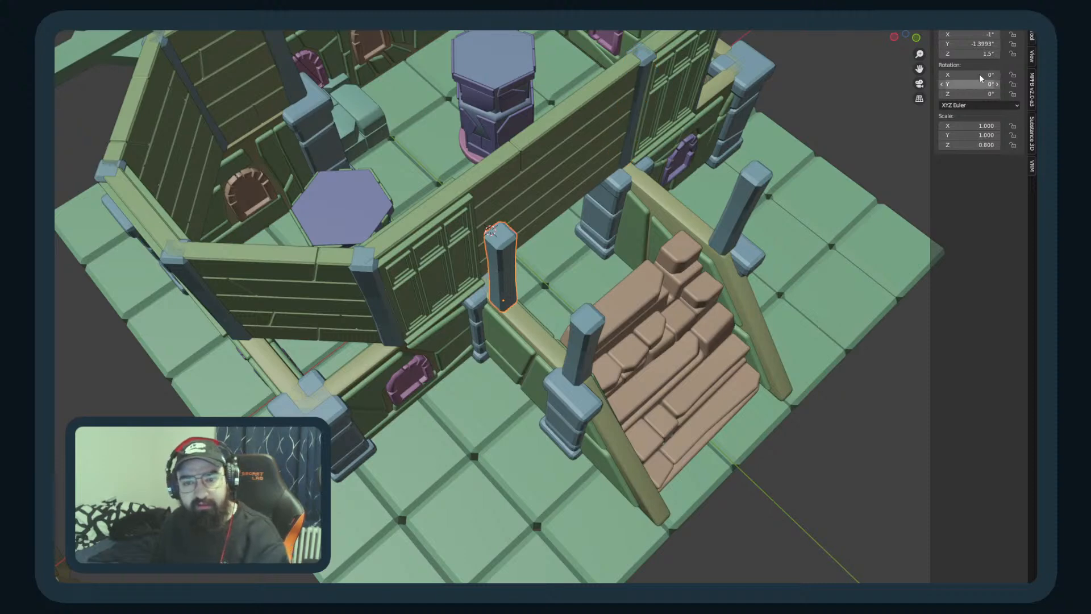
click(977, 145)
text(1)
key(Return)
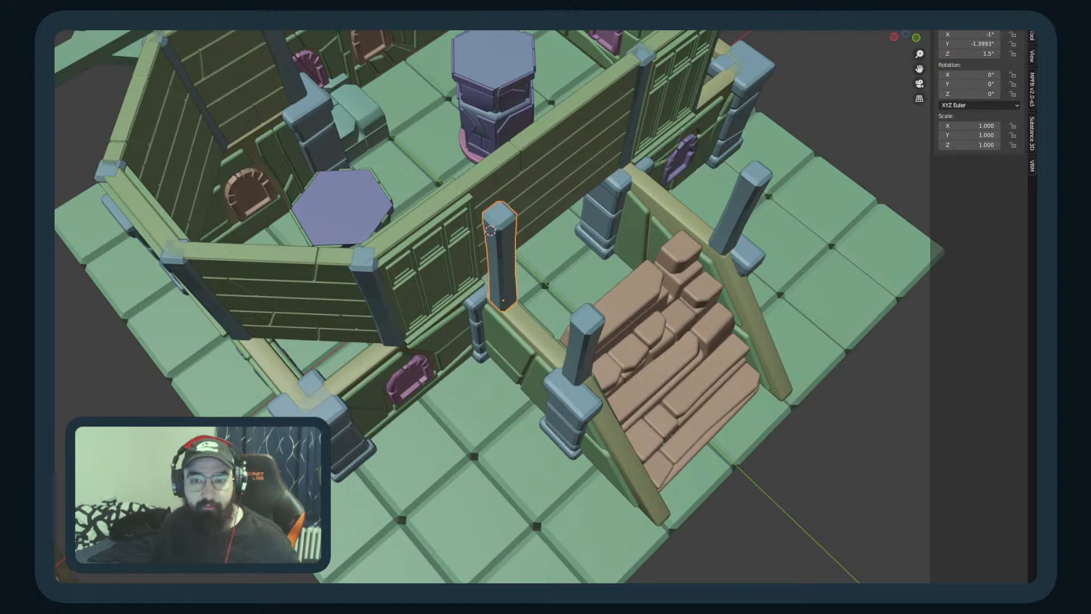
click(969, 44)
text(-1)
key(Return)
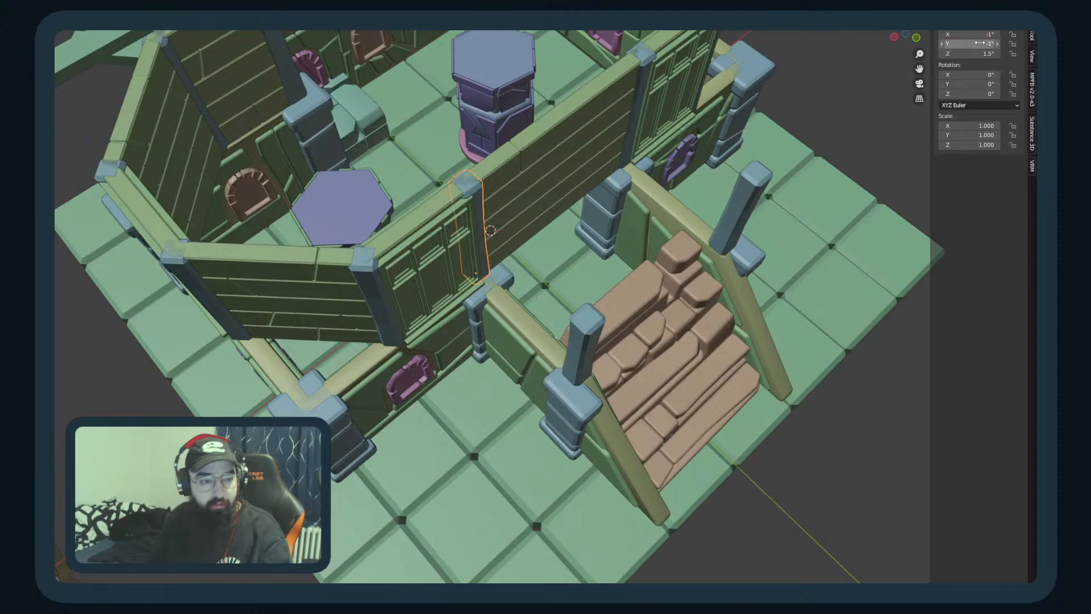
Step: Inspect the mansion's upper wall and front pillars from several angles with nothing selected
scroll(782, 327, down, 3)
middle_drag(782, 328, 606, 186)
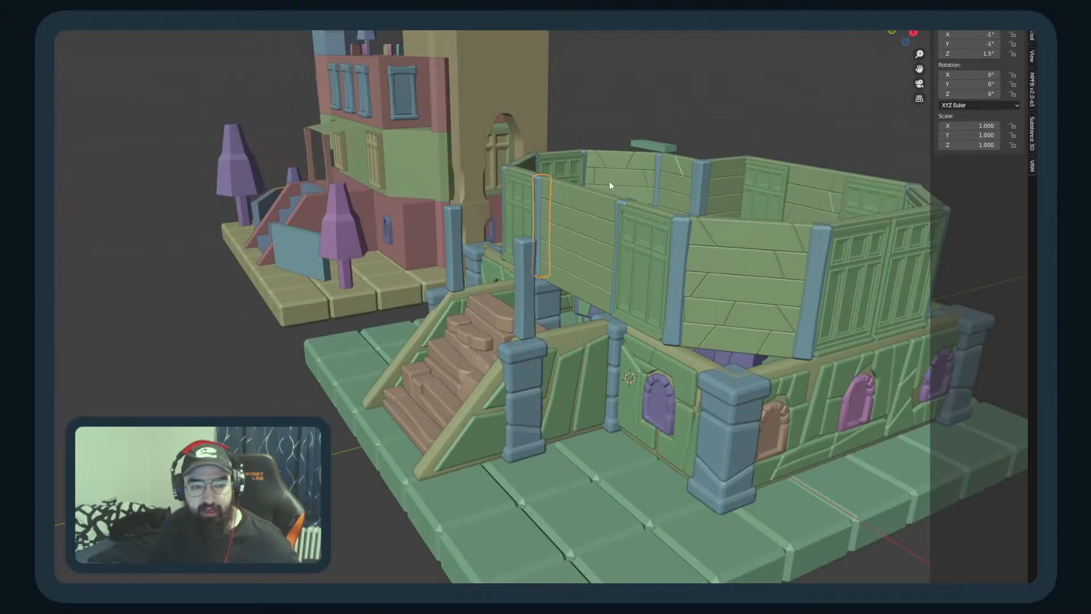
scroll(573, 203, down, 3)
middle_drag(458, 289, 654, 330)
key(KP_7)
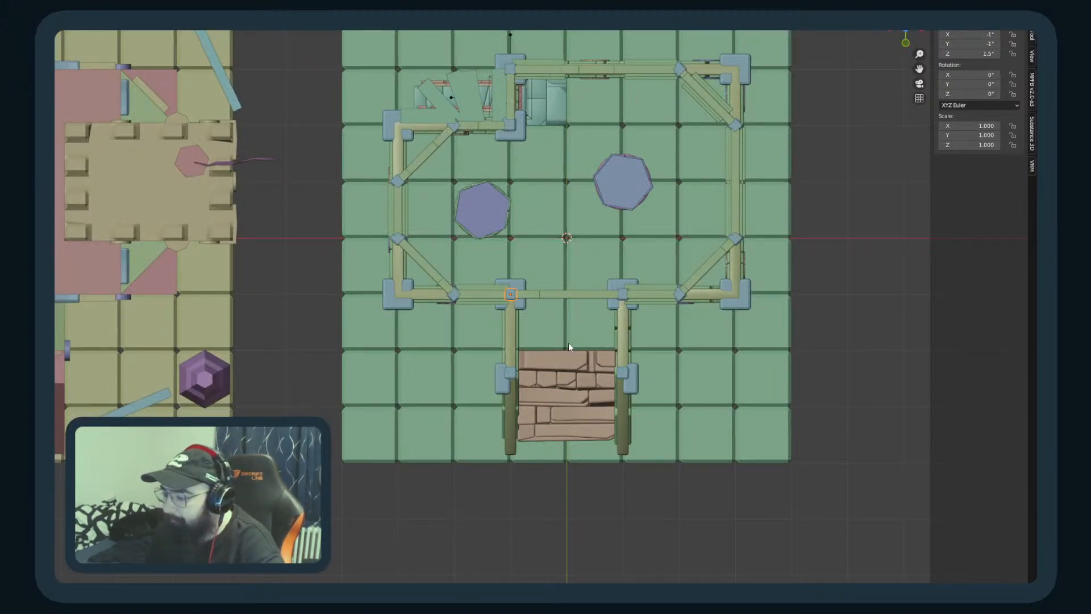
middle_drag(568, 347, 504, 303)
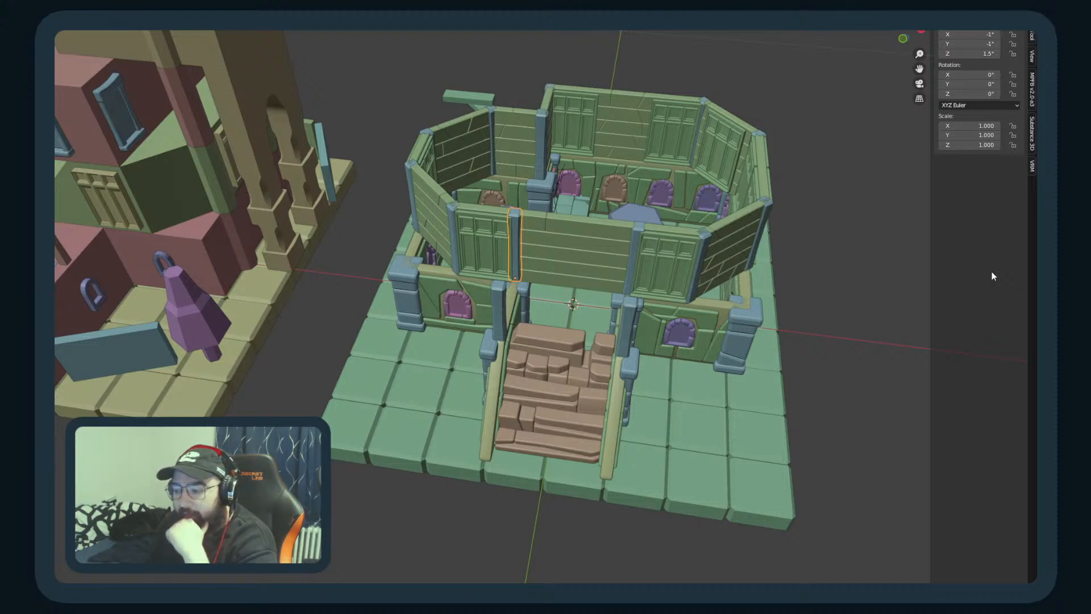
key(alt+a)
scroll(574, 408, down, 4)
middle_drag(574, 408, 511, 311)
scroll(633, 337, up, 4)
scroll(569, 349, down, 4)
scroll(574, 322, up, 5)
mouse_move(577, 319)
middle_down()
mouse_move(606, 305)
mouse_move(503, 375)
mouse_move(591, 328)
middle_up()
Step: Add a mesh cube at the world origin and examine it from above and at an angle
key(shift+a)
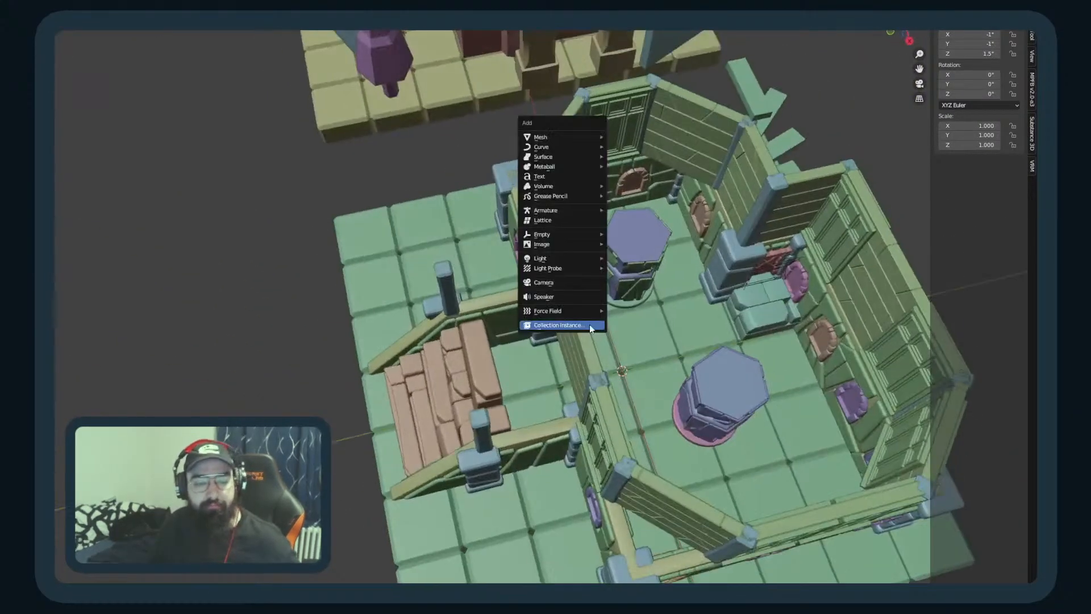
mouse_move(569, 137)
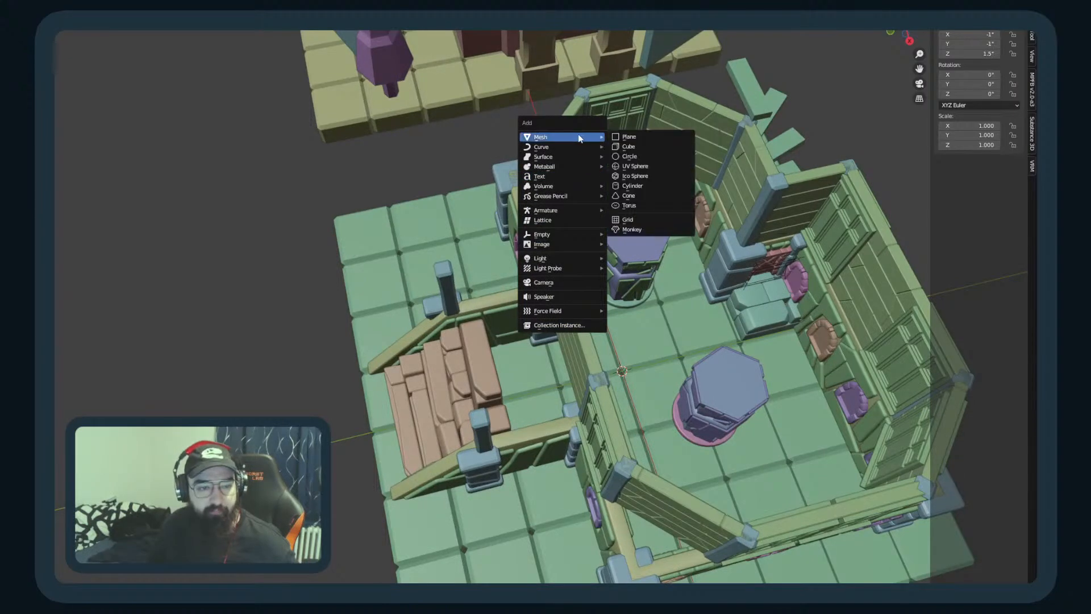
click(630, 149)
key(KP_Divide)
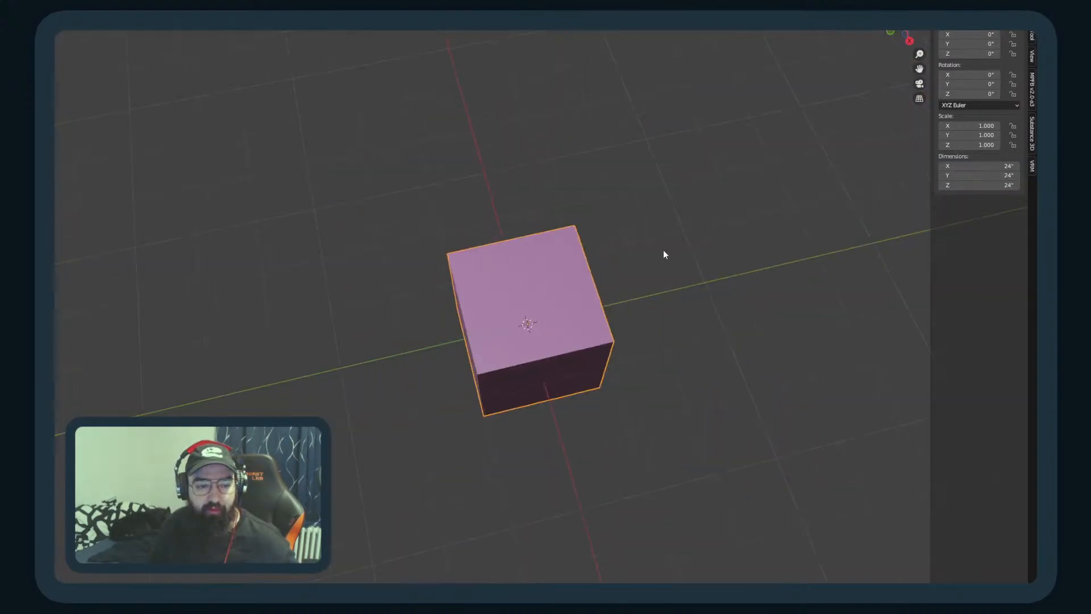
key(KP_7)
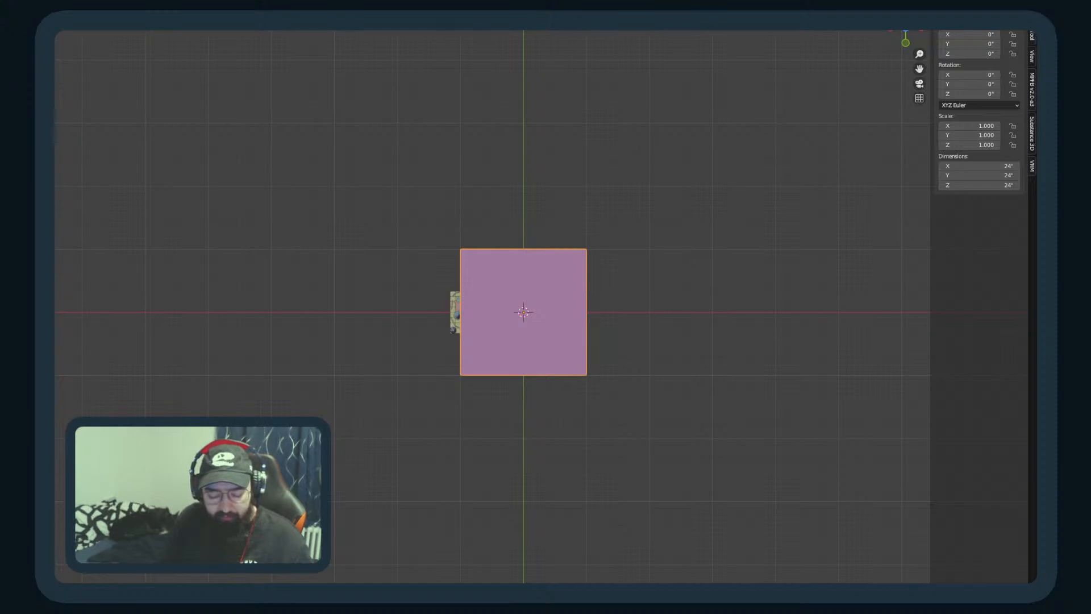
scroll(492, 387, up, 2)
mouse_move(492, 387)
middle_down()
mouse_move(652, 323)
mouse_move(786, 292)
middle_up()
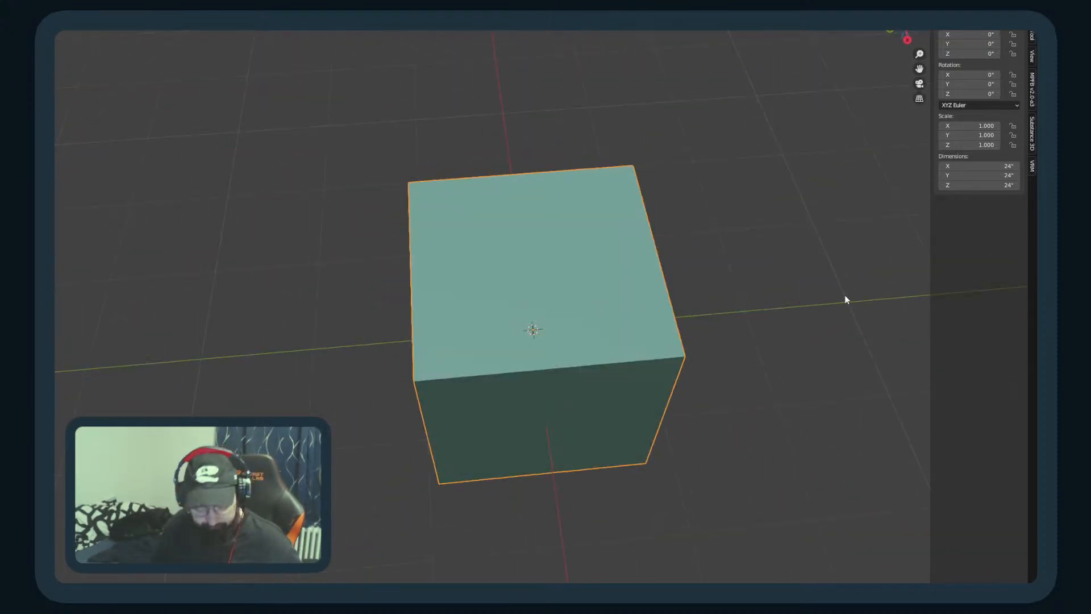
Step: Enter Edit Mode on the new cube and narrow it along Y into a thin slab
key(Tab)
key(s)
key(y)
key(Escape)
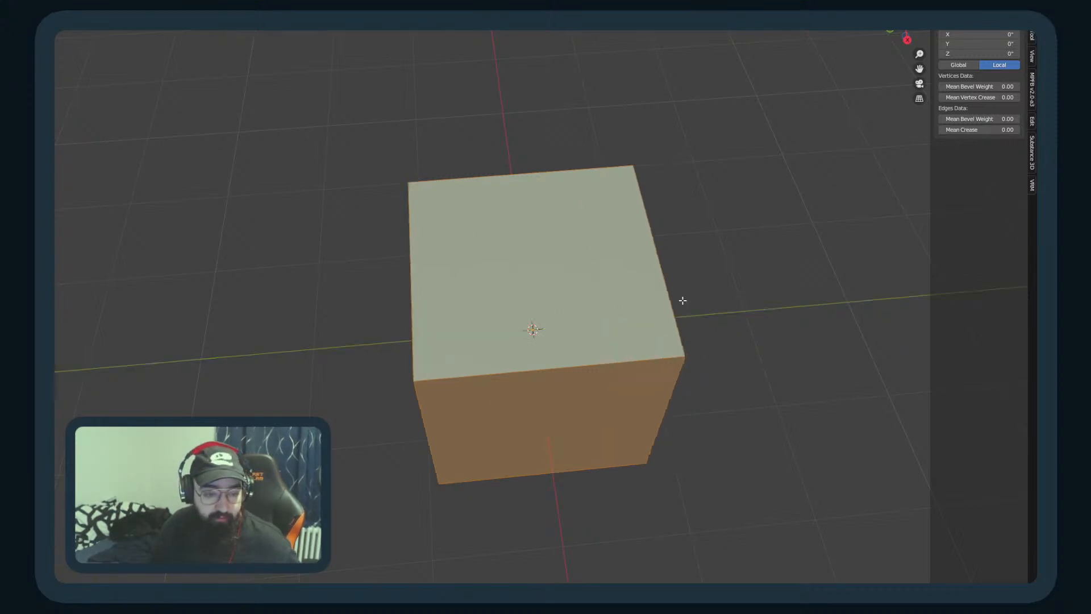
click(562, 327)
Step: Select the slab's bottom face and set its Z position to 0 inches
middle_drag(562, 327, 779, 252)
click(581, 343)
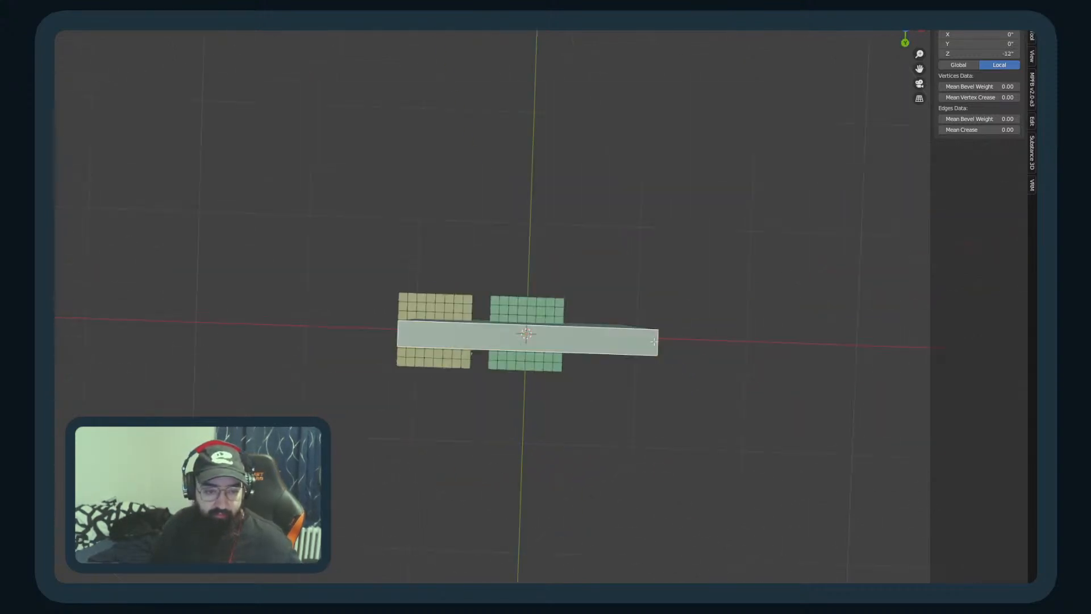
click(989, 52)
text(0)
key(Return)
Step: Lower the slab's top face along Z until the slab is about 2 inches high
middle_drag(519, 263, 523, 348)
key(KP_1)
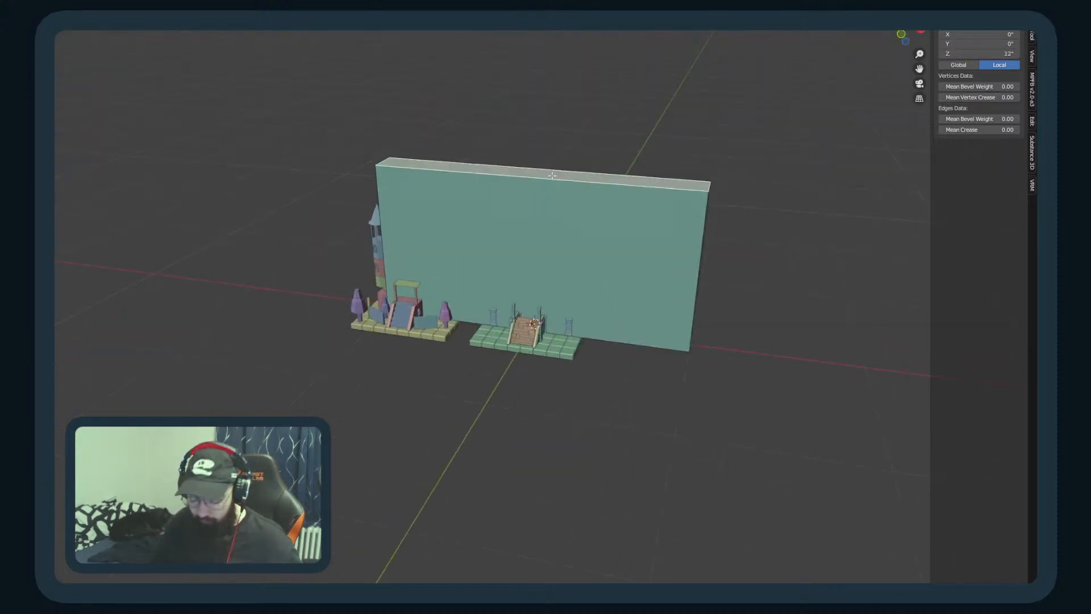
key(g)
key(z)
click(645, 343)
Step: Shorten the whole slab along X, viewed from the front, keeping it centred on the mansion's base
middle_drag(645, 343, 871, 433)
key(KP_3)
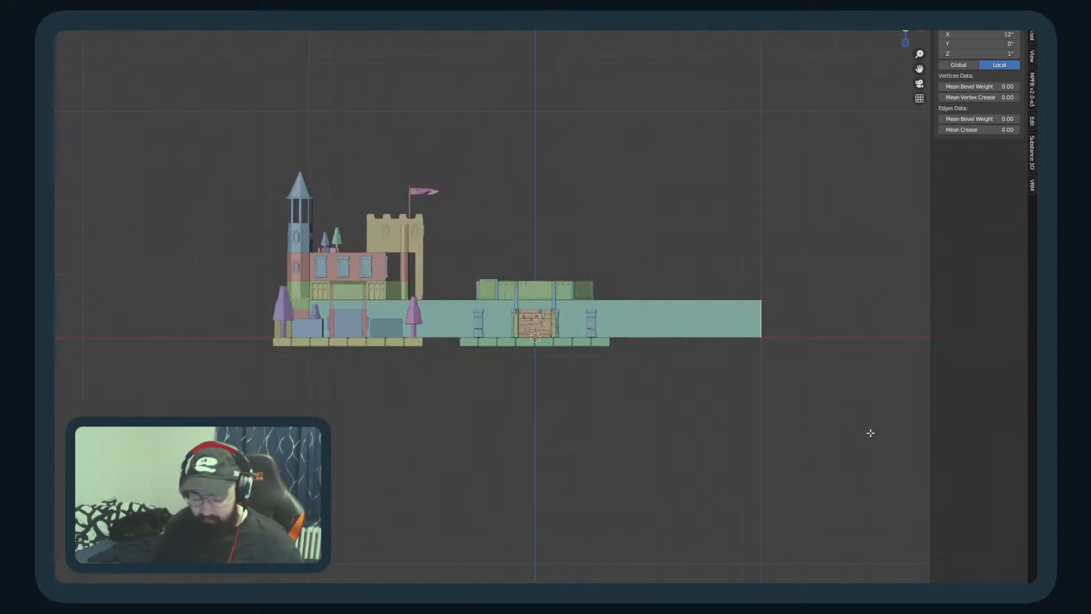
key(KP_1)
click(594, 412)
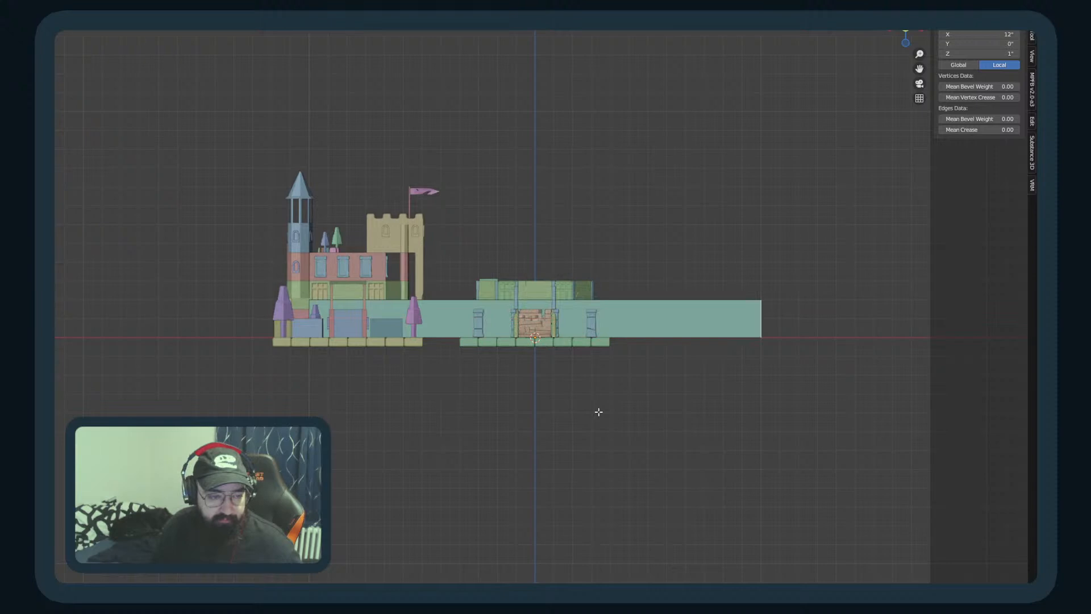
scroll(827, 443, up, 1)
key(g)
key(x)
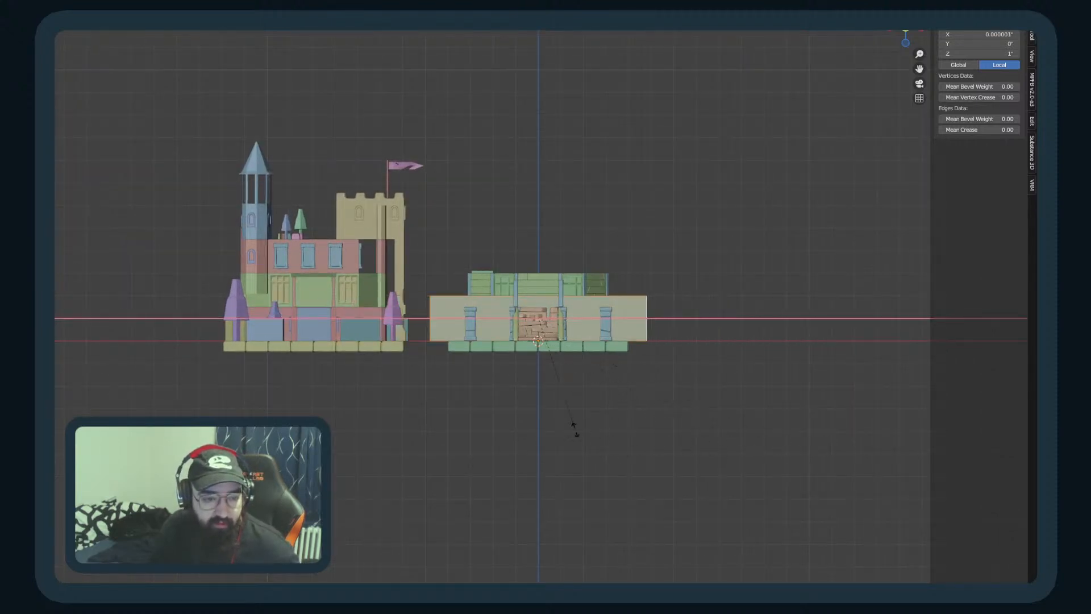
key(Escape)
key(g)
key(x)
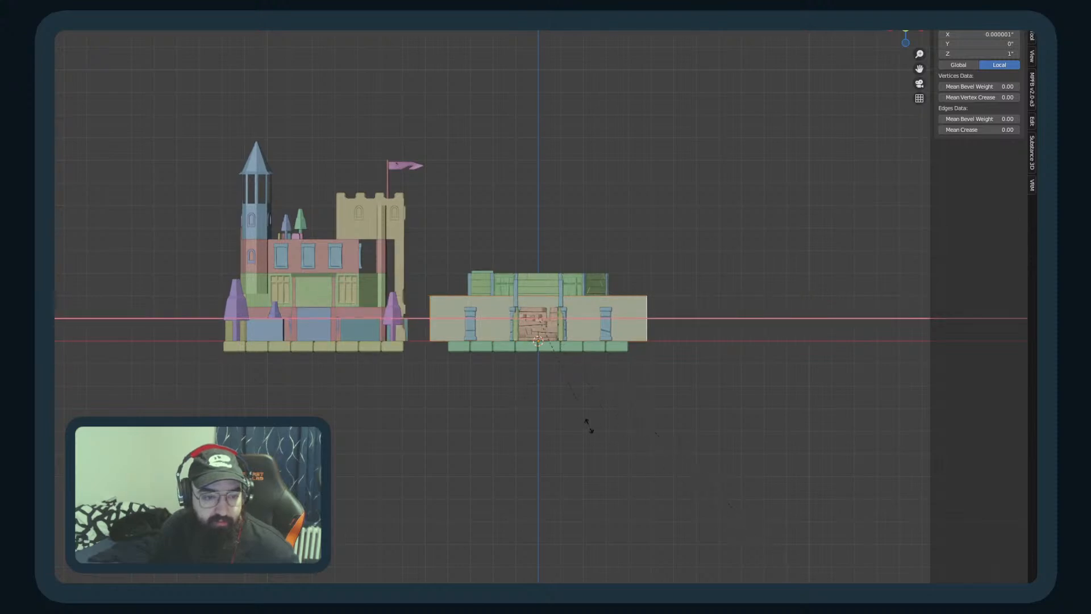
click(554, 384)
Step: Scale the slab from above to about 0.48 inches along Y and about 1.92 inches along X
middle_drag(554, 384, 526, 473)
key(KP_7)
key(s)
key(y)
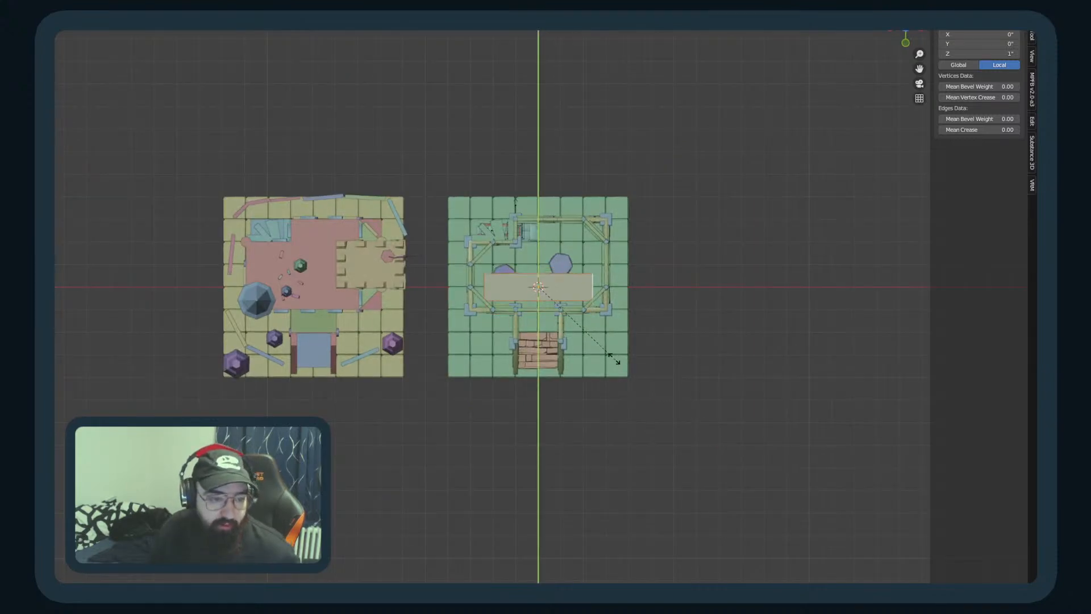
click(574, 325)
key(s)
key(x)
click(639, 311)
Step: Add centred loop cuts through the block, splitting both its length and its depth in half
middle_drag(638, 312, 552, 395)
scroll(588, 302, up, 4)
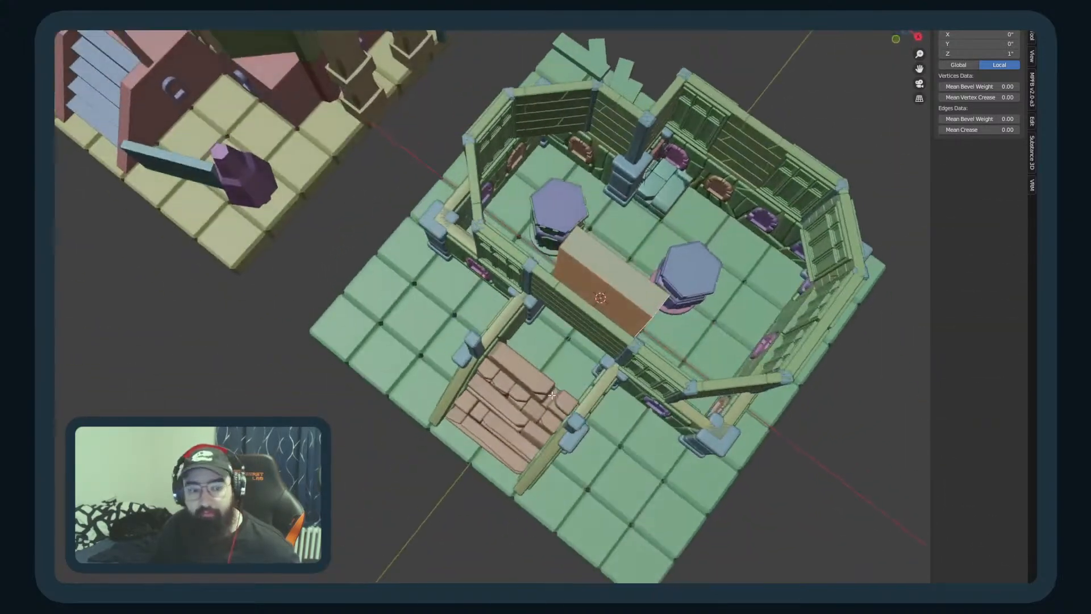
click(613, 304)
right_click(613, 304)
key(ctrl+r)
click(664, 304)
Step: In wireframe from above, delete the block's negative-X half and its rear half, leaving one quarter
key(KP_7)
key(z)
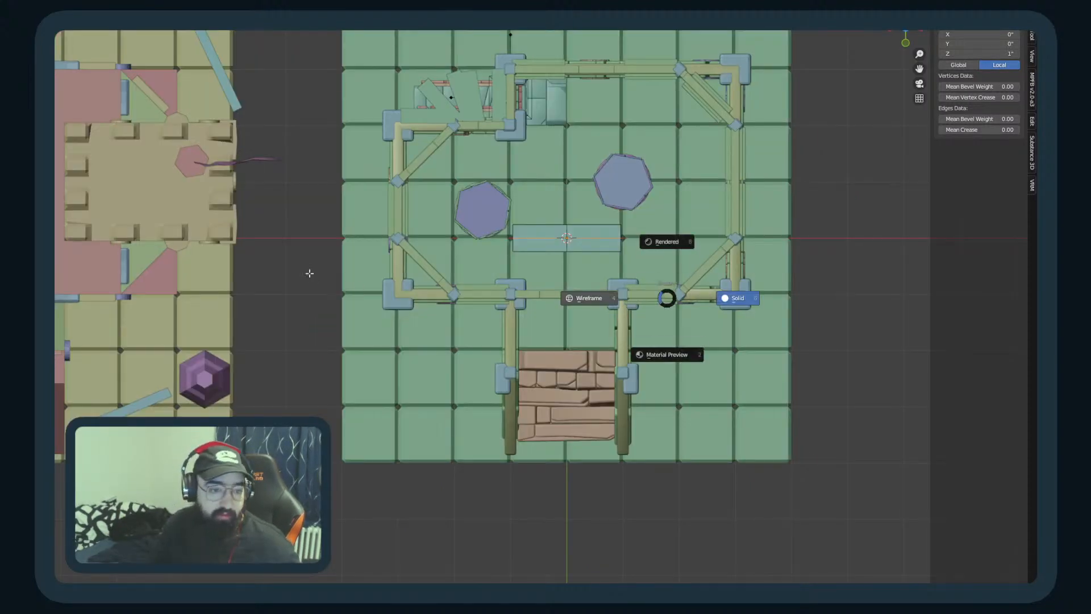
click(309, 274)
click(462, 264)
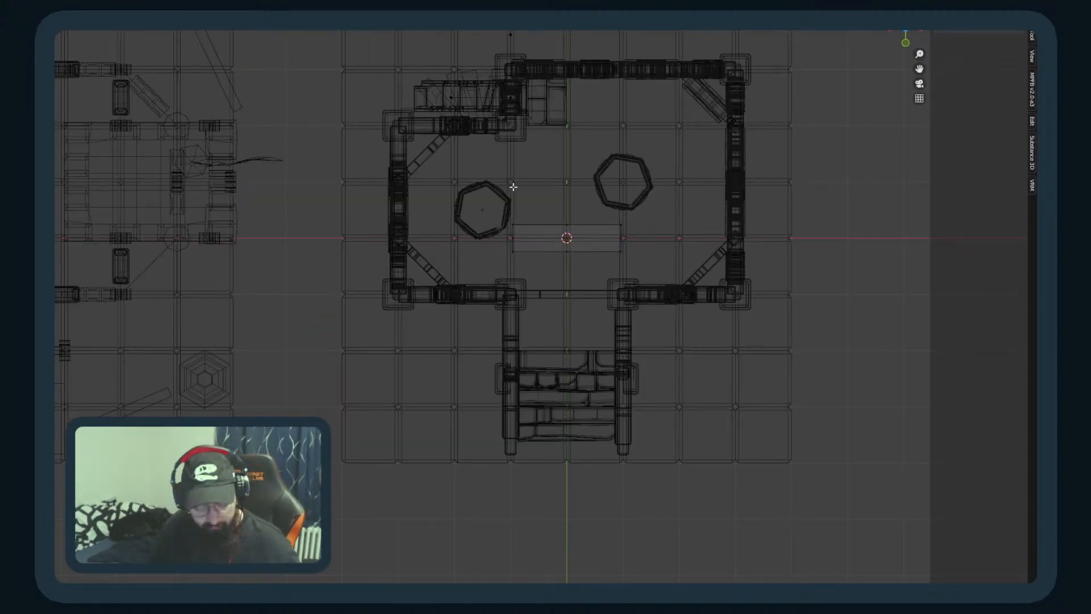
drag(507, 196, 543, 280)
key(x)
click(543, 283)
key(x)
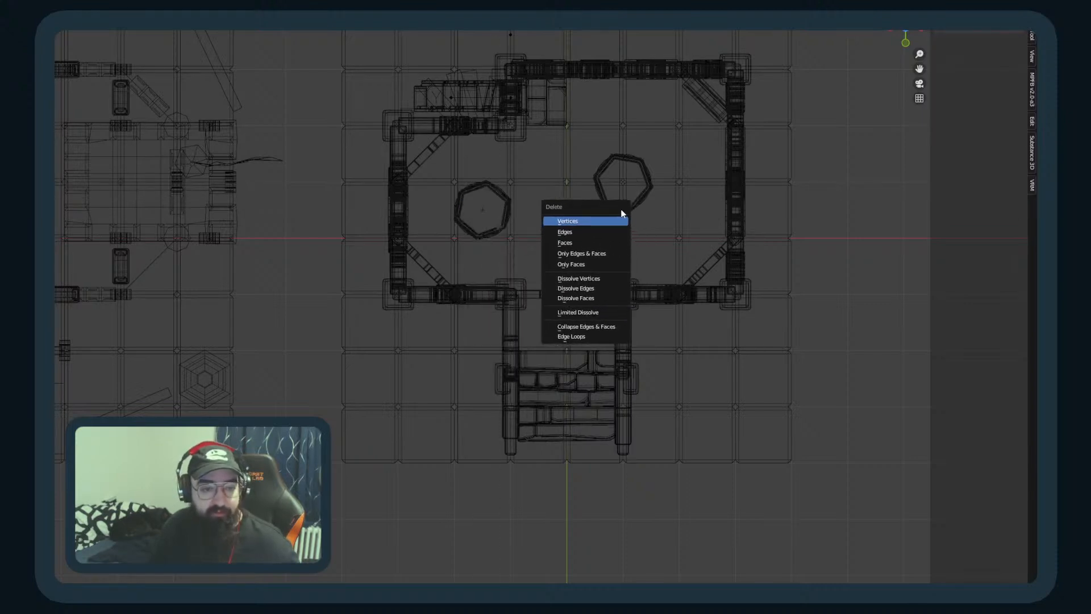
key(x)
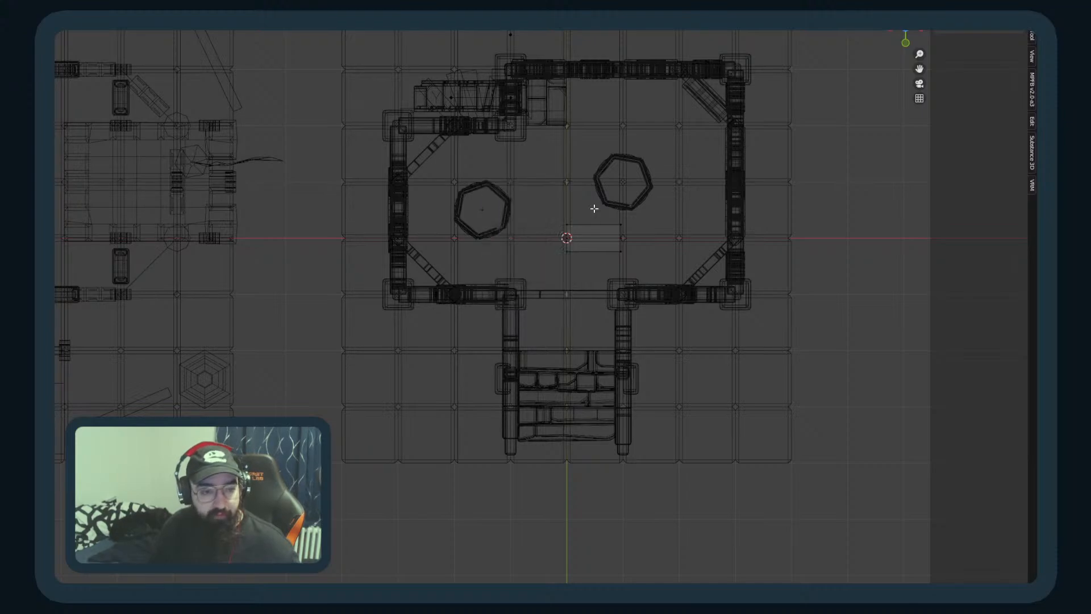
drag(561, 194, 658, 227)
key(x)
middle_drag(660, 227, 629, 235)
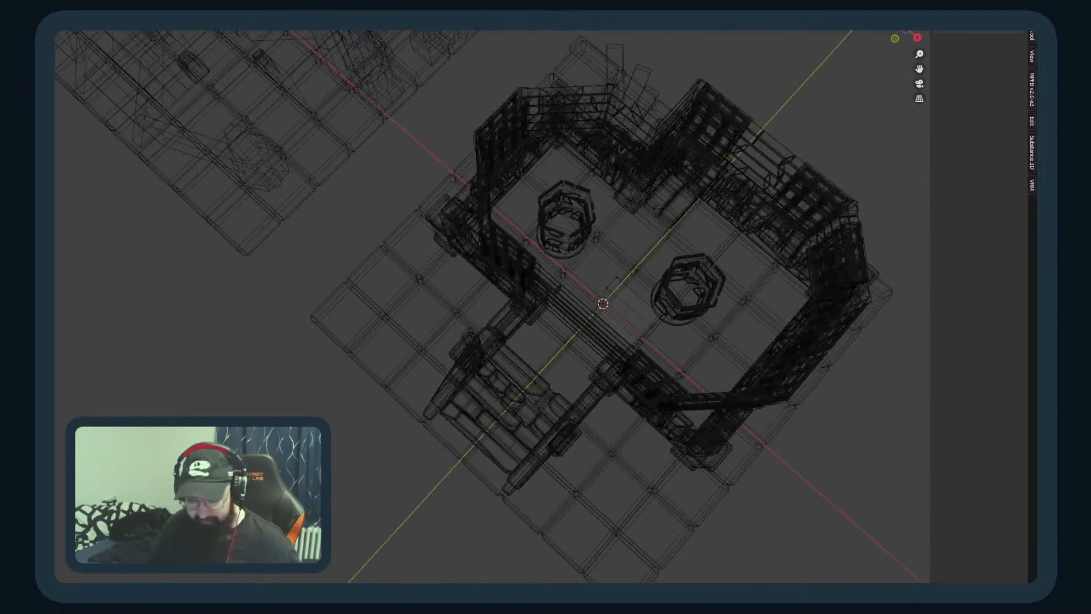
Step: Add a Mirror modifier on X and Y to the remaining quarter and return to solid shading
click(1080, 366)
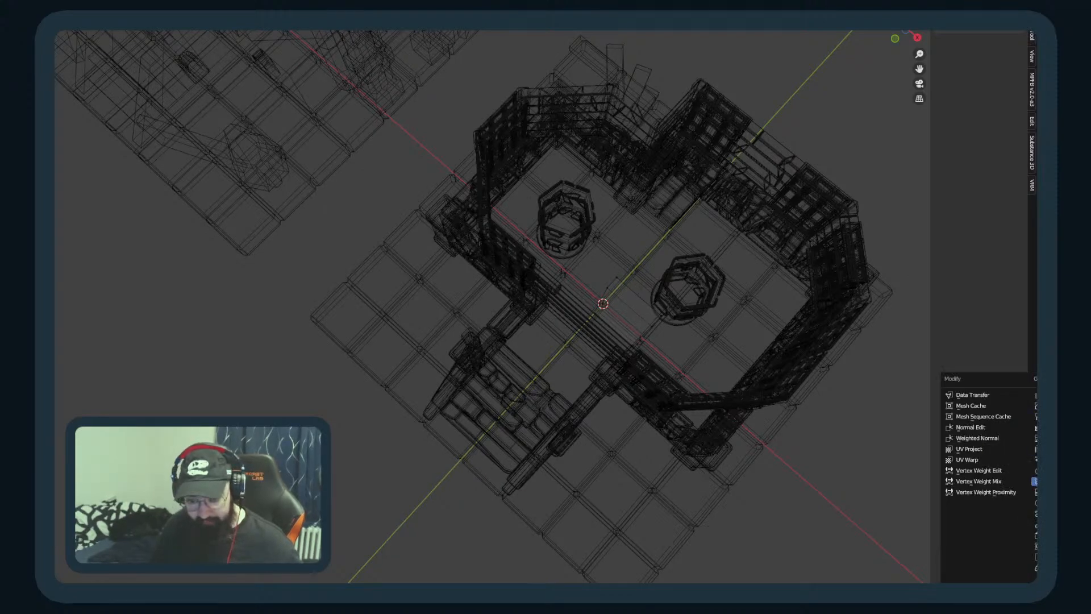
middle_drag(799, 434, 773, 427)
key(shift+z)
mouse_move(744, 328)
middle_down()
mouse_move(665, 347)
mouse_move(727, 295)
mouse_move(738, 366)
mouse_move(727, 369)
middle_up()
Step: Select the mirrored block's top face and set its Z position to 1.5 inches
click(638, 357)
middle_drag(638, 357, 726, 361)
scroll(738, 281, up, 5)
scroll(753, 292, down, 5)
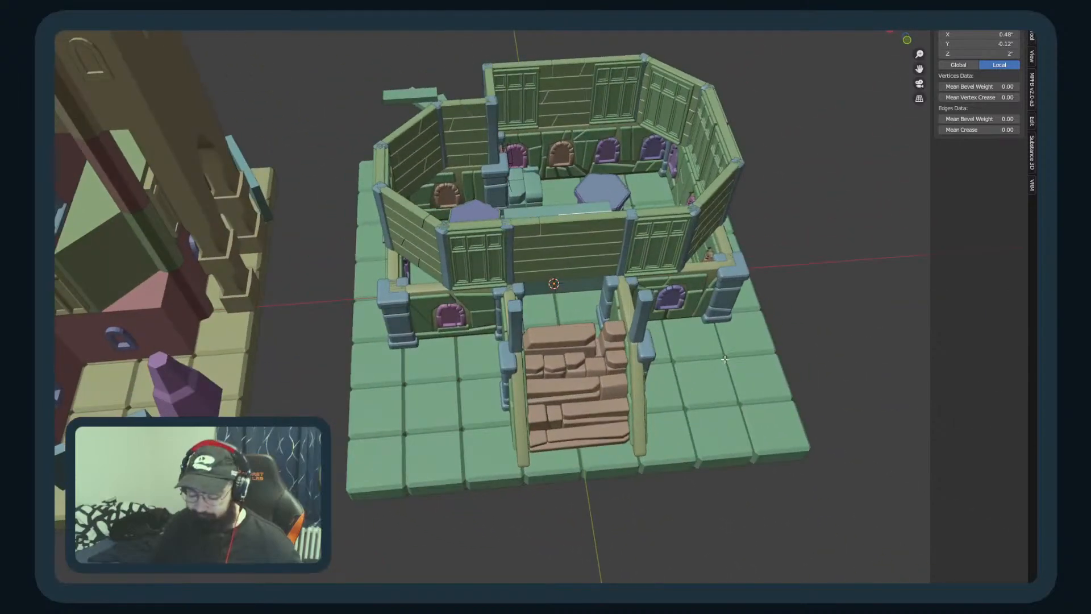
key(KP_1)
key(shift+z)
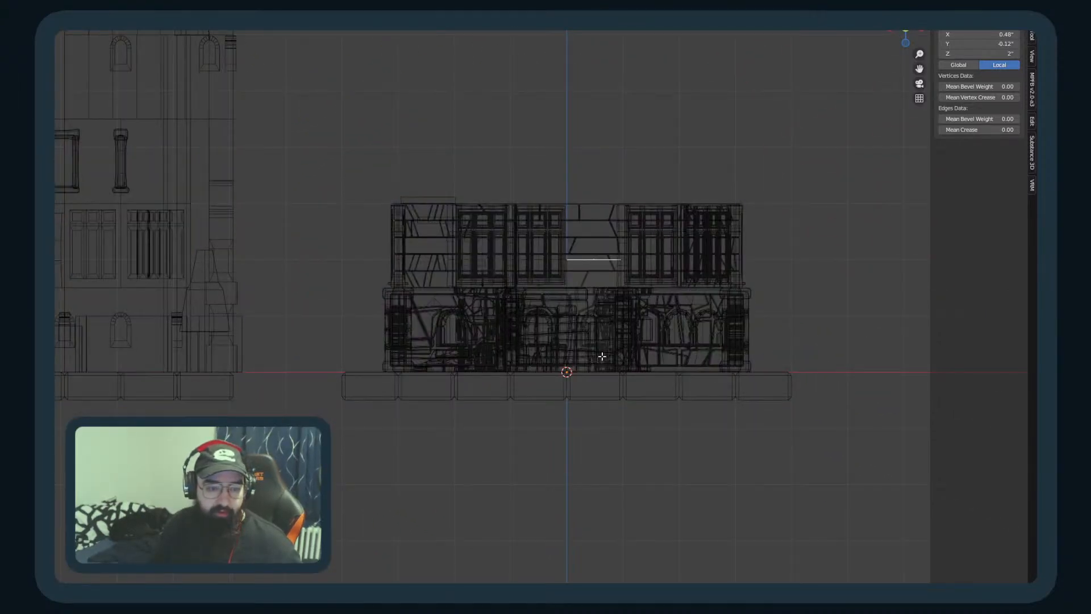
click(1003, 54)
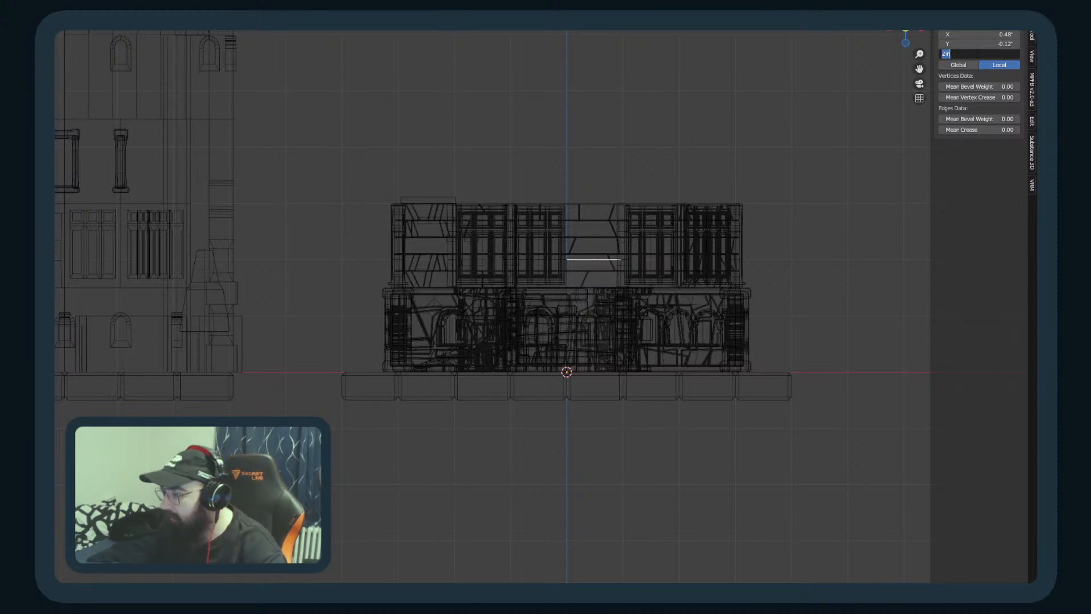
text(1.5)
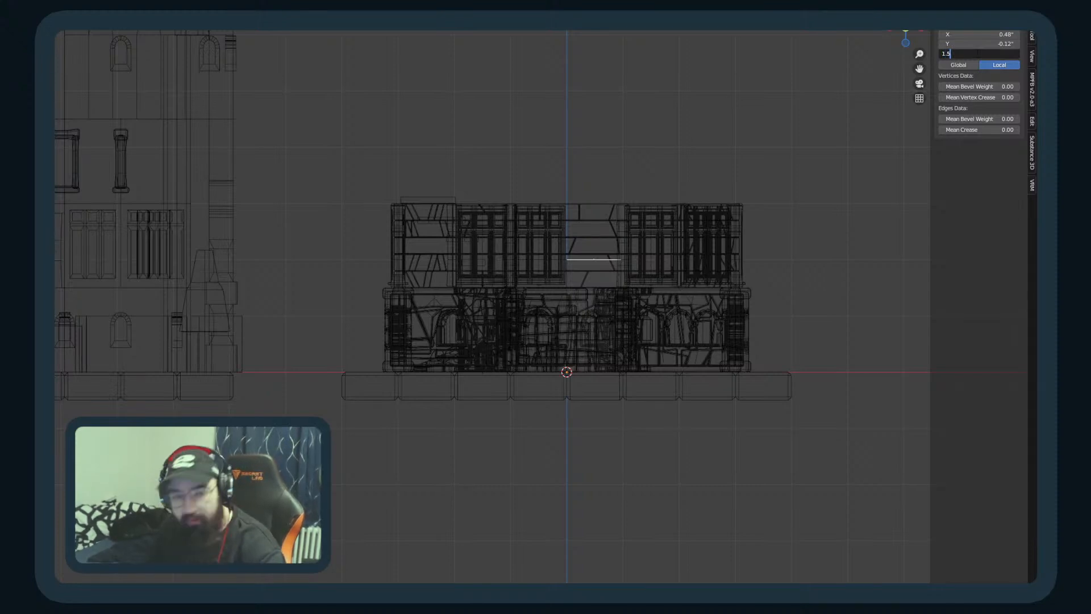
key(Return)
Step: Return to Object Mode and display the block in solid shading again
mouse_move(568, 364)
middle_down()
mouse_move(652, 348)
mouse_move(677, 381)
mouse_move(665, 378)
middle_up()
key(Tab)
right_click(663, 331)
click(696, 349)
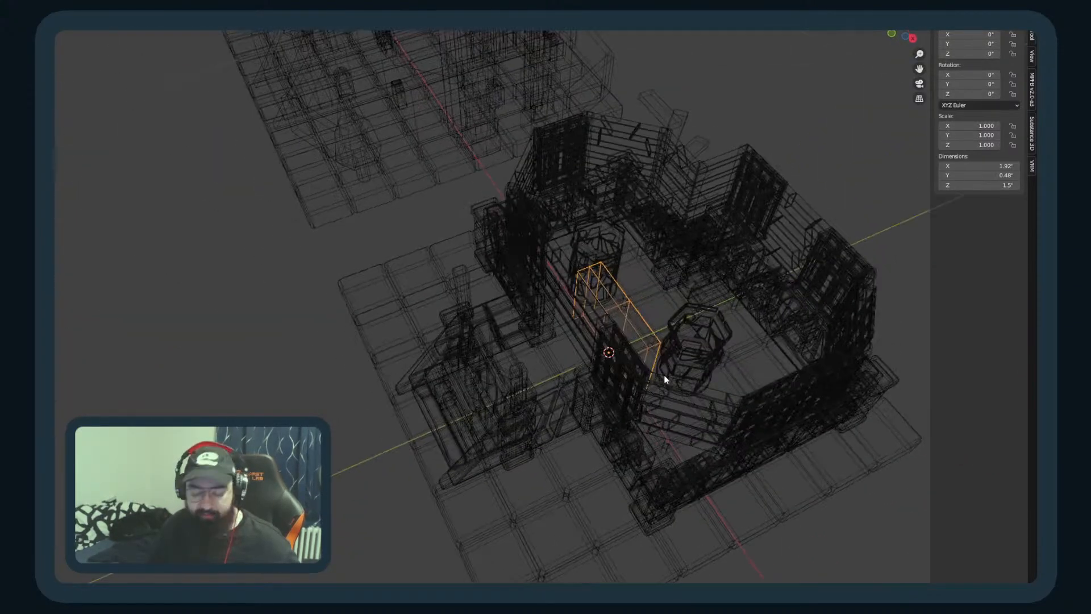
key(z)
click(753, 367)
mouse_move(753, 367)
middle_down()
mouse_move(659, 363)
mouse_move(653, 375)
middle_up()
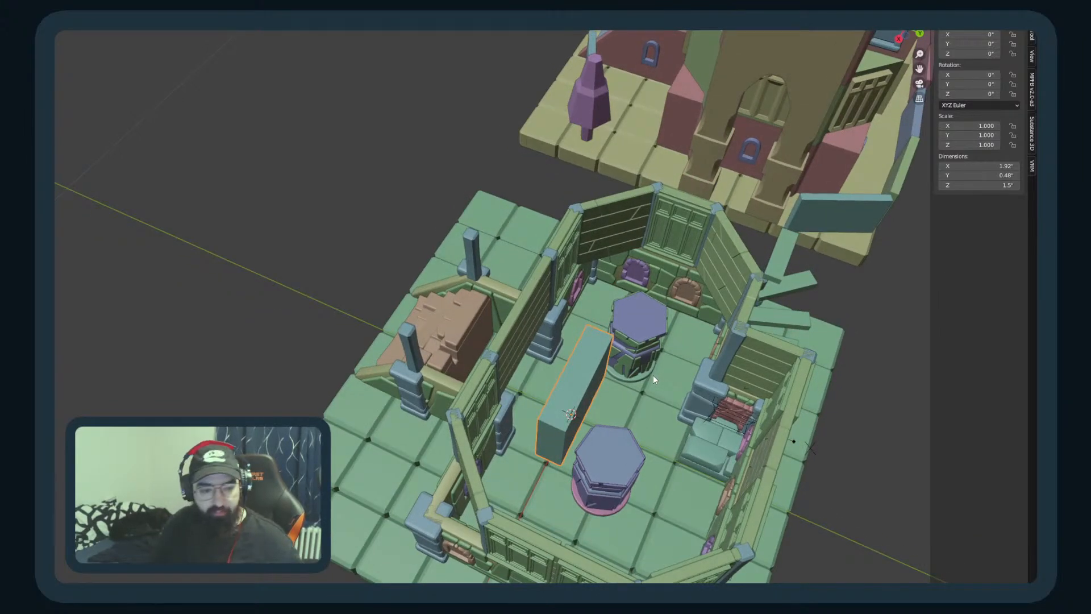
Step: Raise the block above the lower wall and set its Z location to 1.5 inches
key(KP_1)
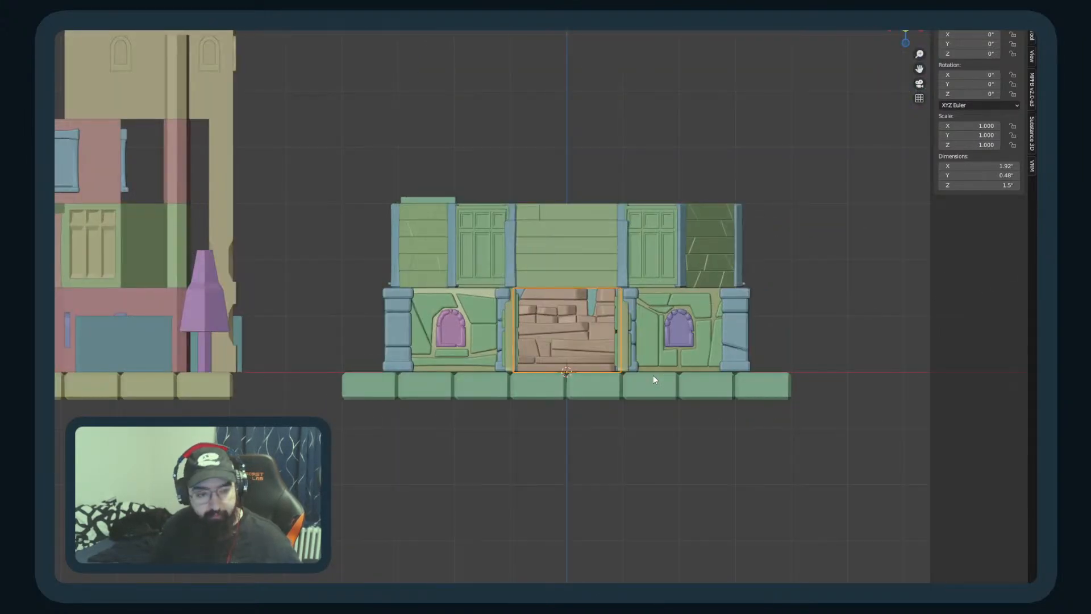
key(x)
key(z)
click(660, 340)
middle_drag(659, 338, 551, 349)
key(KP_1)
key(g)
key(z)
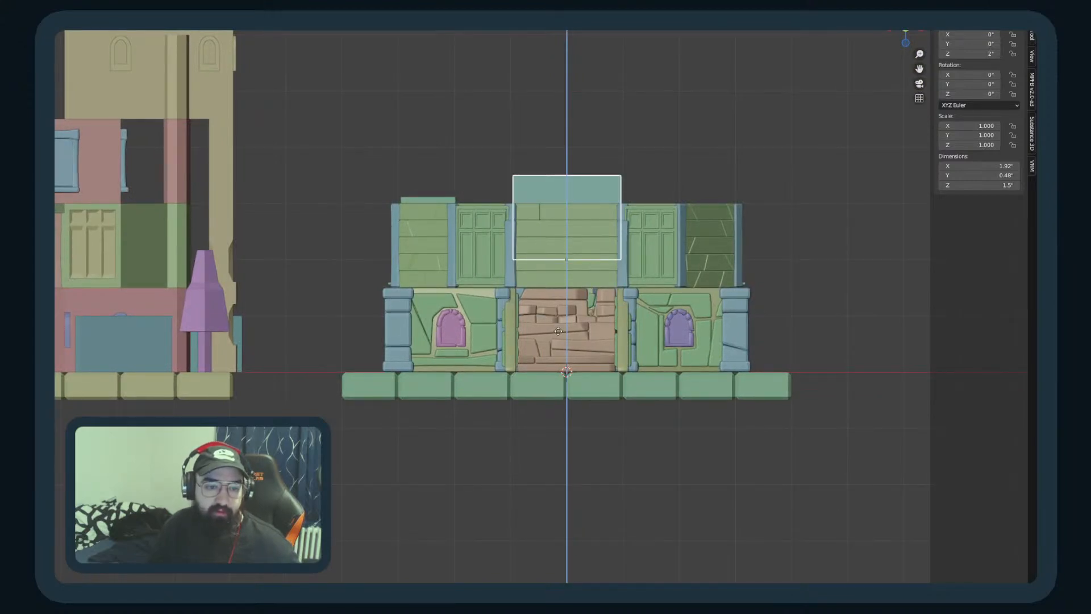
key(Escape)
double_click(974, 54)
text(1.5)
key(Return)
Step: Move the block along Y to -1 inch so it sits in the front upper wall above the stairs
middle_drag(822, 231, 550, 414)
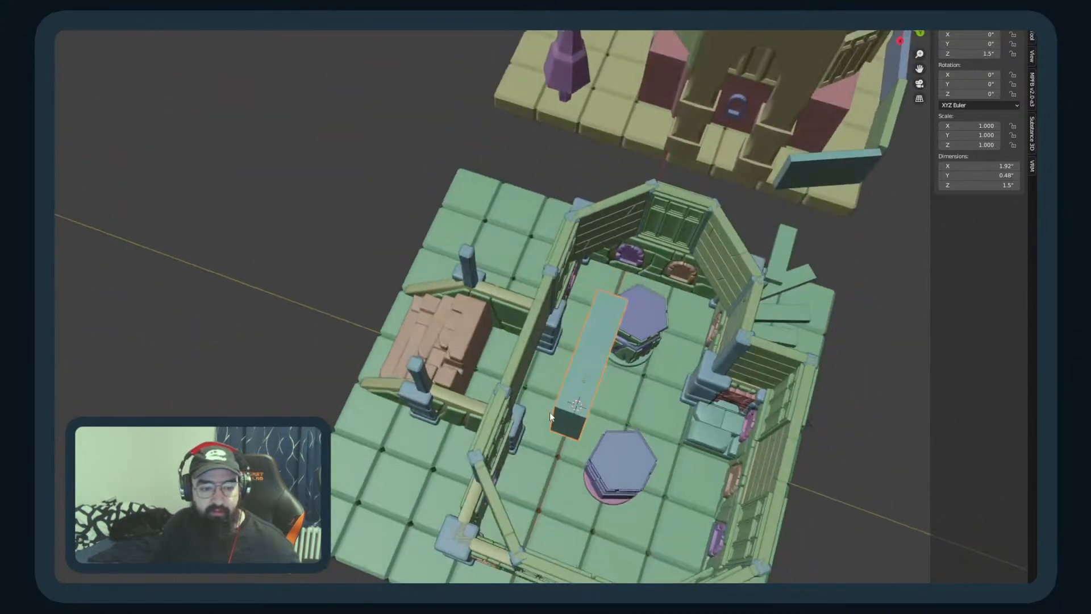
key(g)
key(y)
key(Escape)
key(KP_7)
key(g)
key(y)
click(579, 472)
middle_drag(579, 472, 609, 305)
scroll(609, 305, up, 3)
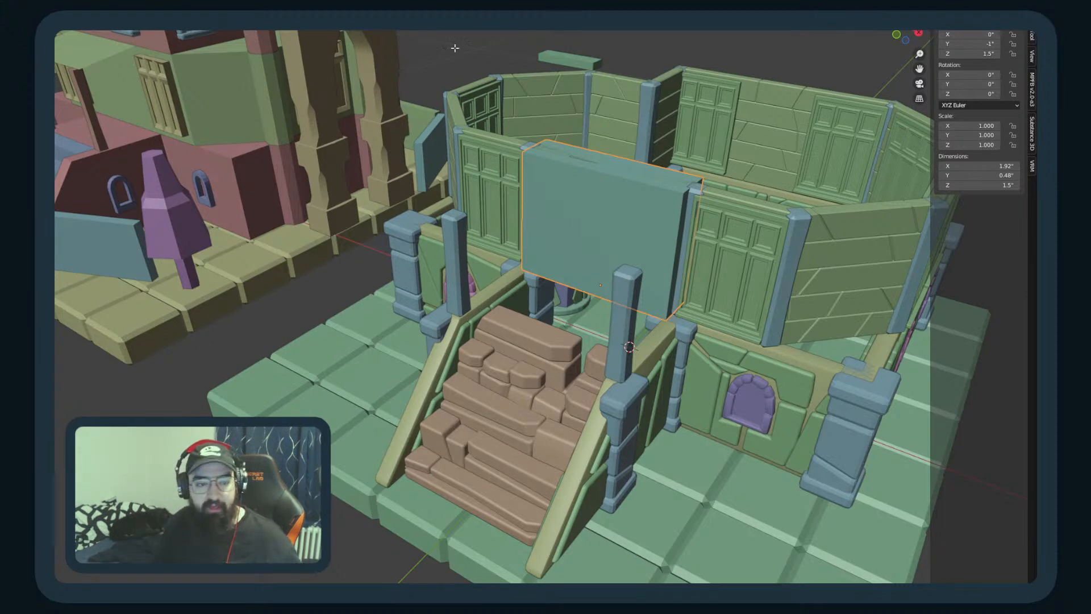
key(Tab)
click(648, 227)
middle_drag(704, 238, 688, 252)
key(g)
right_click(847, 322)
key(Tab)
middle_drag(570, 292, 579, 291)
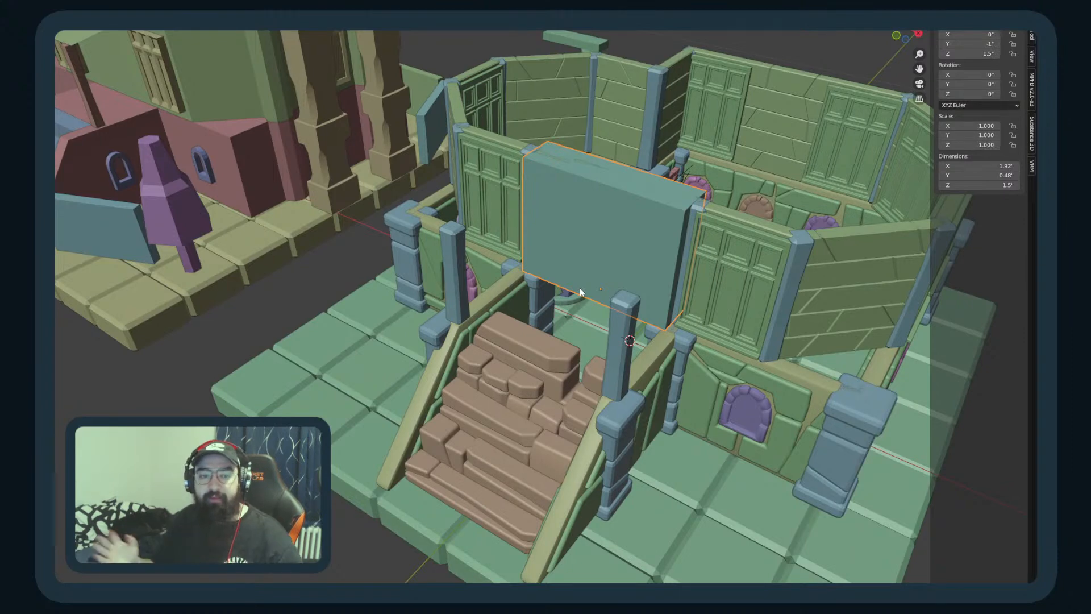
Step: Lower the block's top face to about 1.4 inches along Z and move its side face slightly inward along X
key(Tab)
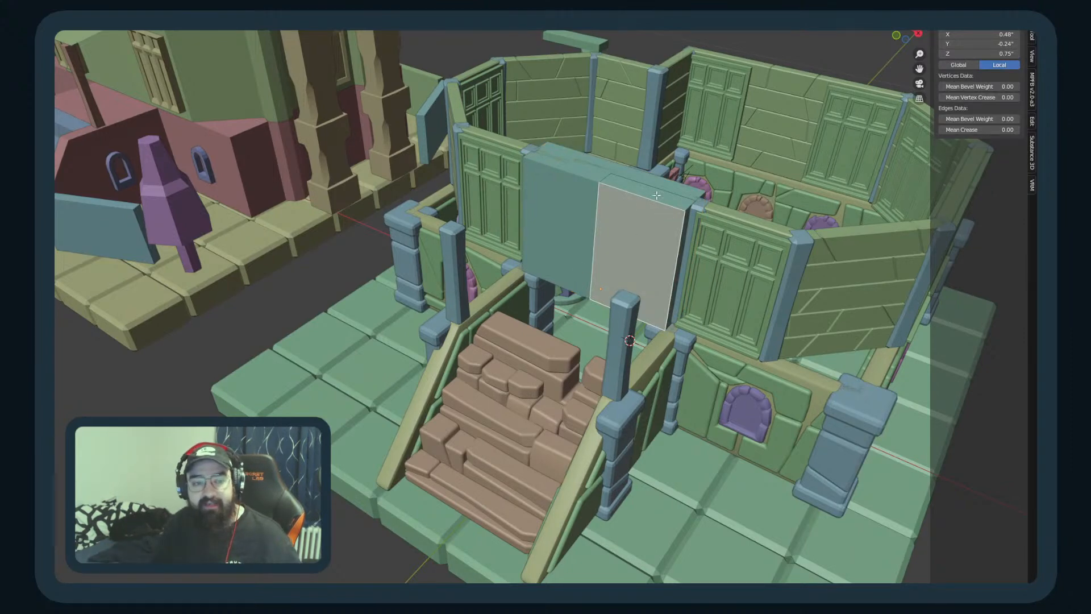
click(655, 195)
key(g)
key(z)
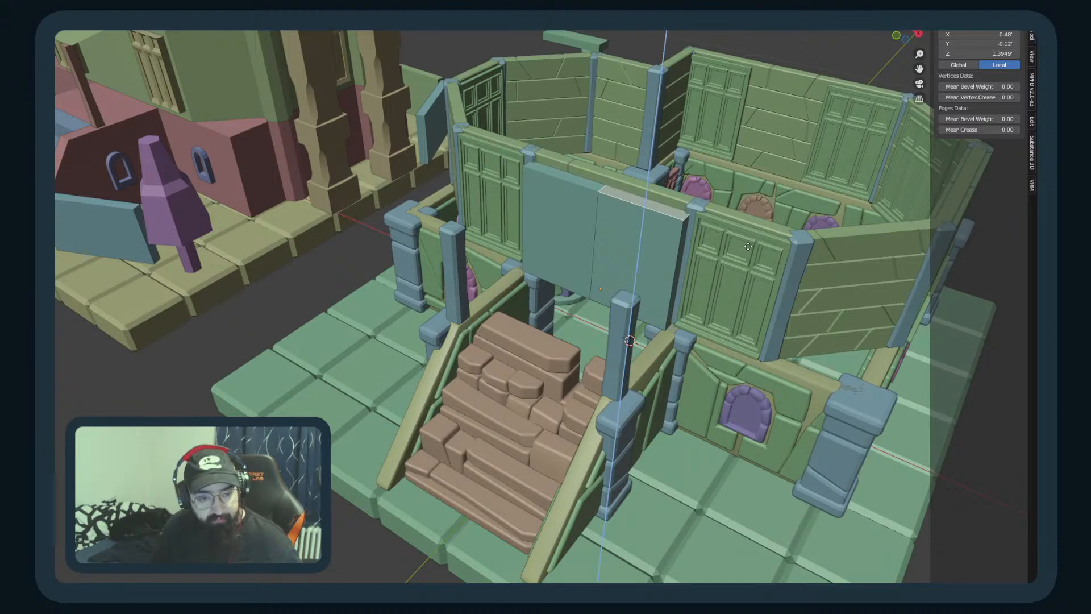
click(748, 243)
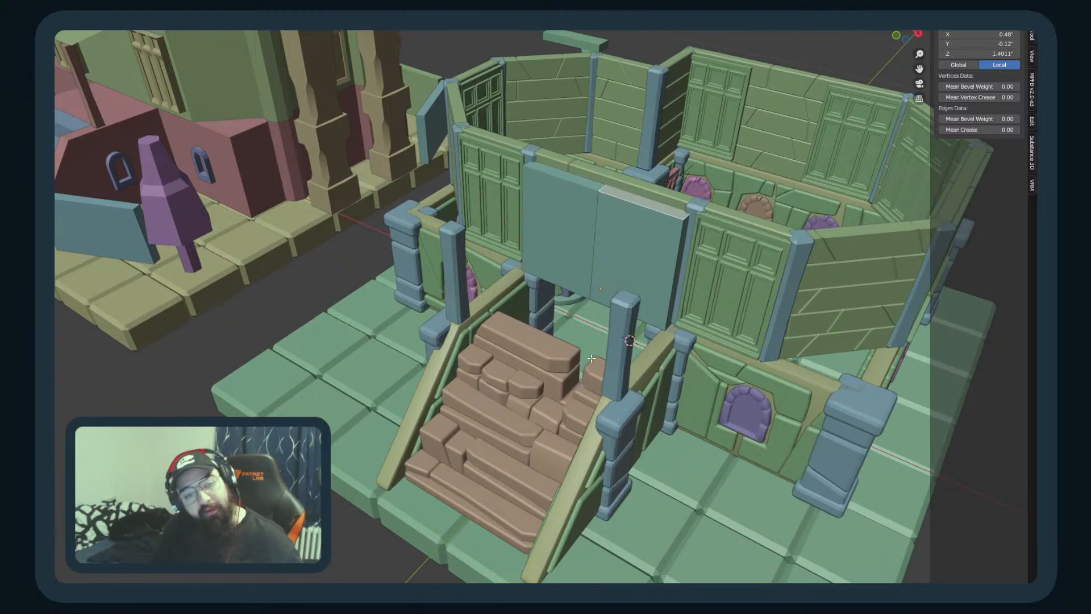
click(680, 272)
key(g)
key(x)
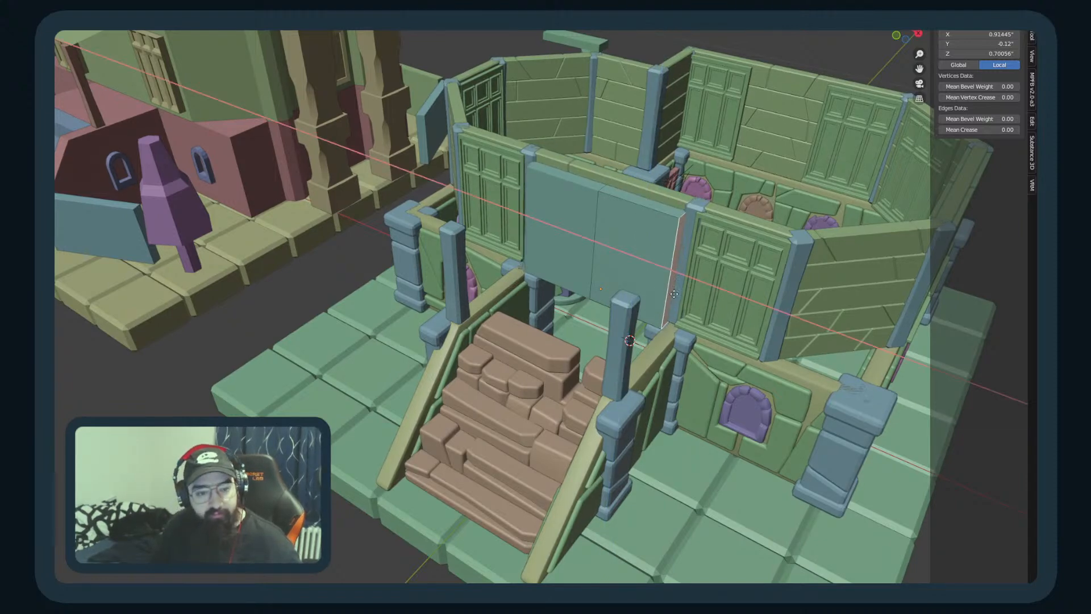
middle_drag(634, 283, 626, 255)
Step: Bevel the block's upper outer corner edge into a wide single-segment chamfer
key(2)
click(649, 236)
key(ctrl+b)
scroll(856, 216, up, 3)
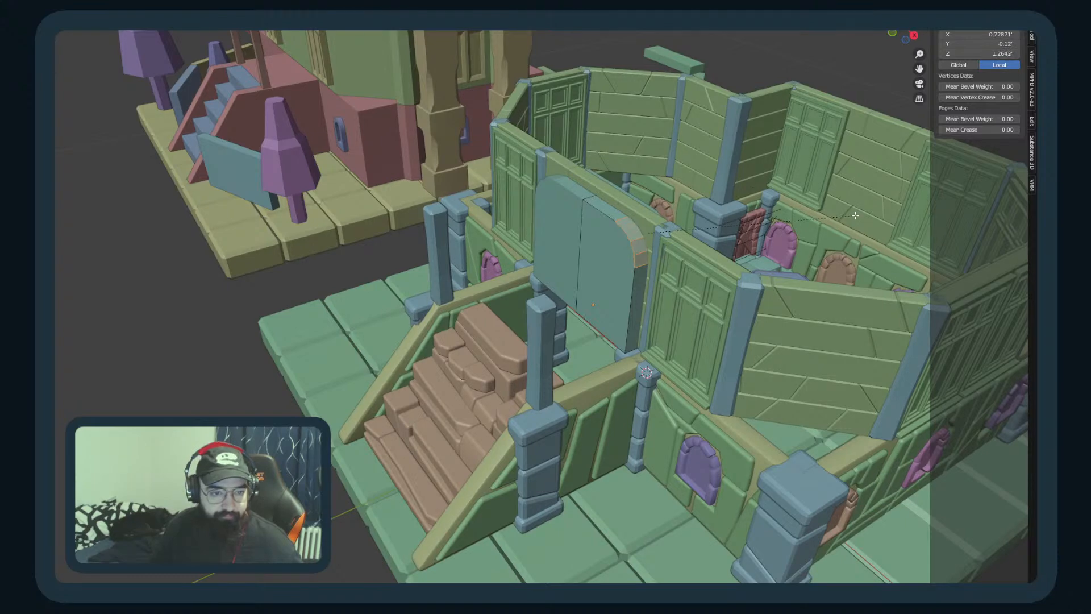
scroll(856, 214, down, 3)
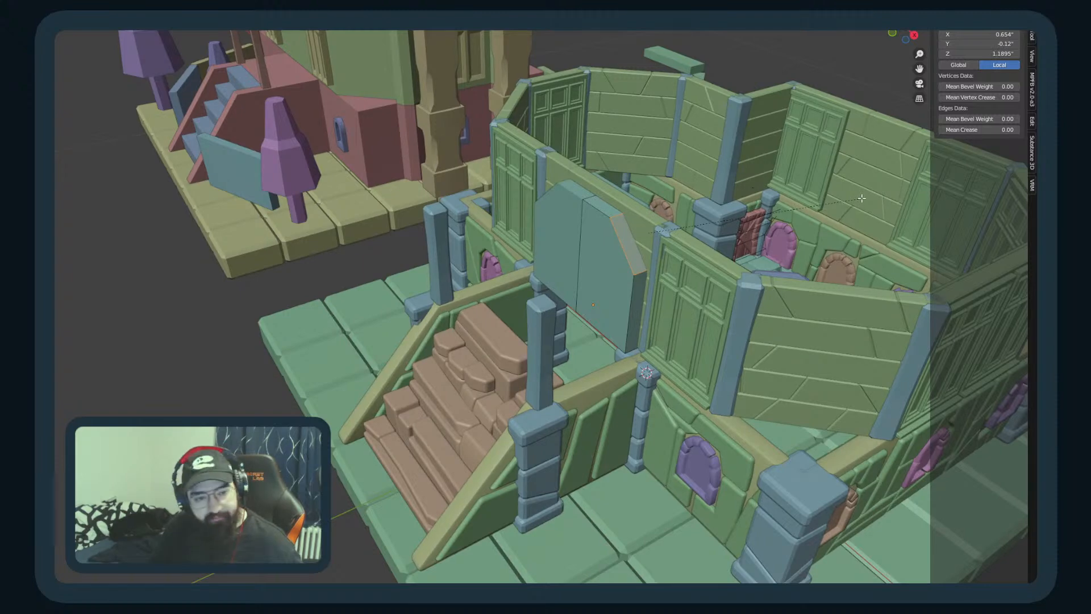
click(861, 199)
Step: Select the block's top and chamfered edges together and lower them slightly along Z
click(608, 208)
click(632, 234)
key(g)
key(z)
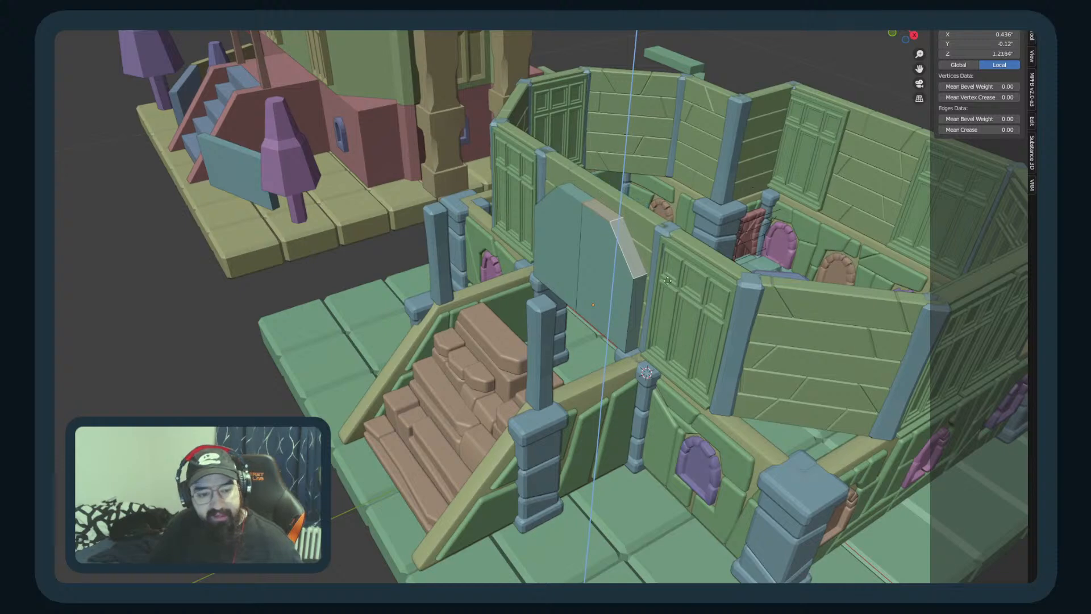
click(655, 354)
Step: Adjust the block's outline to about 1.6 inches wide and 1.35 inches high overall, and leave Edit Mode
click(636, 308)
middle_drag(636, 307, 740, 227)
click(584, 254)
key(g)
key(z)
click(745, 156)
key(Tab)
Step: Inset the block's front face to form a narrow frame around each mirrored panel
middle_drag(745, 156, 662, 236)
key(Tab)
click(650, 238)
key(i)
click(851, 283)
middle_drag(851, 283, 768, 341)
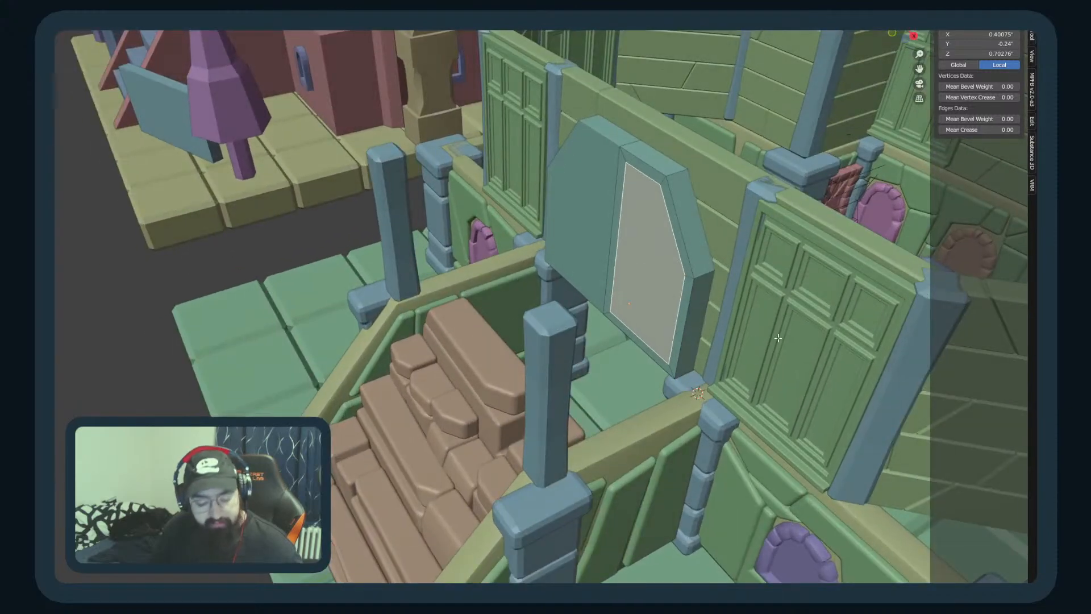
Step: Push the inset front panel back along Y to recess it, and return to Object Mode
key(g)
key(y)
click(786, 334)
key(Tab)
middle_drag(782, 319, 740, 282)
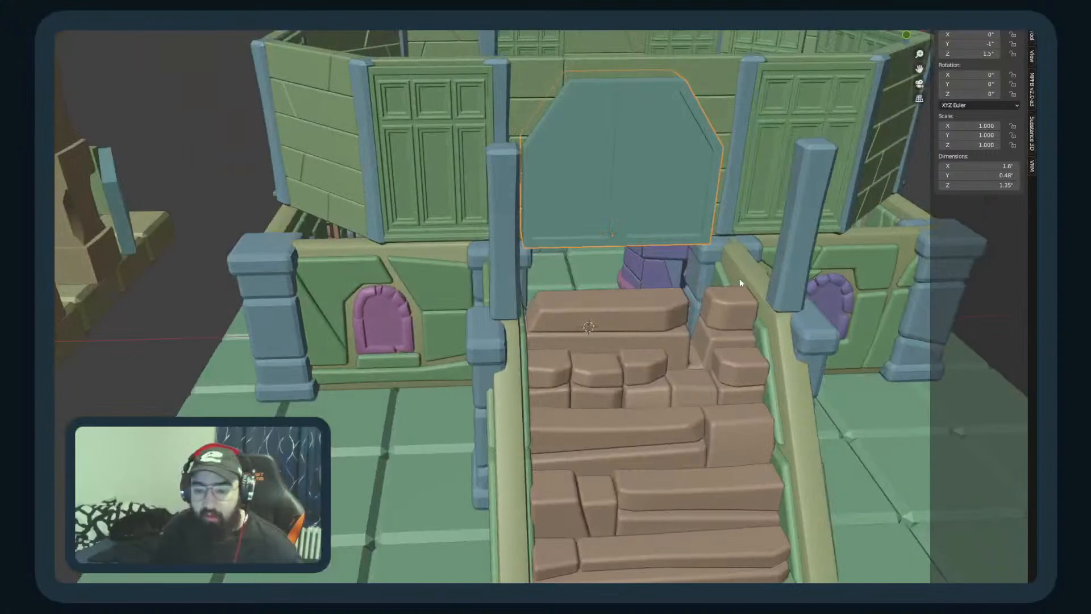
Step: Add a Bevel modifier to the panelled block and reduce the bevel to narrow, softened edges
click(1069, 365)
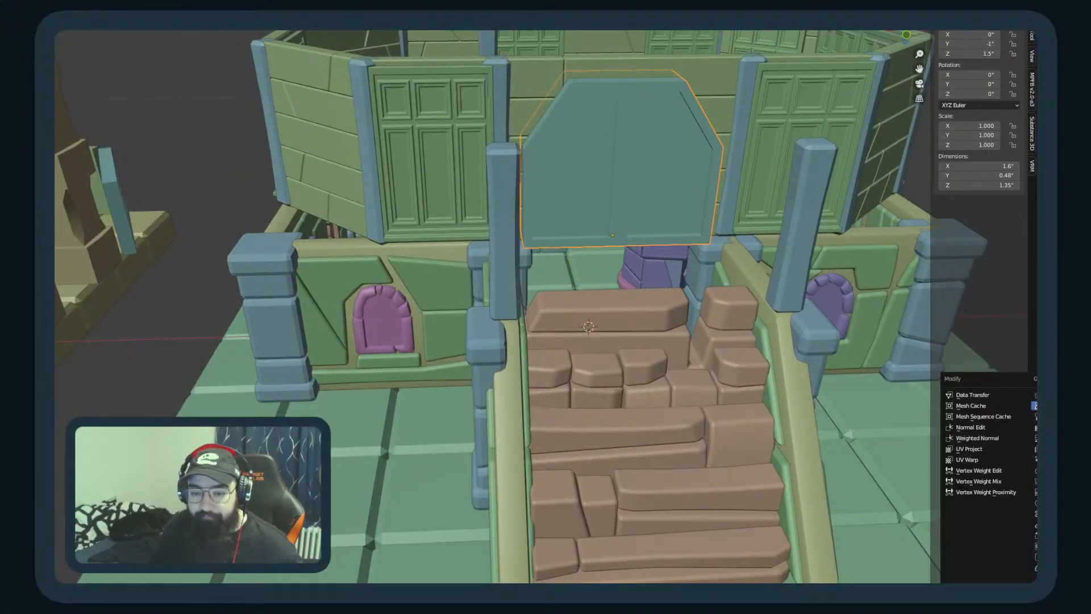
click(978, 439)
middle_drag(474, 257, 424, 238)
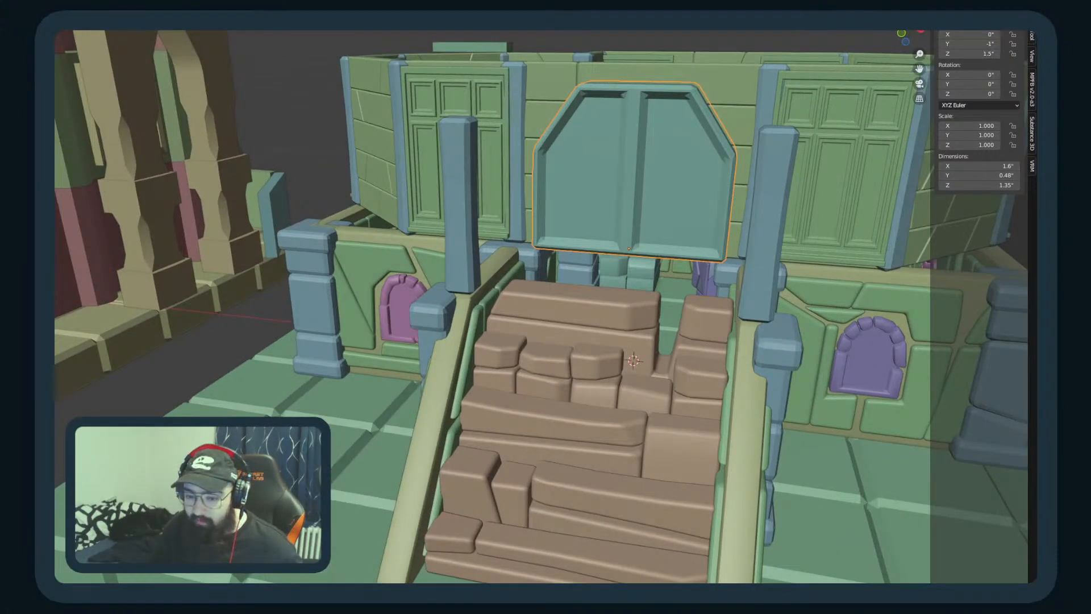
key(ctrl+z)
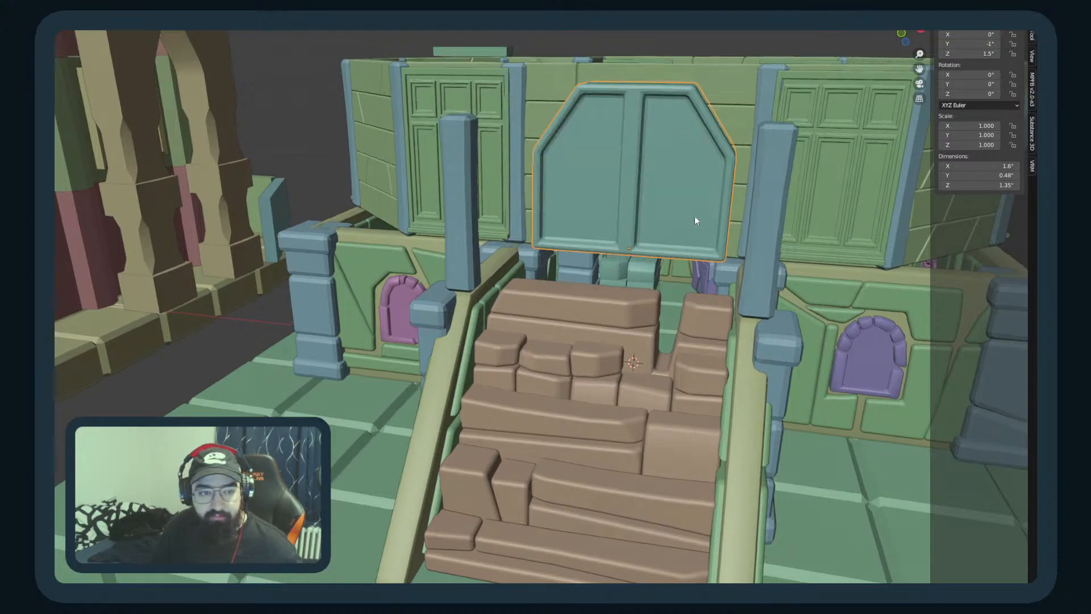
Step: Try applying all transforms to the mirrored panel block, check the mirror's placement from several angles, and undo the change
key(ctrl+a)
click(701, 216)
middle_drag(701, 213, 617, 247)
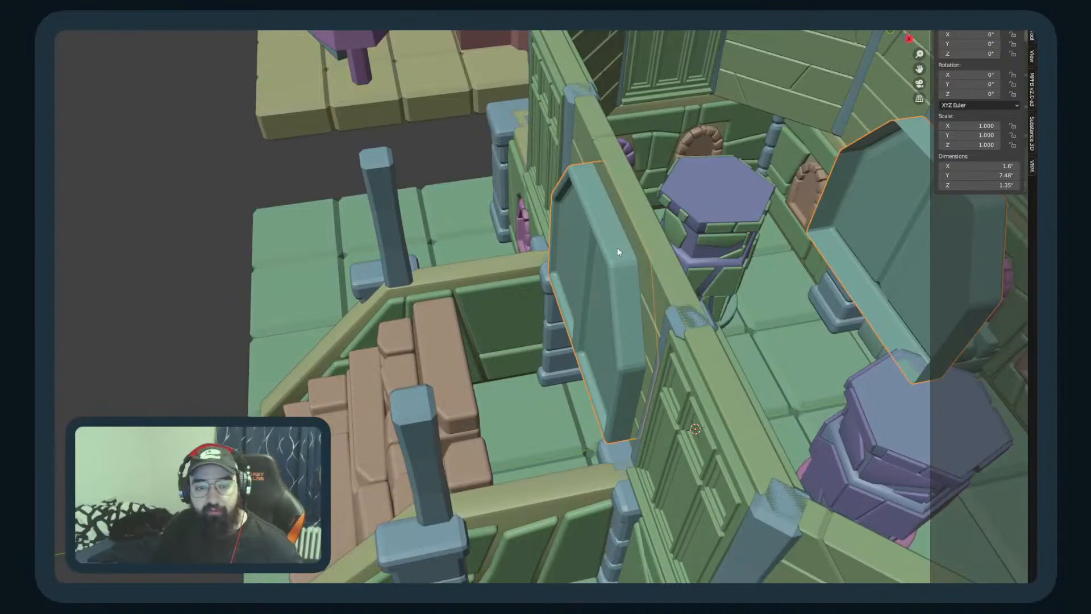
key(ctrl+z)
middle_drag(526, 310, 507, 298)
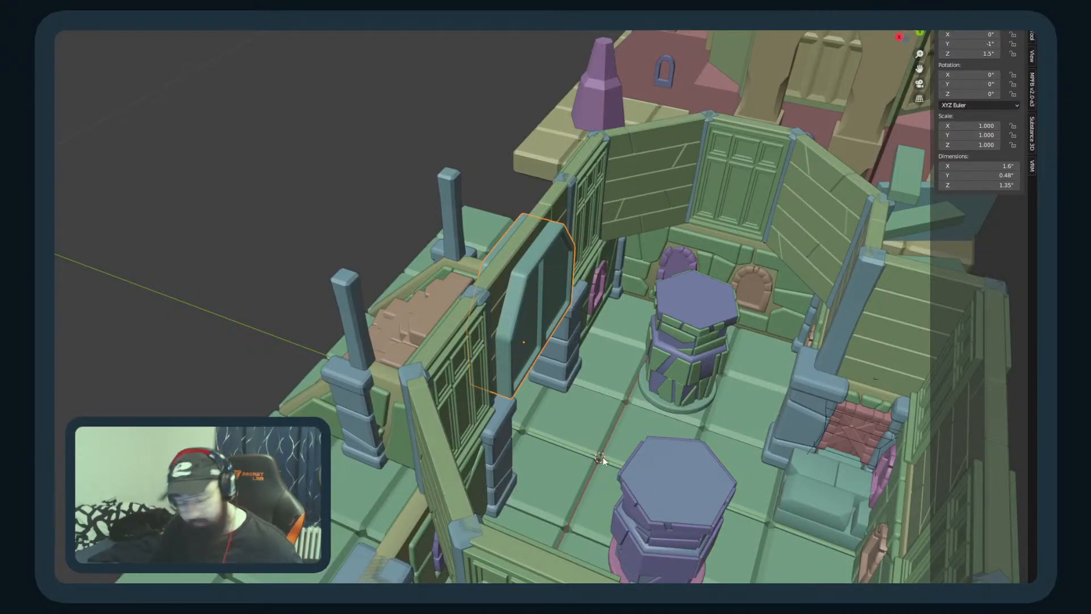
key(ctrl+a)
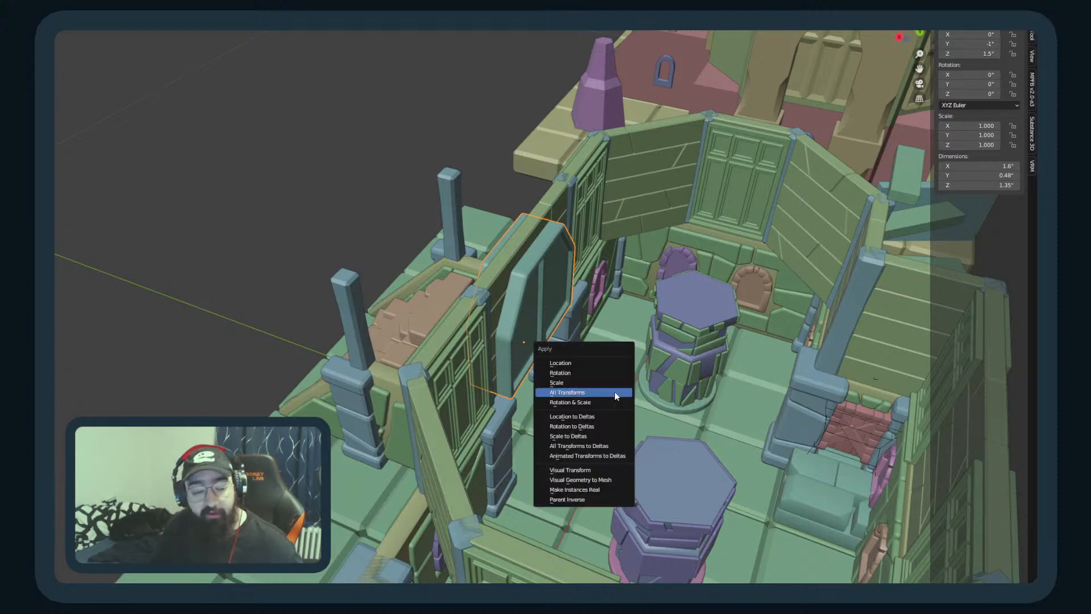
click(616, 392)
middle_drag(554, 376, 575, 328)
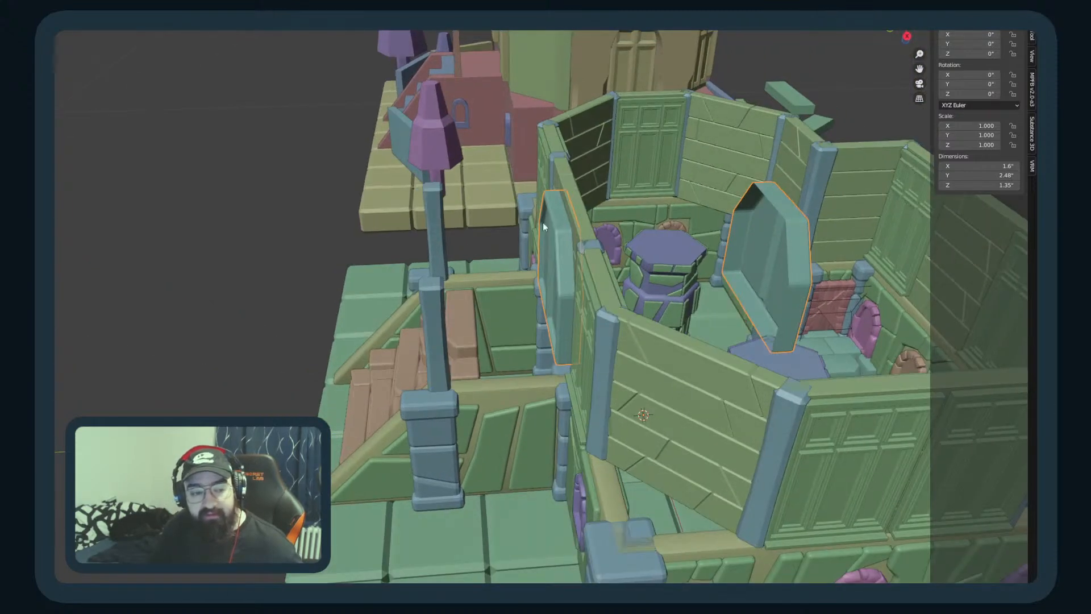
middle_drag(532, 241, 485, 439)
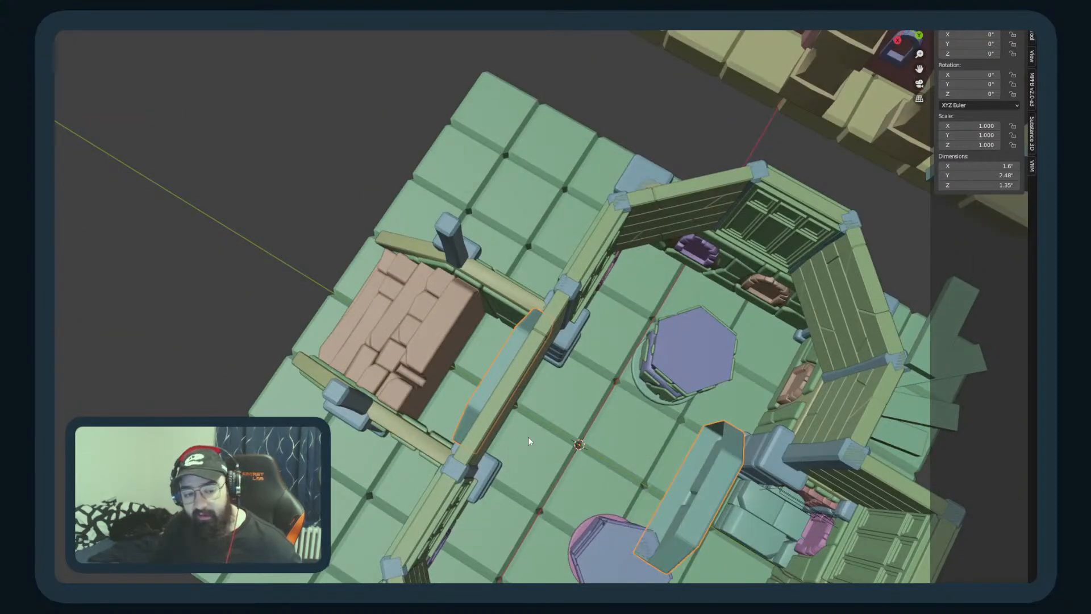
key(KP_7)
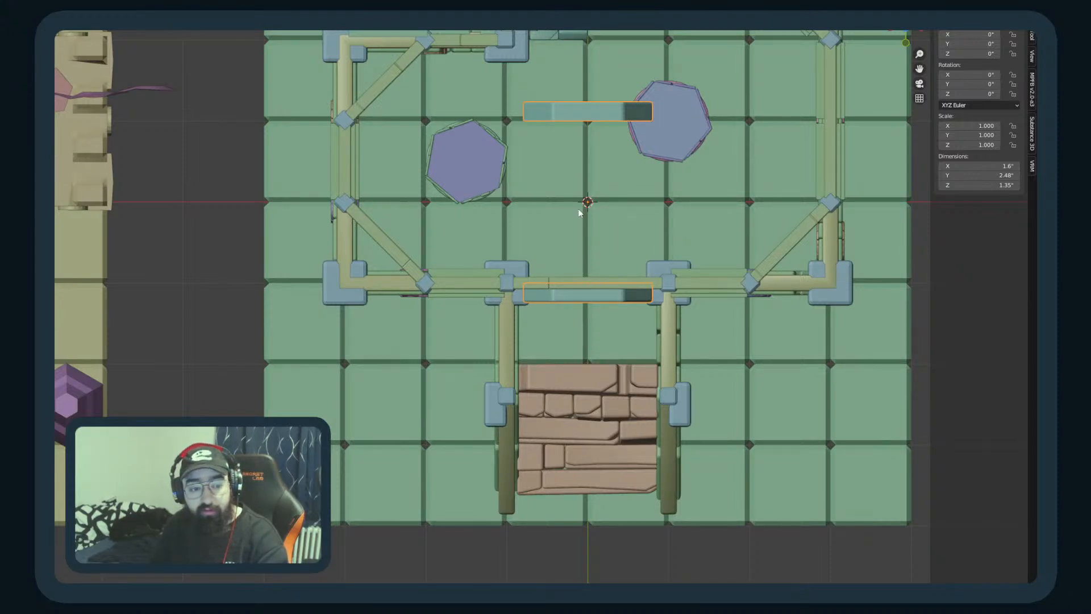
middle_drag(597, 221, 565, 207)
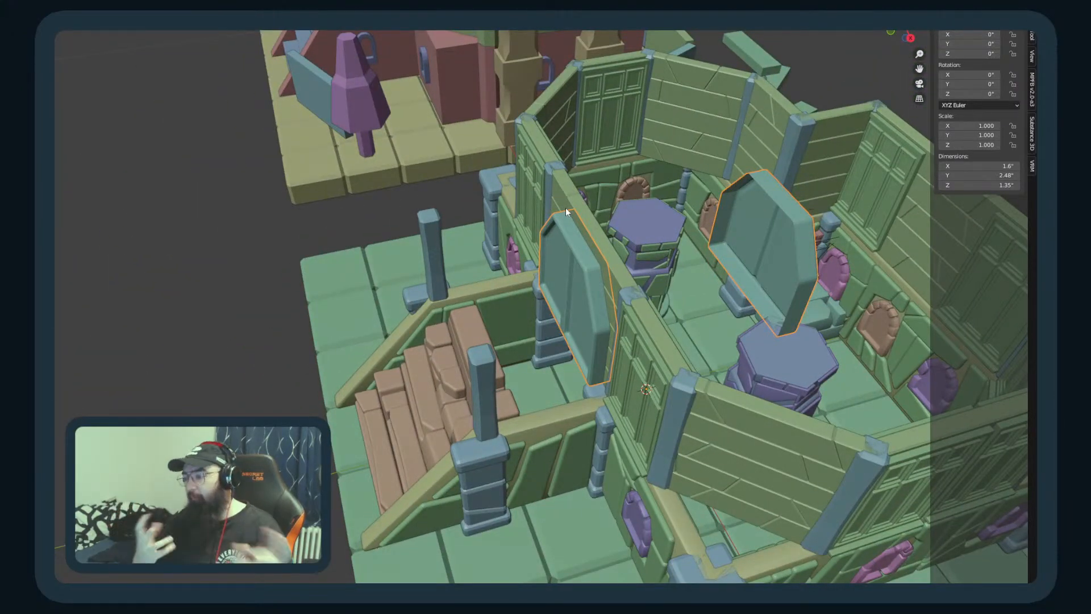
key(ctrl+z)
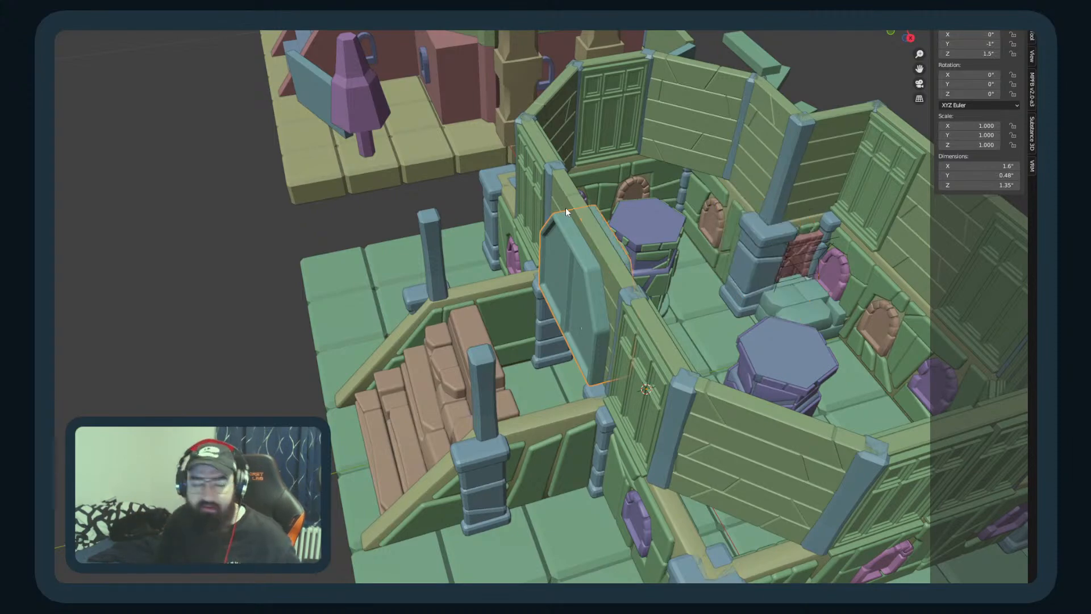
Step: Move the panel's inner frame edge along X to about 0.045 inches to narrow the block's centre bar, and leave Edit Mode
middle_drag(571, 207, 636, 180)
scroll(682, 210, up, 3)
key(Tab)
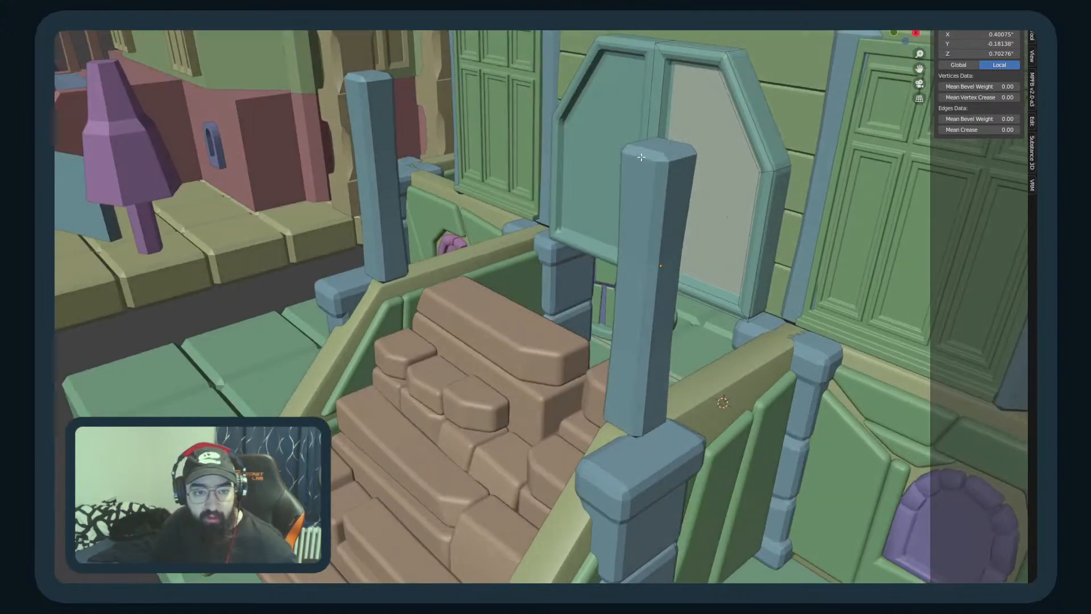
key(2)
click(666, 107)
middle_drag(666, 107, 769, 211)
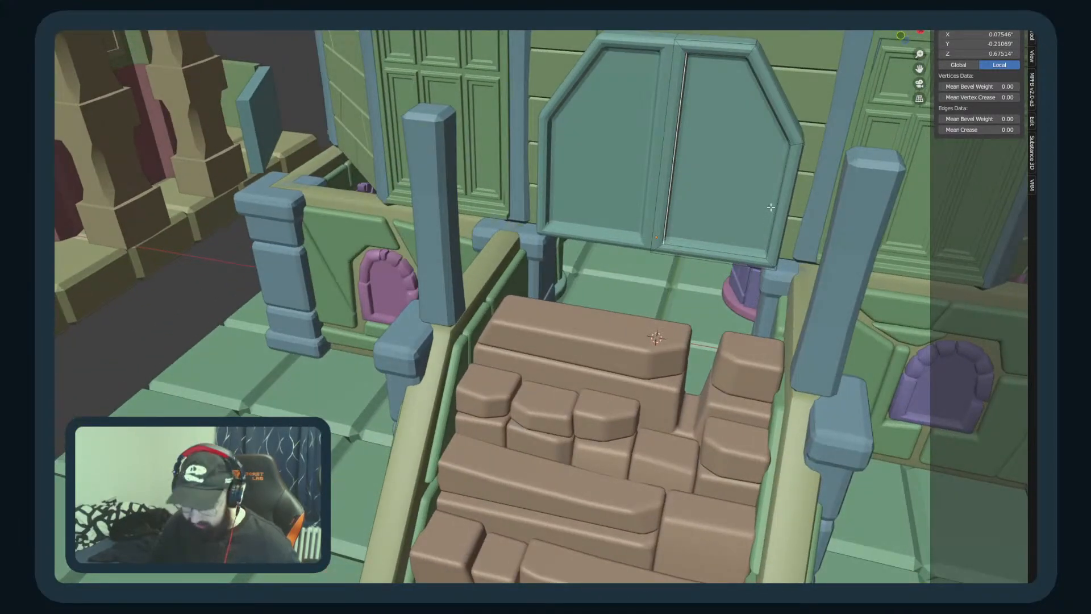
key(KP_1)
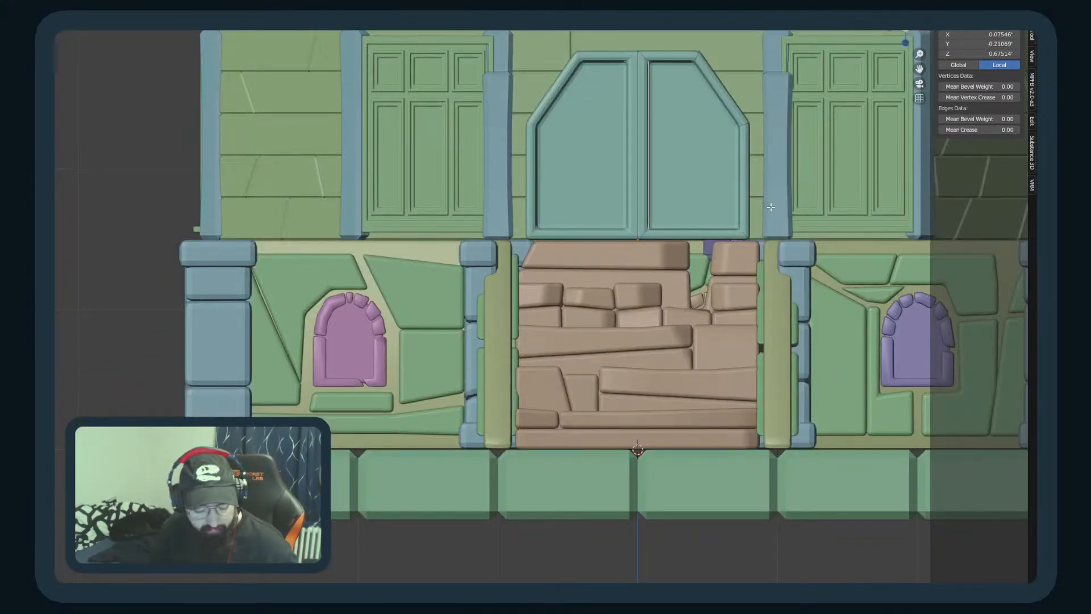
key(g)
key(x)
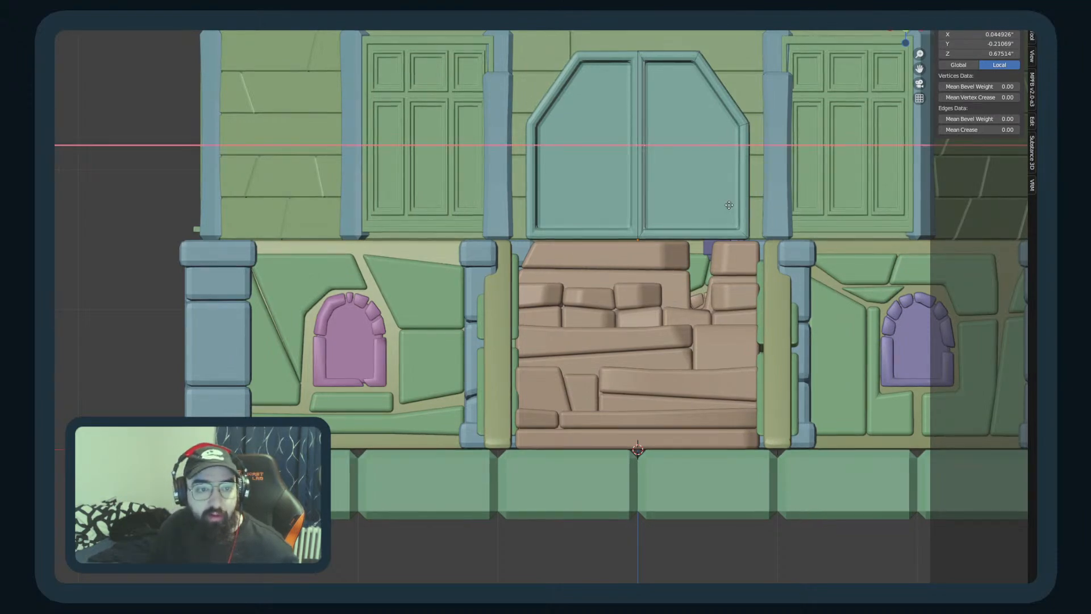
click(729, 205)
key(Tab)
middle_drag(746, 183, 727, 110)
key(Tab)
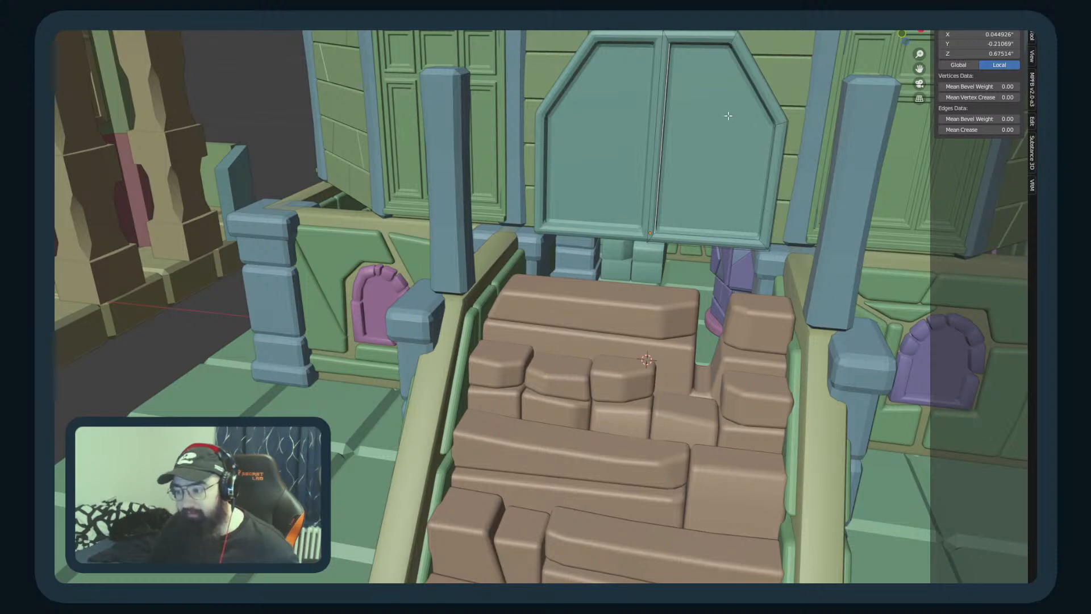
key(Tab)
mouse_move(728, 112)
middle_down()
mouse_move(704, 151)
mouse_move(649, 157)
mouse_move(713, 141)
mouse_move(740, 112)
middle_up()
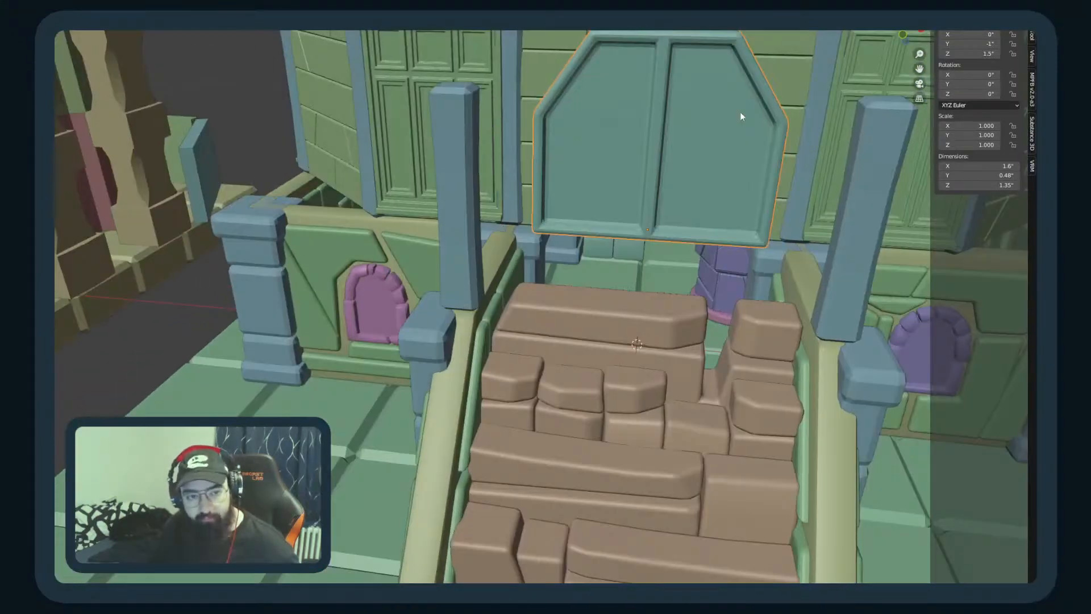
Step: Select the recessed front face on the modelled half of the panel block, in vertex selection mode
key(Tab)
click(738, 134)
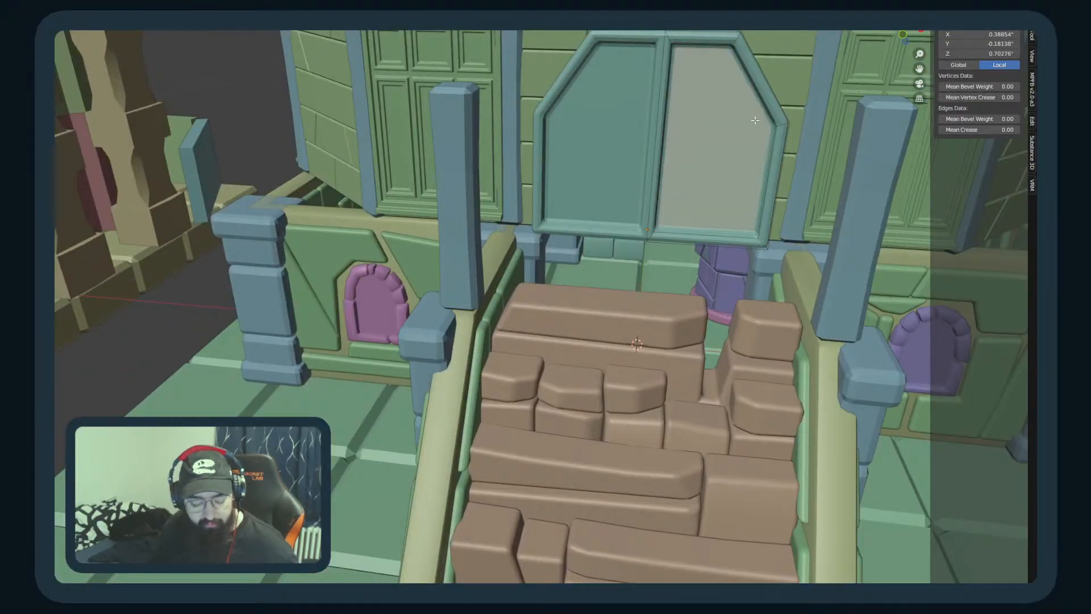
key(2)
alt+click(704, 48)
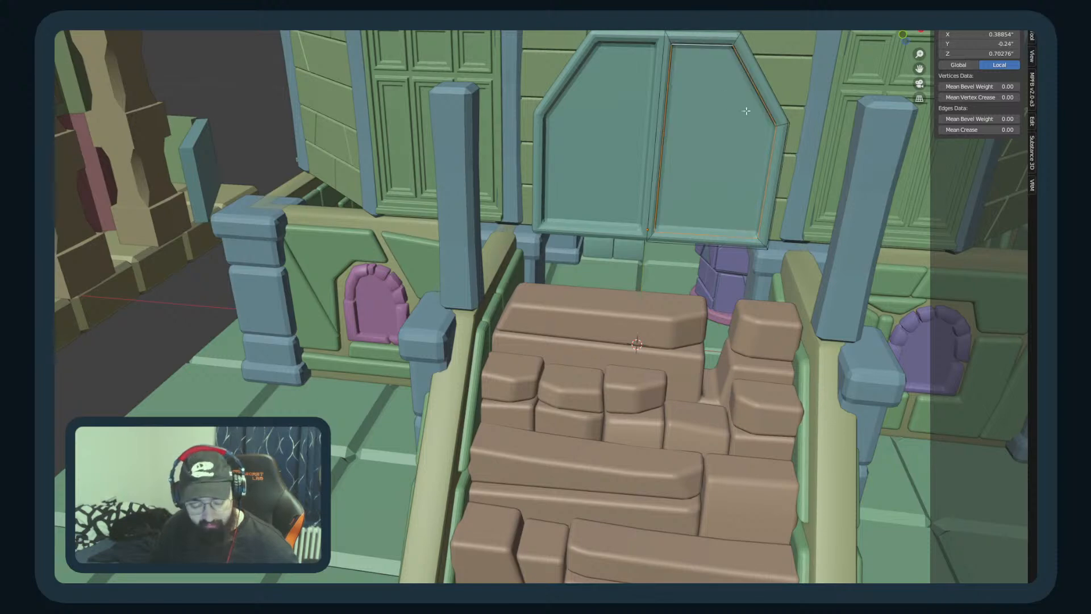
middle_drag(731, 107, 678, 92)
key(3)
click(659, 97)
middle_drag(736, 161, 722, 170)
key(v)
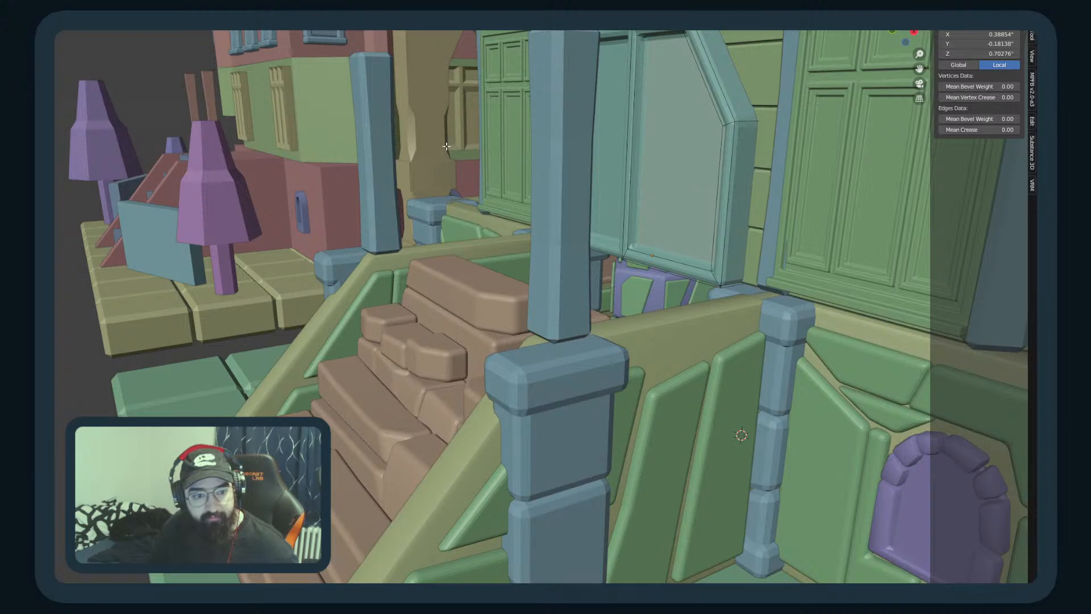
key(v)
key(1)
middle_drag(659, 214, 735, 225)
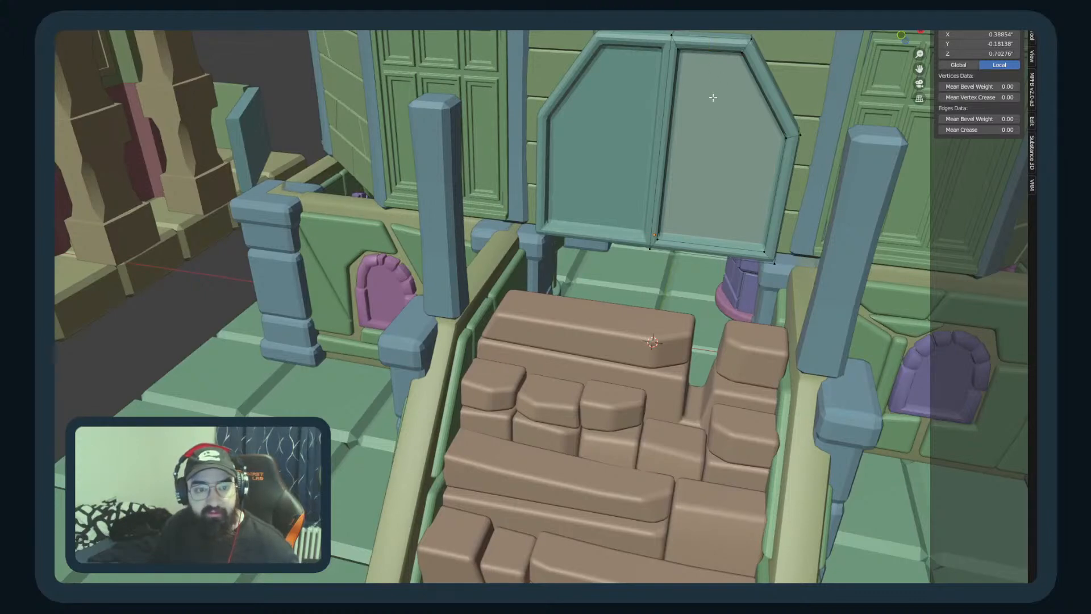
Step: Divide the recessed panel face into four planks with three vertical Bisect cuts, the first two at about X 0.2 and 0.34 inches
key(KP_1)
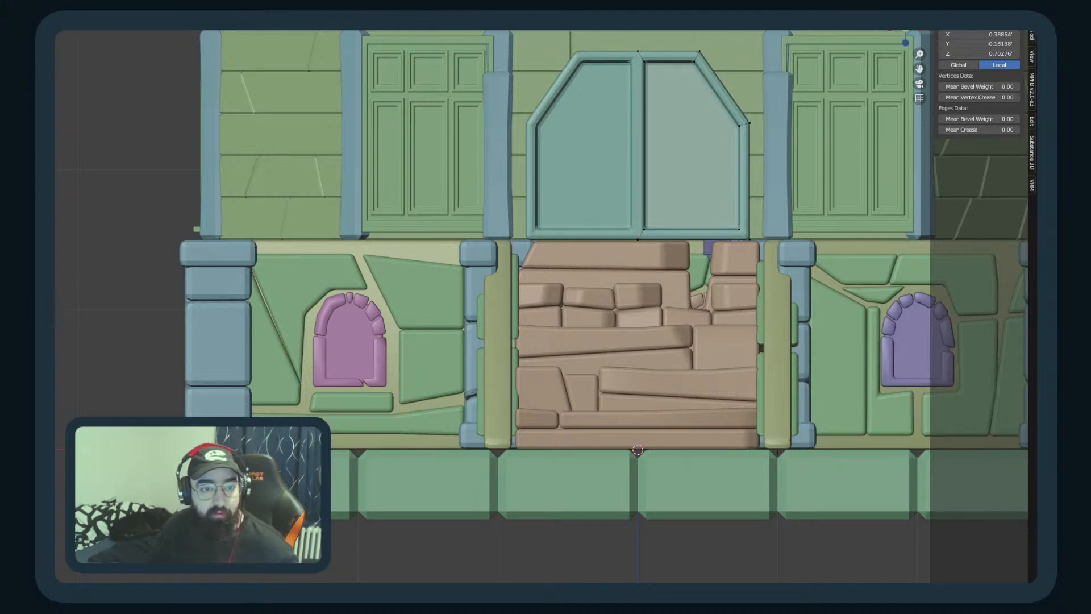
drag(686, 129, 667, 299)
key(ctrl+z)
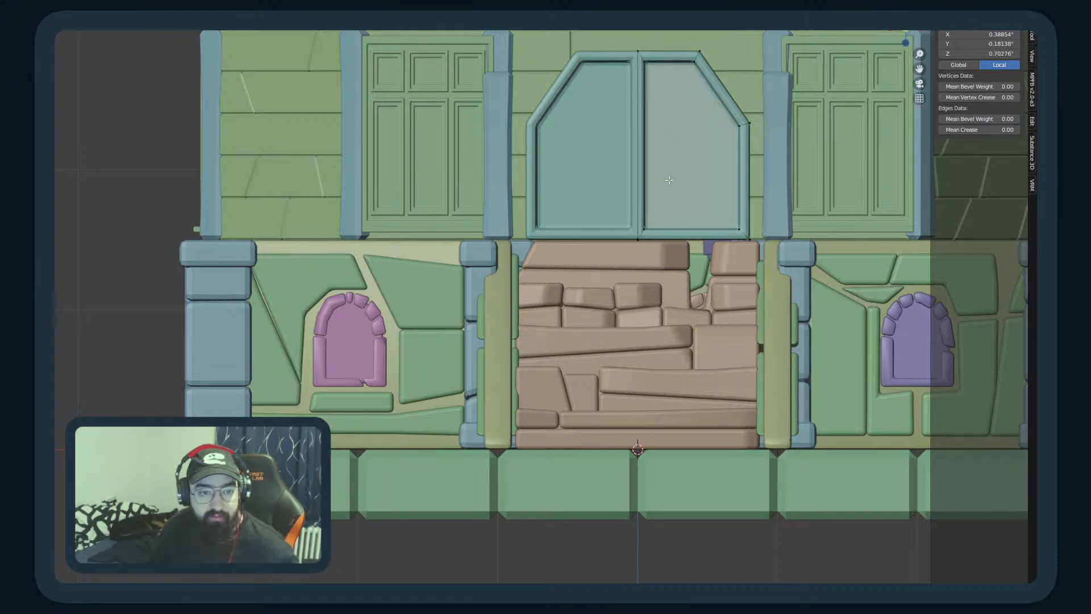
ctrl+drag(666, 87, 668, 235)
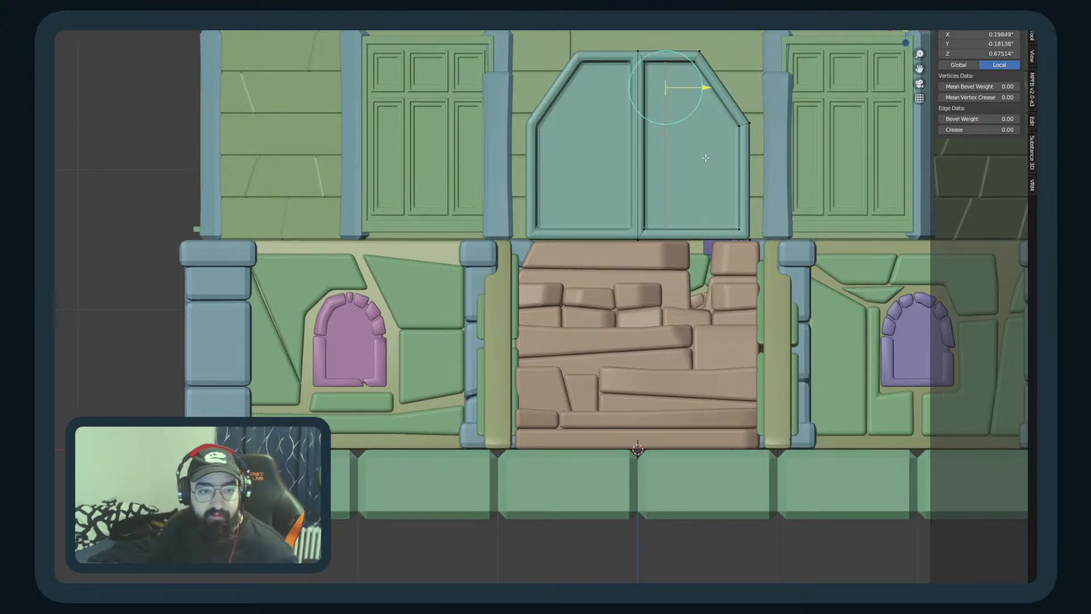
click(706, 125)
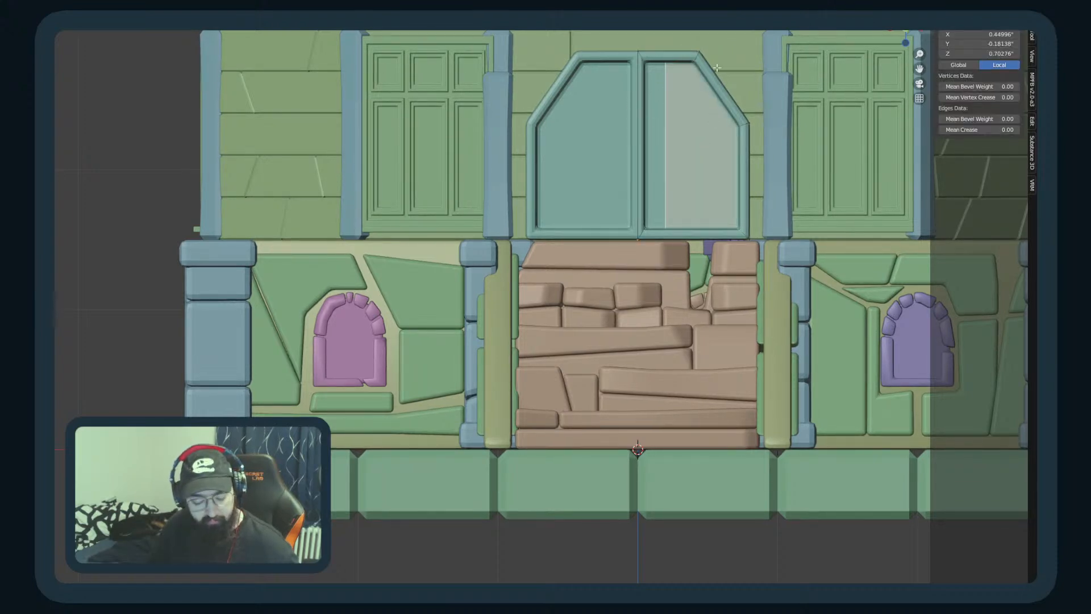
ctrl+drag(685, 102, 690, 200)
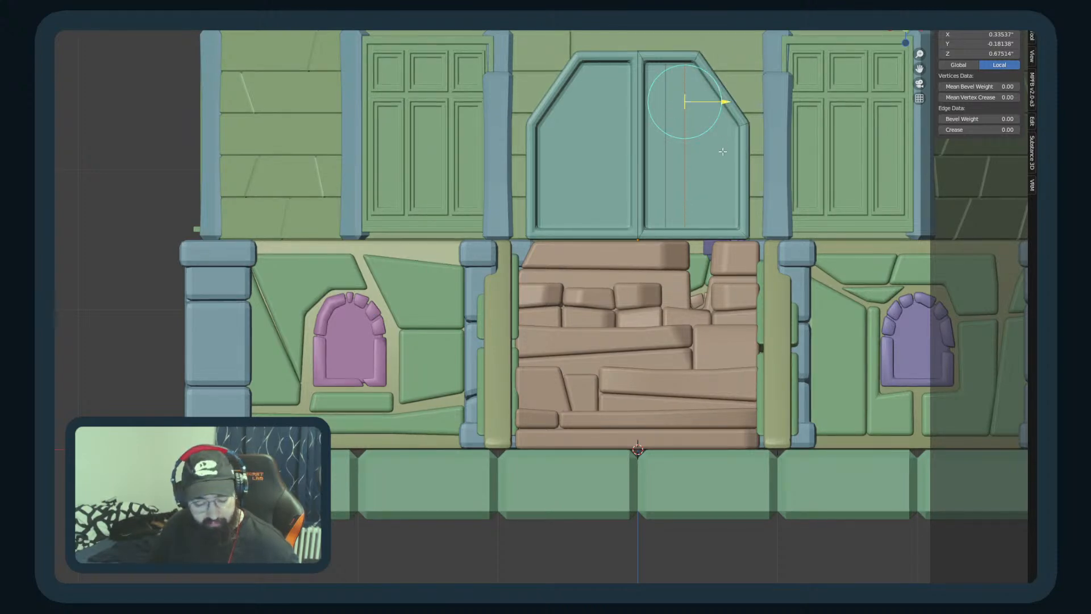
click(727, 122)
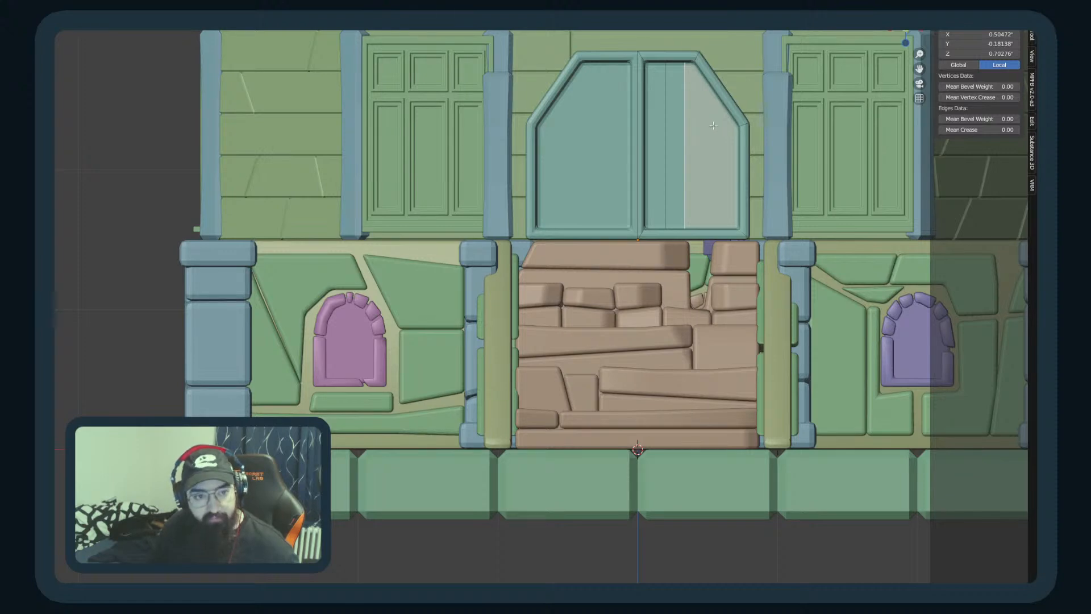
mouse_move(710, 125)
ctrl+mouse_down()
mouse_move(710, 214)
mouse_move(705, 202)
ctrl+mouse_up()
key(w)
shift+click(684, 164)
click(686, 162)
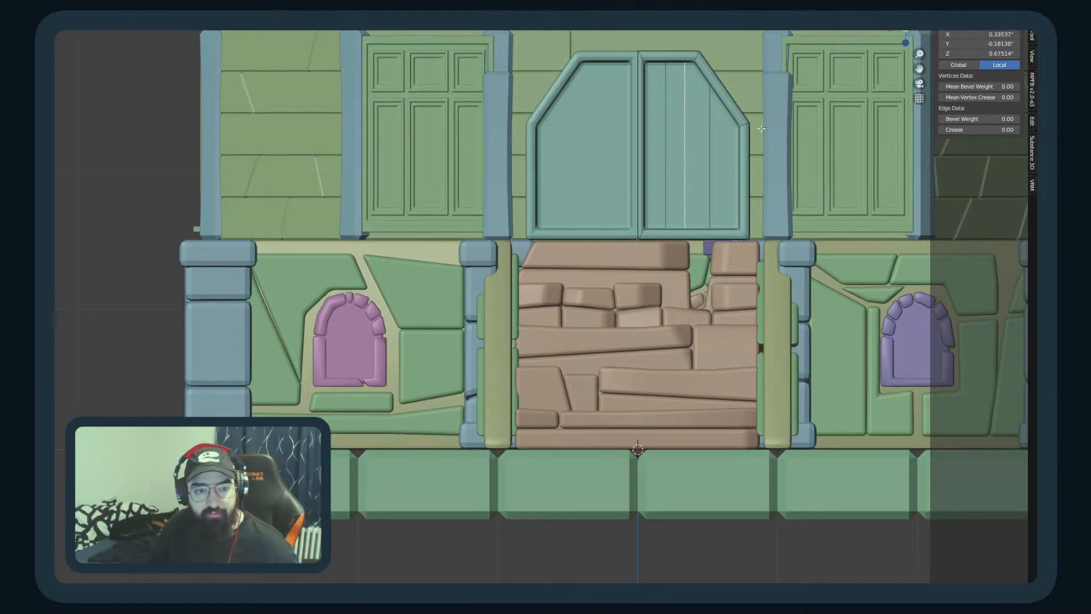
key(g)
key(x)
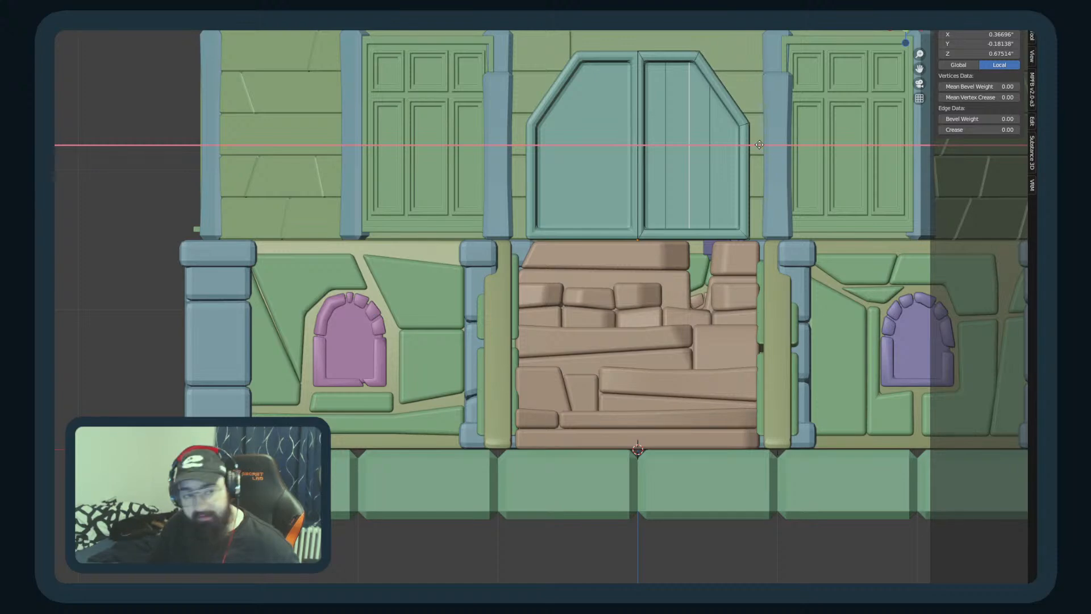
key(Escape)
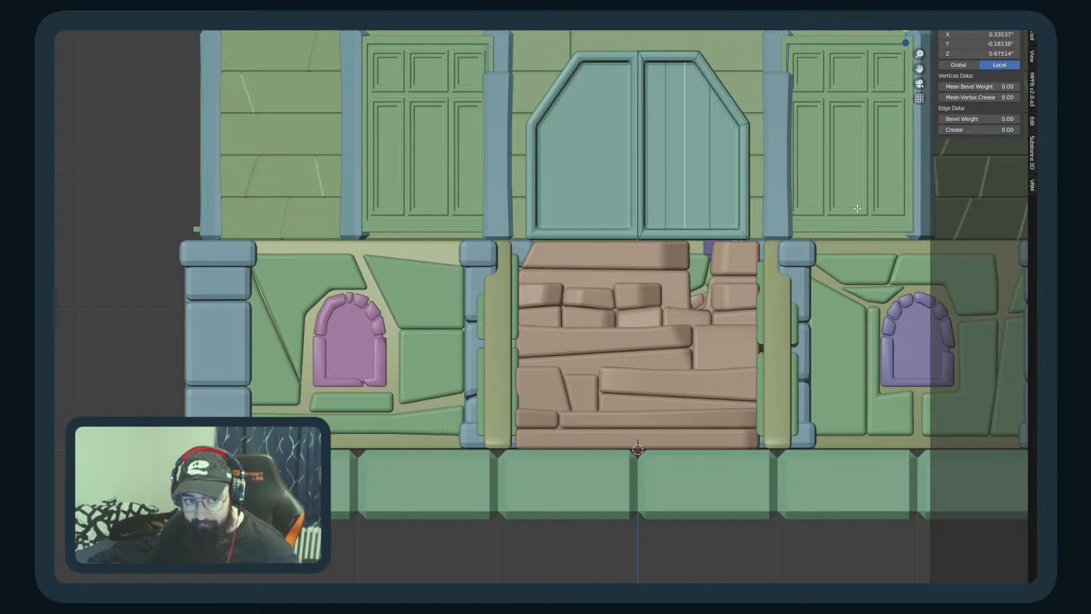
Step: Select the three vertical cut edges on the panel and bevel them into narrow strips between the planks
middle_drag(812, 188, 760, 121)
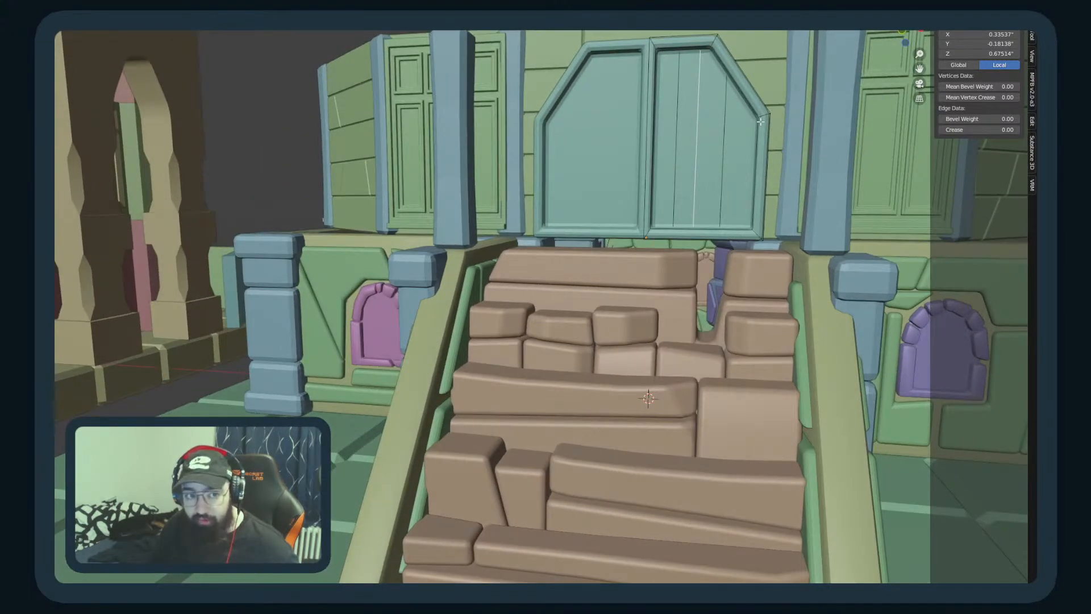
key(alt+a)
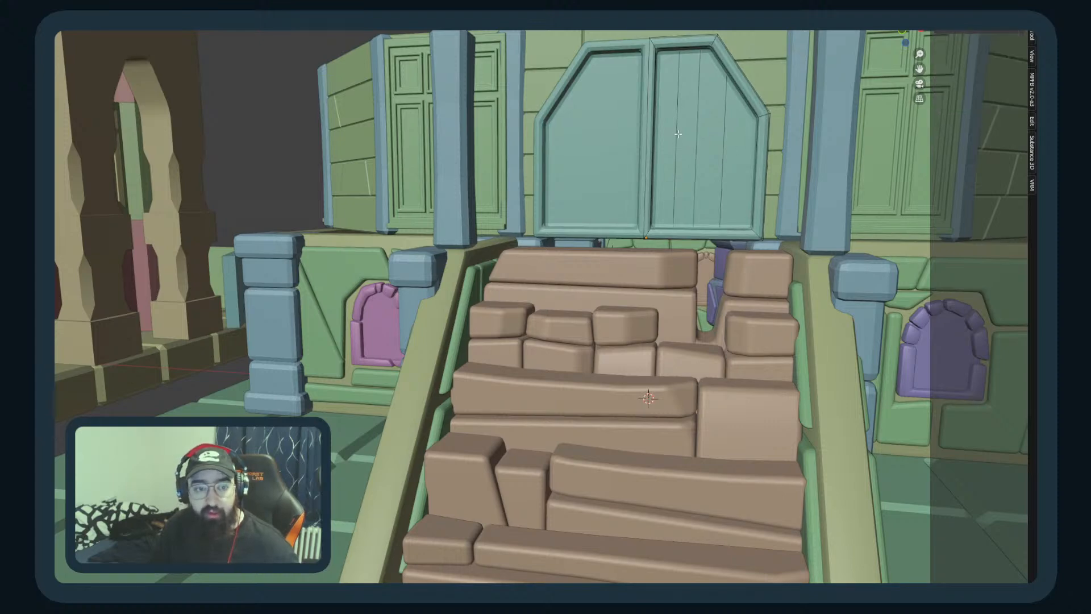
alt+click(678, 132)
alt+shift+click(699, 137)
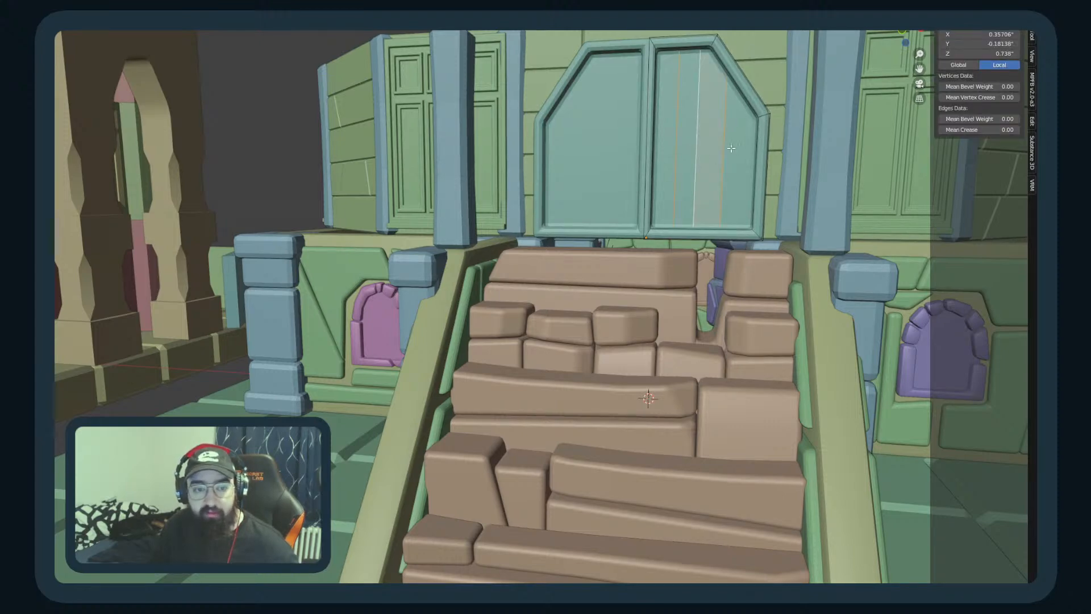
key(ctrl+z)
alt+shift+click(698, 153)
alt+shift+click(725, 156)
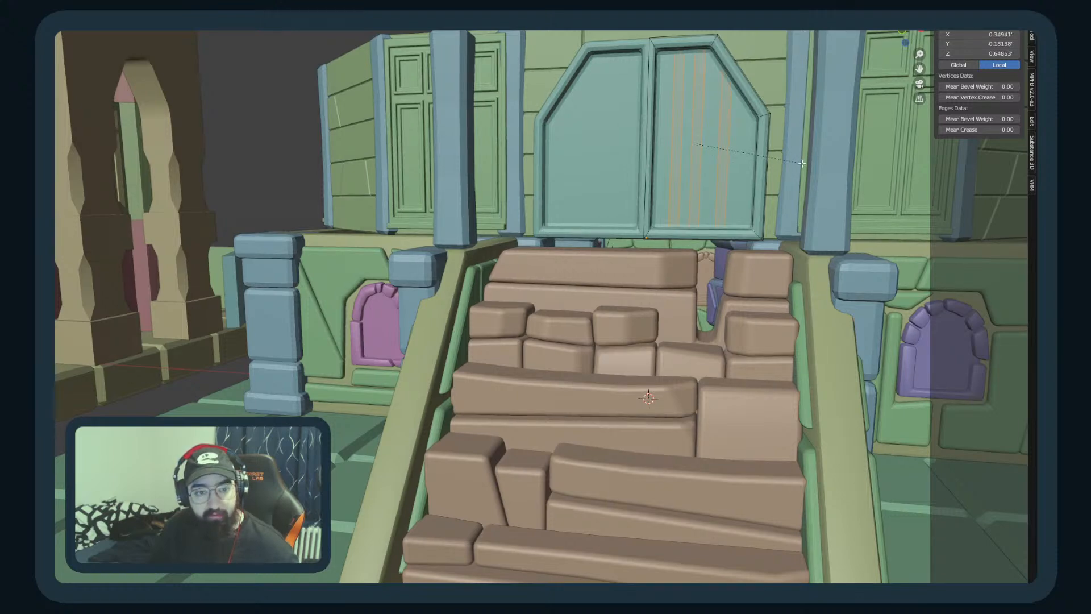
click(758, 159)
Step: Try to offset the narrow strips between the planks along their normal, and check the panel in Object Mode
middle_drag(759, 159, 796, 240)
key(g)
key(z)
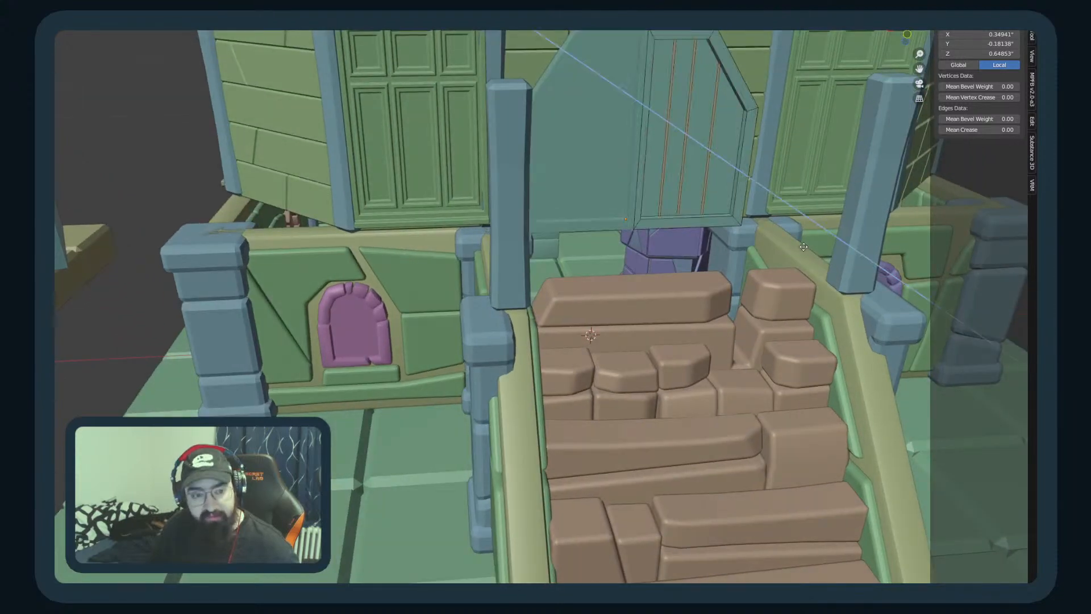
click(764, 216)
key(Tab)
mouse_move(762, 215)
middle_down()
mouse_move(671, 186)
mouse_move(655, 205)
mouse_move(759, 201)
mouse_move(712, 182)
mouse_move(763, 209)
middle_up()
key(Tab)
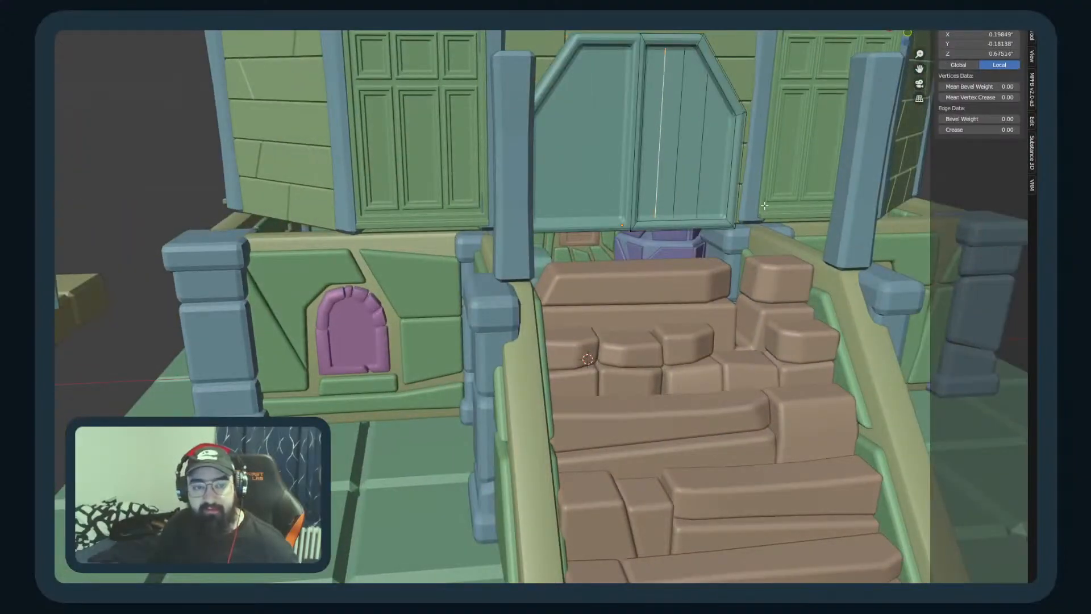
Step: Undo the strip offset, the bevels and the vertical cuts, back to the single recessed panel face
key(ctrl+z)
key(ctrl+z)
key(ctrl+z)
key(ctrl+z)
key(ctrl+z)
key(ctrl+z)
key(ctrl+z)
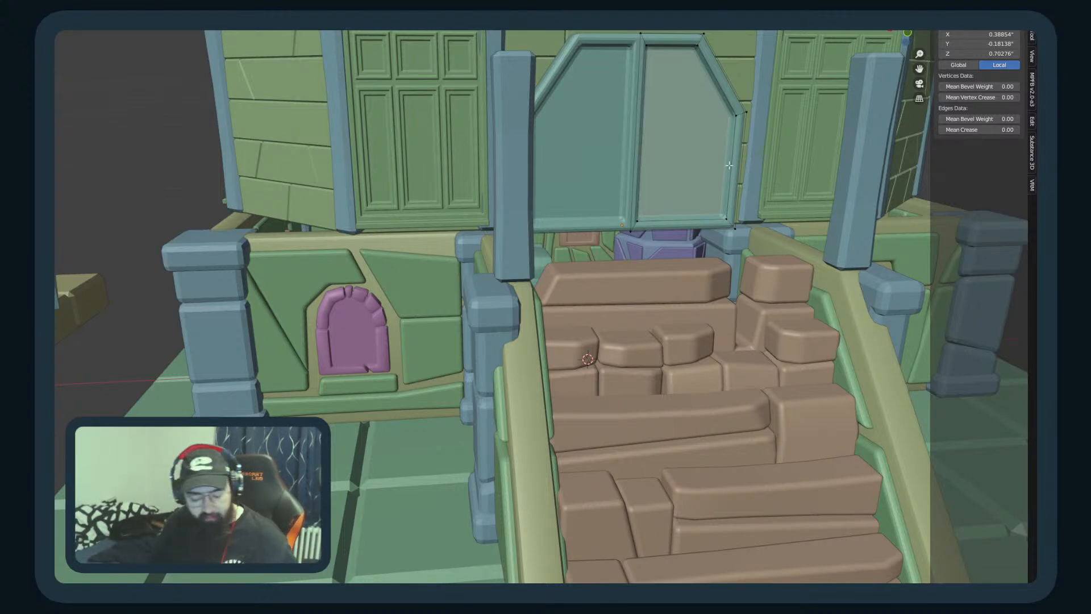
Step: Open Google Chrome and move its window out of the modelling view to another screen
key(super)
key(Return)
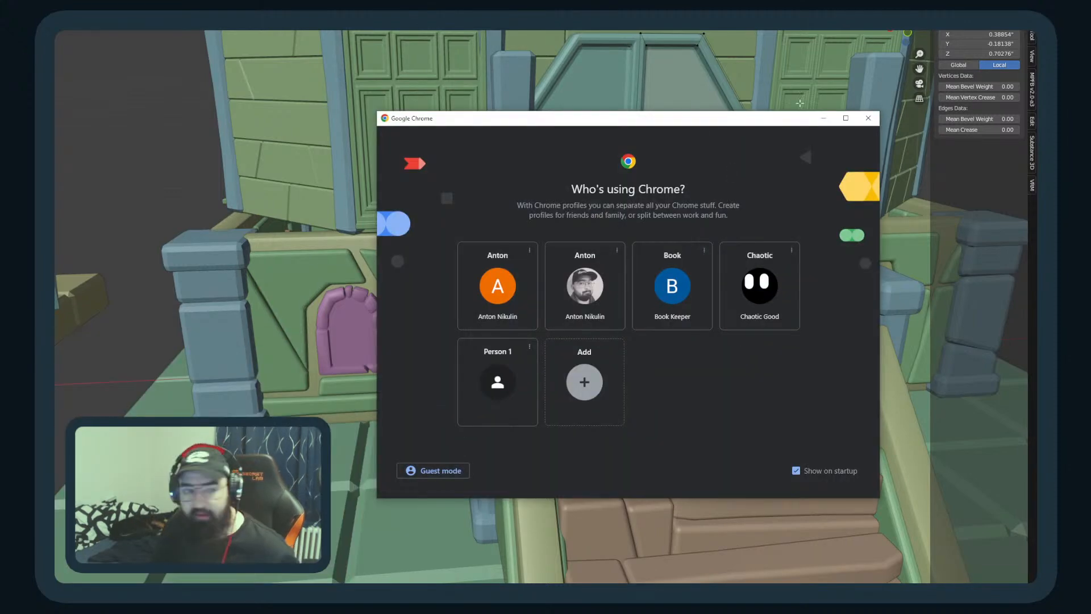
drag(692, 121, 1036, 129)
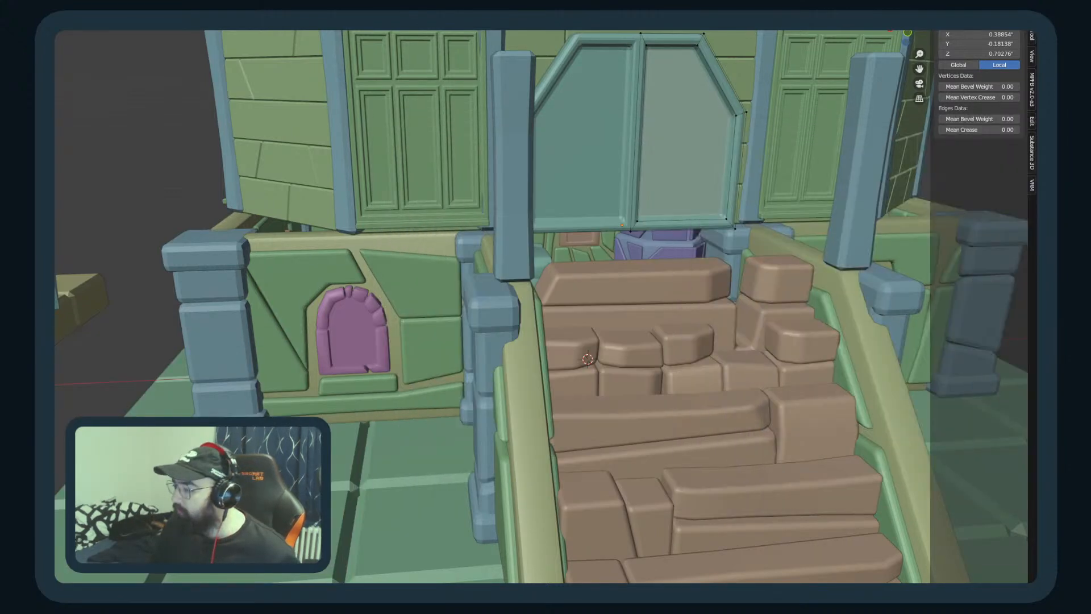
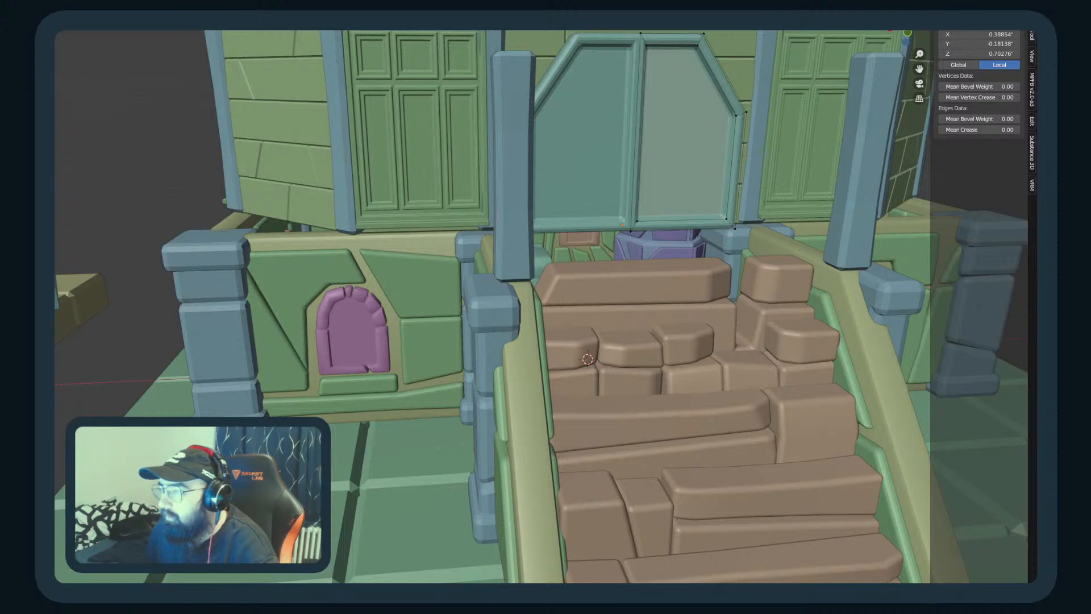
drag(56, 122, 409, 73)
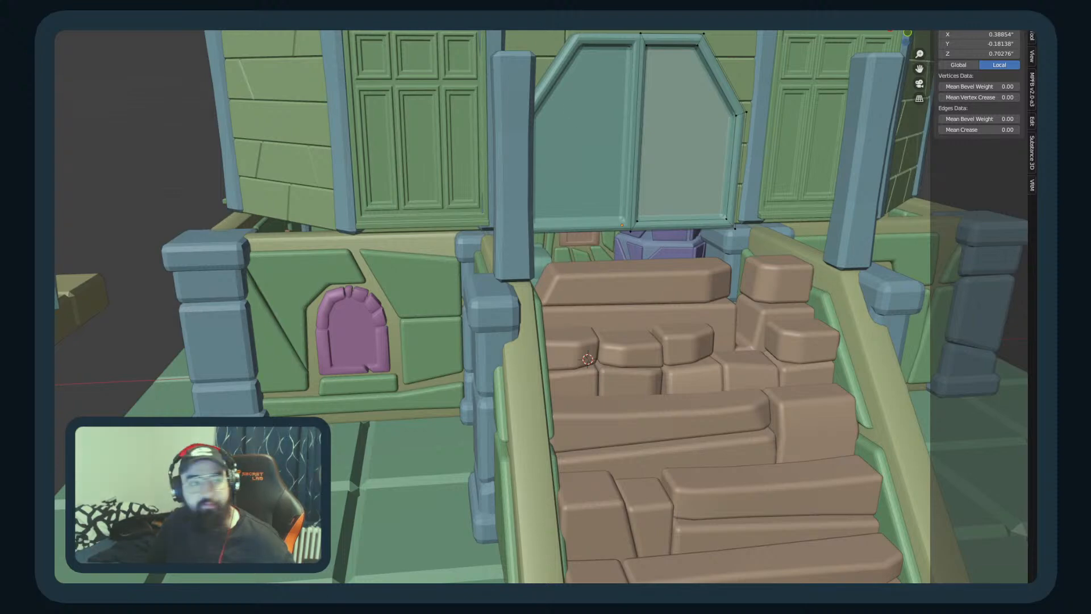
Step: Raise the panel's outer upper corner along Z to about 1.06 inches for a shallower chamfer
middle_drag(750, 171, 564, 240)
key(Tab)
key(Tab)
alt+click(644, 263)
middle_drag(643, 262, 711, 264)
key(g)
key(z)
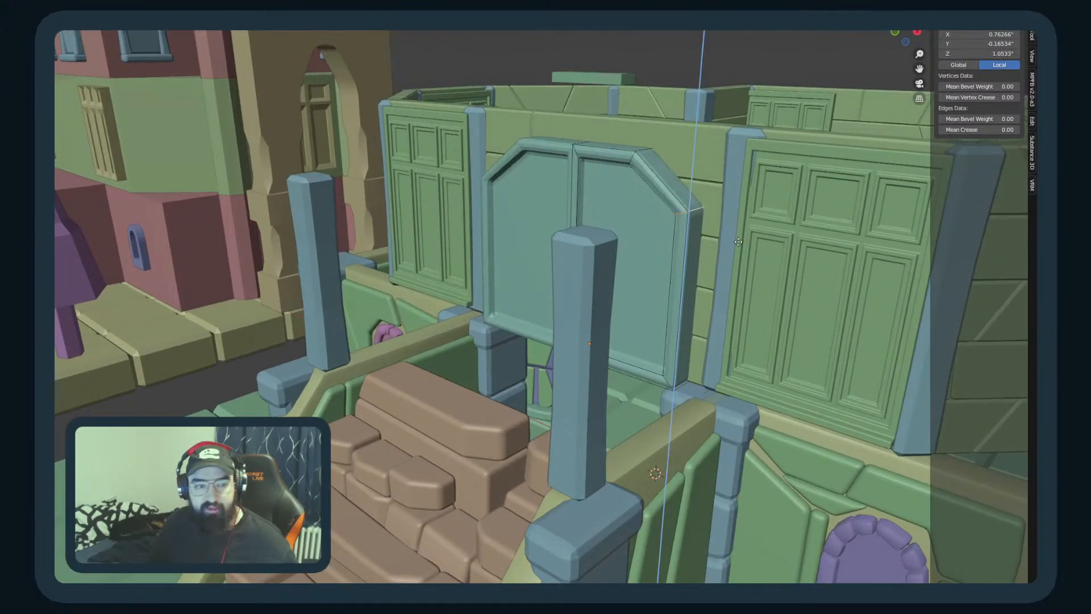
click(739, 242)
middle_drag(738, 241, 695, 162)
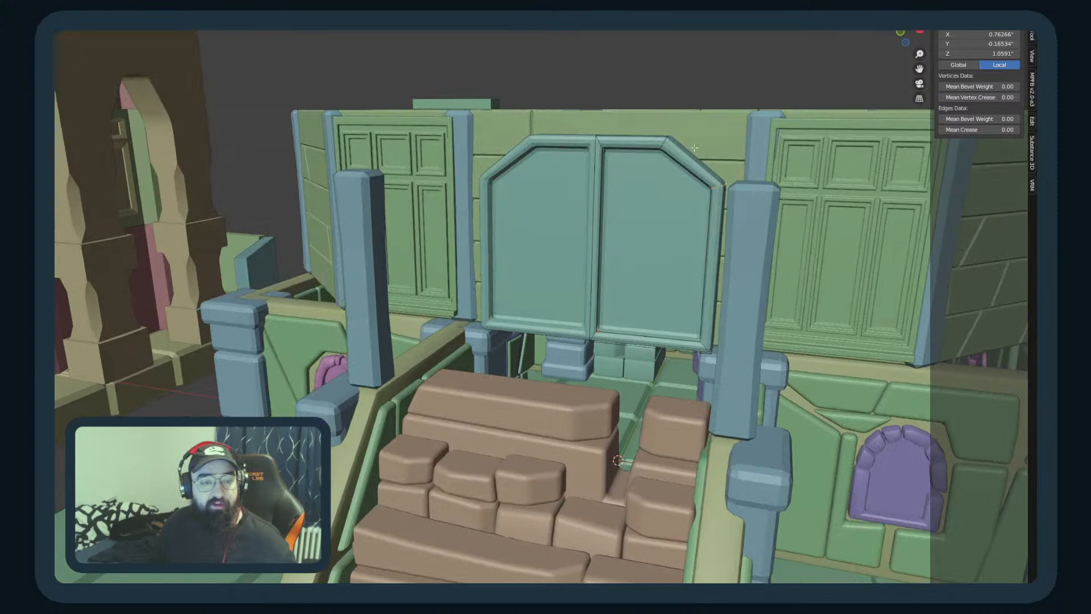
Step: Bevel the panel's inner top corner into a rounded arch, and raise the outer upper corner slightly along Z
click(666, 146)
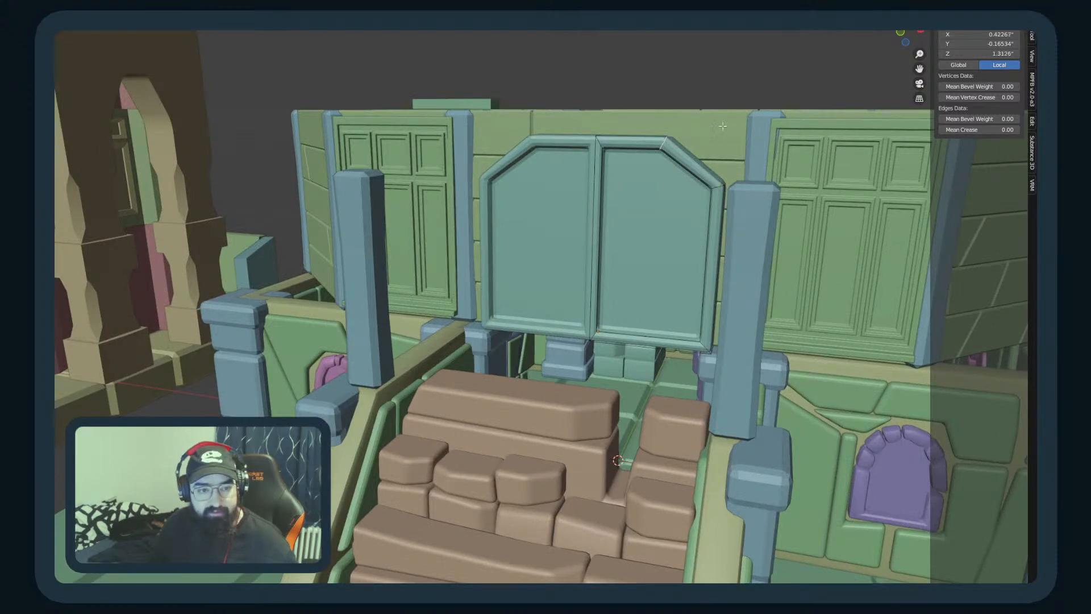
key(ctrl+b)
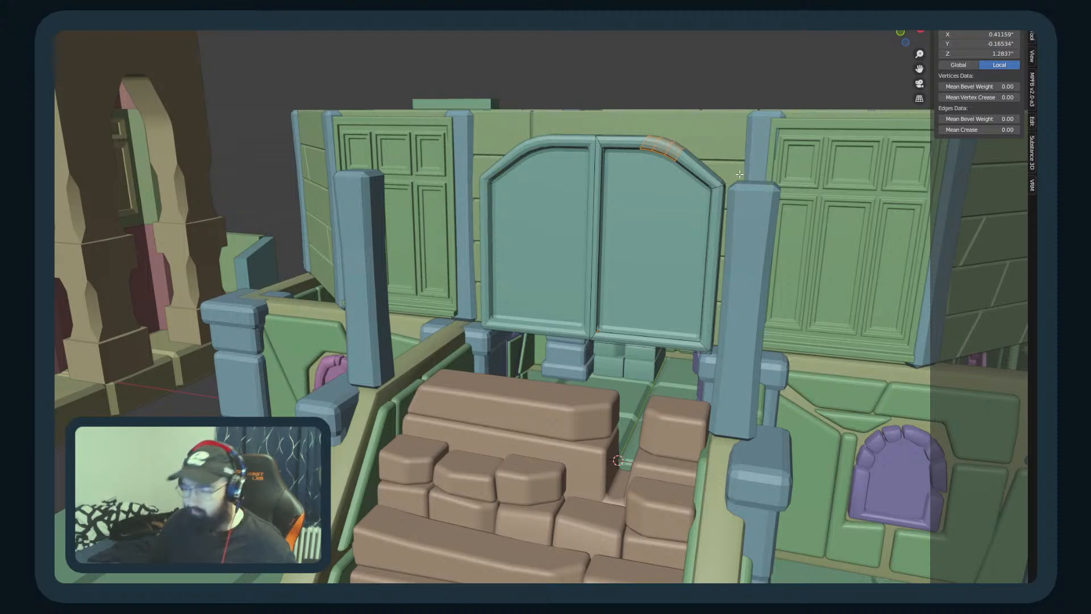
click(726, 188)
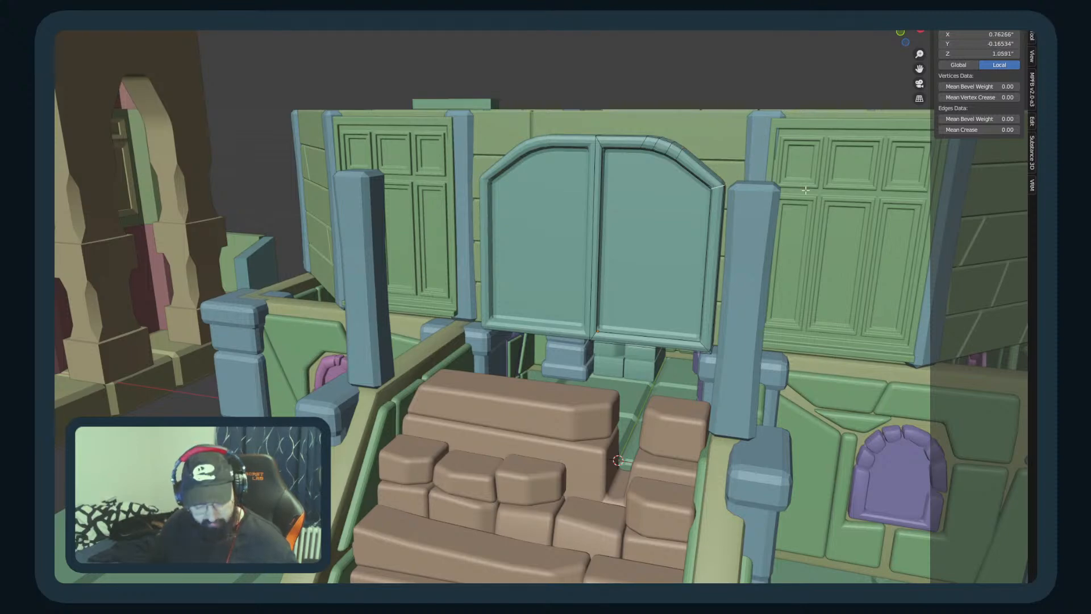
key(g)
key(z)
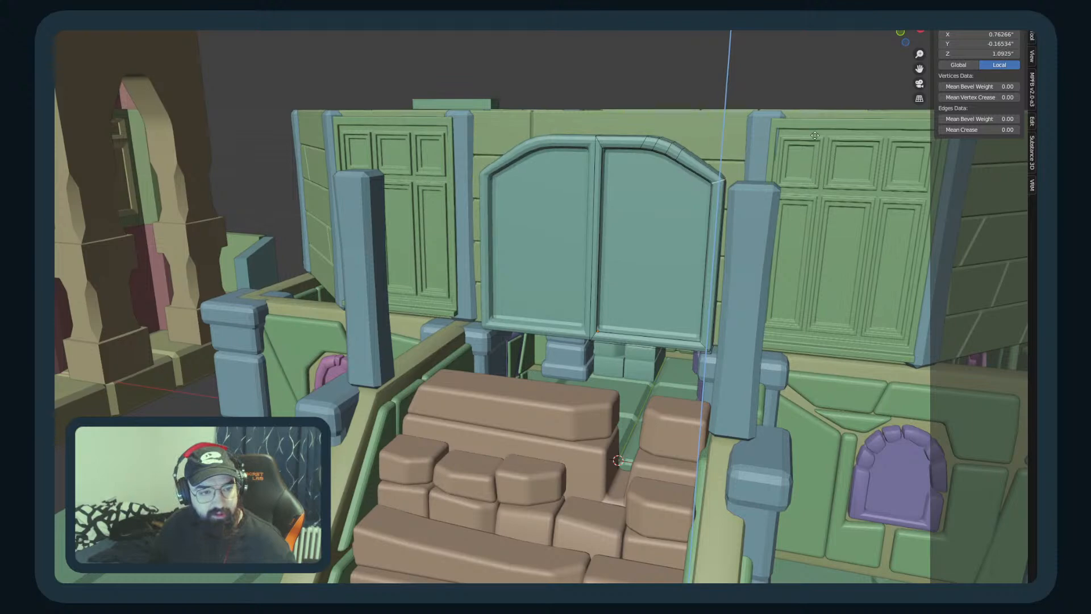
click(804, 156)
key(Tab)
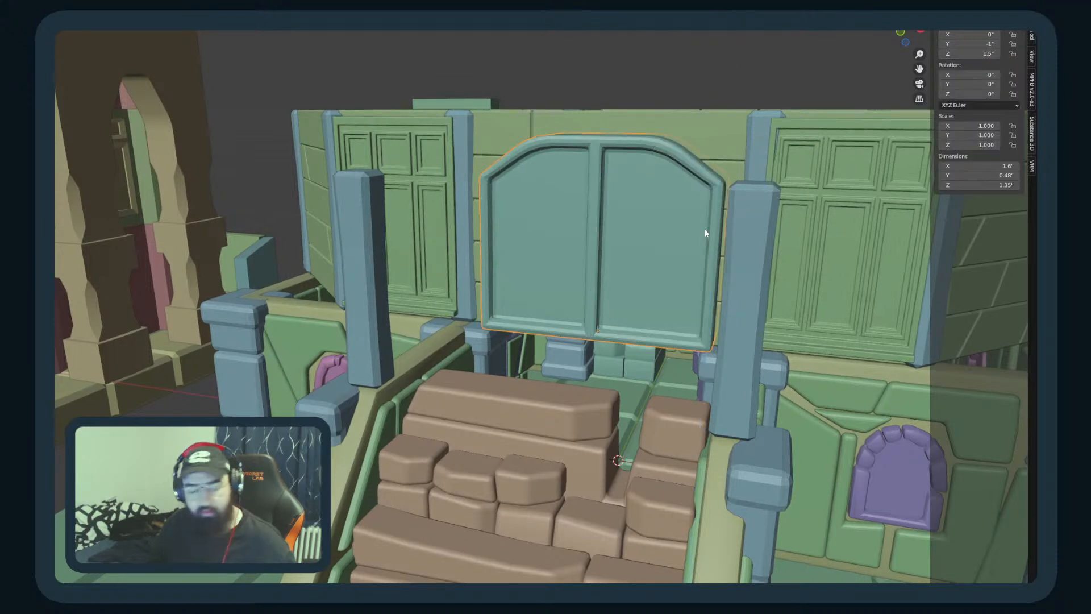
middle_drag(713, 217, 711, 235)
key(Tab)
key(alt+a)
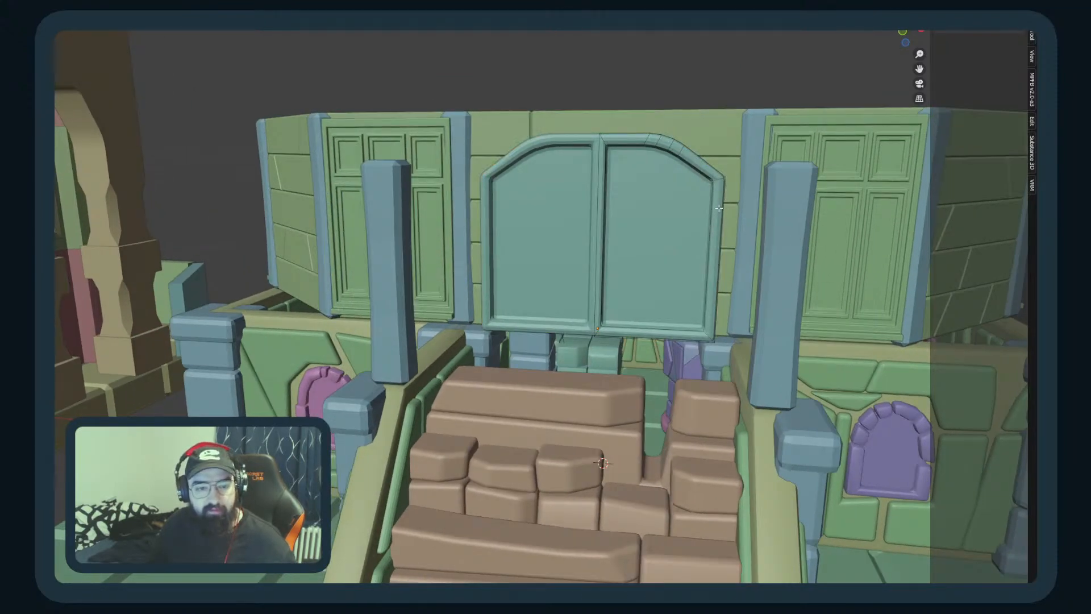
key(a)
key(s)
key(x)
right_click(825, 265)
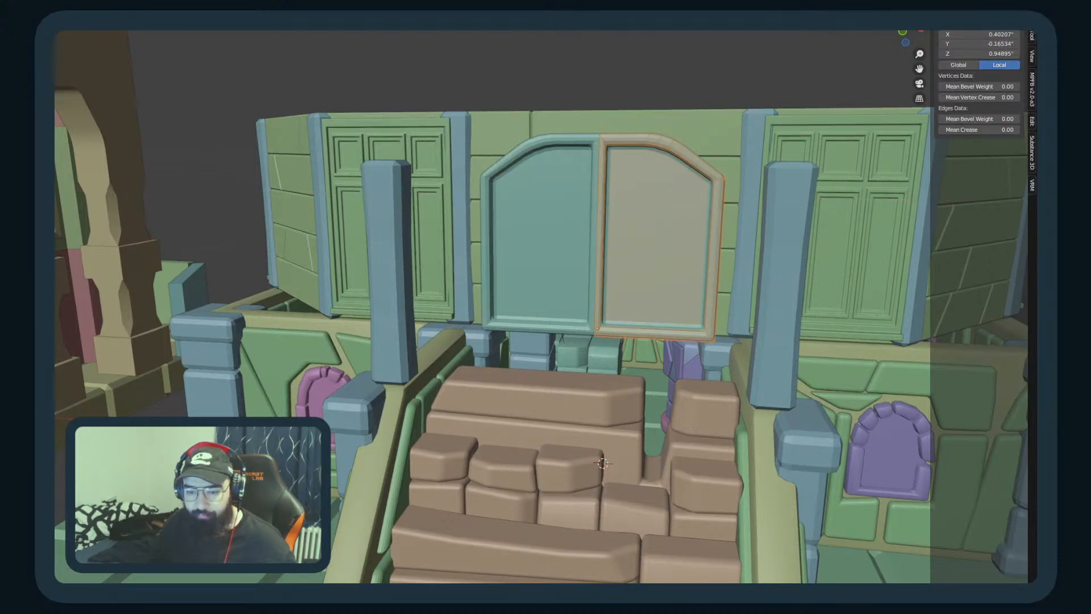
Step: Move the panel's outer side faces inward along X to make the mirrored panel 1.44 inches wide
middle_drag(628, 321, 567, 343)
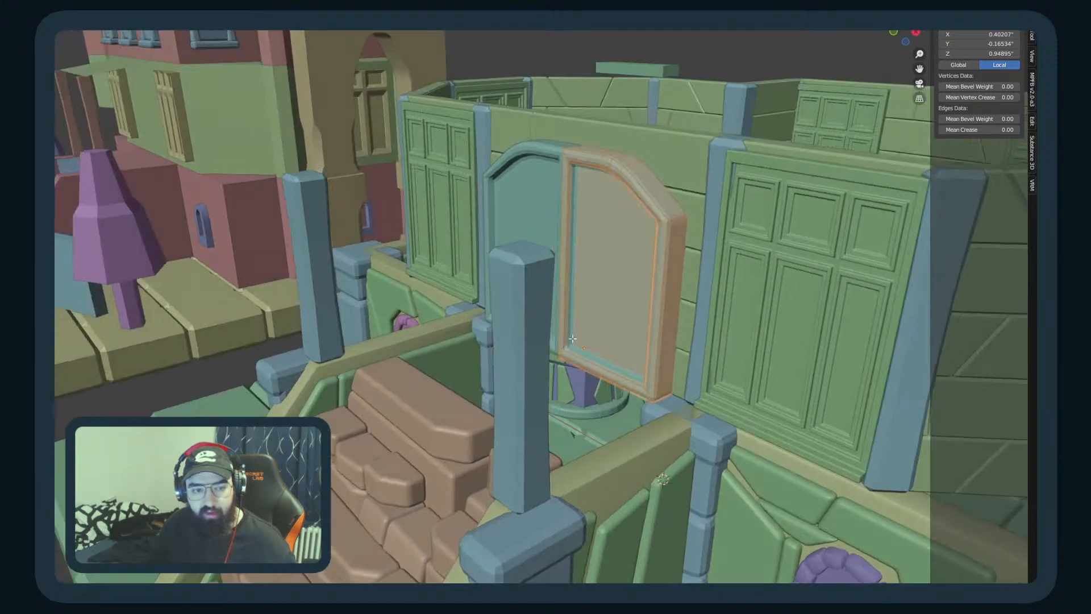
key(2)
click(671, 221)
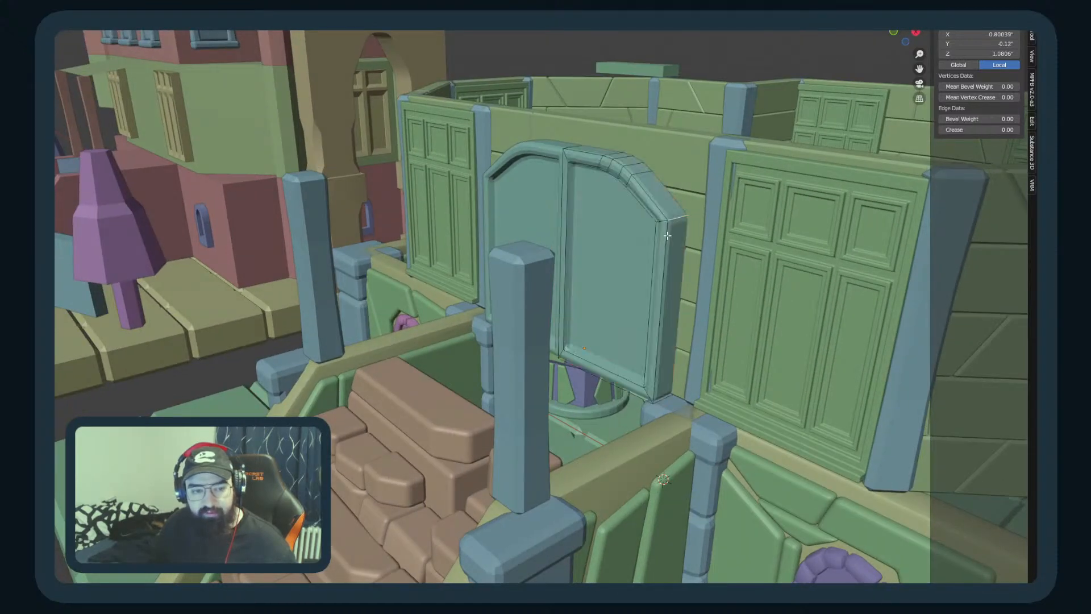
key(3)
alt+click(653, 291)
middle_drag(770, 318, 813, 313)
key(g)
key(x)
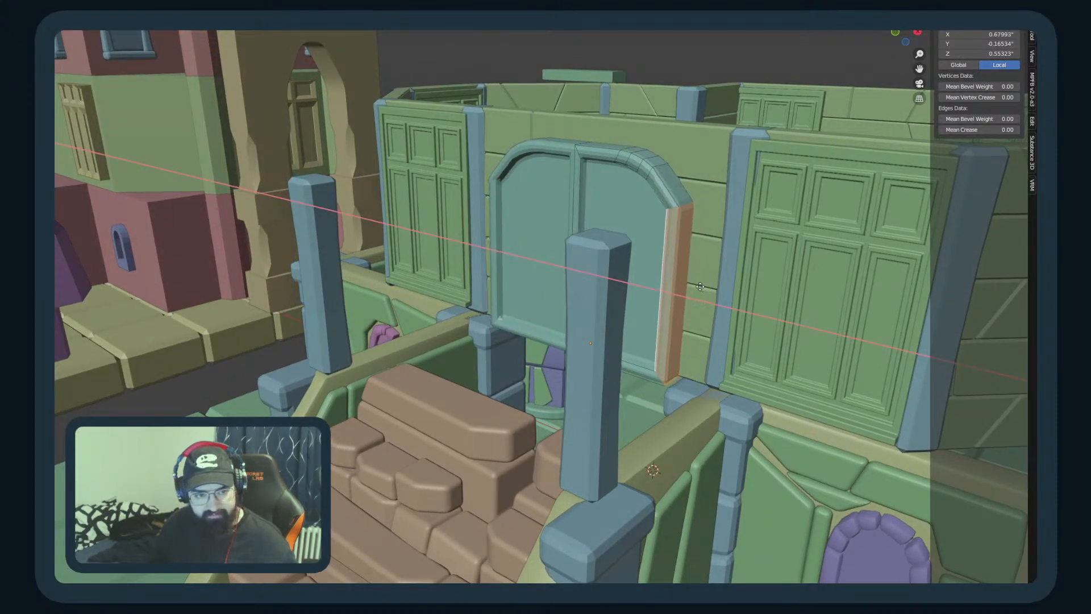
click(698, 289)
key(Tab)
middle_drag(695, 291, 753, 288)
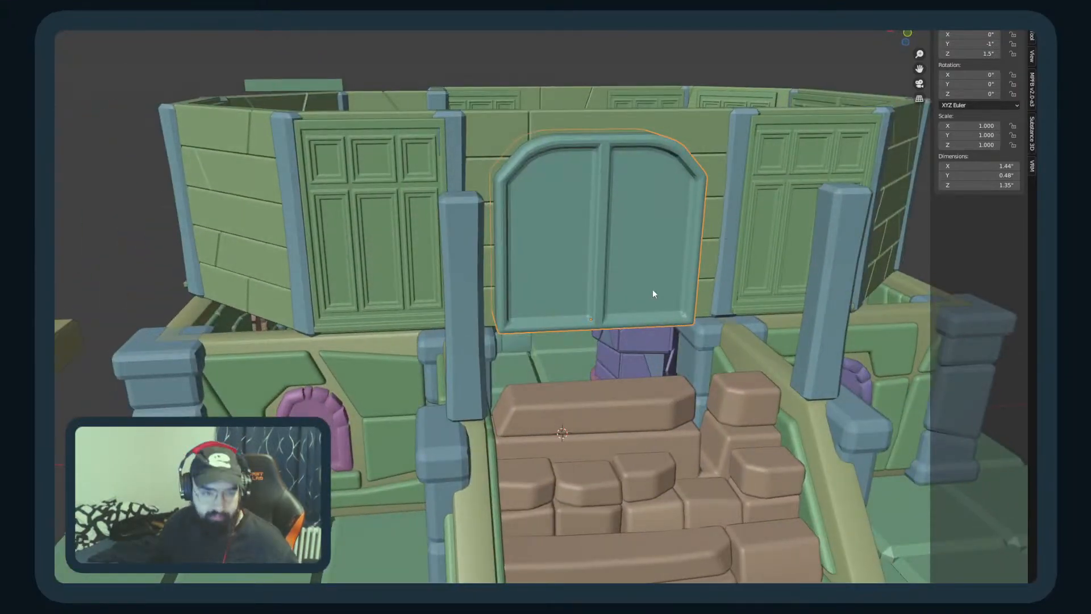
Step: Apply smooth shading to the arched panel in Object Mode
middle_drag(644, 269, 594, 255)
right_click(581, 186)
click(576, 195)
middle_drag(564, 204, 579, 234)
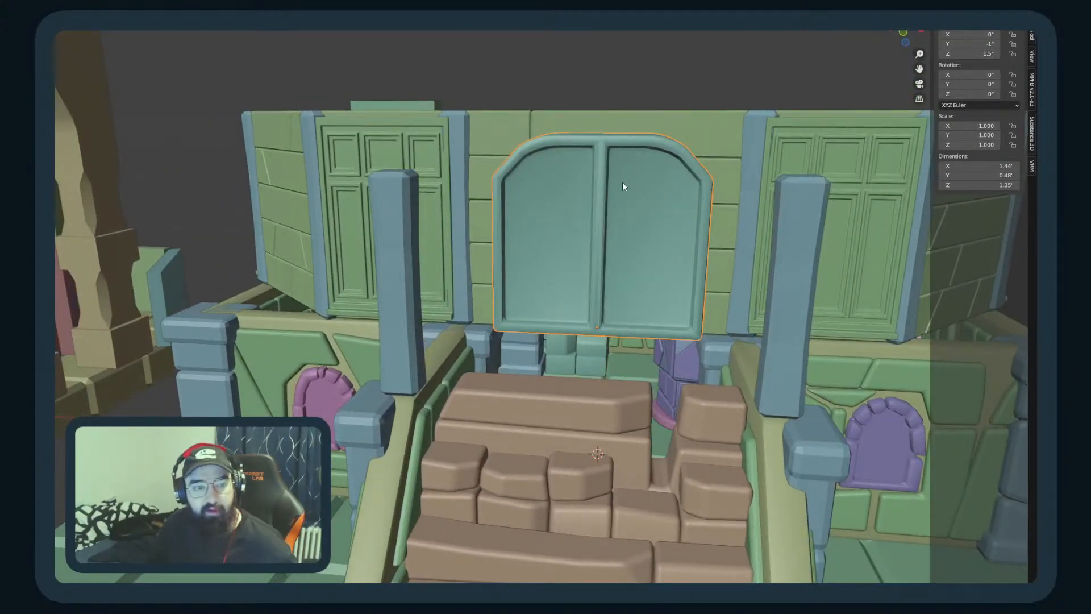
Step: Inset the recessed face of the mirrored panel half, leaving a border inside its arched frame
key(Tab)
click(645, 223)
middle_drag(645, 222, 690, 235)
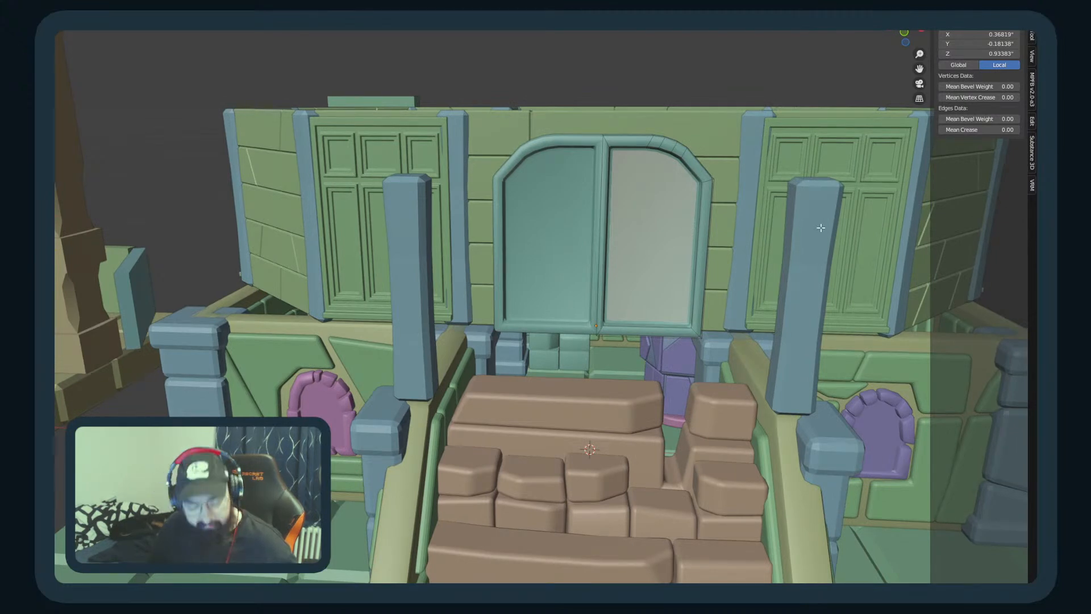
key(i)
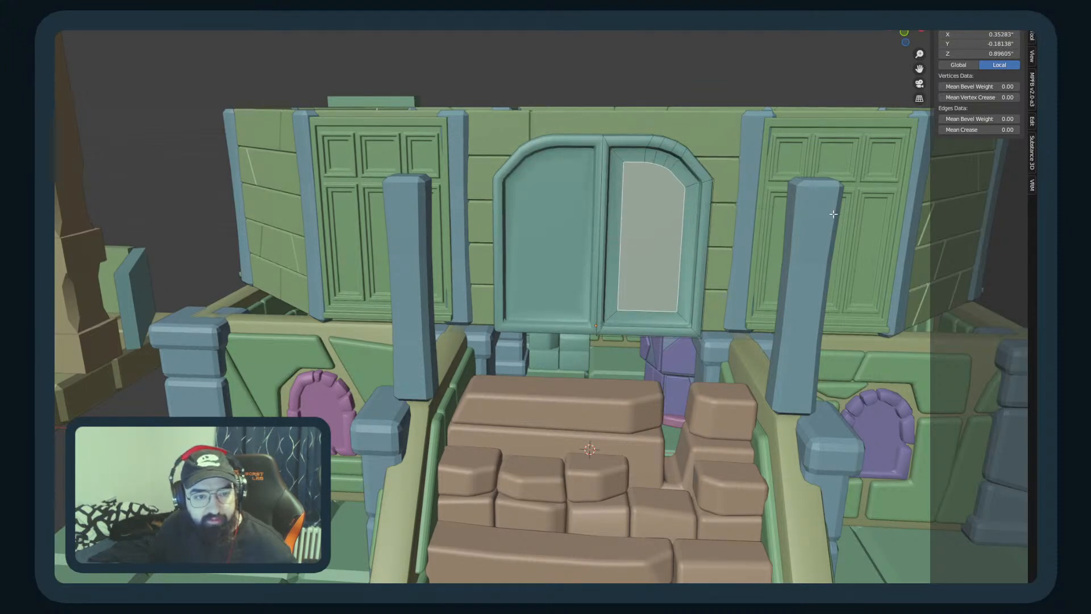
Step: Select the arched border faces around the inset face, and try insetting and extruding them
click(631, 157)
ctrl+shift+click(689, 174)
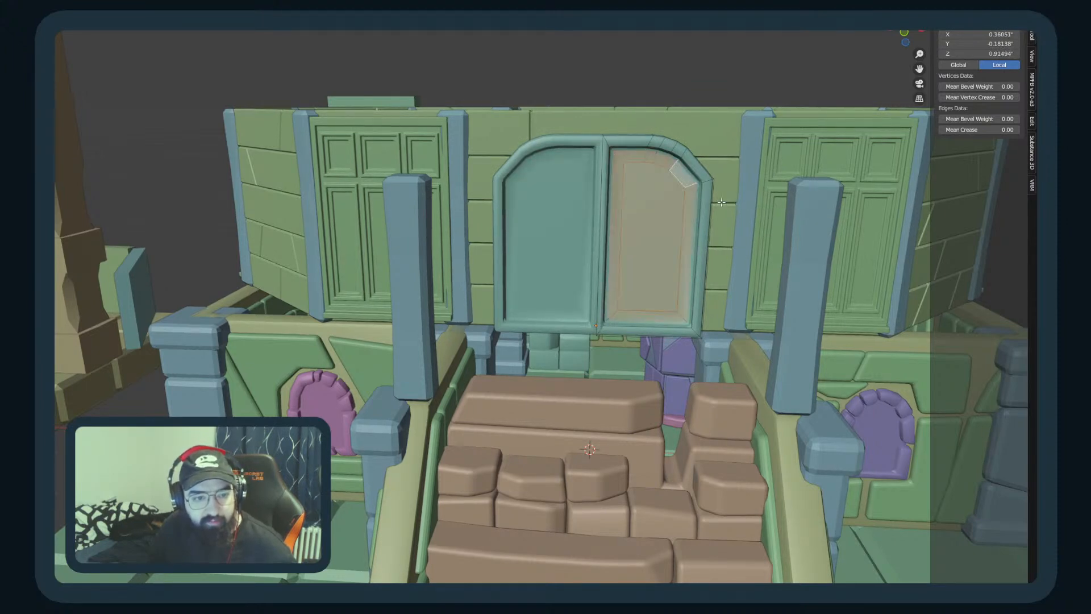
click(626, 157)
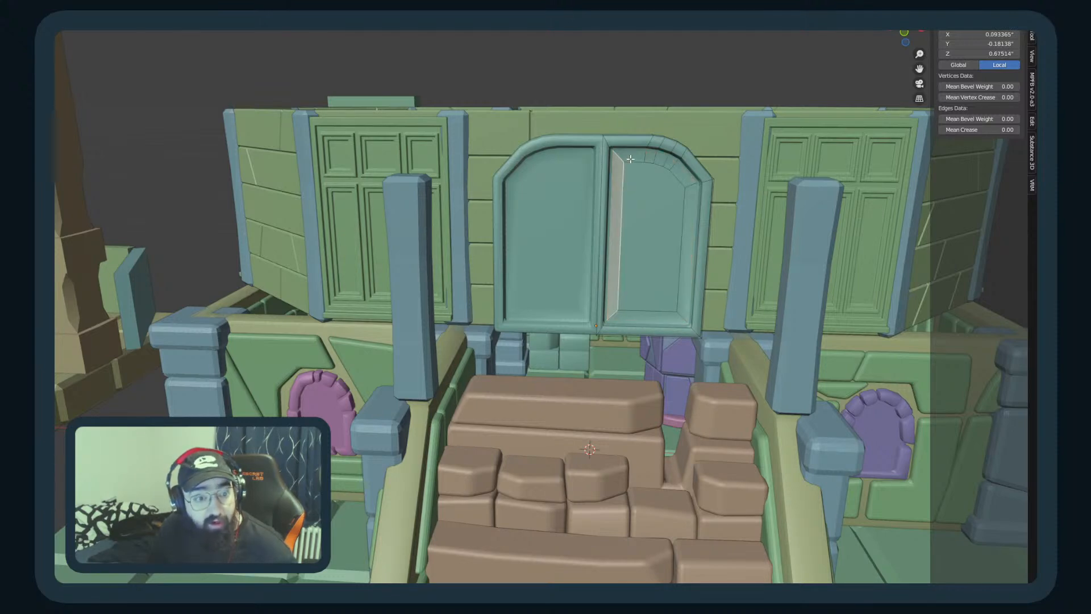
shift+click(668, 163)
shift+click(683, 174)
middle_drag(806, 214, 670, 266)
key(i)
click(780, 203)
key(e)
click(793, 224)
key(Tab)
Step: Undo the extrusion, inset and selection of the arched border faces, back to the single inset face
key(ctrl+z)
key(ctrl+z)
key(ctrl+z)
key(ctrl+z)
key(ctrl+z)
key(ctrl+z)
key(ctrl+z)
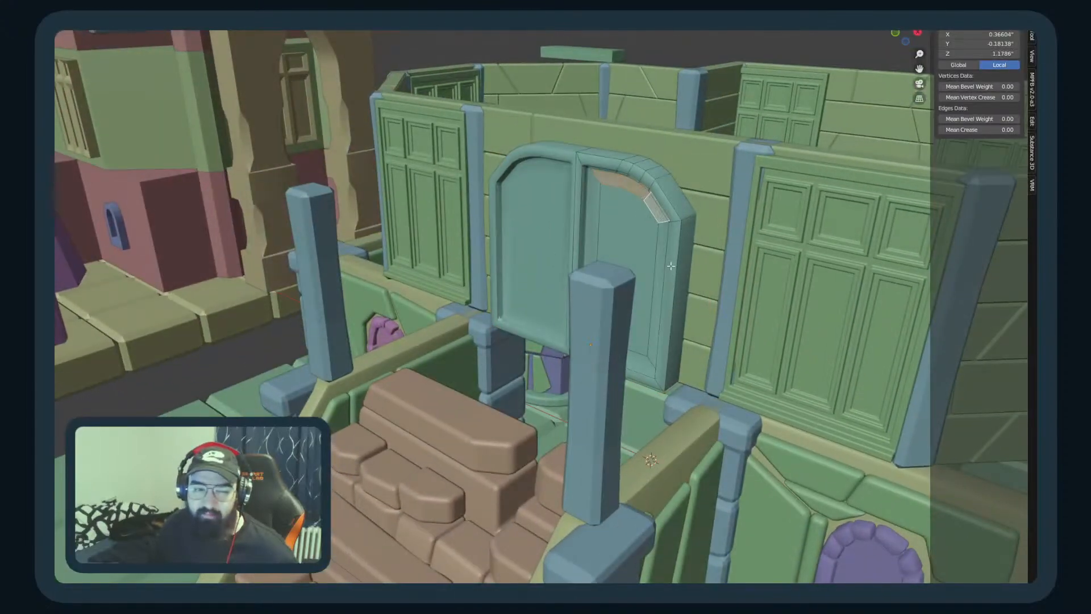
key(ctrl+z)
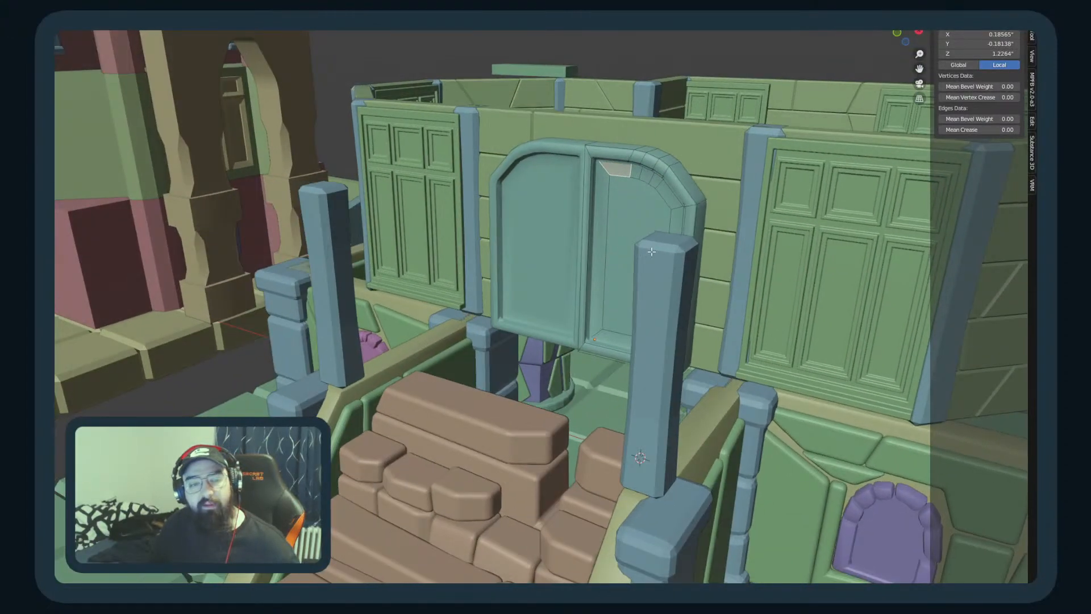
Step: Inset the inner panel face a second time to create a narrow ring around it
middle_drag(665, 262, 790, 239)
click(620, 236)
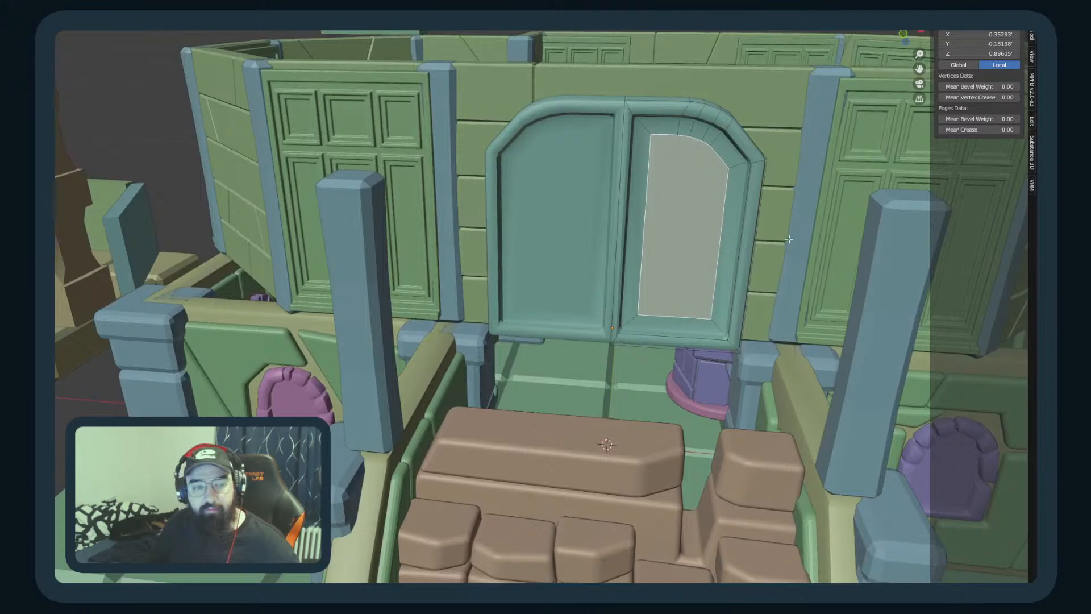
key(i)
click(787, 231)
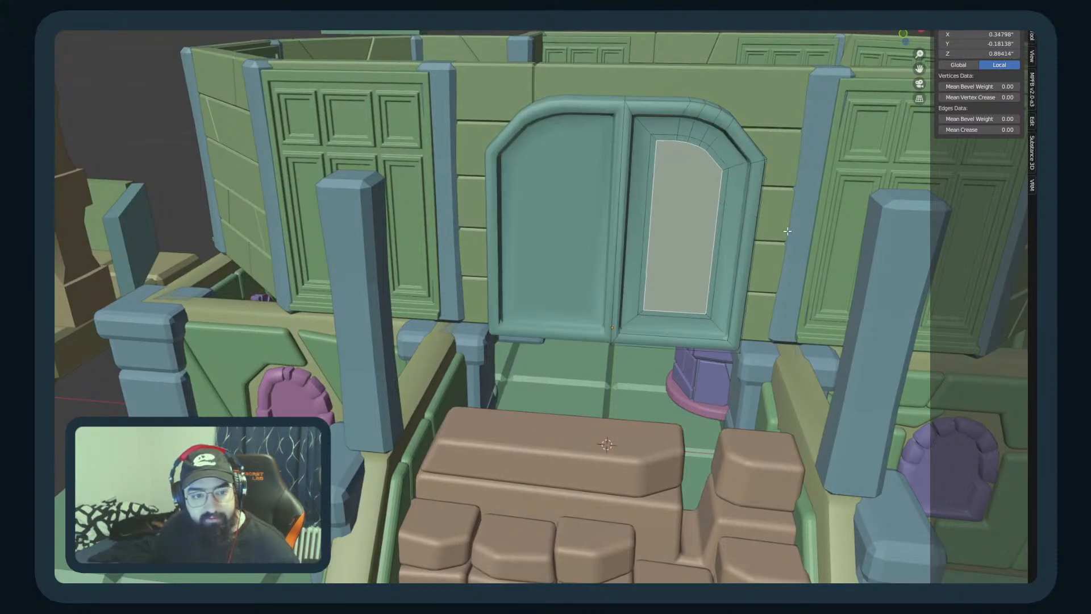
Step: Select the narrow ring around the inner face and move it forward along its normal into a raised moulding
alt+click(652, 141)
alt+click(656, 138)
middle_drag(656, 139, 742, 222)
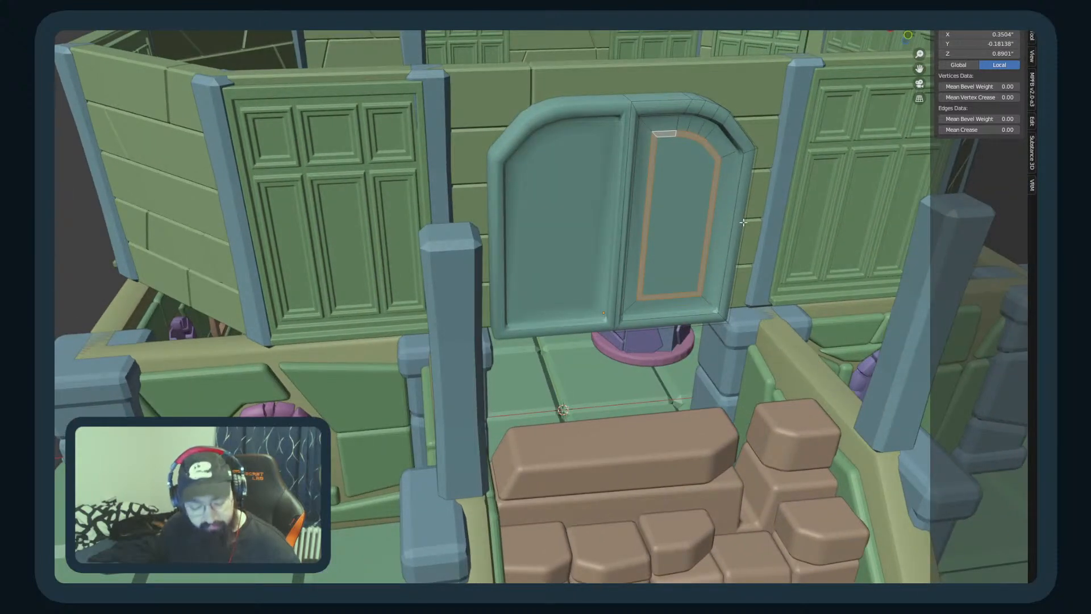
key(g)
key(z)
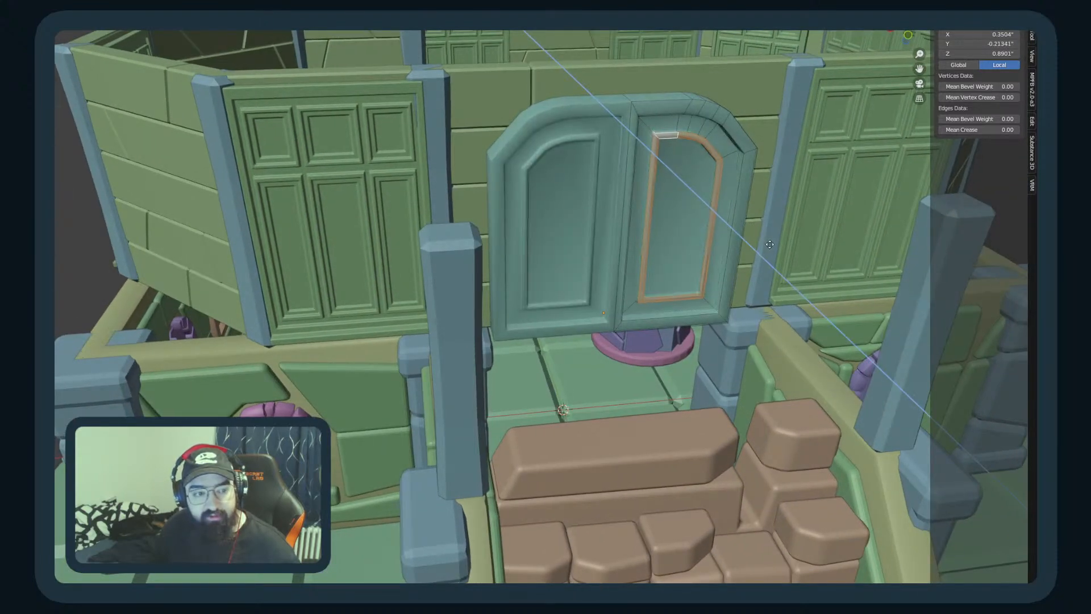
click(785, 259)
Step: Move the innermost panel face forward along Y to make the recess inside the raised moulding shallower
middle_drag(784, 259, 658, 252)
scroll(658, 253, up, 3)
click(739, 239)
middle_drag(738, 239, 790, 277)
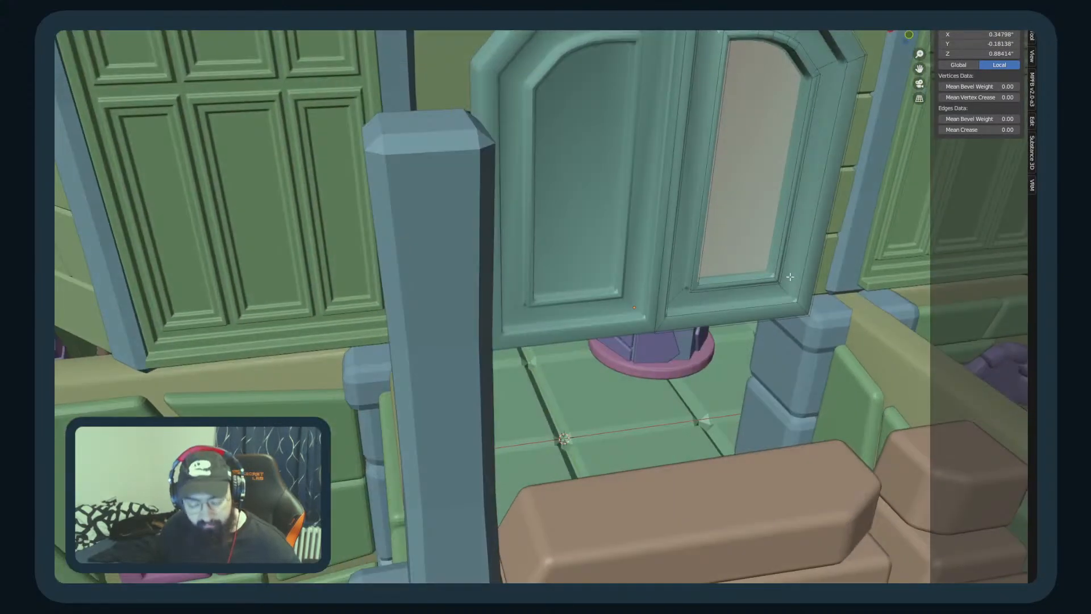
key(g)
key(g)
click(817, 310)
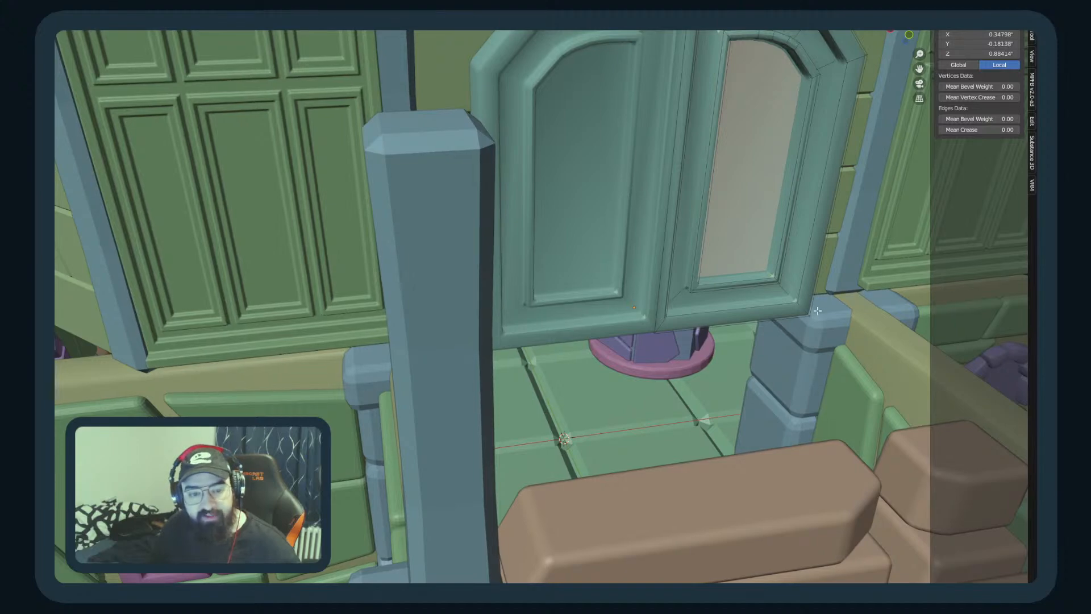
key(g)
key(y)
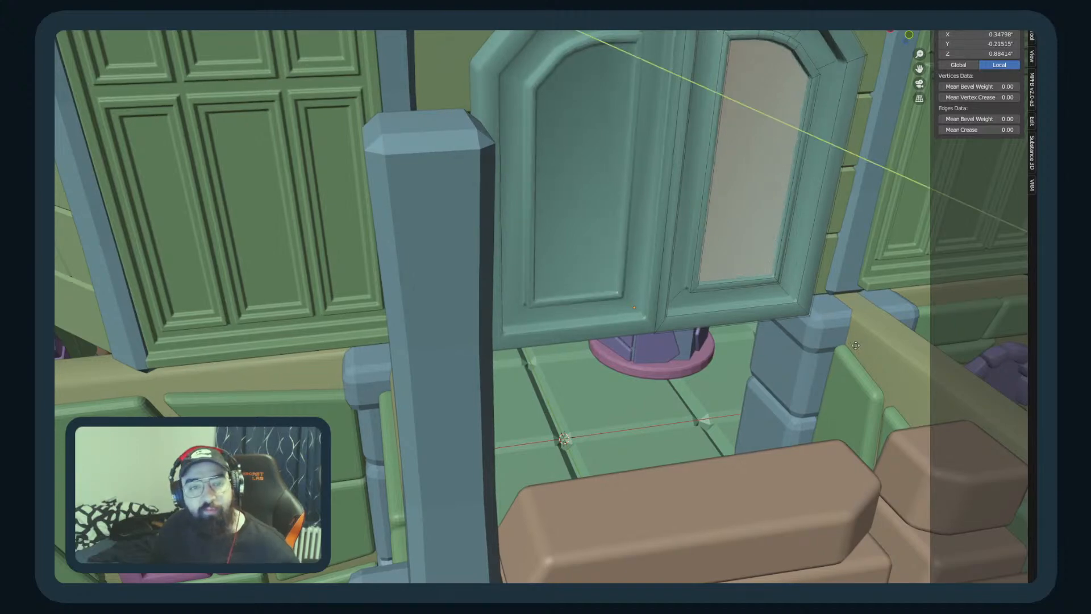
click(841, 340)
Step: Examine the double panel with its raised mouldings in Object Mode from near and far
key(Tab)
scroll(830, 336, down, 3)
middle_drag(830, 335, 599, 234)
middle_drag(636, 258, 641, 264)
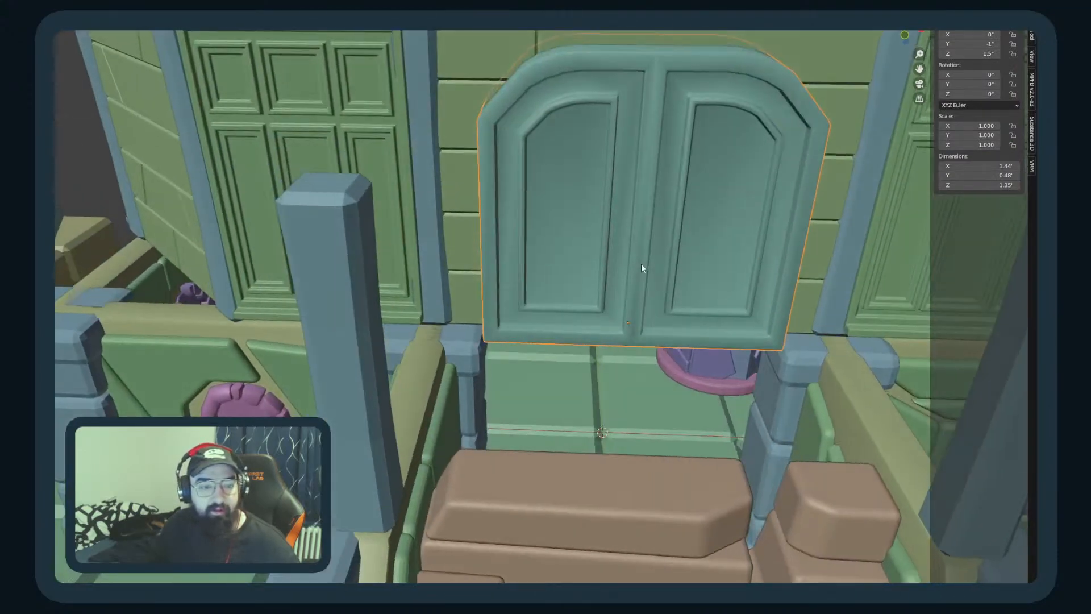
scroll(698, 227, up, 2)
middle_drag(698, 228, 691, 224)
scroll(675, 233, down, 3)
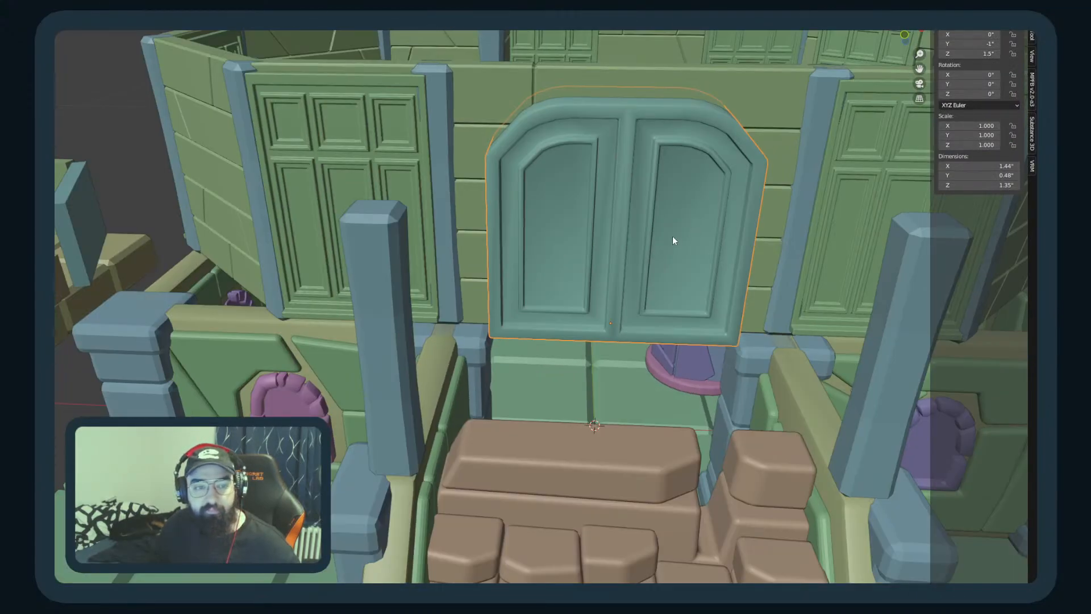
key(Tab)
click(631, 170)
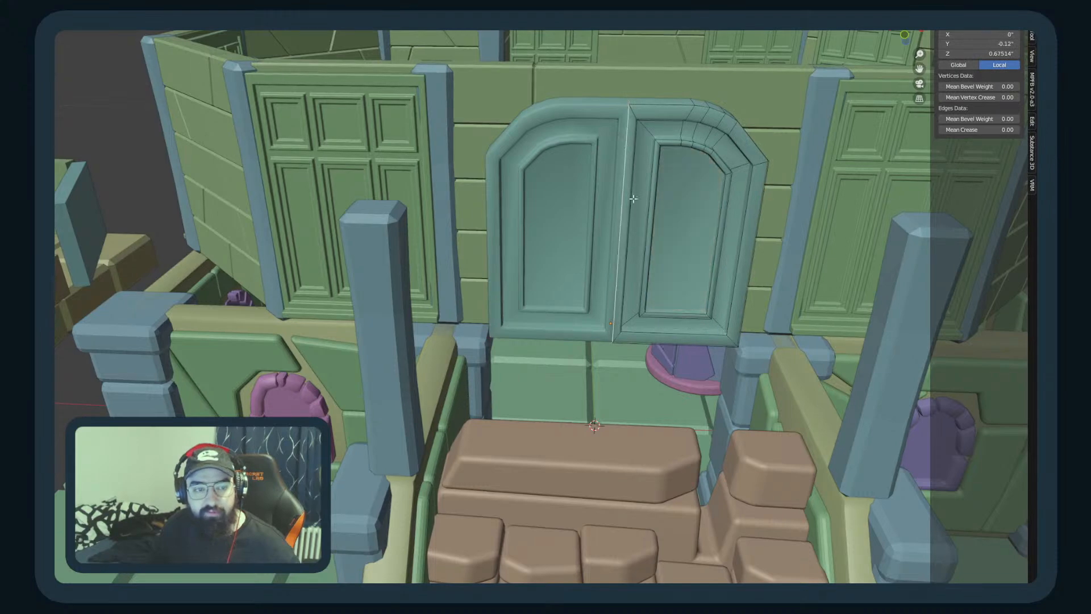
key(g)
right_click(644, 212)
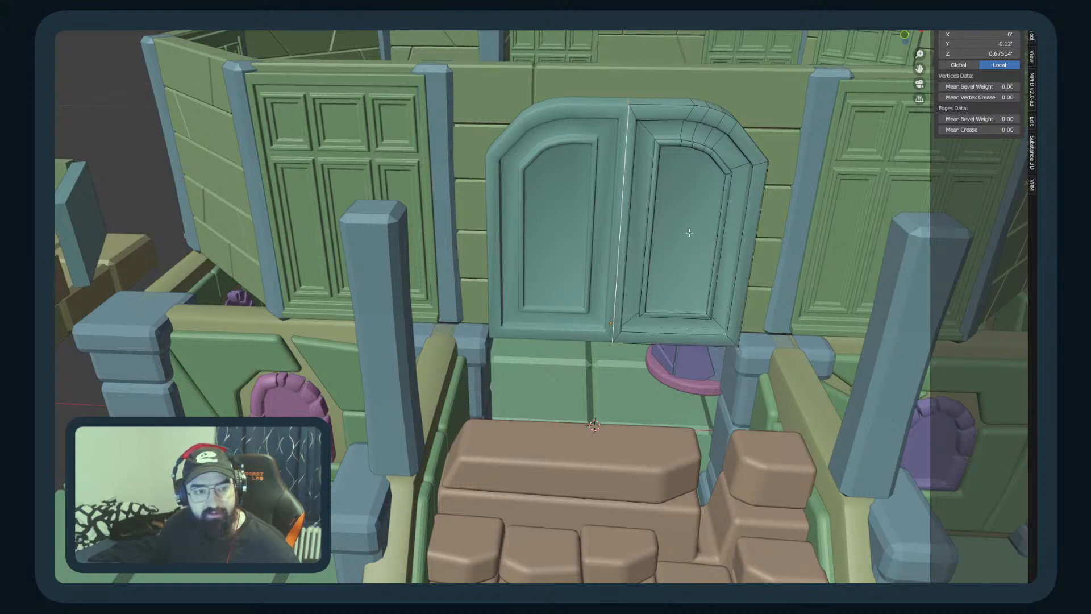
Step: Add two short cuts across the vertical frame strip beside the door's centre seam to isolate a small handle face
key(Tab)
middle_drag(690, 232, 626, 208)
scroll(669, 209, up, 1)
scroll(669, 228, down, 5)
scroll(585, 232, up, 6)
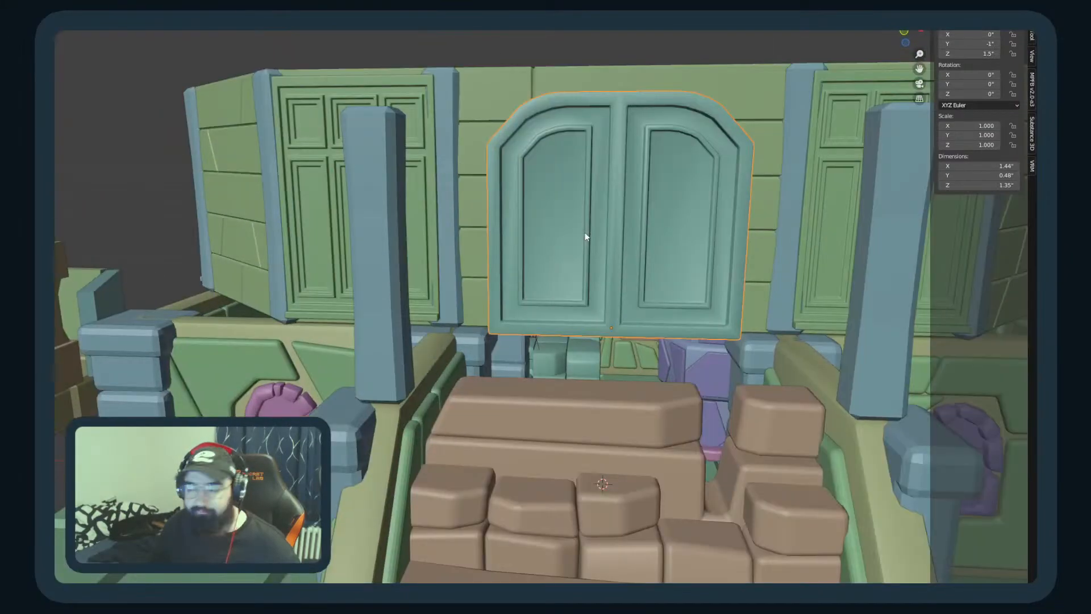
middle_drag(545, 229, 648, 225)
key(Tab)
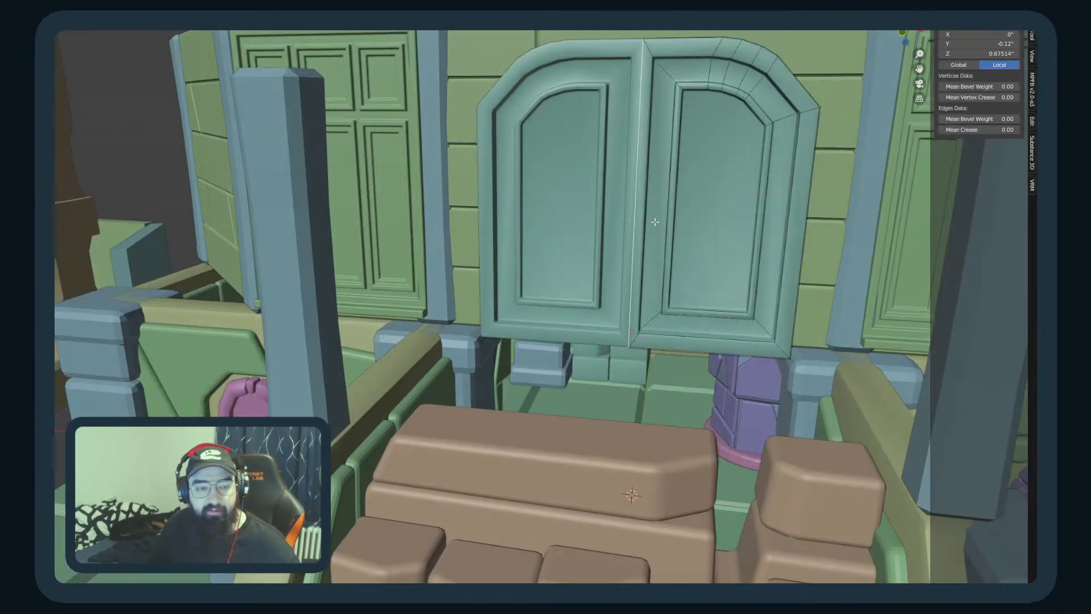
click(659, 218)
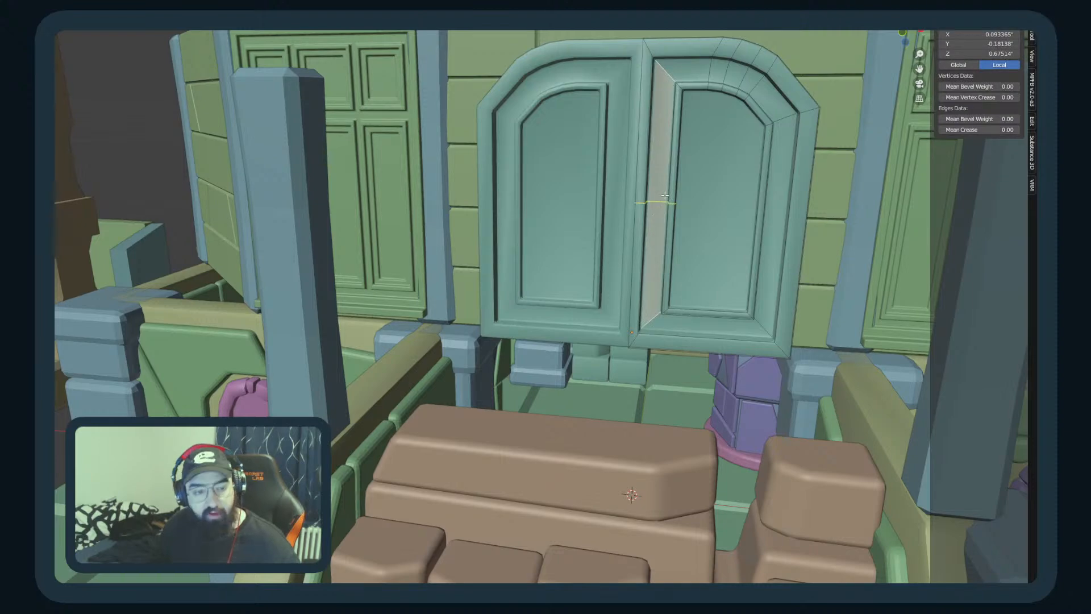
click(665, 195)
click(655, 268)
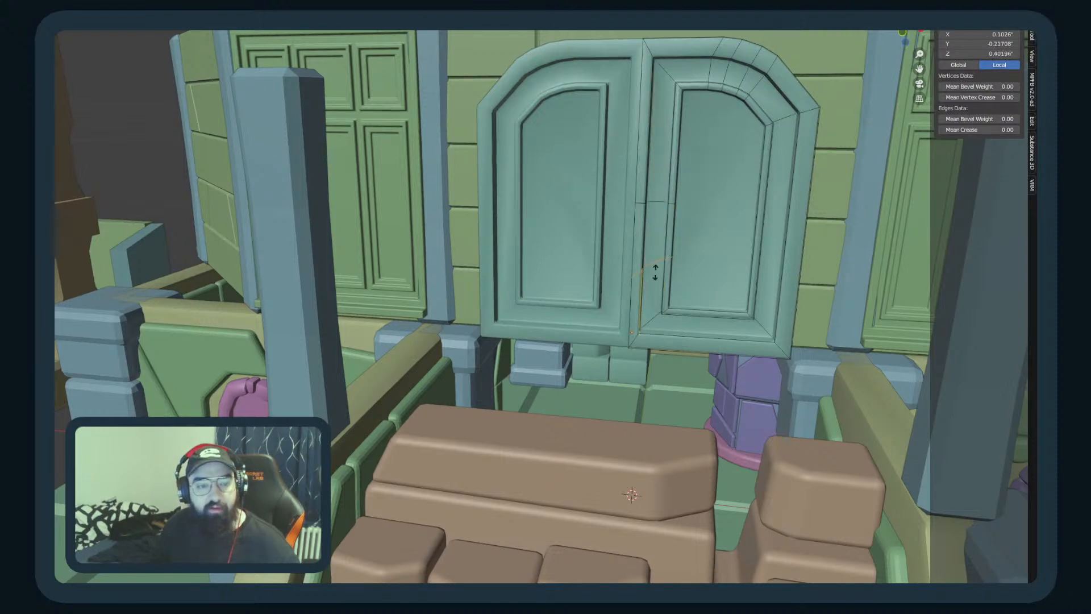
Step: Select the face between the two cuts, inset it and extrude it outward into a mirrored pair of door handles
click(662, 256)
middle_drag(662, 256, 760, 274)
key(i)
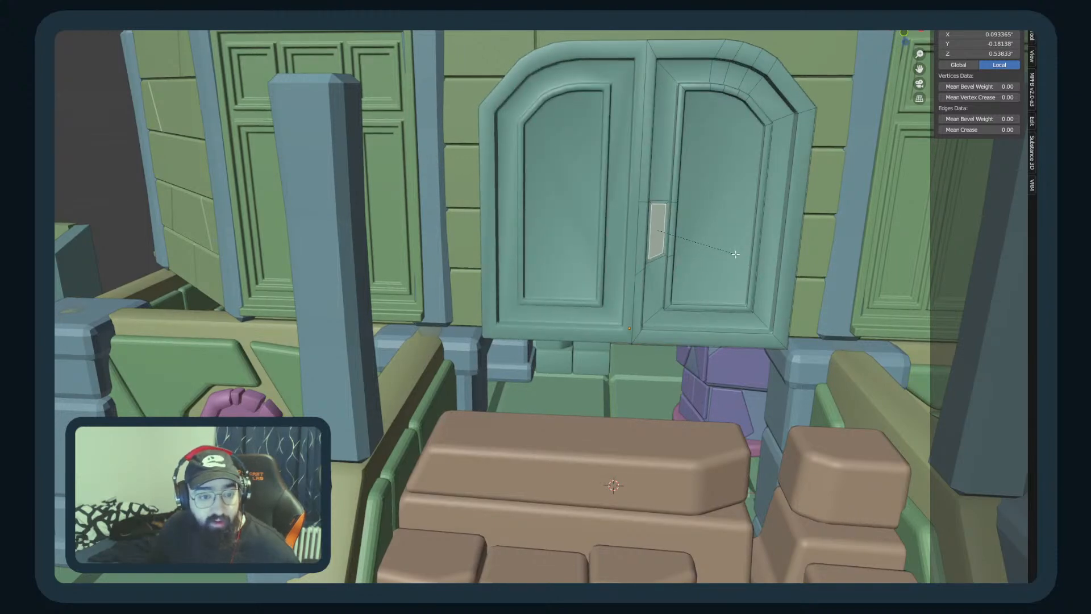
middle_drag(727, 254, 542, 282)
key(e)
click(732, 269)
Step: Examine the door with its raised handles in Object Mode from several angles
key(Tab)
scroll(667, 286, down, 5)
scroll(678, 295, down, 5)
scroll(565, 296, up, 4)
right_click(540, 281)
click(543, 272)
scroll(438, 287, up, 3)
scroll(543, 267, down, 3)
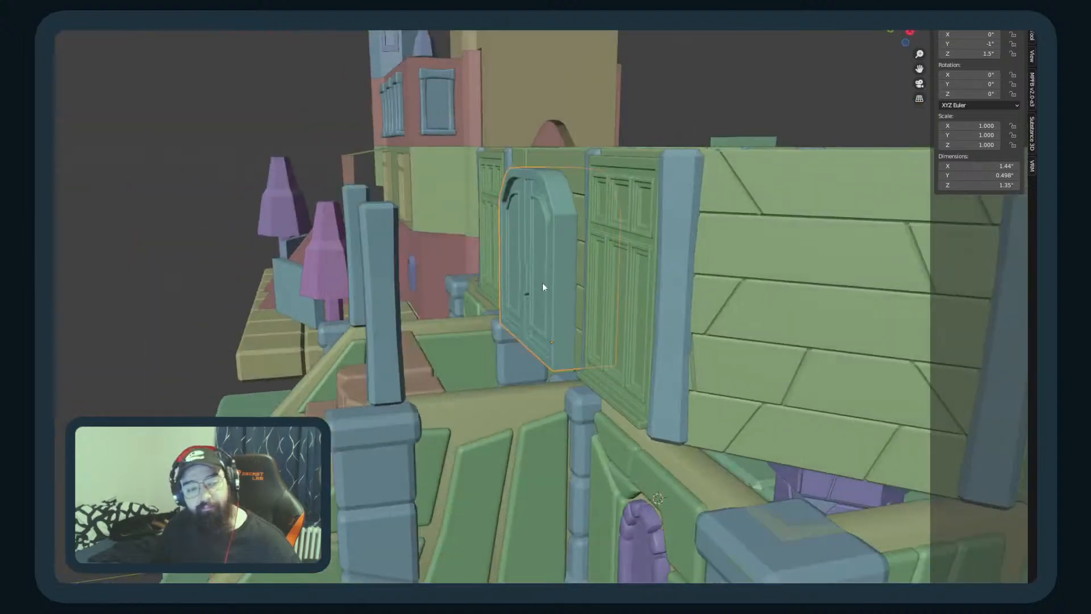
scroll(581, 296, up, 3)
Step: Select the lower outer corner edge of the door and bevel it to round the bottom corners
key(Tab)
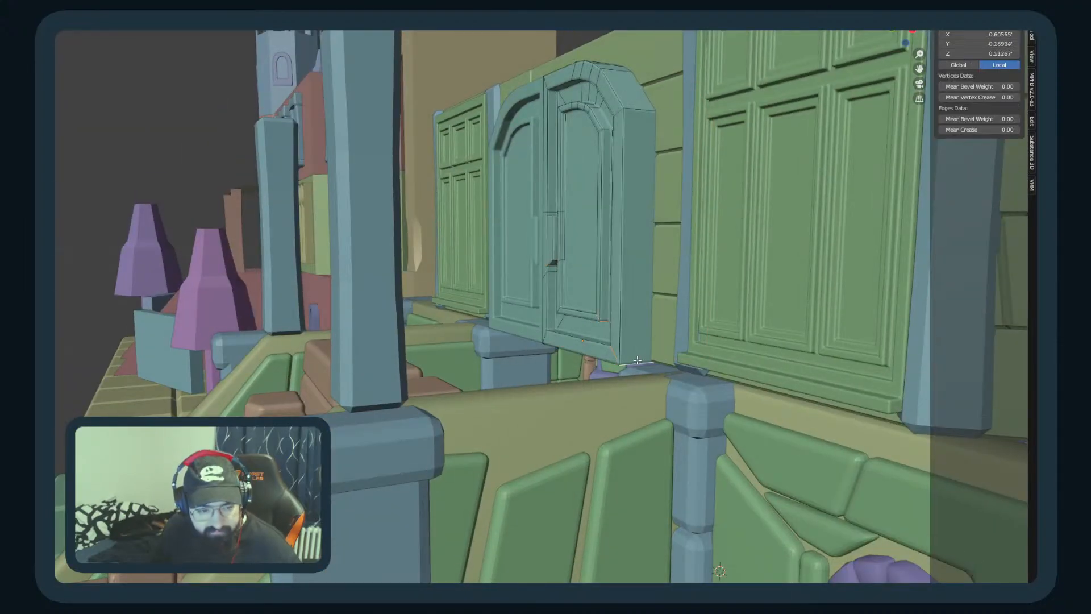
middle_drag(643, 345, 656, 349)
click(648, 361)
key(ctrl+b)
click(704, 313)
Step: Examine the door's rounded corners, handles and thickness from the front, side and above in Object Mode
key(Tab)
scroll(575, 310, down, 5)
middle_drag(574, 311, 632, 342)
scroll(586, 329, up, 3)
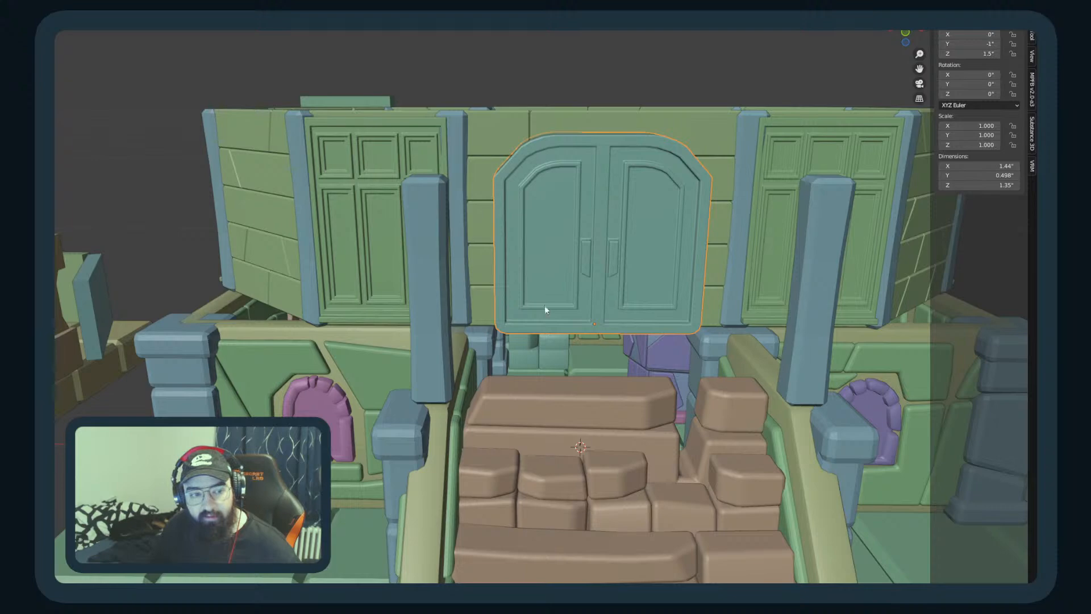
middle_drag(571, 323, 556, 329)
scroll(620, 259, up, 3)
middle_drag(621, 259, 682, 192)
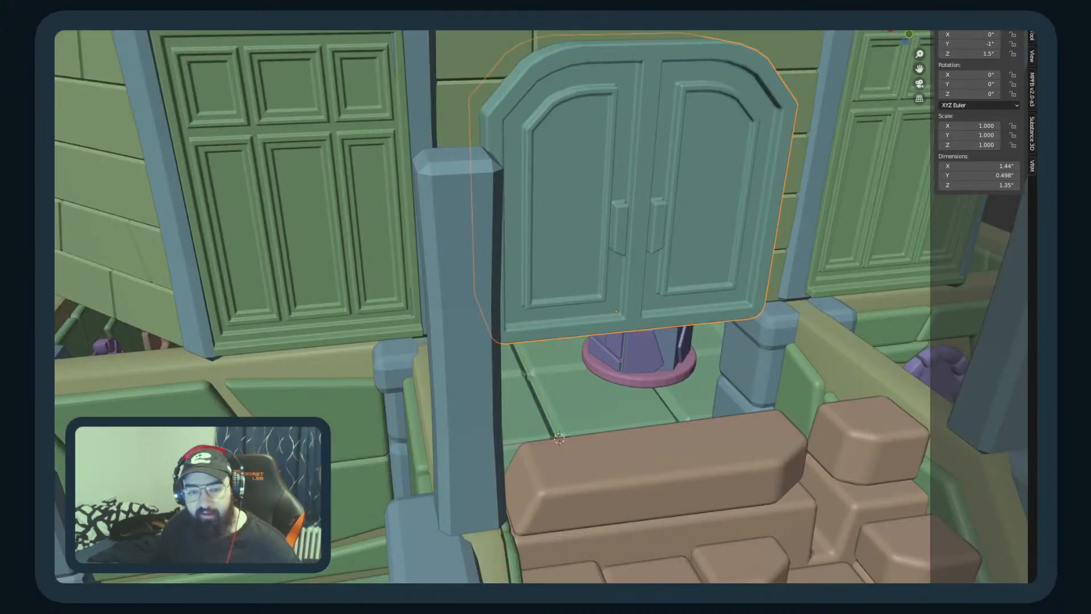
middle_drag(560, 250, 560, 273)
middle_drag(575, 222, 639, 244)
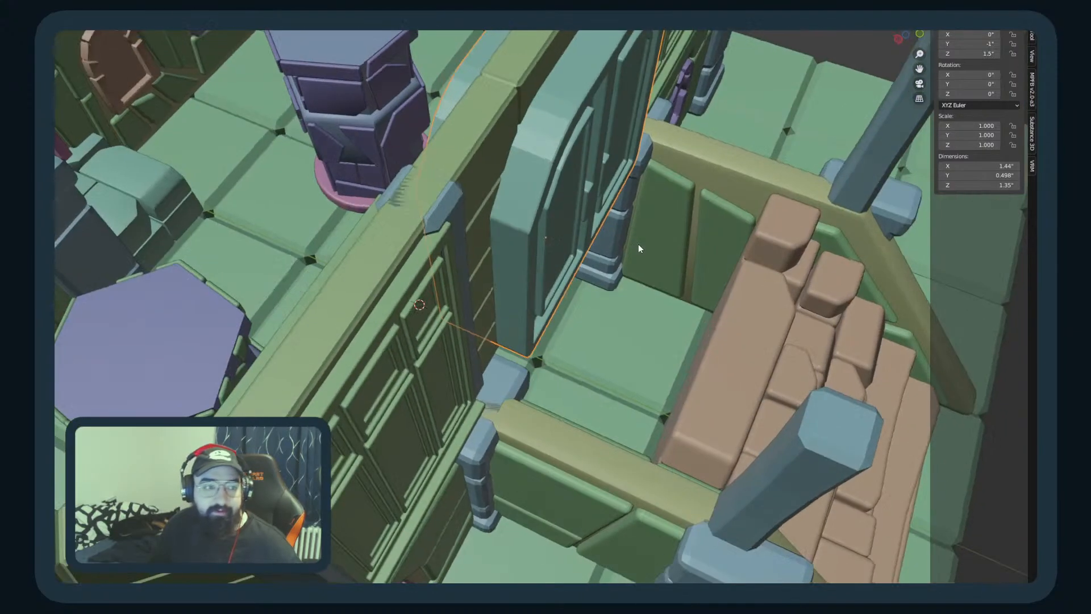
Step: Isolate the door in local view and dissolve the edge loop running around the middle of its thickness
middle_drag(369, 169, 420, 175)
key(KP_Divide)
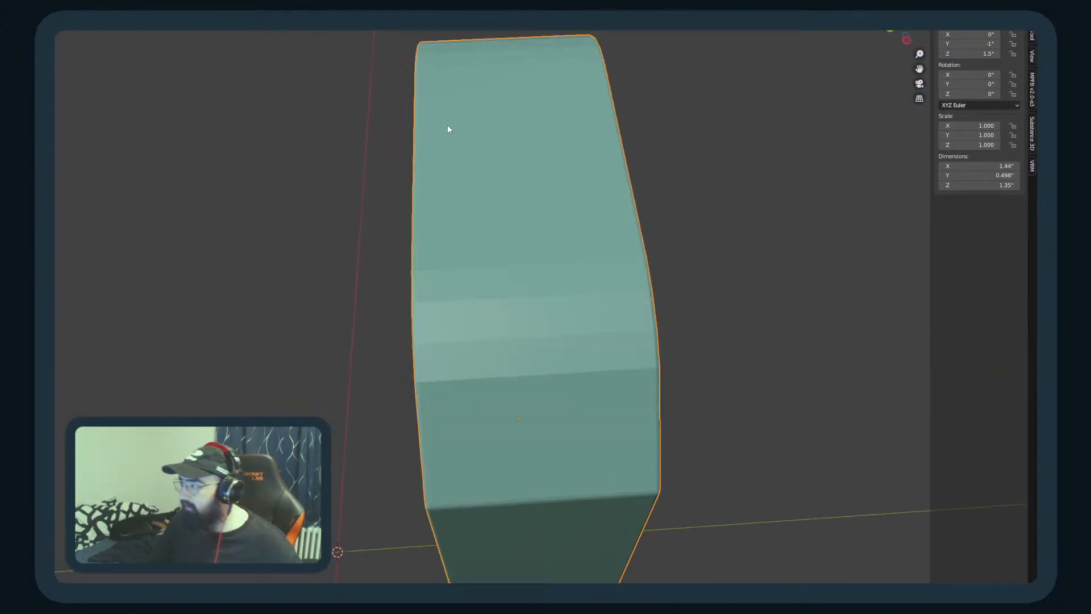
scroll(552, 118, down, 1)
key(Tab)
middle_drag(561, 278, 540, 263)
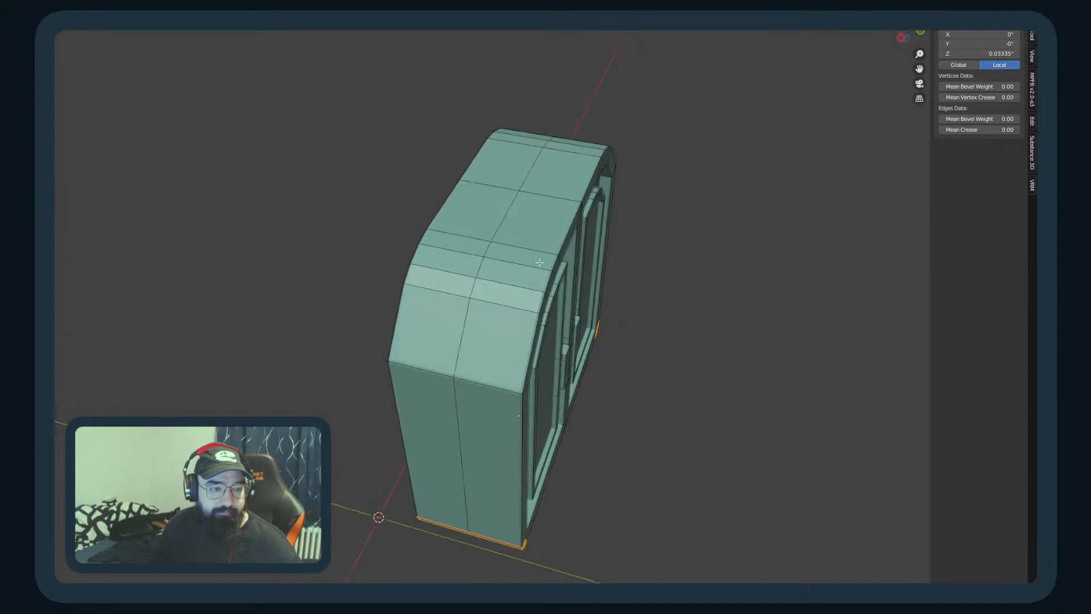
alt+click(487, 246)
key(x)
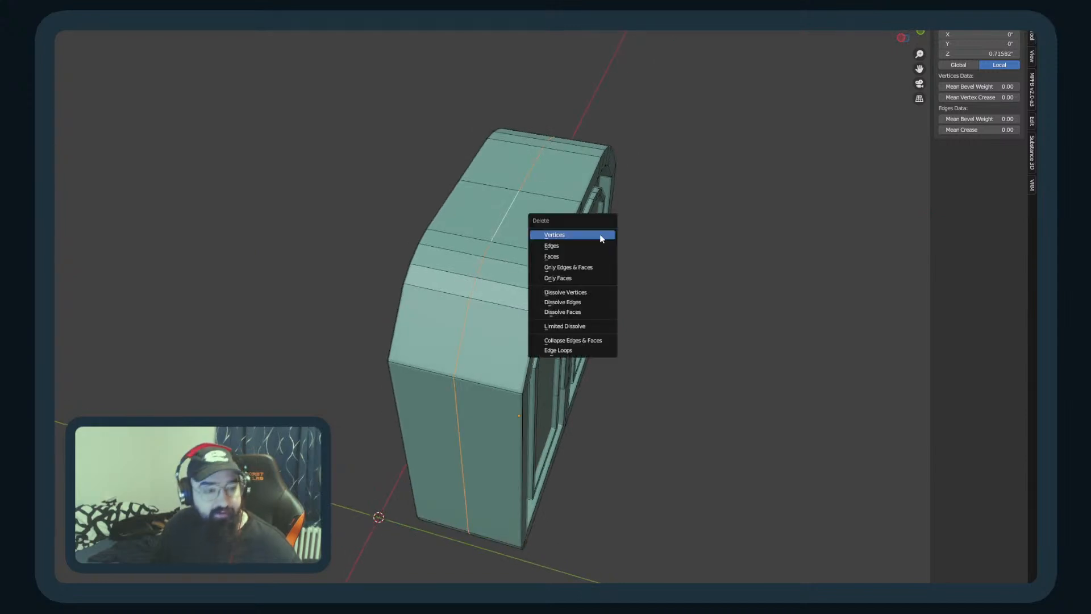
click(586, 314)
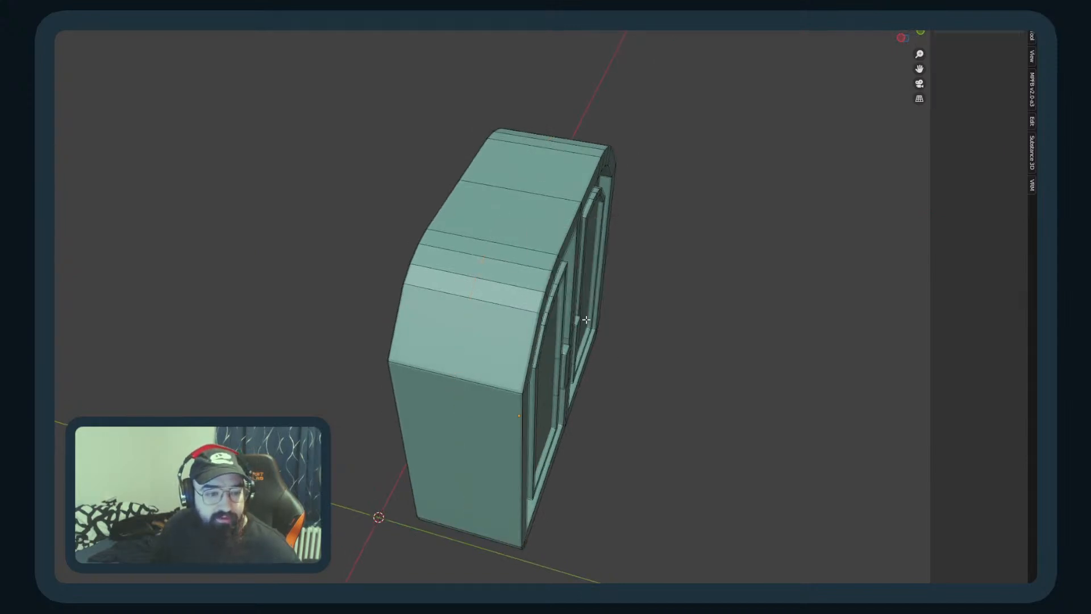
middle_drag(587, 319, 520, 291)
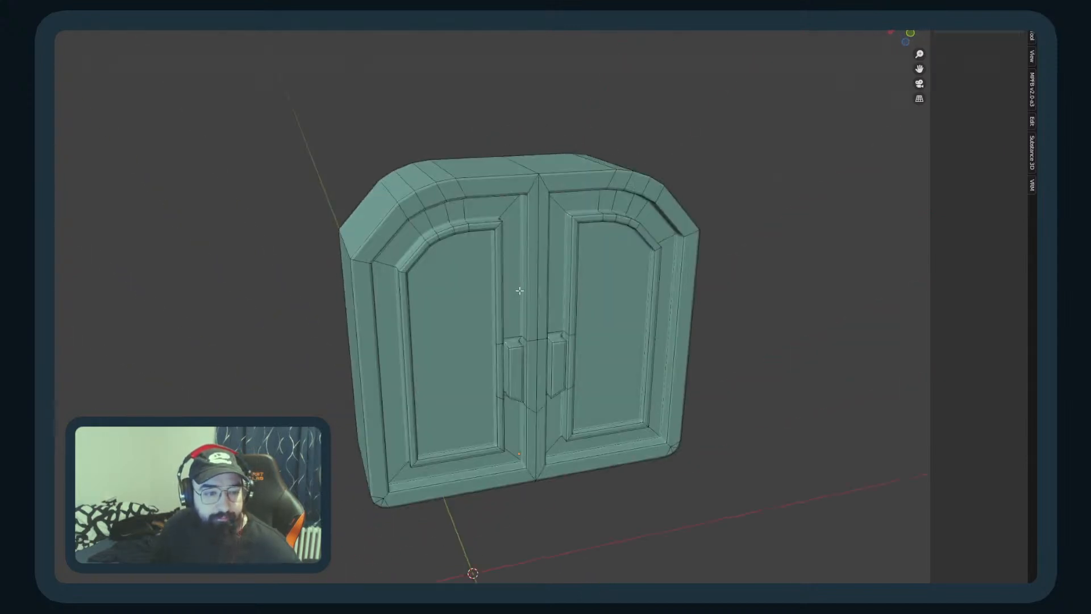
alt+click(535, 245)
middle_drag(536, 244, 555, 319)
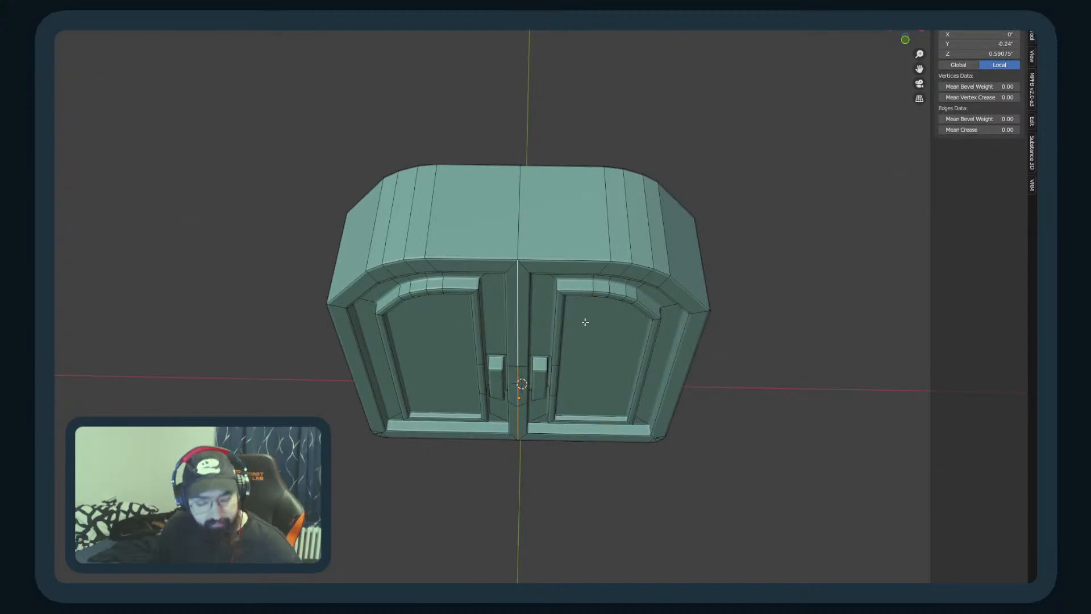
click(534, 261)
key(g)
right_click(633, 302)
mouse_move(546, 333)
middle_down()
mouse_move(517, 285)
mouse_move(534, 261)
mouse_move(527, 356)
mouse_move(557, 262)
mouse_move(548, 316)
middle_up()
Step: Select the full centre edge loop between the two door leaves and rip it to split the mesh into separate halves
key(2)
alt+click(527, 278)
alt+click(527, 355)
alt+click(561, 257)
alt+shift+click(532, 423)
middle_drag(520, 457, 686, 504)
key(v)
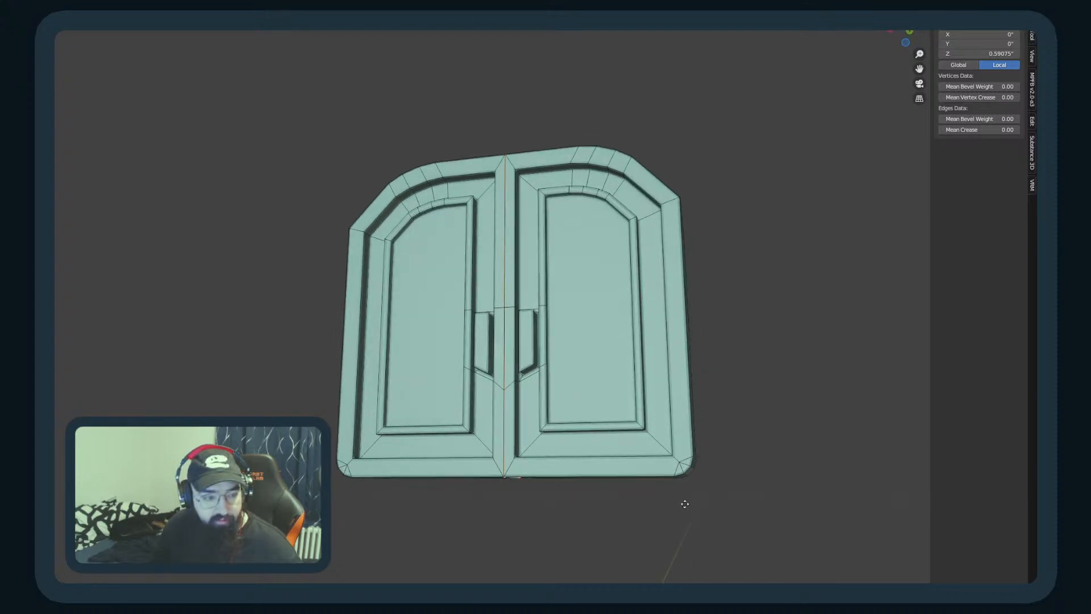
right_click(660, 482)
middle_drag(442, 458, 518, 439)
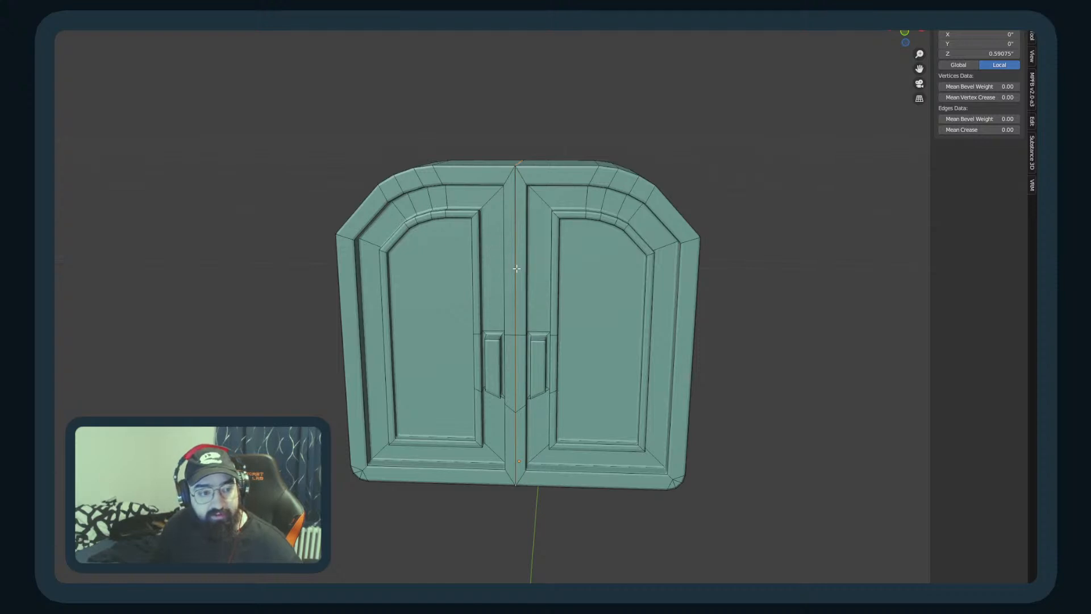
middle_drag(516, 268, 512, 279)
Step: Hide the left door leaf and fill the open inner side of the right leaf with a face
key(alt+a)
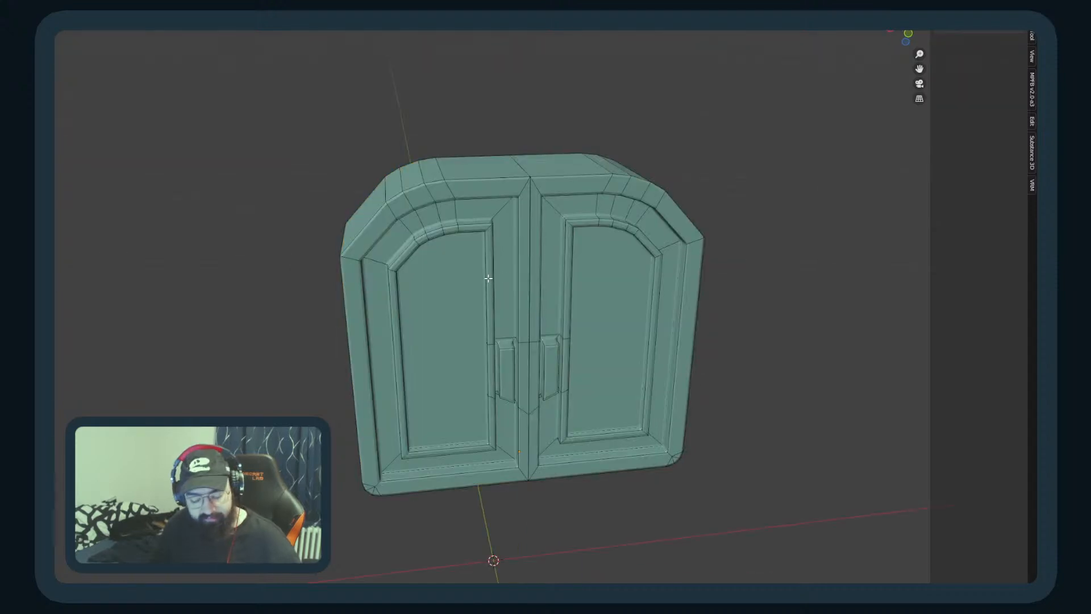
key(l)
key(h)
middle_drag(485, 276, 458, 383)
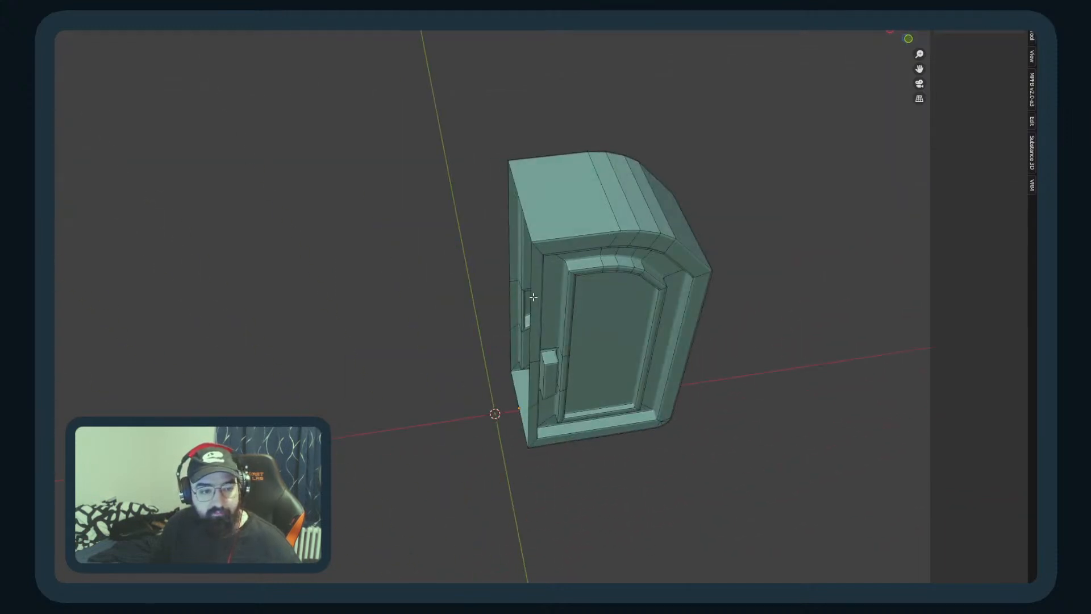
alt+click(533, 297)
key(f)
middle_drag(547, 352, 512, 357)
key(Tab)
scroll(534, 348, up, 3)
key(Tab)
Step: Swap visibility to the left door leaf, fill its open inner side with a face, and reveal both leaves
key(alt+a)
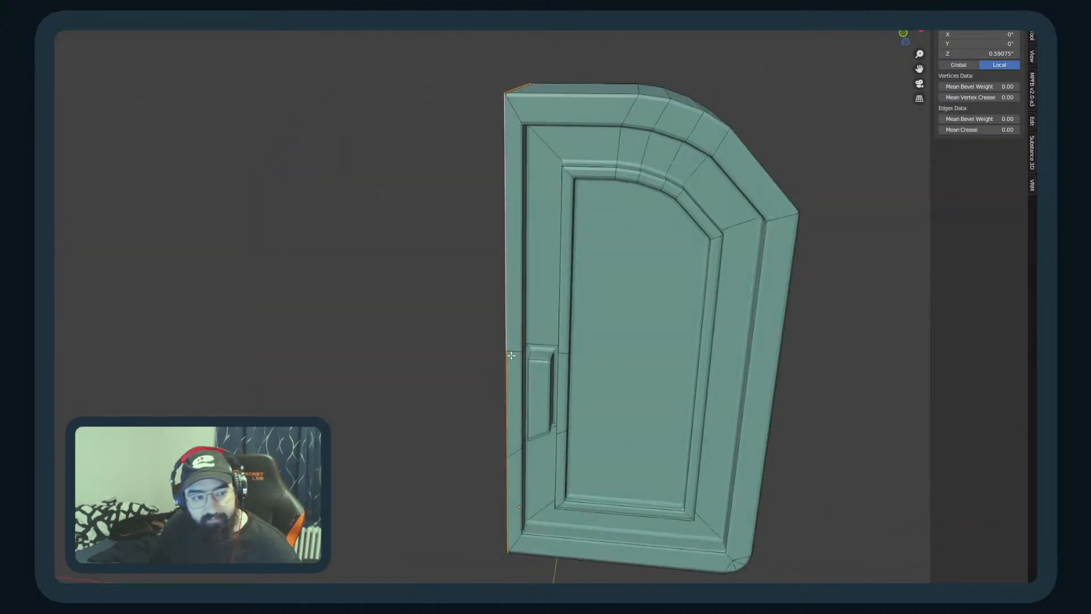
key(alt+h)
key(alt+a)
key(l)
key(h)
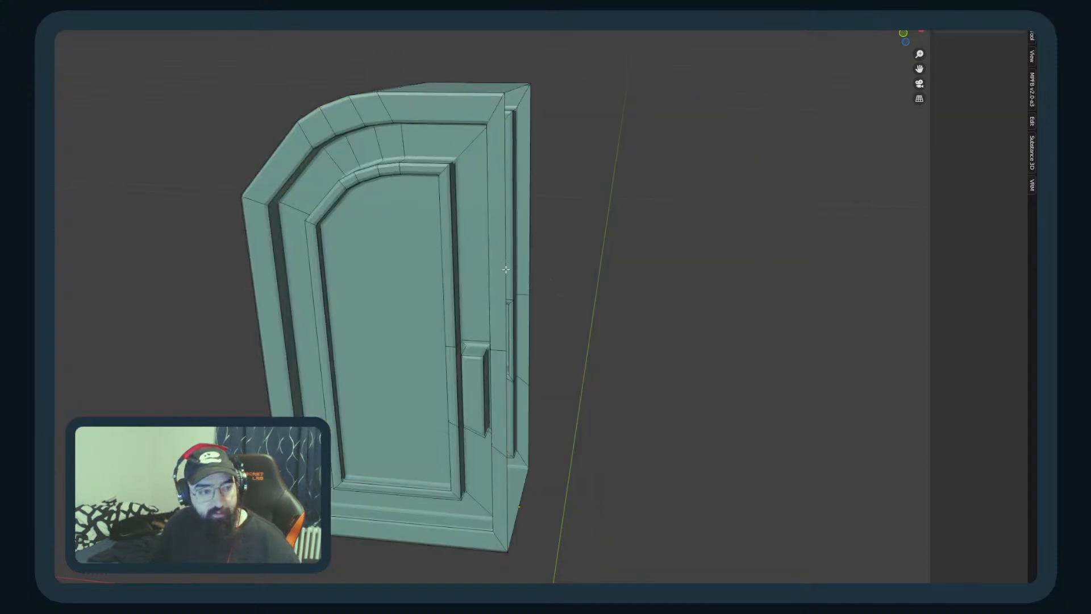
click(504, 240)
middle_drag(504, 240, 567, 299)
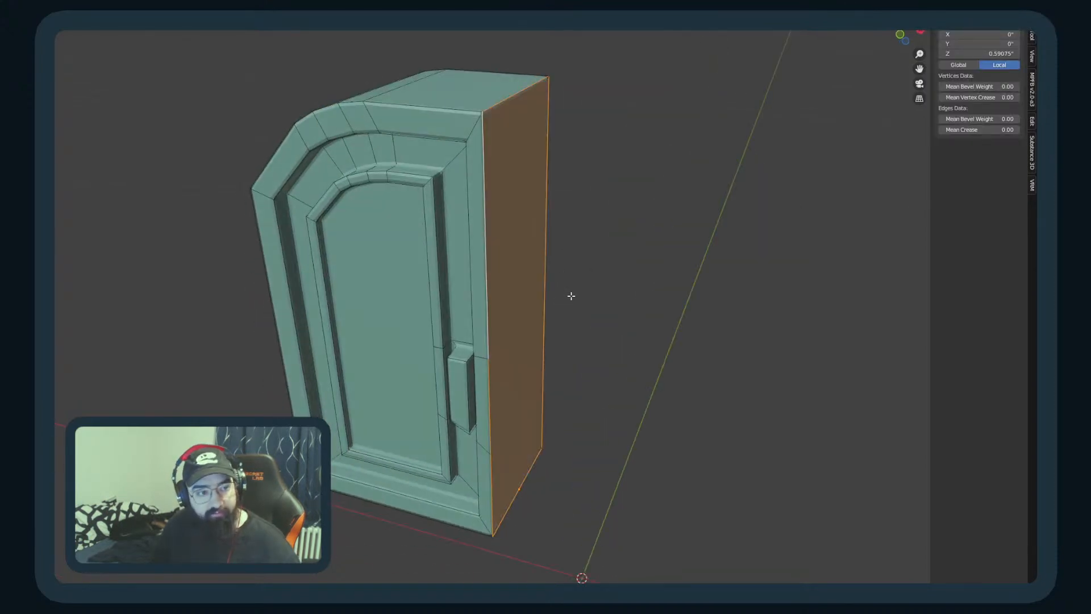
key(alt+h)
key(a)
key(a)
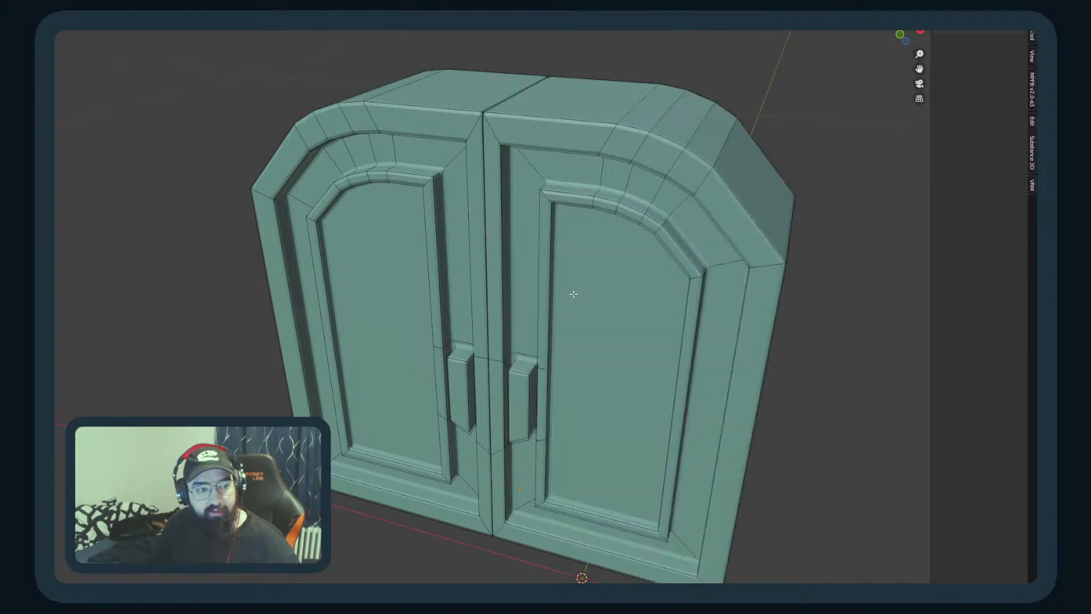
Step: Leave local view and scale the whole double door mesh down along Y to a depth of about 0.27
key(Tab)
scroll(574, 294, down, 6)
middle_drag(574, 294, 861, 417)
key(KP_Divide)
scroll(624, 251, down, 4)
key(Tab)
key(a)
key(r)
key(y)
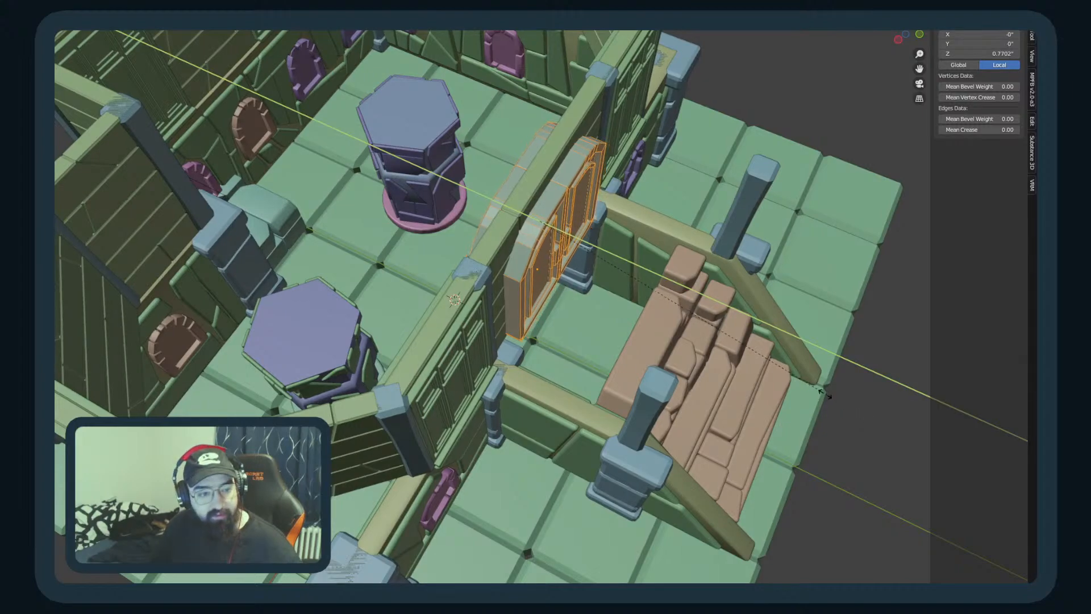
click(712, 331)
key(Tab)
Step: Select the edge loop around the innermost panel face of the right door leaf
middle_drag(677, 371, 419, 122)
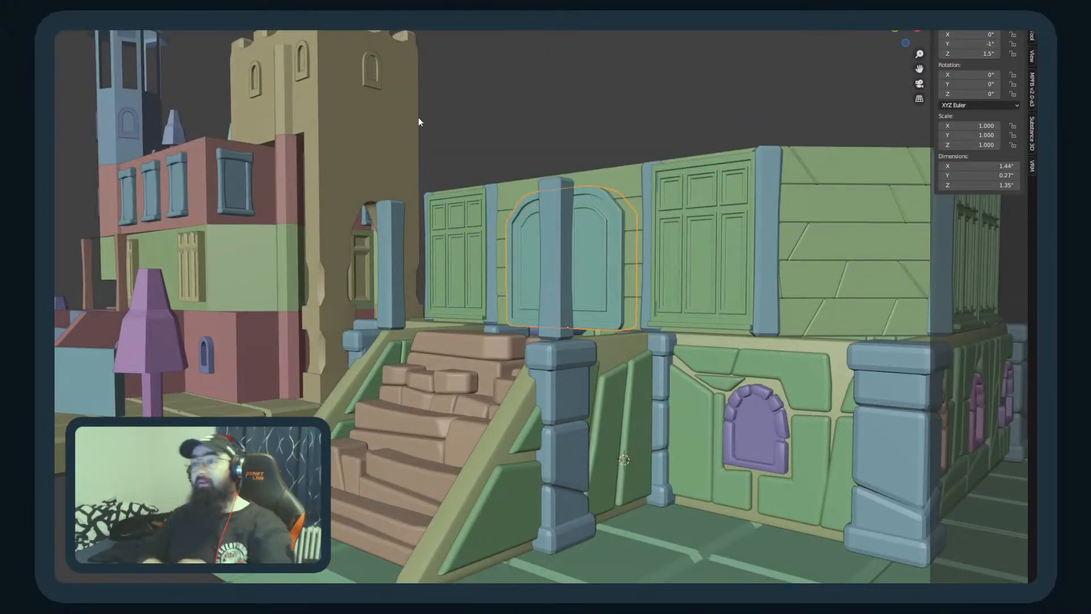
scroll(524, 187, up, 4)
middle_drag(431, 115, 984, 411)
key(Tab)
click(592, 56)
alt+click(592, 62)
scroll(604, 91, up, 3)
alt+click(560, 499)
alt+click(528, 514)
scroll(929, 380, down, 3)
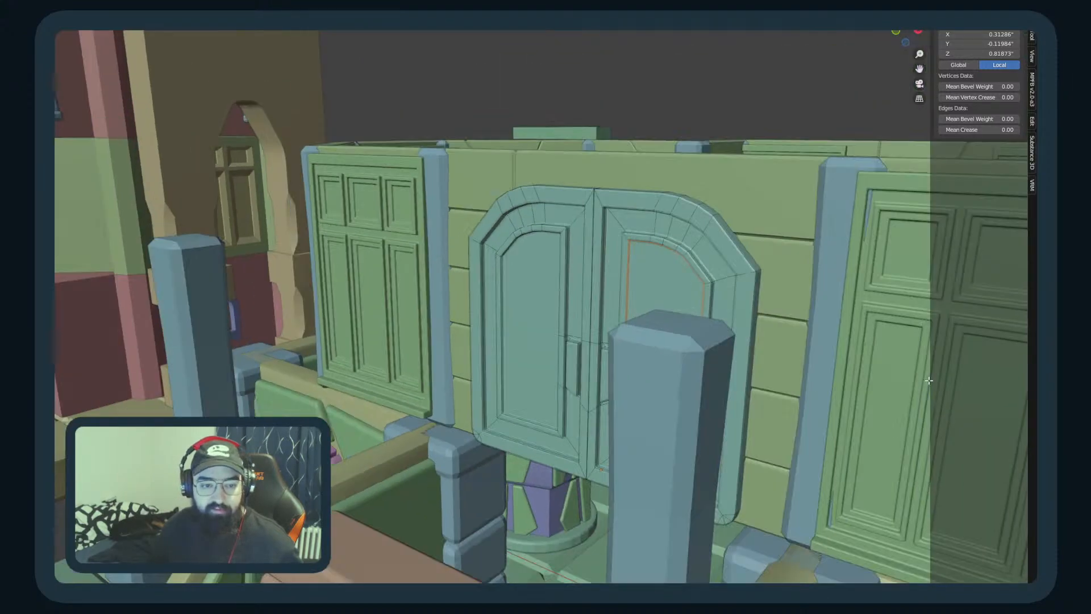
Step: Try scaling the recessed panel outline of the right-hand door inward on all axes except Y
key(shift+z)
click(929, 379)
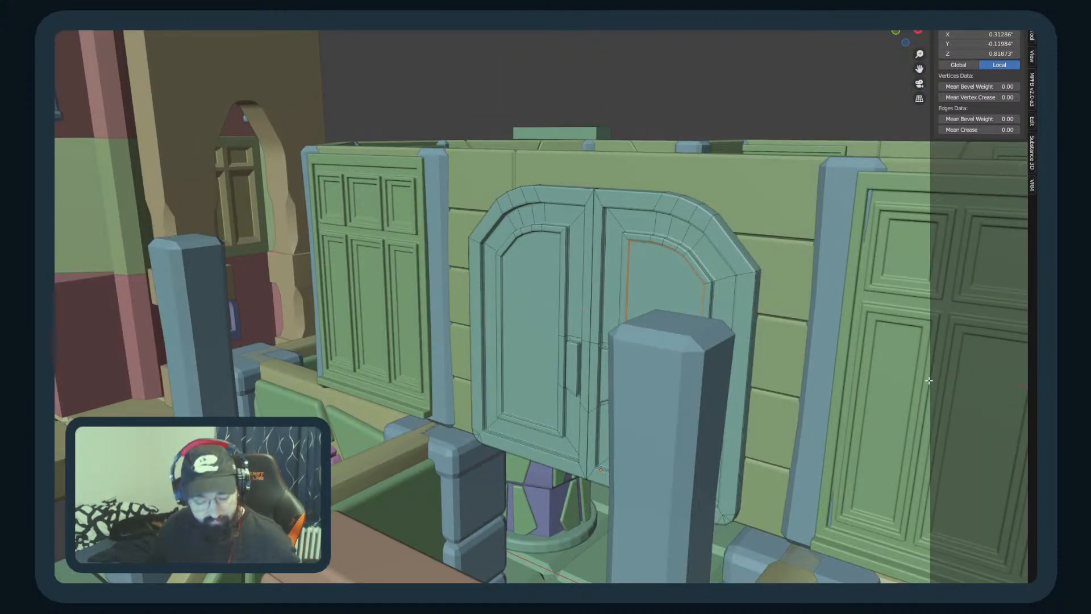
key(shift+y)
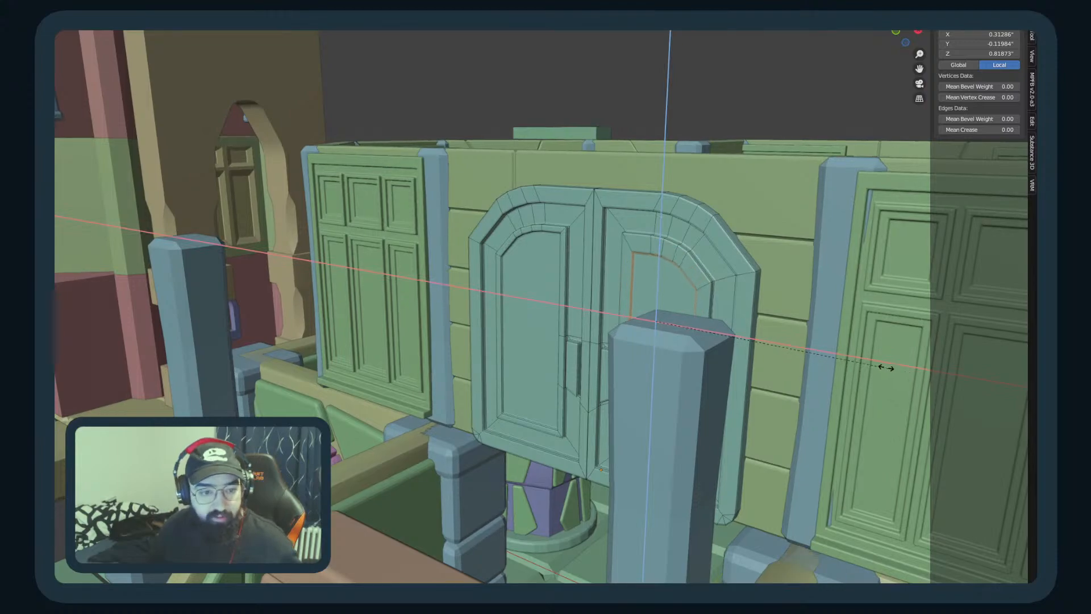
click(874, 364)
key(Tab)
middle_drag(874, 364, 707, 415)
key(Tab)
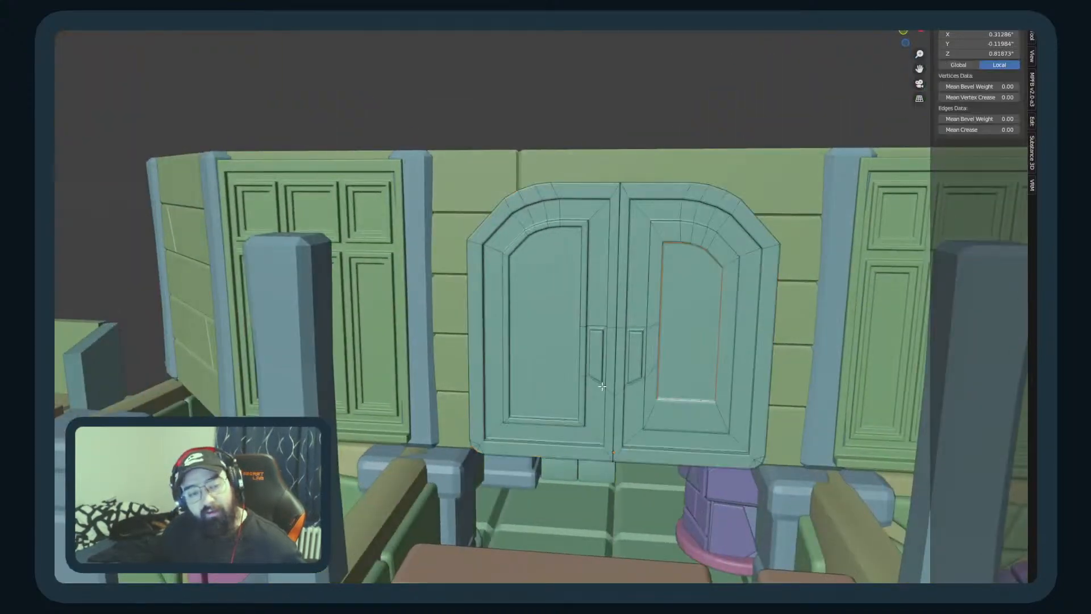
scroll(606, 381, up, 5)
middle_drag(605, 381, 582, 418)
alt+shift+click(596, 408)
key(ctrl+z)
alt+shift+click(599, 408)
key(ctrl+z)
alt+shift+click(579, 426)
key(ctrl+z)
Step: Select the recessed panel outlines of both doors and scale each inward around its own centre, excluding the Y axis
middle_drag(598, 436, 424, 373)
alt+shift+click(641, 383)
alt+shift+click(367, 401)
key(ctrl+z)
alt+shift+click(364, 403)
middle_drag(364, 402, 567, 401)
alt+shift+click(585, 405)
key(ctrl+z)
alt+shift+click(582, 405)
scroll(582, 404, down, 4)
middle_drag(582, 405, 717, 403)
scroll(694, 429, down, 4)
scroll(717, 403, up, 3)
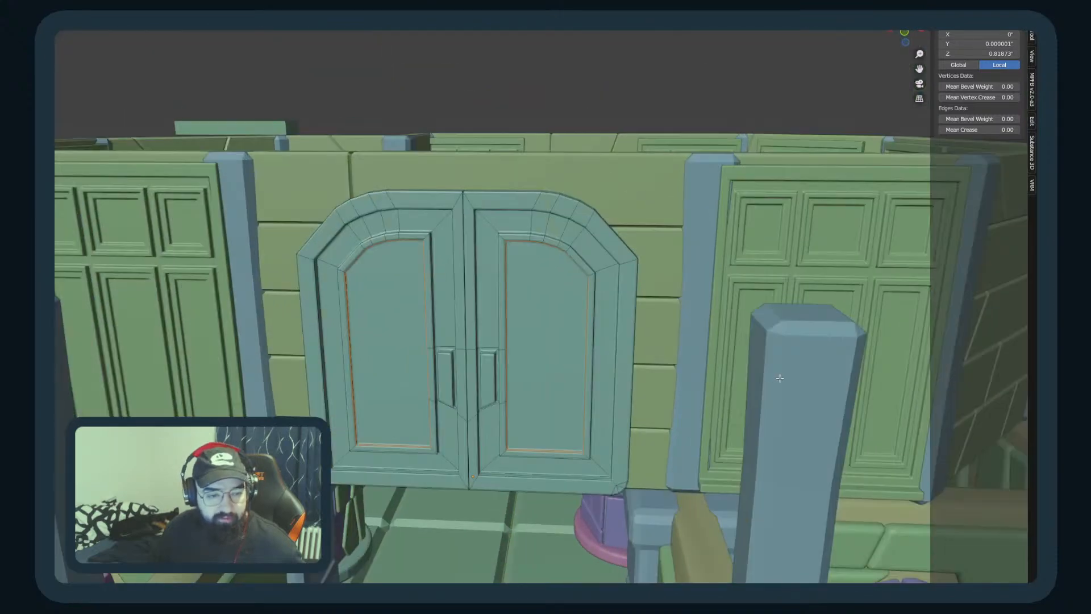
key(shift+y)
right_click(725, 364)
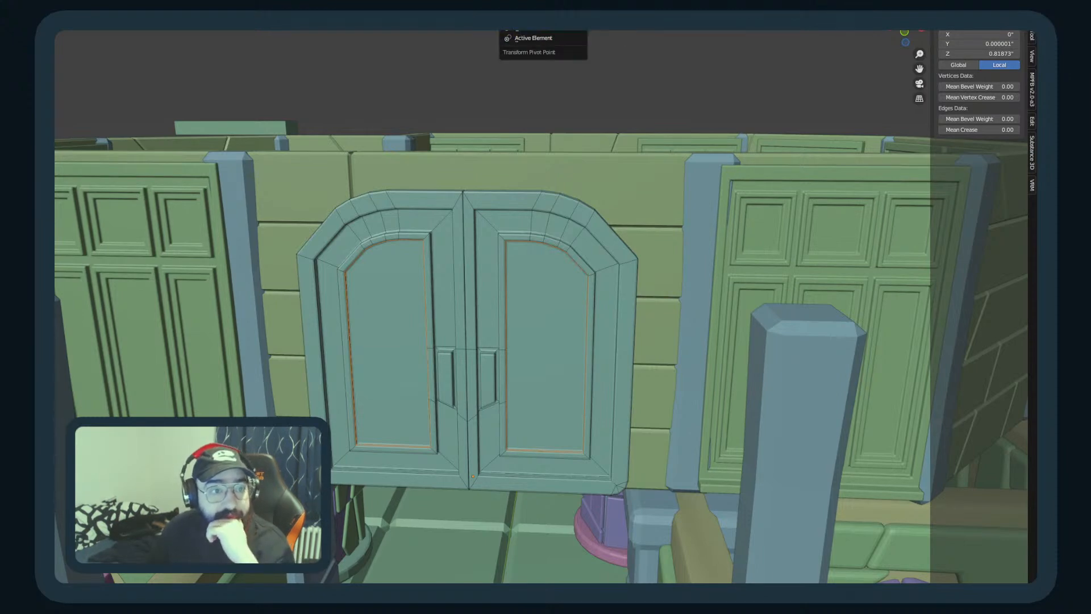
key(shift+y)
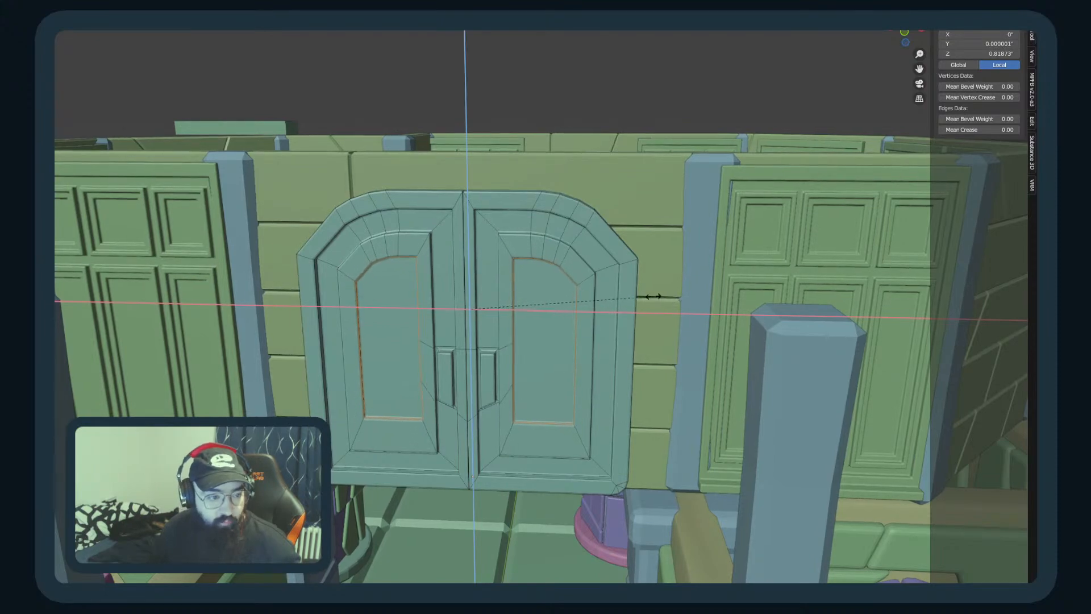
click(654, 298)
key(Tab)
middle_drag(527, 362, 641, 324)
scroll(581, 331, down, 6)
key(Tab)
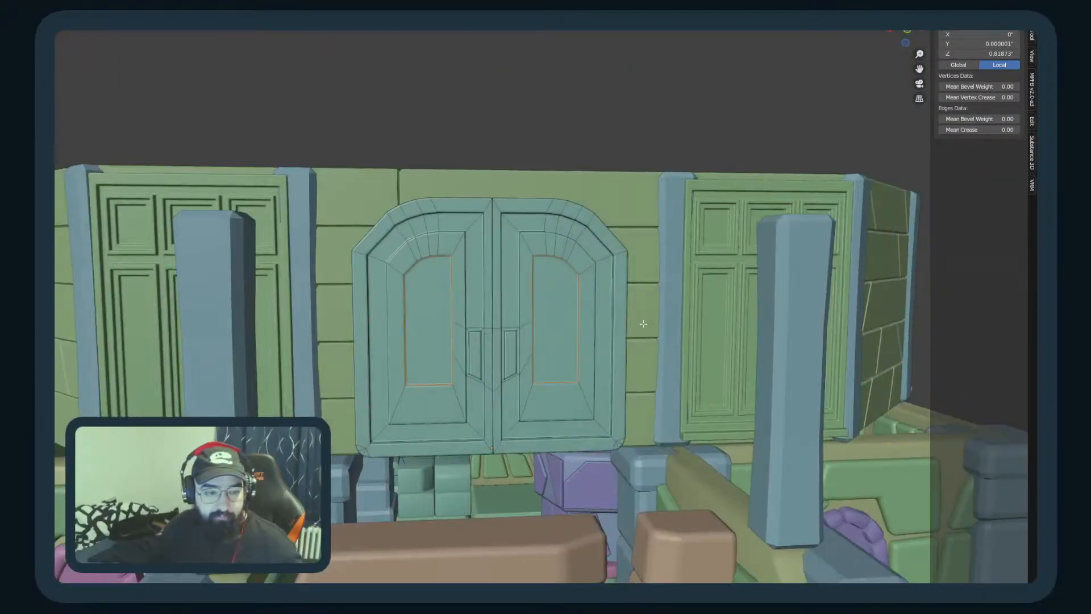
key(a)
key(ctrl+z)
key(s)
key(z)
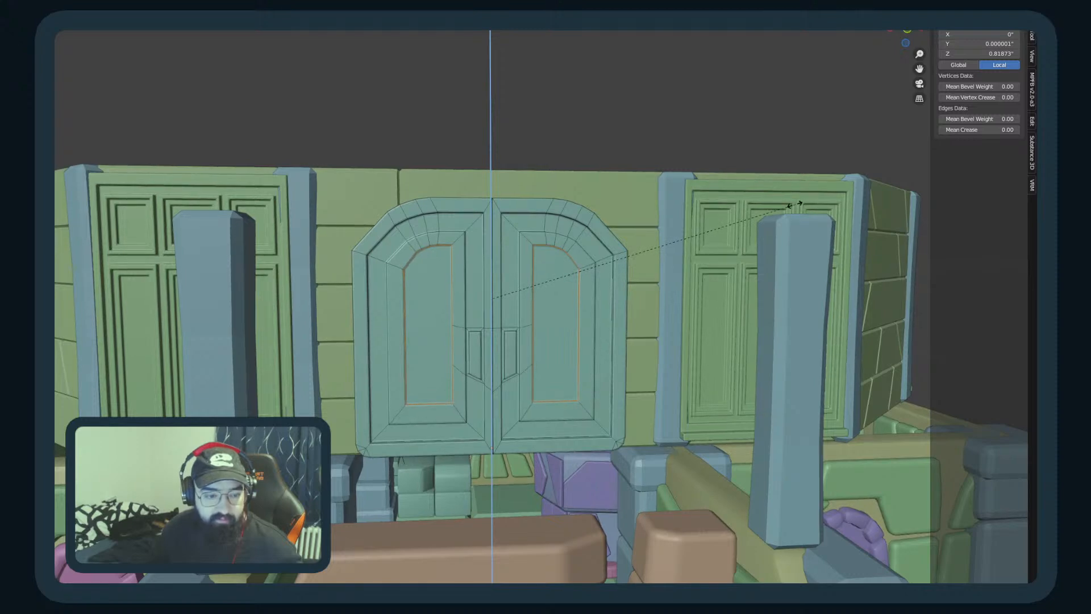
right_click(762, 224)
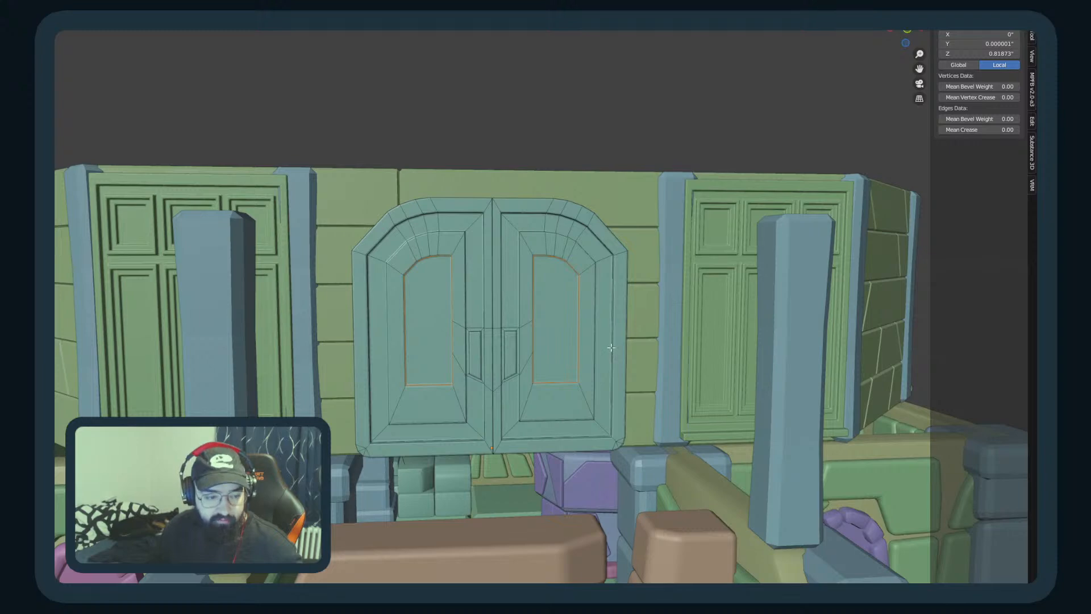
key(Tab)
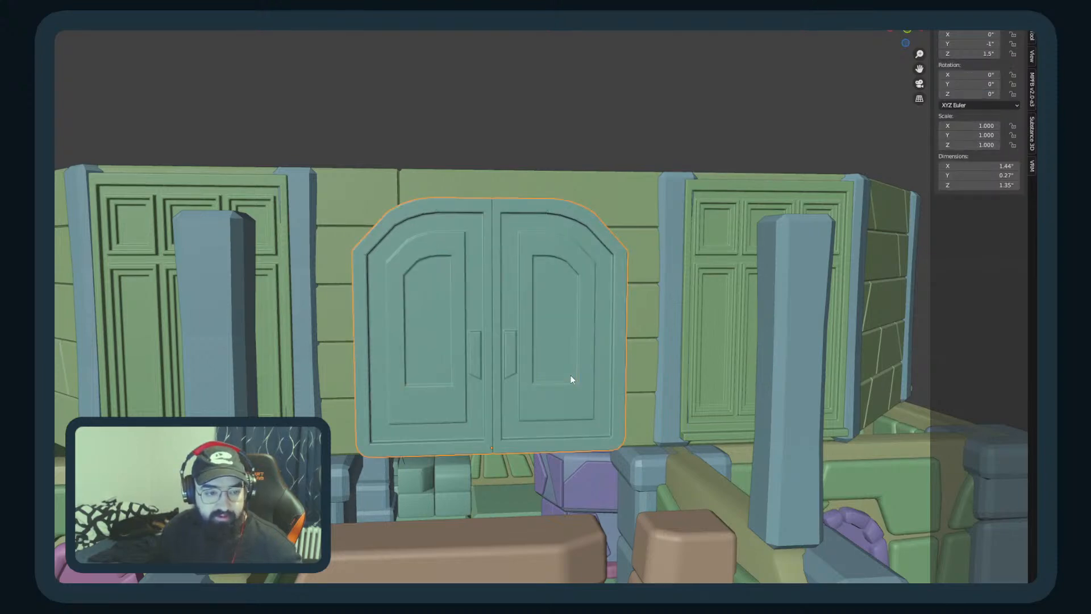
Step: Move the bottom rims of both doors' recessed panels down along Z to about 0.27
scroll(571, 380, up, 2)
key(Tab)
middle_drag(571, 379, 541, 455)
click(541, 454)
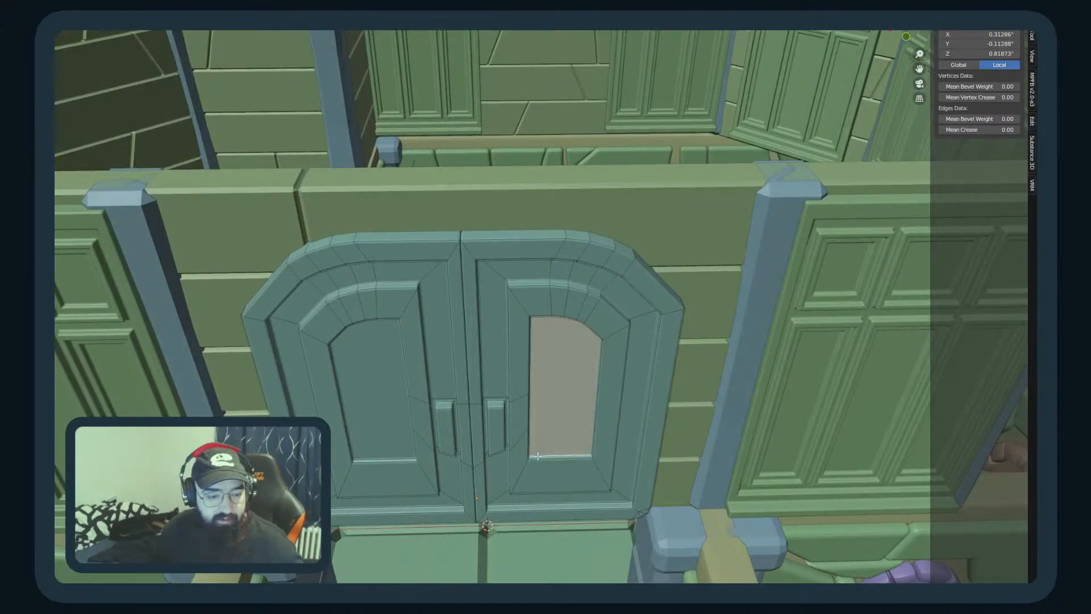
click(537, 457)
shift+click(383, 459)
scroll(384, 458, down, 2)
middle_drag(383, 458, 592, 378)
scroll(672, 360, up, 3)
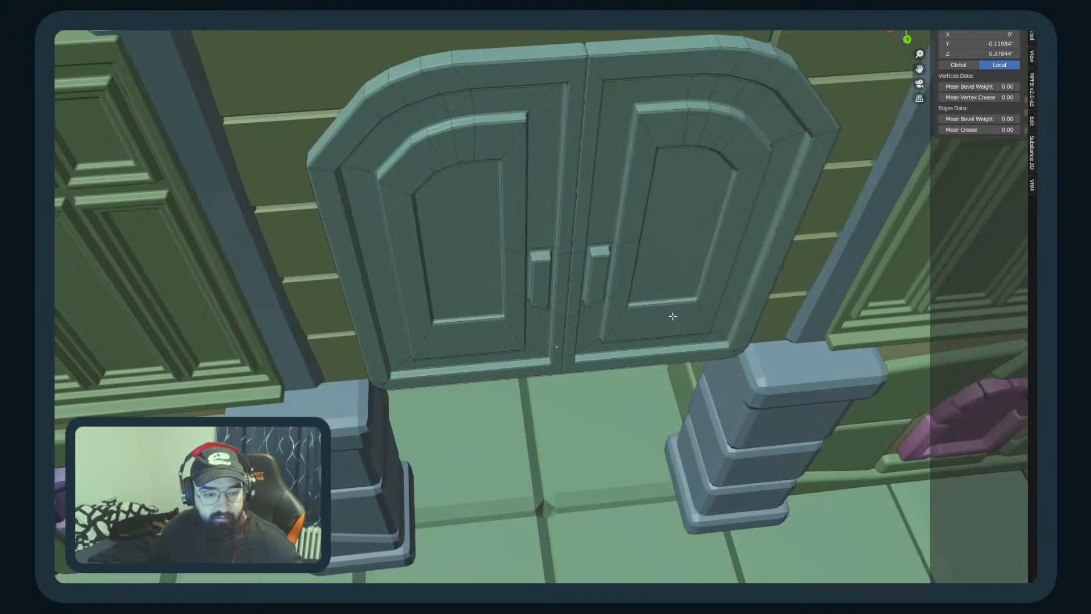
click(653, 303)
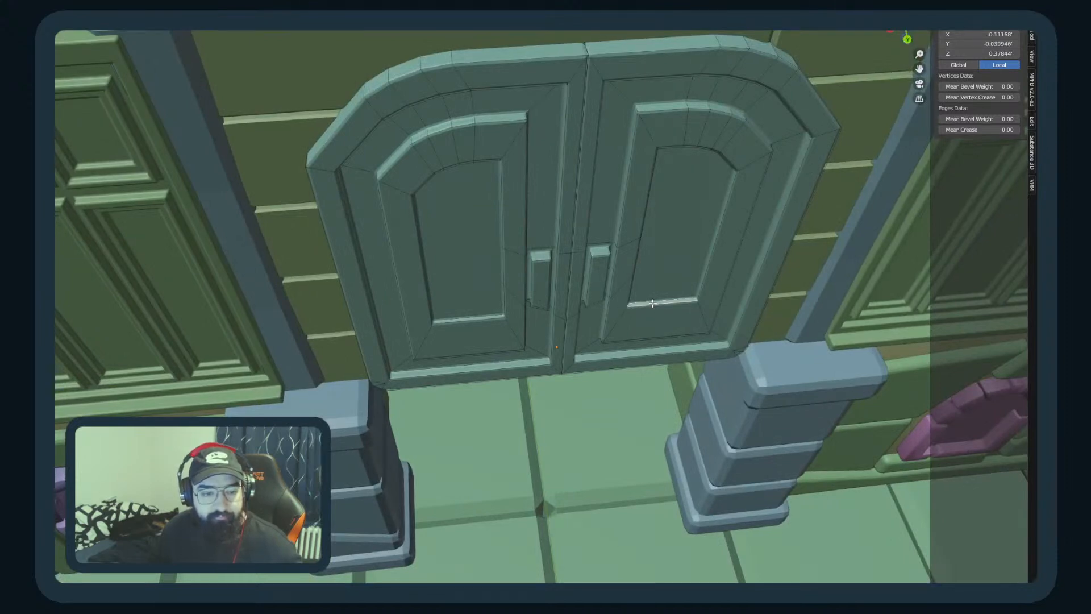
shift+click(455, 319)
middle_drag(455, 319, 651, 377)
key(g)
key(z)
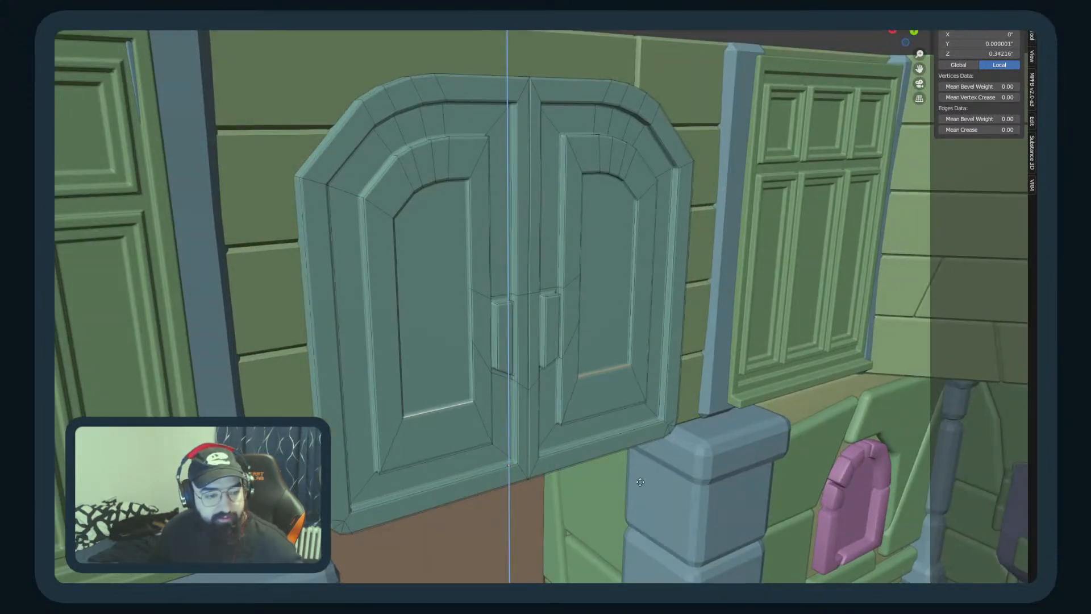
click(636, 134)
key(Tab)
middle_drag(636, 135, 517, 97)
scroll(599, 110, down, 4)
middle_drag(599, 111, 500, 170)
scroll(500, 171, up, 10)
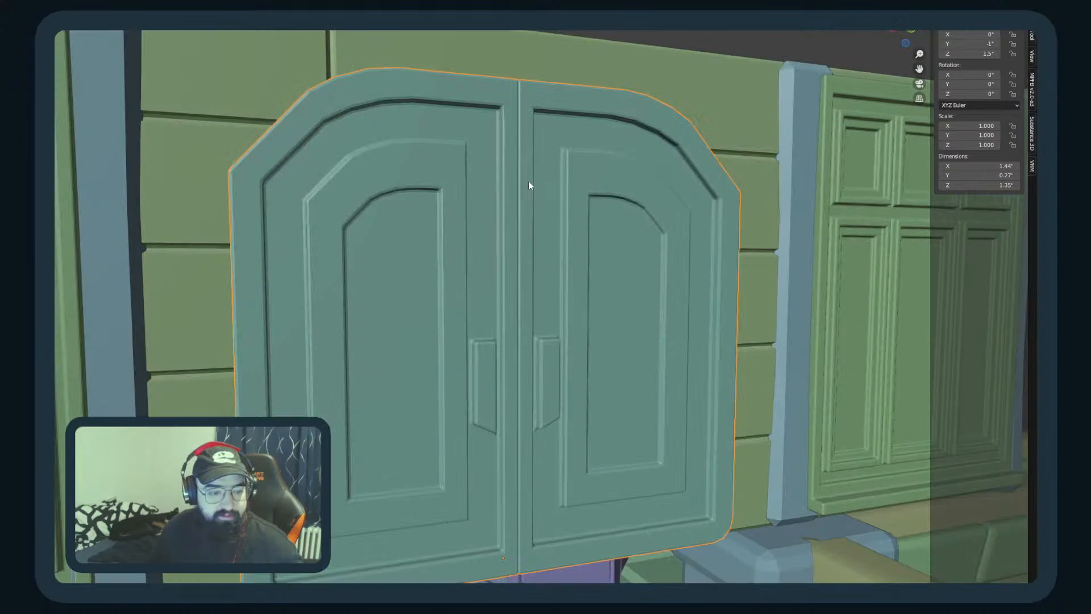
scroll(511, 191, up, 5)
key(Tab)
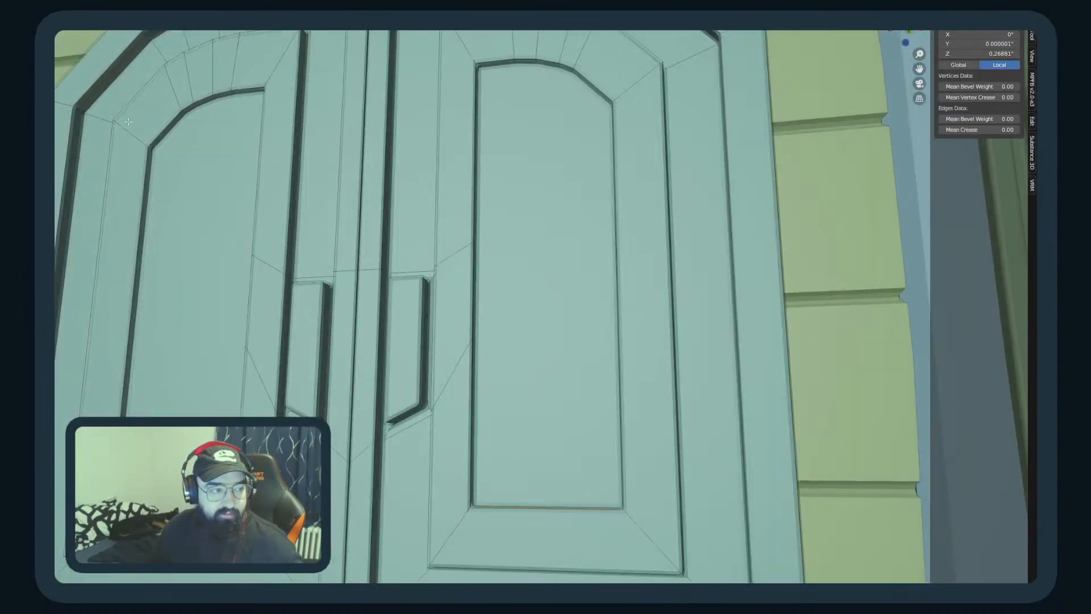
click(166, 132)
middle_drag(165, 132, 160, 111)
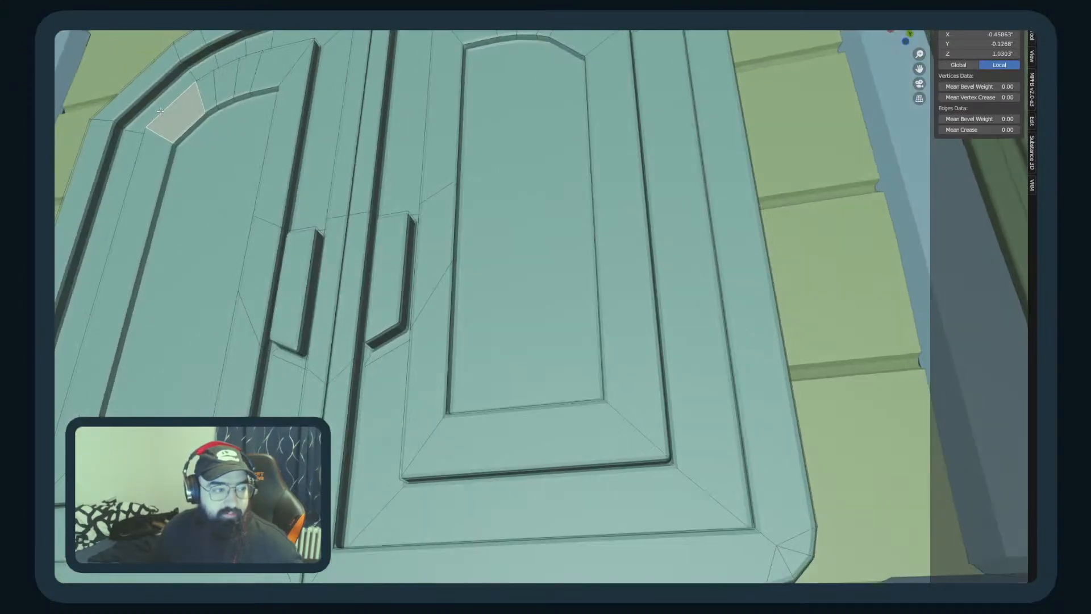
click(185, 137)
ctrl+click(257, 95)
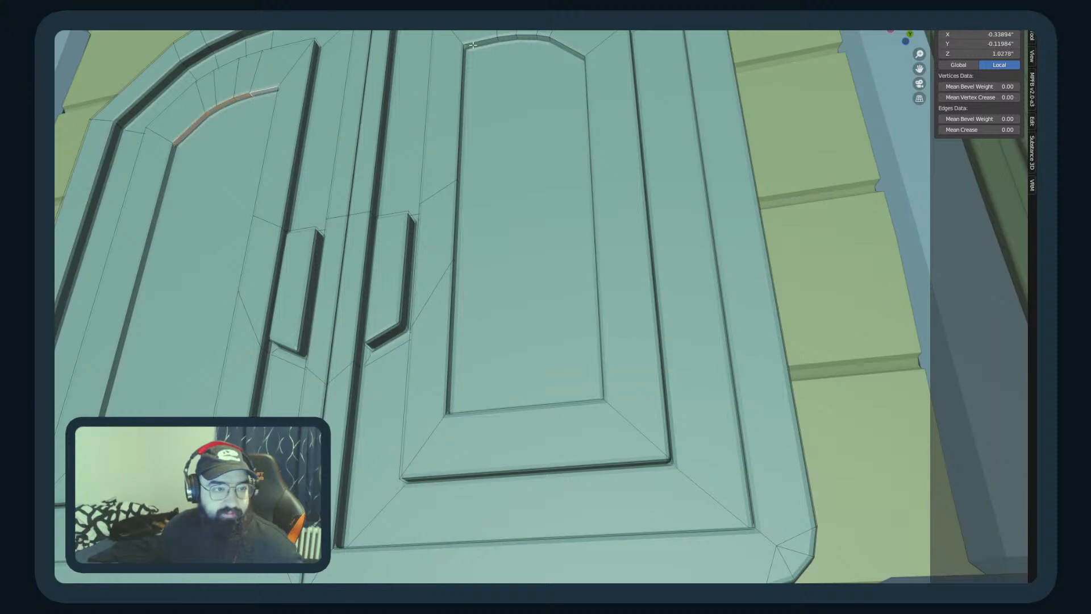
ctrl+click(570, 52)
middle_drag(570, 53, 519, 190)
scroll(519, 190, down, 2)
middle_drag(397, 171, 421, 162)
scroll(394, 169, up, 2)
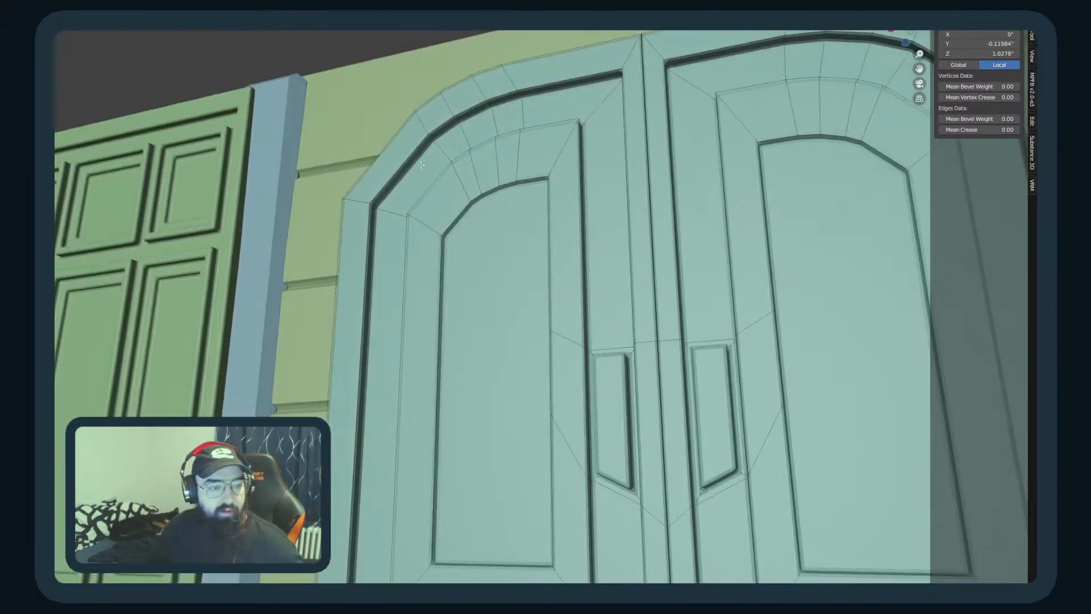
Step: Select the arched top rims of both doors' recessed panels and move them up along Z
click(456, 222)
middle_drag(456, 222, 519, 203)
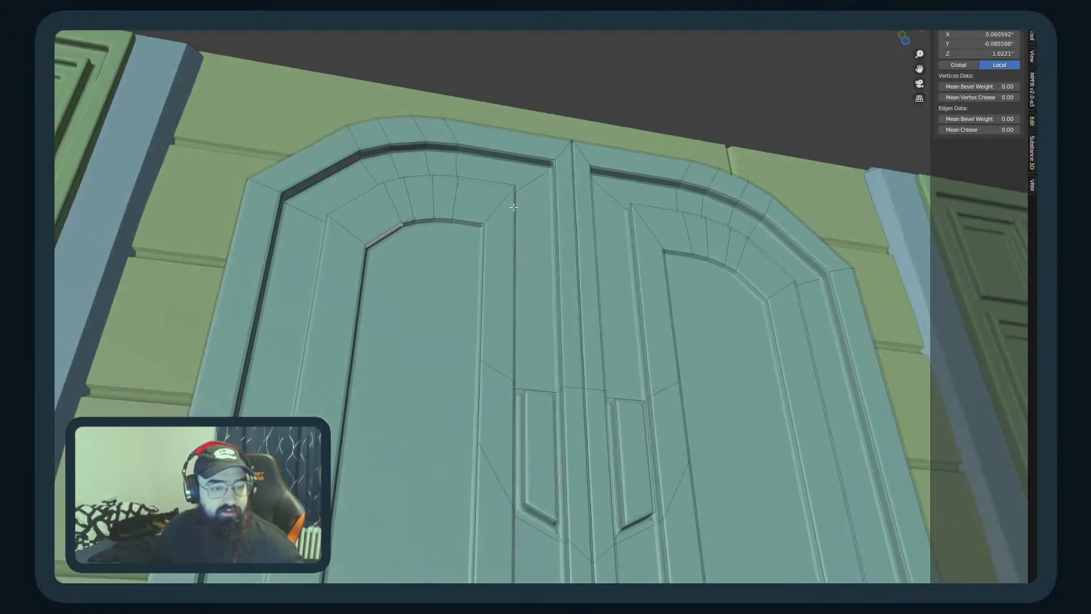
ctrl+click(480, 223)
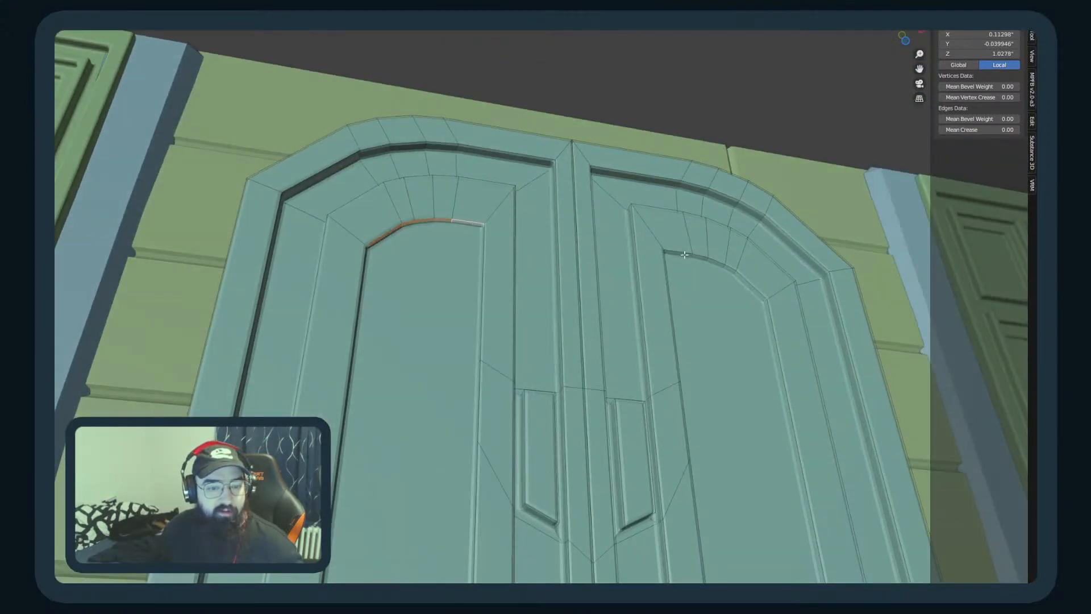
ctrl+click(758, 296)
middle_drag(759, 295, 766, 335)
key(g)
key(z)
click(789, 180)
key(Tab)
scroll(717, 247, down, 4)
middle_drag(717, 247, 327, 212)
scroll(686, 337, down, 4)
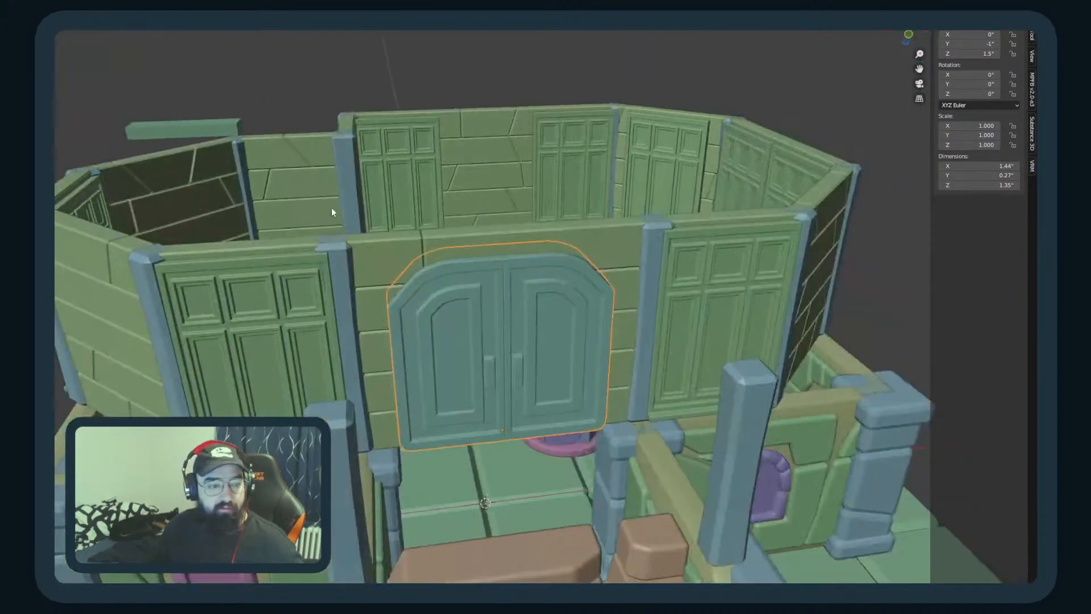
Step: Inspect the double doors and their inset panels within the front wall from several angles
key(ctrl+a)
click(437, 239)
key(KP_Decimal)
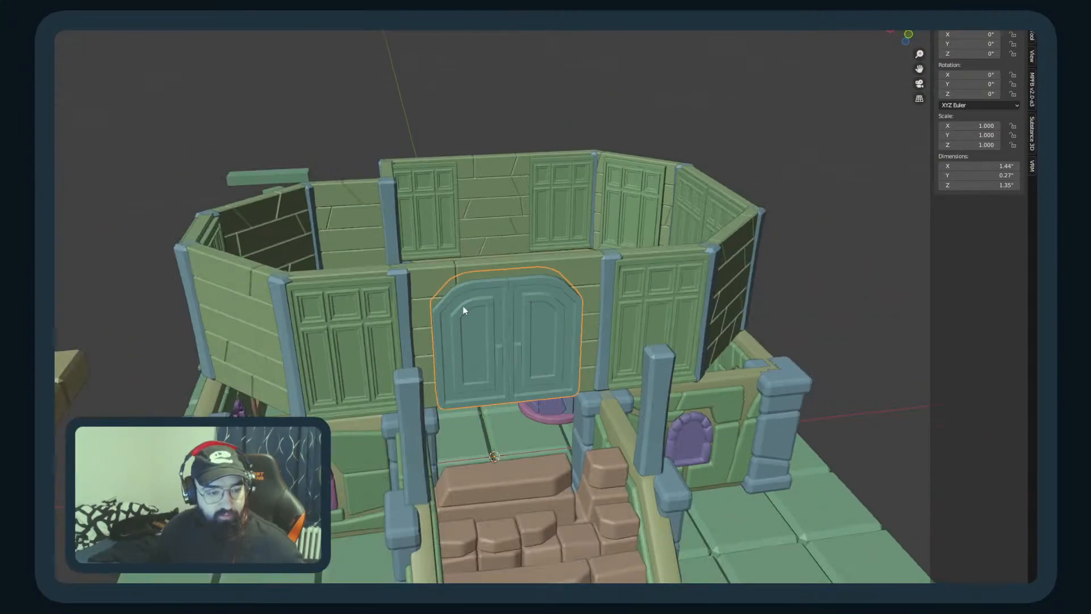
scroll(520, 332, down, 4)
mouse_move(477, 358)
middle_down()
mouse_move(463, 354)
mouse_move(478, 356)
middle_up()
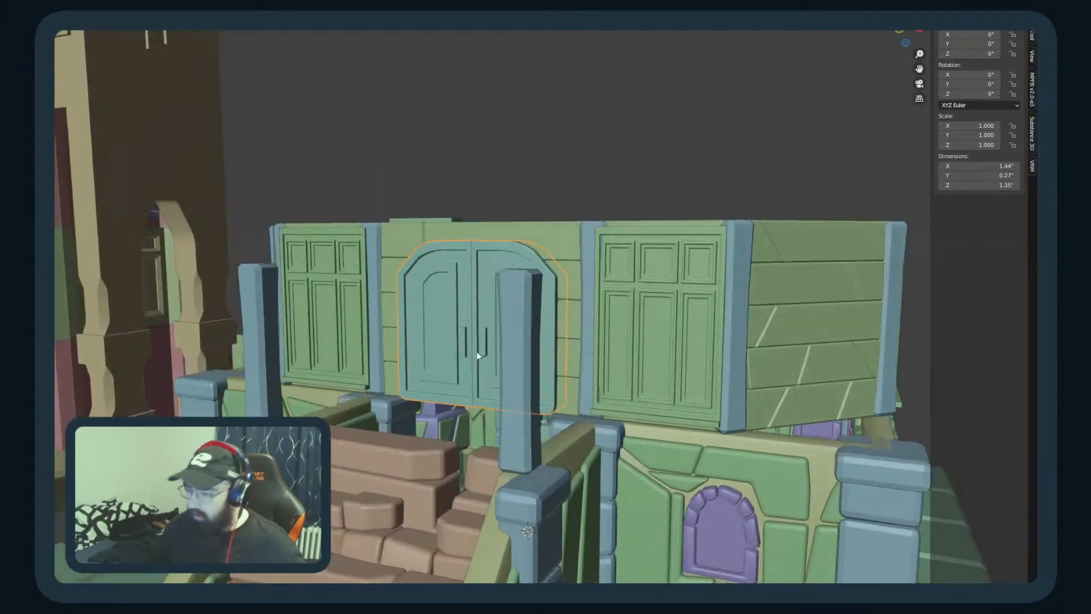
scroll(505, 306, down, 6)
scroll(533, 314, up, 6)
middle_drag(505, 306, 559, 309)
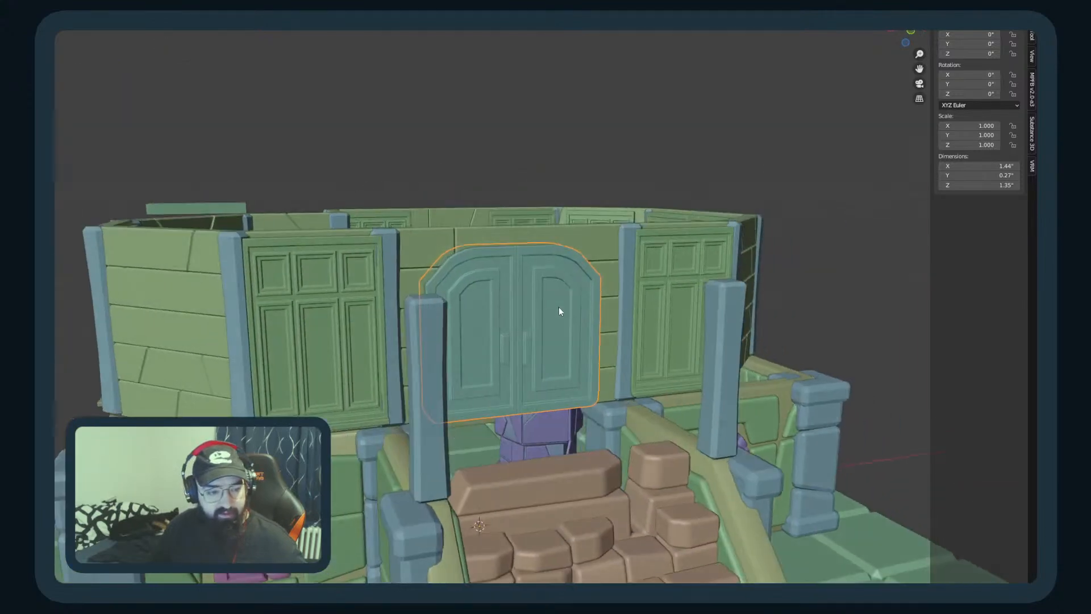
scroll(549, 305, up, 4)
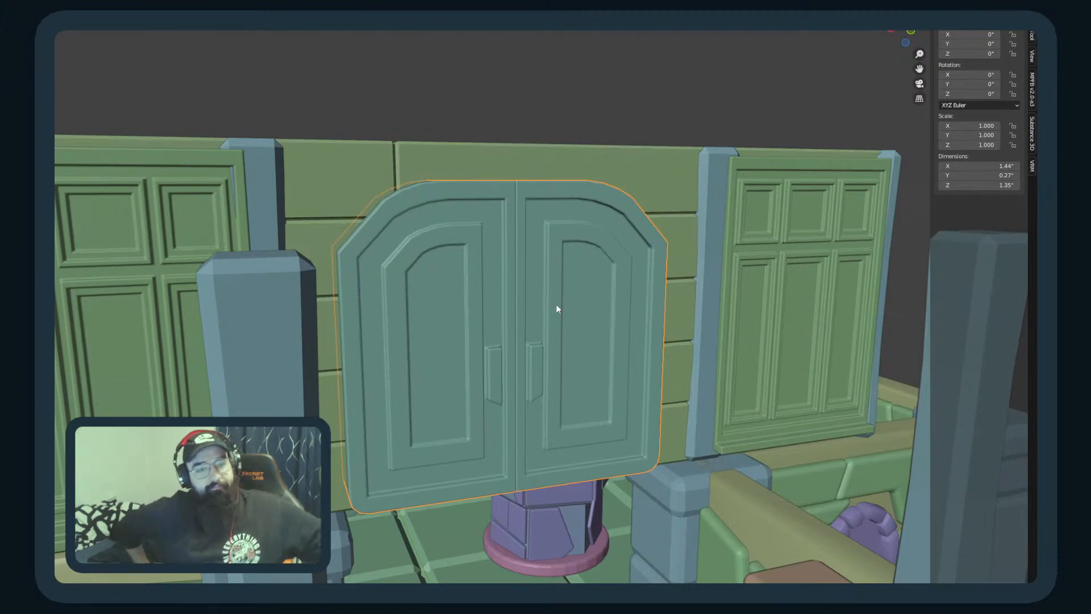
middle_drag(345, 270, 296, 272)
scroll(297, 272, down, 6)
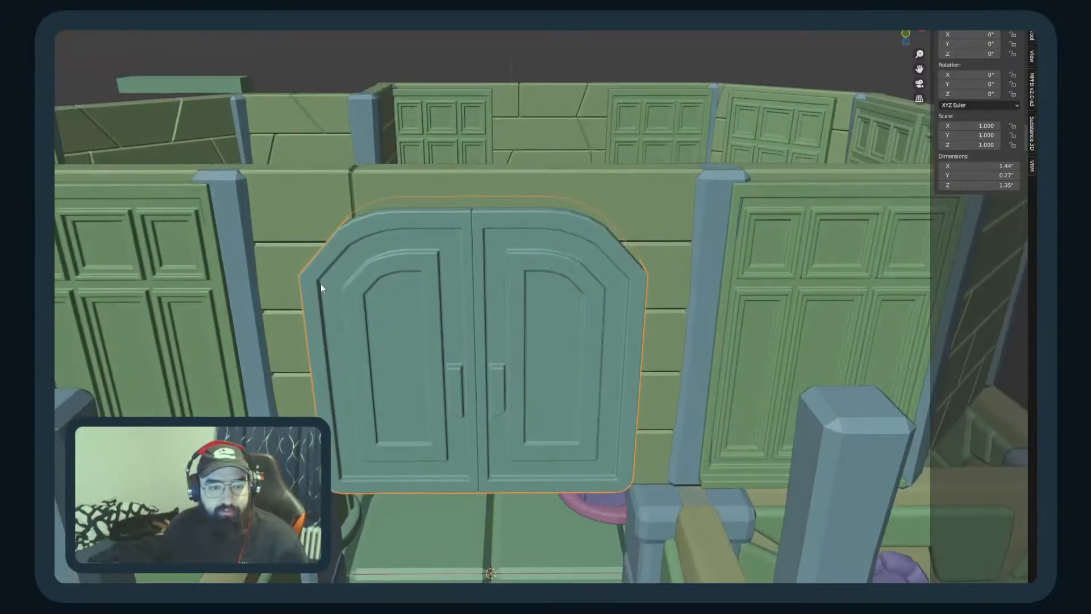
Step: Scale the two panelled wall sections flanking the doors to 1.062 along the Y axis
click(667, 278)
shift+click(363, 361)
middle_drag(363, 361, 646, 343)
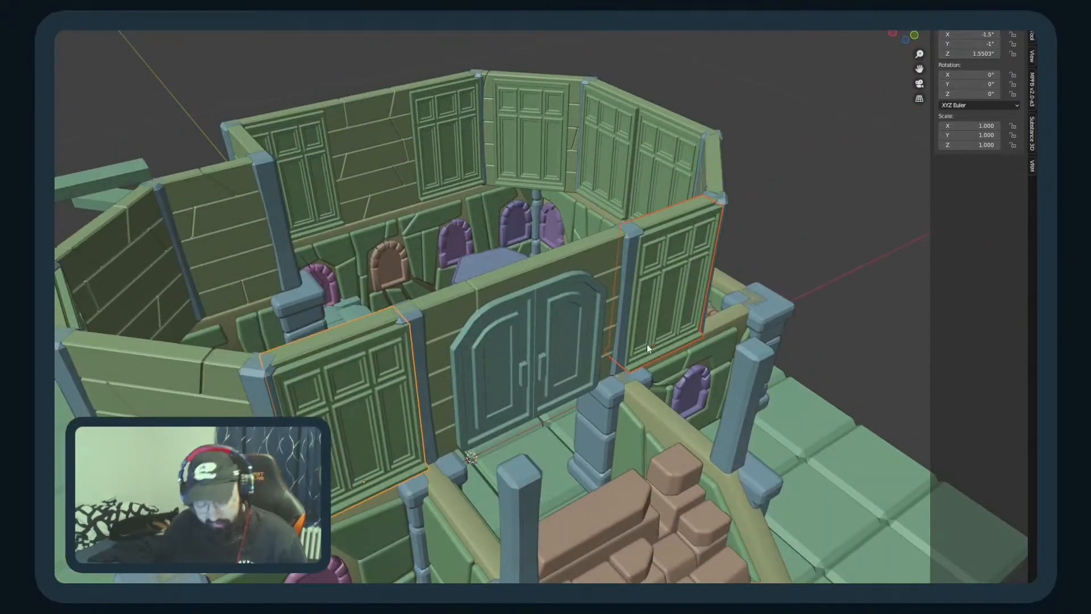
key(s)
key(y)
click(688, 365)
middle_drag(688, 365, 720, 388)
scroll(560, 375, up, 3)
scroll(309, 349, down, 4)
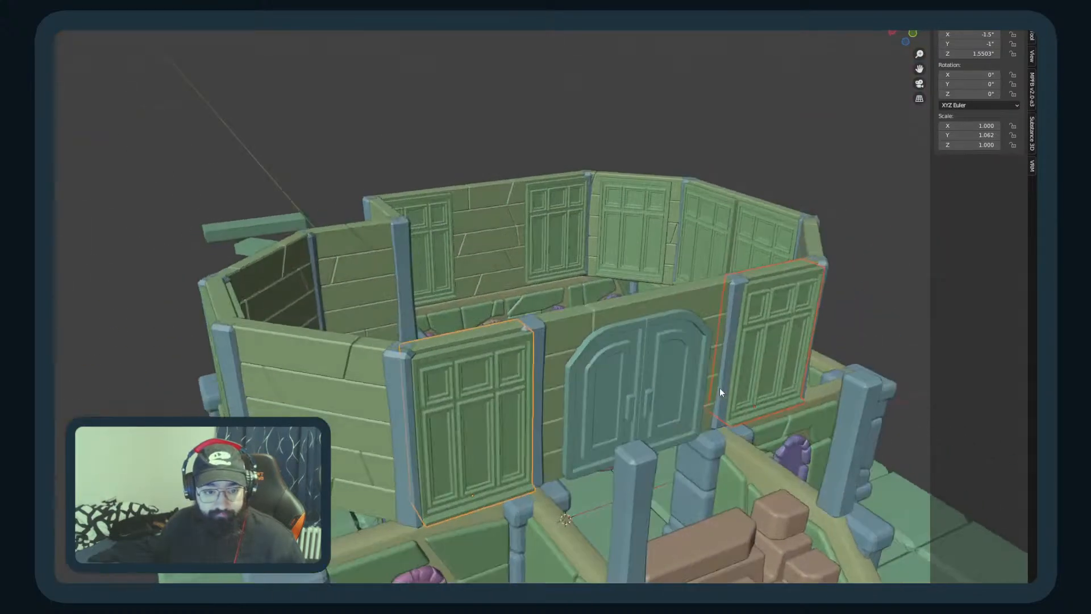
scroll(710, 387, up, 2)
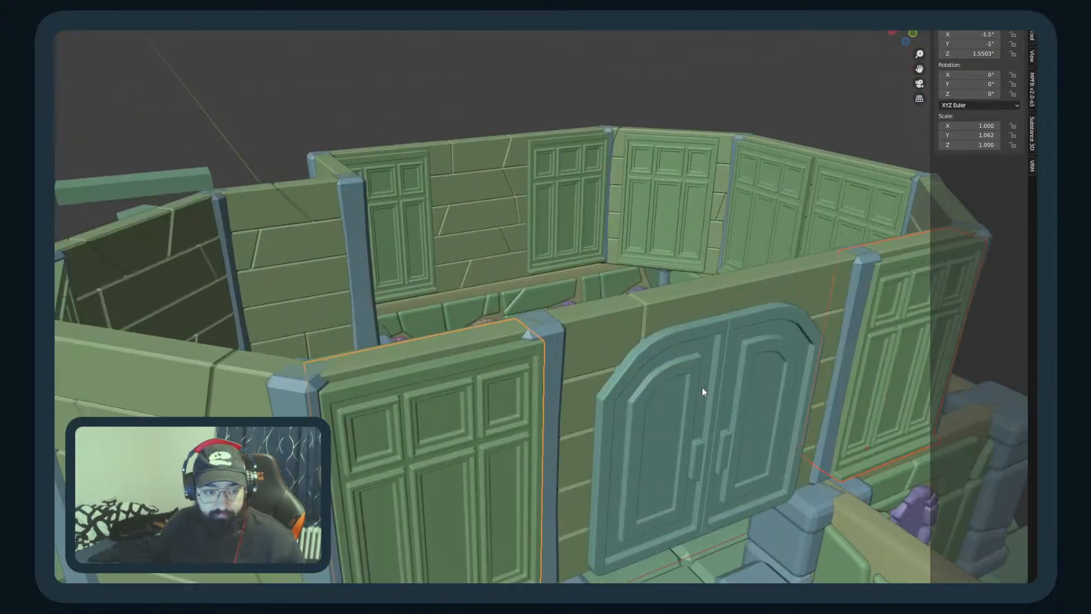
Step: Try rotating the blue wall post beside the double doors by -45° about the Z axis
click(562, 360)
key(s)
key(z)
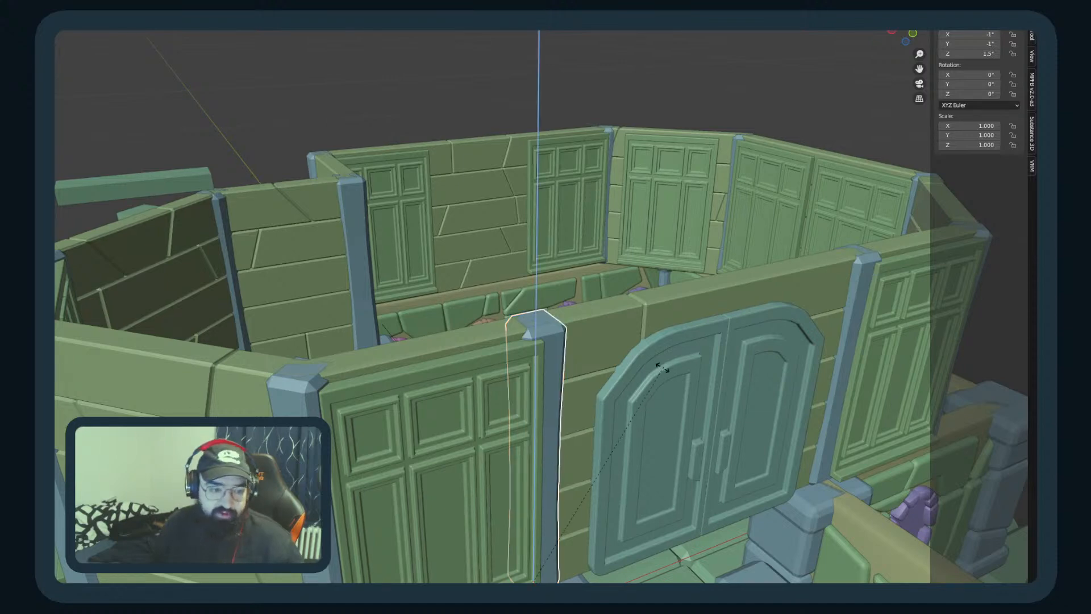
click(573, 570)
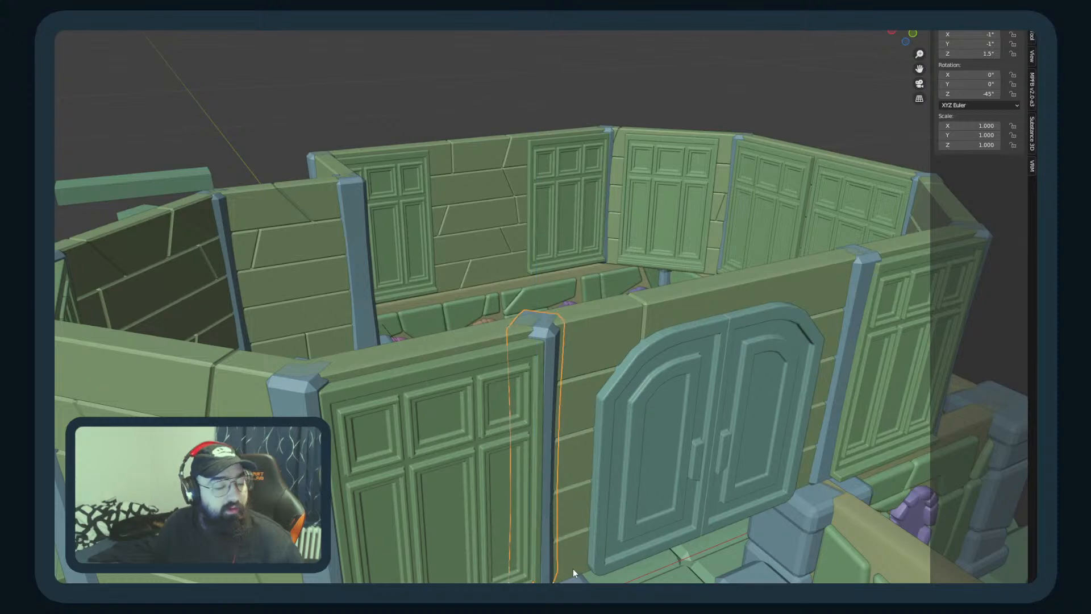
scroll(535, 402, down, 5)
middle_drag(502, 144, 481, 136)
scroll(493, 117, up, 2)
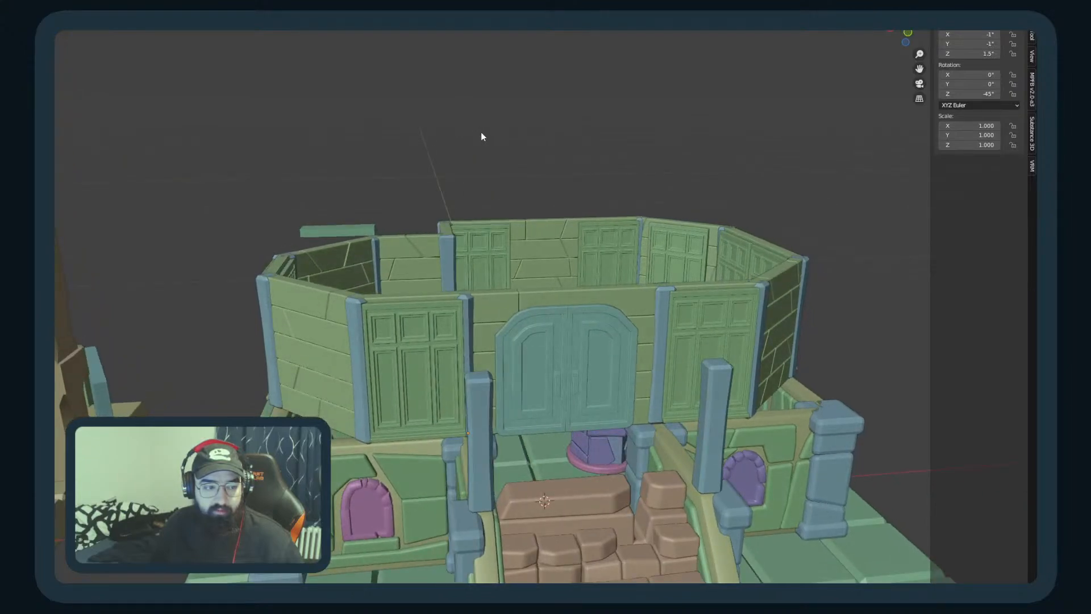
Step: Undo the wall post's rotation and clear the selection
key(ctrl+z)
key(ctrl+z)
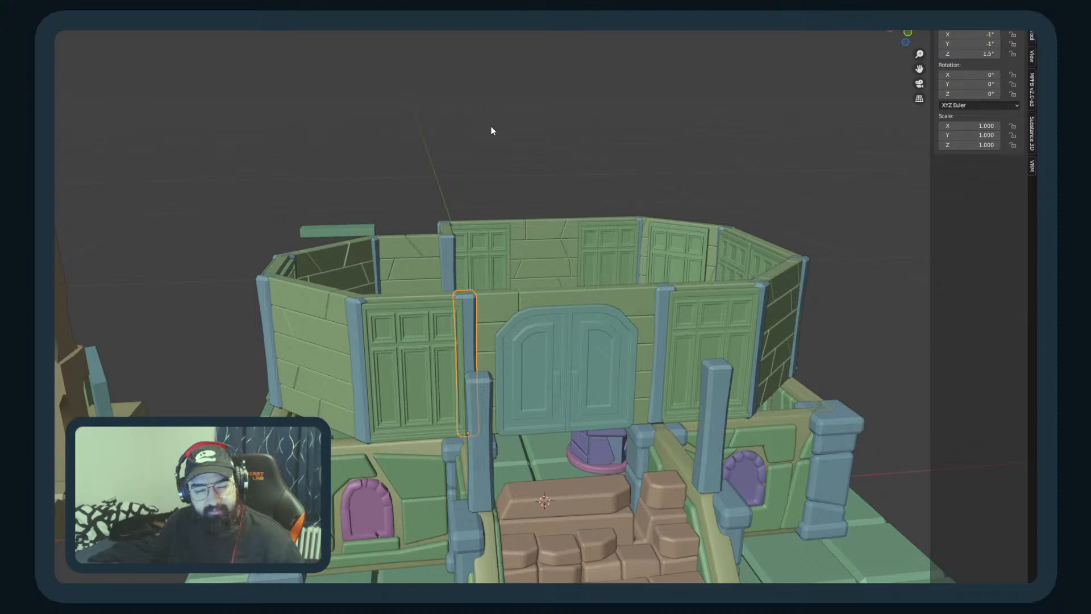
click(580, 76)
middle_drag(580, 76, 383, 164)
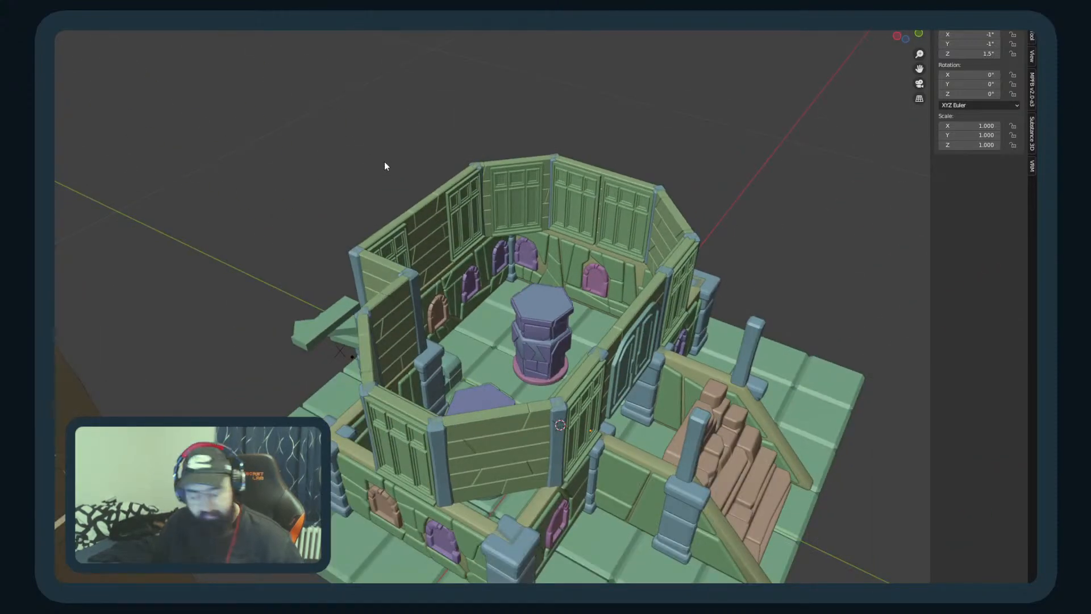
Step: Inspect the posts flanking the front stairs and the surrounding upper walls from the front and rear of the building
scroll(385, 165, up, 4)
key(ctrl+a)
click(384, 165)
scroll(409, 183, down, 4)
middle_drag(430, 196, 363, 164)
scroll(409, 244, up, 4)
click(465, 398)
shift+click(708, 392)
middle_drag(708, 392, 642, 392)
scroll(694, 424, down, 3)
scroll(598, 414, down, 1)
click(795, 307)
scroll(795, 308, down, 3)
middle_drag(796, 307, 714, 318)
scroll(487, 313, up, 3)
middle_drag(417, 310, 473, 324)
scroll(472, 323, up, 1)
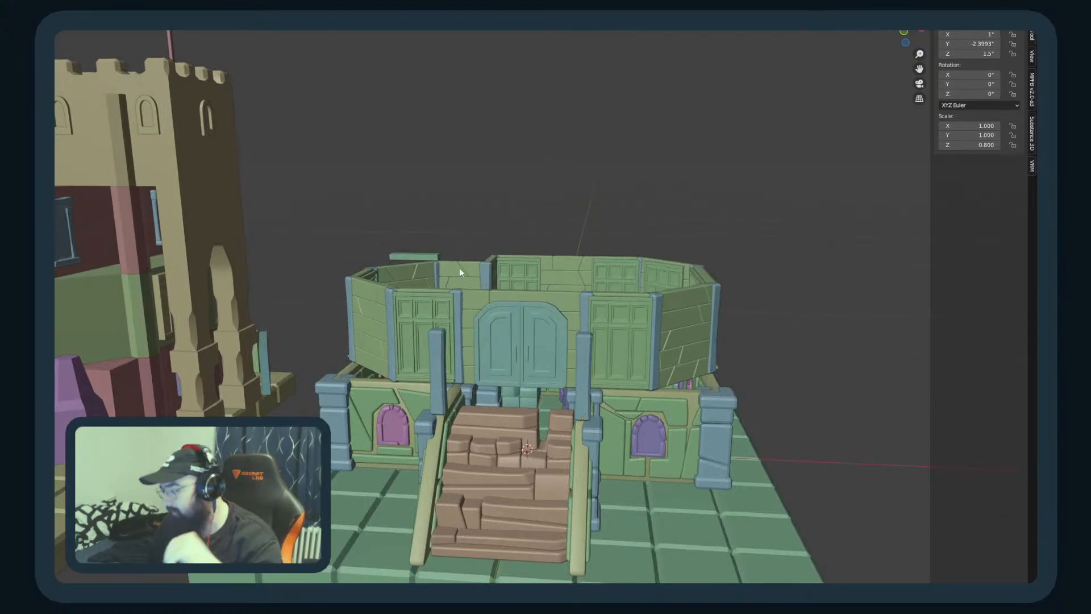
scroll(459, 271, up, 2)
middle_drag(425, 281, 460, 286)
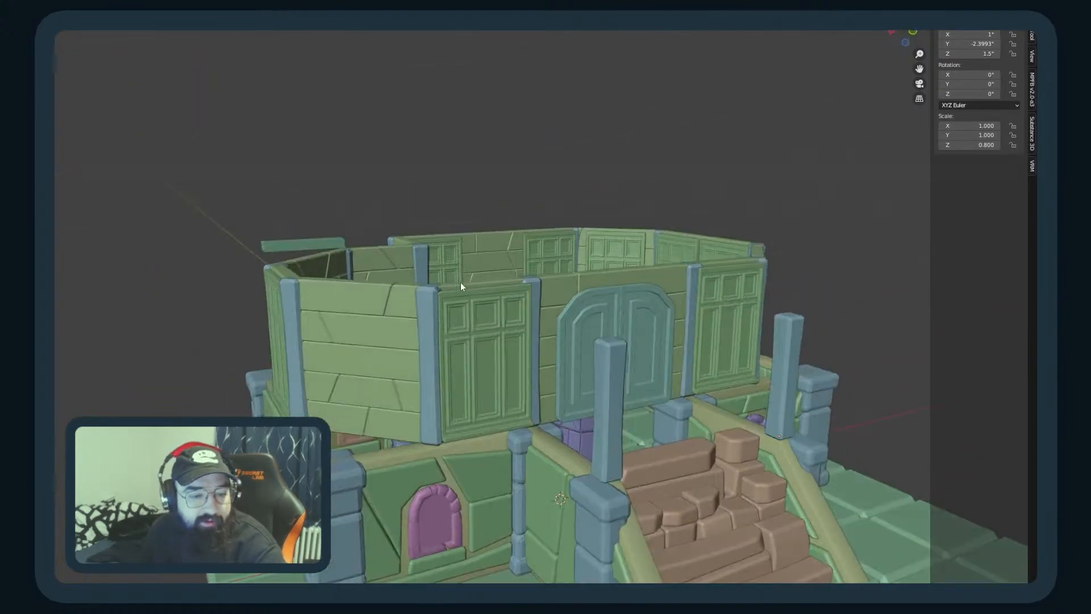
scroll(461, 286, down, 3)
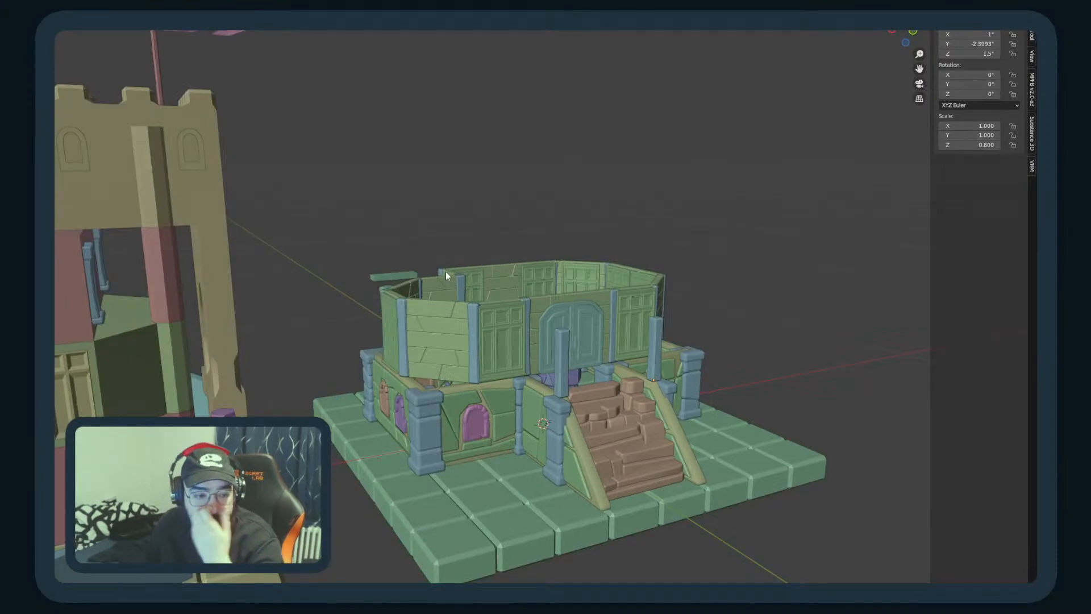
scroll(446, 278, up, 3)
middle_drag(449, 291, 377, 392)
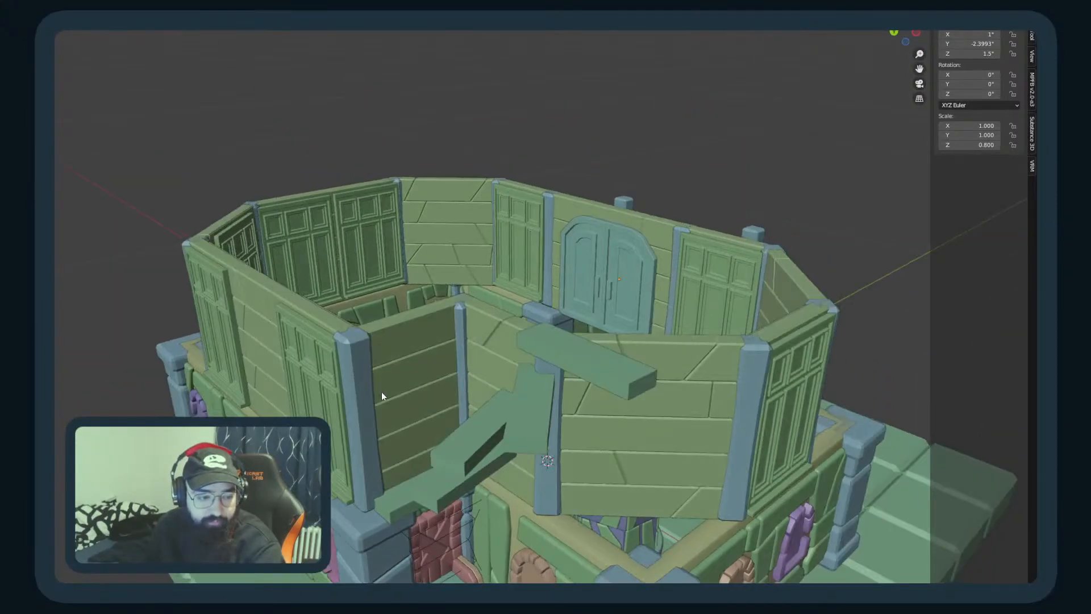
Step: Duplicate the left leaf of the arched double doors and rotate the copy to run along the Y axis
click(397, 406)
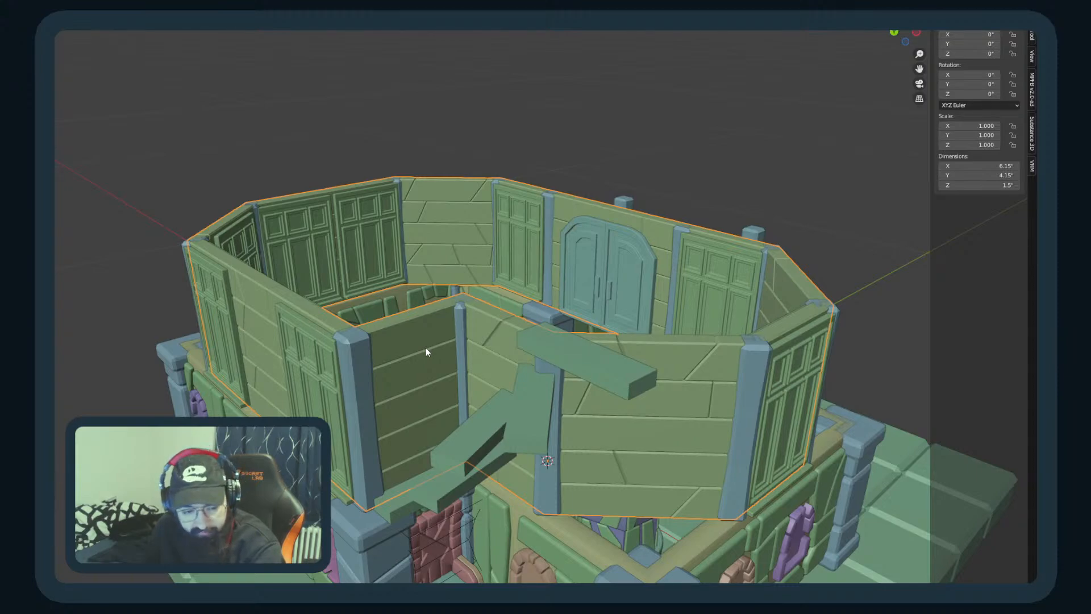
middle_drag(904, 415, 512, 388)
click(540, 377)
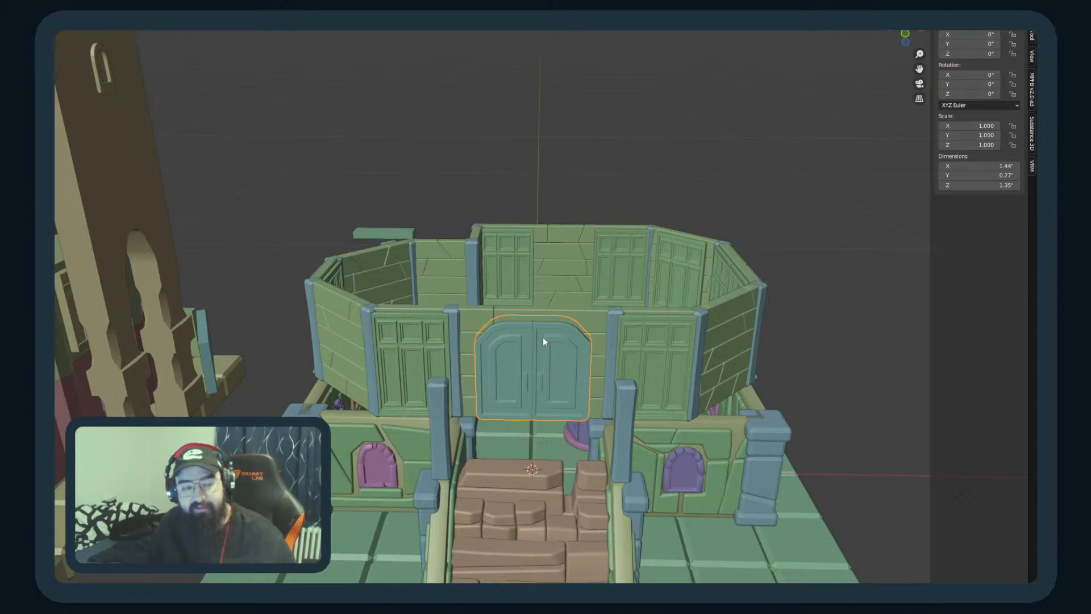
key(Tab)
key(alt+a)
key(l)
middle_drag(515, 354, 540, 398)
key(KP_7)
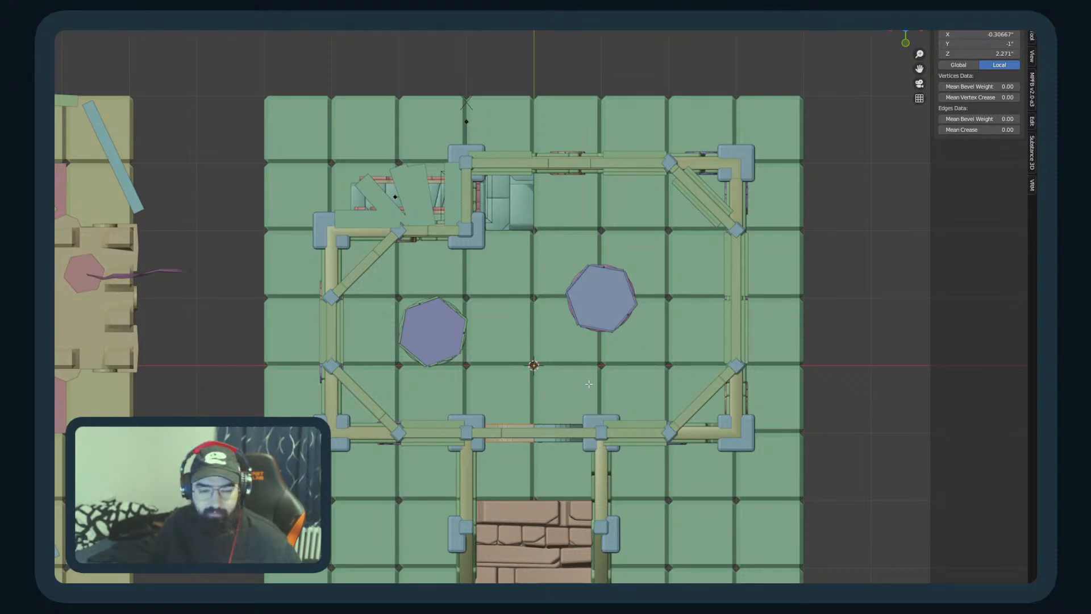
key(g)
key(Escape)
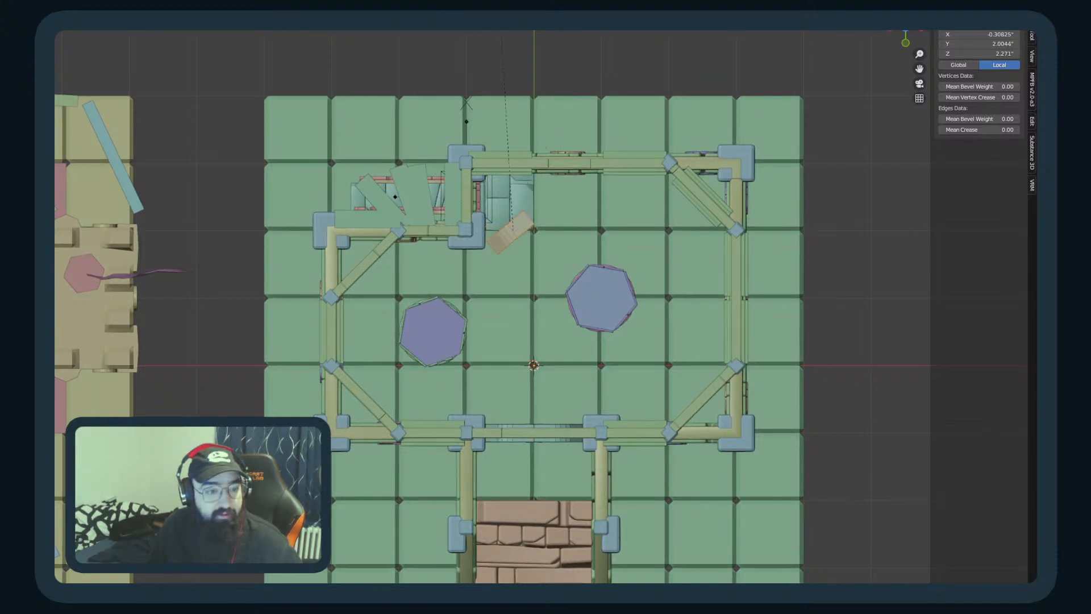
key(Escape)
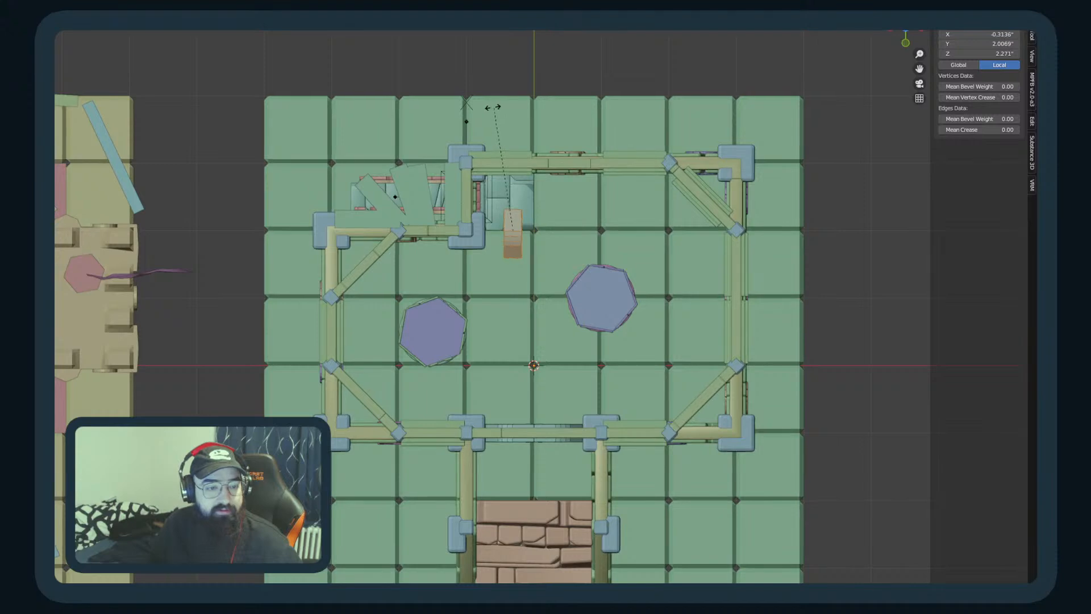
key(Escape)
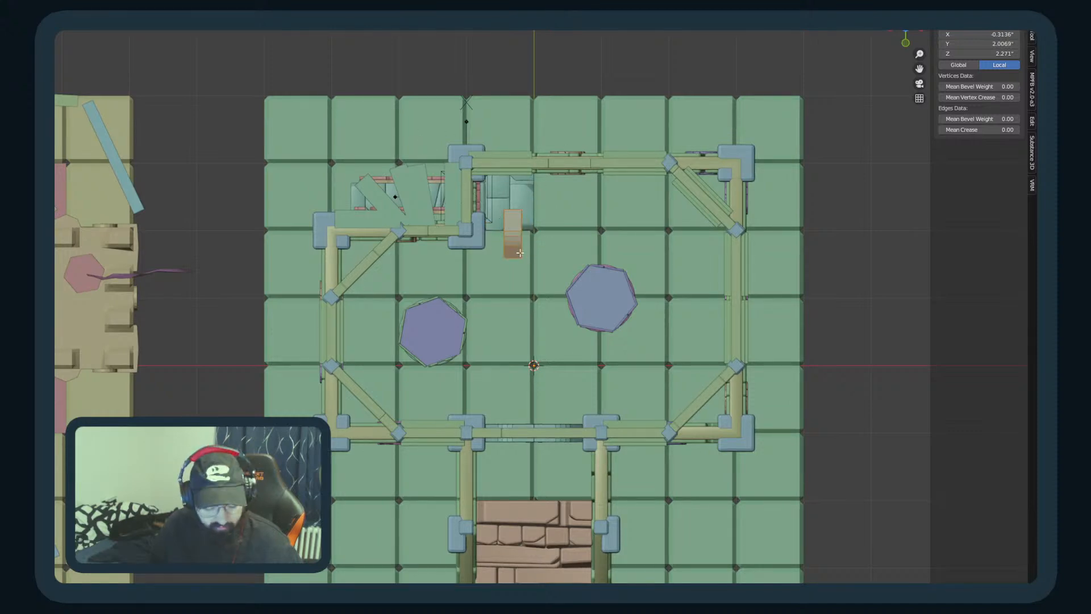
Step: Move the door leaf copy into the short upper wall above the small rear staircase and return to Object Mode
key(g)
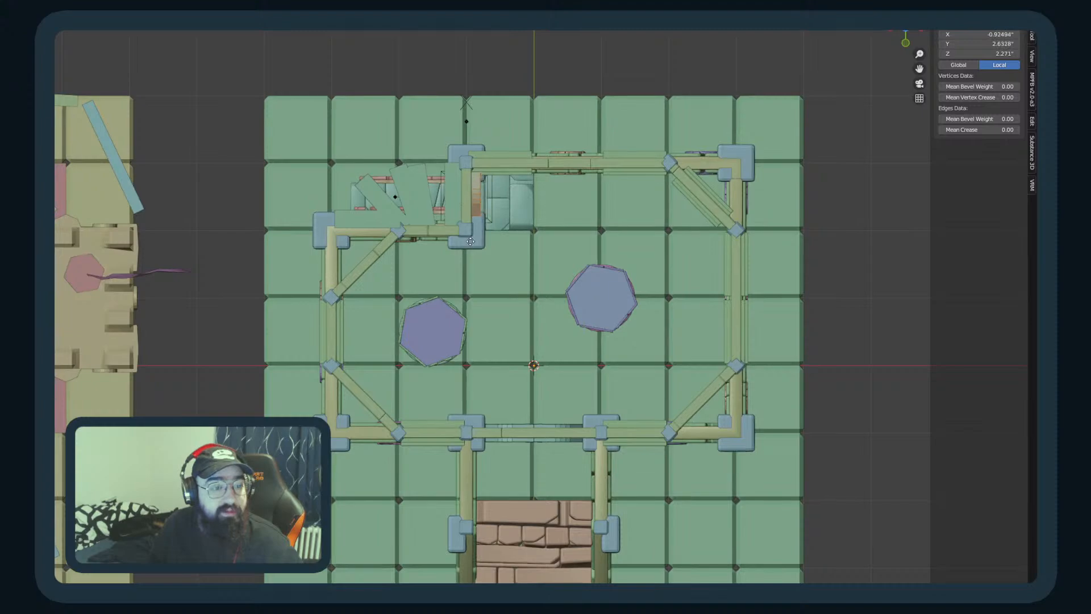
click(465, 244)
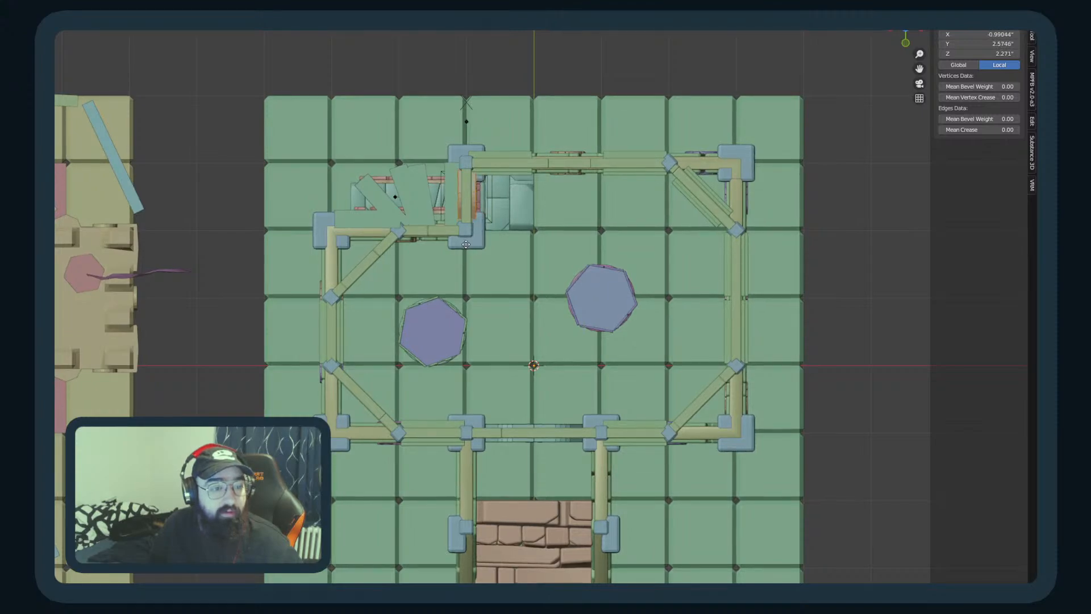
middle_drag(261, 290, 415, 196)
scroll(443, 411, up, 8)
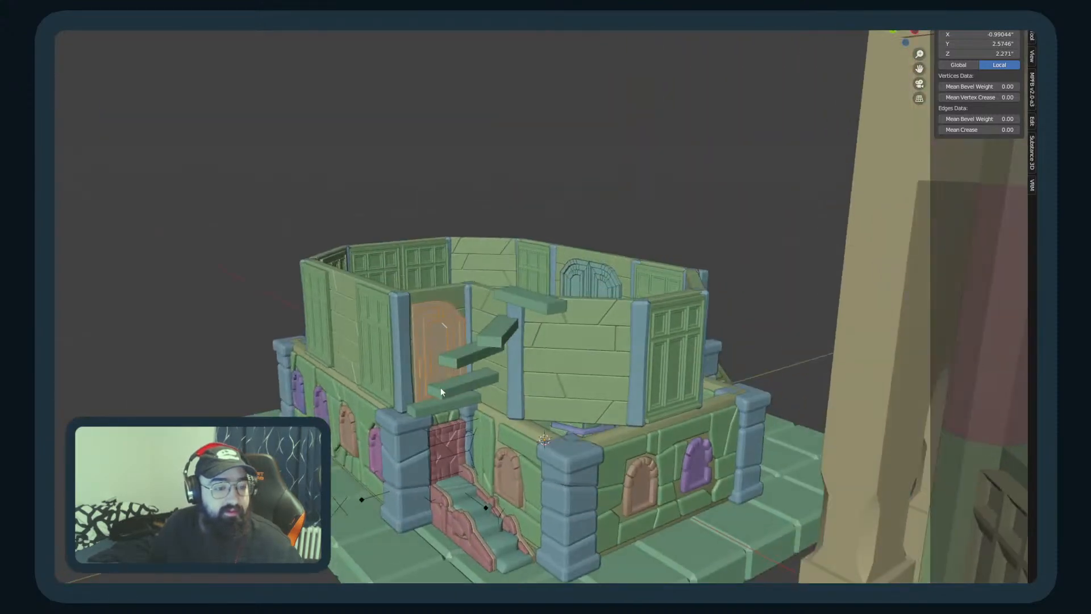
key(Tab)
Step: Examine how the copied door fits between the posts and above the rear staircase
scroll(425, 416, down, 8)
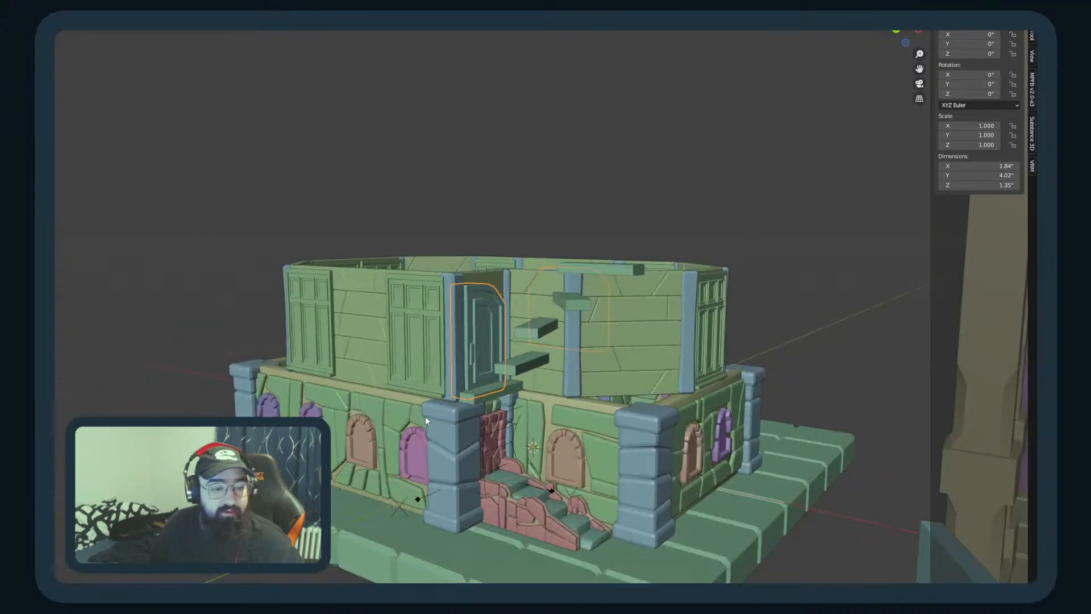
scroll(379, 105, down, 3)
scroll(369, 150, up, 4)
middle_drag(369, 150, 342, 165)
scroll(342, 251, up, 4)
shift+middle_drag(342, 250, 414, 157)
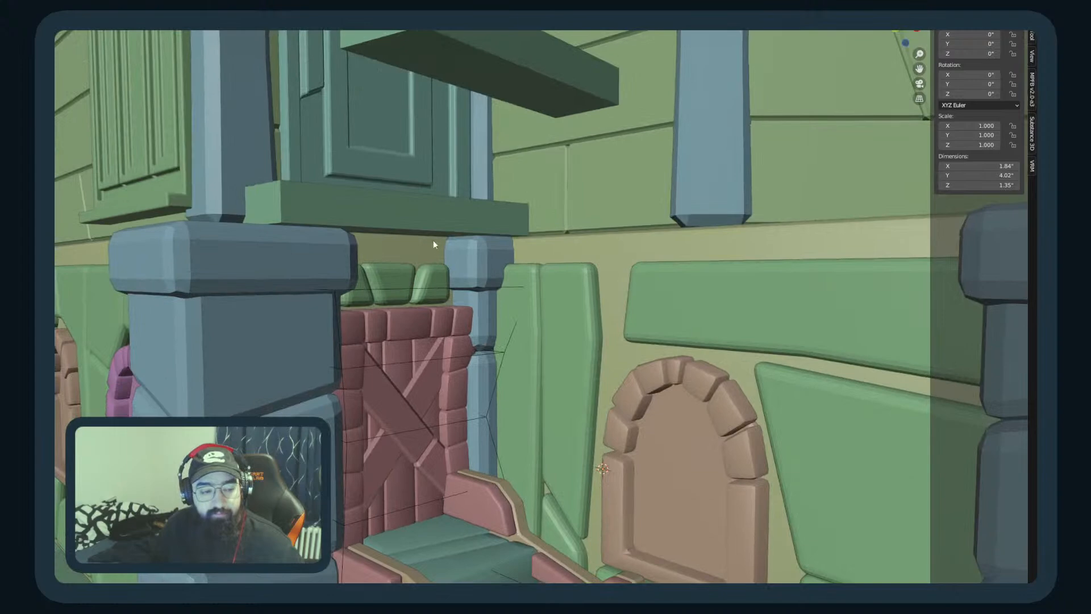
scroll(421, 288, down, 5)
middle_drag(421, 289, 397, 303)
scroll(396, 303, up, 7)
scroll(397, 303, down, 8)
middle_drag(493, 279, 496, 293)
Step: Switch the viewport shading to Material Preview
key(z)
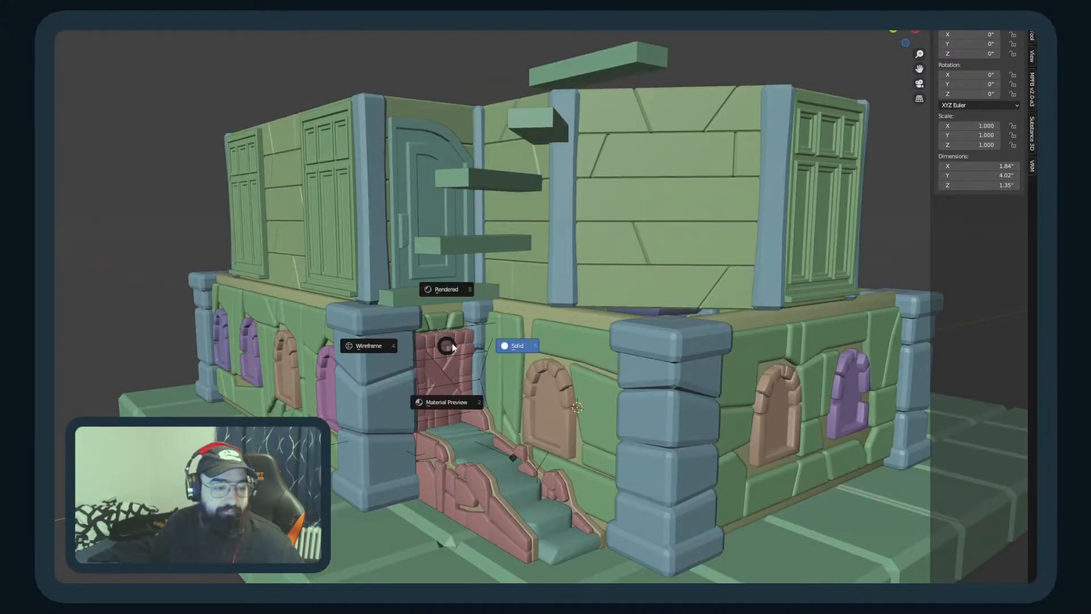
key(z)
click(464, 440)
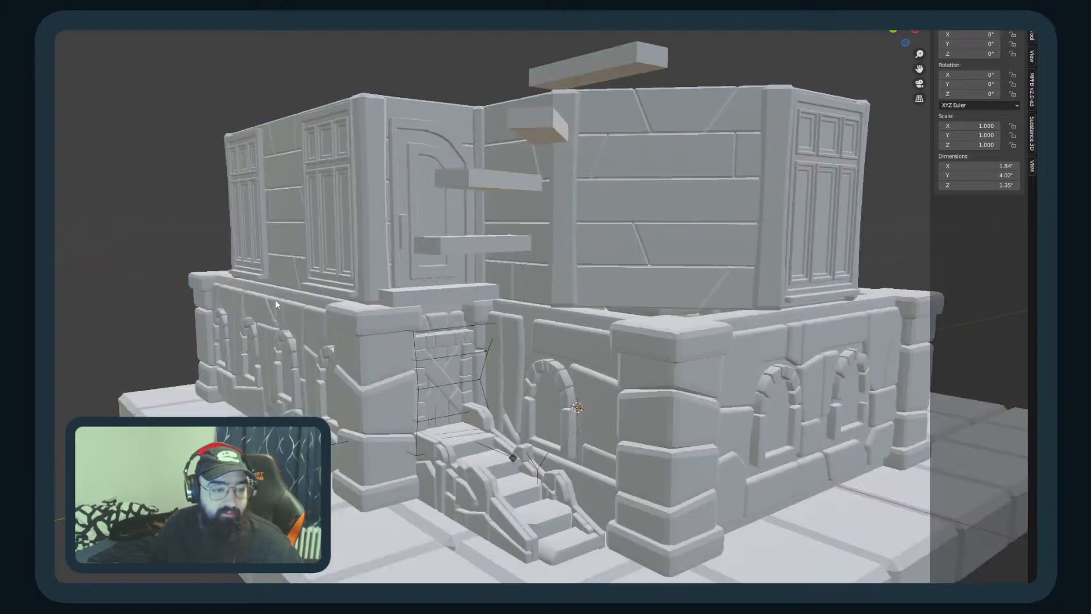
Step: Examine the front double doors, panelled walls and stairs in the new shading, up close and from a distance
scroll(275, 299, down, 5)
mouse_move(275, 299)
middle_down()
mouse_move(158, 290)
mouse_move(454, 288)
mouse_move(213, 273)
mouse_move(329, 291)
middle_up()
scroll(329, 291, up, 5)
scroll(329, 291, down, 5)
mouse_move(428, 291)
middle_down()
mouse_move(334, 328)
mouse_move(227, 332)
mouse_move(275, 311)
mouse_move(308, 274)
mouse_move(182, 267)
mouse_move(417, 276)
middle_up()
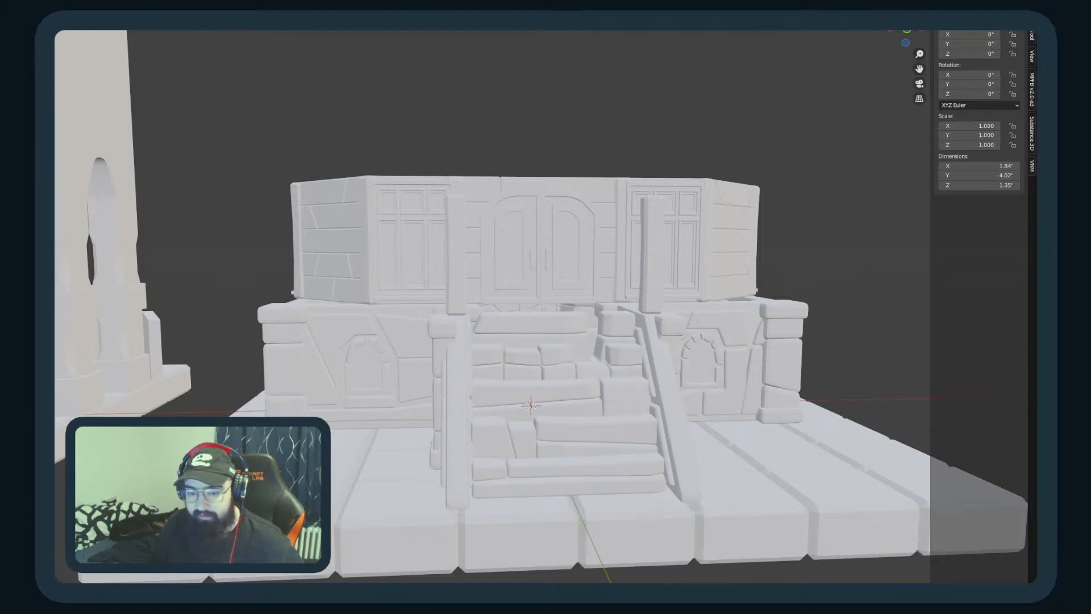
scroll(929, 455, down, 3)
middle_drag(929, 455, 950, 411)
scroll(756, 398, up, 5)
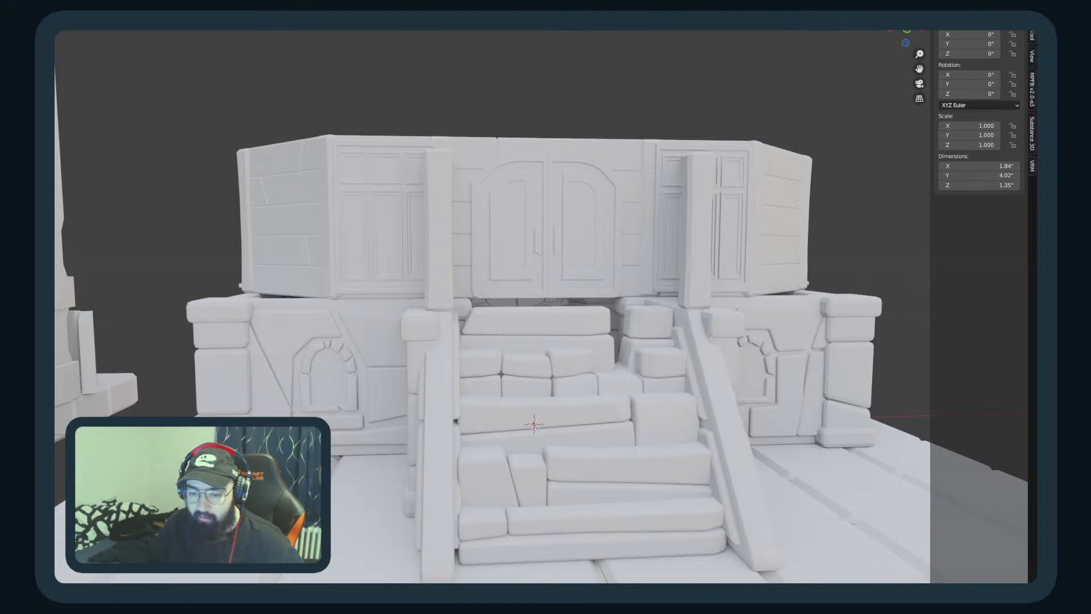
scroll(869, 255, down, 4)
mouse_move(589, 164)
middle_down()
mouse_move(512, 163)
mouse_move(579, 192)
mouse_move(560, 200)
middle_up()
scroll(579, 192, up, 5)
scroll(588, 196, up, 3)
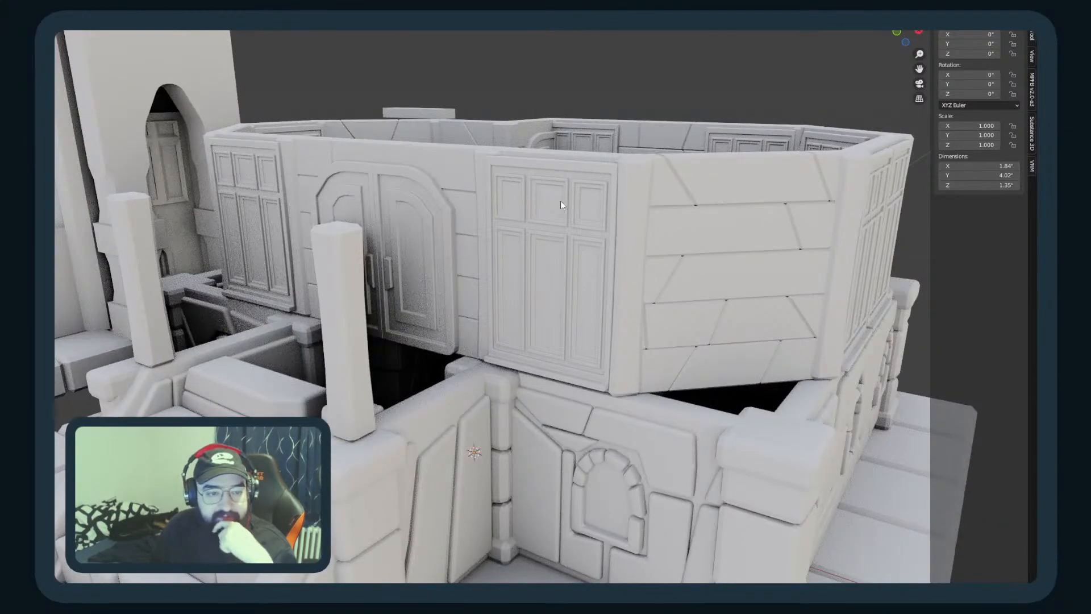
scroll(561, 200, up, 5)
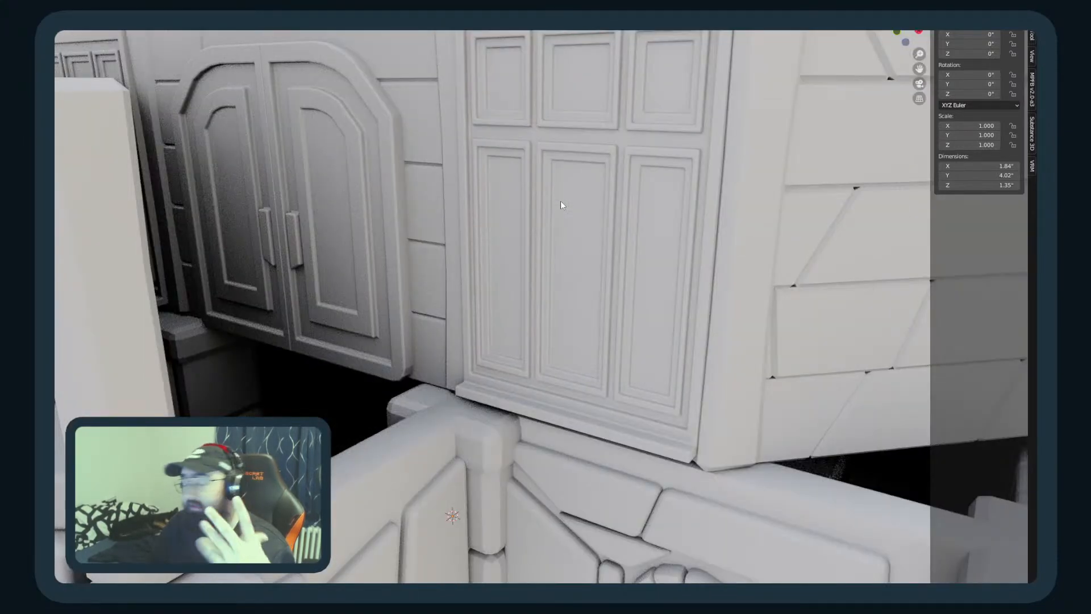
scroll(561, 200, down, 7)
middle_drag(512, 225, 533, 260)
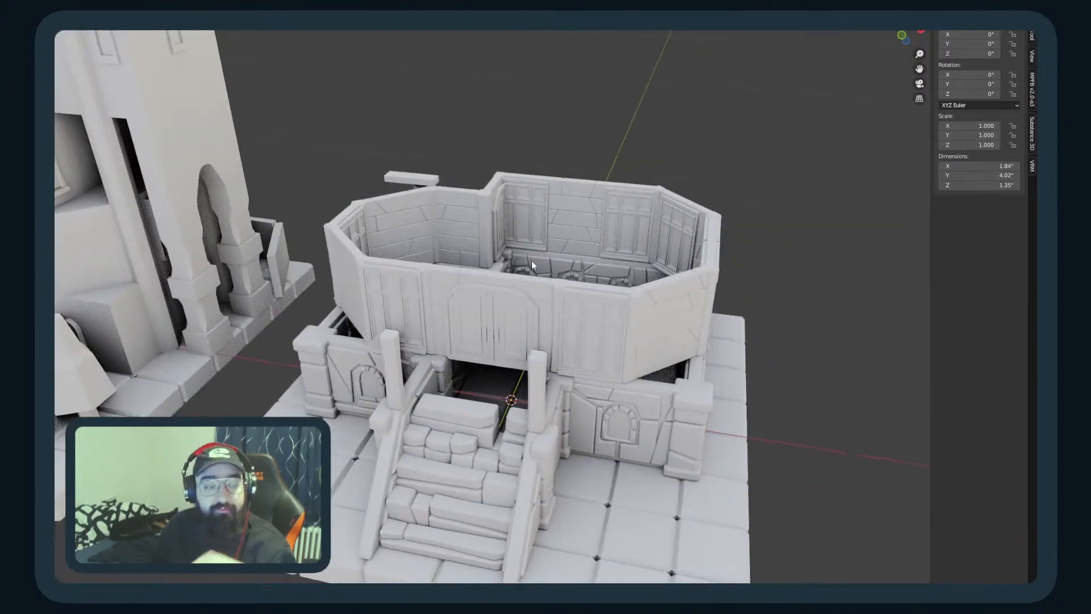
scroll(523, 261, up, 2)
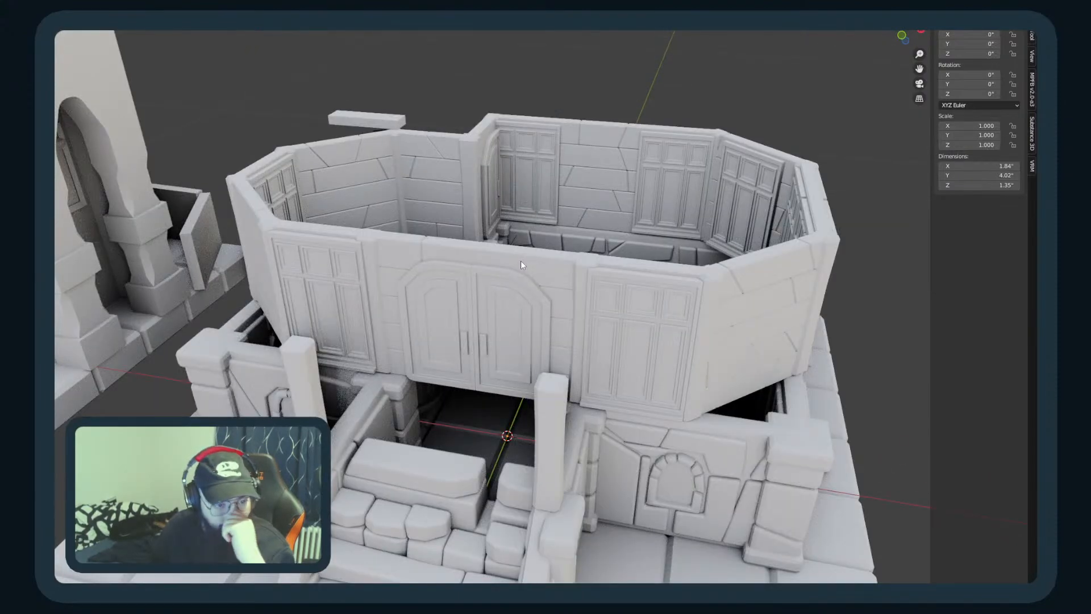
Step: Turn the rear door leaf half a turn about the Z axis and shift it slightly along the Y axis
scroll(527, 251, down, 4)
middle_drag(534, 251, 306, 237)
scroll(398, 264, up, 2)
scroll(300, 235, up, 4)
scroll(267, 236, down, 5)
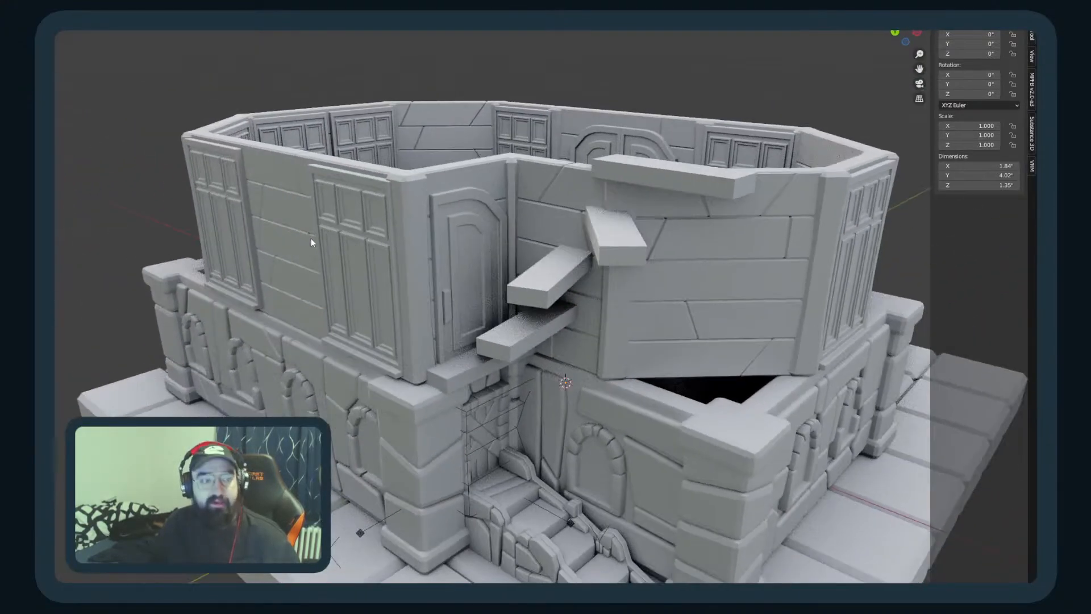
scroll(315, 235, up, 4)
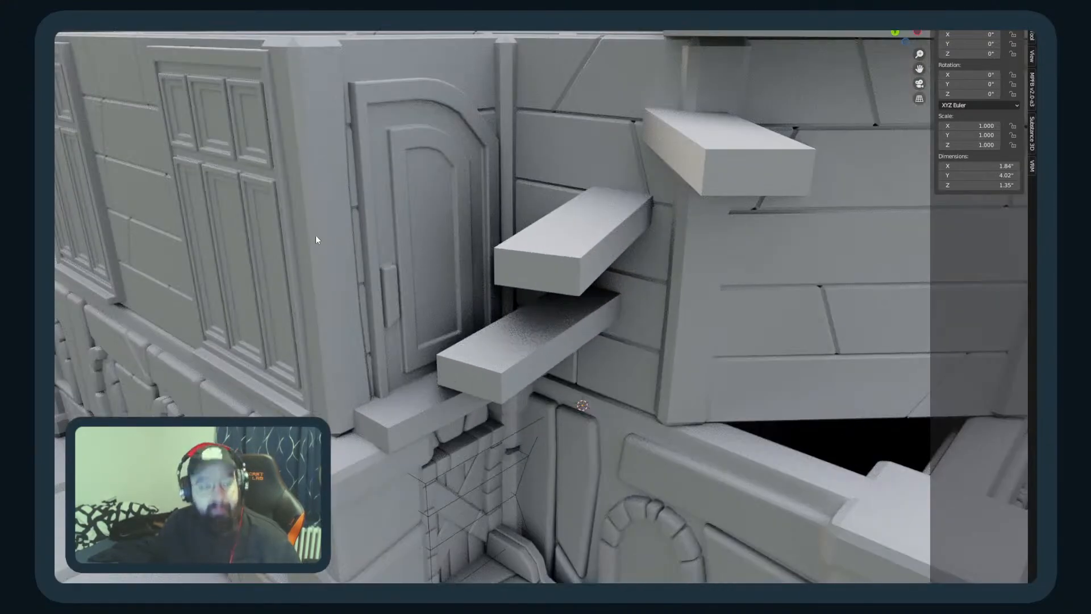
click(407, 145)
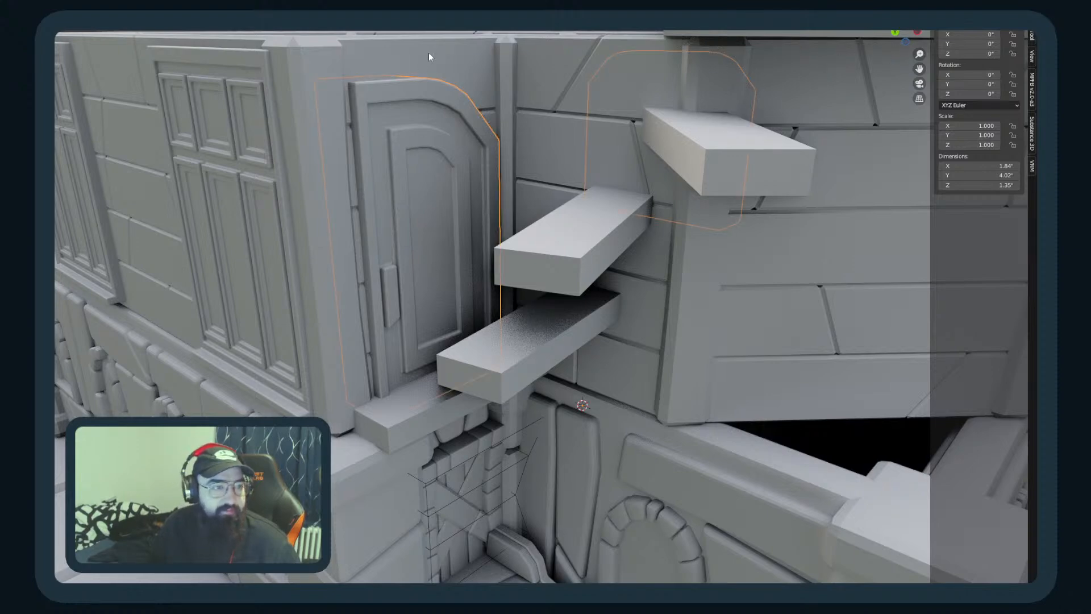
key(Tab)
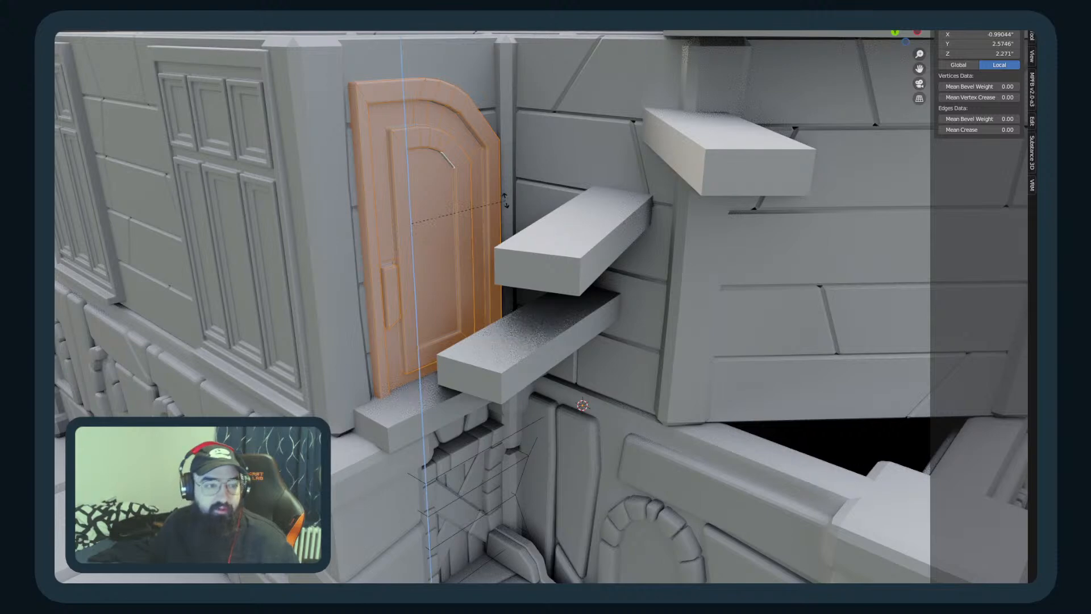
click(227, 265)
middle_drag(227, 264, 496, 343)
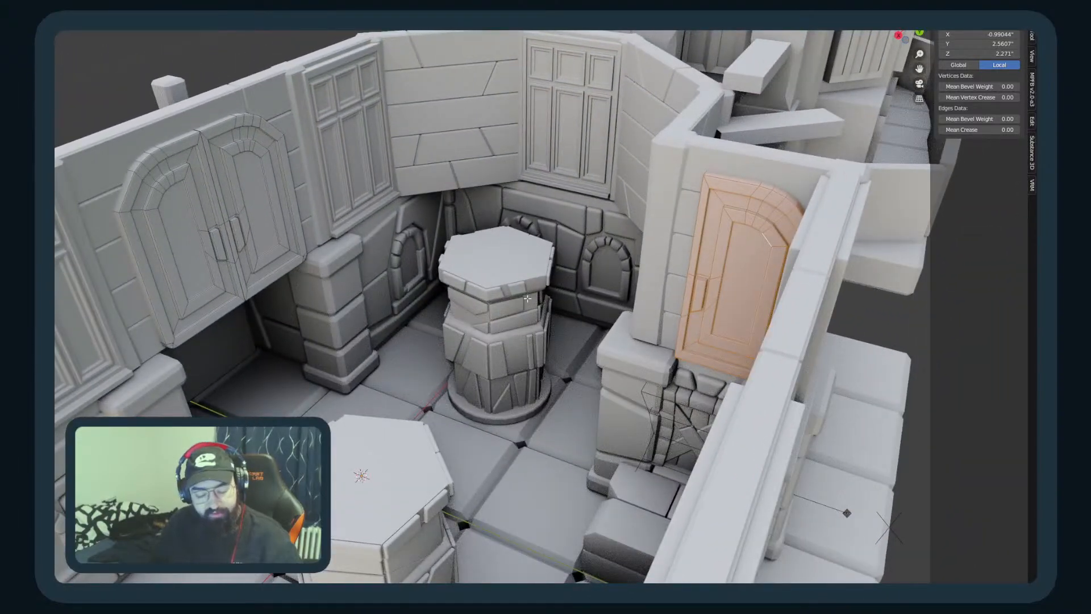
Step: Separate the selected rear door leaf from the double doors into its own object
key(F3)
text(separate)
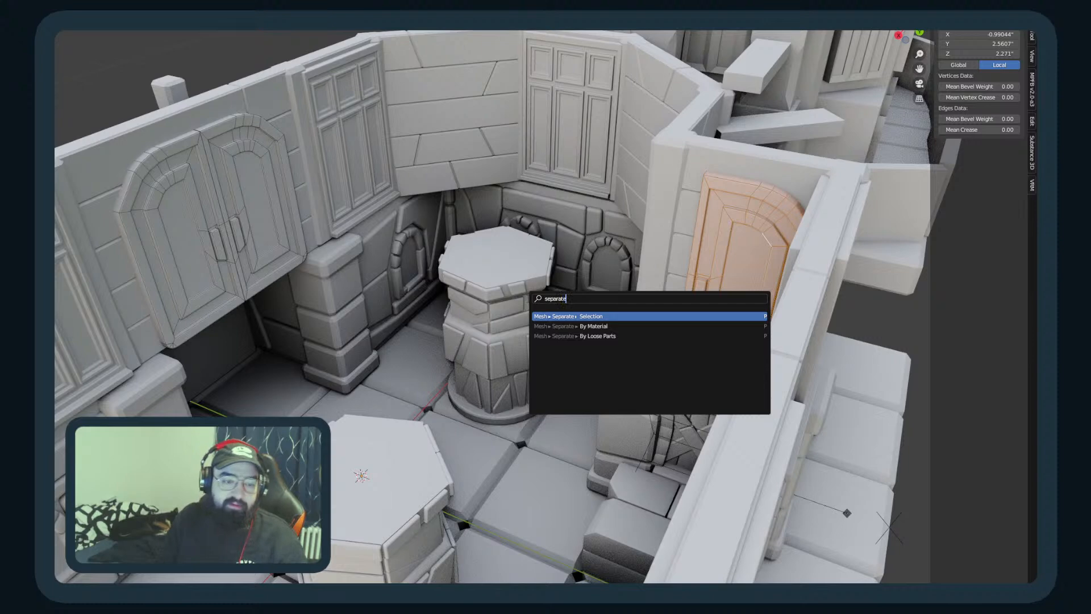
key(Return)
key(Tab)
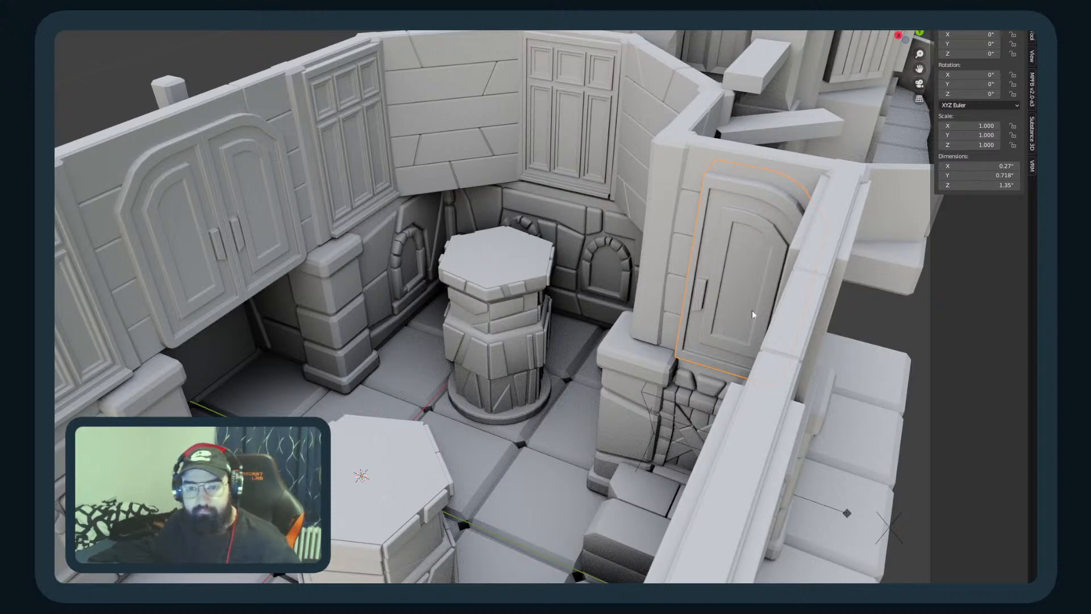
Step: Center the separated door in its wall from top view, moving it to X -0.015639 and Y -0.040517
middle_drag(791, 273, 688, 313)
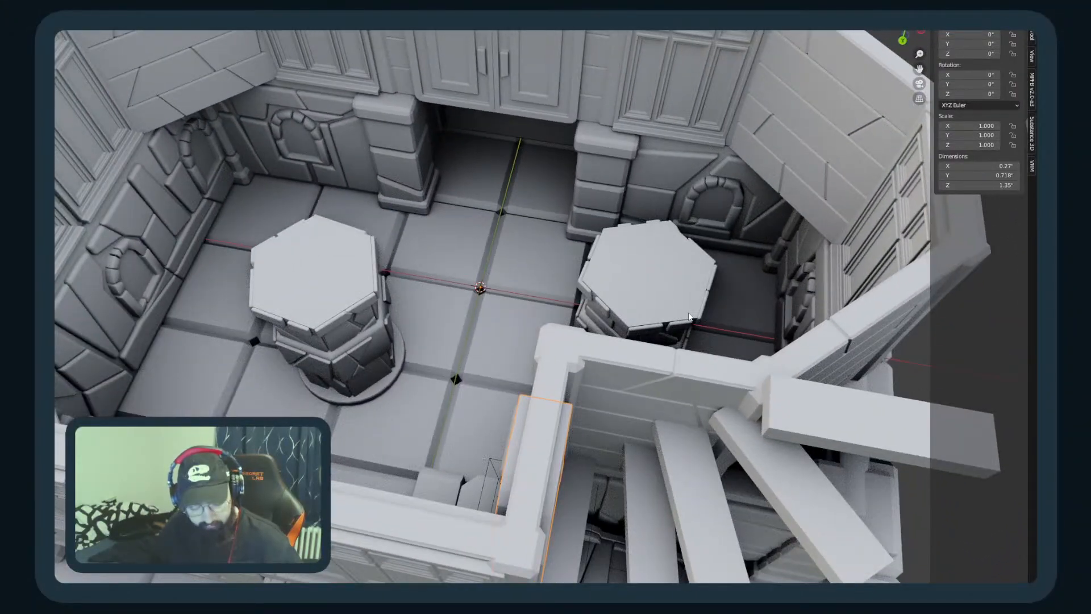
middle_drag(688, 291, 585, 333)
scroll(568, 279, up, 2)
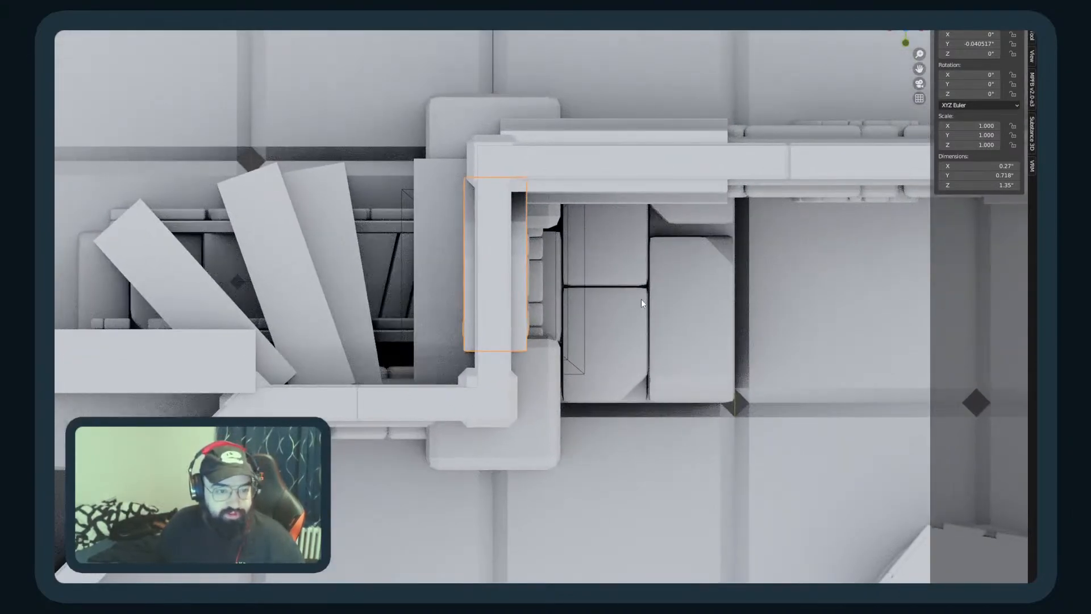
key(g)
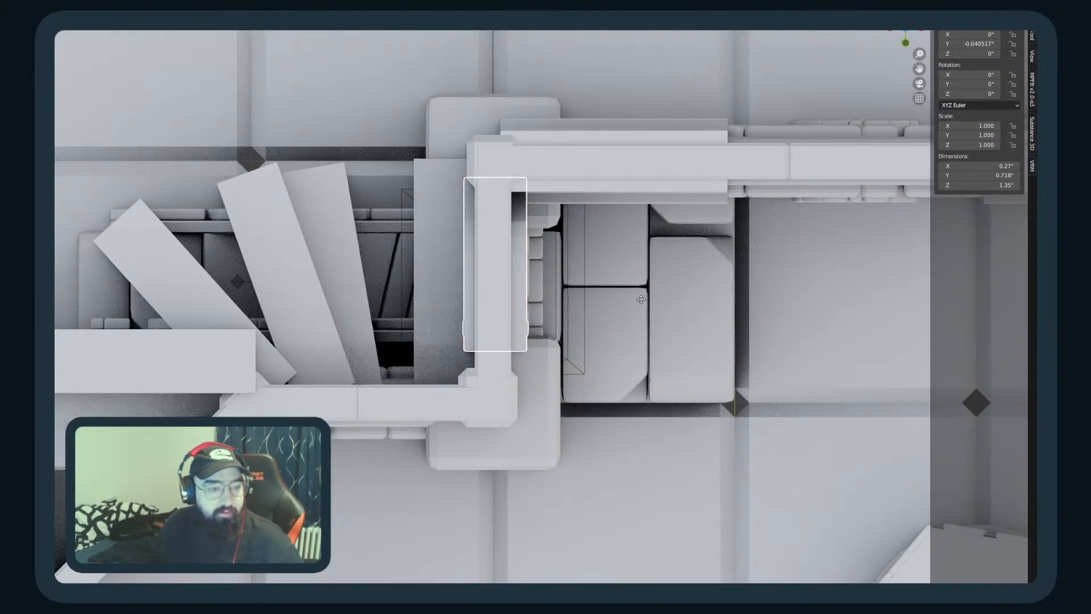
middle_drag(551, 356, 582, 336)
middle_drag(710, 261, 726, 309)
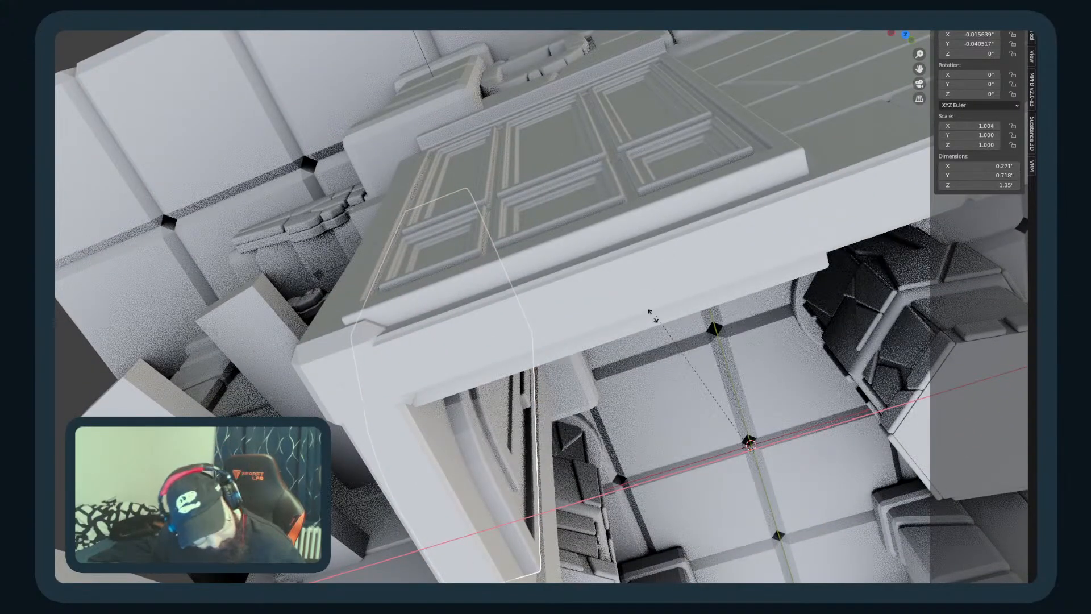
right_click(670, 426)
Step: Set the separated rear door's origin to its center of mass by volume
middle_drag(670, 426, 782, 421)
middle_drag(639, 316, 524, 332)
key(F3)
text(set or)
key(Down)
key(Down)
key(Down)
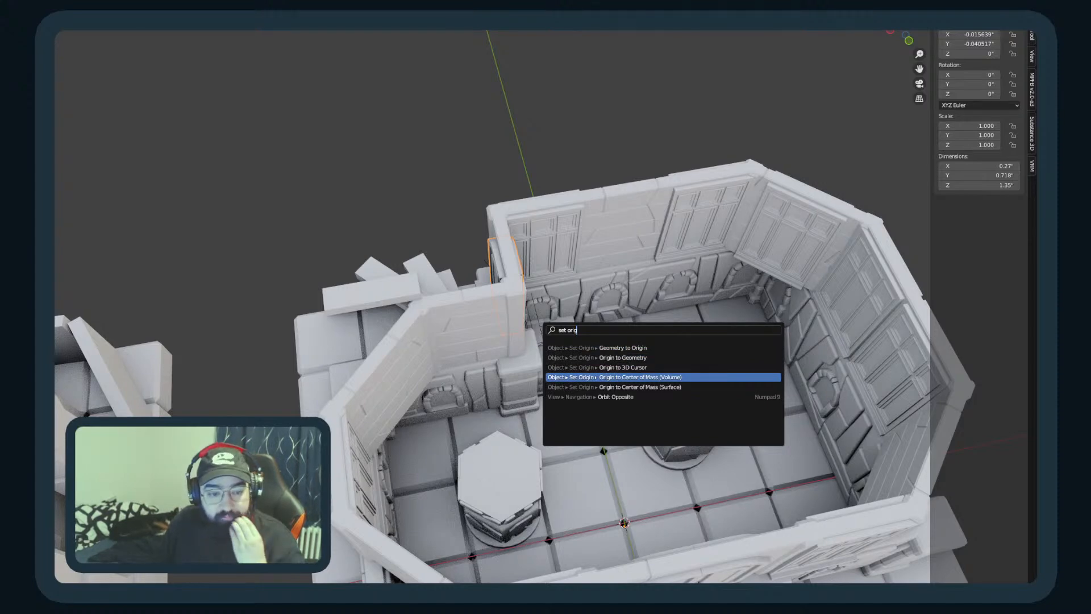
key(Return)
Step: Thin the rear door along the X axis to a scale of 0.937 from the top view
middle_drag(684, 215, 708, 242)
key(KP_7)
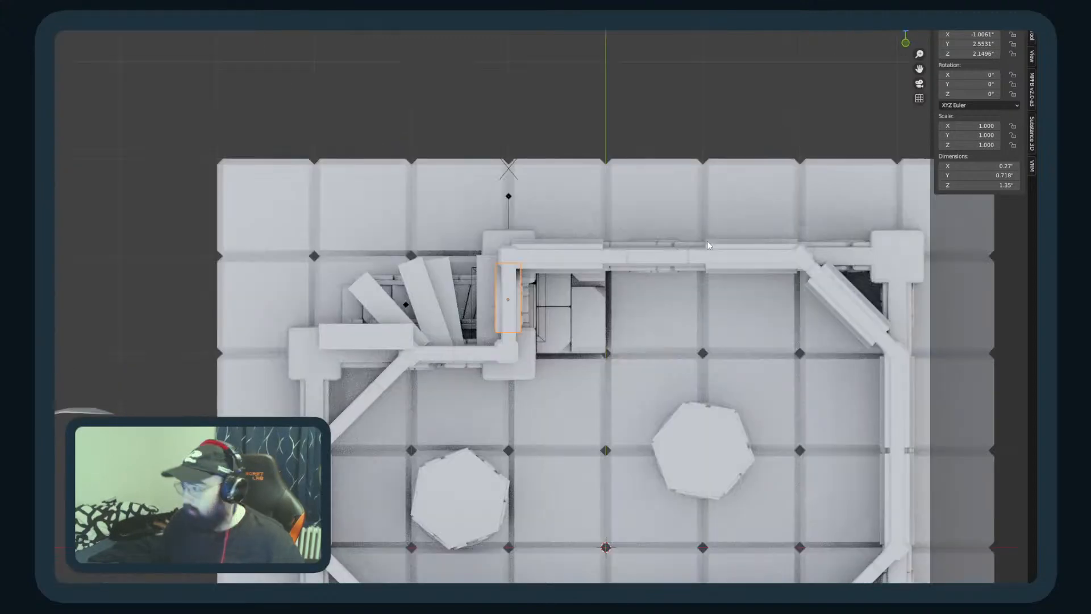
scroll(709, 246, up, 3)
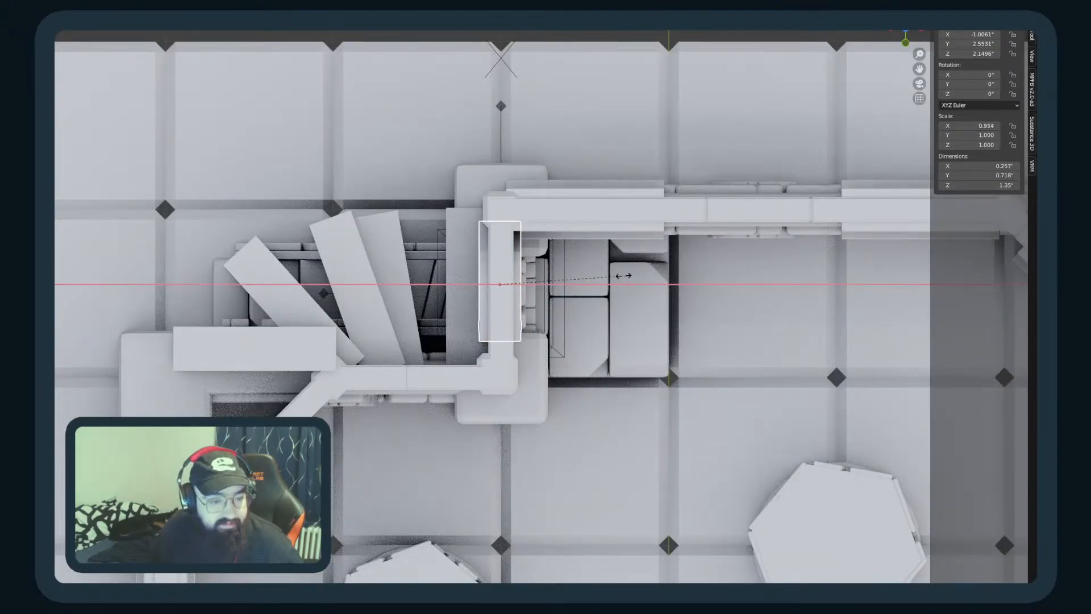
click(585, 299)
middle_drag(585, 300, 499, 272)
key(s)
key(x)
click(466, 432)
Step: Reposition the rear door in its wall, moving it to Y 2.4859 and Z 2.1815
middle_drag(466, 432, 487, 340)
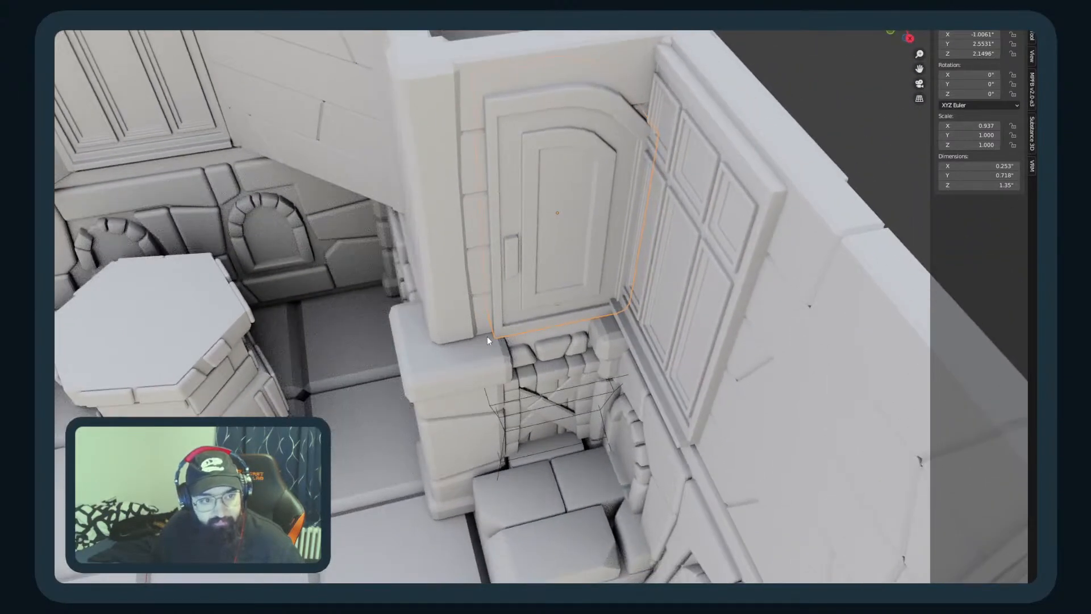
key(g)
key(y)
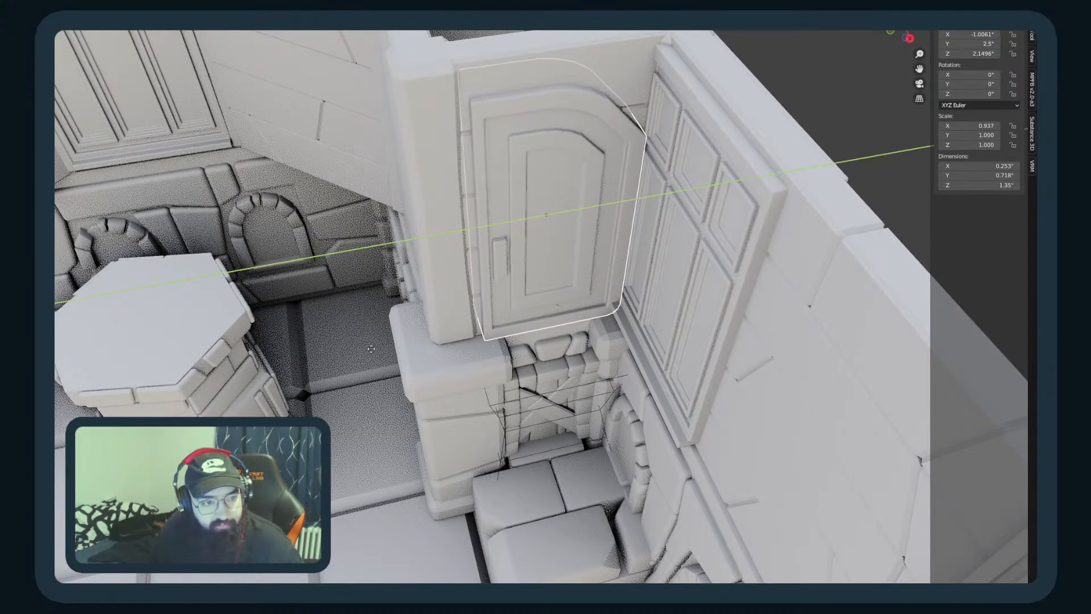
key(g)
key(z)
click(419, 306)
Step: Slide the panelled window beside the rear door along the X axis to -0.39288
middle_drag(419, 305, 610, 378)
click(686, 323)
key(g)
key(x)
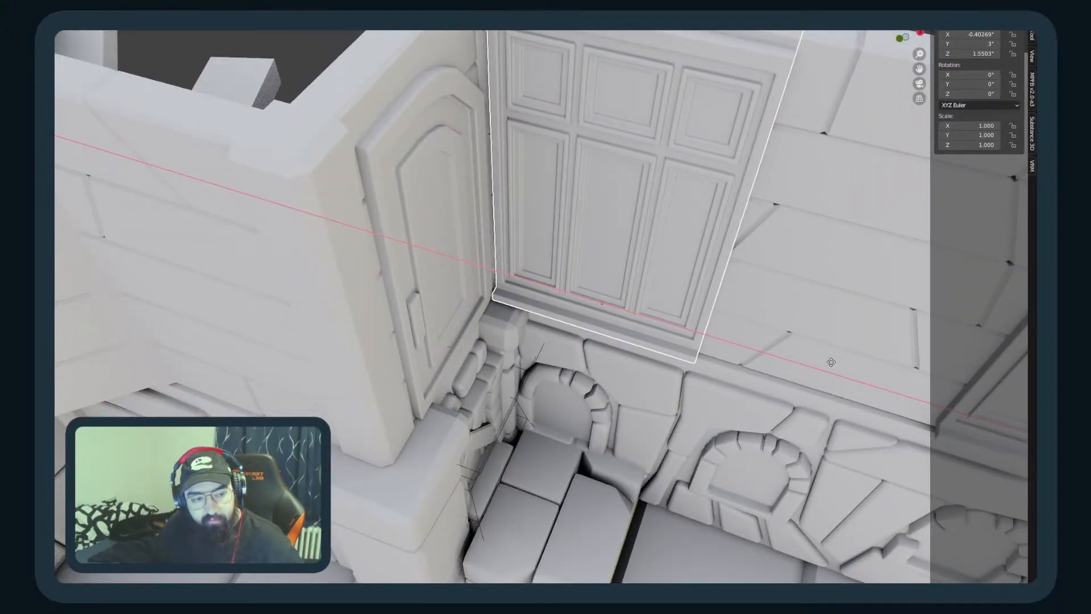
click(838, 362)
middle_drag(676, 333, 617, 285)
scroll(599, 327, up, 2)
key(g)
key(x)
click(627, 289)
Step: Examine the corner with the rear door and the neighbouring panelled window, up close and from a distance
scroll(628, 290, down, 4)
click(704, 185)
mouse_move(705, 186)
middle_down()
mouse_move(532, 191)
mouse_move(516, 140)
mouse_move(550, 131)
mouse_move(584, 152)
mouse_move(710, 185)
middle_up()
scroll(539, 268, down, 4)
middle_drag(539, 267, 448, 289)
scroll(220, 221, up, 6)
scroll(221, 221, down, 6)
scroll(460, 292, up, 3)
scroll(458, 273, up, 5)
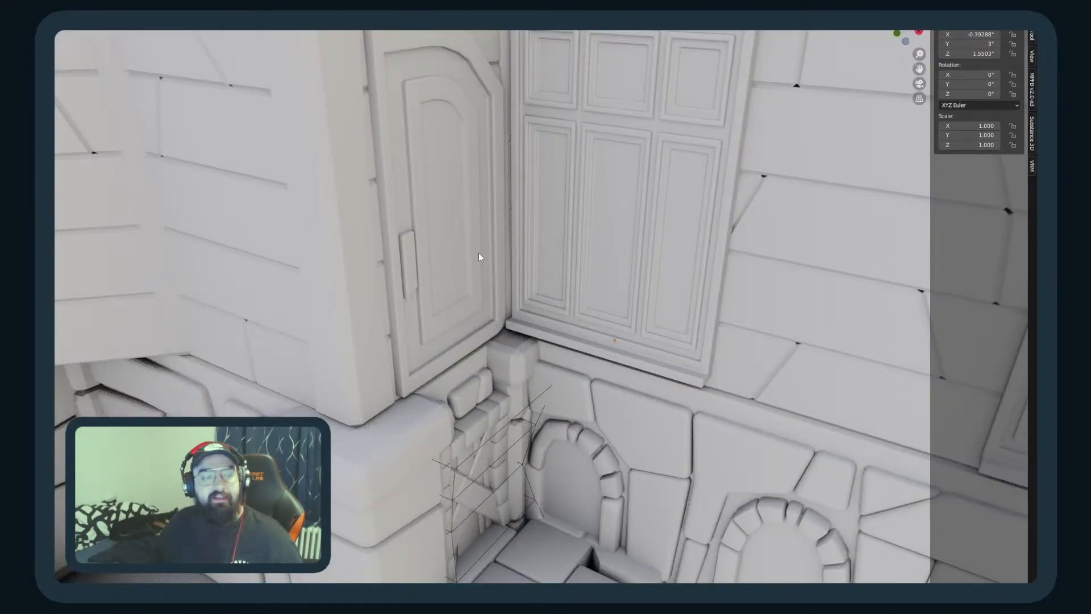
scroll(483, 248, down, 4)
scroll(490, 243, down, 4)
middle_drag(490, 243, 486, 257)
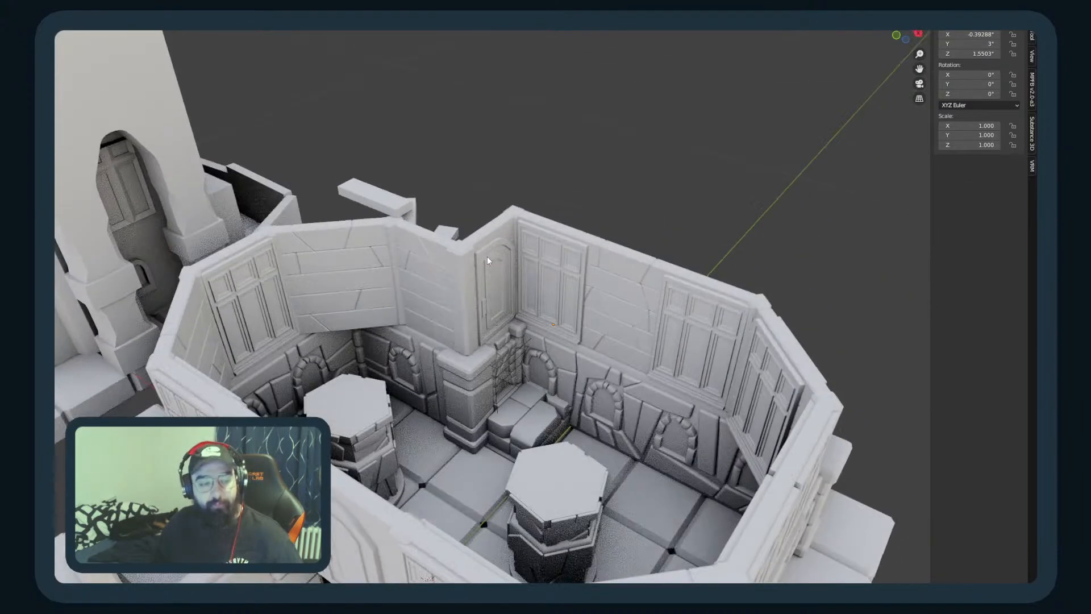
scroll(490, 256, up, 4)
scroll(495, 253, down, 2)
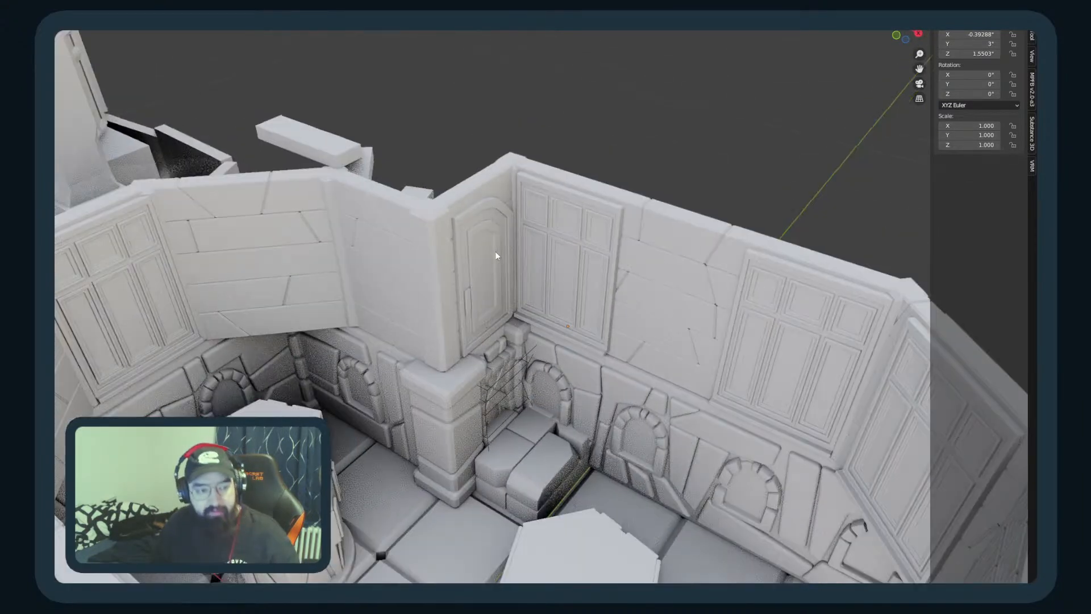
Step: Compare the building in solid, rendered and material preview shading from several angles
click(496, 253)
middle_drag(529, 292, 667, 313)
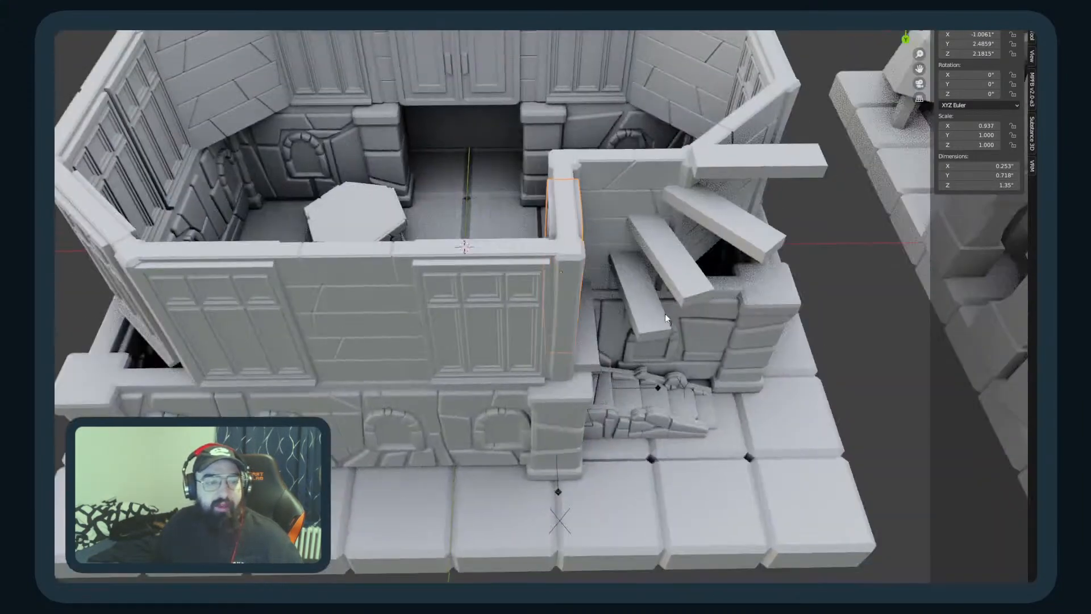
scroll(668, 313, down, 3)
middle_drag(463, 350, 273, 296)
scroll(512, 274, down, 3)
mouse_move(511, 274)
middle_down()
mouse_move(349, 262)
mouse_move(309, 289)
mouse_move(368, 286)
middle_up()
key(z)
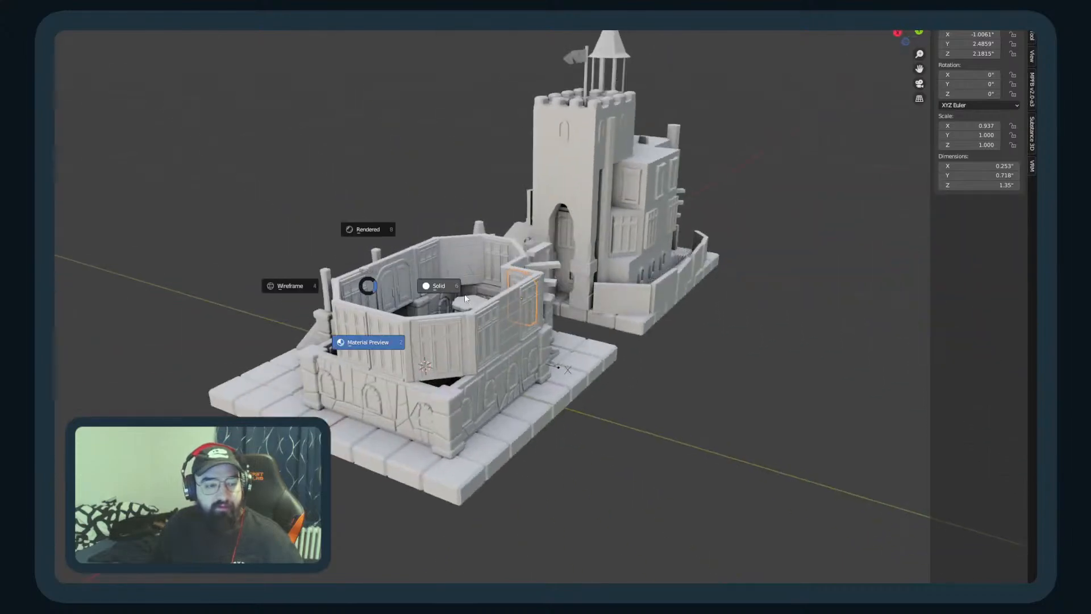
click(557, 276)
mouse_move(557, 276)
middle_down()
mouse_move(612, 344)
mouse_move(628, 291)
mouse_move(646, 369)
middle_up()
scroll(628, 290, up, 3)
key(z)
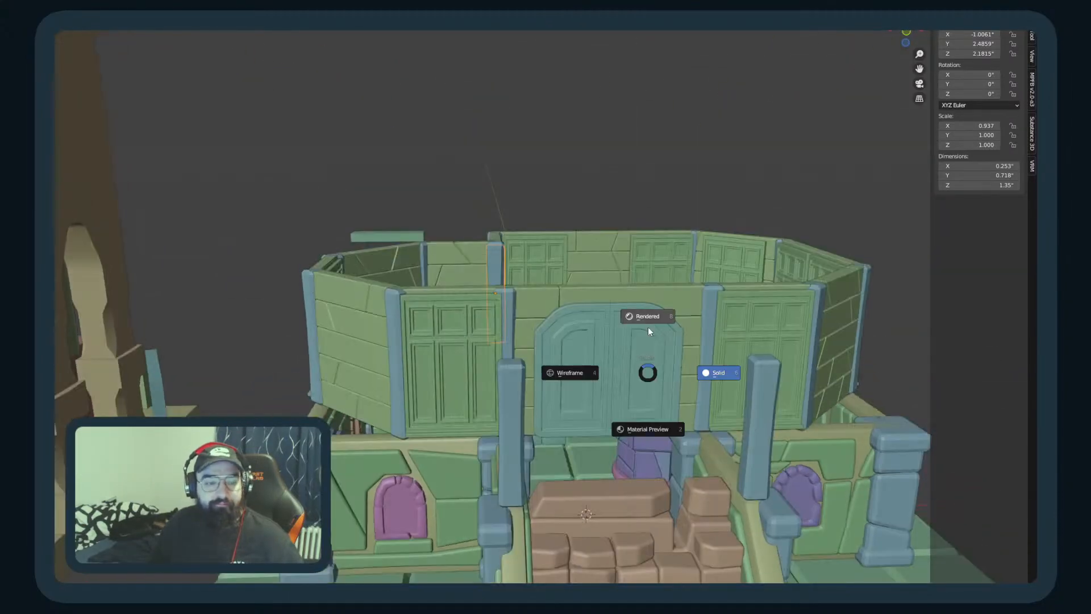
click(651, 285)
scroll(652, 284, down, 5)
middle_drag(652, 283, 616, 261)
key(z)
click(585, 438)
Step: Examine the rear door, outer walls and front stairs of the building in material preview shading
mouse_move(585, 437)
middle_down()
mouse_move(645, 441)
mouse_move(608, 459)
mouse_move(650, 447)
mouse_move(589, 449)
mouse_move(549, 403)
mouse_move(417, 384)
mouse_move(358, 404)
mouse_move(348, 377)
mouse_move(319, 382)
mouse_move(319, 373)
mouse_move(330, 371)
mouse_move(331, 398)
middle_up()
scroll(650, 447, up, 7)
scroll(650, 446, down, 4)
scroll(635, 450, down, 4)
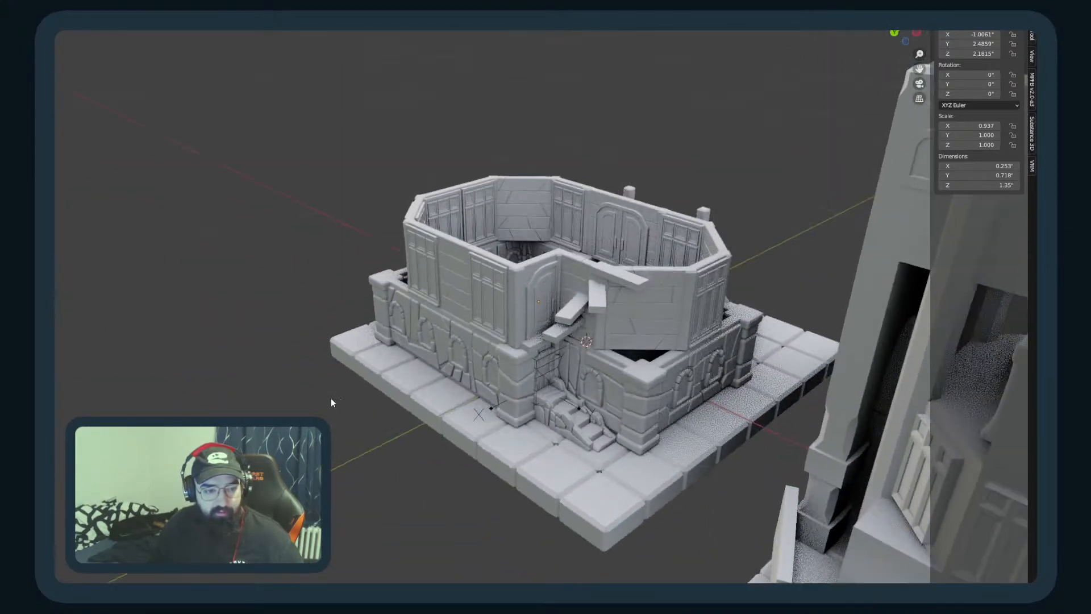
scroll(340, 394, up, 4)
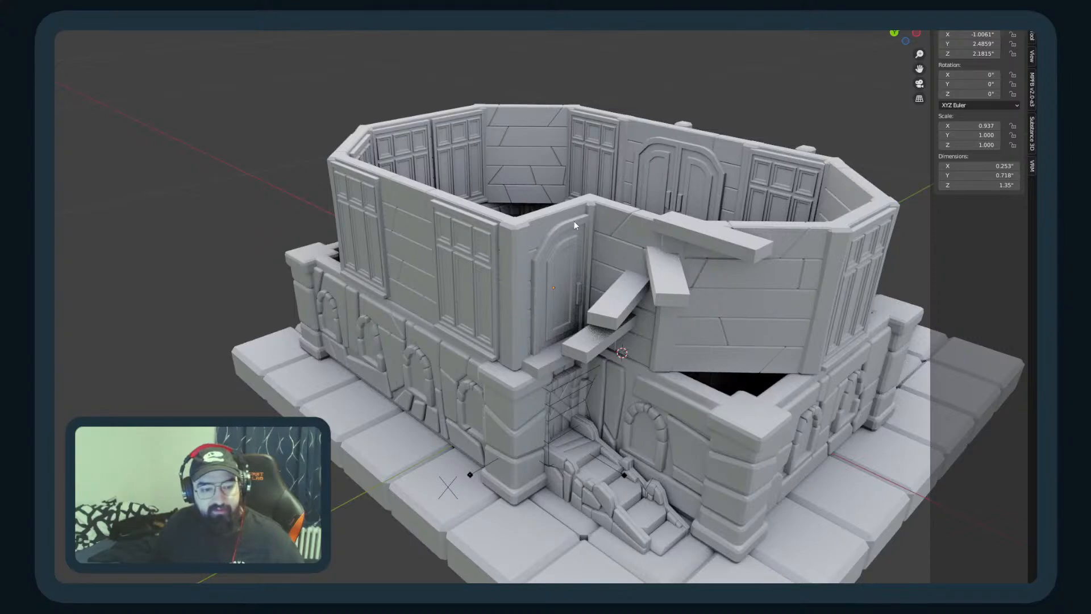
middle_drag(510, 295, 506, 361)
scroll(462, 349, up, 2)
scroll(463, 349, down, 1)
scroll(507, 365, down, 5)
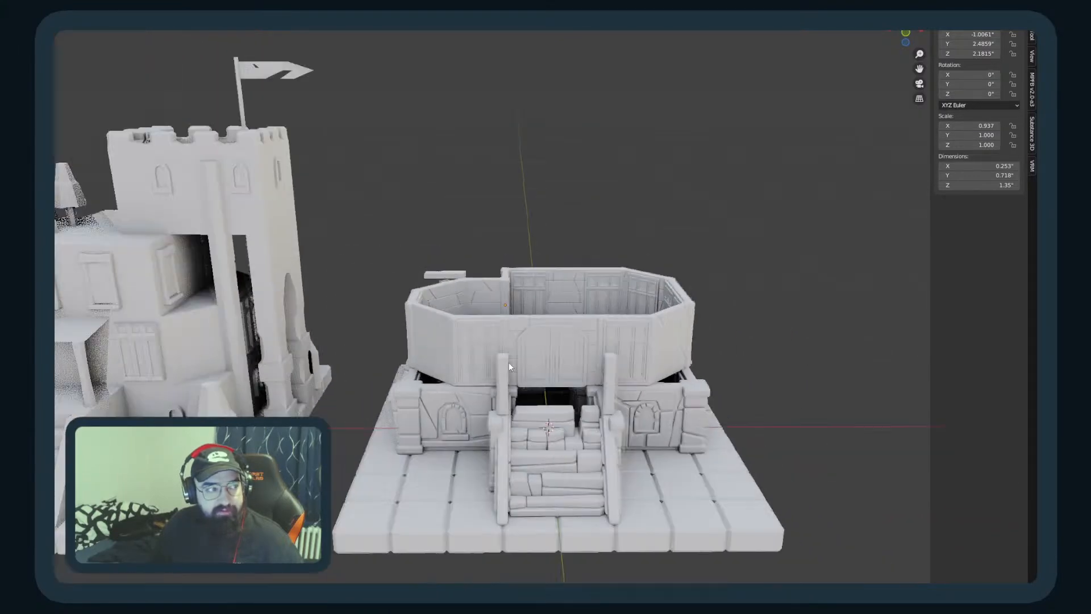
scroll(509, 364, up, 3)
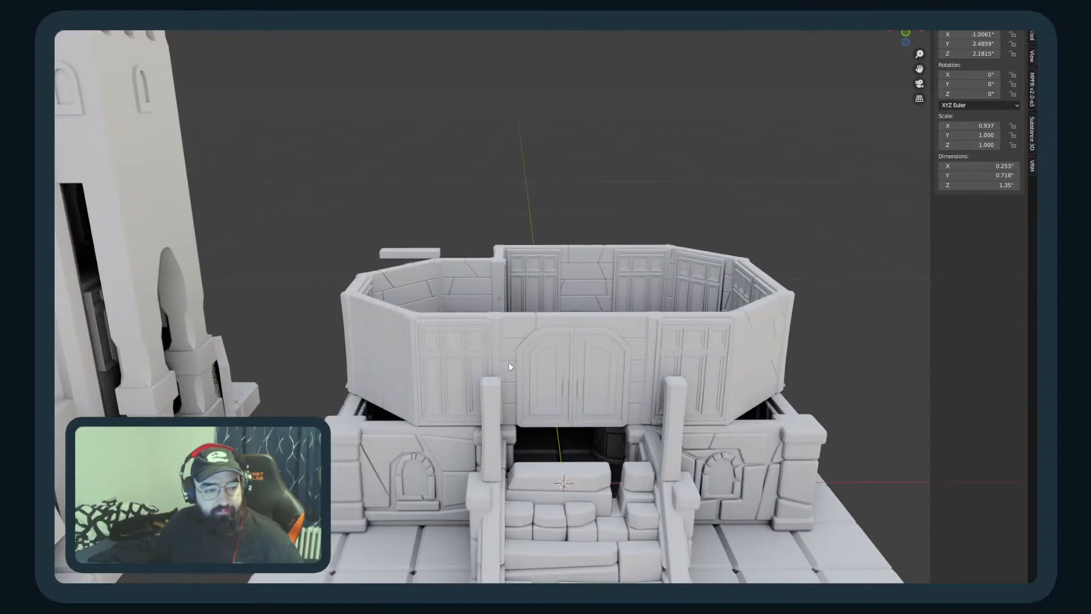
mouse_move(509, 364)
middle_down()
mouse_move(466, 370)
mouse_move(500, 363)
middle_up()
scroll(466, 371, down, 3)
Step: Switch the viewport back to solid shading and examine the front facade, doors and stair posts
key(z)
middle_drag(644, 384, 513, 403)
scroll(507, 407, up, 2)
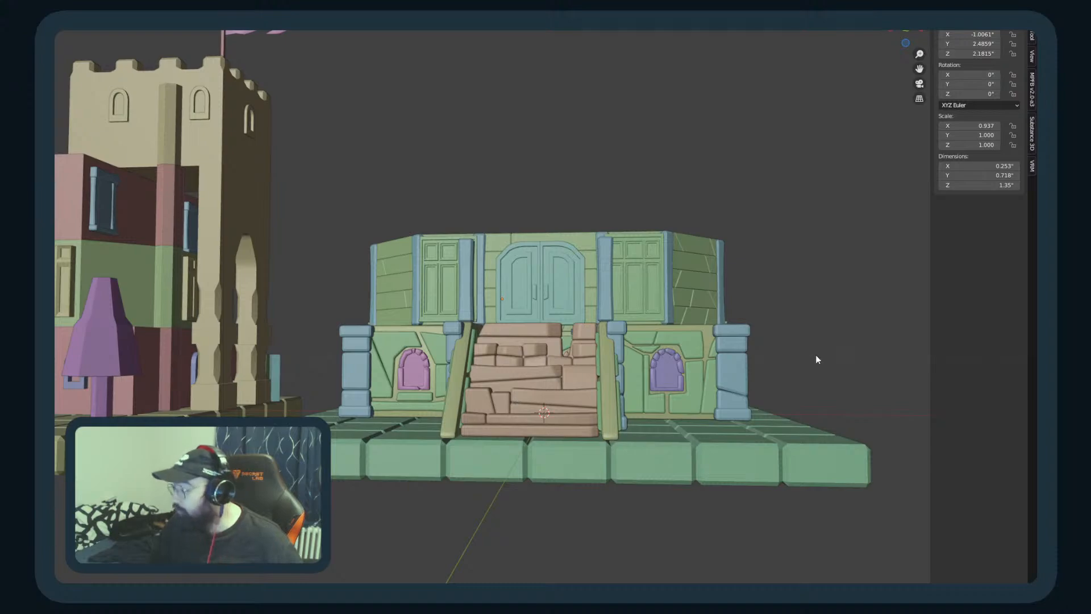
mouse_move(601, 342)
middle_down()
mouse_move(547, 387)
mouse_move(590, 381)
mouse_move(568, 362)
mouse_move(608, 362)
middle_up()
scroll(590, 381, down, 3)
scroll(627, 361, down, 3)
middle_drag(591, 364, 616, 359)
scroll(616, 359, up, 3)
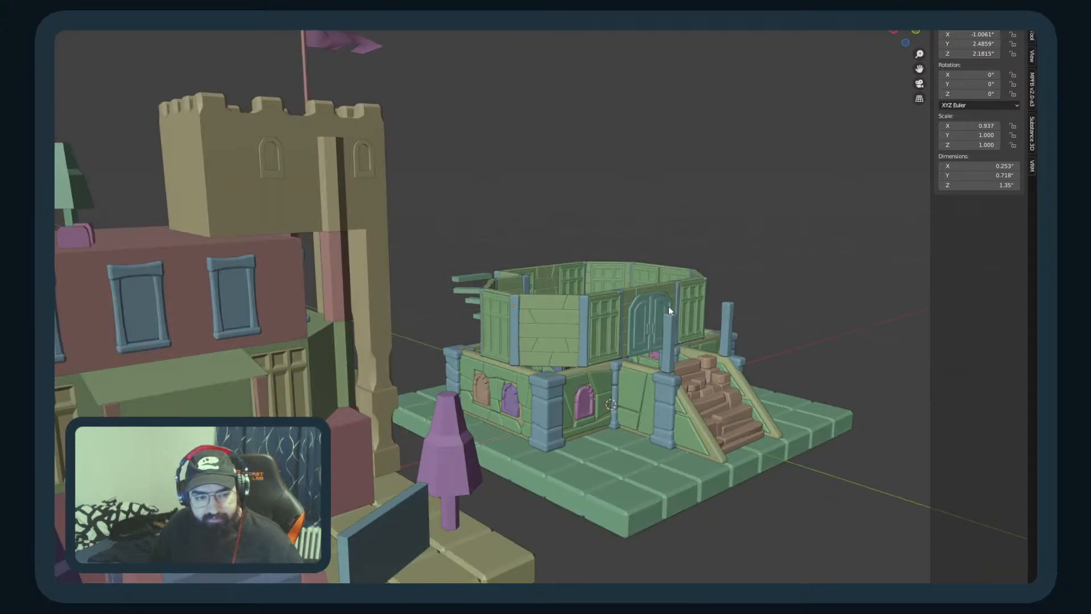
click(671, 349)
middle_drag(671, 349, 727, 312)
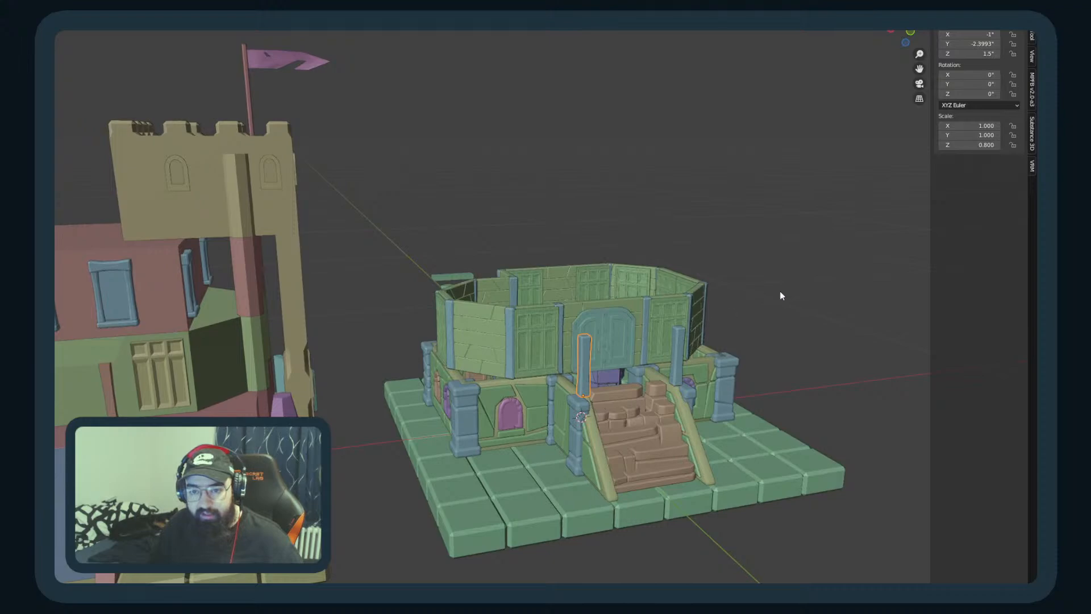
right_click(1023, 306)
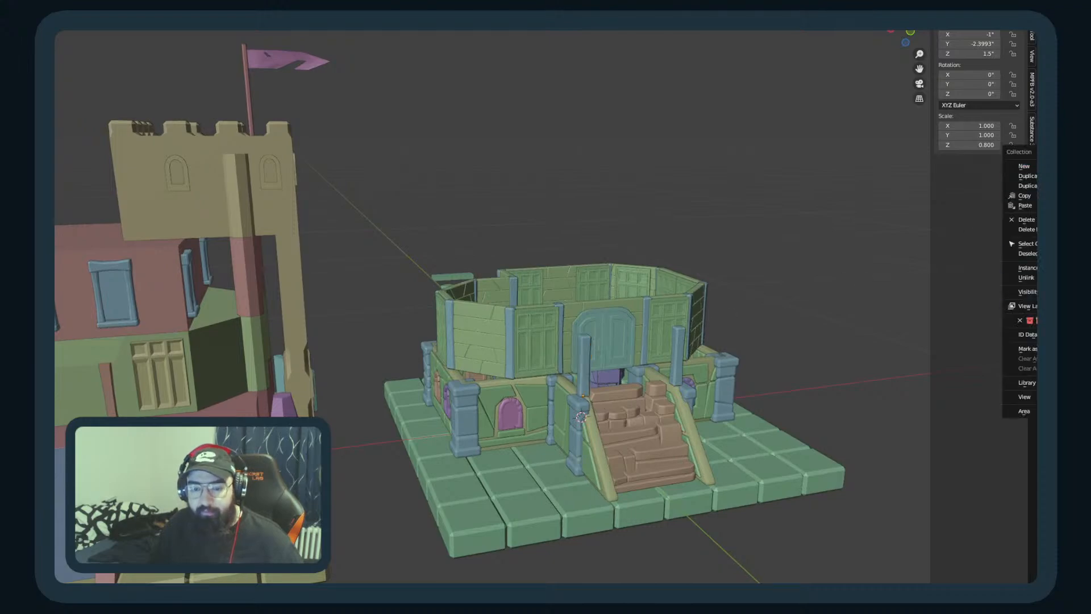
scroll(623, 336, up, 5)
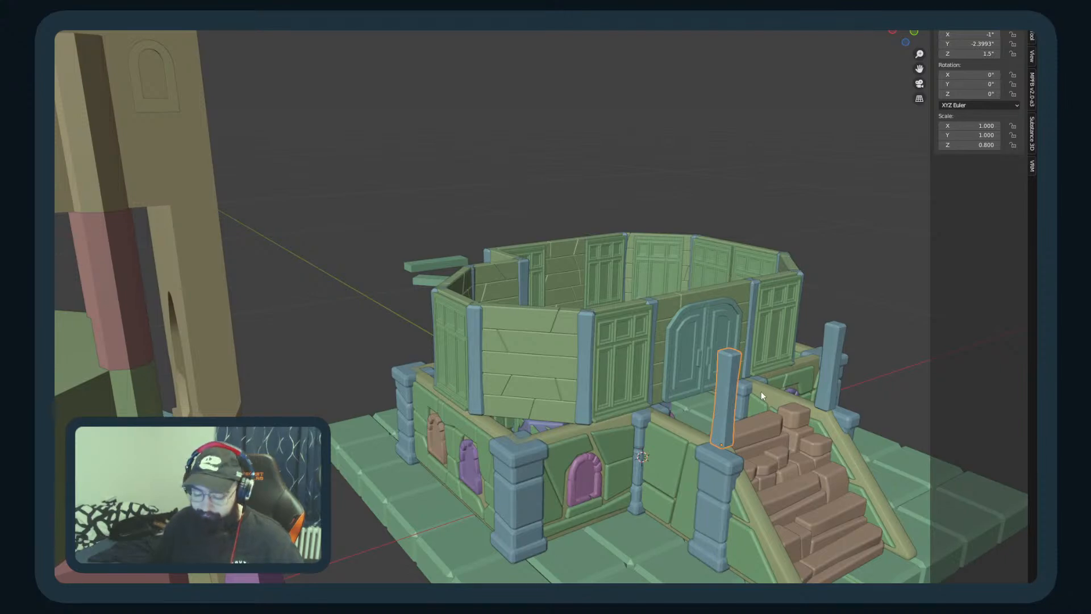
key(KP_3)
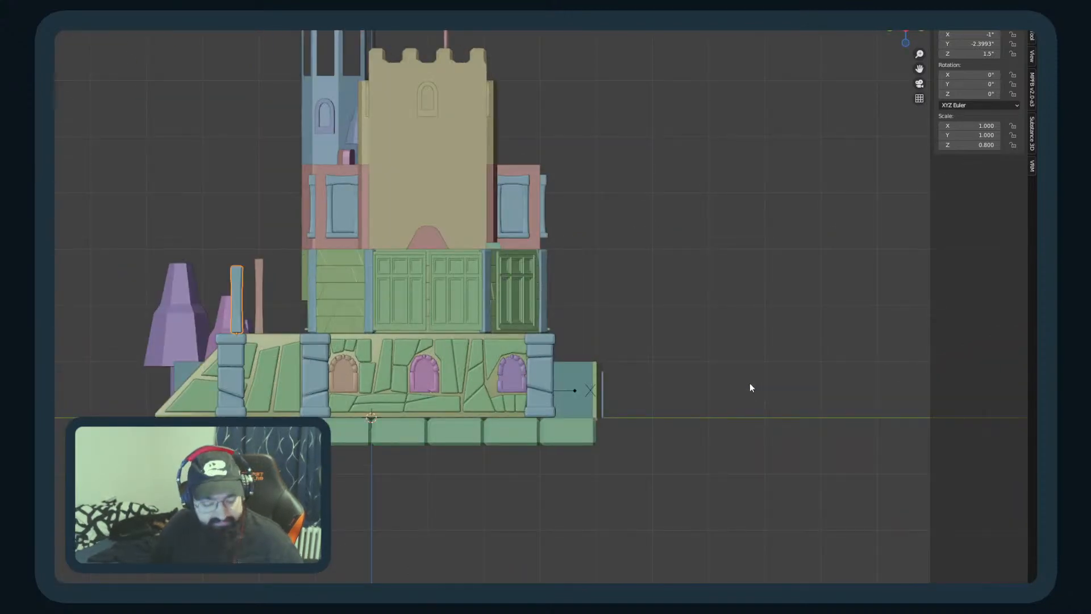
click(961, 144)
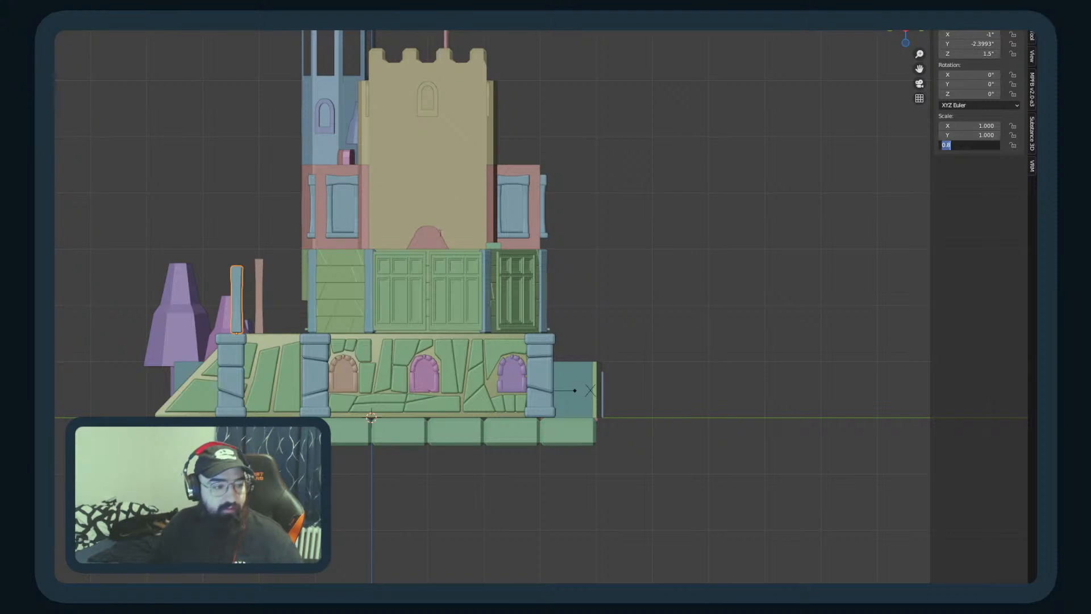
key(Return)
Step: Duplicate the stair post at X 1 in place and set the copy's Z scale to 1
middle_drag(318, 296, 261, 284)
click(390, 322)
click(229, 368)
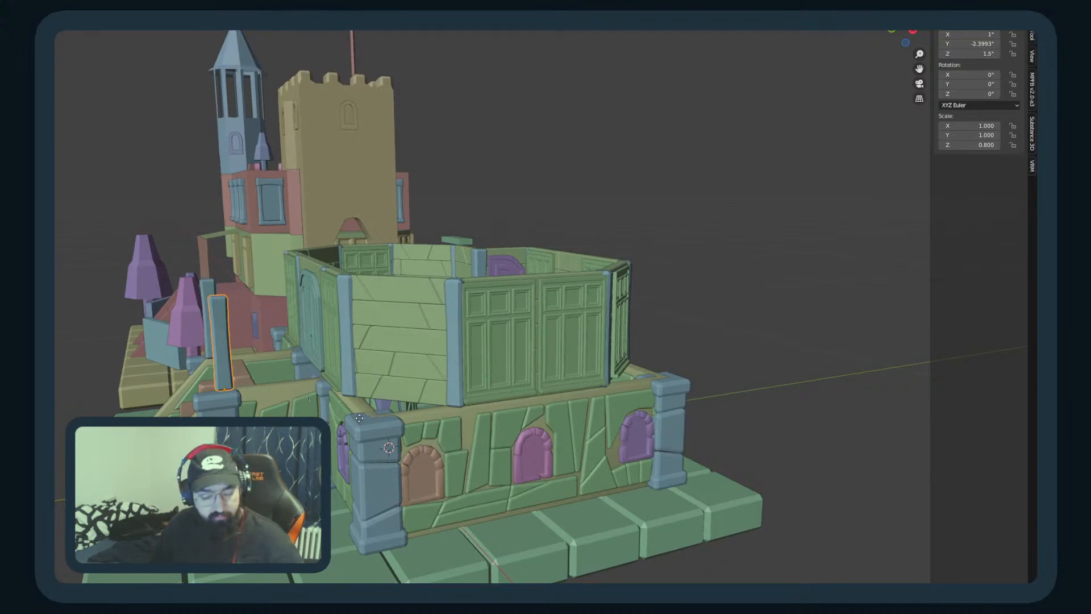
click(964, 145)
text(1)
key(Return)
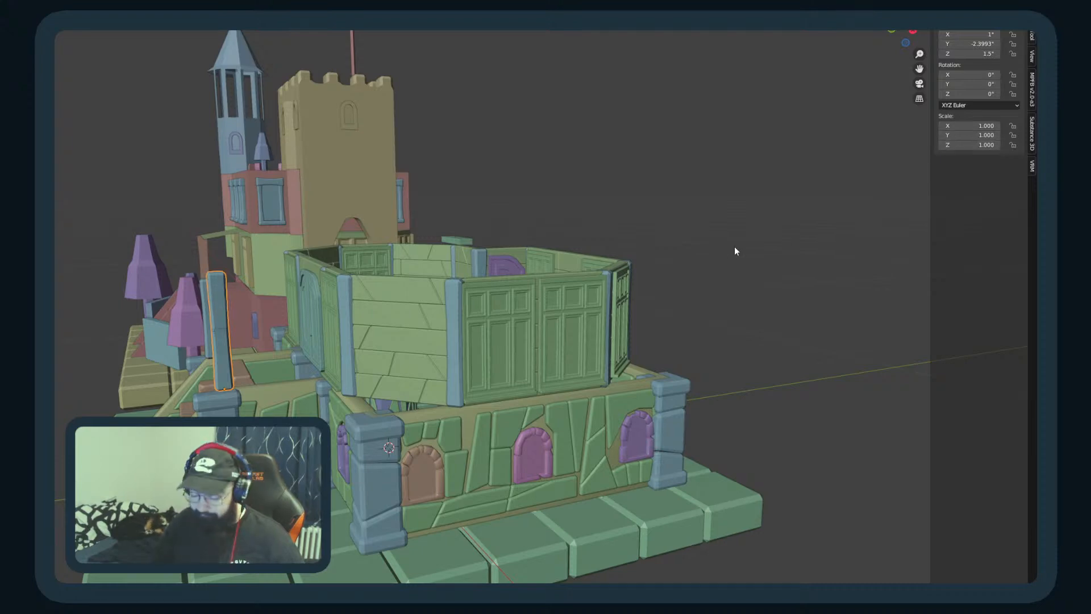
Step: Raise the post copy to Z 2.6266 and thin it to a scale of 0.753 in X and Y
key(KP_1)
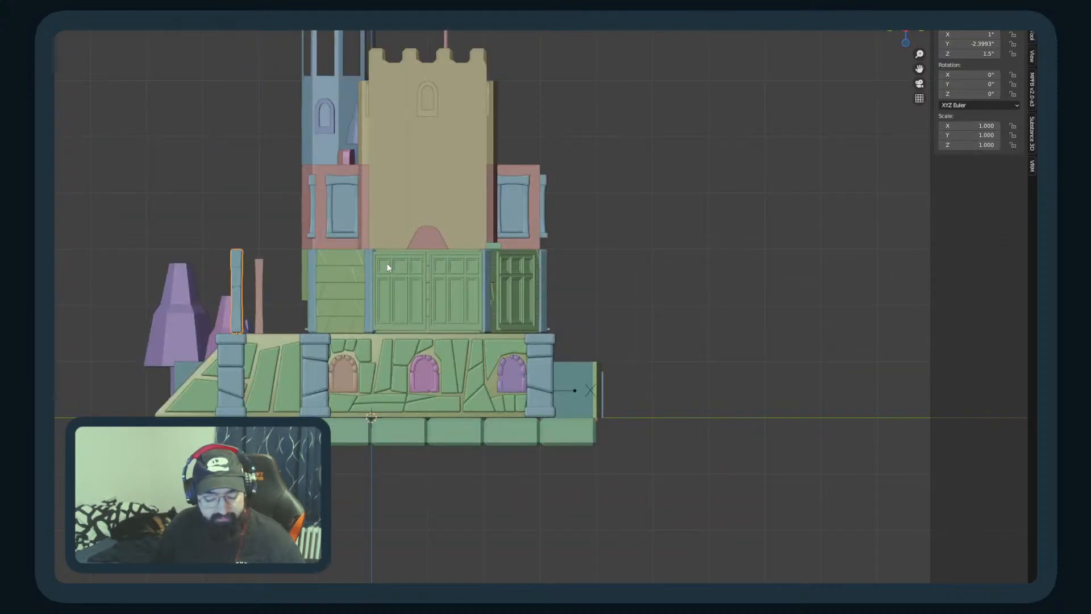
key(g)
key(z)
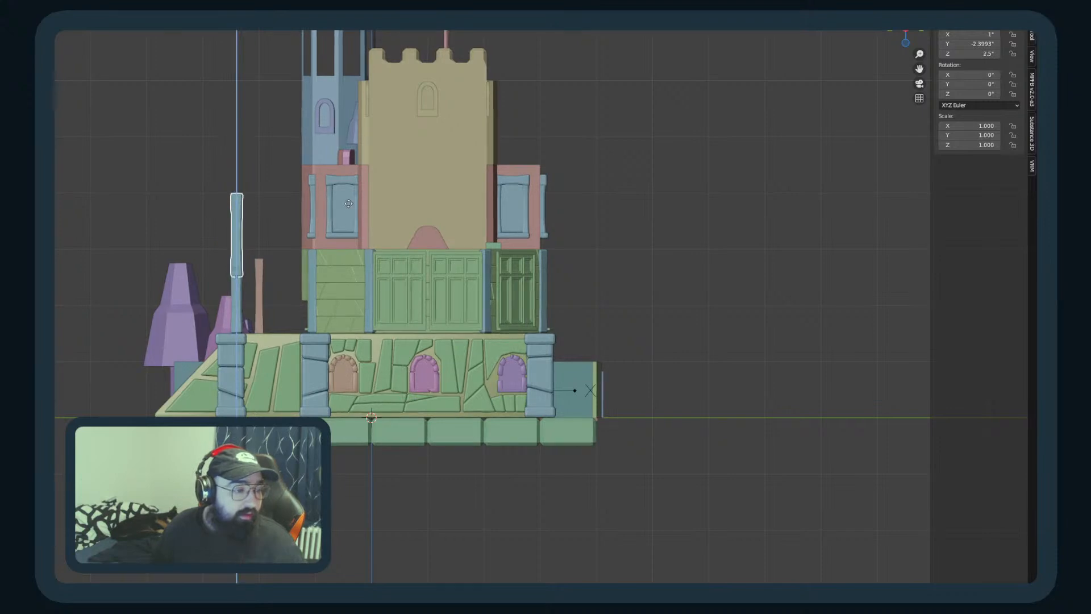
click(354, 211)
key(s)
key(shift+z)
click(329, 247)
Step: Tilt the copied post to -77.459° about X as a sloping beam and slide it along Y to -2.4519
key(r)
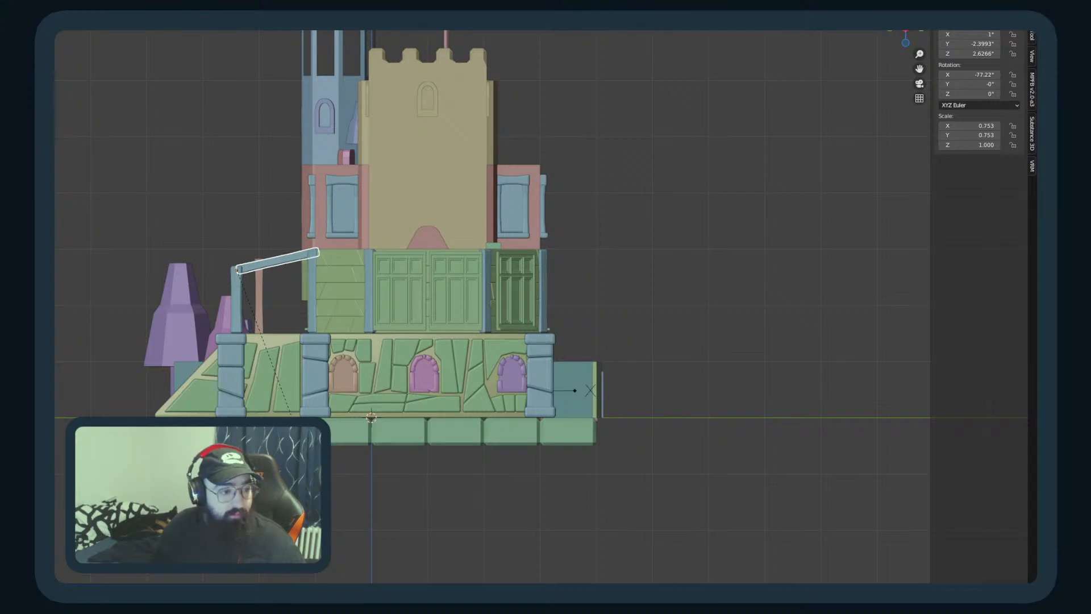
click(287, 406)
middle_drag(287, 407, 546, 386)
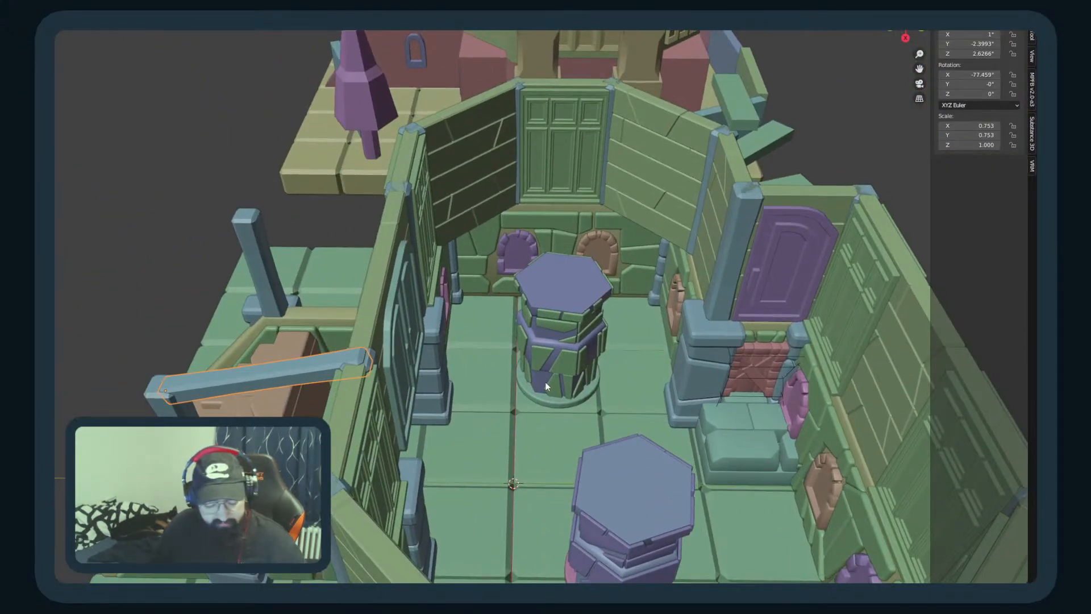
key(g)
key(y)
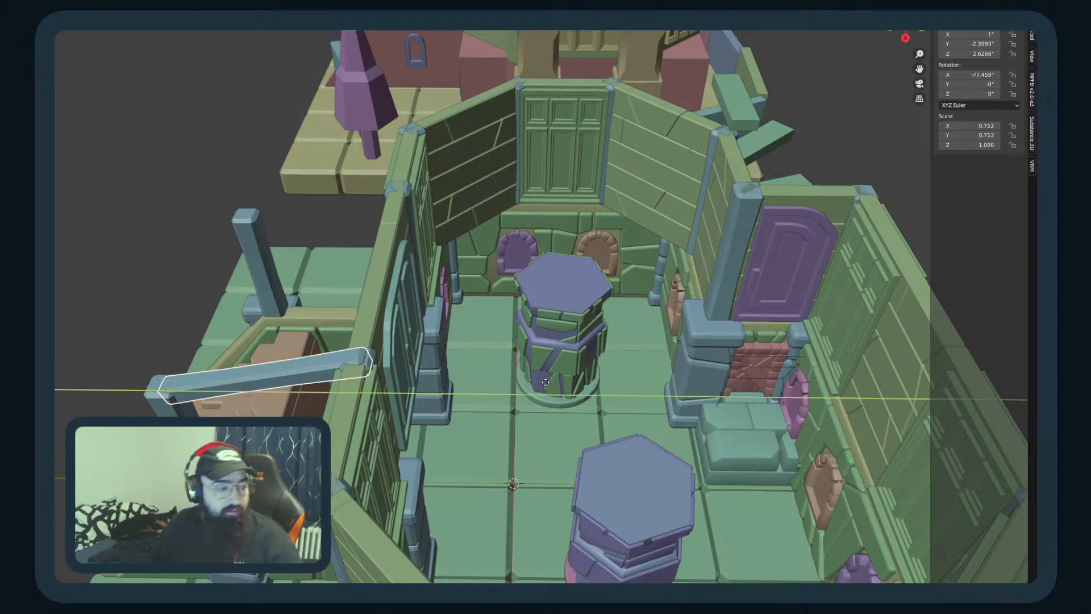
key(Return)
middle_drag(171, 449, 329, 364)
scroll(288, 374, down, 4)
Step: Duplicate the sloping beam along the X axis to X -1, above the opposite stair post
key(KP_1)
key(KP_7)
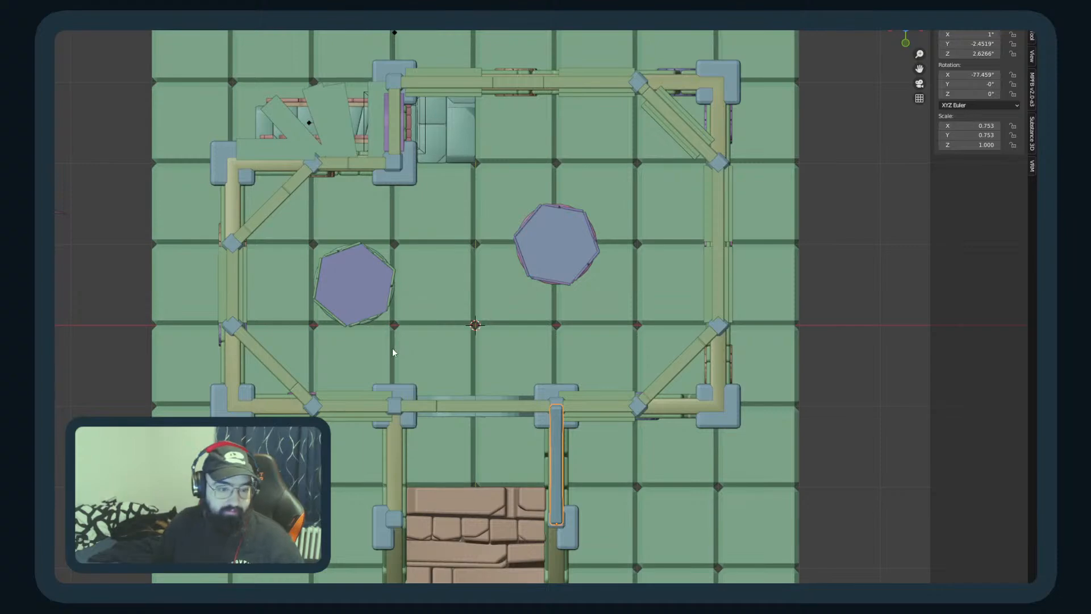
key(shift+d)
key(x)
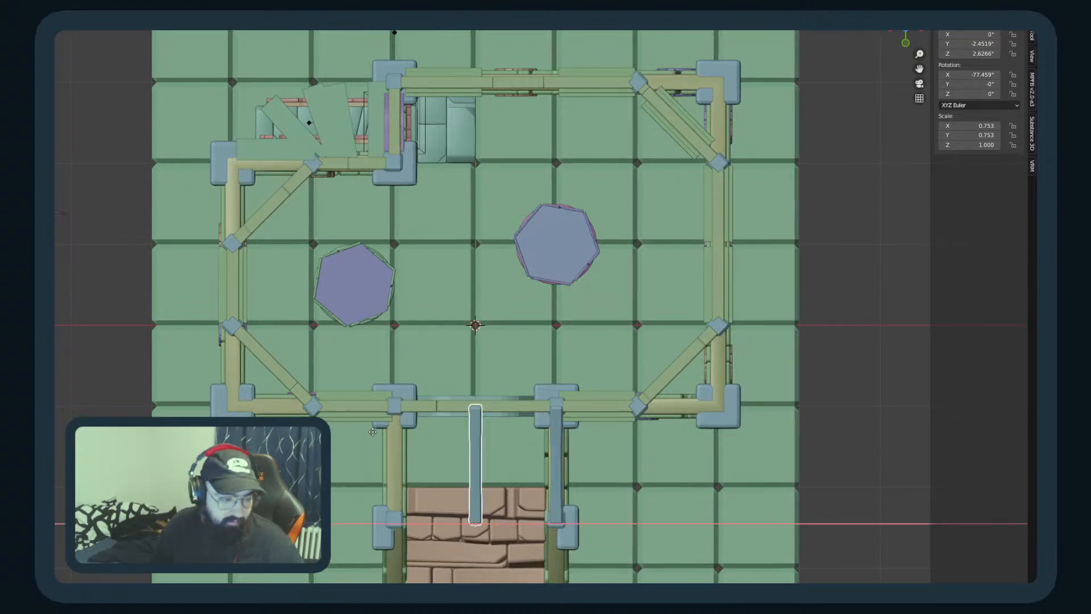
click(330, 436)
middle_drag(330, 437, 471, 389)
Step: Examine how both sloping beams meet the stair posts and the wall around the front double doors
click(746, 295)
middle_drag(743, 298, 643, 321)
scroll(642, 320, down, 5)
scroll(642, 321, up, 5)
middle_drag(512, 332, 548, 346)
scroll(534, 365, up, 4)
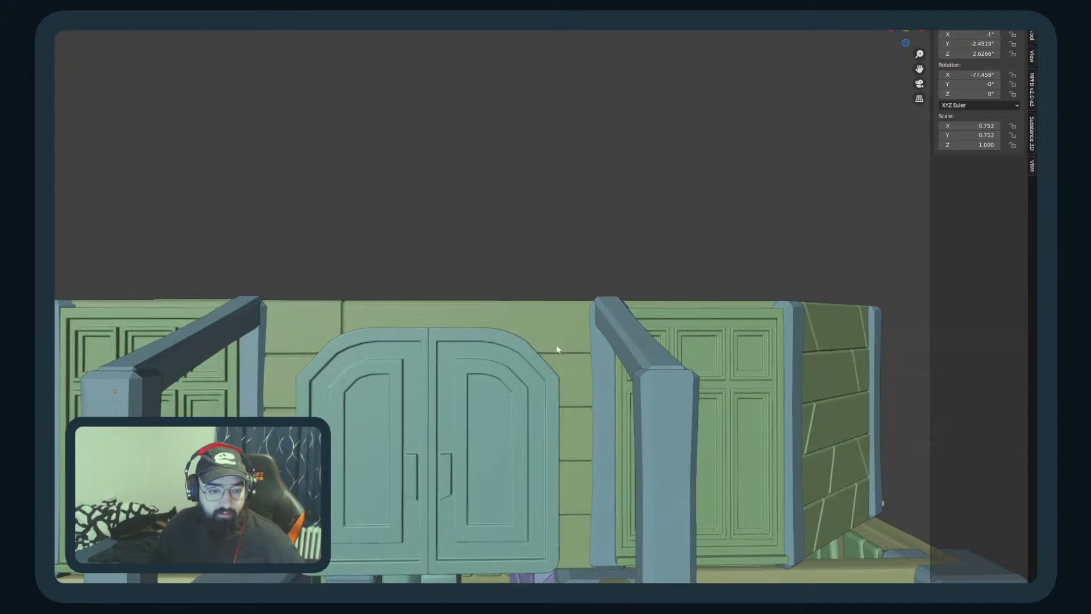
middle_drag(634, 329, 623, 413)
middle_drag(513, 364, 667, 418)
key(s)
key(x)
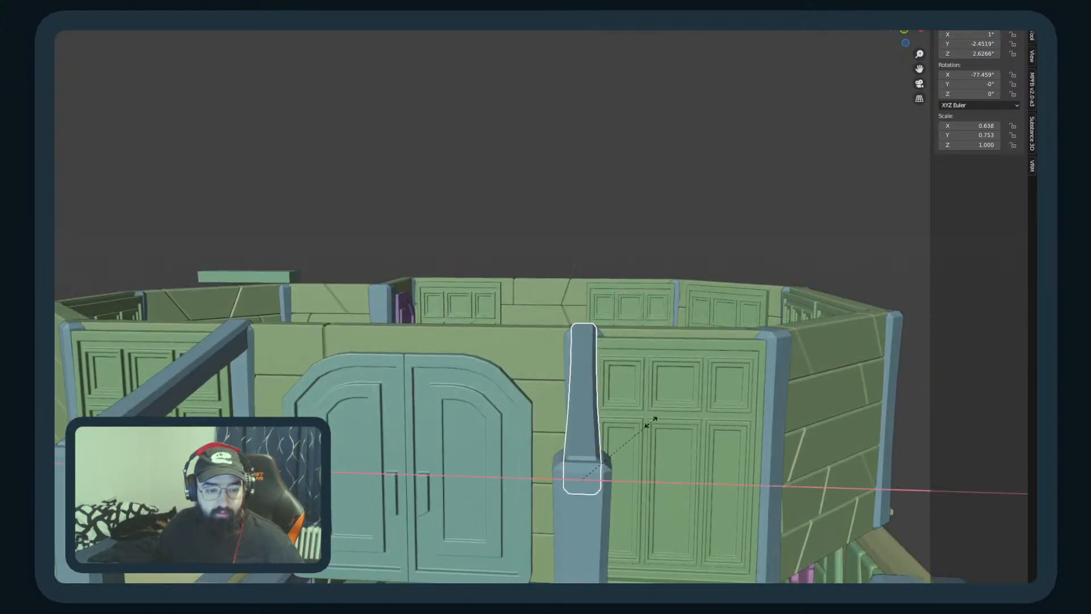
right_click(652, 422)
Step: Thin both sloping beams around their own origins to a scale of 0.550 in X
shift+click(221, 345)
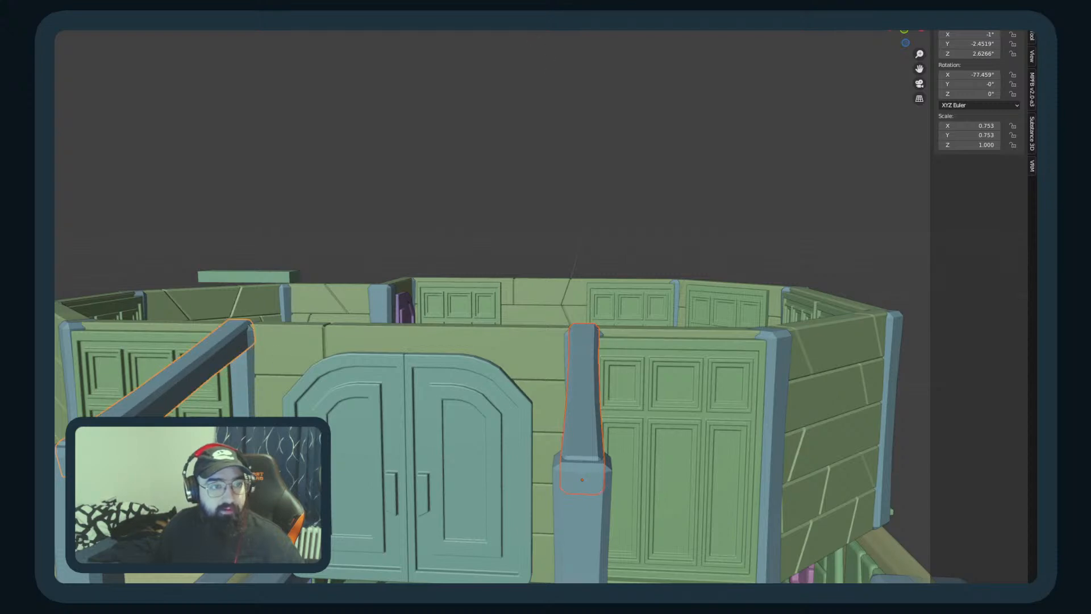
click(542, 29)
click(517, 38)
key(s)
key(x)
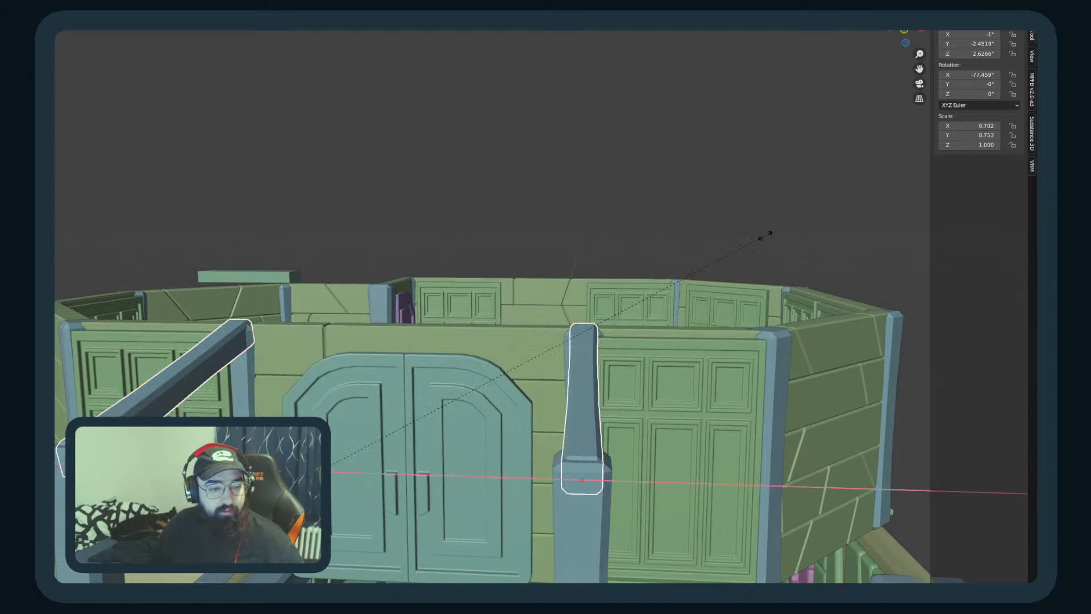
click(597, 362)
scroll(597, 361, down, 4)
click(516, 153)
middle_drag(516, 152, 465, 317)
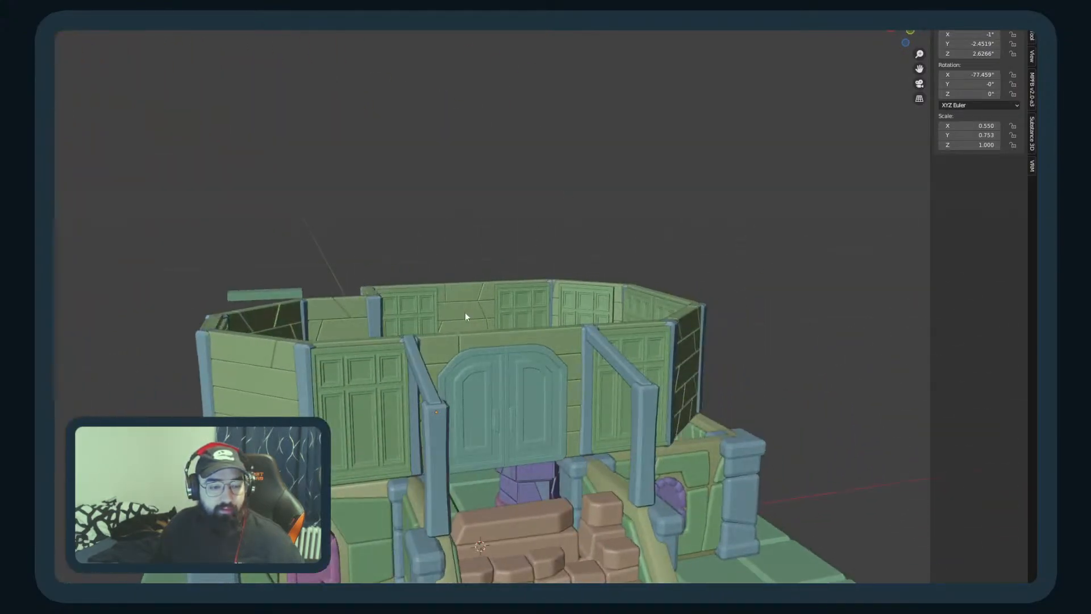
Step: Lower both sloping beams to Z 2.58 so they sit below the top of the front wall
click(432, 375)
shift+click(598, 337)
key(g)
key(z)
click(613, 119)
click(612, 116)
scroll(612, 116, down, 3)
middle_drag(612, 117, 611, 163)
scroll(574, 143, up, 3)
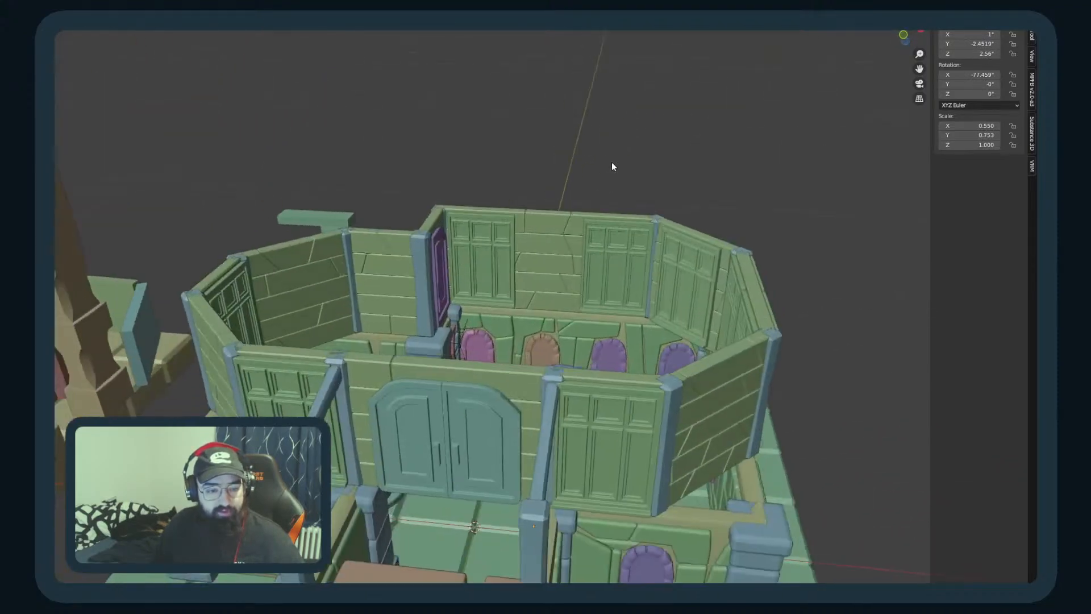
Step: Select both panelled wall sections flanking the front double doors
click(611, 394)
middle_drag(610, 394, 583, 393)
scroll(602, 354, up, 1)
scroll(580, 378, up, 2)
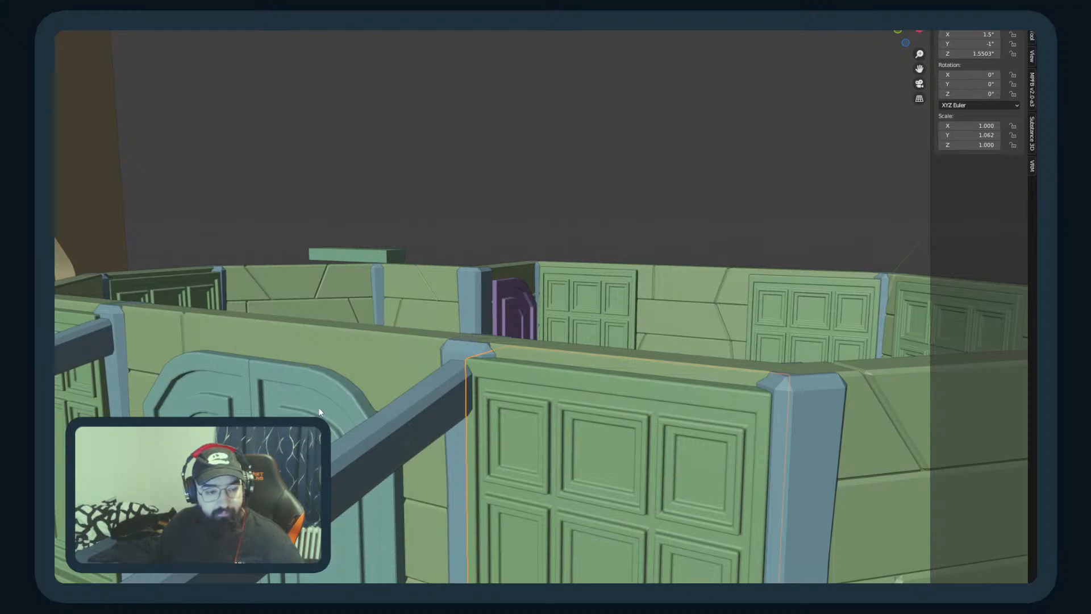
scroll(319, 412, down, 2)
middle_drag(319, 412, 359, 392)
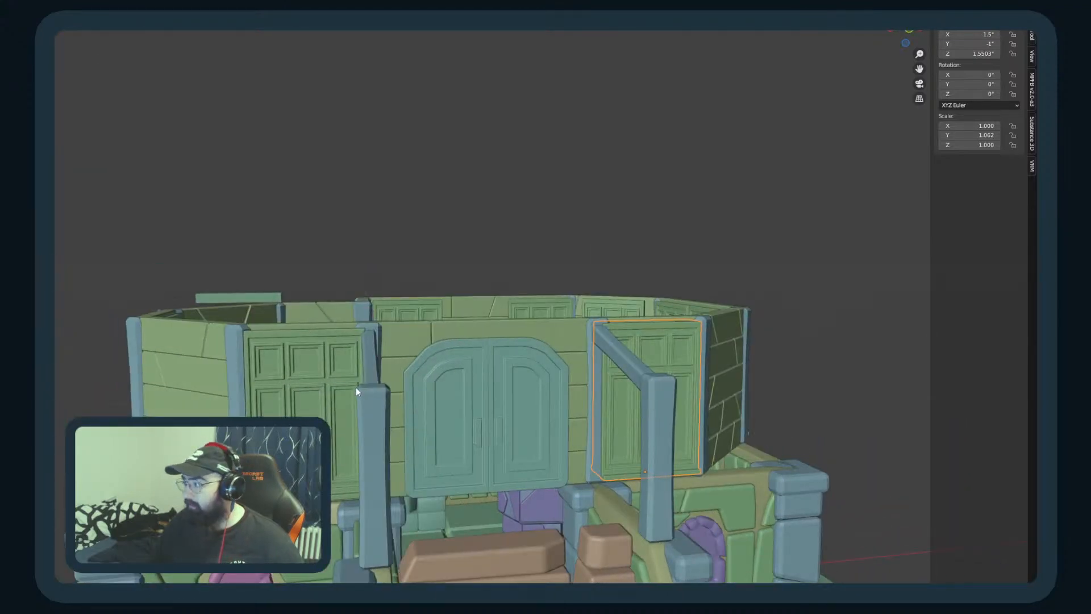
shift+click(329, 402)
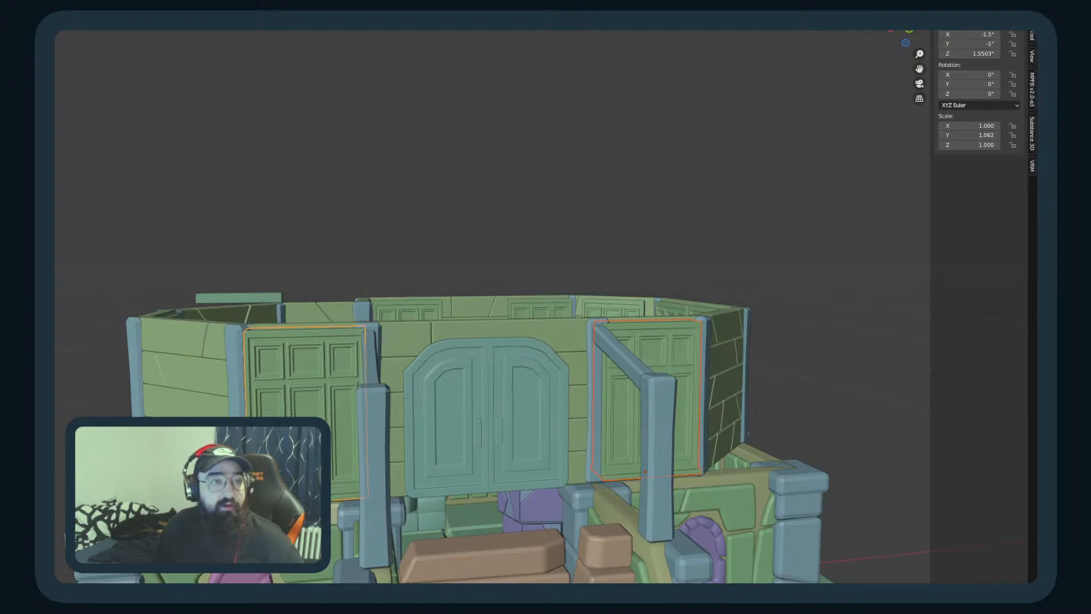
key(KP_1)
key(s)
key(x)
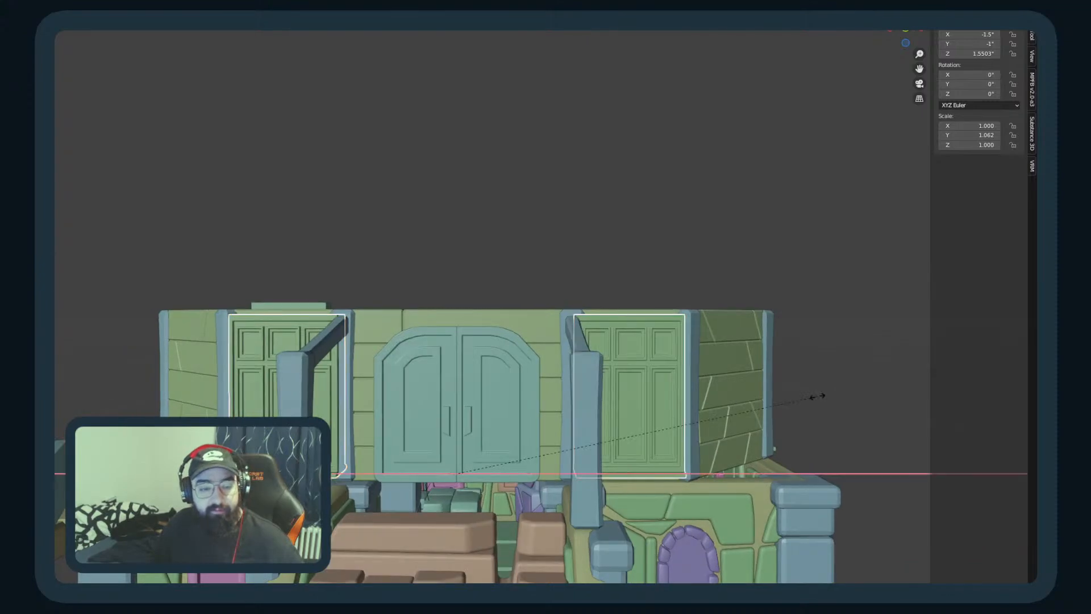
click(739, 377)
click(401, 191)
mouse_move(401, 191)
middle_down()
mouse_move(433, 190)
mouse_move(383, 195)
mouse_move(401, 185)
middle_up()
key(ctrl+z)
key(ctrl+z)
Step: Narrow both selected panelled wall sections to a scale of 0.963 in X
key(s)
key(x)
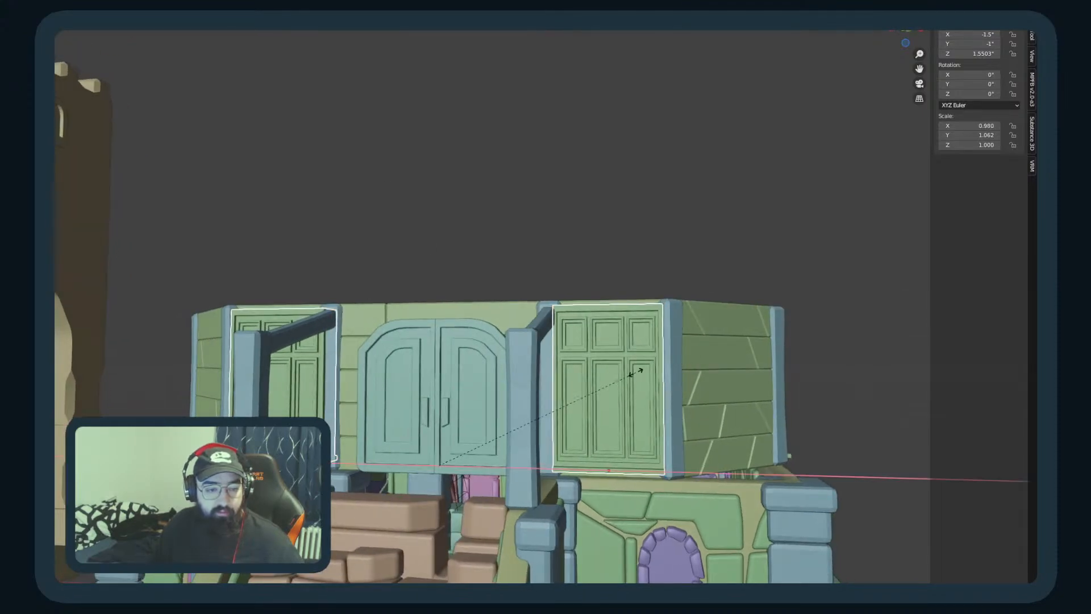
click(648, 375)
Step: Move the narrowed front walls outward along X, the positive-side one to about 1.52 and the opposite one to -1.525
click(596, 380)
key(g)
key(x)
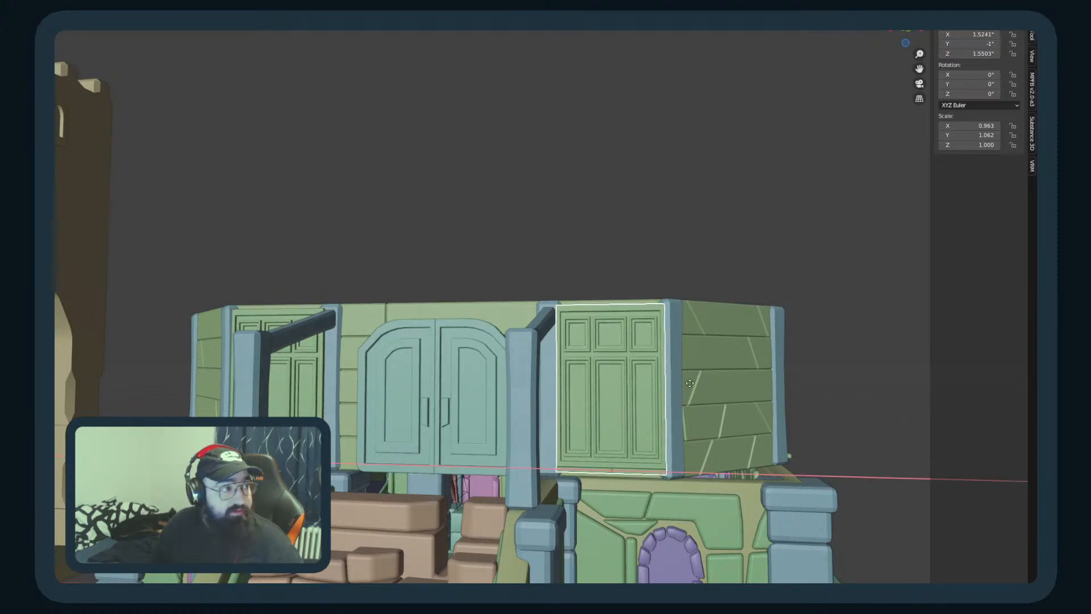
click(691, 382)
middle_drag(691, 382, 341, 408)
click(341, 408)
text(gx.025-)
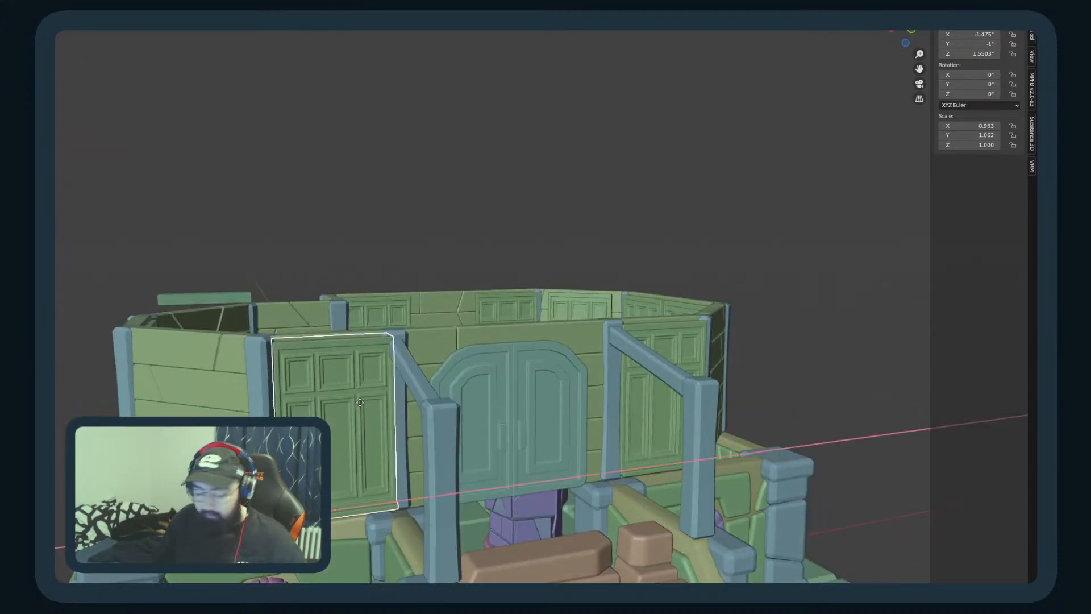
key(Return)
key(alt+a)
middle_drag(695, 343, 572, 408)
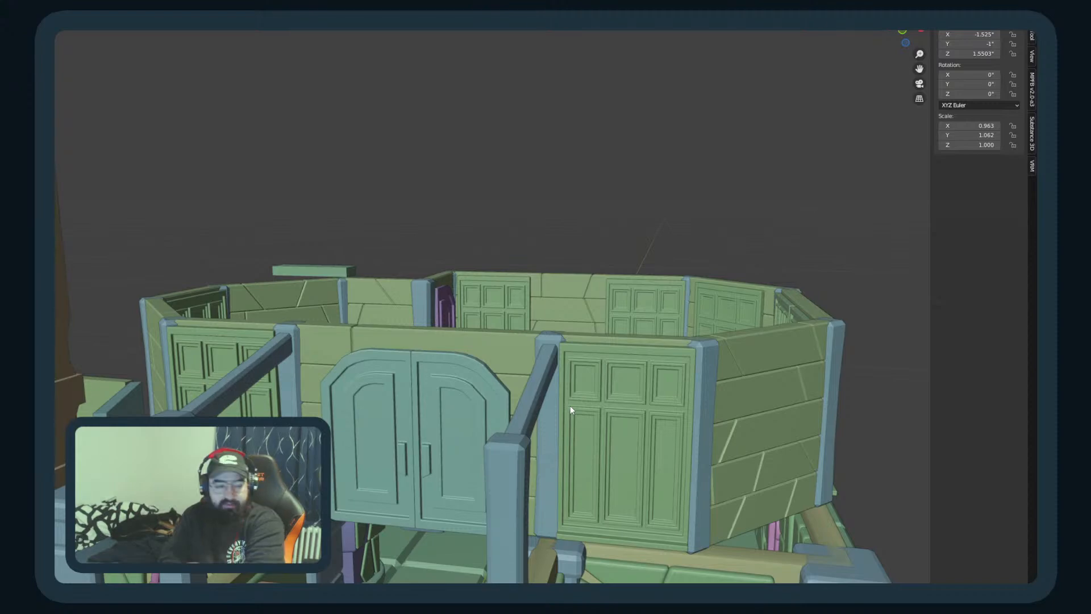
middle_drag(95, 414, 514, 415)
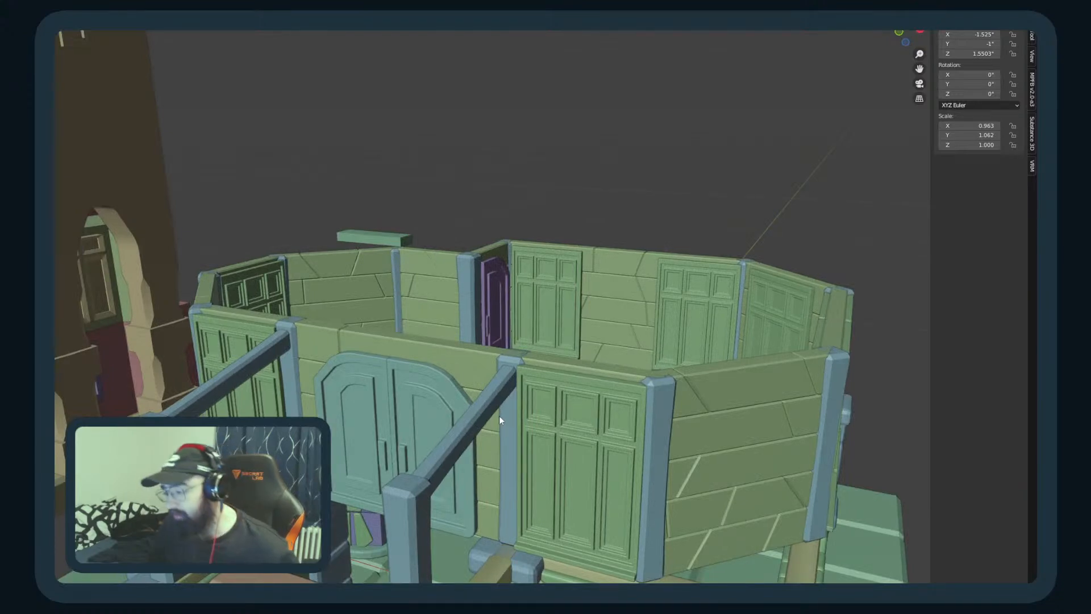
scroll(496, 416, down, 2)
mouse_move(335, 433)
middle_down()
mouse_move(333, 446)
mouse_move(381, 433)
mouse_move(347, 435)
middle_up()
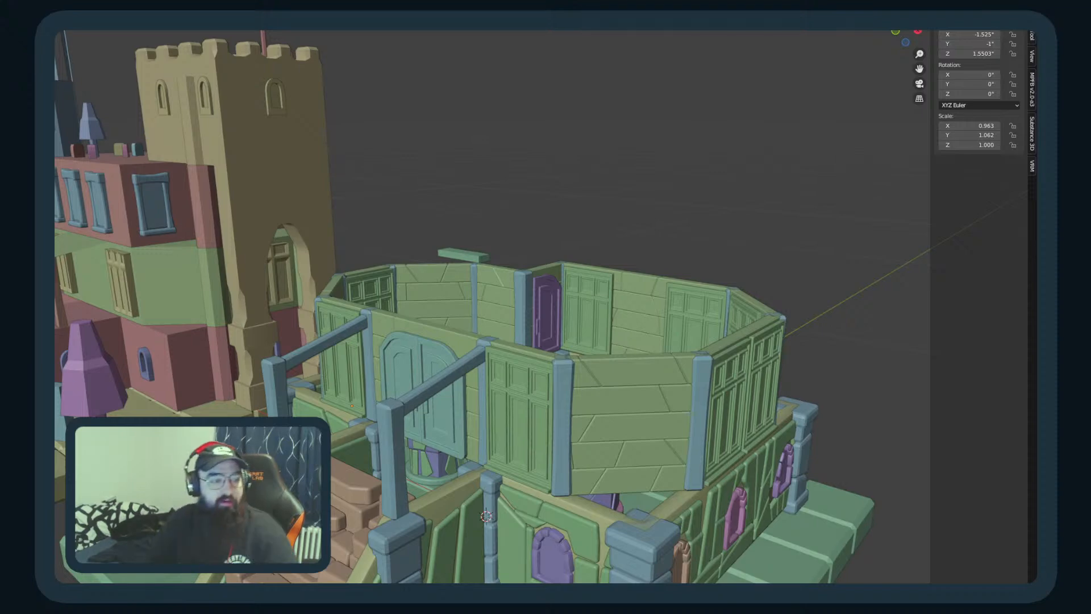
middle_drag(414, 300, 430, 295)
key(shift+a)
mouse_move(429, 295)
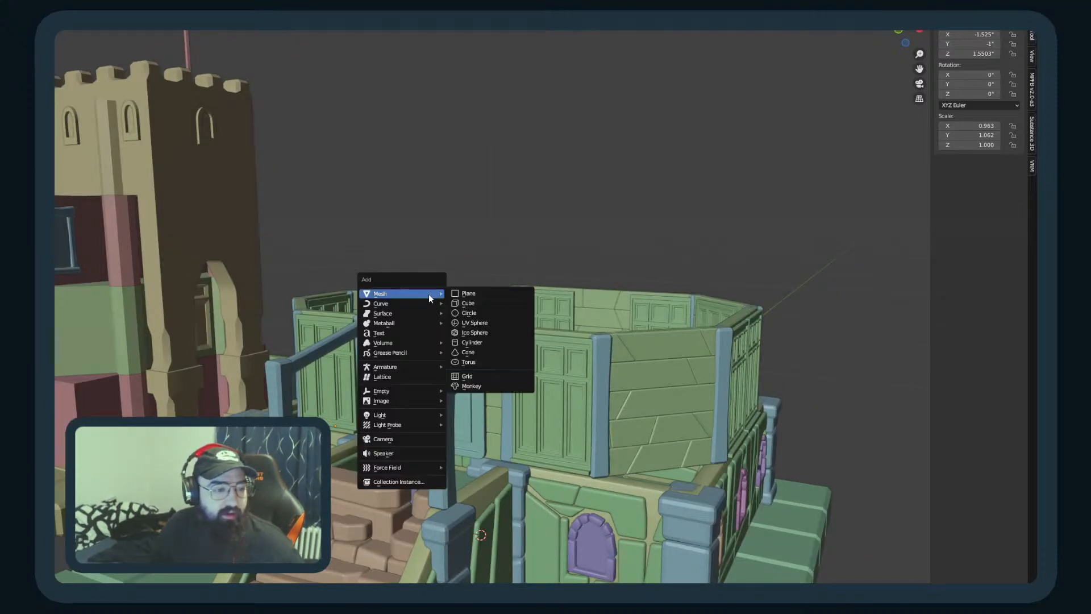
click(479, 293)
scroll(511, 336, down, 5)
middle_drag(501, 373, 509, 388)
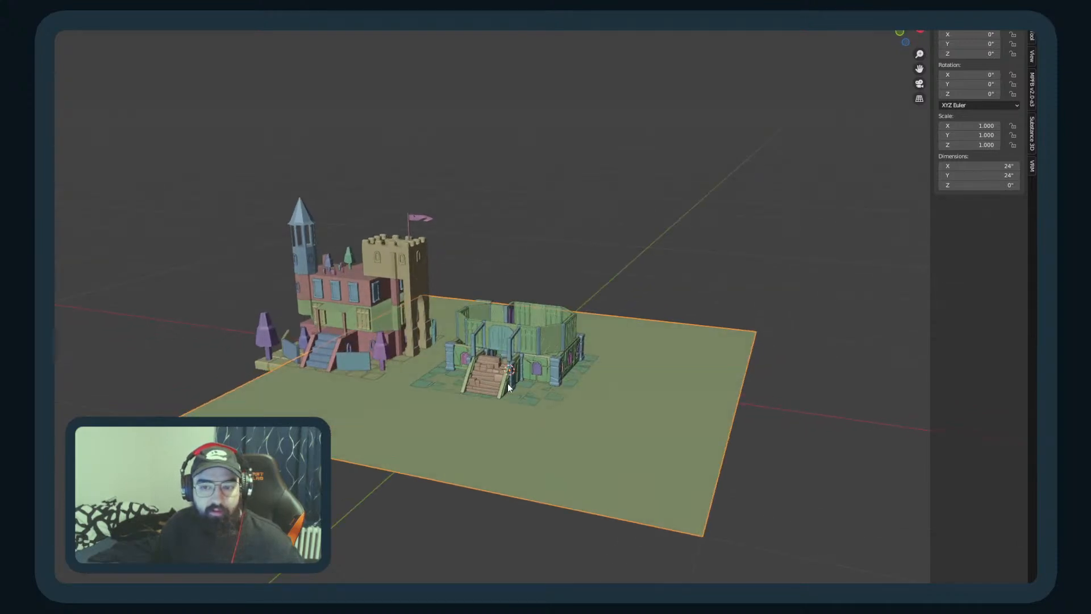
key(ctrl+z)
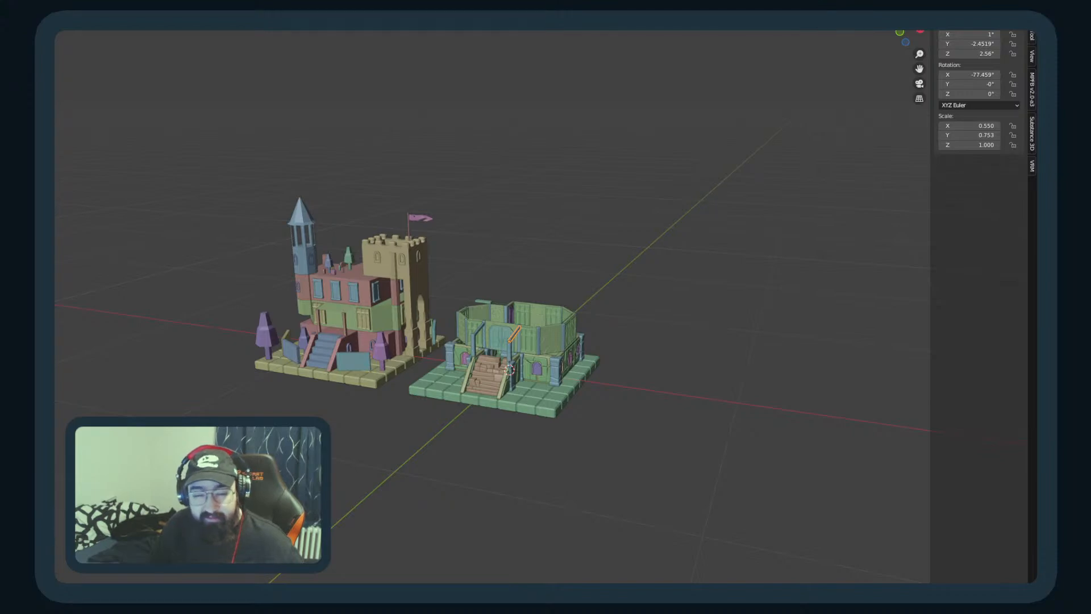
Step: Examine the posts and sloping beams framing the front entrance from several sides
scroll(578, 356, up, 9)
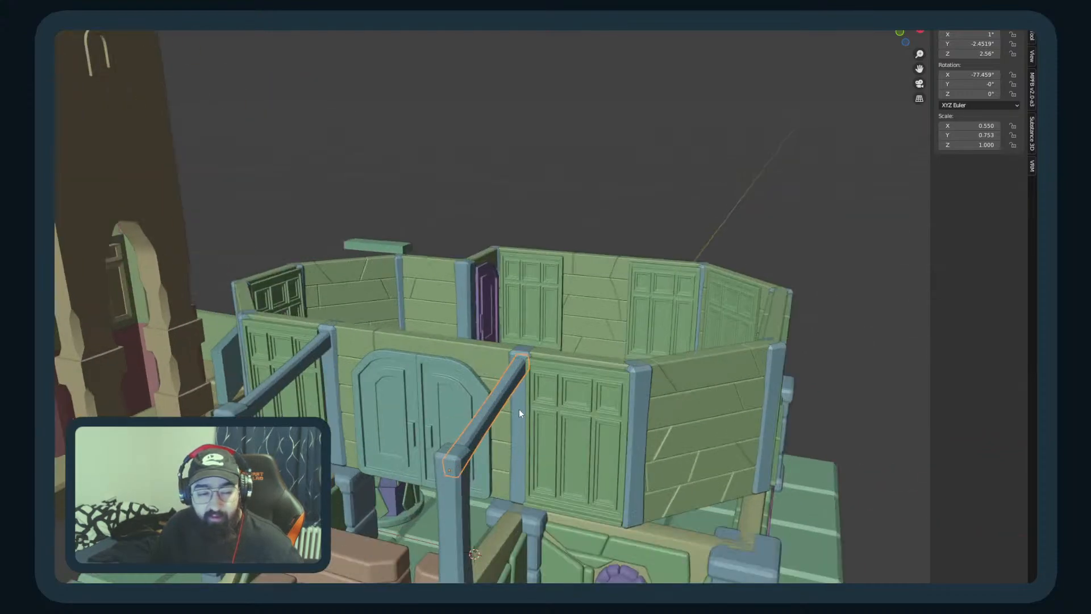
middle_drag(519, 408, 557, 398)
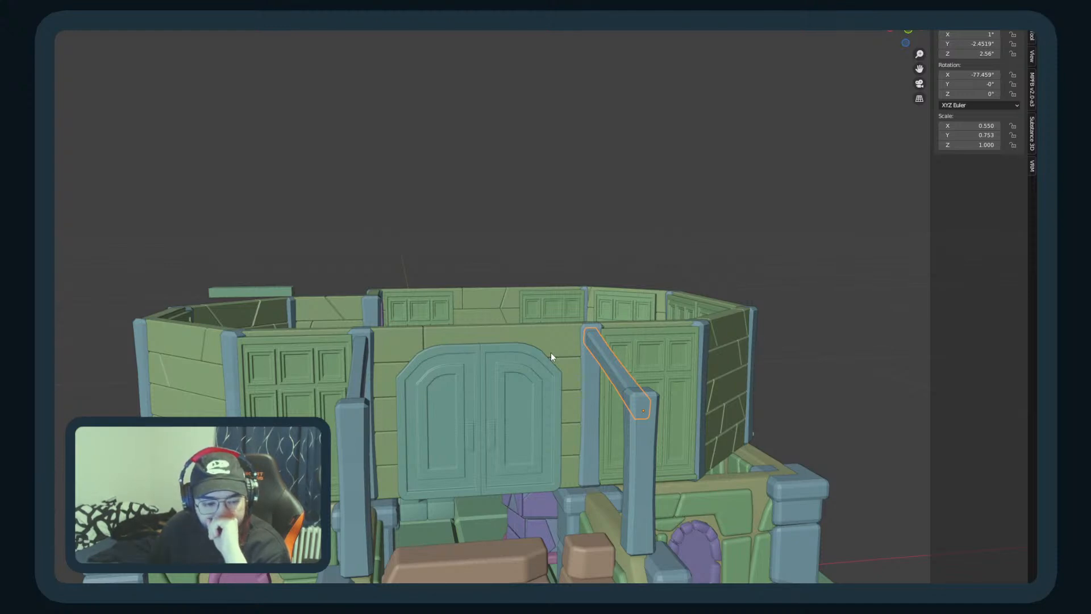
middle_drag(550, 352, 470, 369)
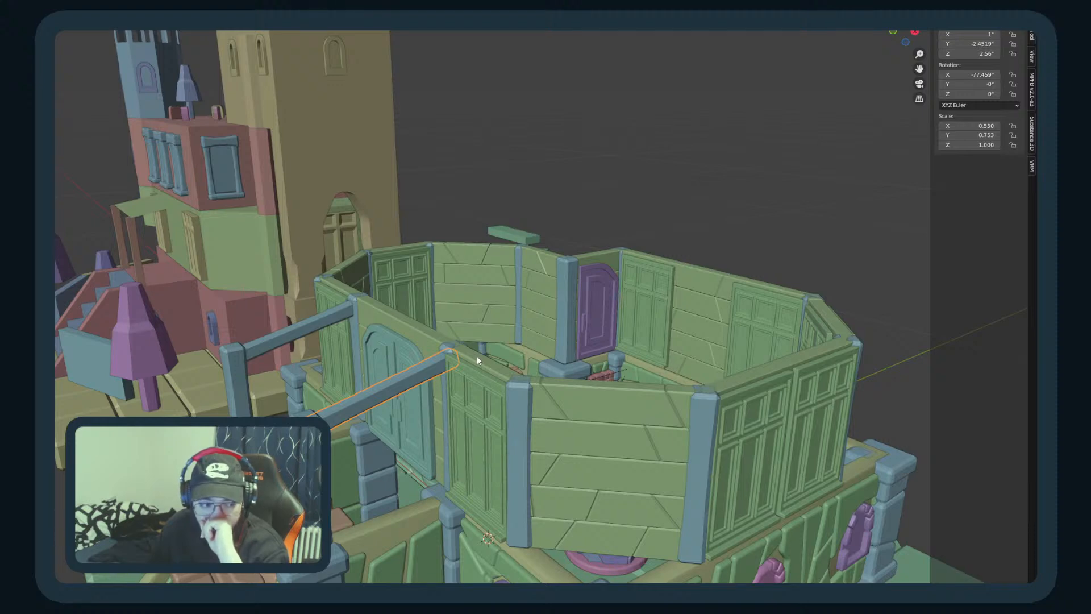
middle_drag(473, 346, 527, 230)
click(633, 172)
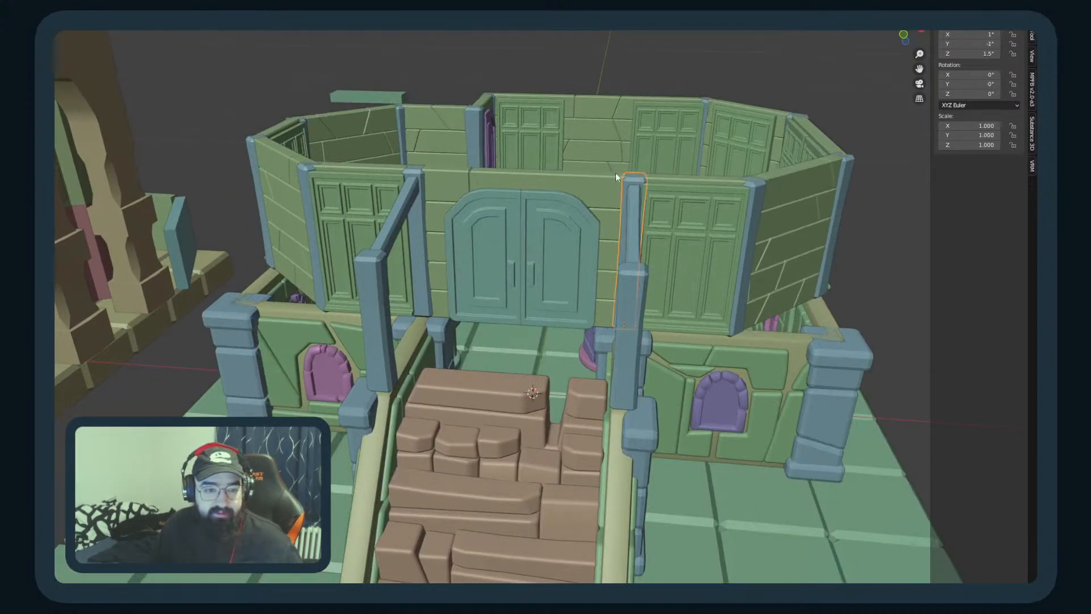
click(421, 238)
click(377, 256)
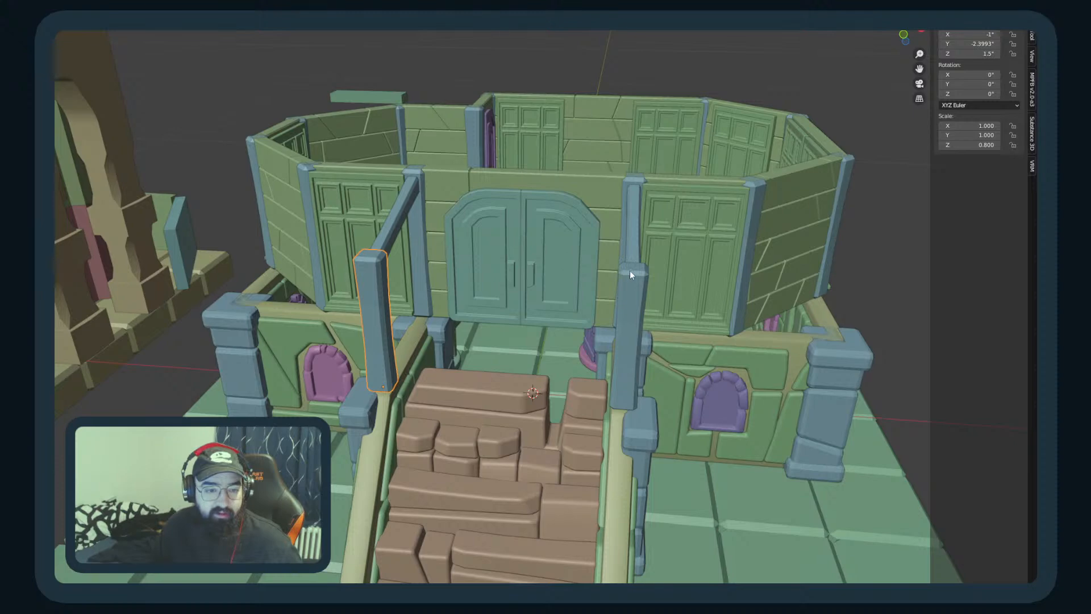
middle_drag(631, 275, 528, 334)
middle_drag(406, 90, 392, 154)
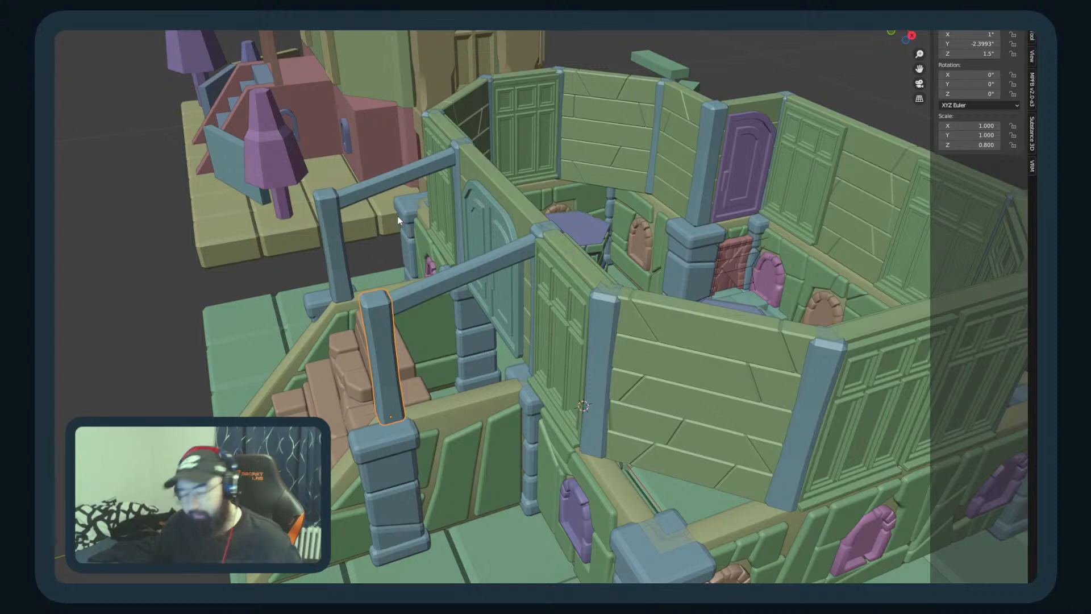
middle_drag(340, 272, 358, 291)
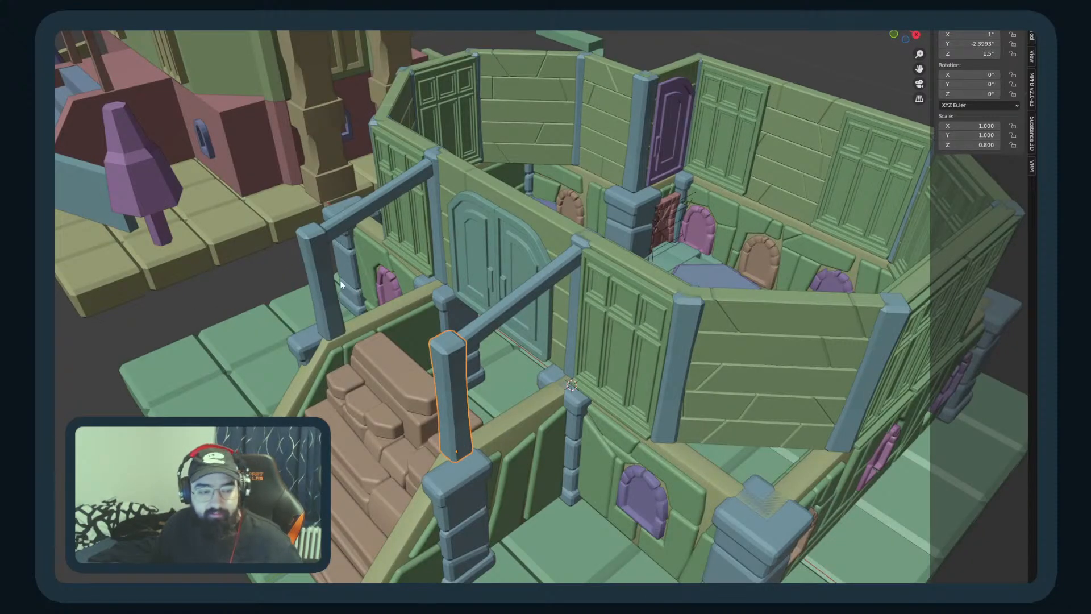
middle_drag(322, 199, 489, 271)
scroll(412, 247, up, 3)
key(shift+a)
middle_drag(799, 116, 681, 163)
key(alt+a)
middle_drag(390, 269, 432, 247)
key(shift+a)
mouse_move(432, 247)
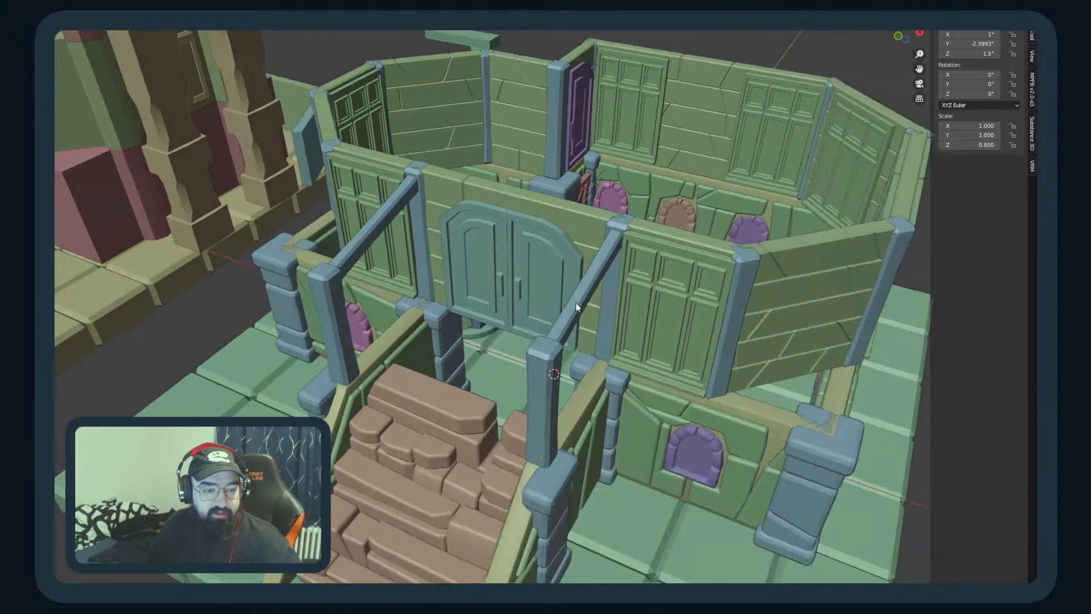
Step: Add a plane and place it level with the top of the upper walls at Y -1.9619, Z 2.9554
key(shift+a)
click(615, 311)
scroll(654, 397, down, 7)
middle_drag(654, 397, 626, 391)
key(KP_3)
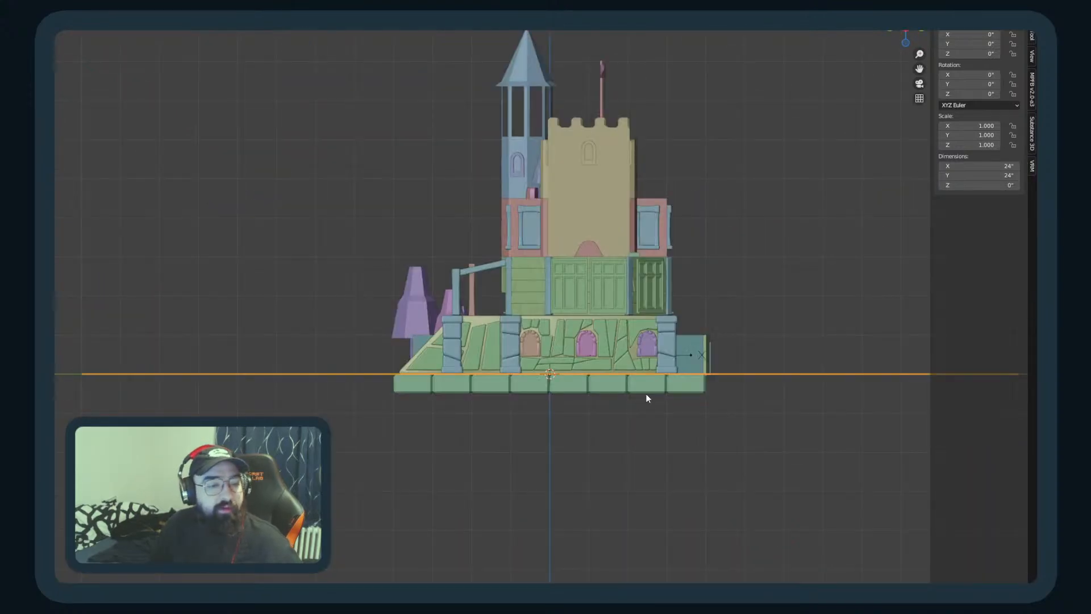
key(g)
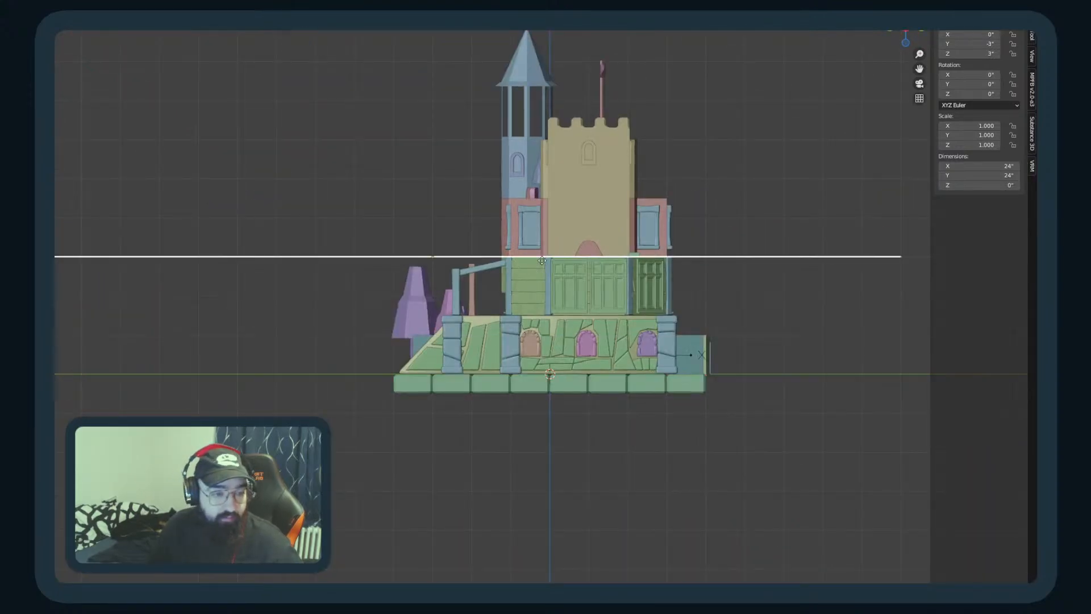
click(578, 258)
Step: Scale the plane down to 0.099 so it roughly covers the front entrance
scroll(548, 310, down, 3)
middle_drag(548, 310, 714, 463)
key(s)
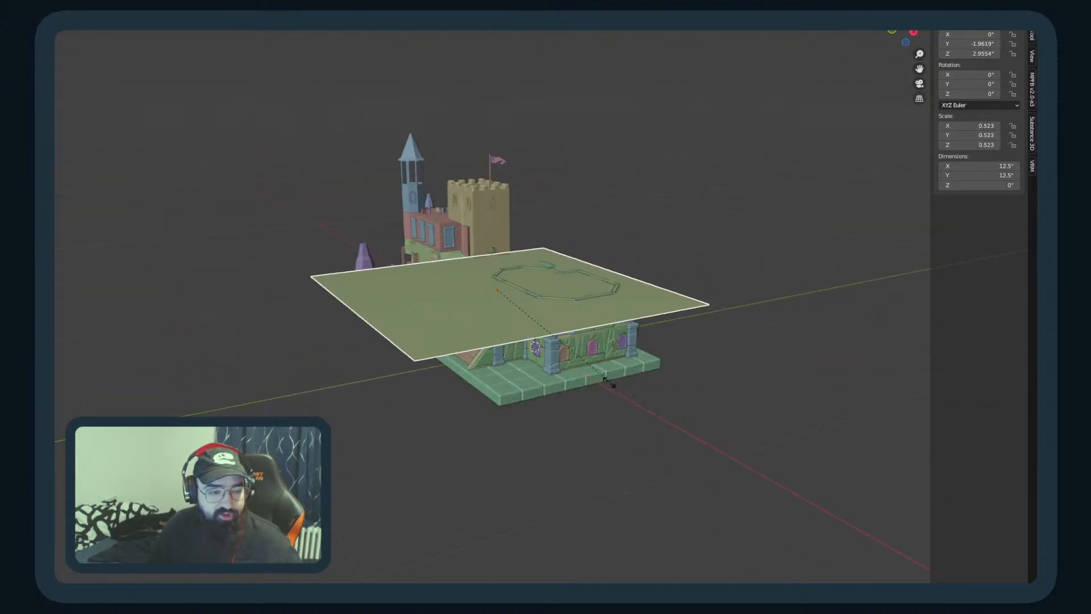
click(501, 313)
scroll(500, 313, up, 6)
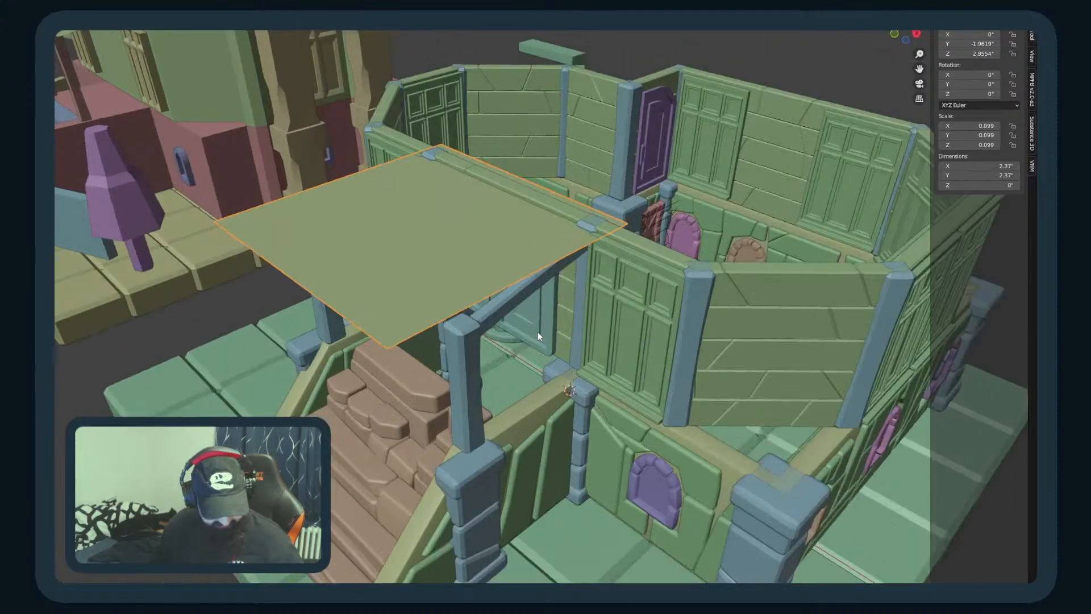
Step: Shrink the plane to about 2.1 inches square, a scale of about 0.088, to fit the span between the entrance beams
key(KP_7)
key(z)
click(677, 395)
key(s)
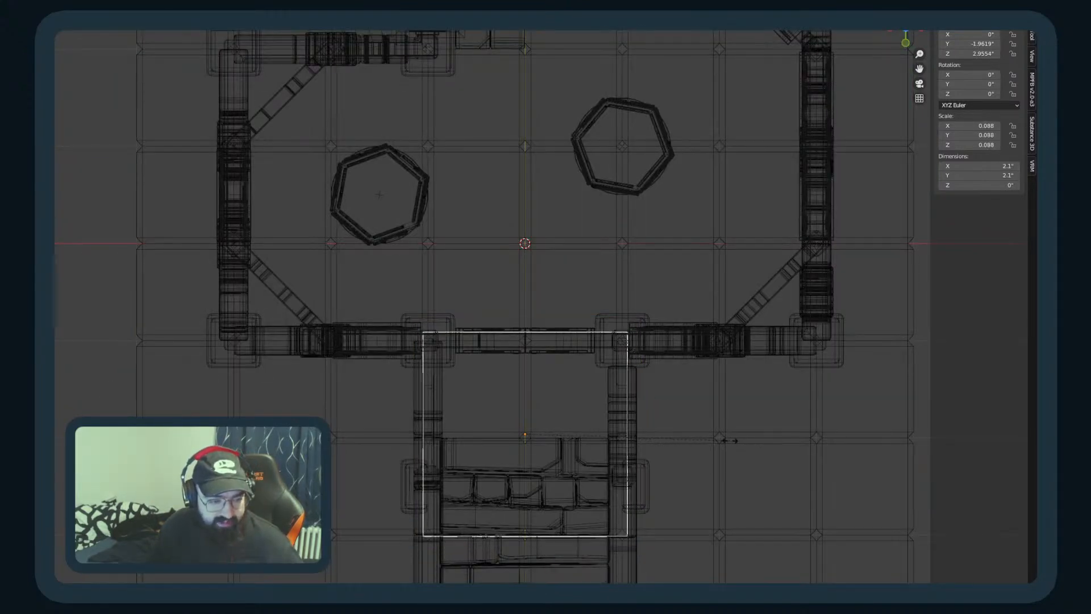
click(732, 438)
middle_drag(732, 438, 657, 414)
key(z)
click(680, 402)
Step: Pull the plane's front edge back along Y to local Y -4.9143, towards the front posts
middle_drag(302, 294, 287, 276)
key(Tab)
click(350, 221)
key(KP_7)
key(z)
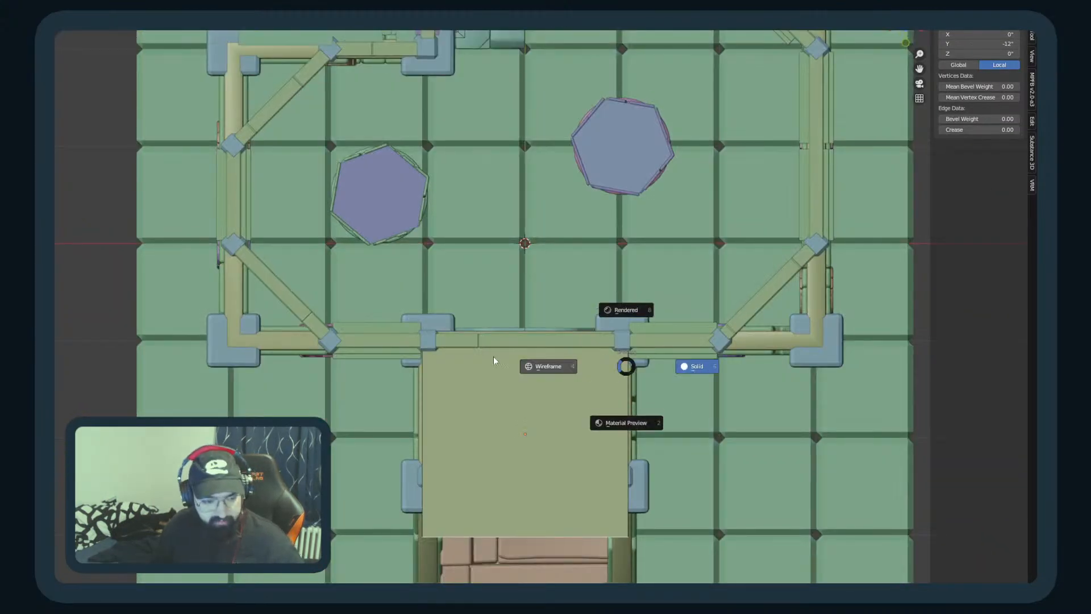
click(585, 376)
key(g)
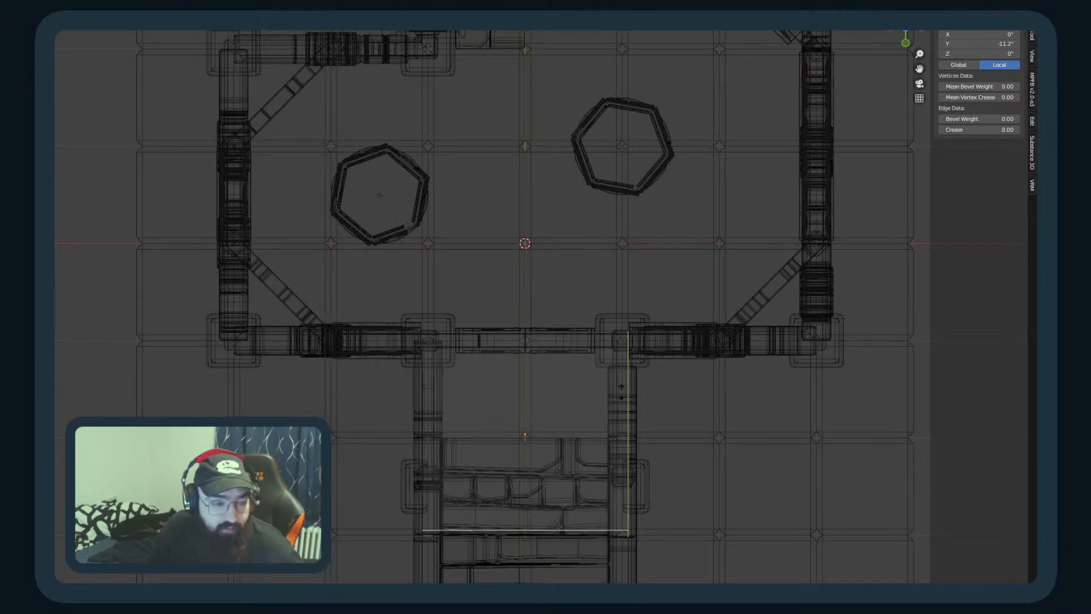
click(549, 124)
Step: Lower the plane's front edge along Z so the canopy slopes with the entrance beams
key(shift+z)
middle_drag(550, 124, 727, 231)
key(g)
key(z)
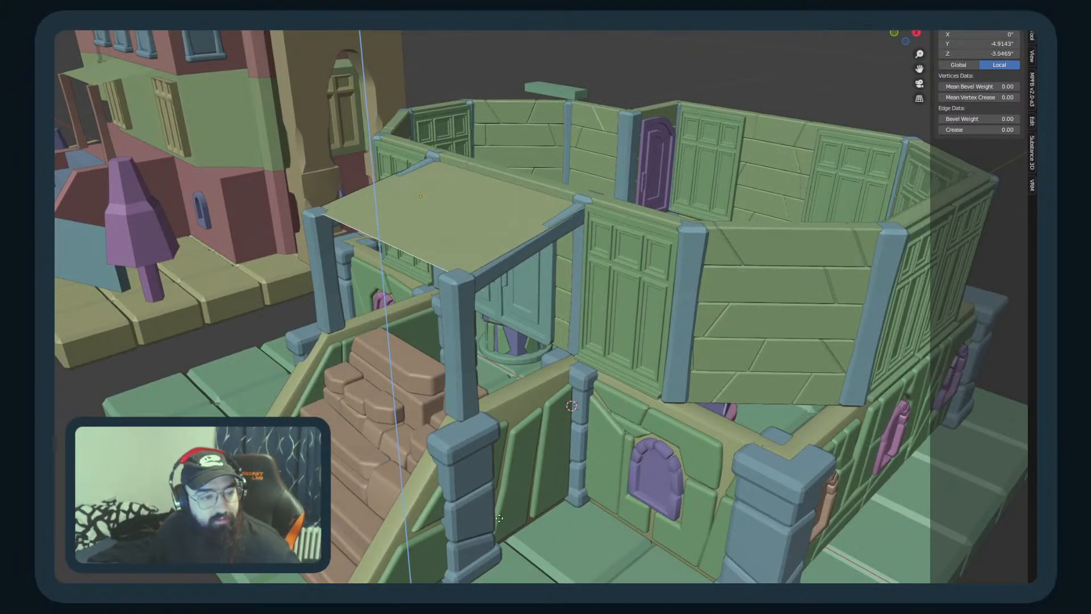
click(462, 356)
Step: Shift the canopy plane's wall-side edge to local Y 9.3237, Z -0.42392
middle_drag(463, 355, 608, 259)
click(470, 249)
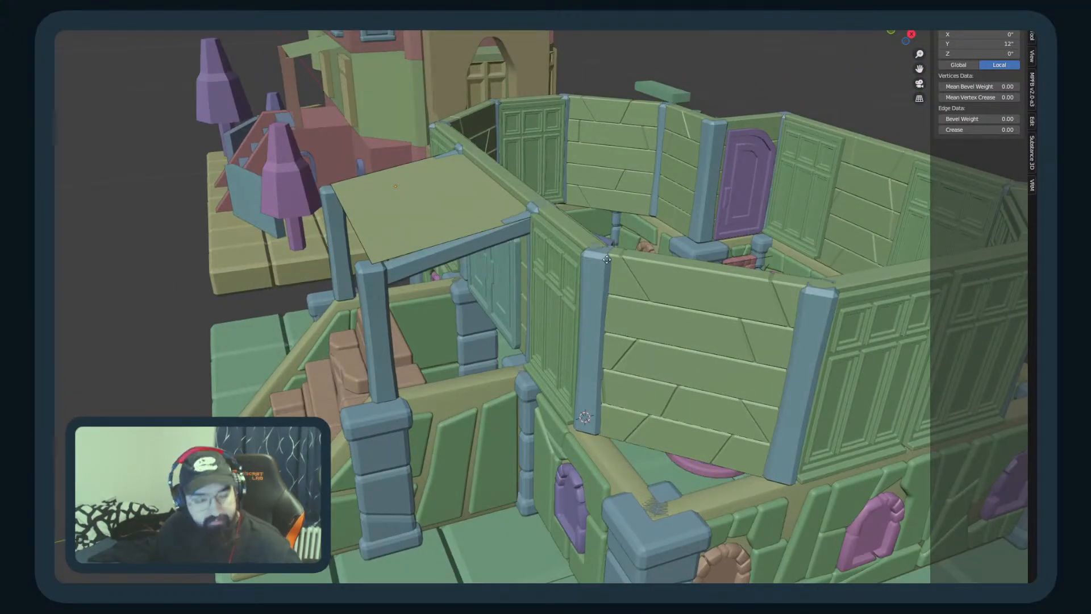
click(471, 277)
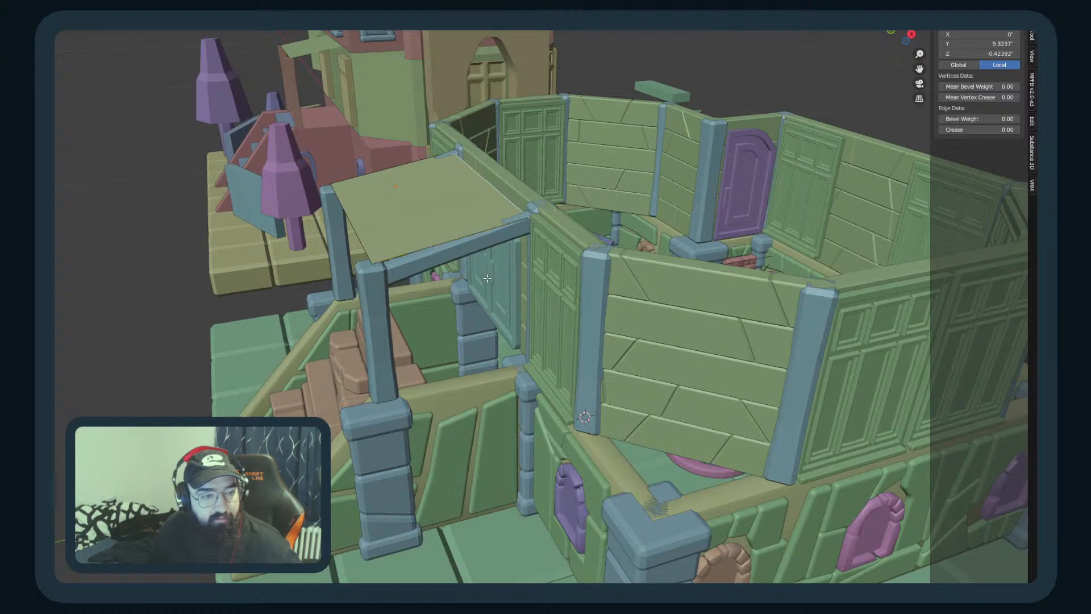
Step: Raise the canopy plane's wall-side edge along Z to sit above the entrance beams
key(g)
key(z)
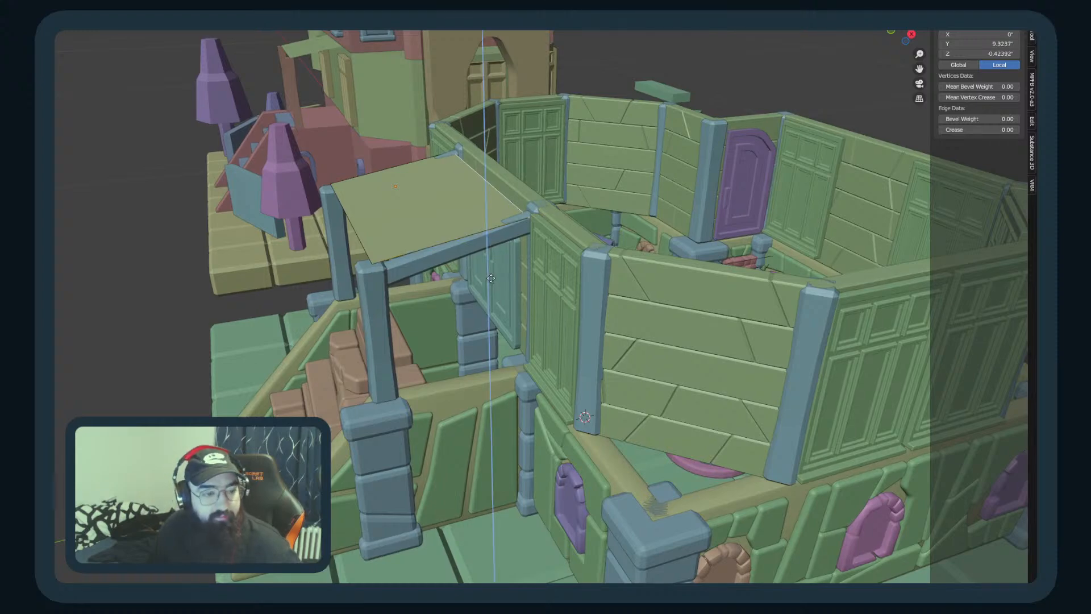
click(477, 220)
key(Tab)
middle_drag(484, 251, 509, 297)
middle_drag(461, 150, 450, 308)
Step: Widen the whole canopy plane along X to about 2.2 inches so it covers the entrance beams
key(Tab)
click(449, 308)
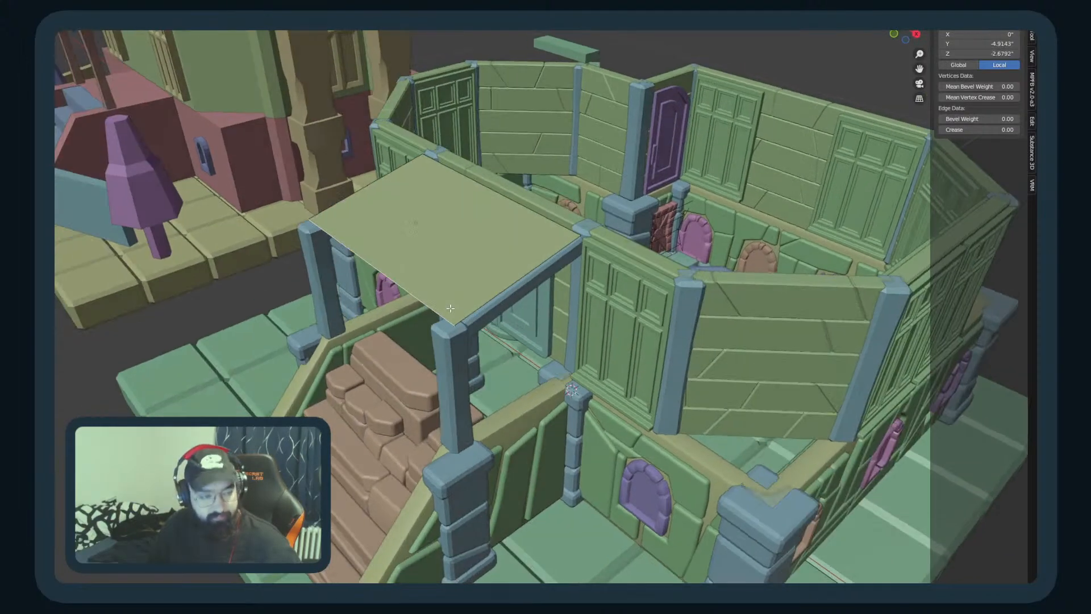
key(KP_7)
key(a)
key(s)
key(x)
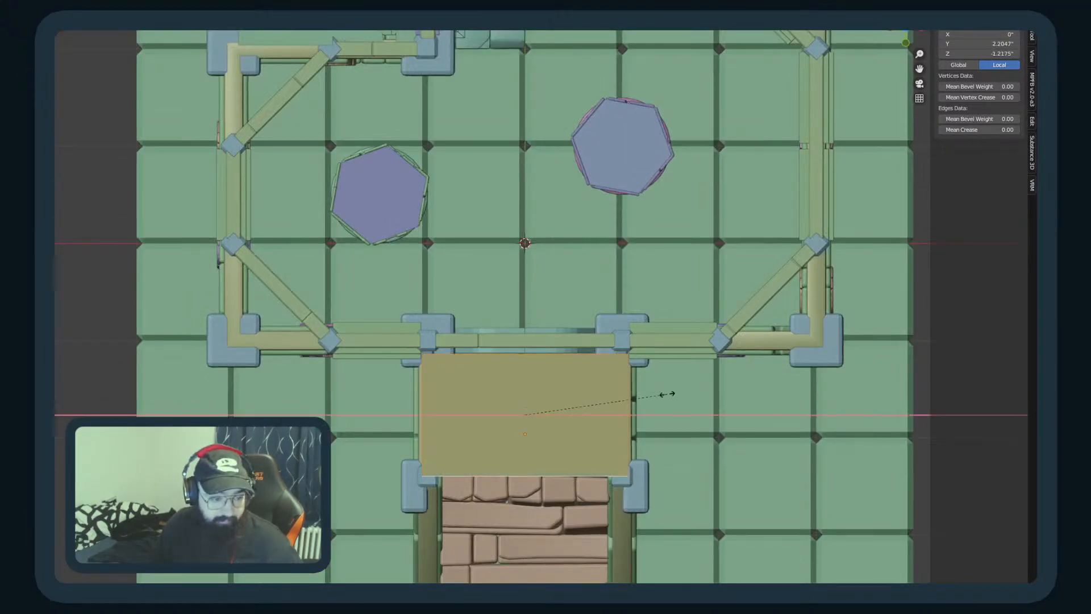
click(722, 391)
Step: Pull the canopy's front edge outward along Y to a depth of about 1.37 inches, and adjust its height along Z
click(482, 478)
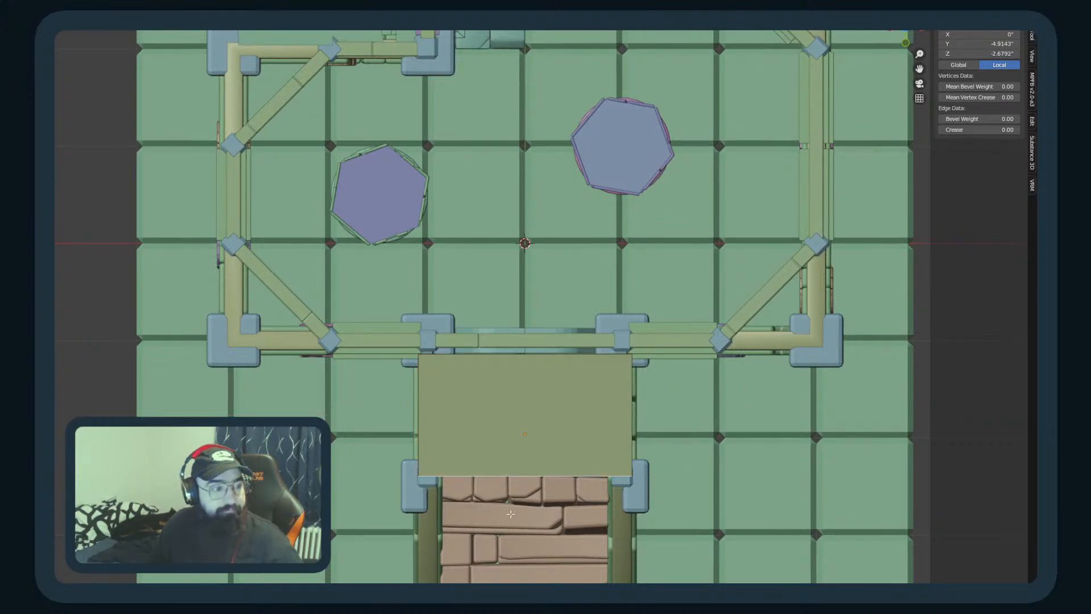
key(g)
key(y)
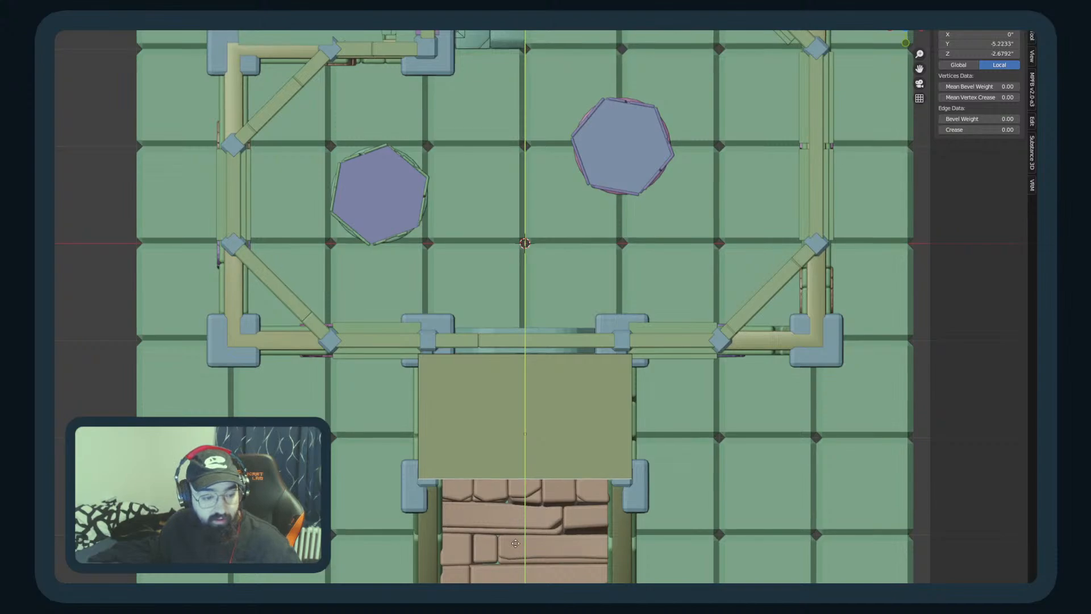
click(514, 539)
middle_drag(524, 433, 464, 471)
key(g)
key(z)
click(461, 497)
key(Tab)
middle_drag(392, 273, 352, 310)
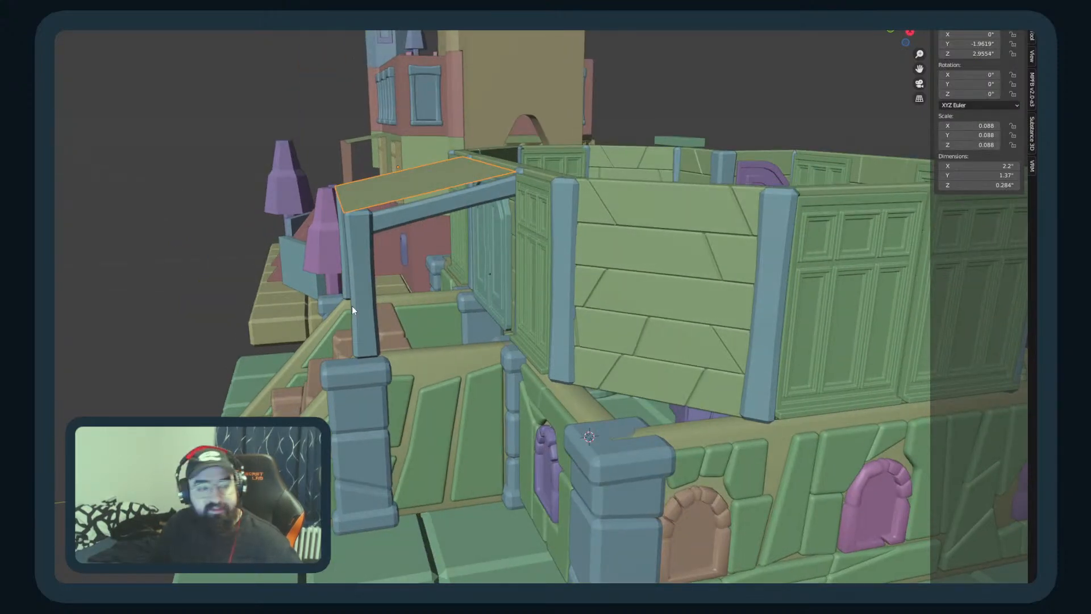
Step: Extrude the canopy plane along Z to give it a slight thickness
key(Tab)
key(g)
key(z)
key(z)
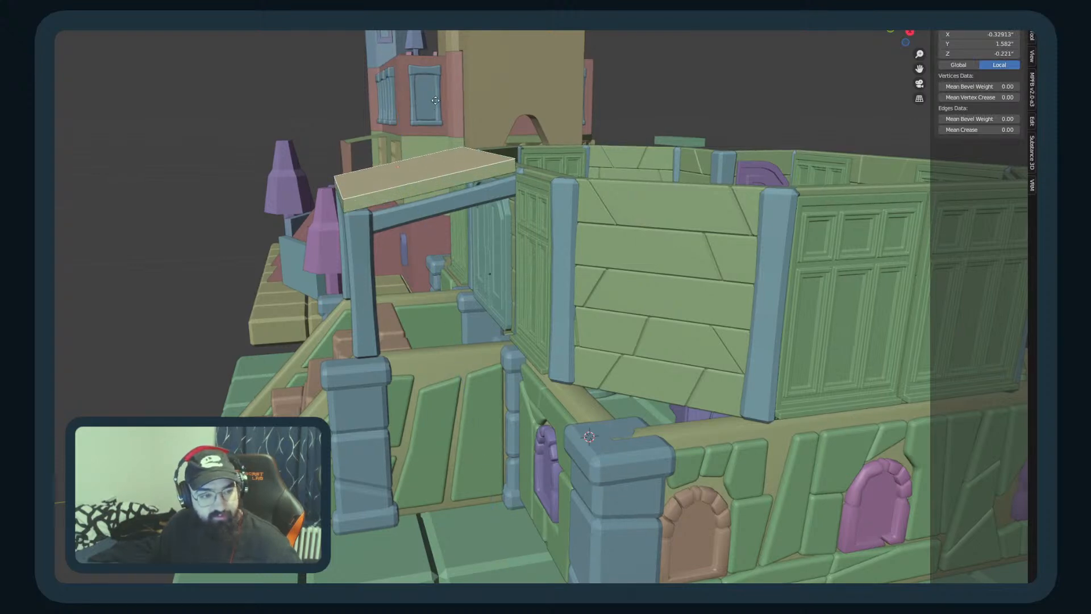
key(z)
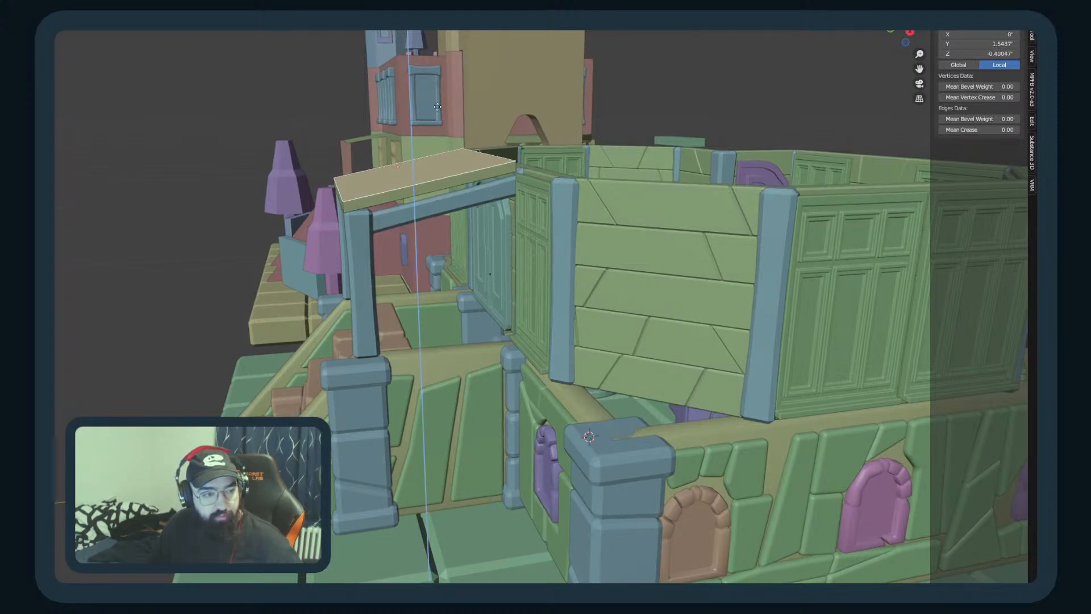
click(422, 163)
Step: Divide the canopy into three planks with two evenly spaced loop cuts parallel to the wall, and split it along them
middle_drag(422, 162, 441, 268)
key(alt+a)
key(ctrl+r)
scroll(443, 280, up, 2)
click(444, 281)
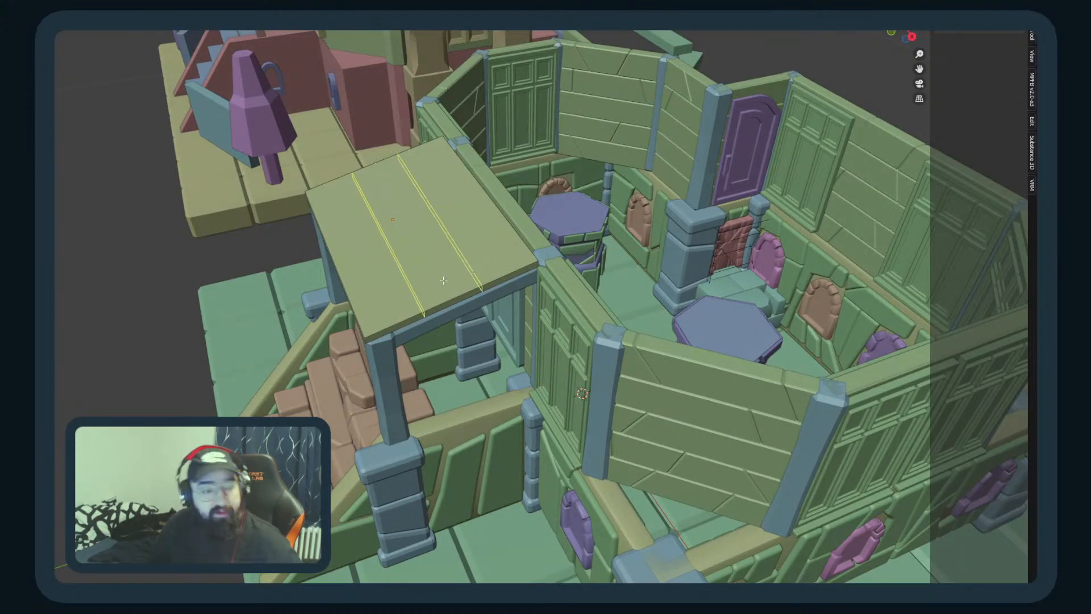
key(ctrl+b)
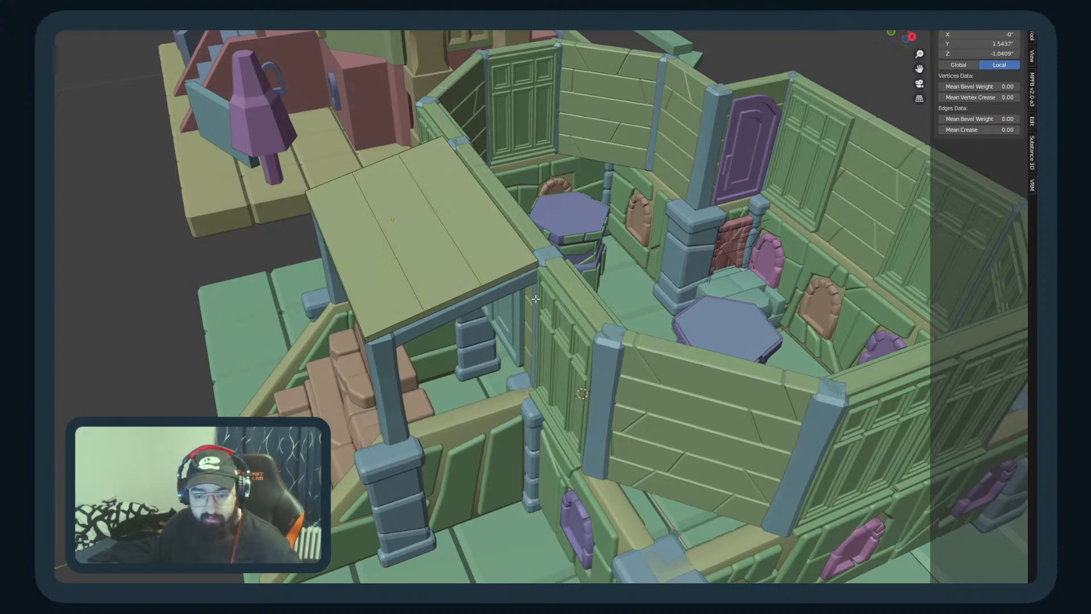
Step: Add a bevel to the canopy so the edges of its three planks are softened
middle_drag(526, 301, 505, 294)
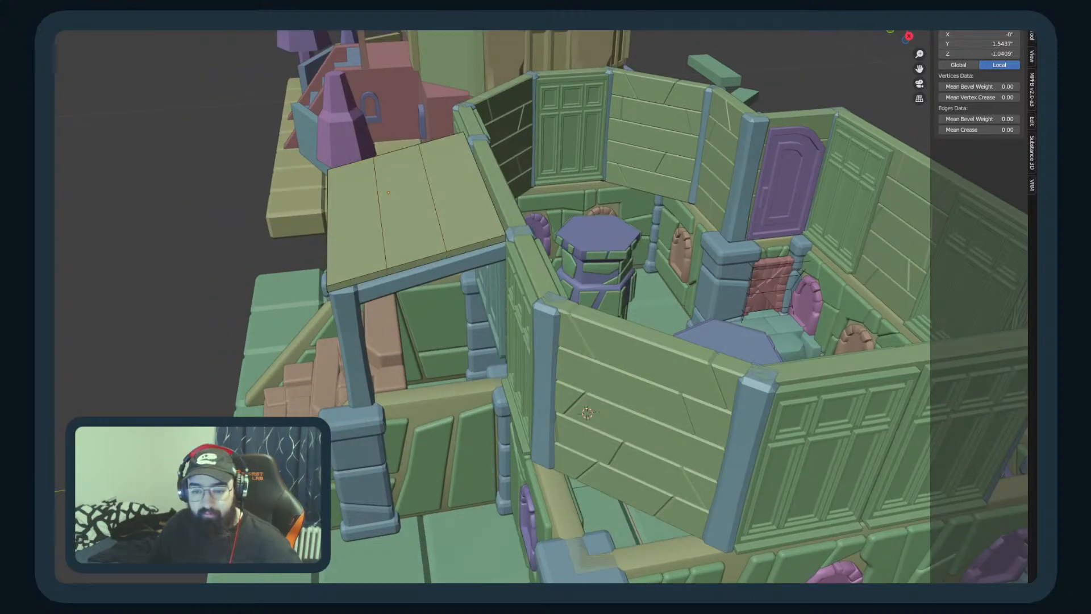
click(1035, 406)
middle_drag(398, 320, 434, 300)
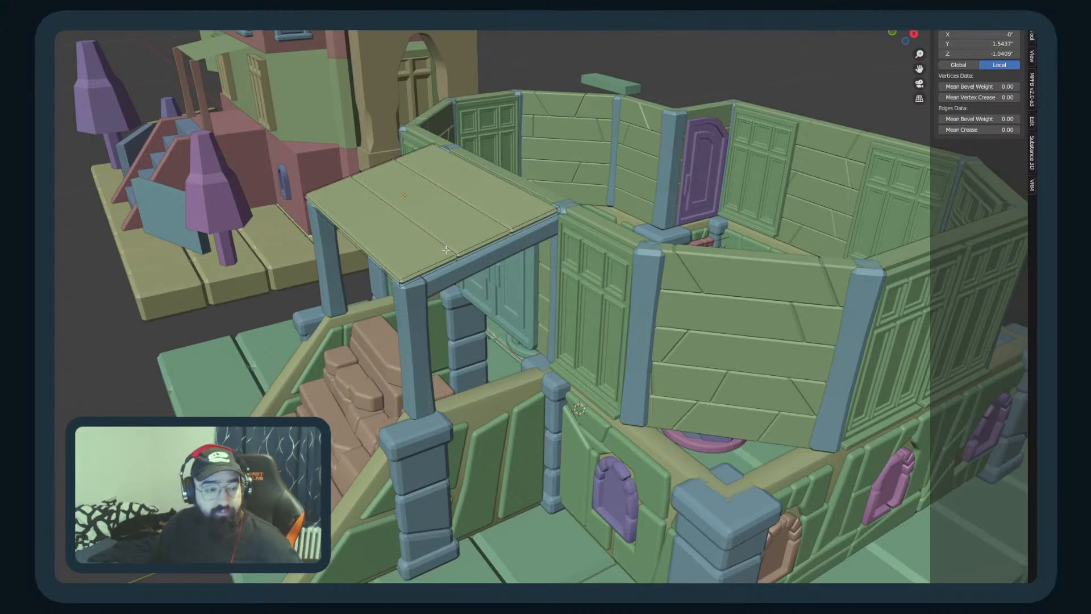
middle_drag(614, 286, 591, 266)
key(Tab)
middle_drag(446, 247, 484, 271)
scroll(574, 293, up, 3)
middle_drag(878, 378, 841, 371)
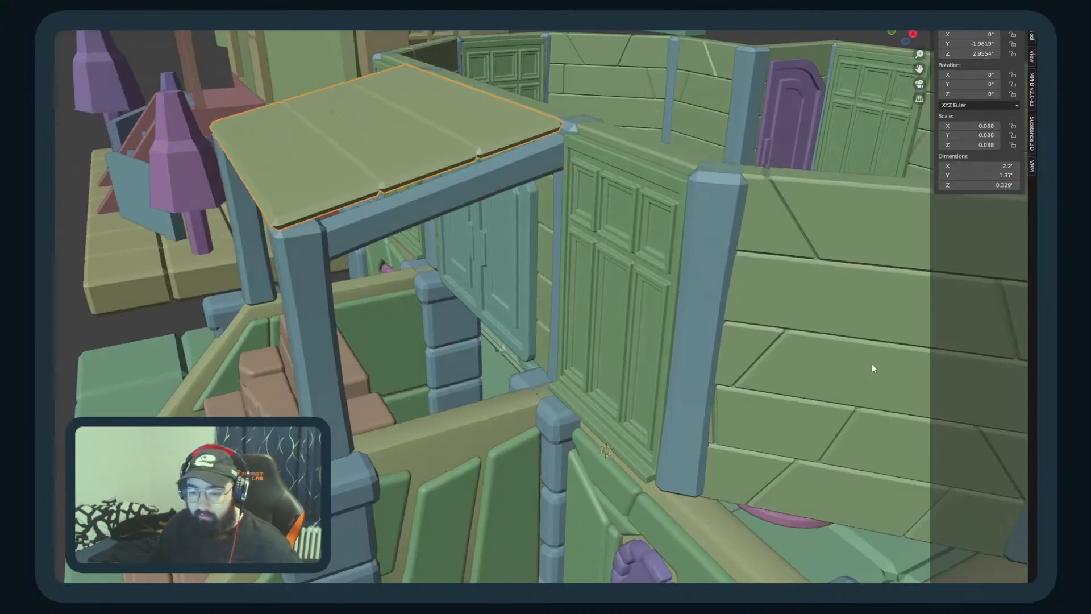
Step: Apply the canopy's scale and fine-tune the bevel amount on its plank edges
key(ctrl+a)
click(375, 206)
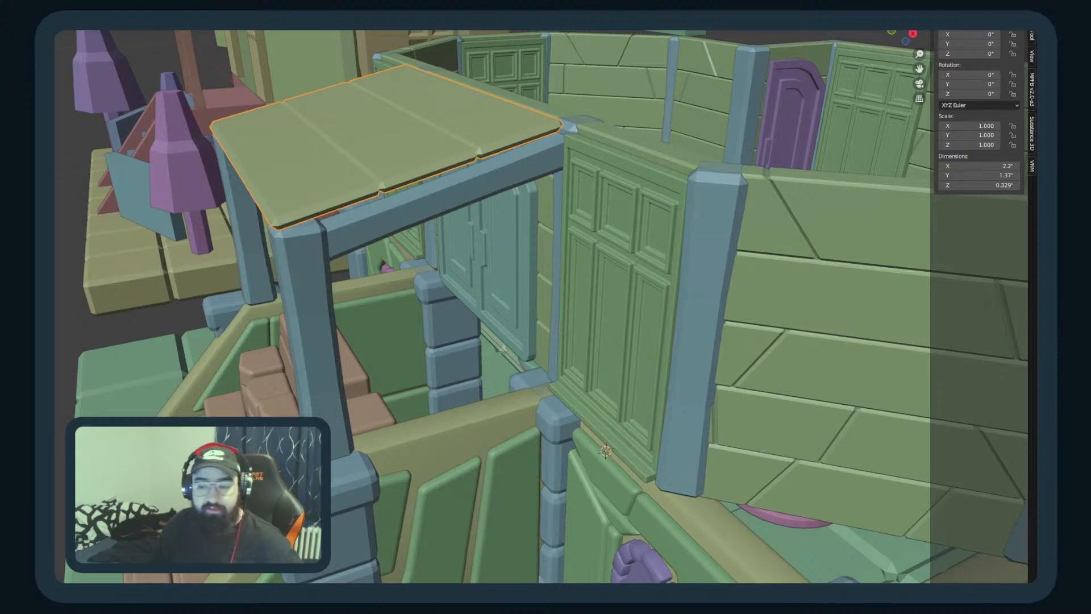
drag(1035, 341, 1023, 341)
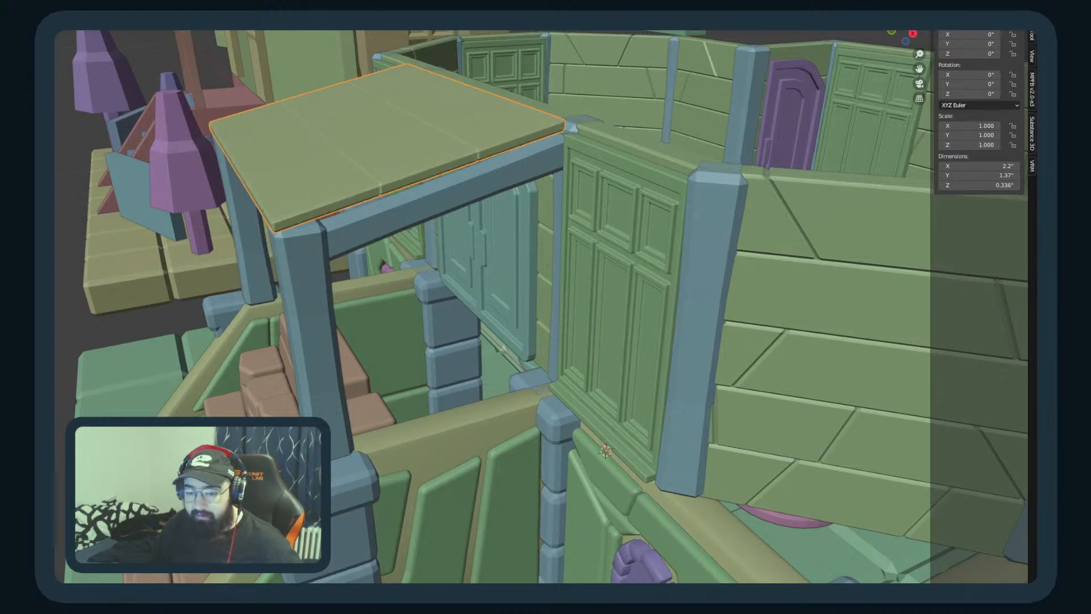
key(Return)
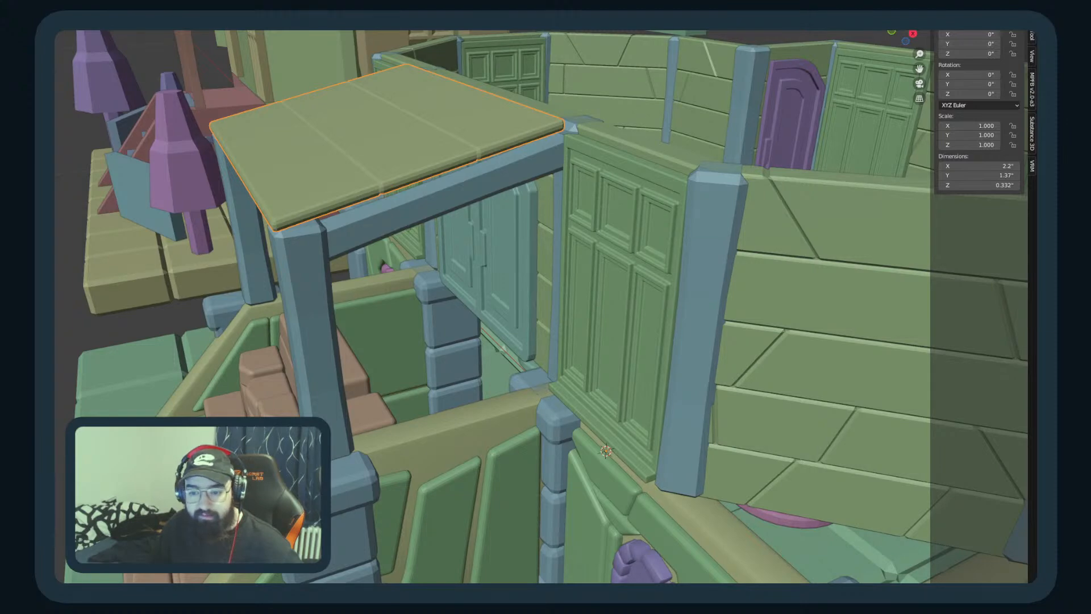
key(Return)
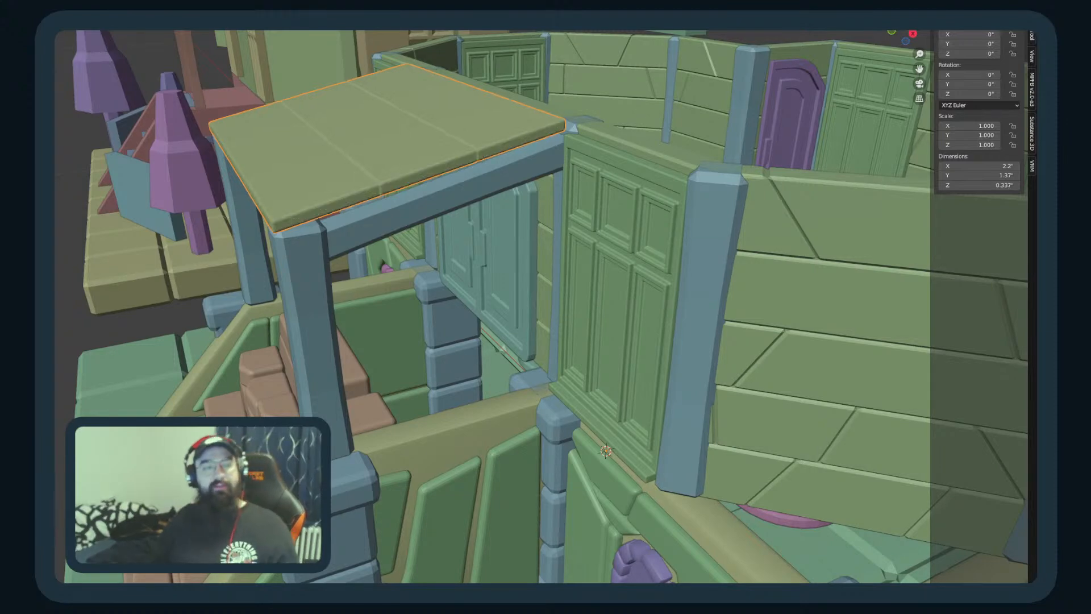
Step: Isolate the front canopy plank by hiding the other two, and close its open side with a face
middle_drag(407, 343, 414, 382)
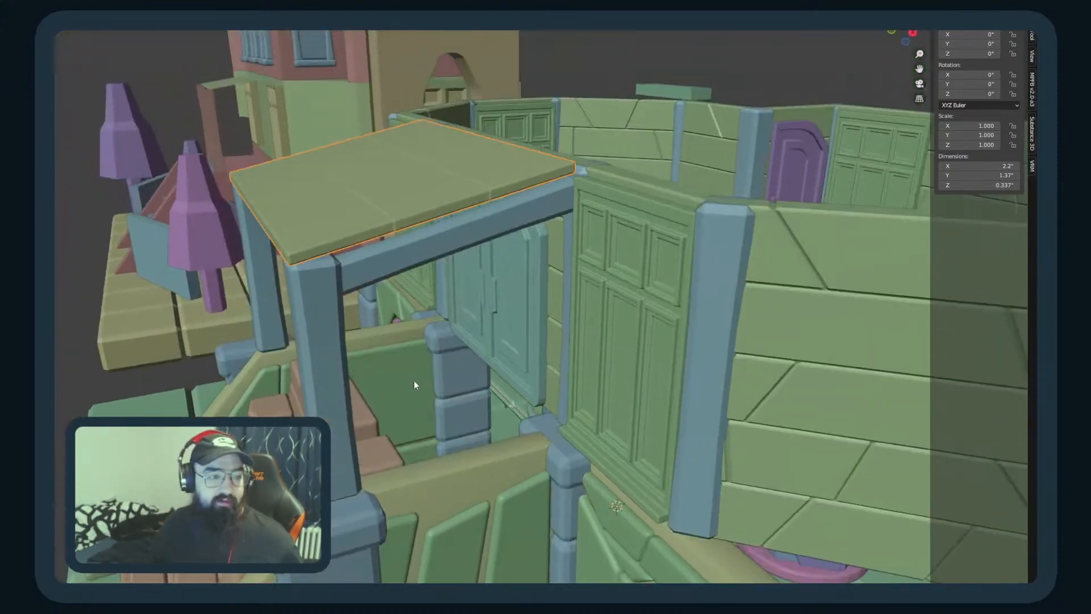
key(Tab)
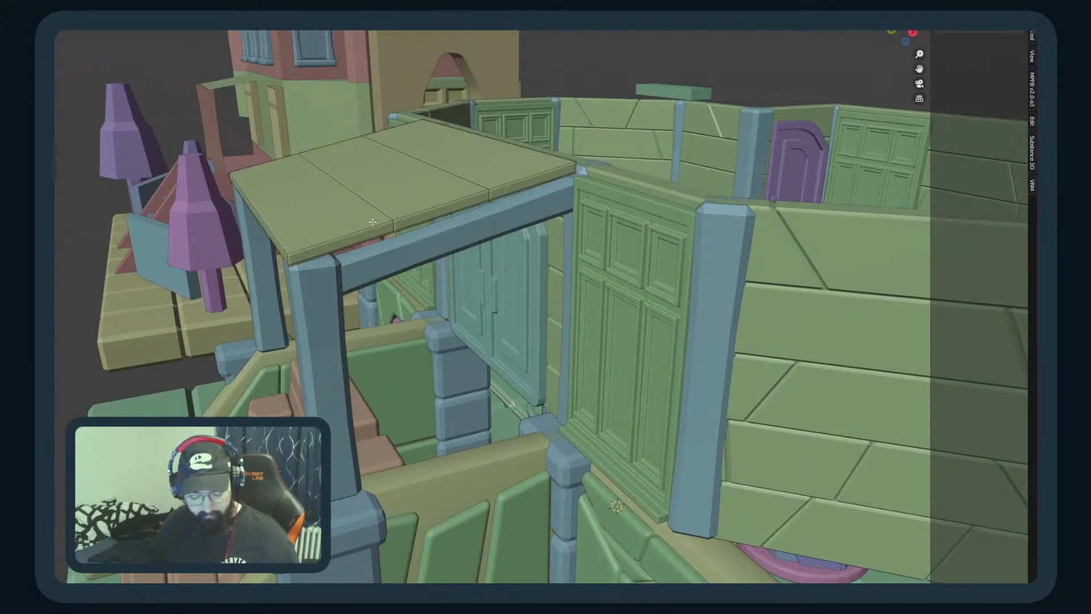
click(372, 222)
key(ctrl+i)
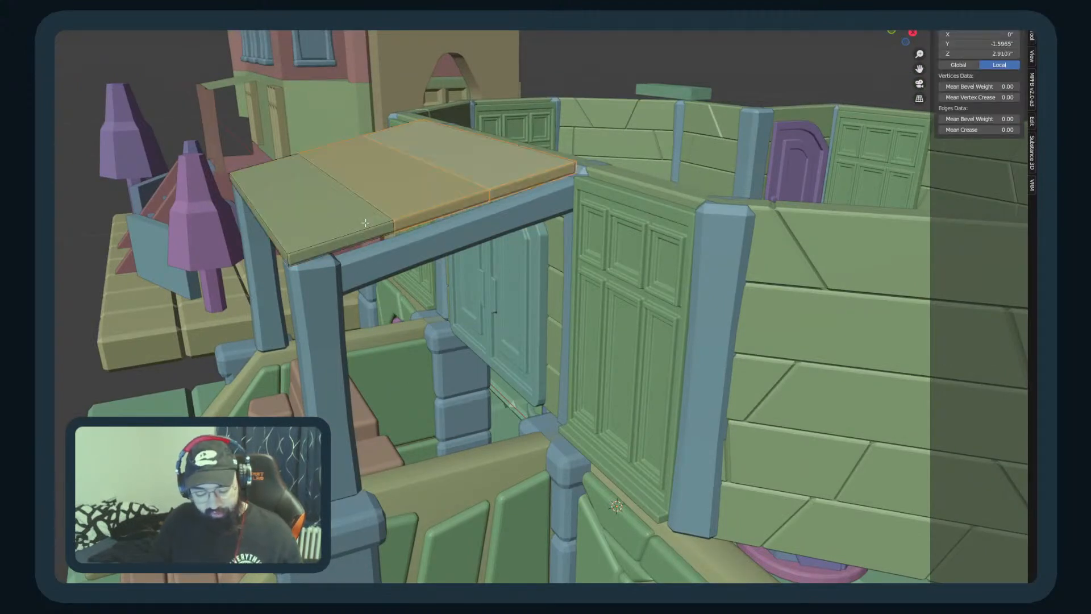
key(x)
key(f)
middle_drag(365, 223, 511, 363)
alt+click(274, 202)
scroll(557, 353, up, 3)
key(alt+a)
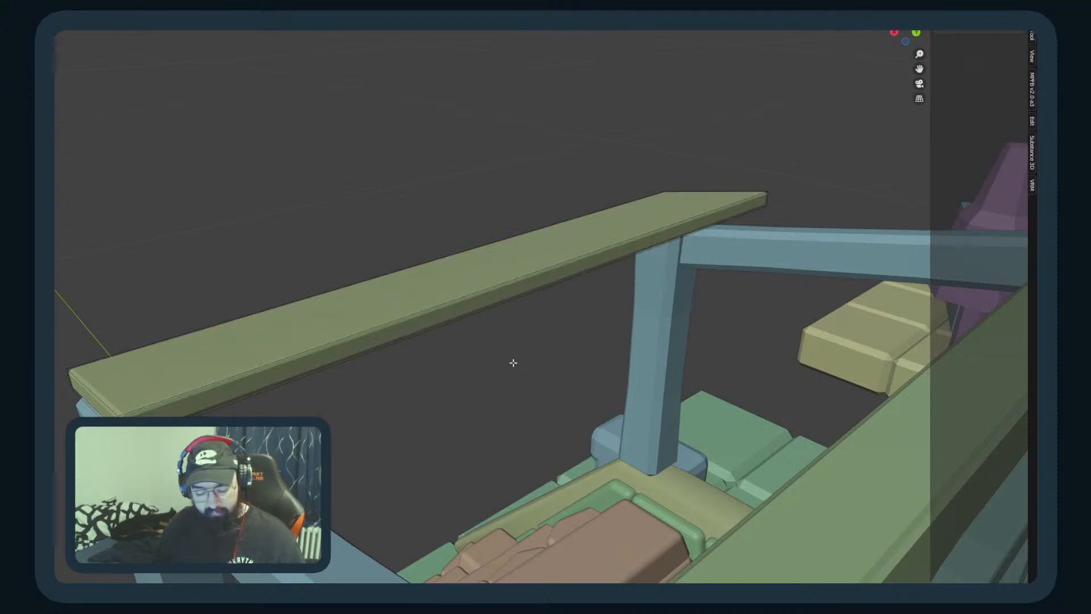
Step: Reveal the planks, hide the front and wall-side ones, and close the open sides of the middle plank
key(alt+h)
key(a)
key(a)
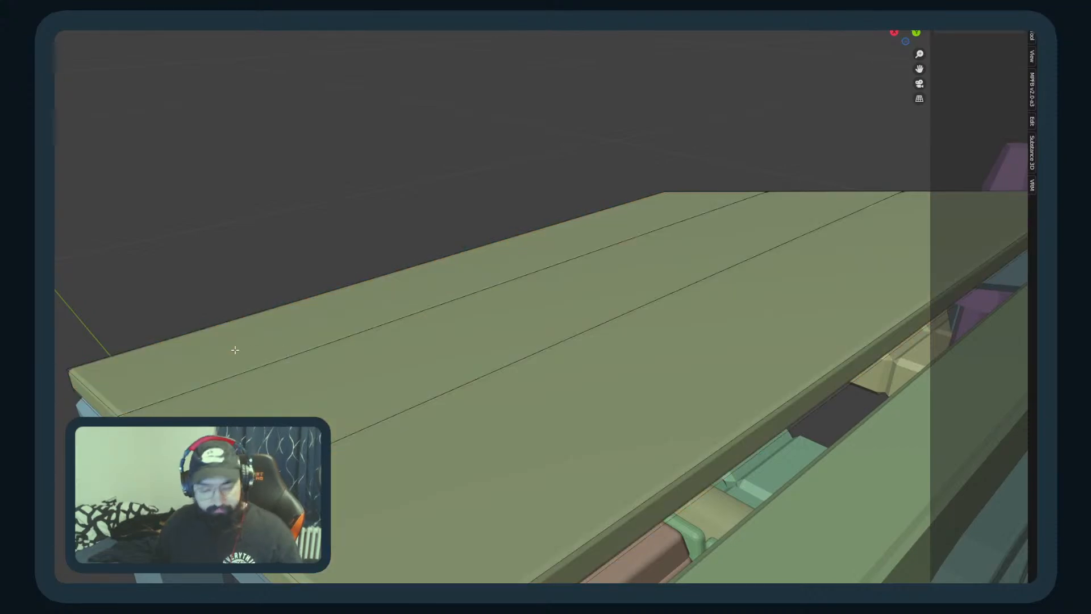
key(l)
key(h)
middle_drag(197, 378, 261, 432)
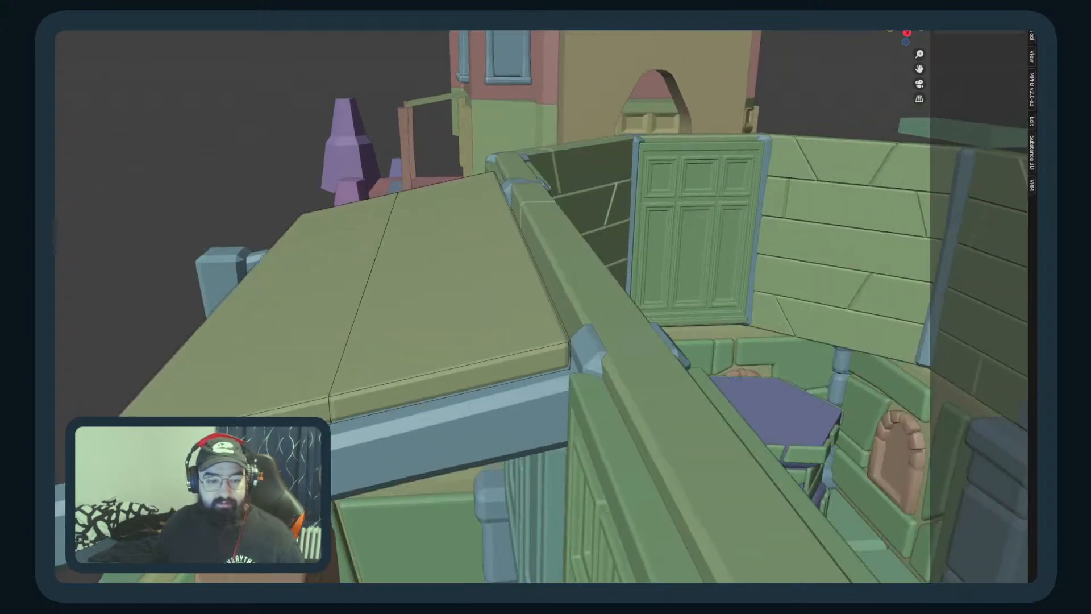
key(a)
key(alt+a)
key(l)
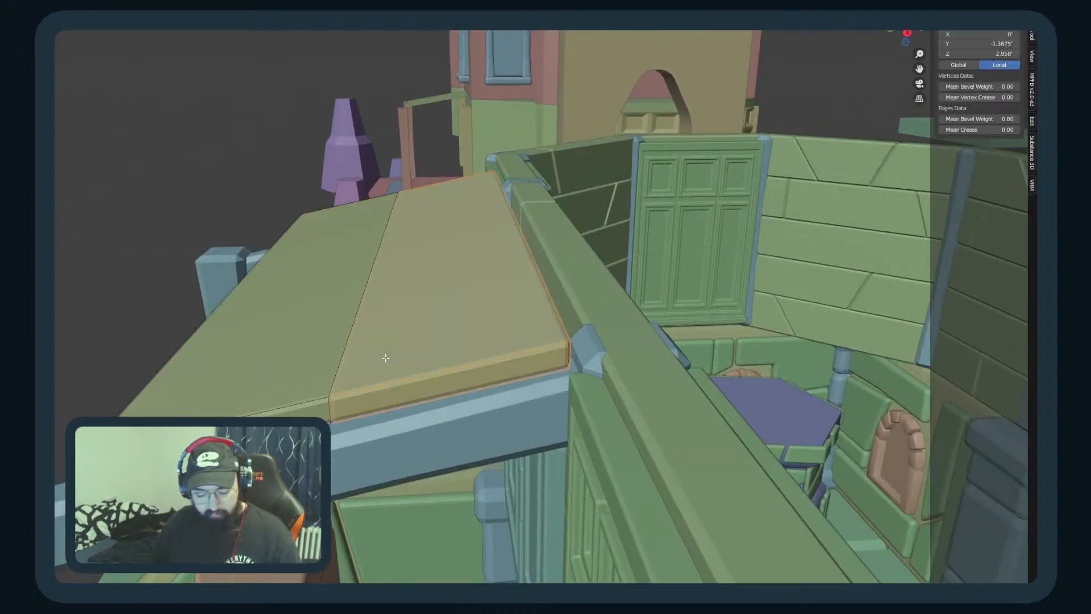
key(h)
middle_drag(375, 368, 336, 357)
key(l)
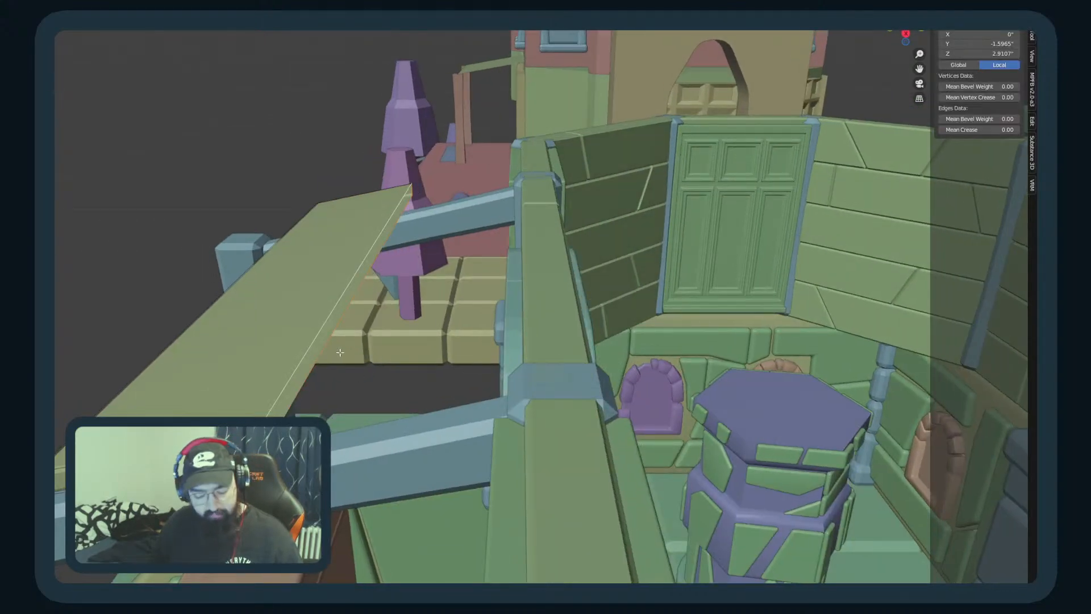
Step: Isolate the wall-side plank, close its open side, and reveal all the canopy planks again
key(alt+a)
key(alt+h)
key(alt+a)
key(l)
key(h)
middle_drag(247, 380, 550, 409)
scroll(467, 353, down, 2)
key(alt+h)
Step: Move the picked part of the canopy planks slightly by hand and apply the canopy's transforms
scroll(449, 358, down, 4)
key(Tab)
scroll(434, 367, up, 3)
scroll(550, 409, up, 3)
key(Tab)
click(600, 408)
key(g)
click(557, 358)
middle_drag(551, 356, 599, 308)
scroll(503, 355, down, 4)
key(Tab)
key(ctrl+a)
Step: Raise the top faces of all three planks along Z to thicken the canopy to about 0.386 inches overall height
middle_drag(623, 294, 575, 320)
key(Tab)
key(3)
click(571, 319)
shift+click(556, 291)
shift+click(552, 272)
middle_drag(595, 360, 476, 379)
key(g)
key(z)
click(708, 348)
key(Tab)
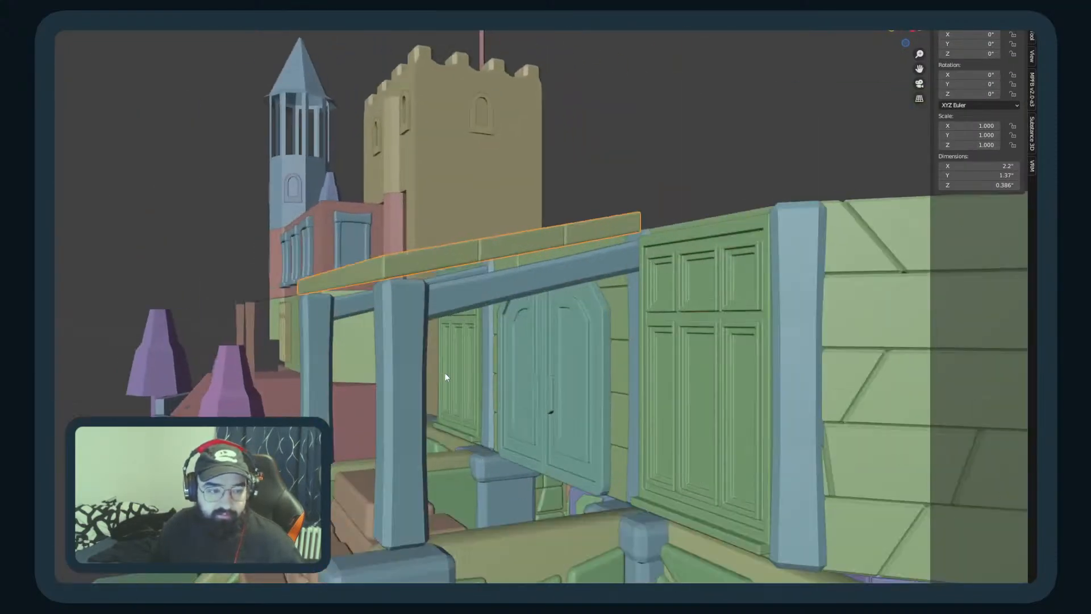
Step: Select both front posts and examine how they meet the canopy and the entrance beams
click(399, 344)
middle_drag(399, 343, 398, 370)
shift+click(625, 352)
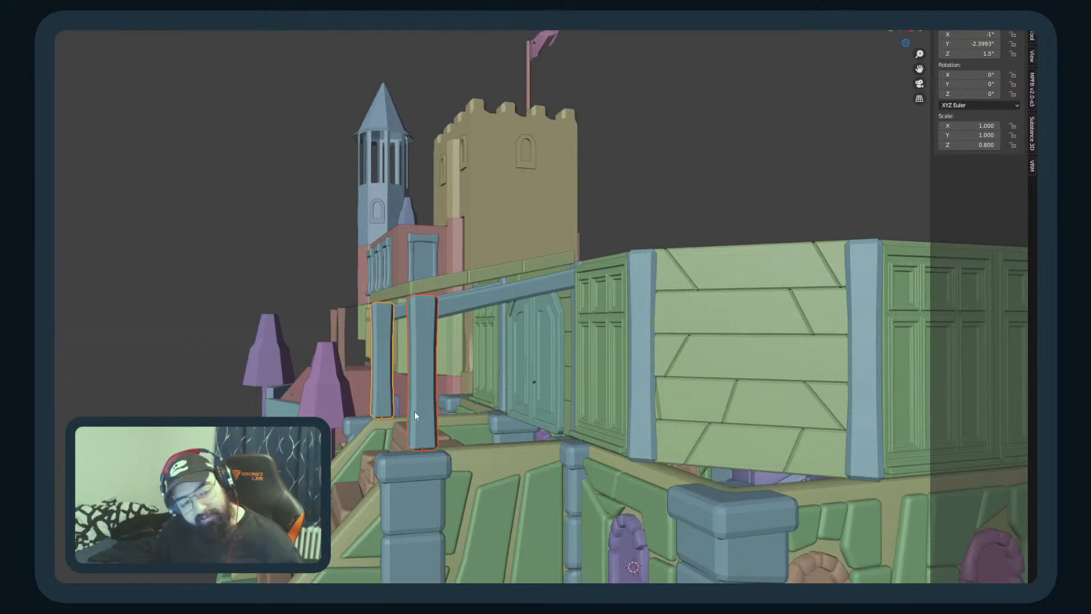
middle_drag(409, 416, 390, 429)
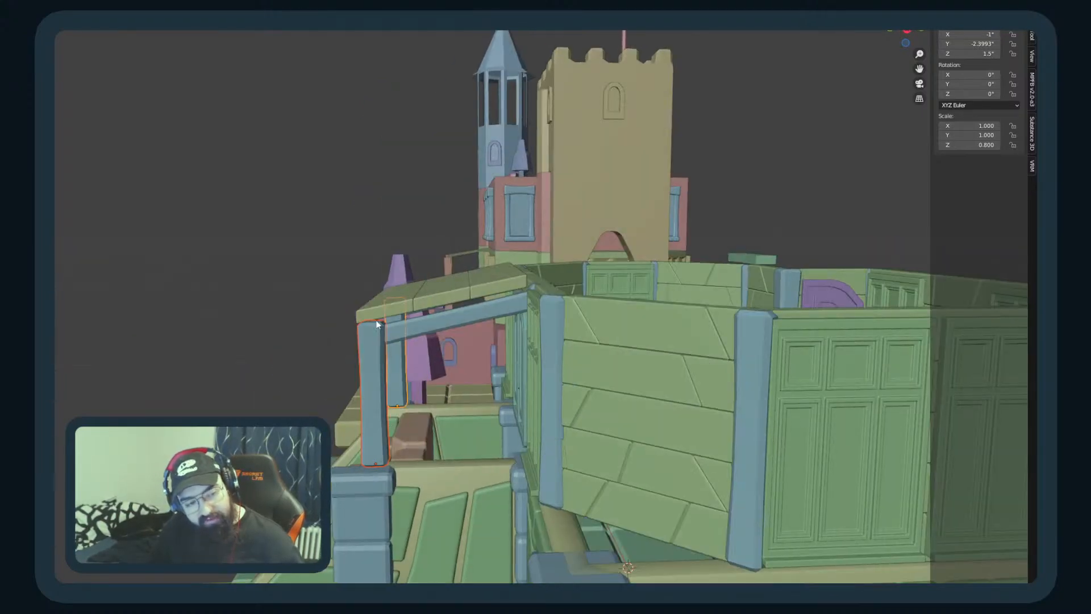
middle_drag(382, 302, 383, 370)
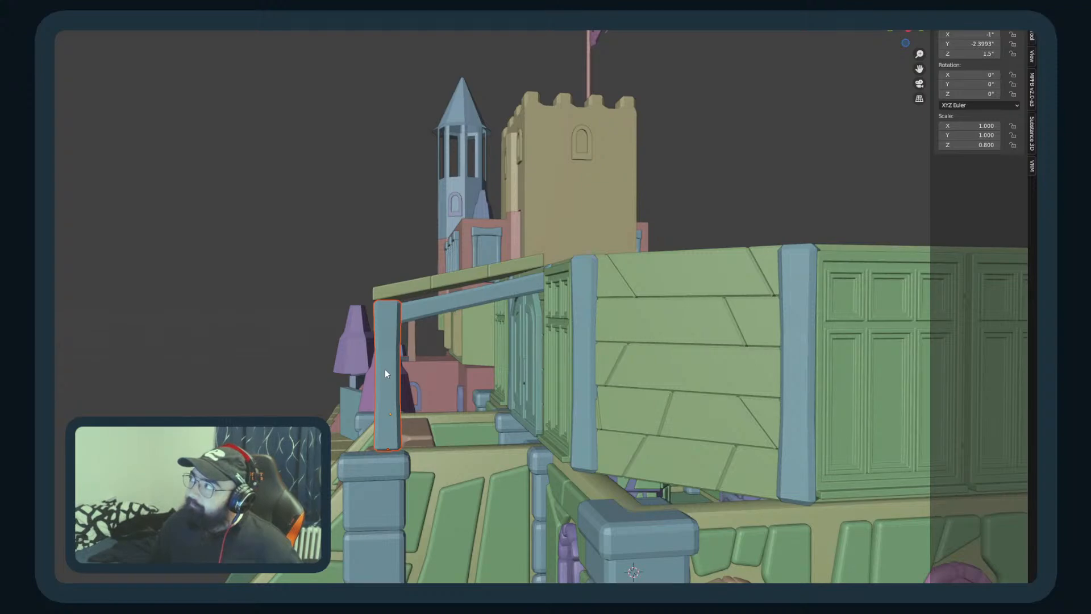
Step: Try to move the picked part of the canopy along Z
scroll(384, 370, down, 5)
middle_drag(408, 364, 529, 317)
click(571, 286)
scroll(520, 367, down, 2)
scroll(523, 344, up, 6)
scroll(512, 345, down, 4)
key(Tab)
click(563, 295)
key(g)
key(z)
click(684, 434)
right_click(680, 443)
Step: Add a new 24-inch square plane to the scene and open its mesh for editing
middle_drag(702, 348, 530, 353)
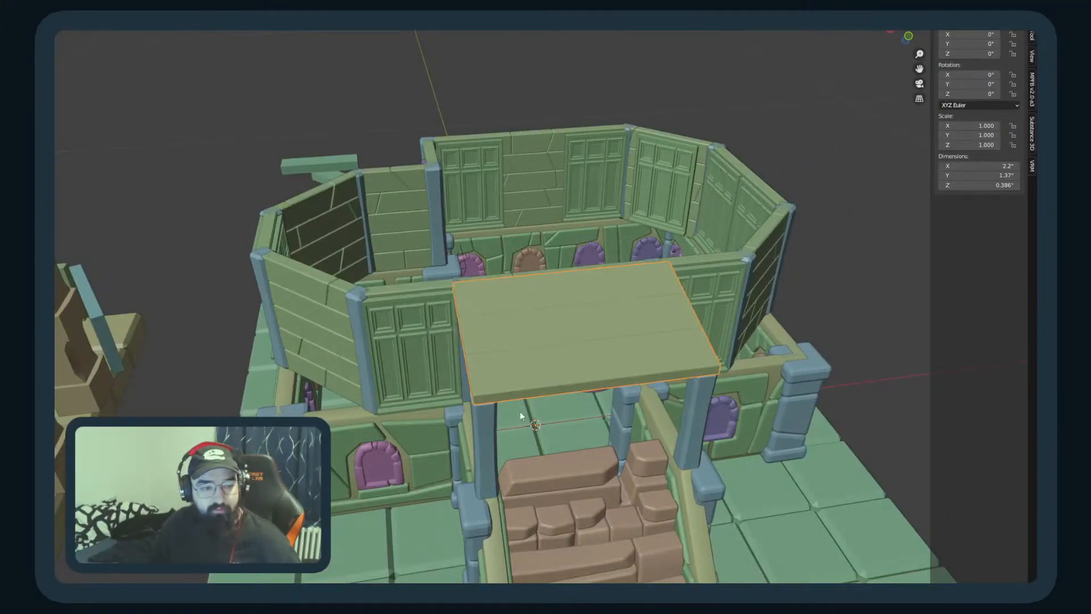
scroll(520, 408, down, 5)
mouse_move(478, 391)
middle_down()
mouse_move(396, 367)
mouse_move(482, 375)
middle_up()
scroll(423, 371, up, 2)
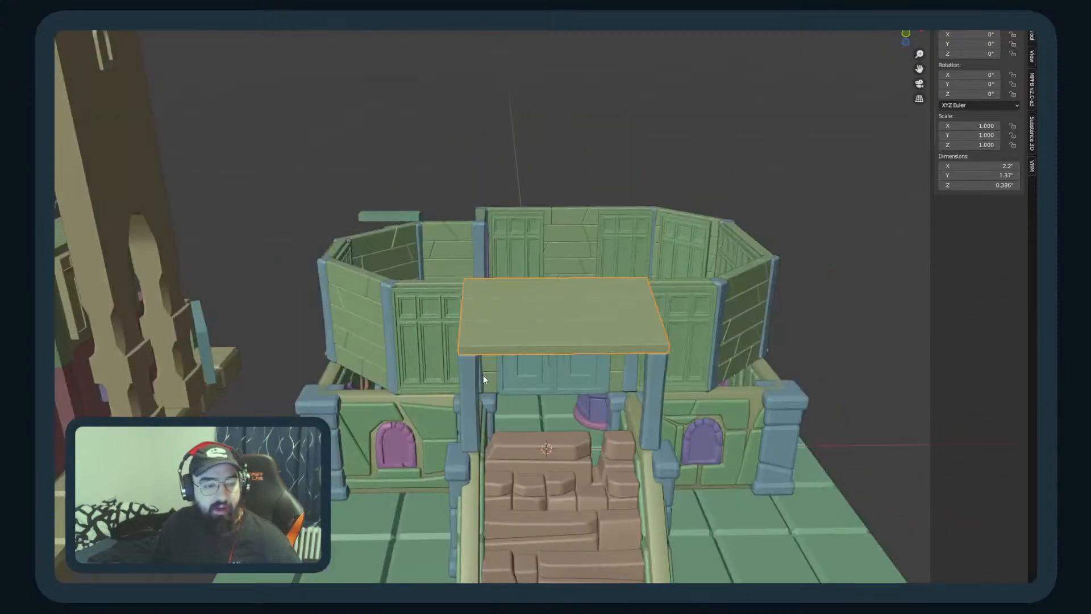
key(shift+a)
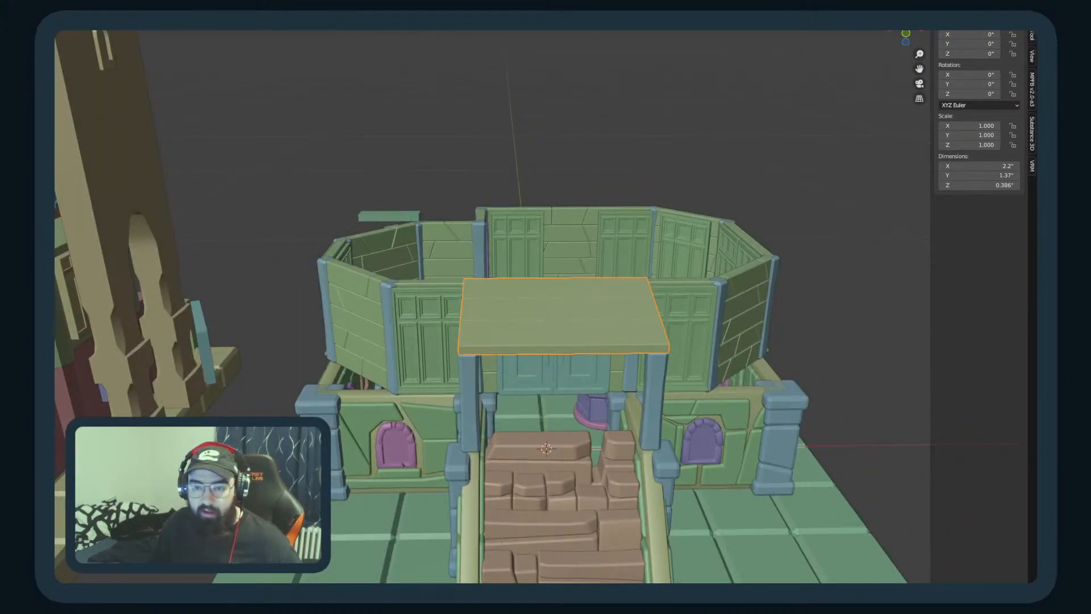
key(shift+a)
click(515, 275)
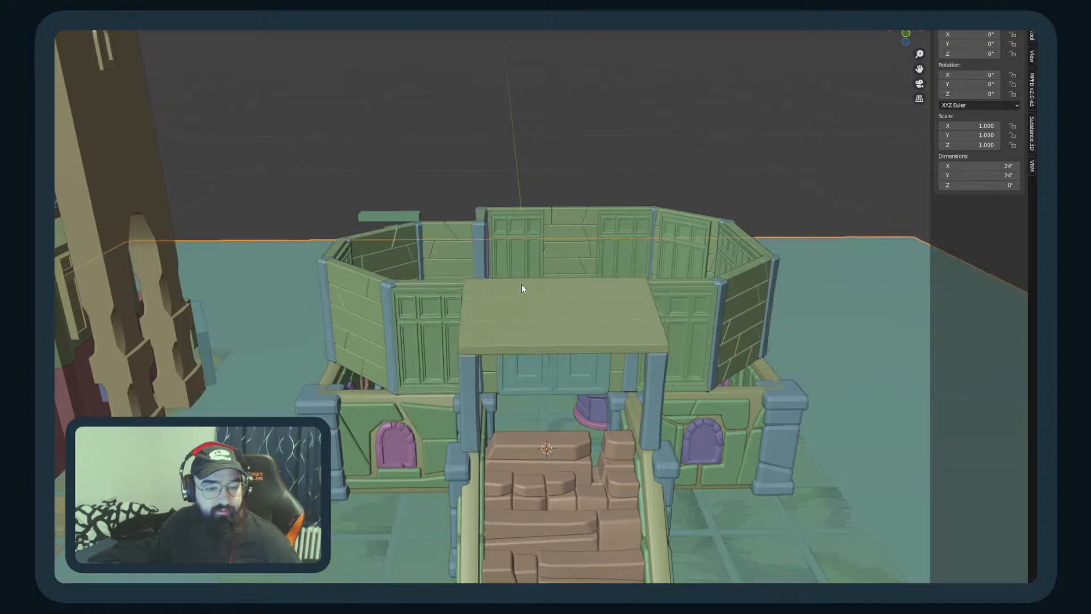
scroll(521, 286, down, 6)
middle_drag(522, 290, 480, 287)
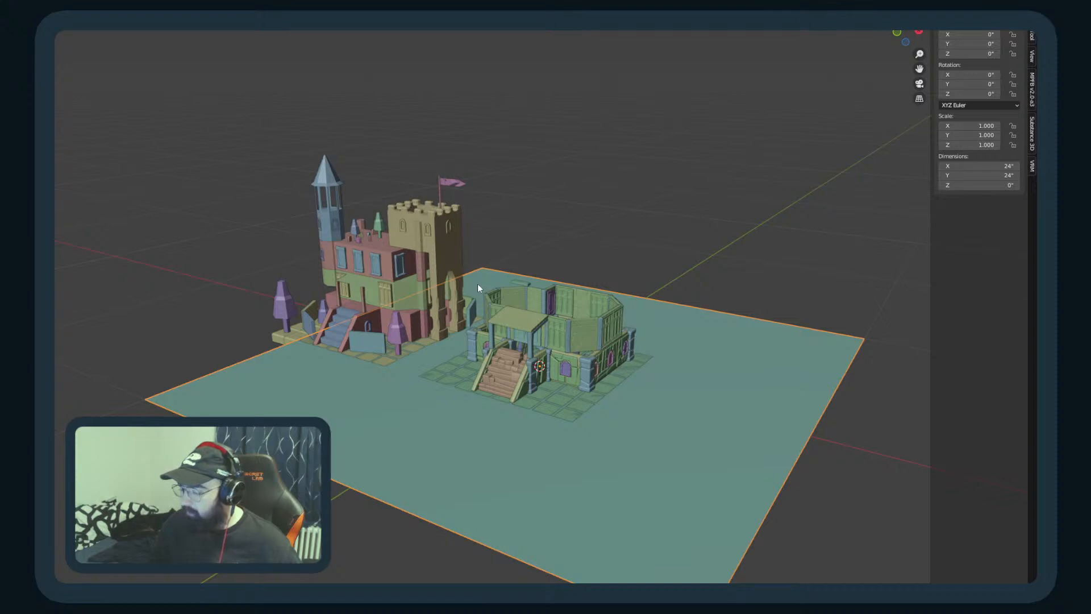
key(Tab)
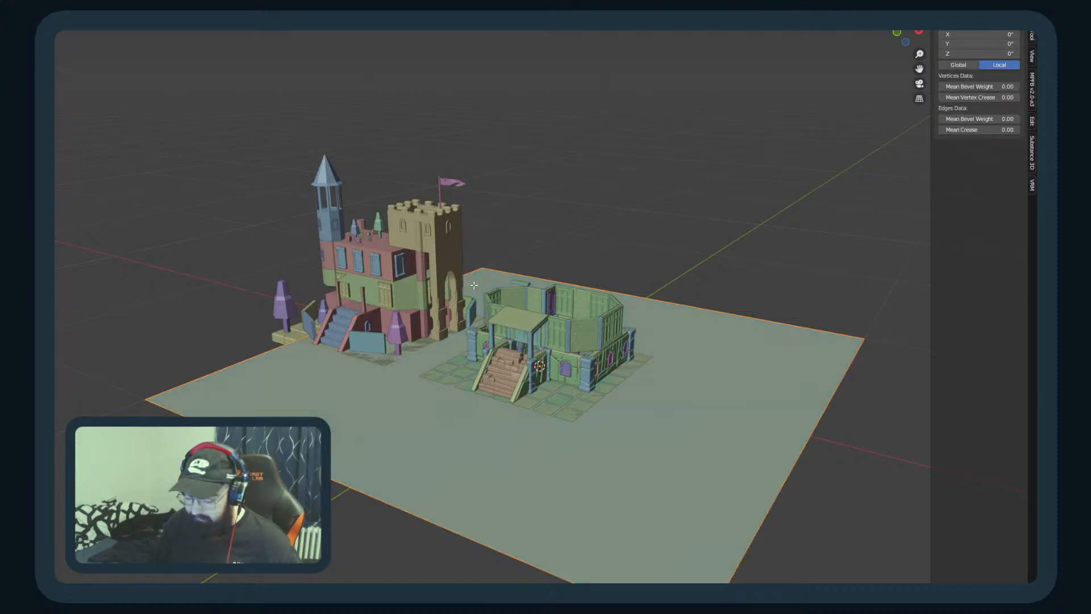
key(KP_3)
key(r)
key(ctrl+z)
key(g)
click(629, 347)
scroll(625, 366, up, 1)
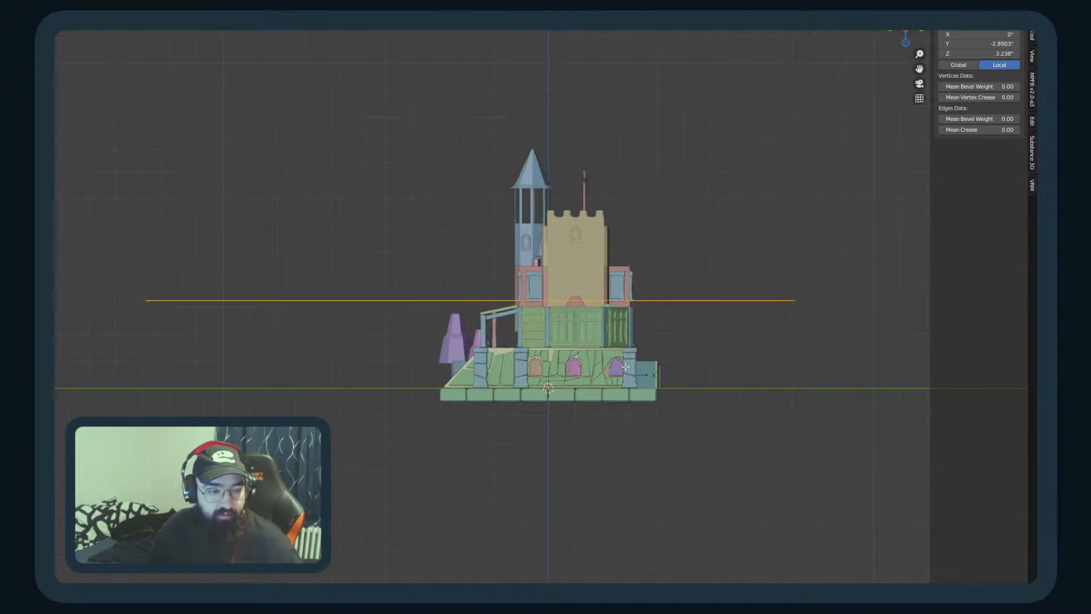
middle_drag(625, 365, 641, 400)
key(ctrl+z)
Step: Raise the new plane over the canopy, tilt it to match the roof slope in side view, and scale it down
key(KP_3)
key(g)
click(592, 350)
key(r)
click(653, 323)
key(s)
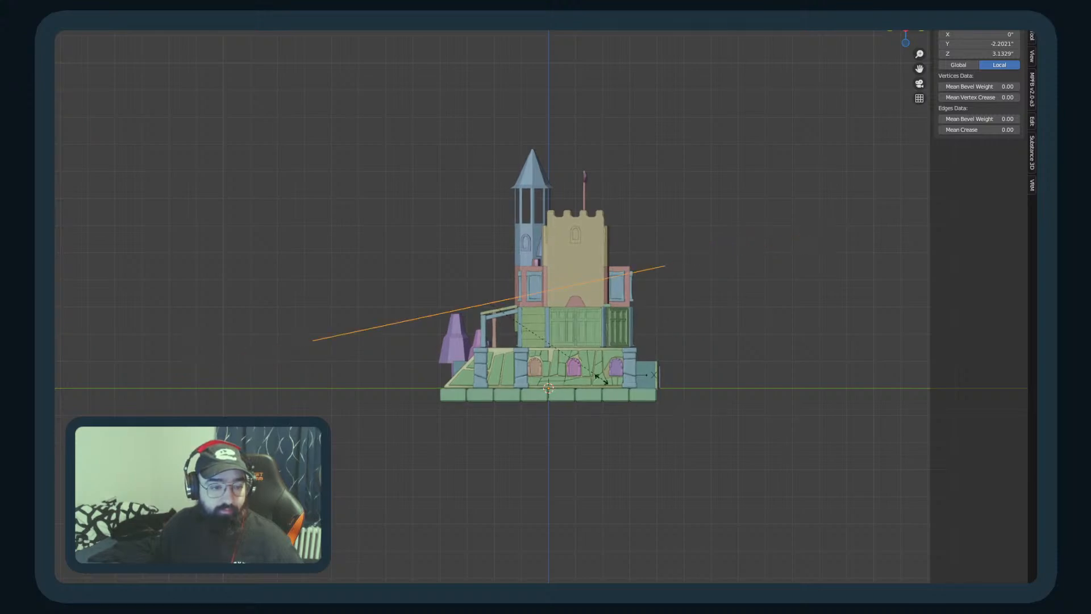
middle_drag(490, 316, 632, 412)
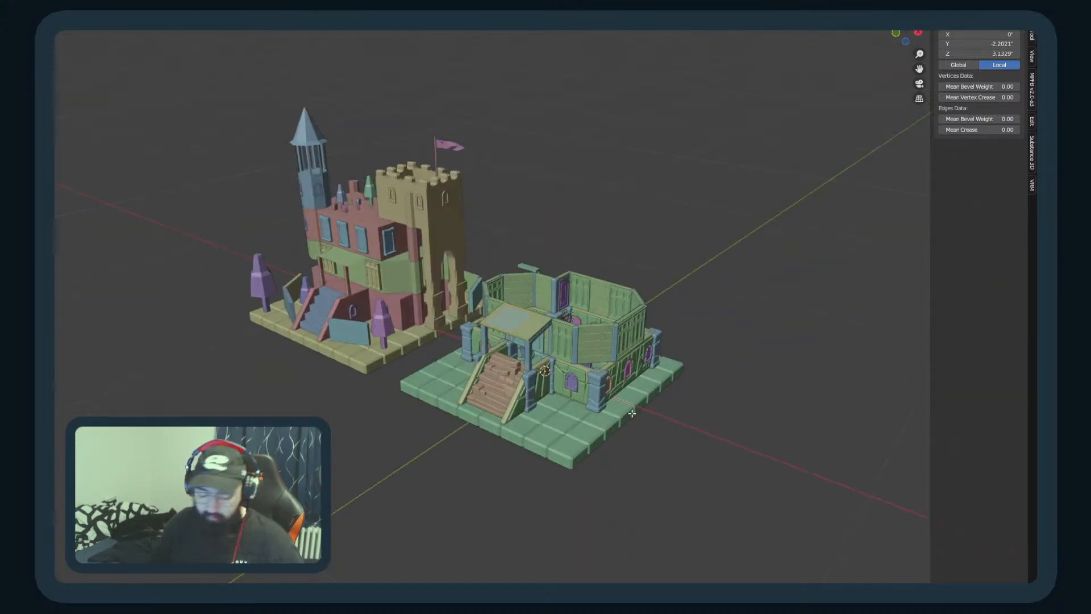
Step: In top view, place the plane on the canopy's back corner beside the wall and shrink it to a small tile
key(KP_7)
scroll(605, 320, up, 4)
scroll(606, 320, up, 4)
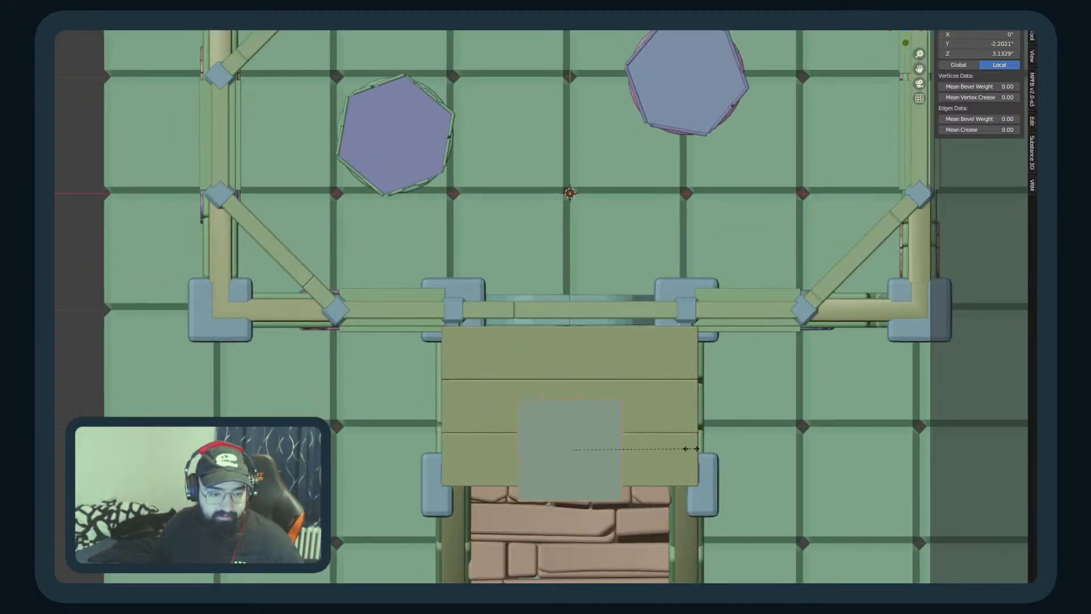
key(g)
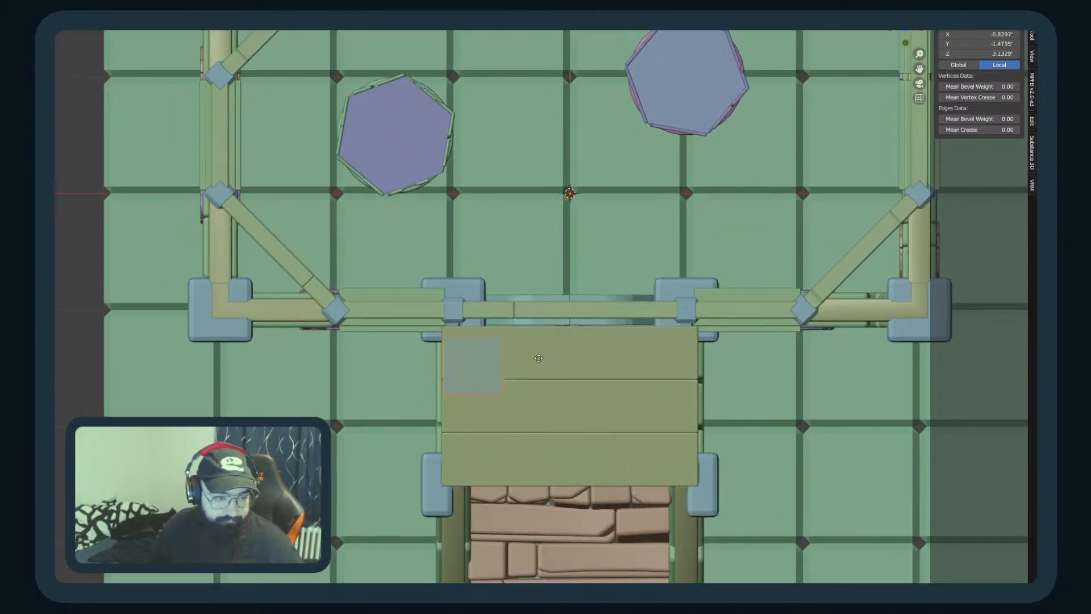
click(541, 353)
key(s)
click(608, 383)
Step: Cut two evenly spaced edge loops across the small plane to divide it into three strips
middle_drag(565, 405, 457, 299)
scroll(565, 380, up, 3)
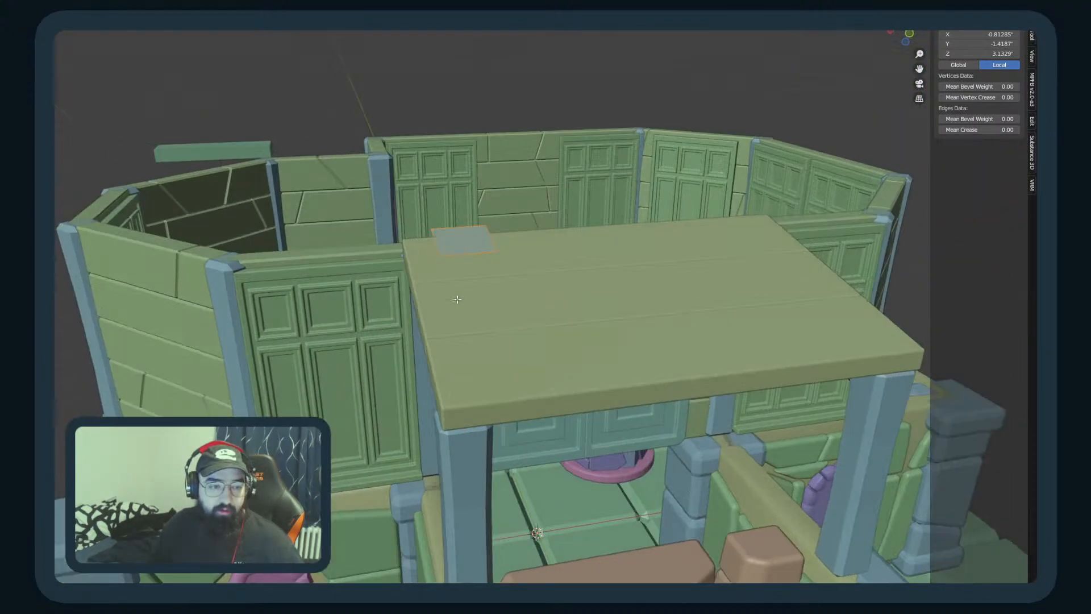
key(alt+a)
scroll(458, 228, up, 1)
click(458, 229)
right_click(458, 229)
middle_drag(510, 322, 495, 300)
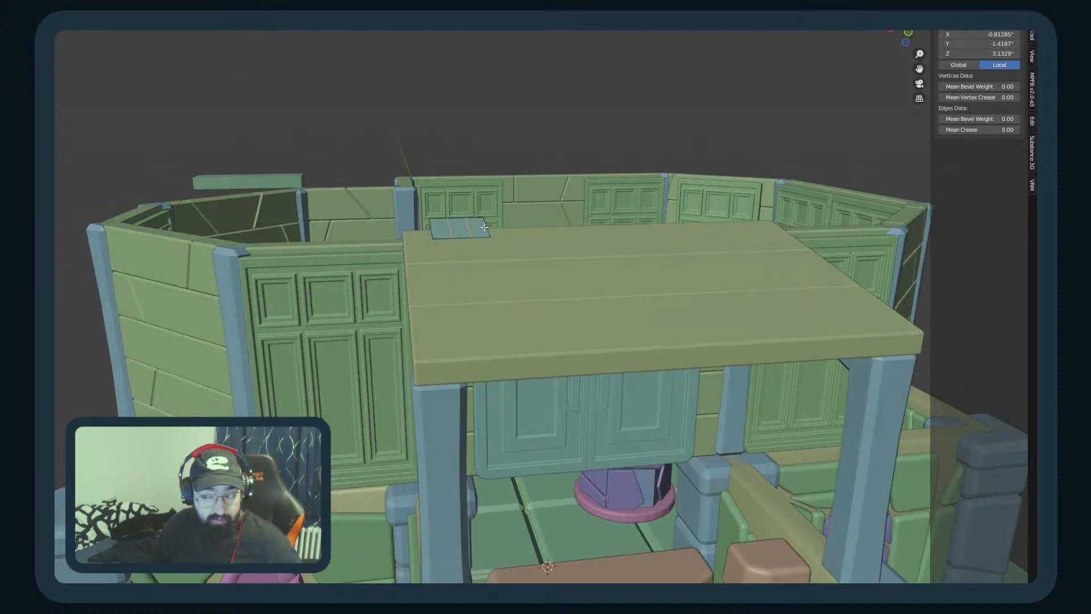
Step: Lower two alternate edges of the plane along Z to form a zigzag tile about 0.101 inches high
click(467, 227)
click(452, 234)
shift+click(487, 230)
middle_drag(544, 263, 544, 243)
key(g)
key(z)
click(517, 319)
key(Tab)
Step: Add a Solidify modifier to the zigzag tile and adjust its thickness
middle_drag(479, 184, 544, 323)
scroll(472, 290, up, 3)
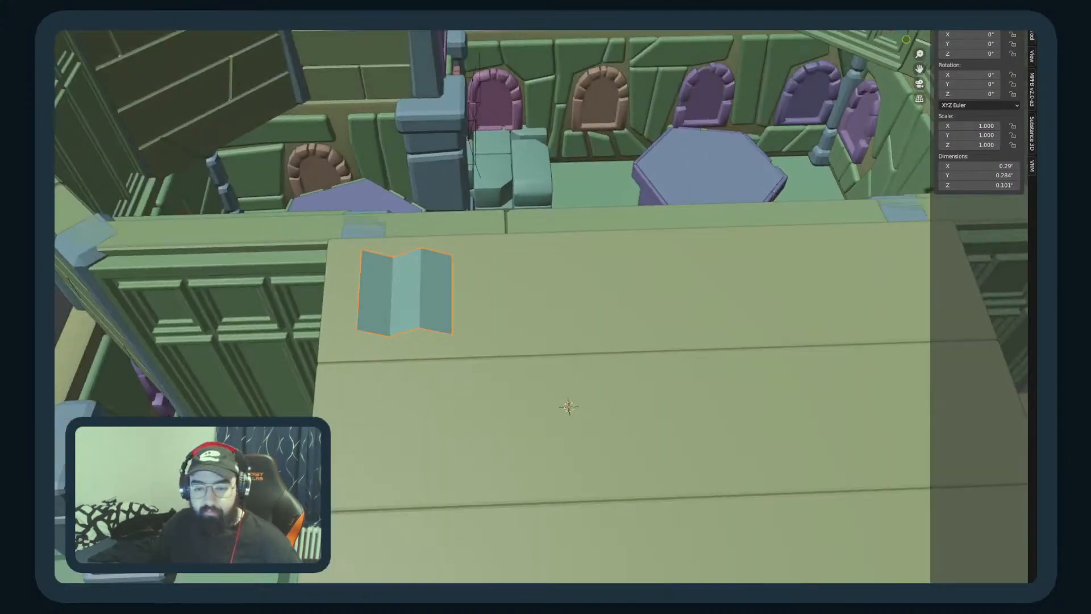
click(1080, 365)
click(1037, 535)
click(1080, 366)
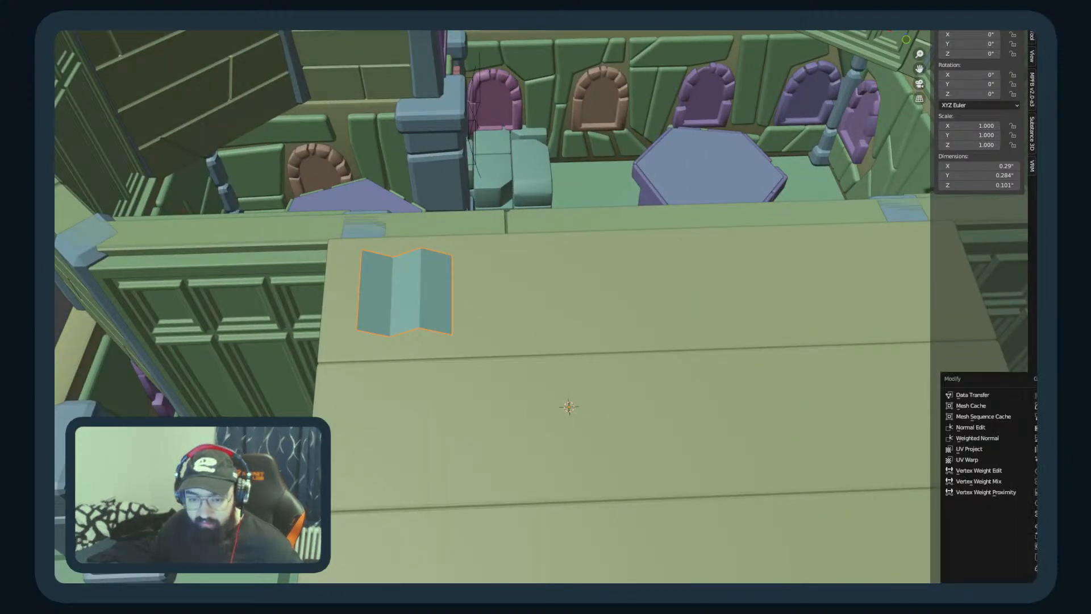
click(1037, 536)
middle_drag(505, 373, 731, 351)
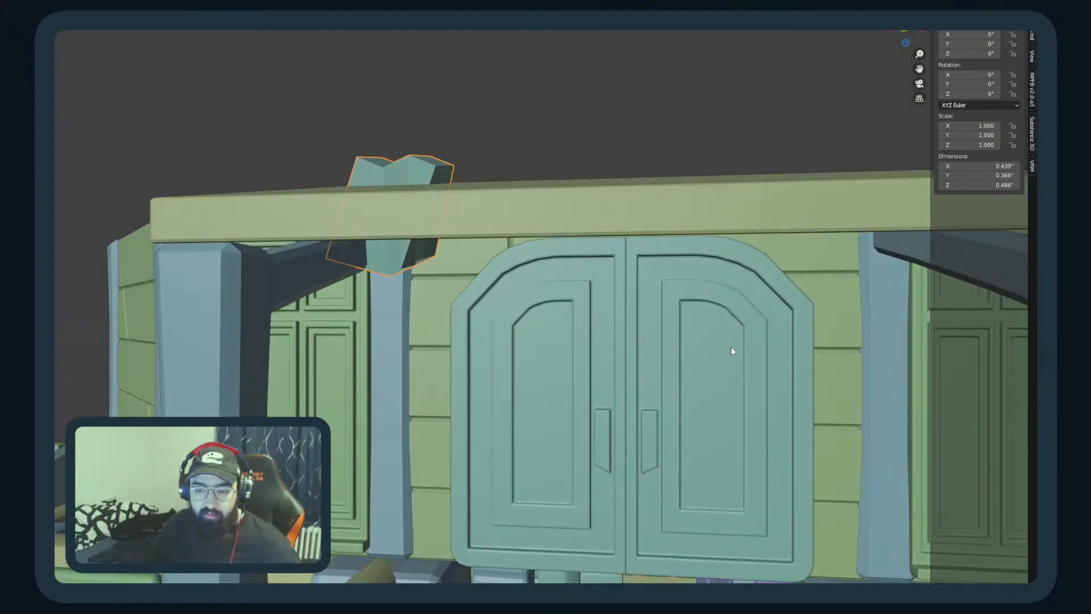
key(ctrl+a)
click(574, 239)
scroll(537, 251, down, 1)
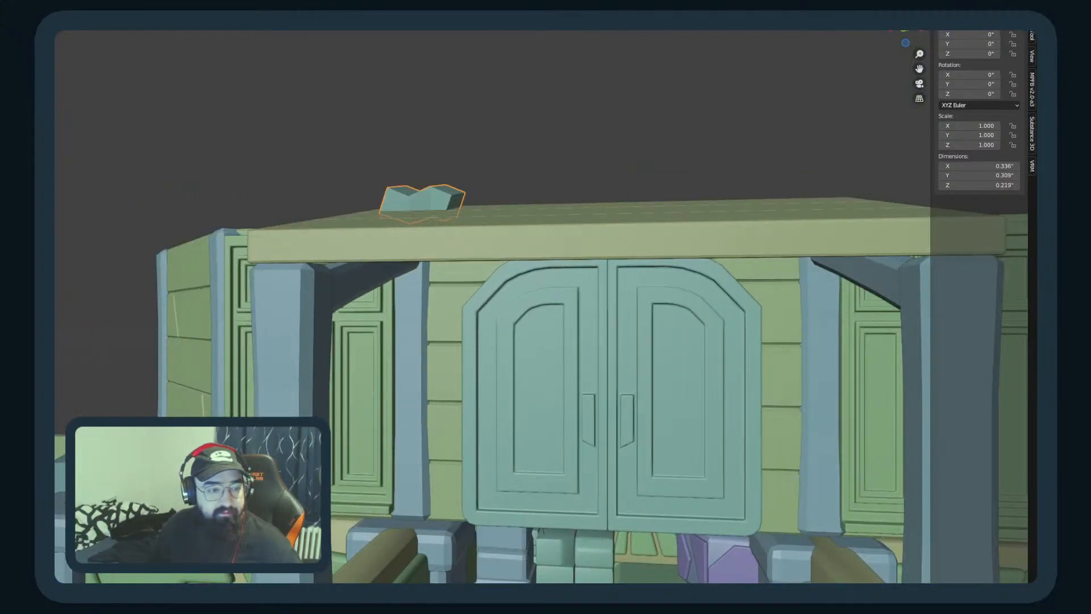
Step: Add a Bevel modifier to round the tile's edges and thin the tile to about 0.121 inches overall height
middle_drag(355, 311, 418, 378)
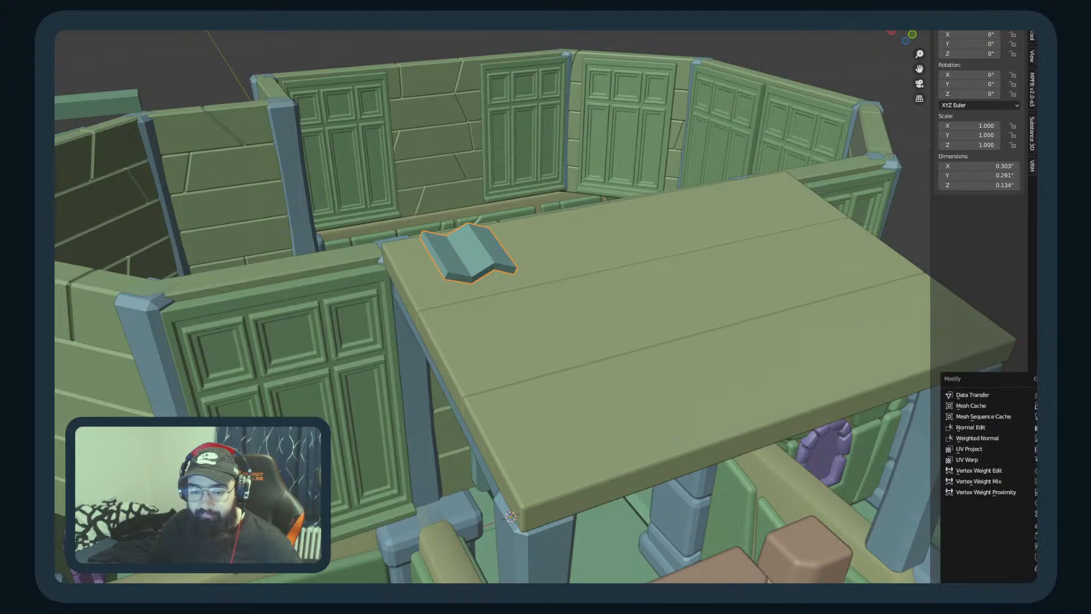
click(1046, 406)
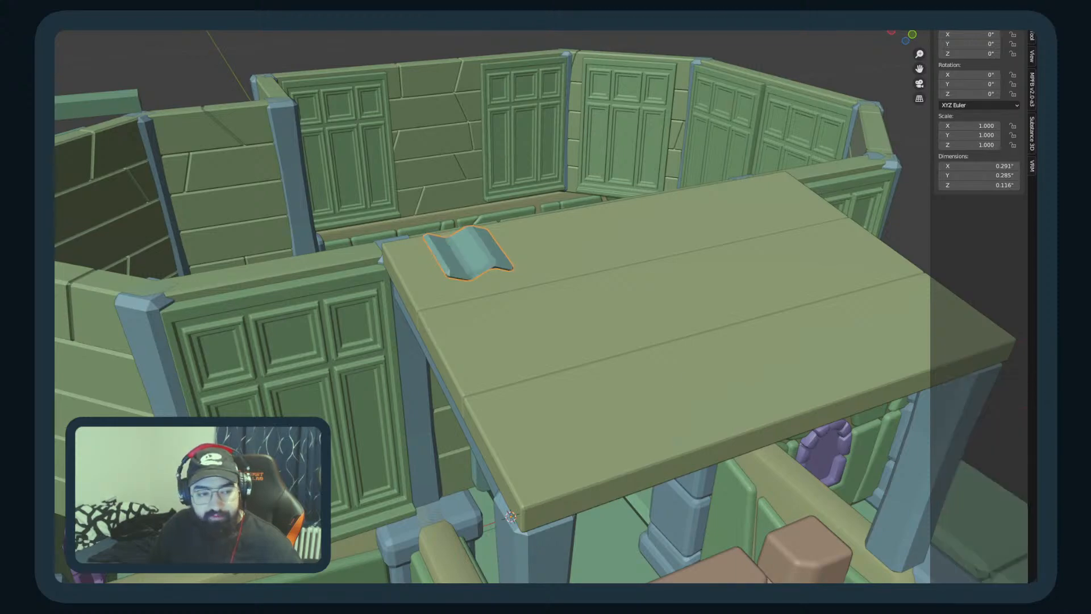
middle_drag(575, 361, 526, 338)
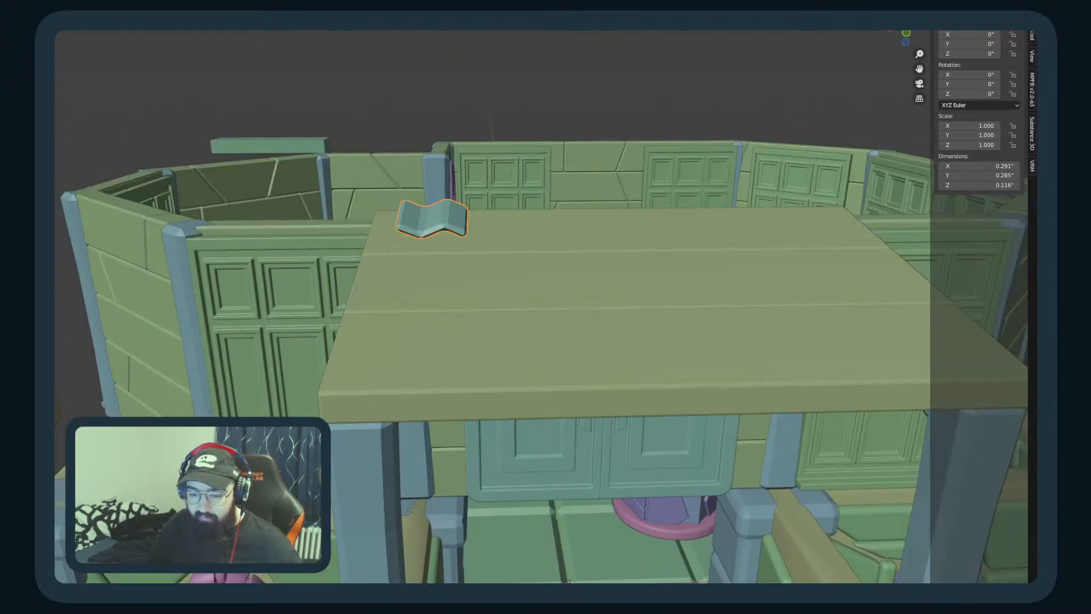
middle_drag(463, 319, 483, 273)
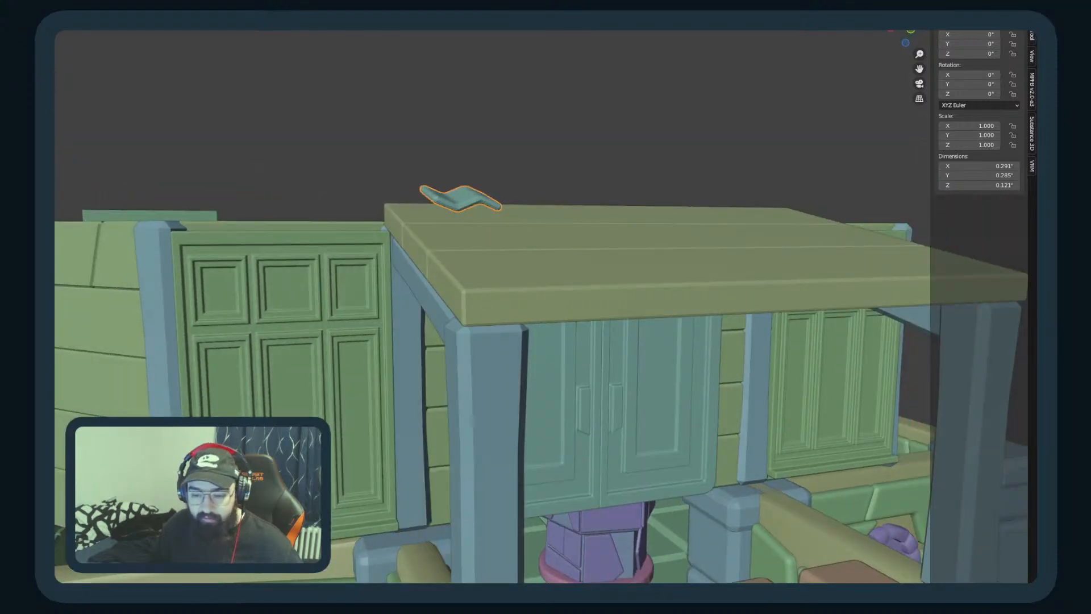
Step: Try smooth shading on the small roof tile
middle_drag(516, 453, 443, 301)
right_click(443, 301)
click(437, 291)
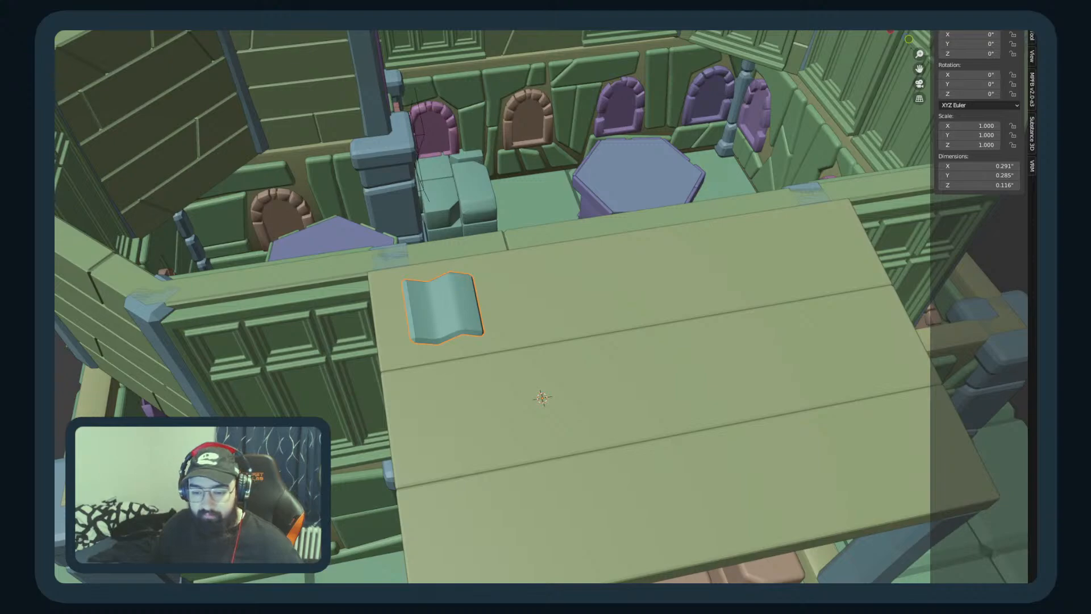
key(ctrl+z)
Step: Try to lower the tile's two raised edges along Z to flatten its wave
middle_drag(420, 375, 438, 360)
key(Tab)
middle_drag(476, 206, 470, 258)
click(481, 201)
shift+click(432, 209)
key(g)
key(z)
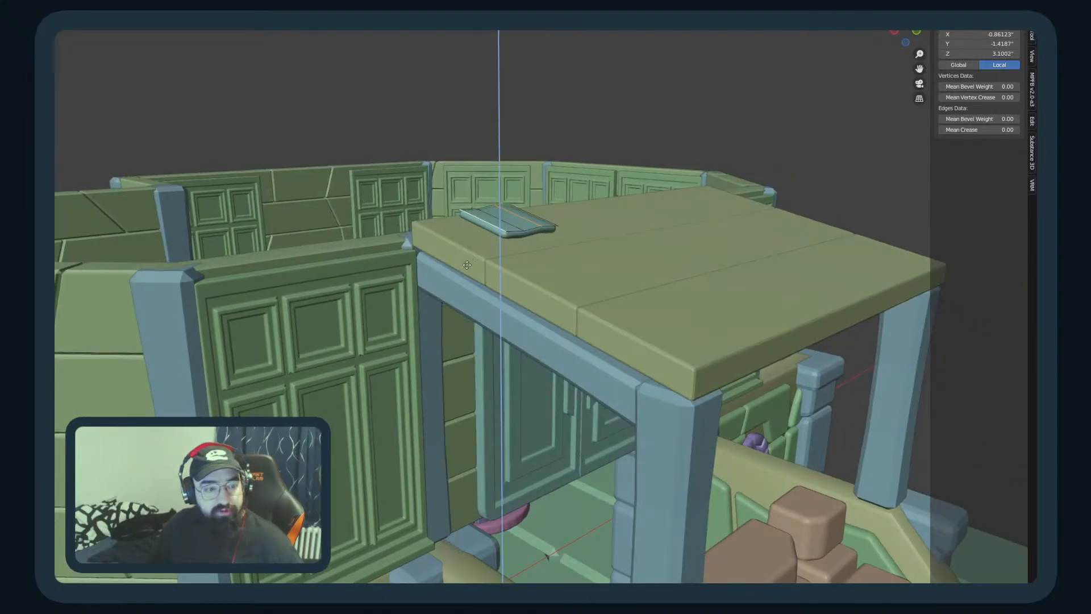
right_click(491, 268)
key(Tab)
mouse_move(491, 267)
middle_down()
mouse_move(514, 277)
mouse_move(503, 263)
mouse_move(513, 275)
mouse_move(502, 275)
middle_up()
key(Tab)
key(Tab)
key(Tab)
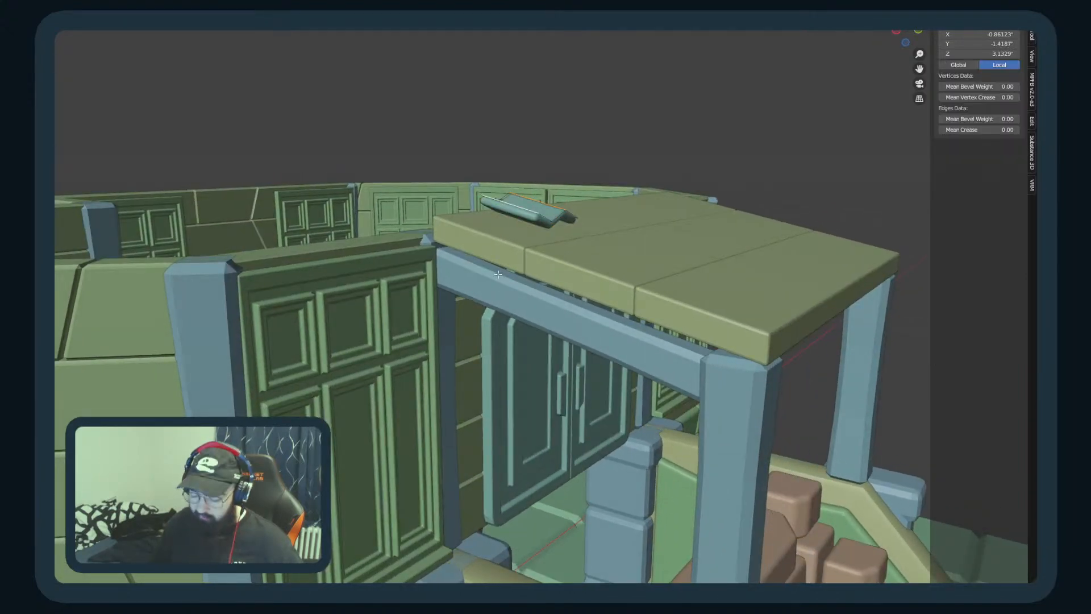
Step: In side view, move the whole tile down and back onto the upper end of the sloping canopy
key(KP_1)
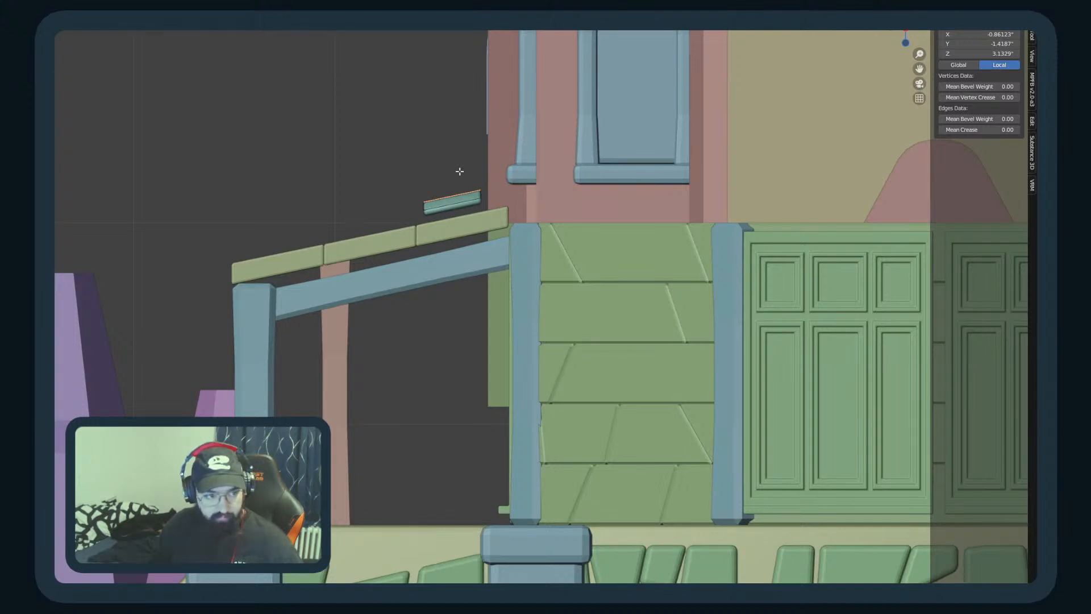
key(Tab)
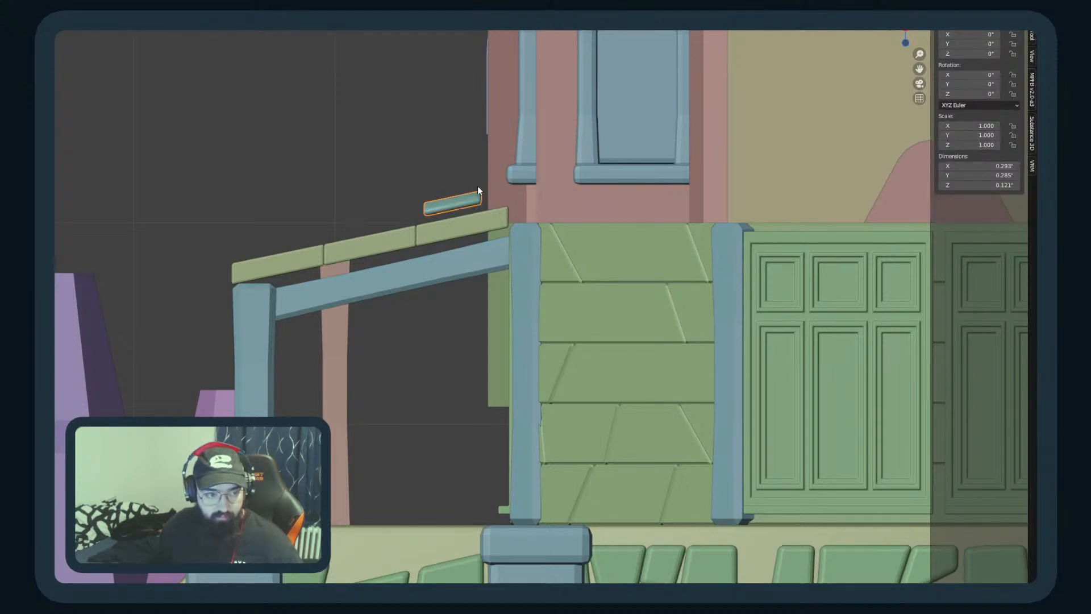
key(Tab)
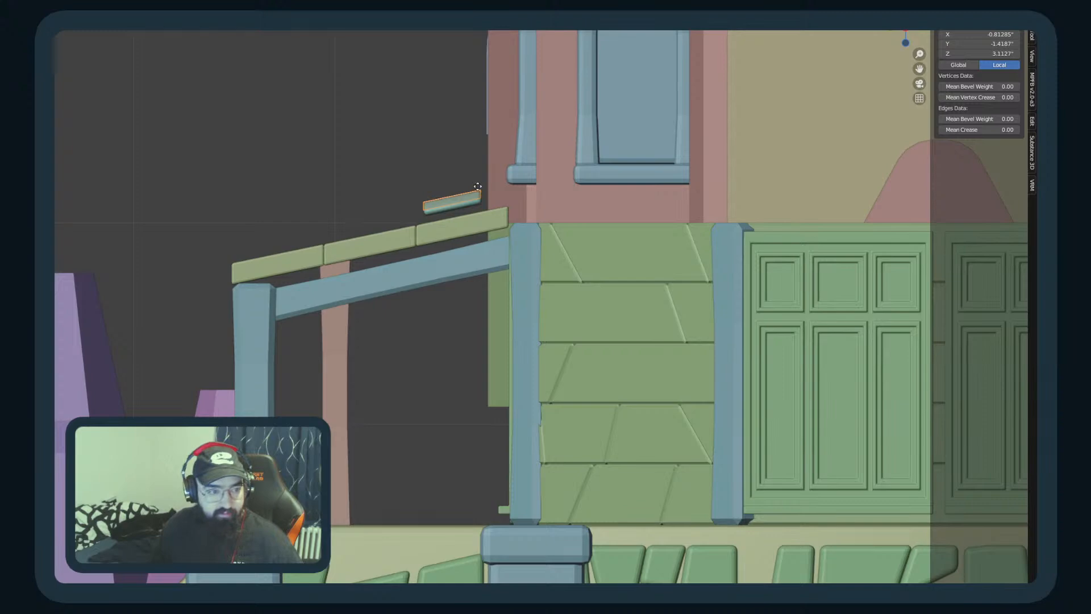
click(705, 302)
key(Tab)
middle_drag(266, 307, 397, 356)
scroll(364, 339, down, 3)
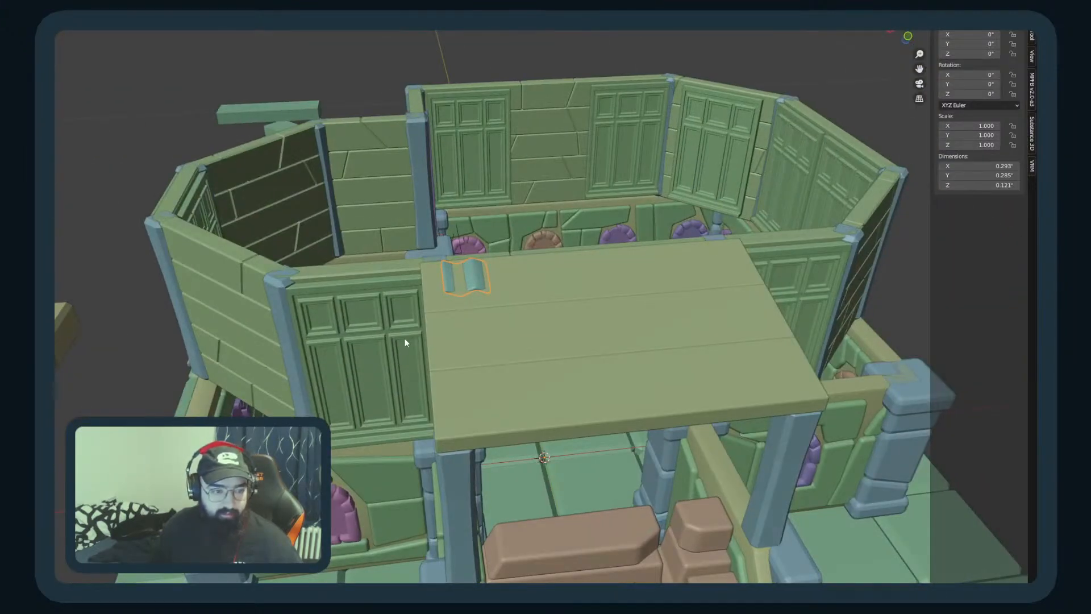
Step: Raise the tile along Z onto the plank surface and slide it along X to the canopy's side edge
key(Tab)
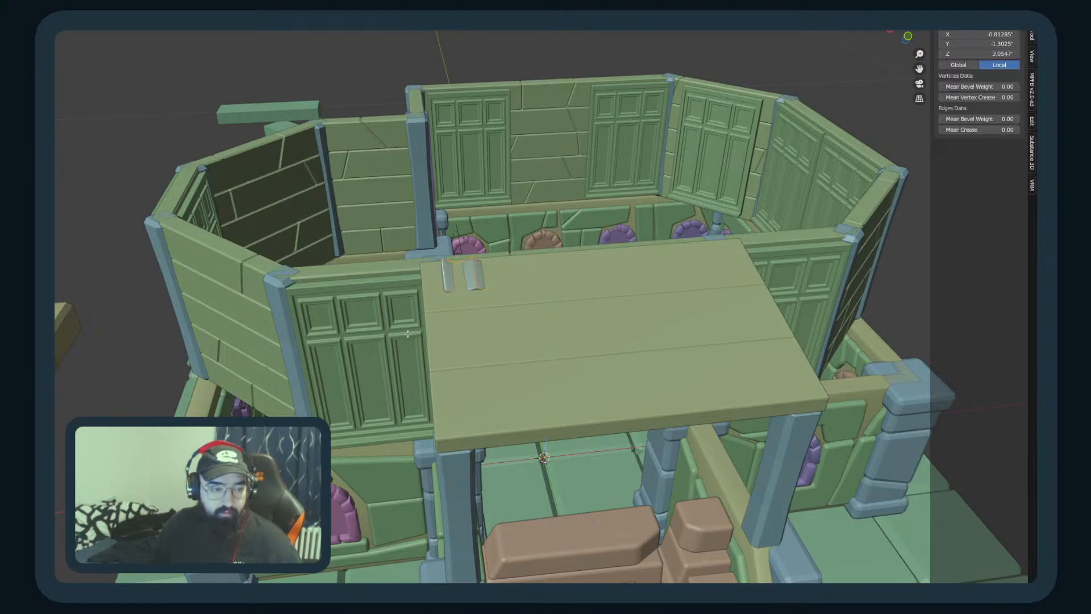
key(g)
key(z)
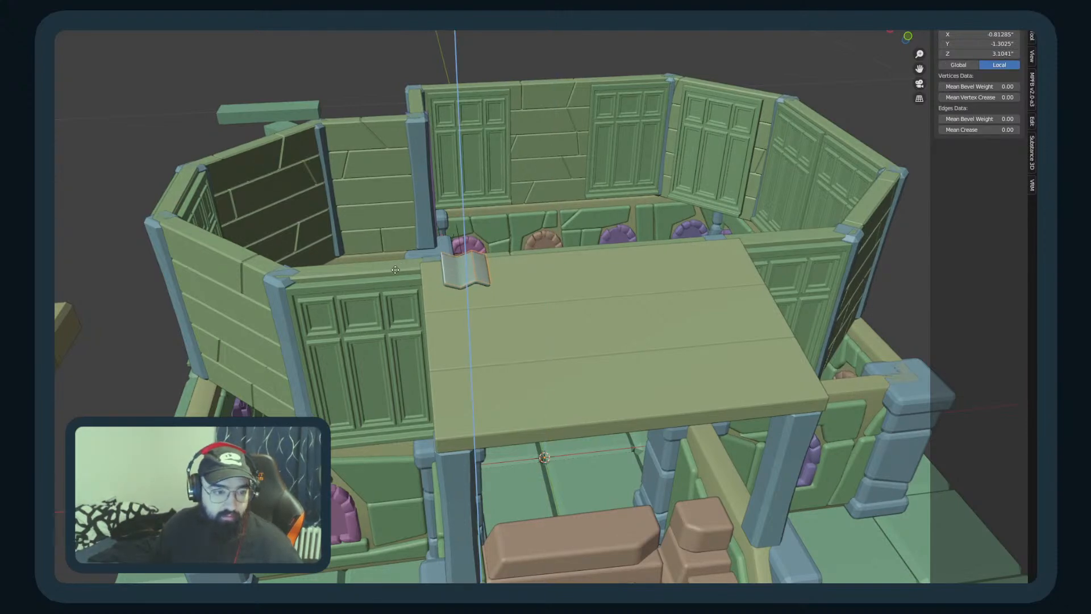
click(397, 290)
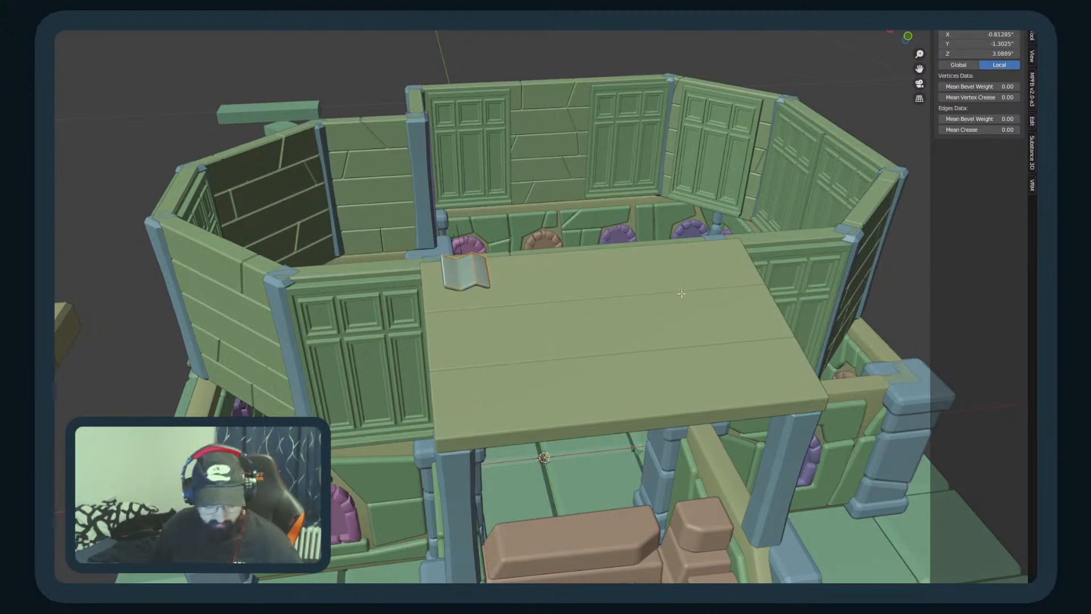
key(g)
key(x)
click(558, 309)
key(Tab)
Step: Add an Array modifier to the tile and tighten its offset so the two copies sit edge to edge
mouse_move(424, 367)
middle_down()
mouse_move(493, 335)
mouse_move(421, 356)
mouse_move(443, 360)
middle_up()
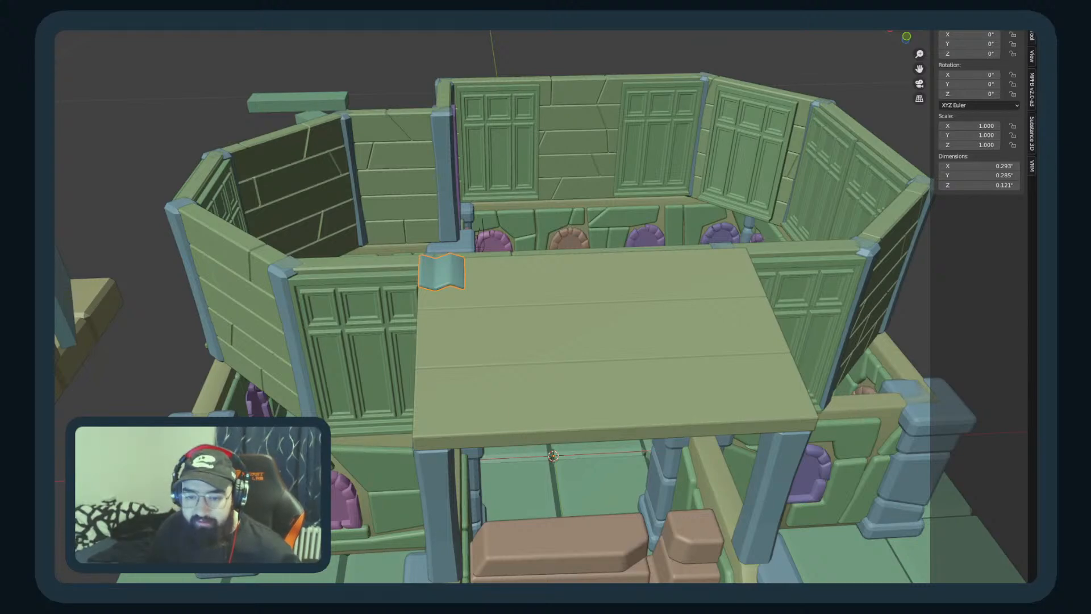
click(1069, 366)
click(1034, 395)
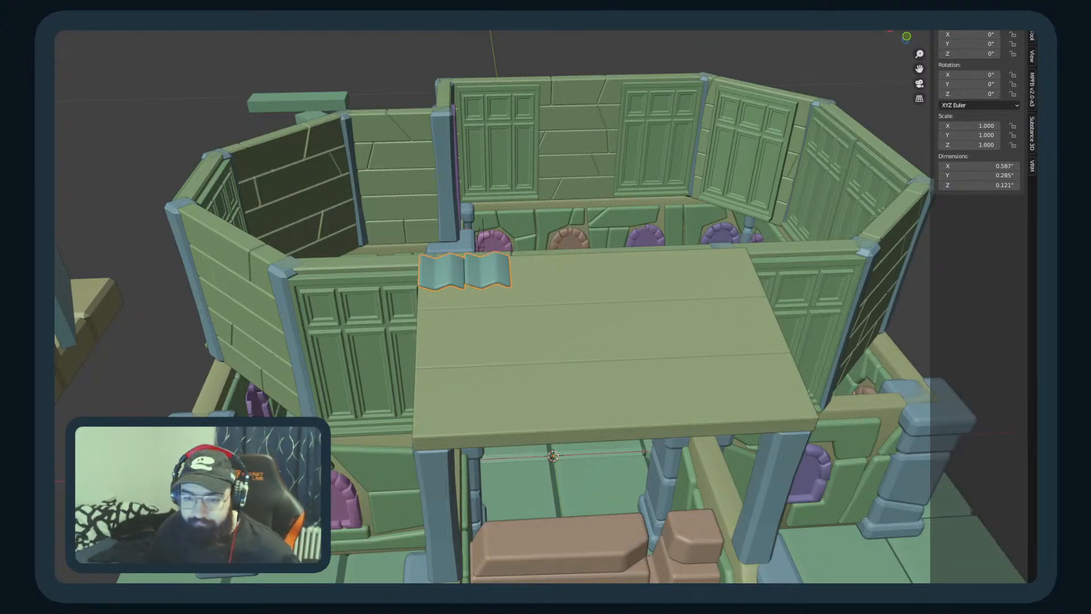
middle_drag(188, 170, 397, 343)
scroll(266, 183, up, 4)
scroll(399, 344, up, 2)
scroll(399, 335, down, 4)
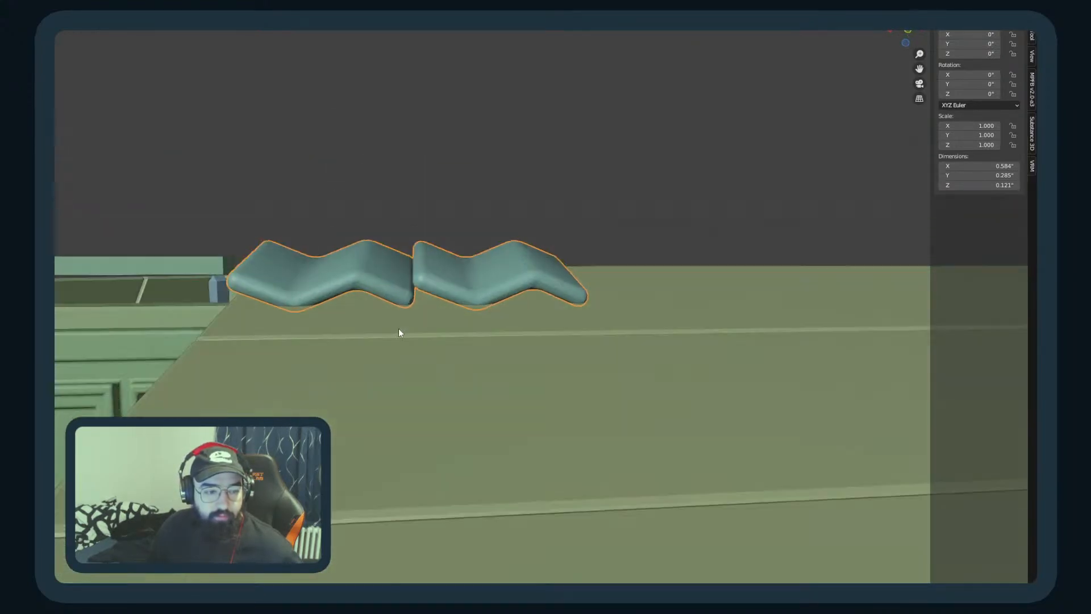
Step: Increase the array to eight tiles so the row runs about 2.32 inches along the canopy's back edge
middle_drag(894, 492, 494, 314)
scroll(488, 327, up, 3)
key(ctrl+a)
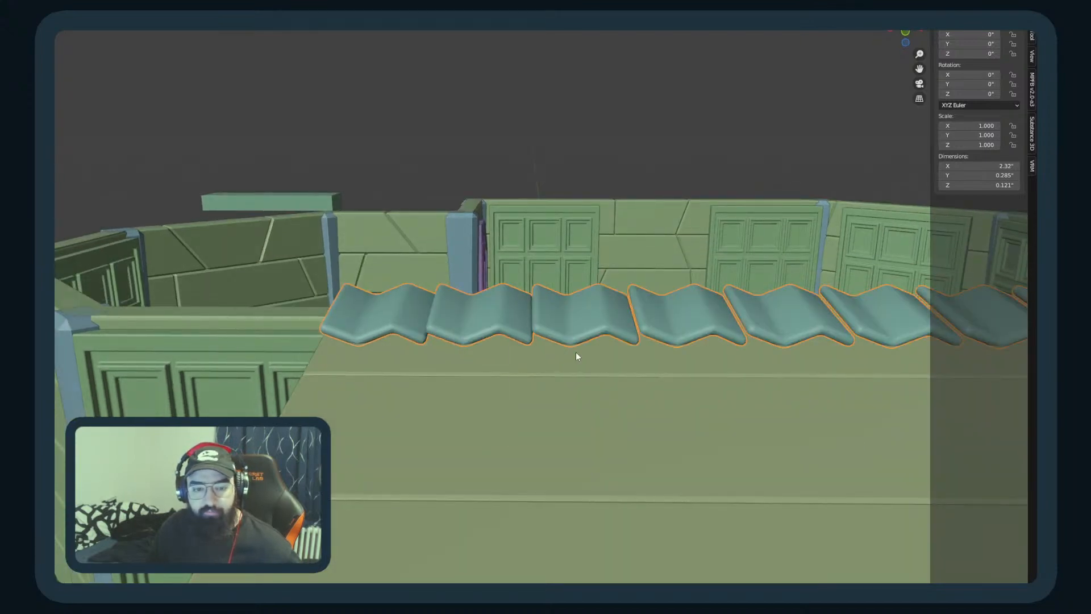
scroll(576, 352, down, 3)
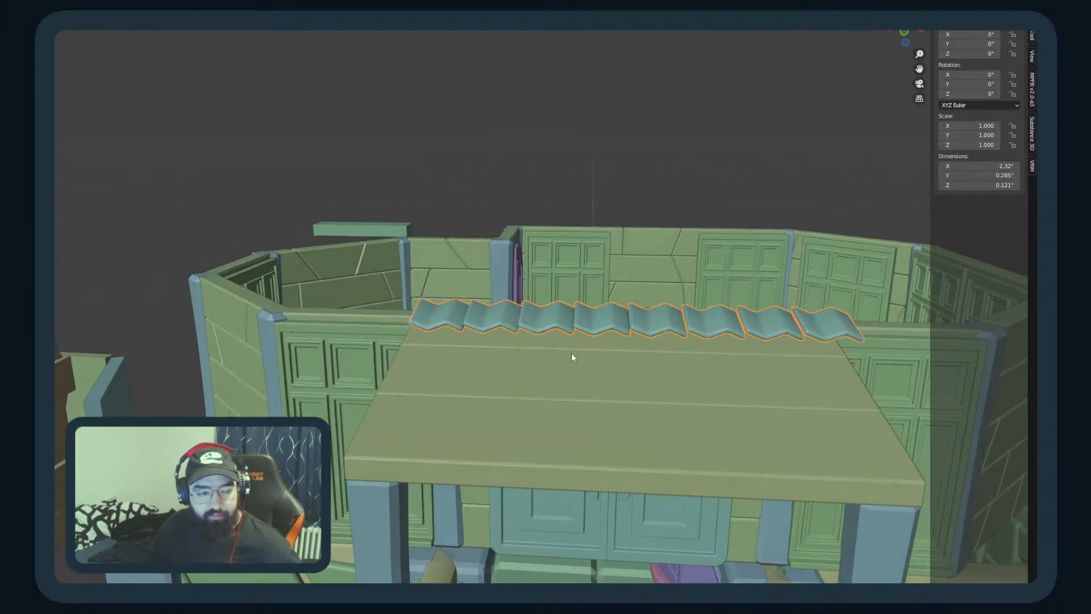
Step: Move the first tile's outer edge inward along X with proportional editing to narrow every tile in the row
key(Tab)
scroll(456, 322, up, 2)
click(451, 330)
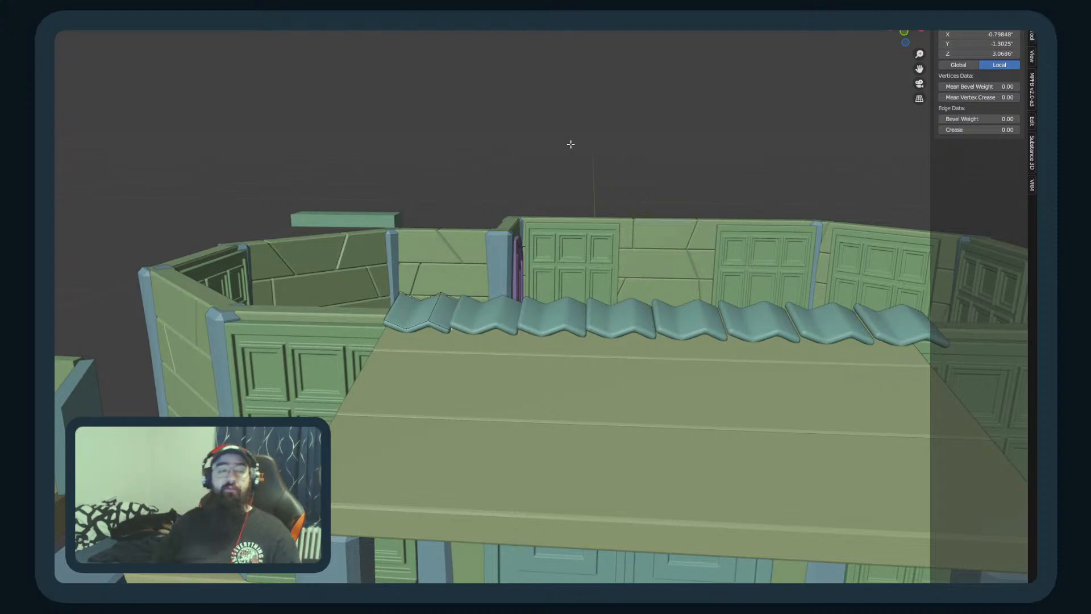
middle_drag(616, 232, 540, 245)
key(g)
key(x)
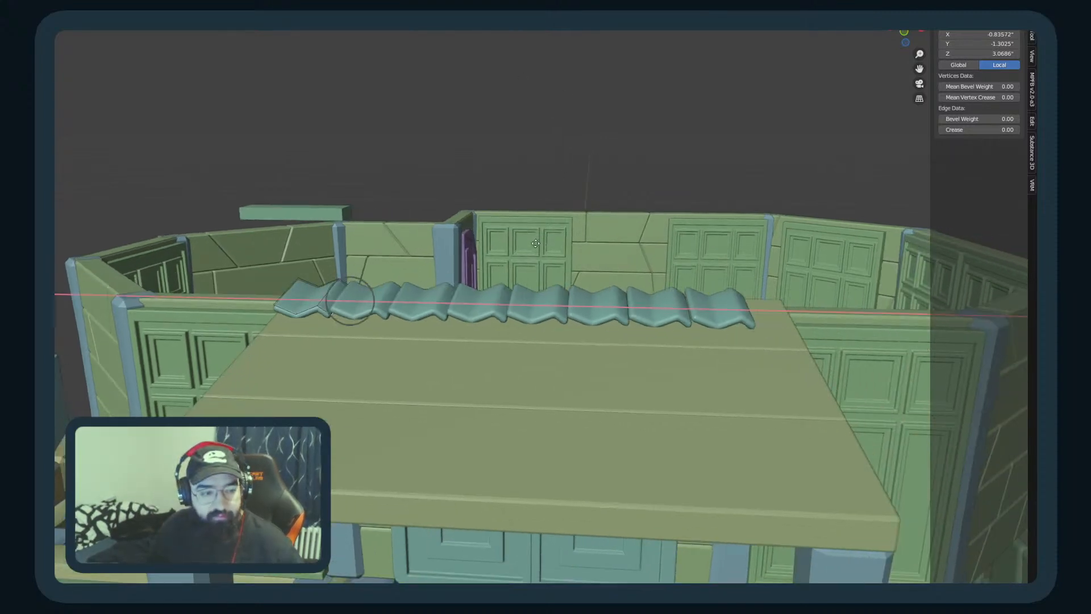
click(580, 245)
key(Tab)
middle_drag(581, 245, 610, 266)
scroll(588, 282, down, 2)
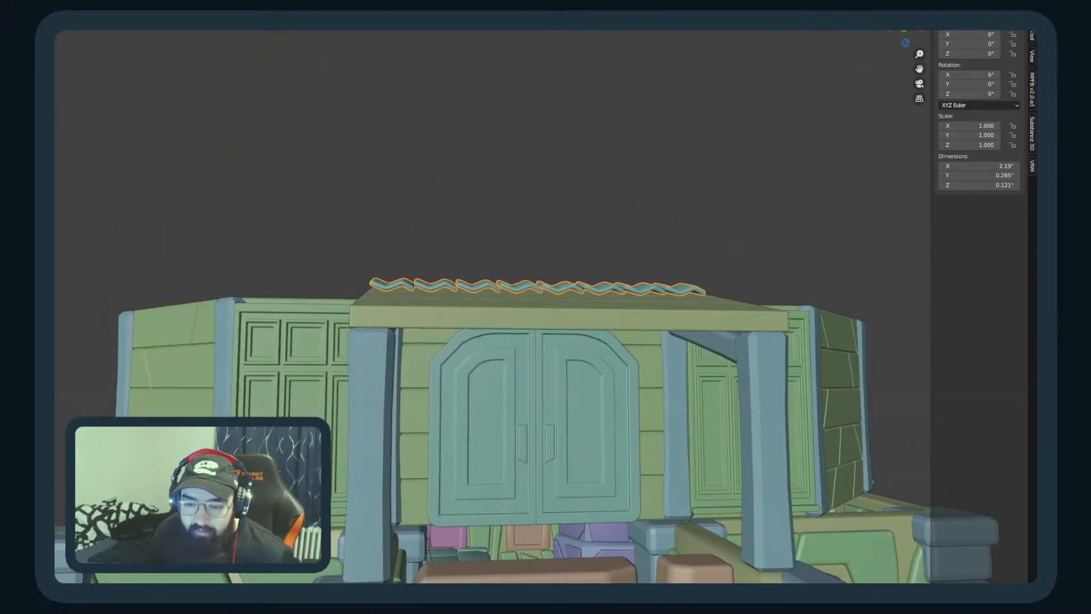
Step: Adjust the array's offset and count so the tiles overlap and the row spans the canopy's full width
middle_drag(574, 369, 428, 360)
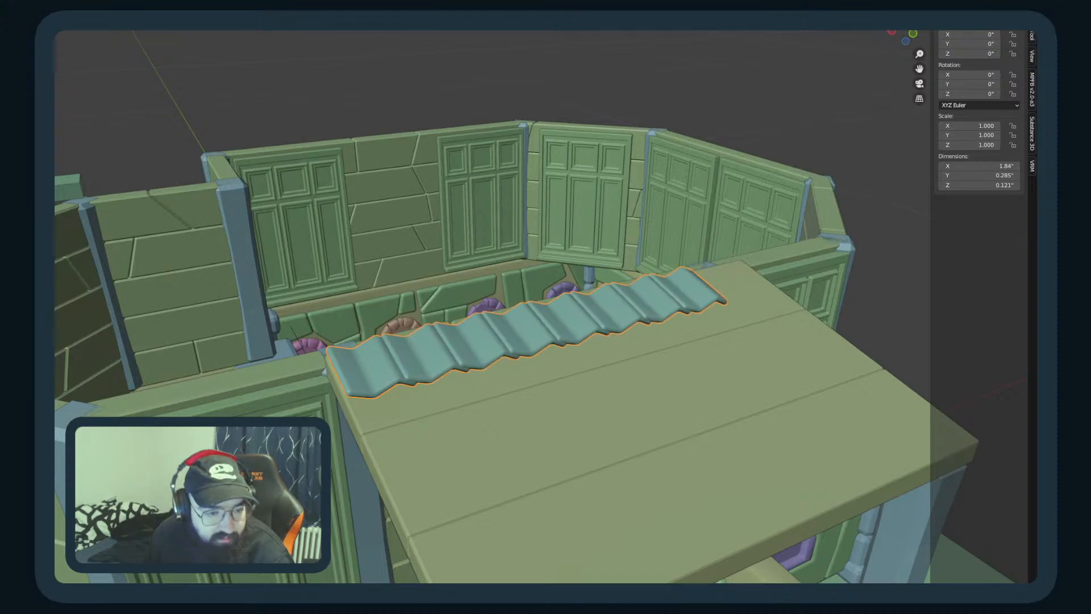
middle_drag(810, 418, 698, 394)
key(Tab)
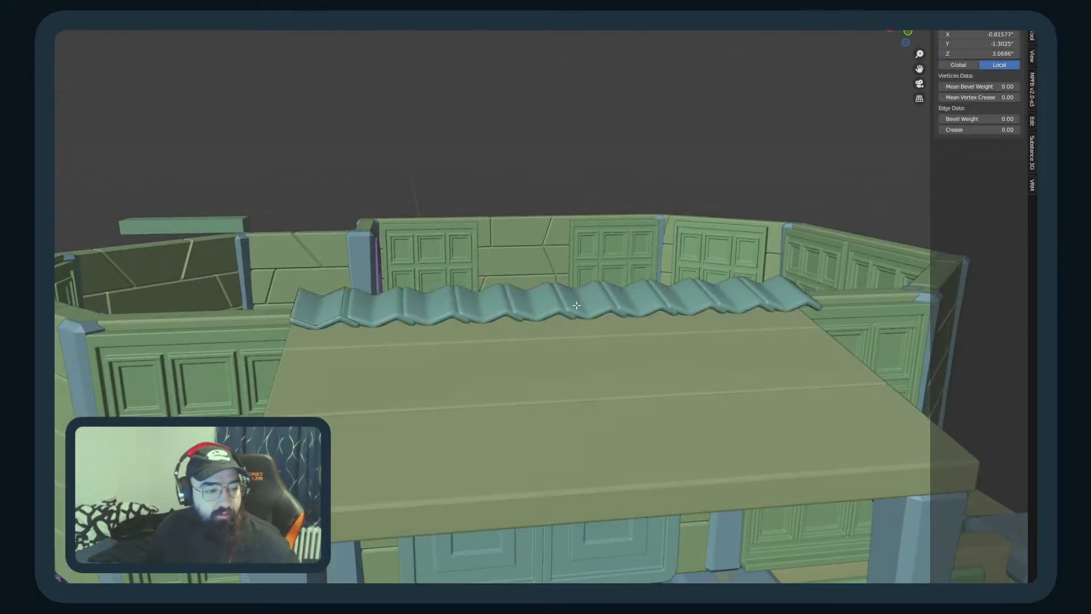
Step: Nudge the first tile's edge along X with proportional editing until the row spans about 2.18 inches, matching the canopy's width
key(g)
key(x)
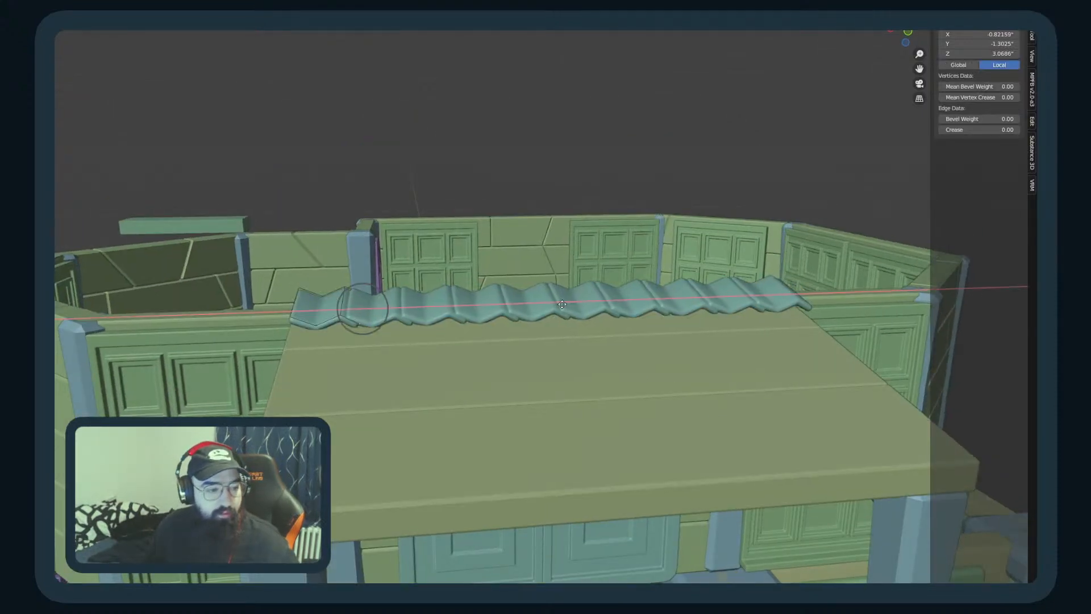
click(527, 304)
key(Tab)
middle_drag(527, 304, 509, 381)
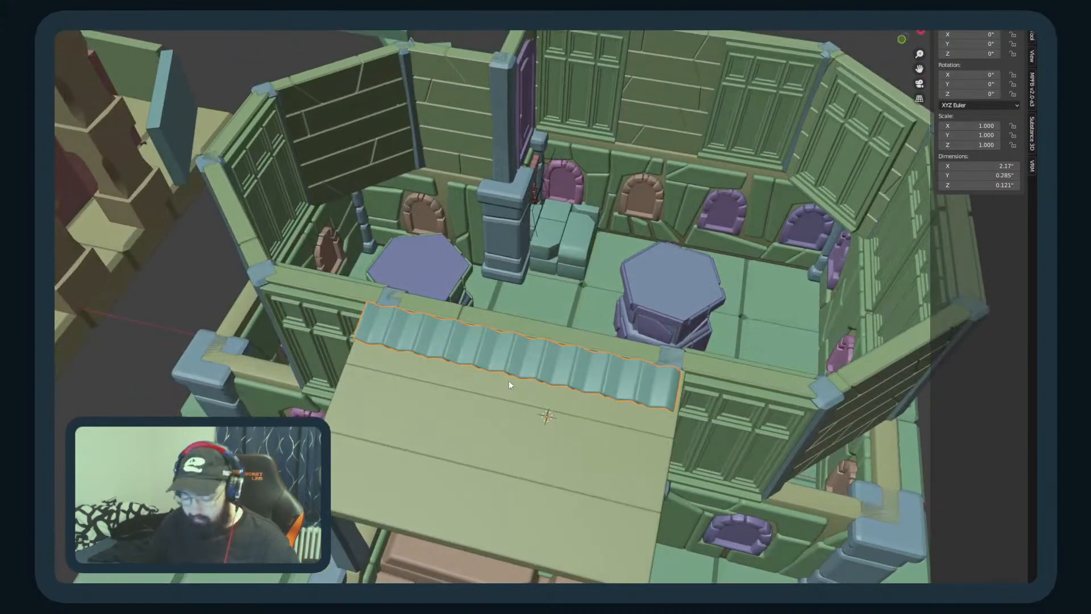
key(KP_7)
key(Tab)
key(g)
key(x)
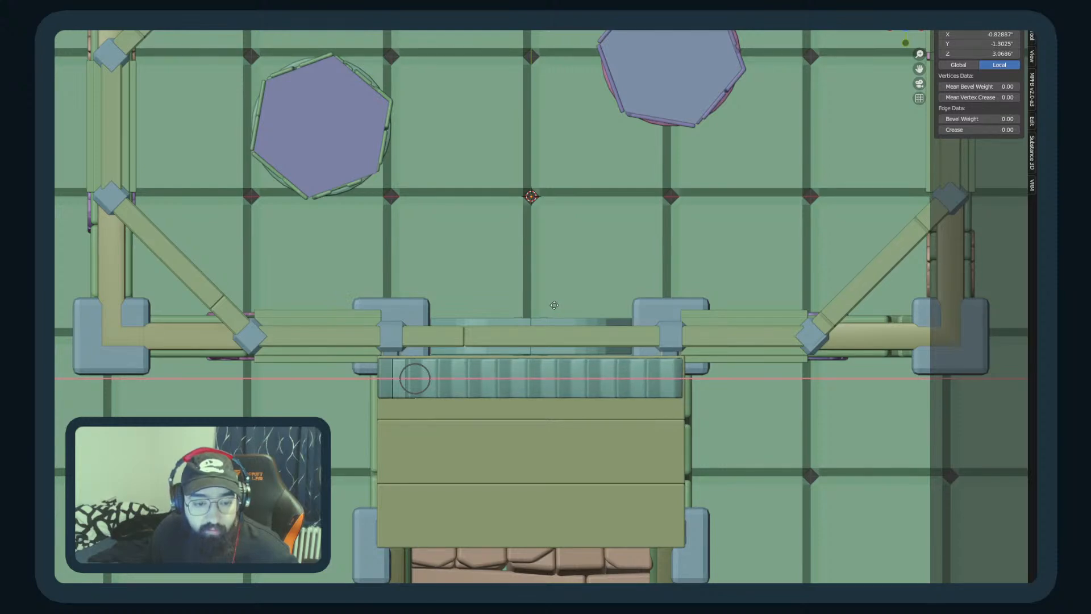
click(555, 306)
key(Tab)
middle_drag(556, 306, 580, 355)
scroll(581, 291, up, 3)
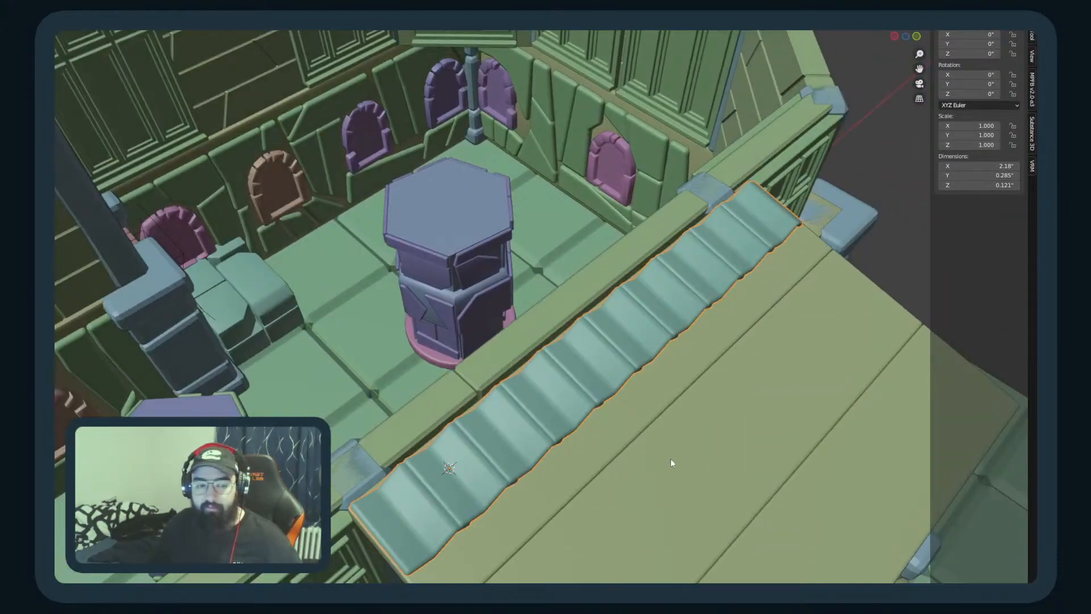
Step: Add a second Array modifier to the tile row and repeat it in overlapping steps down the canopy, about 1.42 inches deep
middle_drag(669, 463, 792, 491)
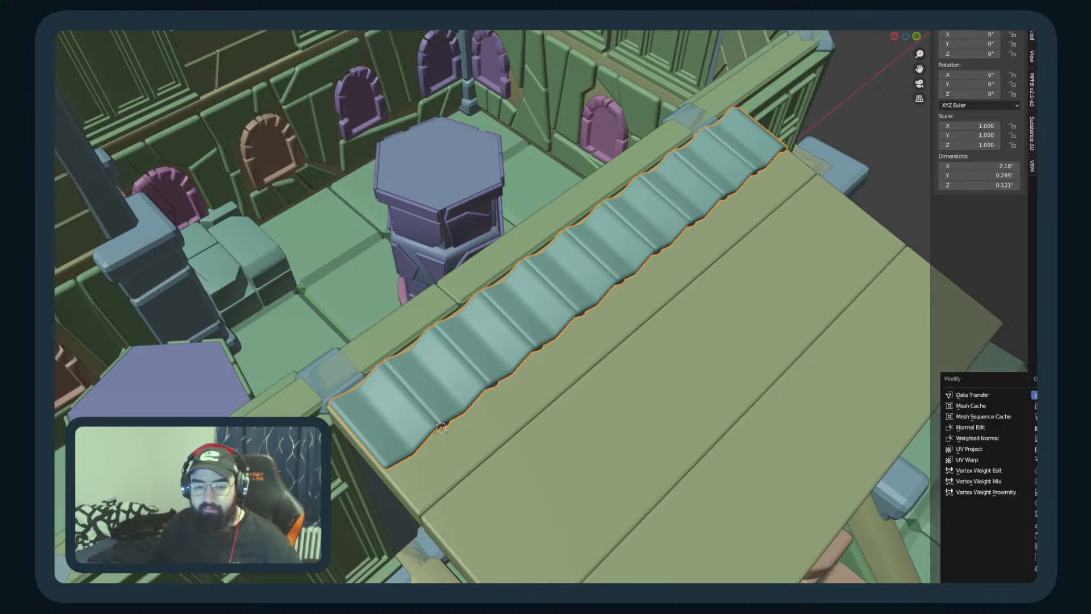
click(1036, 395)
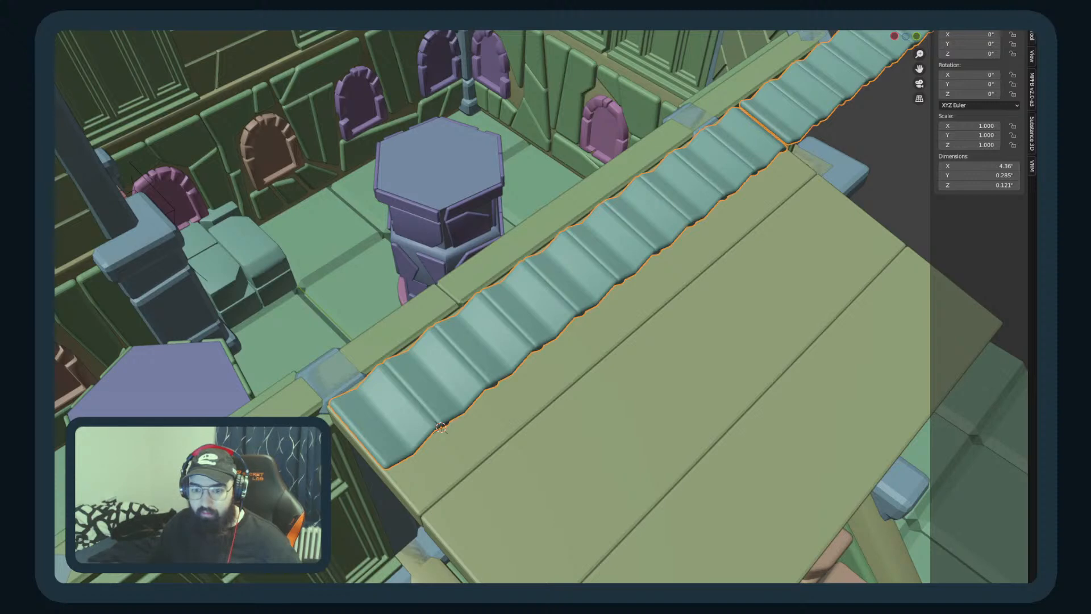
key(ctrl+z)
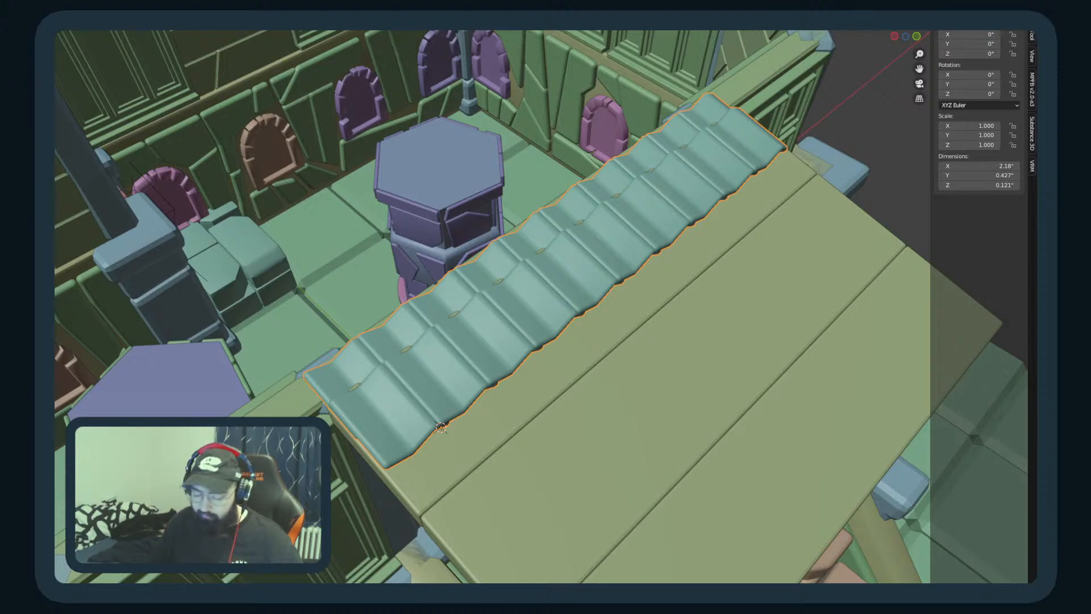
middle_drag(441, 427, 771, 343)
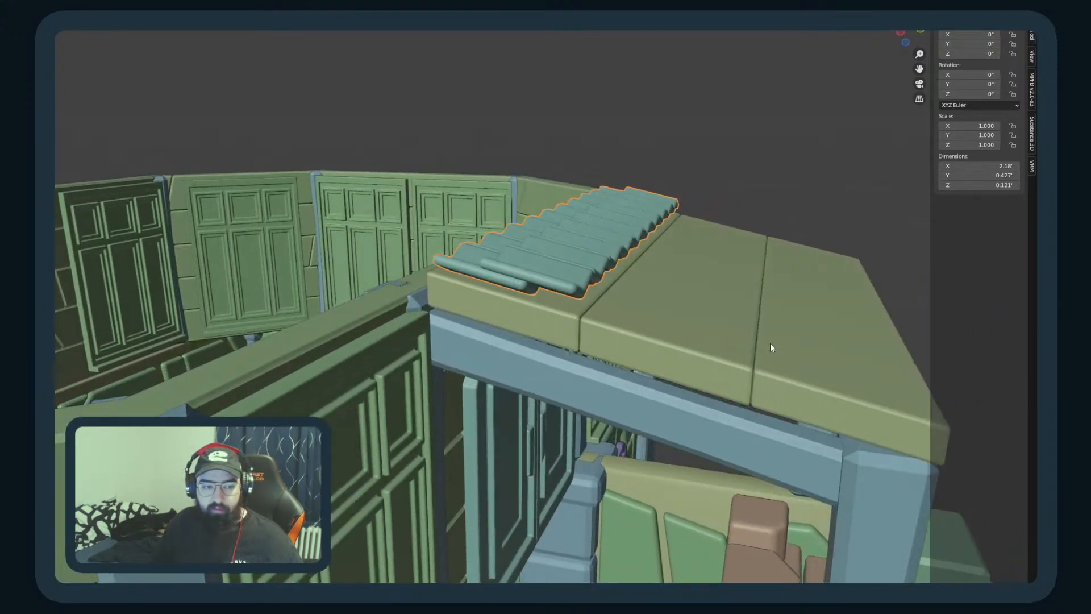
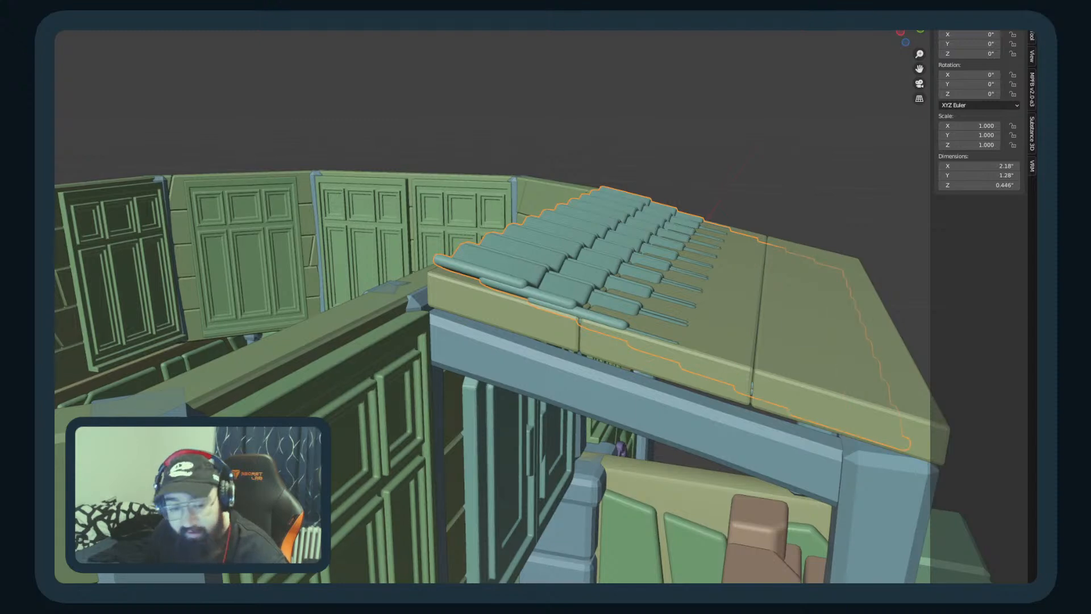
middle_drag(647, 387, 667, 362)
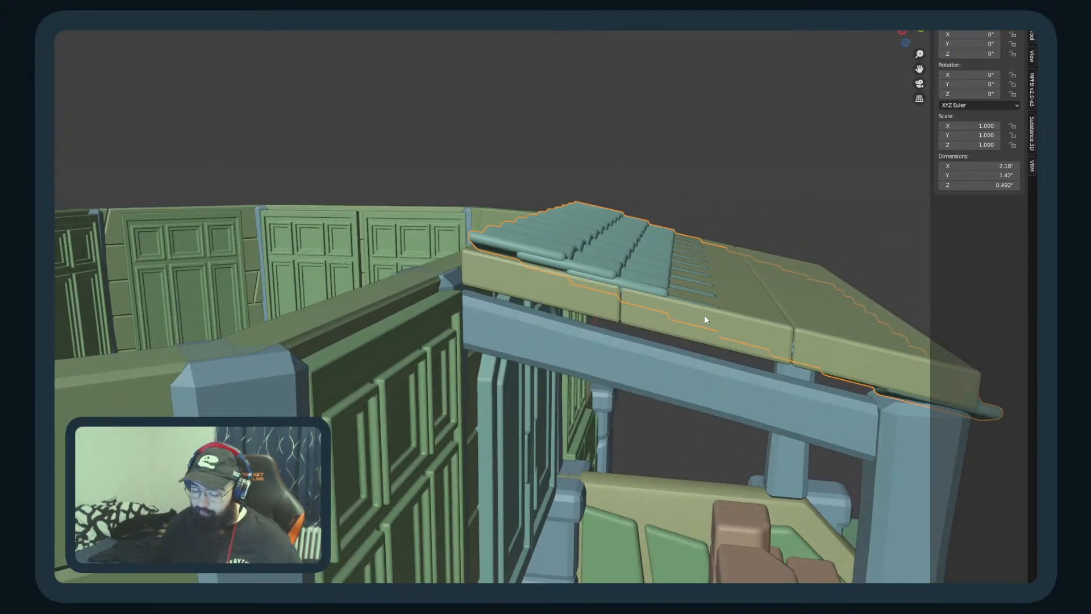
key(KP_1)
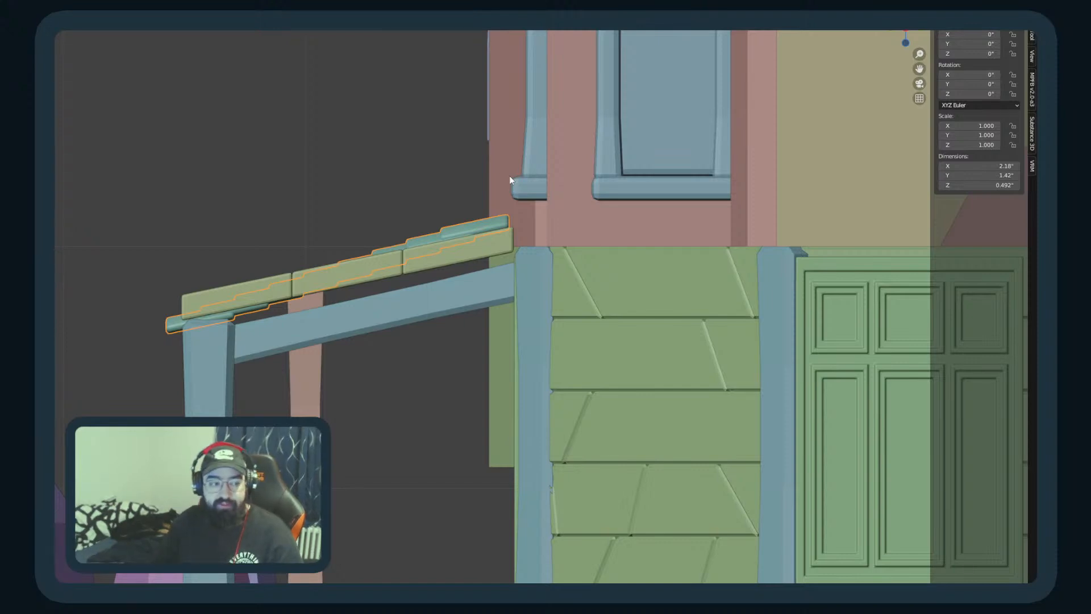
Step: Set the tile roof's origin to its surface center of mass and rotate it about -4° around X to follow the canopy's slope
key(F3)
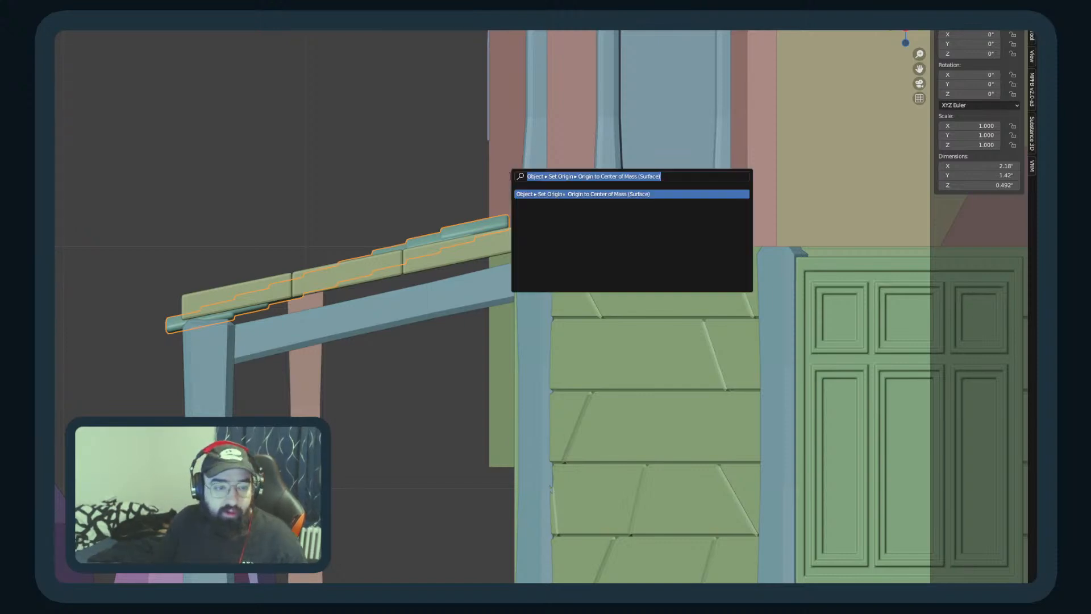
text(set orig)
key(Down)
key(Down)
key(Down)
key(Down)
key(Return)
key(s)
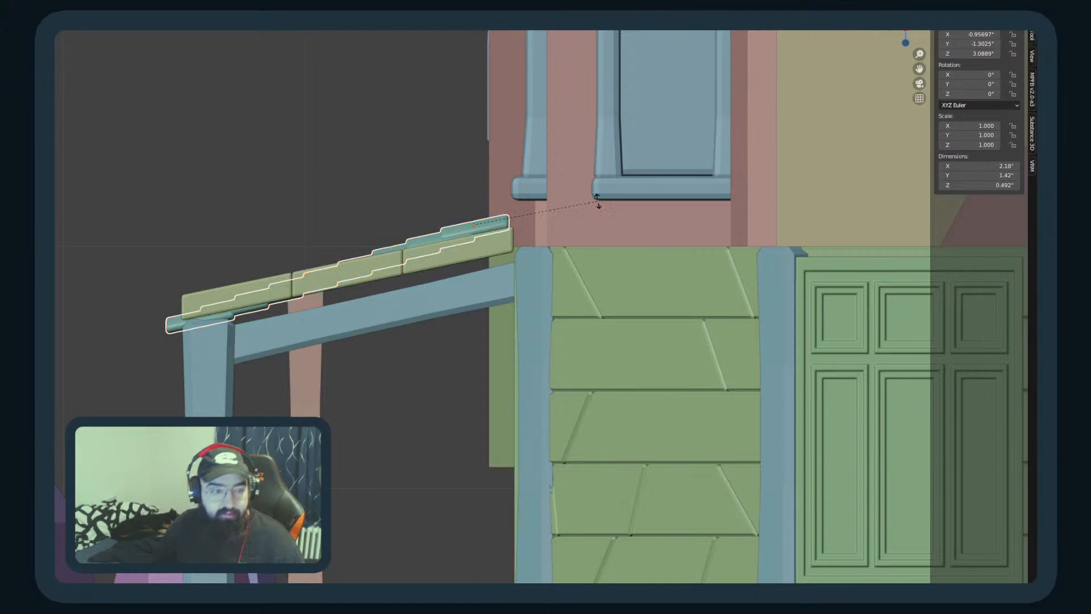
click(377, 550)
middle_drag(336, 494, 307, 457)
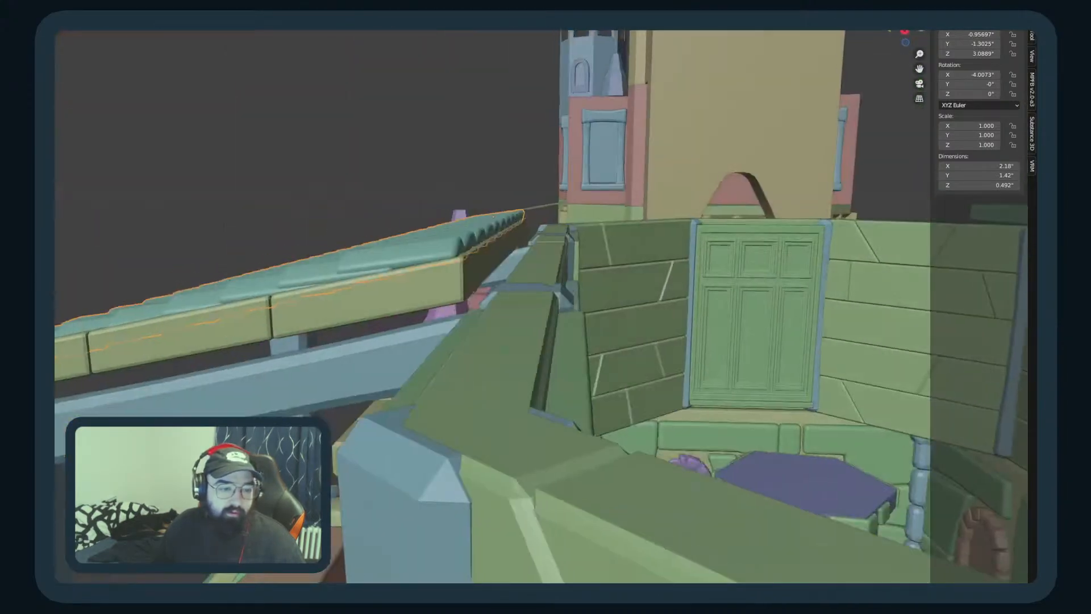
Step: Raise the tile roof to Z of about 3.129 inches and shift it along Y to about -1.26 inches, resting on the planks
key(g)
key(z)
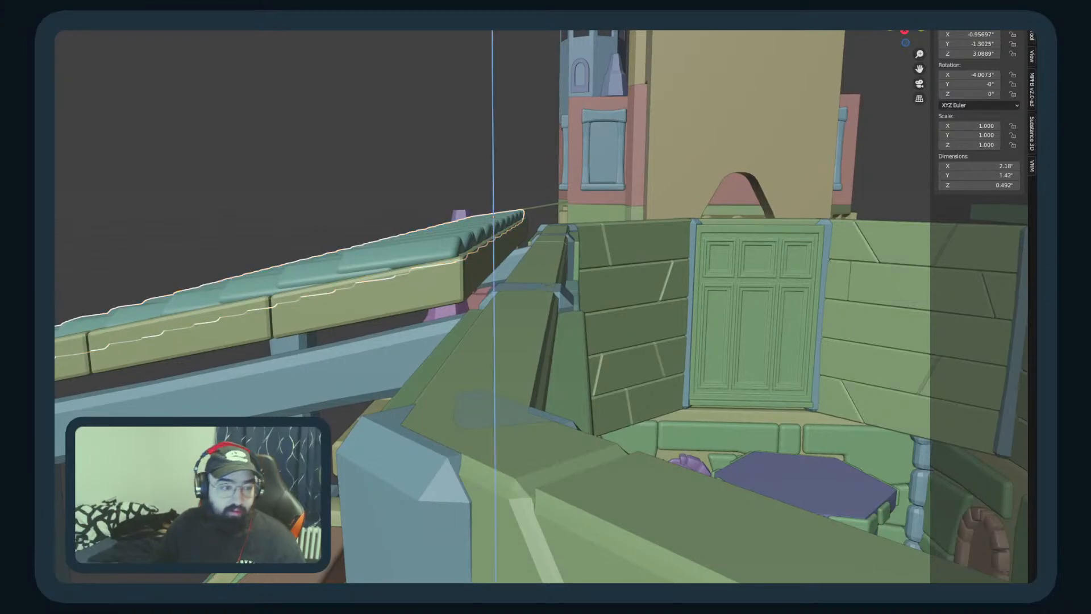
click(400, 455)
middle_drag(400, 455, 417, 410)
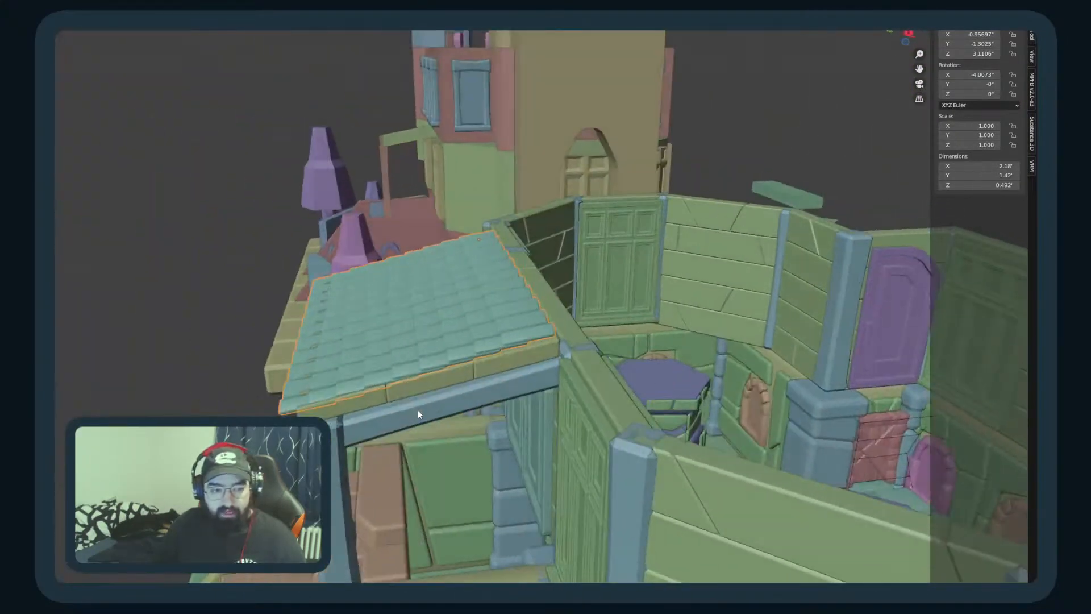
key(g)
key(y)
key(z)
click(448, 399)
key(alt+a)
Step: Select the outer back corner vertex of the first tile, where the canopy meets the upper wall
scroll(448, 399, down, 3)
middle_drag(447, 399, 492, 402)
middle_drag(310, 429, 361, 418)
scroll(360, 407, down, 2)
scroll(350, 445, up, 2)
scroll(459, 300, up, 2)
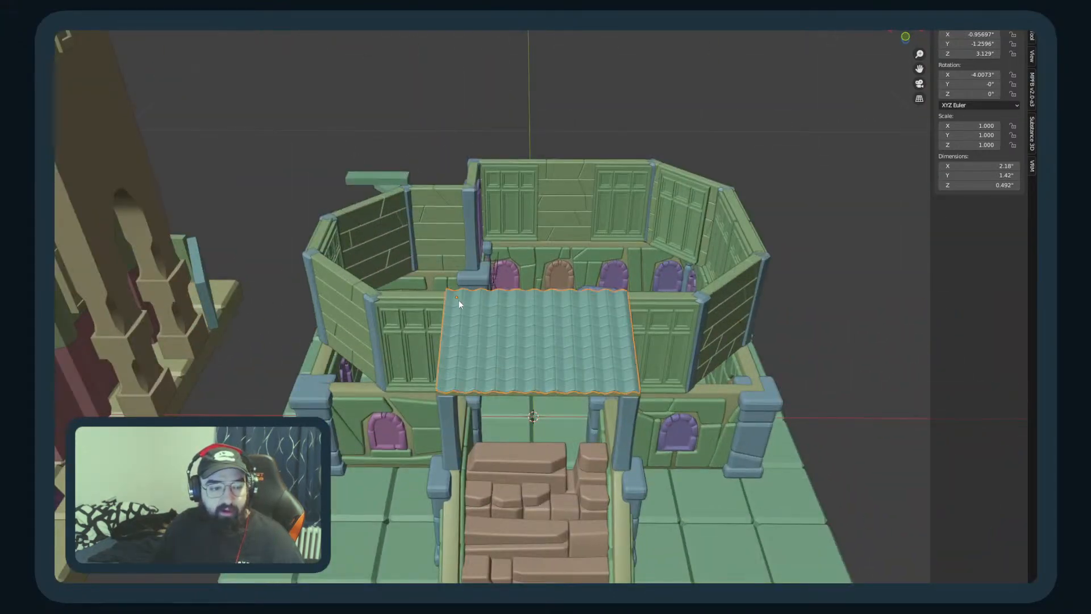
key(Tab)
mouse_move(462, 298)
middle_down()
mouse_move(455, 321)
mouse_move(463, 316)
middle_up()
click(454, 321)
scroll(403, 329, up, 4)
click(392, 322)
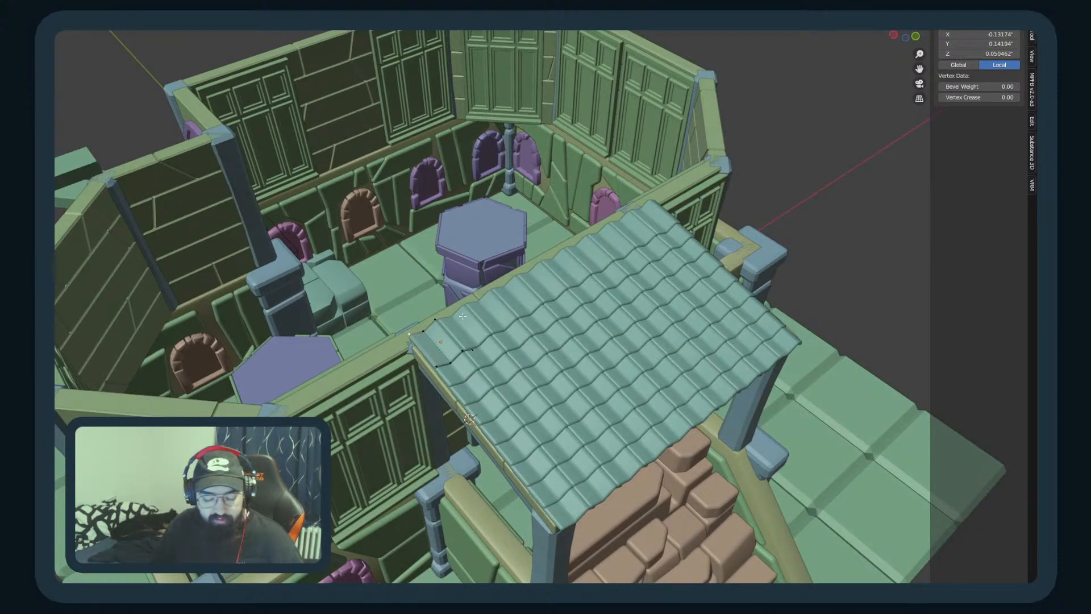
key(F3)
text(sert on)
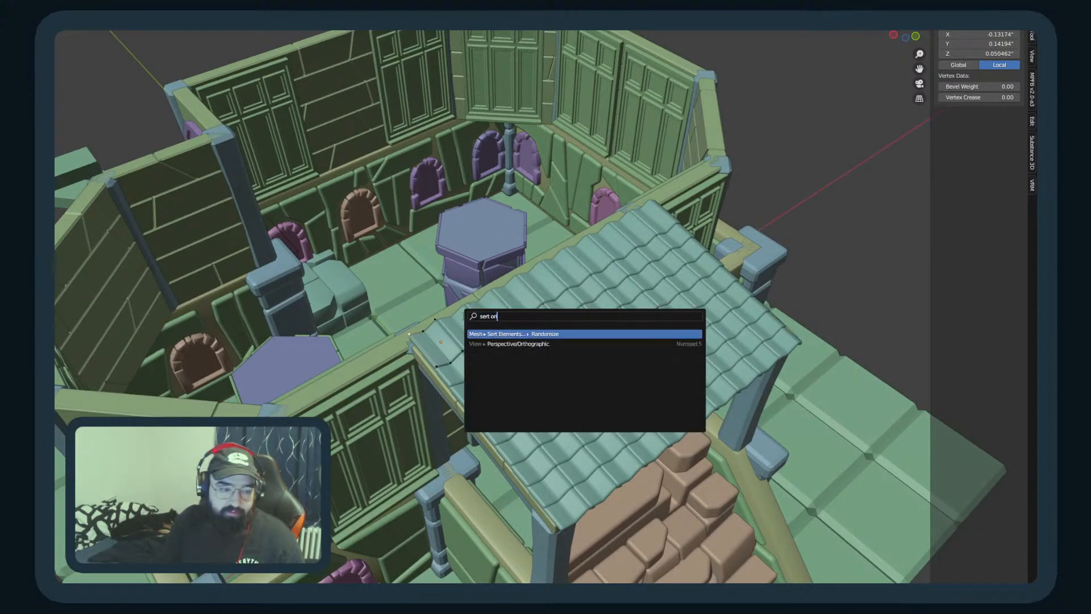
key(ctrl+a)
text(set orig)
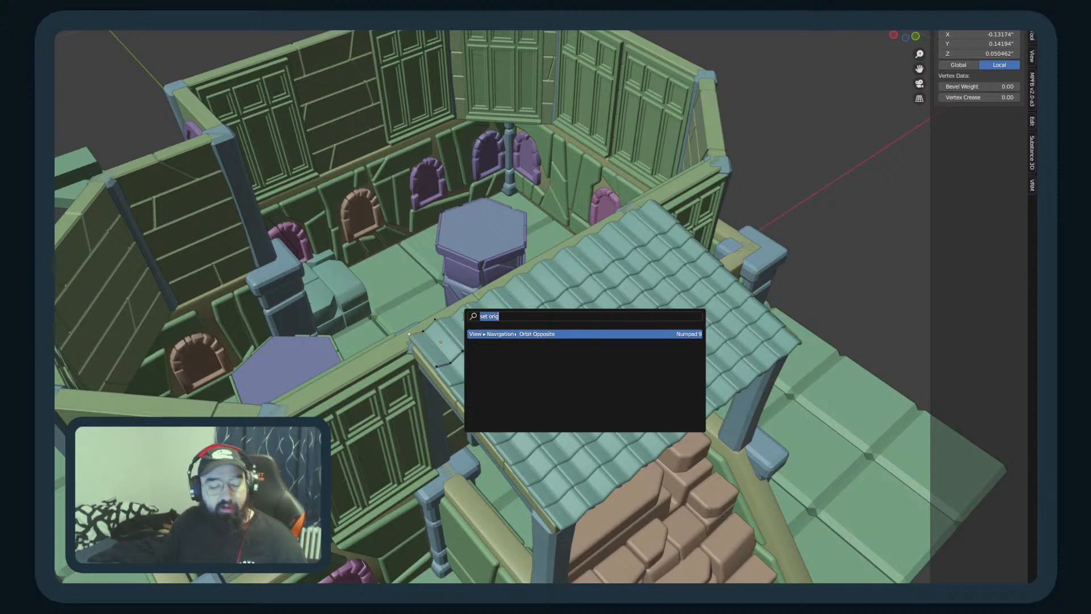
key(Escape)
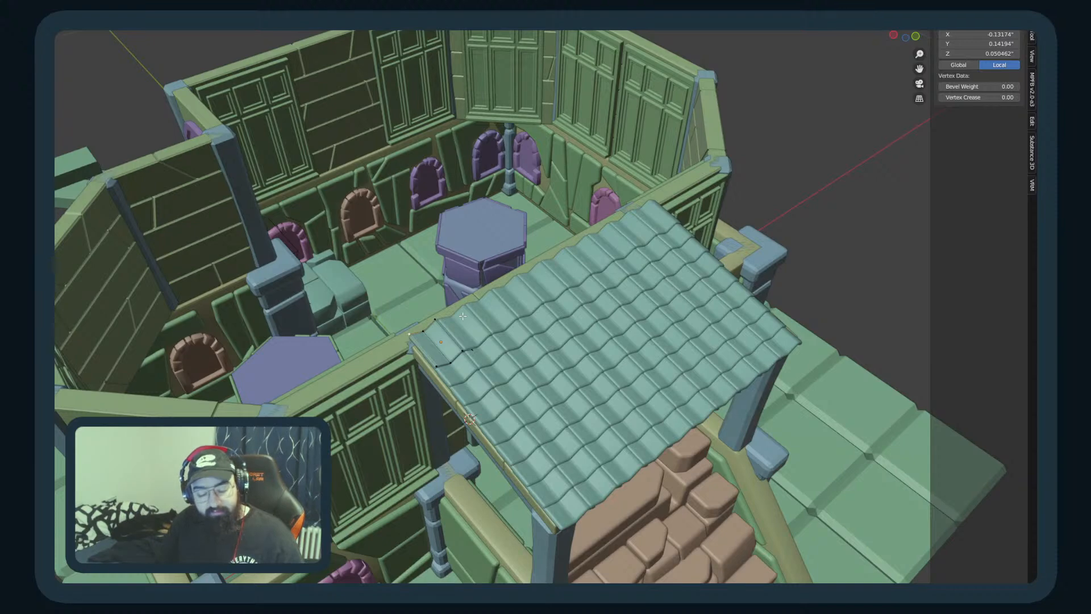
Step: Snap the 3D cursor to the selected corner vertex and set the tile roof's origin to the 3D cursor
key(shift+s)
click(482, 401)
key(Tab)
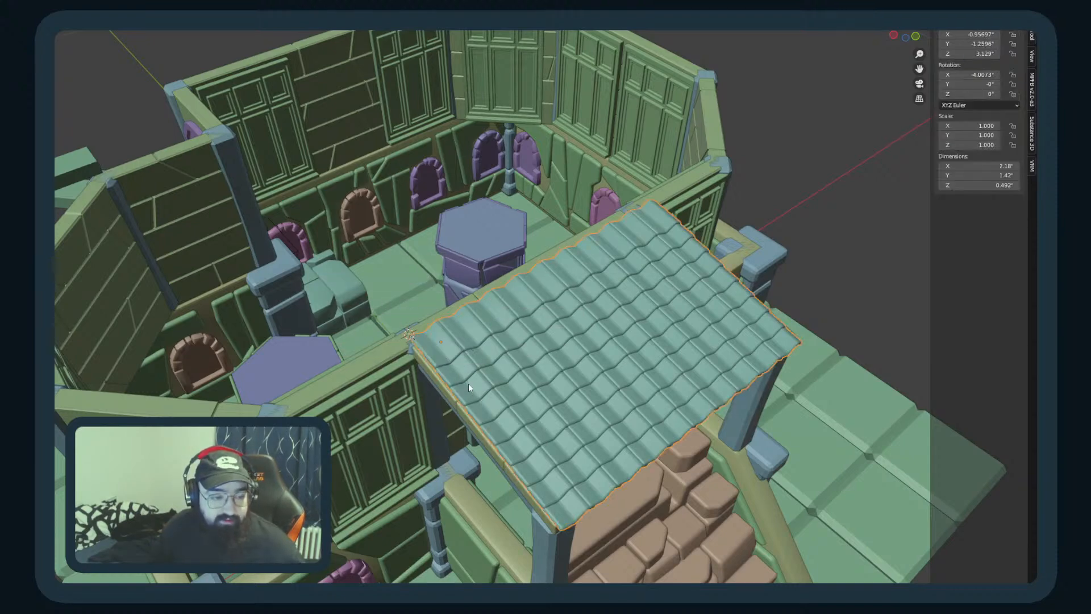
key(F3)
text(set or)
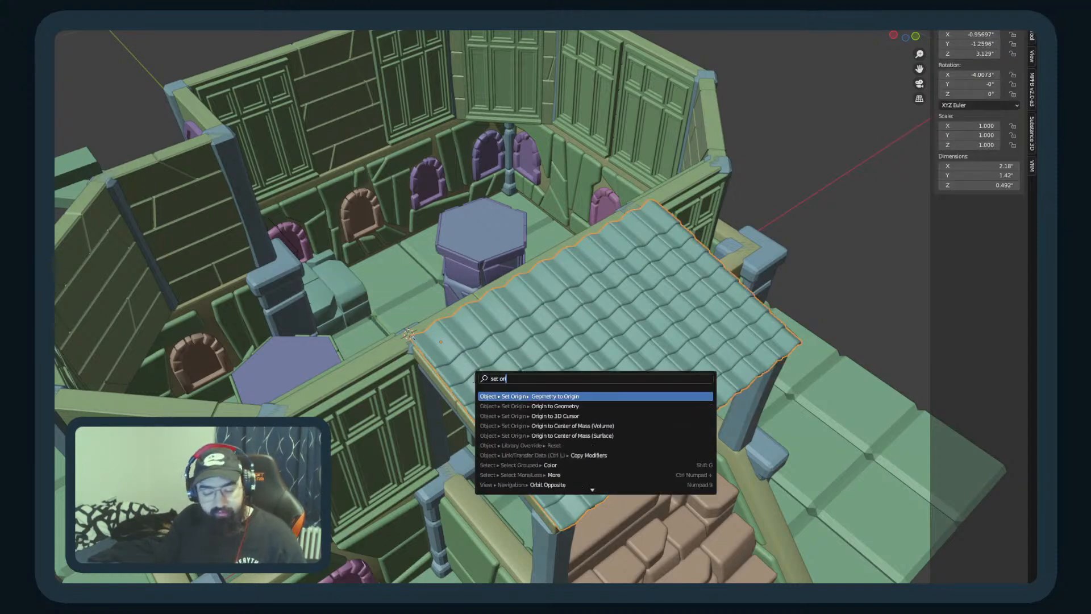
key(Down)
key(Down)
key(Return)
middle_drag(473, 378, 511, 381)
Step: Select the whole first tile and scale it up from the 3D cursor so the tile roof overhangs the canopy's edges
key(Tab)
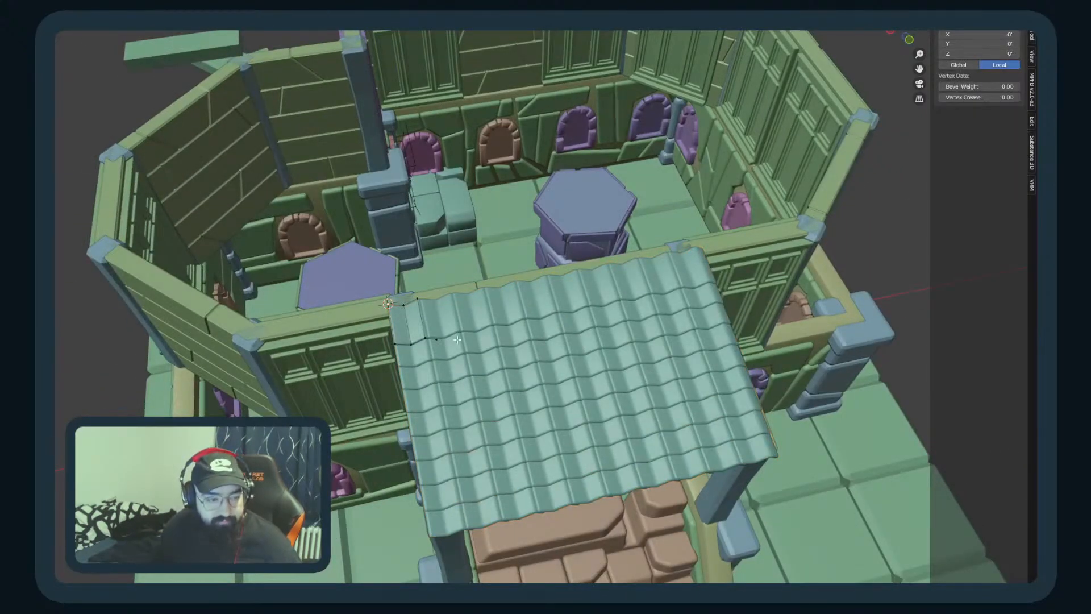
click(408, 324)
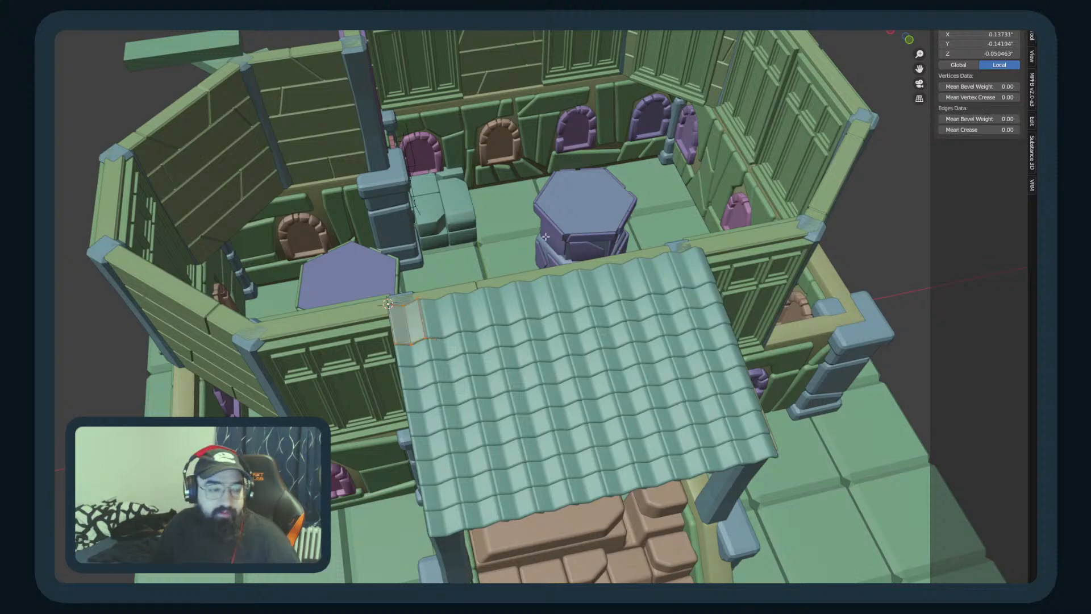
click(509, 3)
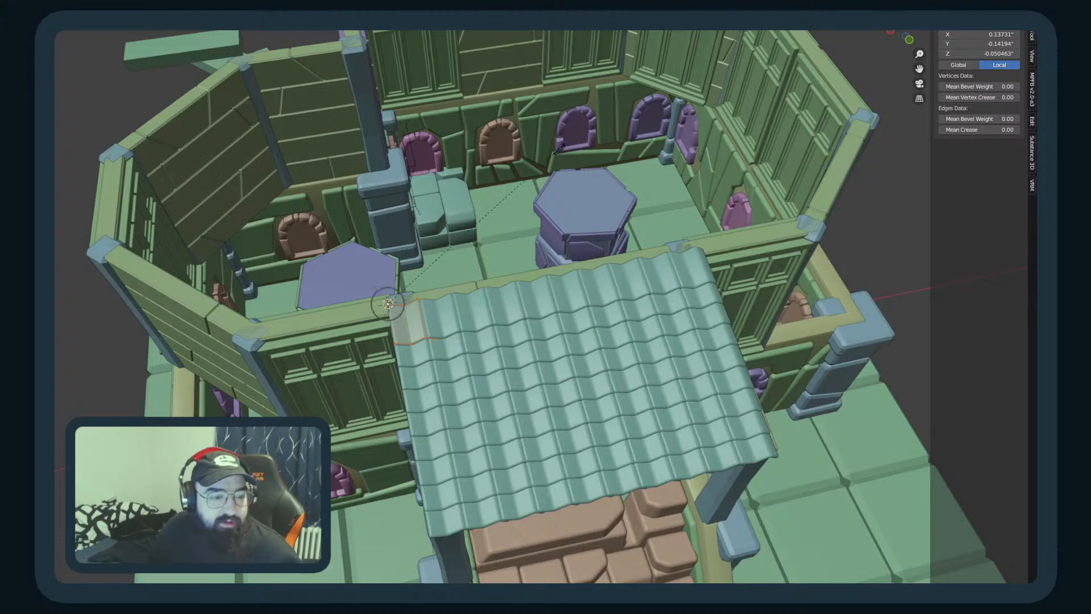
key(s)
click(620, 233)
middle_drag(591, 282, 594, 259)
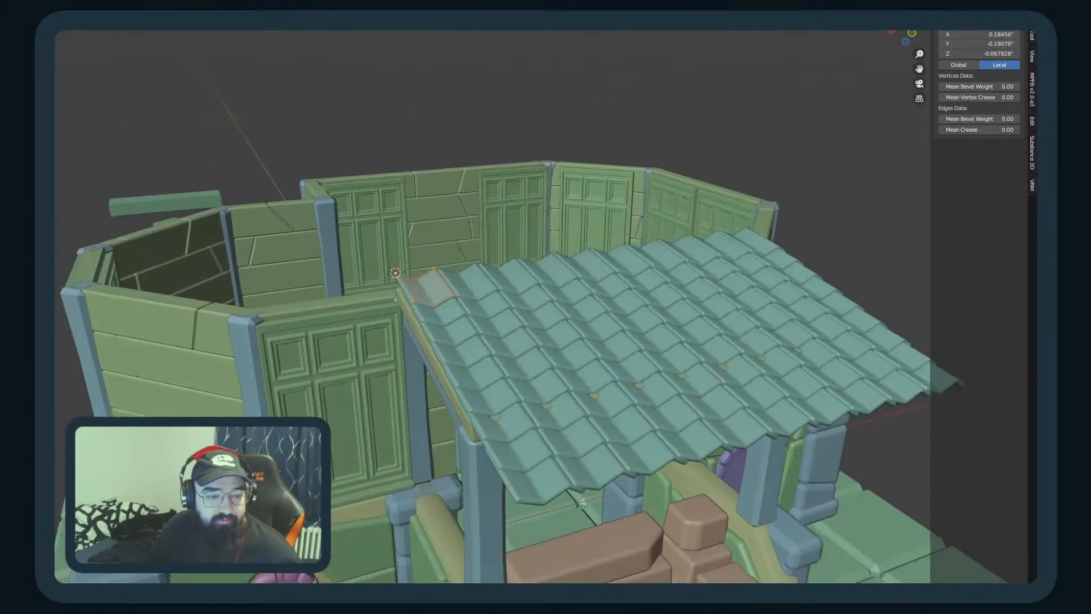
key(s)
click(652, 259)
middle_drag(648, 267, 845, 312)
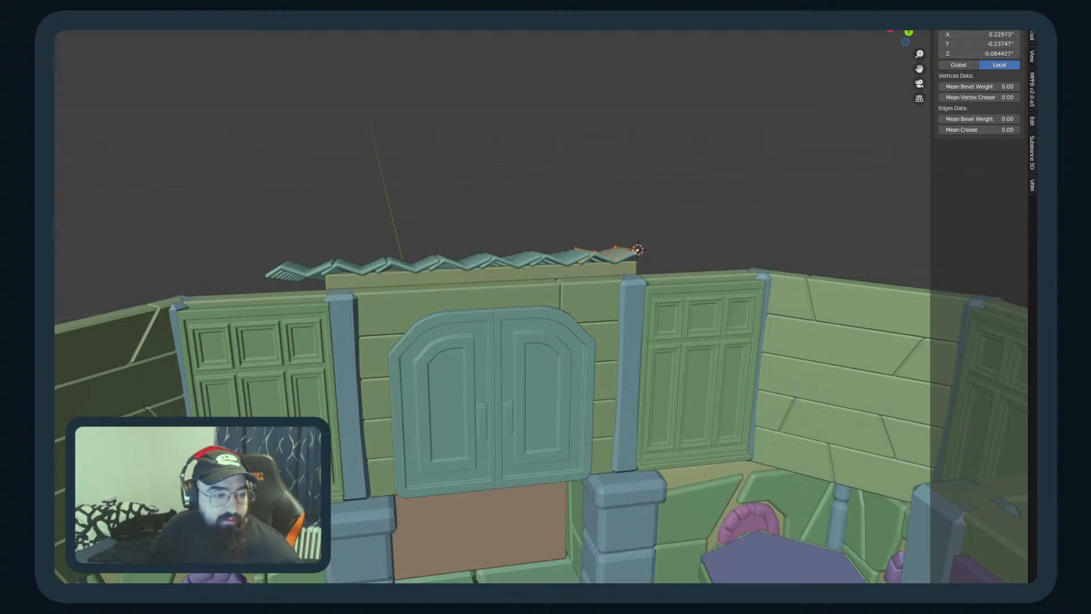
middle_drag(518, 267, 371, 262)
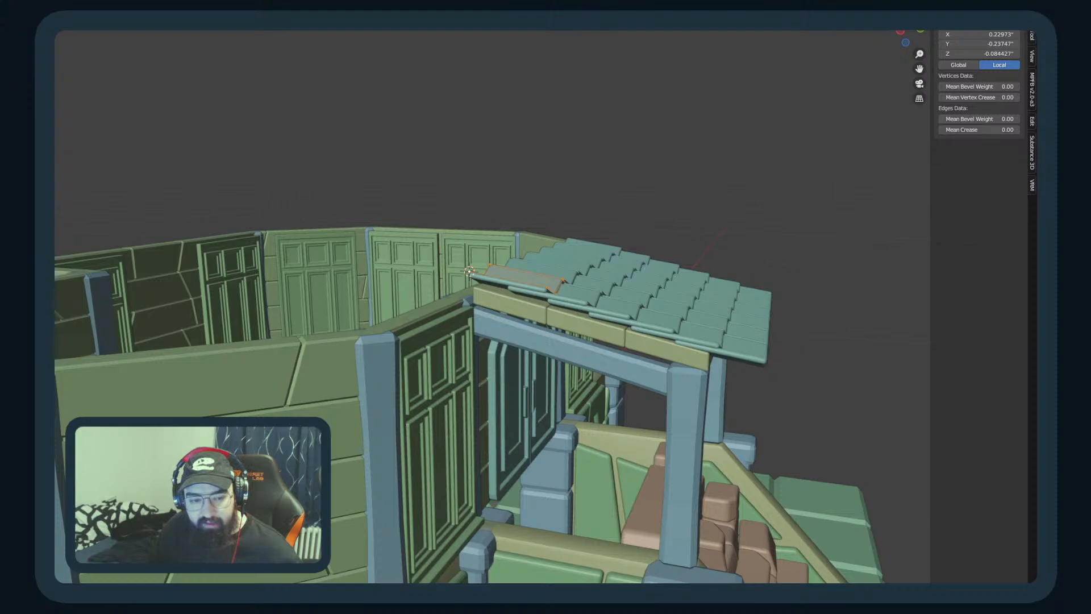
middle_drag(483, 313, 552, 327)
key(Tab)
key(Tab)
Step: Add a loop cut across the middle of the first tile and raise the tile's front edge slightly along Z
scroll(551, 327, up, 3)
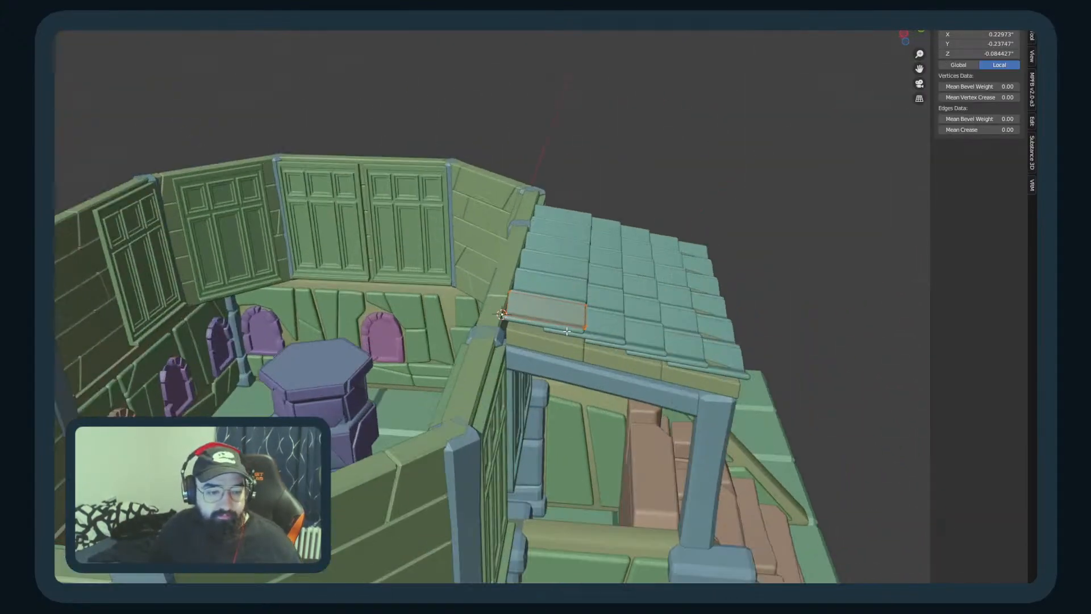
key(alt+a)
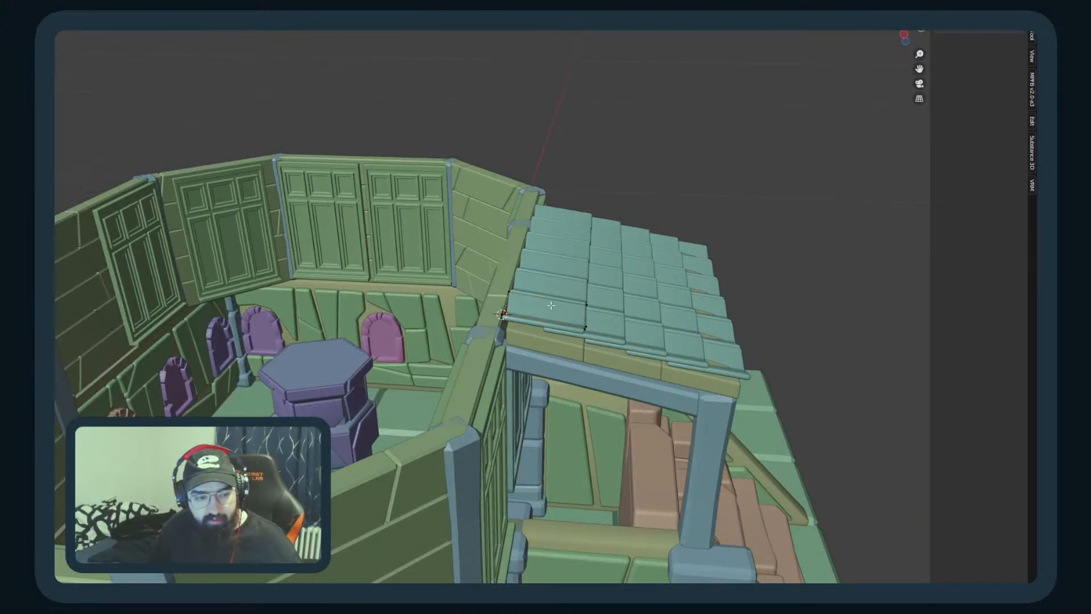
click(547, 303)
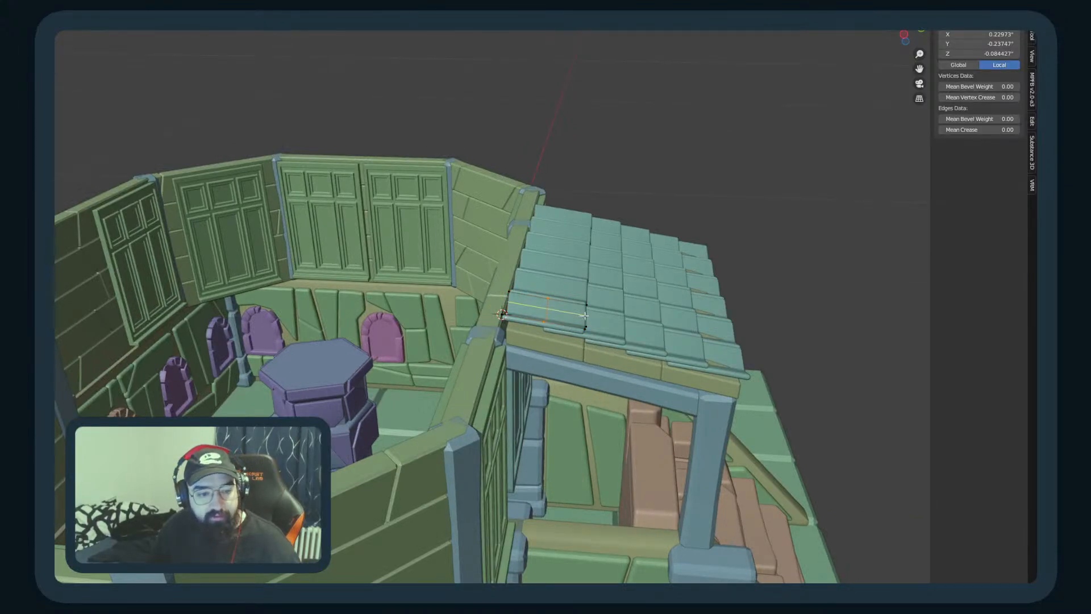
click(585, 318)
key(g)
key(z)
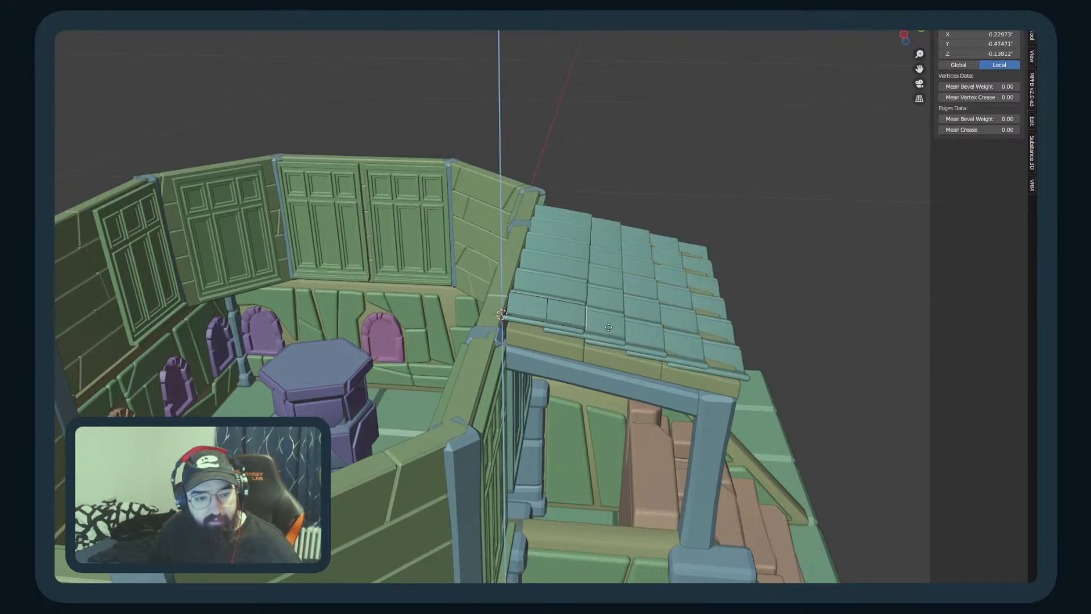
click(603, 305)
Step: Select the middle edge loop of the first roof tile and lower it slightly along Z
mouse_move(599, 346)
middle_down()
mouse_move(584, 307)
mouse_move(593, 339)
middle_up()
click(567, 299)
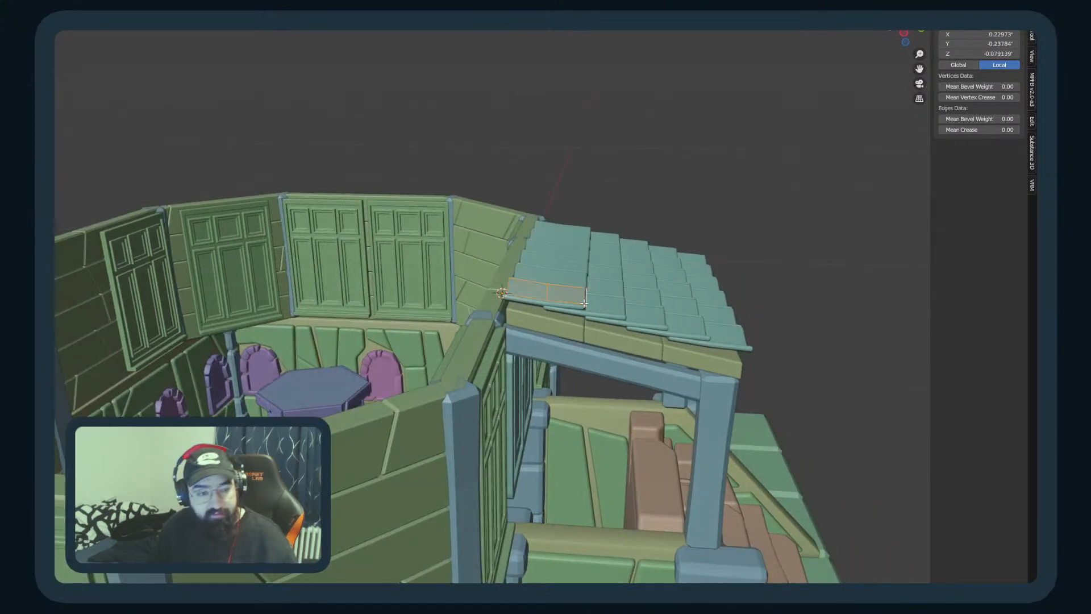
key(g)
key(z)
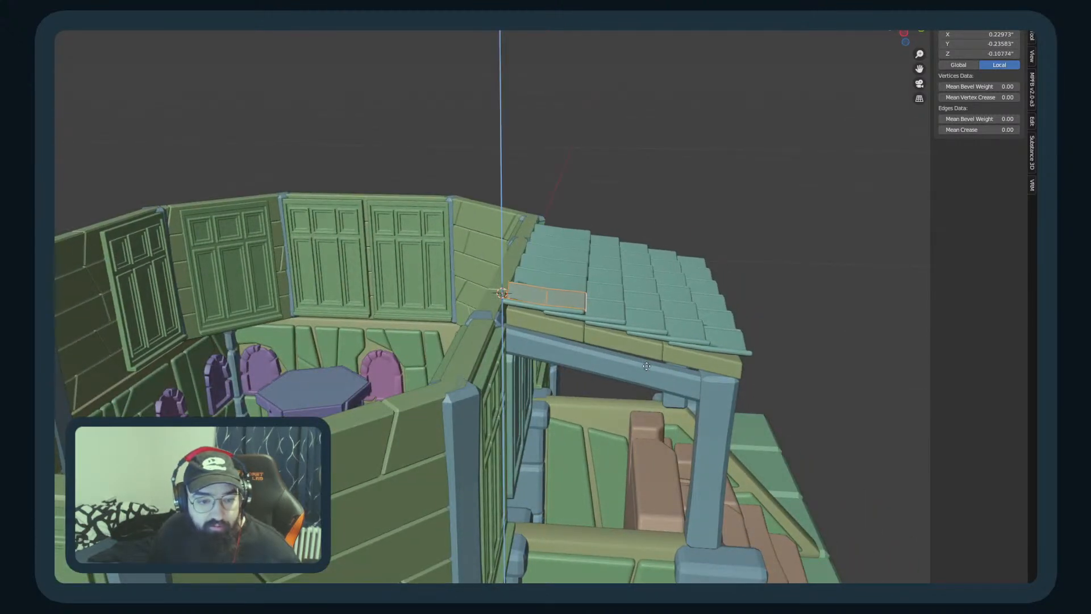
click(646, 355)
key(Tab)
Step: Examine the tiled canopy against the whole building from a distance and then up close at the tile edges
scroll(646, 355, down, 3)
middle_drag(646, 355, 482, 386)
scroll(563, 397, up, 2)
scroll(482, 386, down, 5)
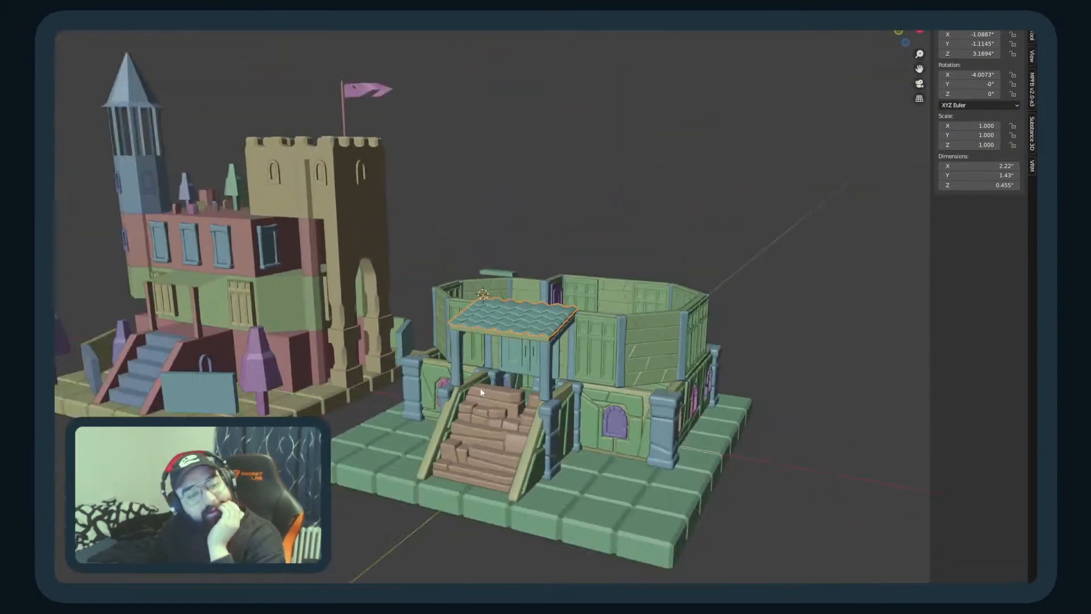
middle_drag(273, 512, 363, 520)
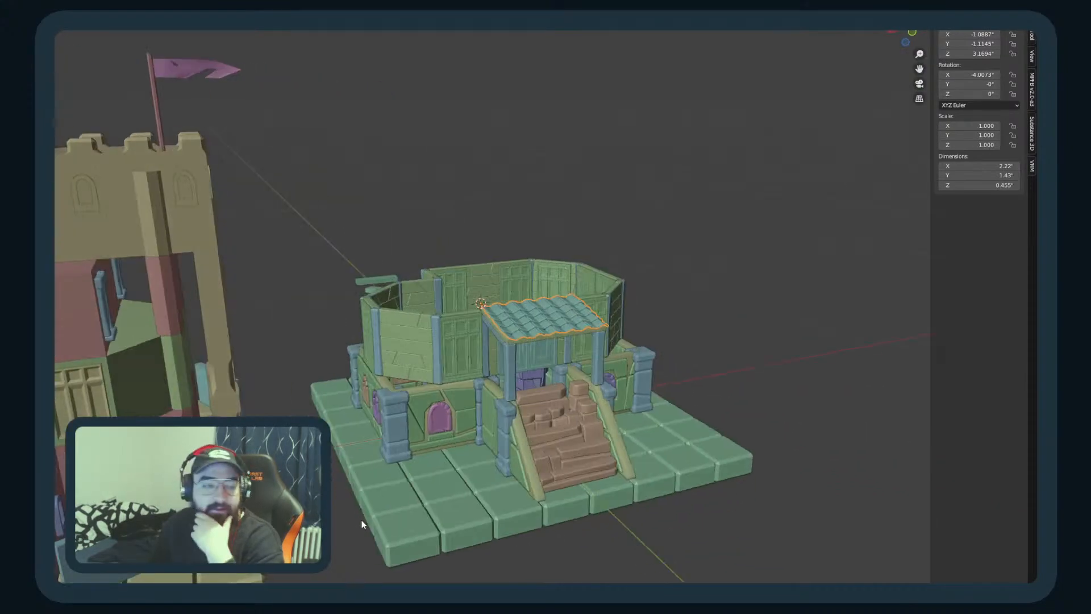
scroll(540, 421, up, 4)
middle_drag(540, 424, 550, 422)
middle_drag(549, 420, 609, 361)
scroll(544, 394, up, 3)
scroll(585, 373, up, 4)
Step: Adjust the height of the first tile's front edge slightly along Z
key(Tab)
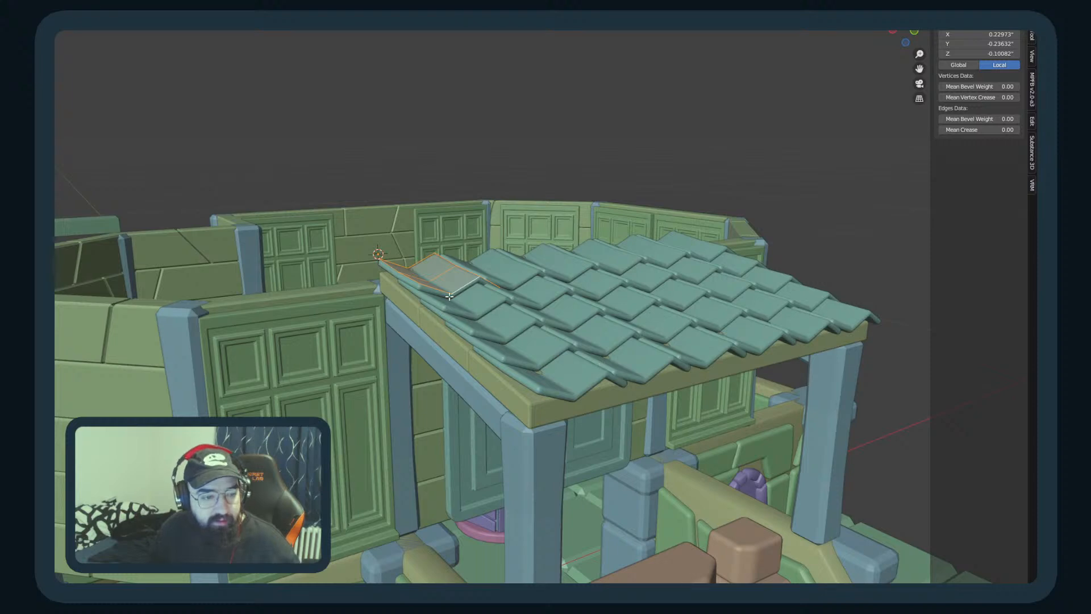
key(g)
key(z)
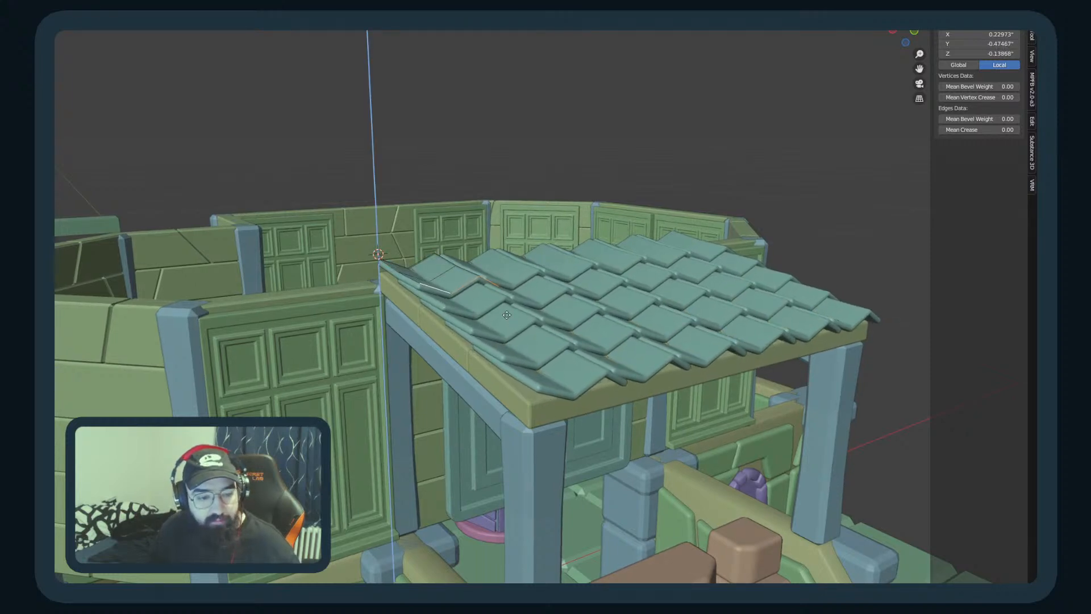
click(488, 349)
key(Tab)
middle_drag(488, 349, 810, 471)
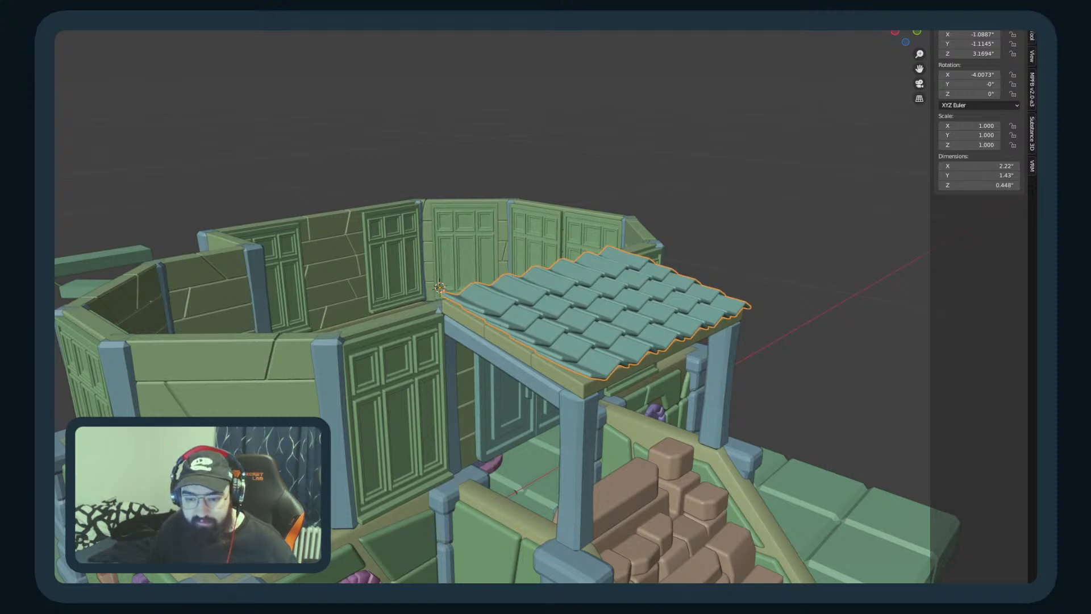
Step: Round off the roof tiles so their waves and edges look smoother, and deselect the tile roof
key(ctrl+z)
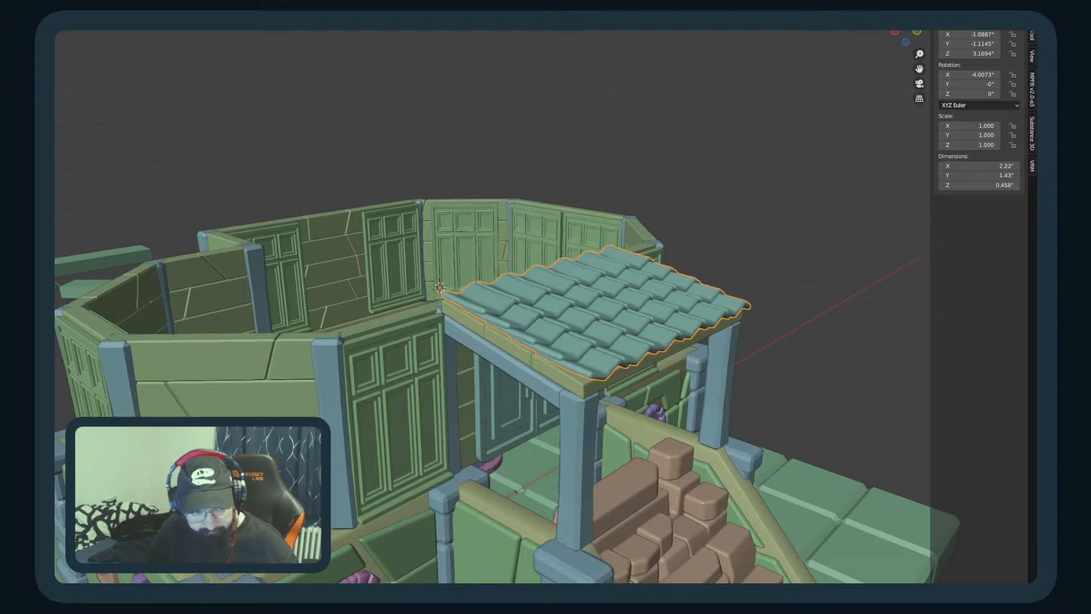
scroll(358, 317, down, 4)
middle_drag(583, 247, 551, 284)
click(824, 346)
scroll(824, 346, up, 3)
mouse_move(823, 346)
middle_down()
mouse_move(800, 364)
mouse_move(839, 346)
middle_up()
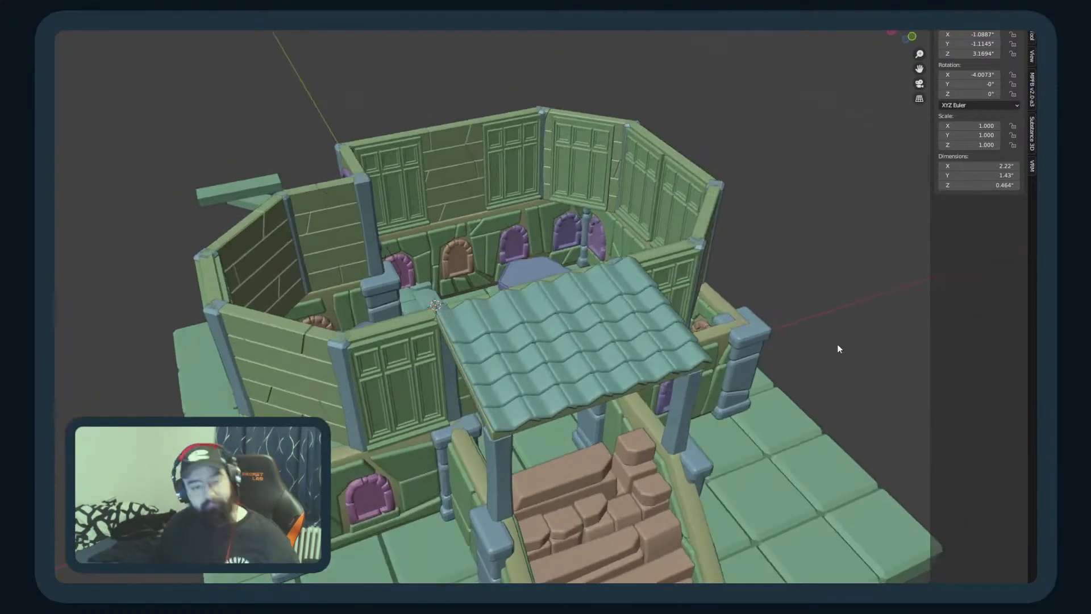
Step: Isolate the tile roof in wireframe and pull the first tile's two front corners back so each tile's front edge is scalloped
middle_drag(526, 348, 504, 398)
scroll(504, 397, up, 3)
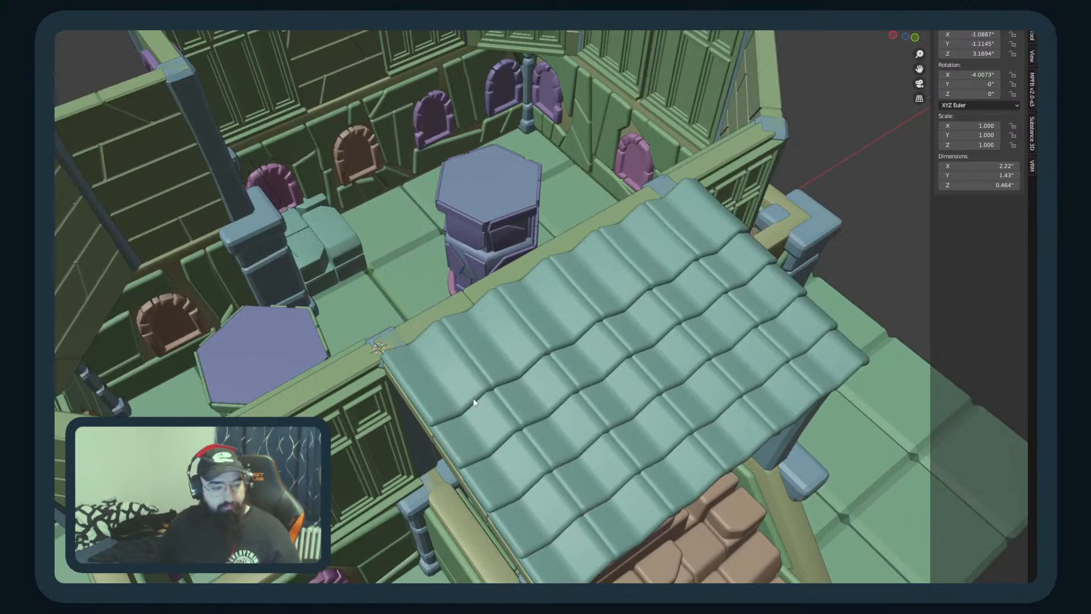
key(Tab)
key(KP_Divide)
key(shift+z)
scroll(409, 380, up, 2)
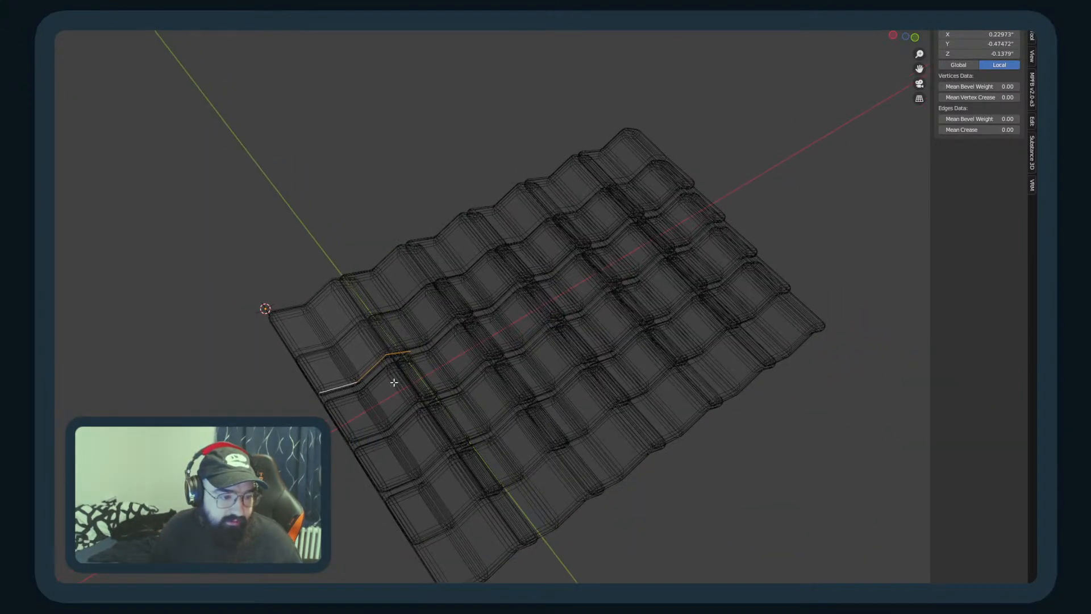
click(323, 391)
shift+click(409, 351)
middle_drag(735, 442, 761, 447)
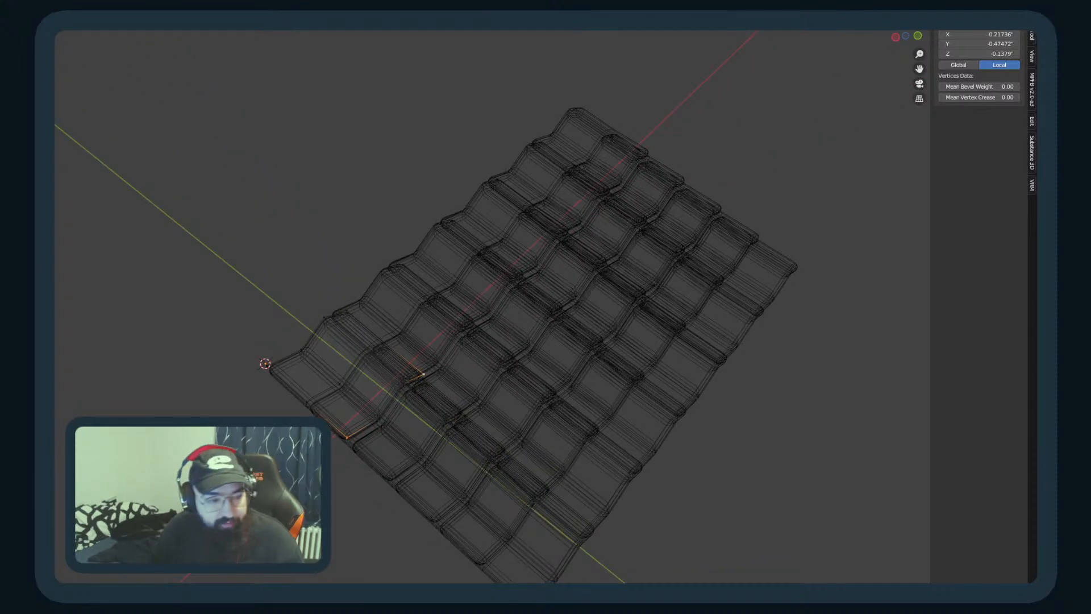
key(Tab)
key(shift+z)
scroll(736, 418, down, 5)
middle_drag(643, 409, 584, 393)
key(KP_Divide)
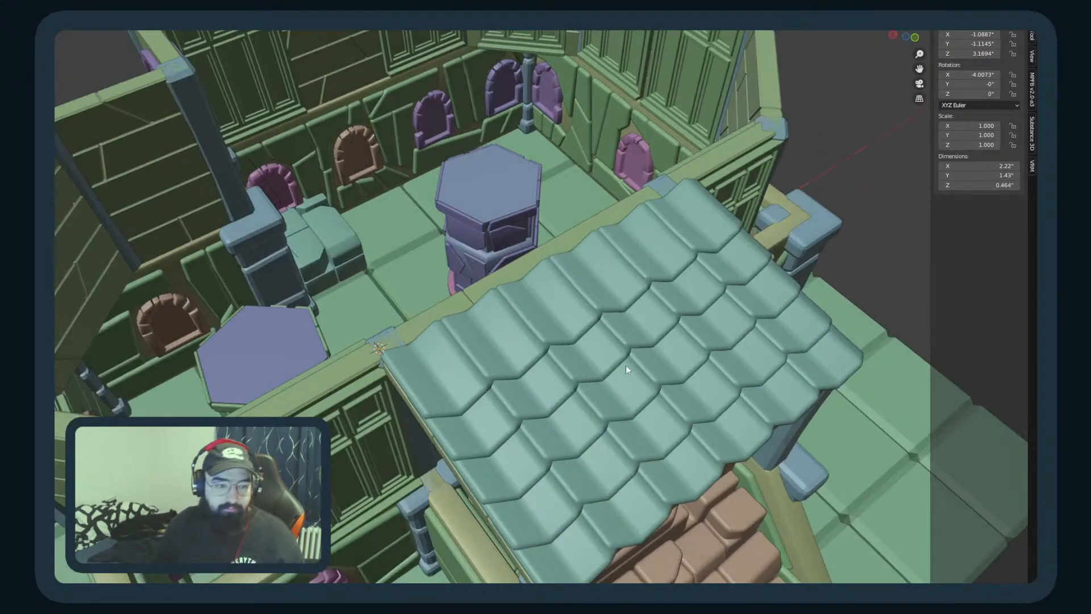
Step: Examine the finished tile canopy and the upper storey from the front and the back of the building
scroll(659, 391, down, 5)
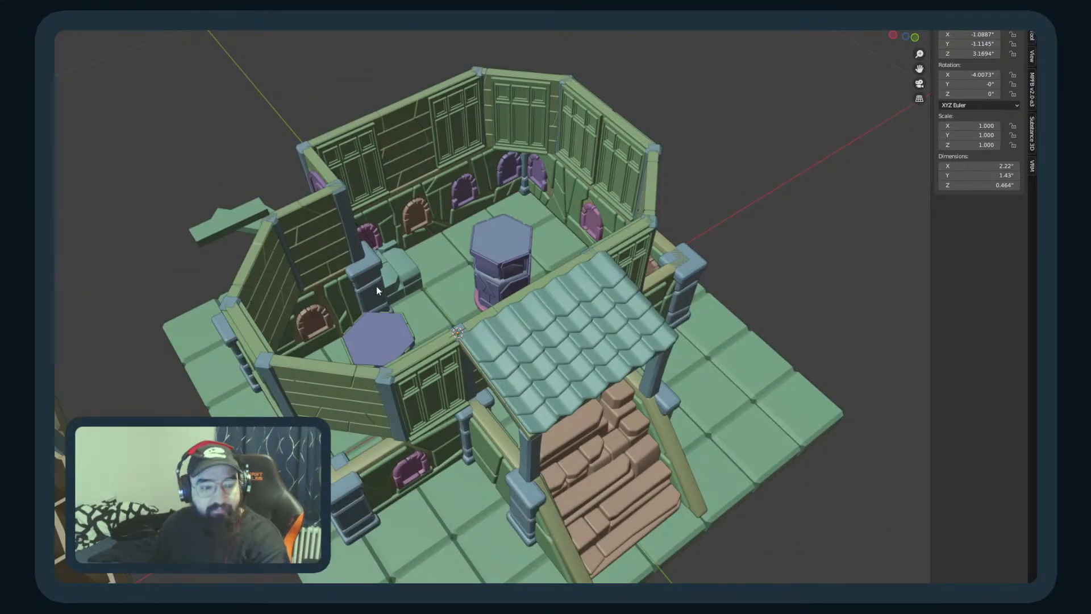
middle_drag(378, 290, 340, 234)
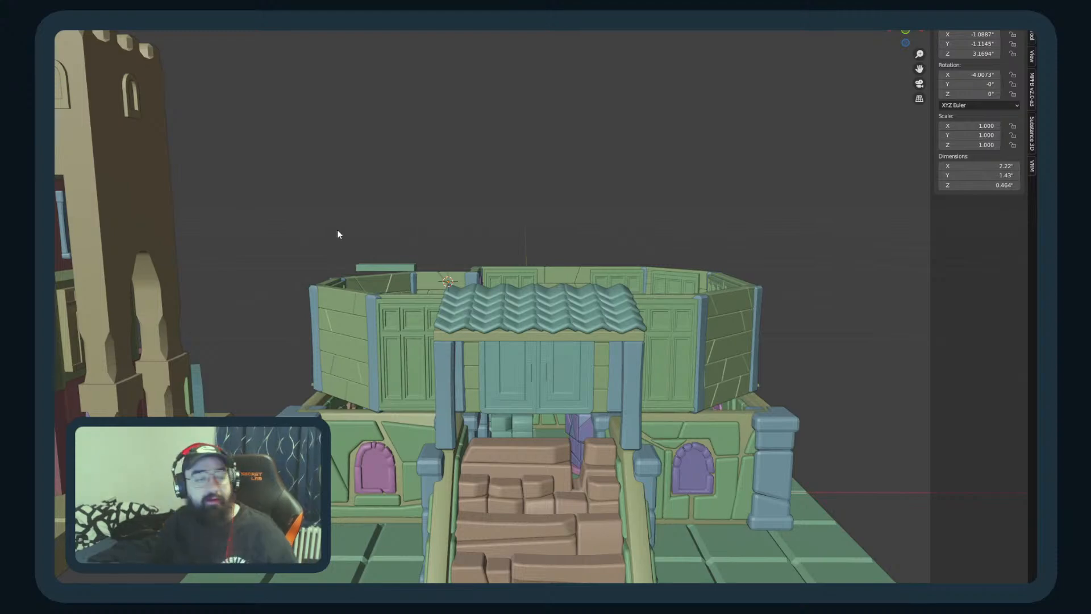
scroll(510, 396, up, 3)
middle_drag(344, 265, 582, 314)
click(582, 314)
middle_drag(596, 378, 501, 407)
scroll(507, 466, up, 4)
scroll(568, 438, down, 4)
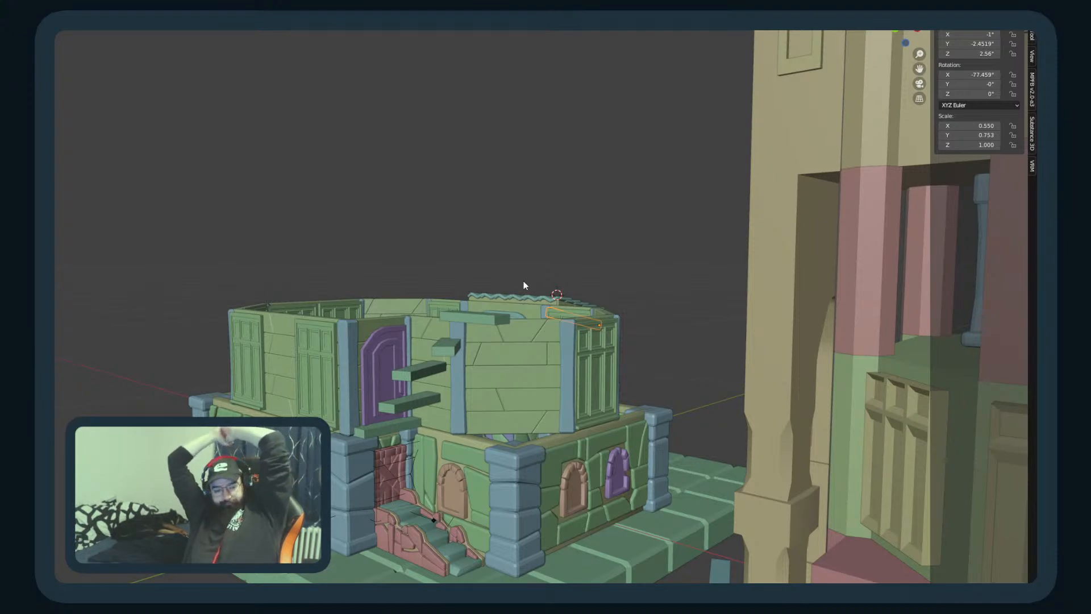
middle_drag(568, 242, 305, 464)
scroll(370, 428, up, 2)
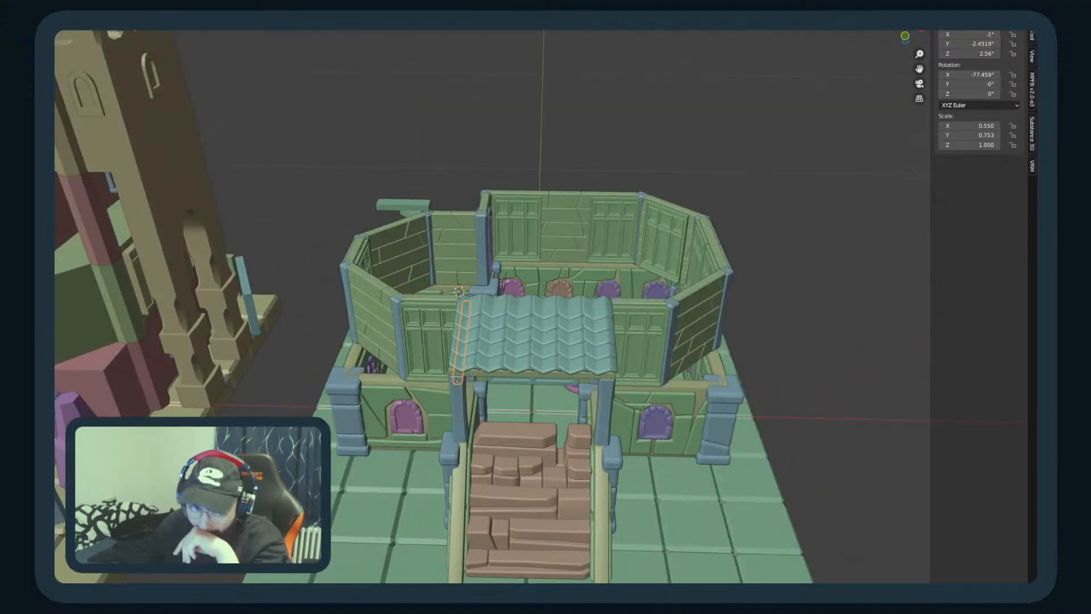
Step: Compare the detailed building with the blocked-out castle and check the canopy's join to the upper wall
middle_drag(388, 436, 419, 419)
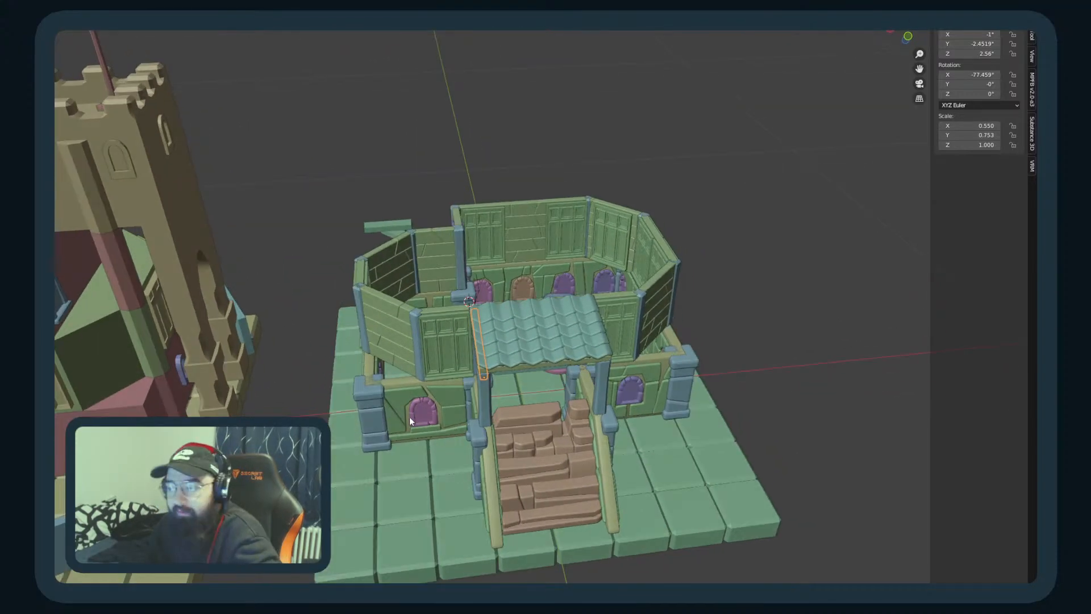
middle_drag(296, 348, 500, 310)
scroll(314, 357, down, 3)
scroll(310, 352, down, 2)
scroll(367, 346, up, 3)
scroll(594, 318, down, 4)
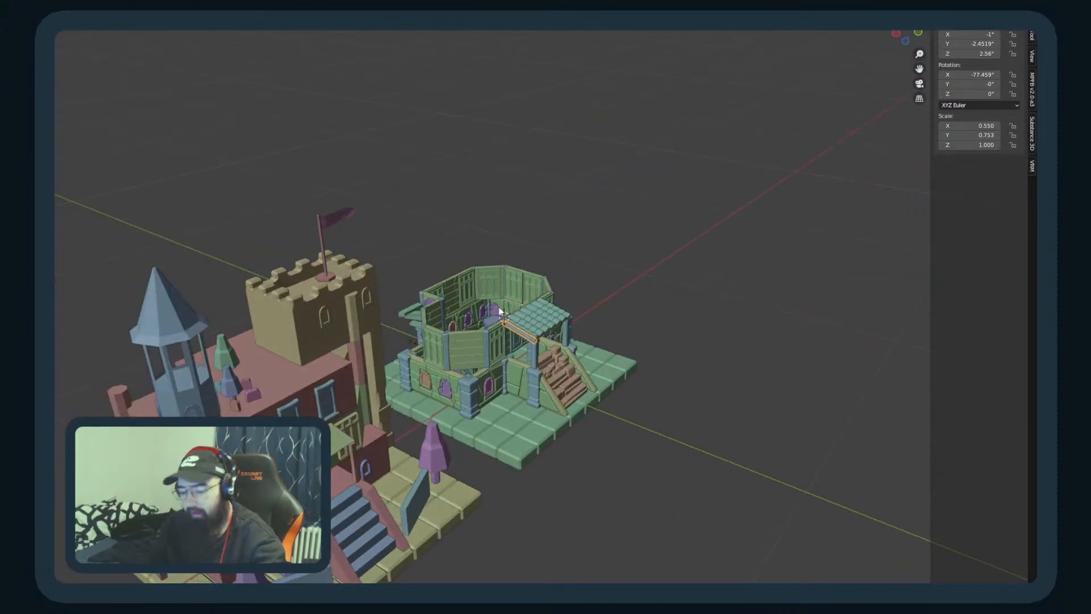
scroll(418, 295, up, 2)
middle_drag(418, 295, 411, 344)
scroll(392, 341, up, 4)
scroll(419, 340, down, 2)
scroll(421, 339, up, 2)
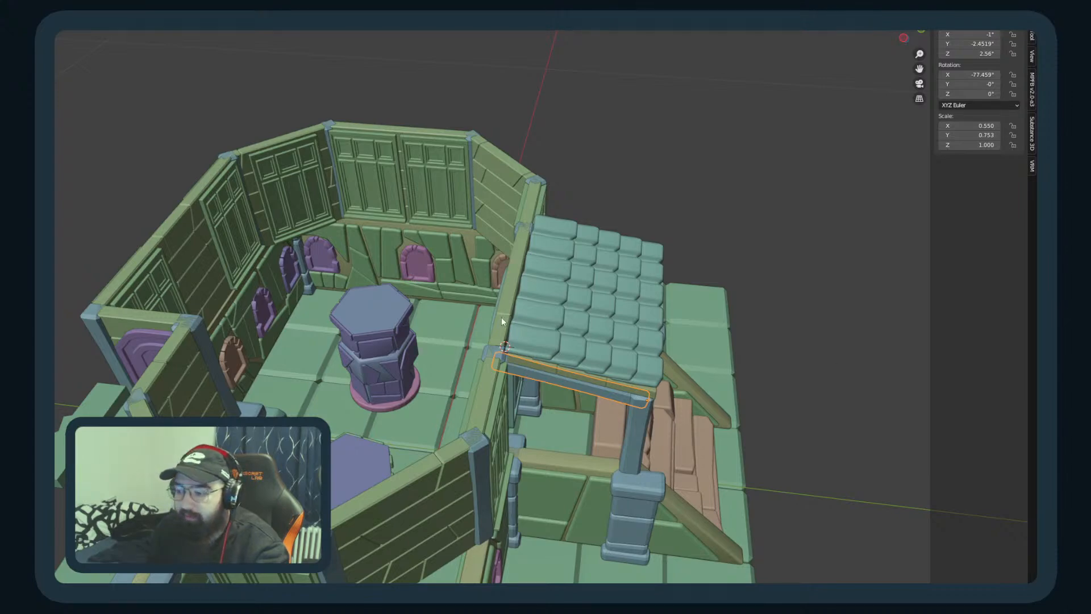
scroll(478, 392, down, 2)
middle_drag(483, 395, 316, 357)
scroll(384, 361, down, 5)
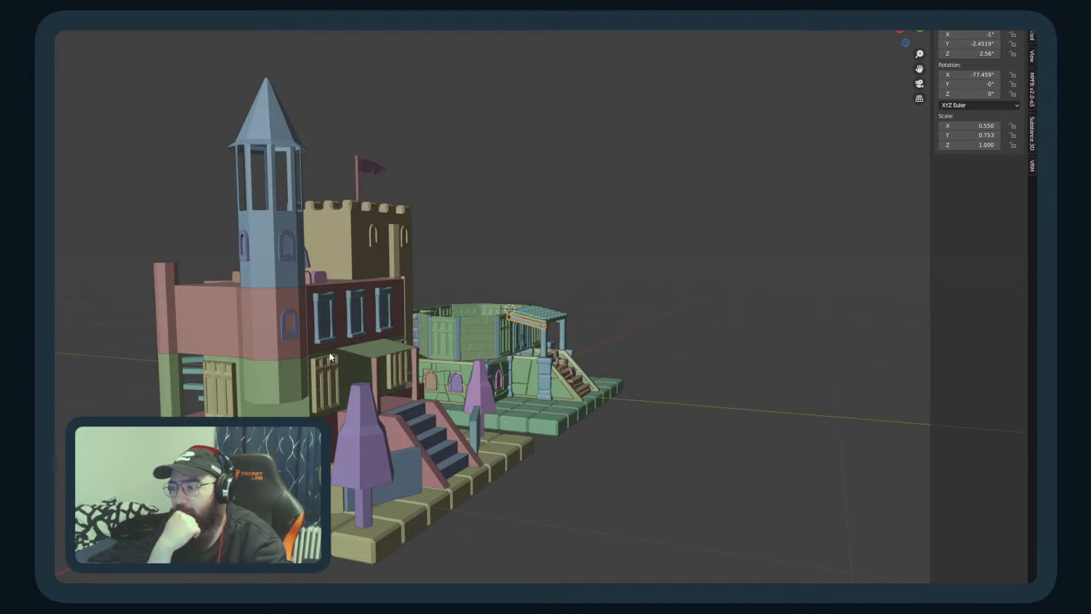
Step: Select the upper storey's walls and compare their layout with the blocked-out castle from above and from the front
middle_drag(226, 275, 437, 324)
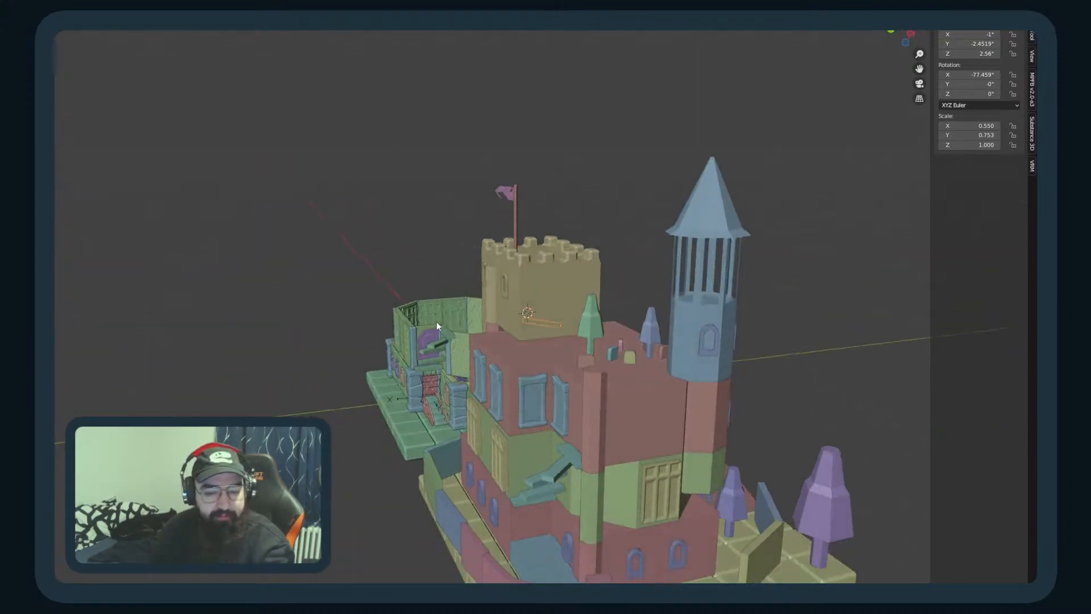
middle_drag(714, 413, 385, 489)
scroll(554, 366, up, 4)
click(559, 228)
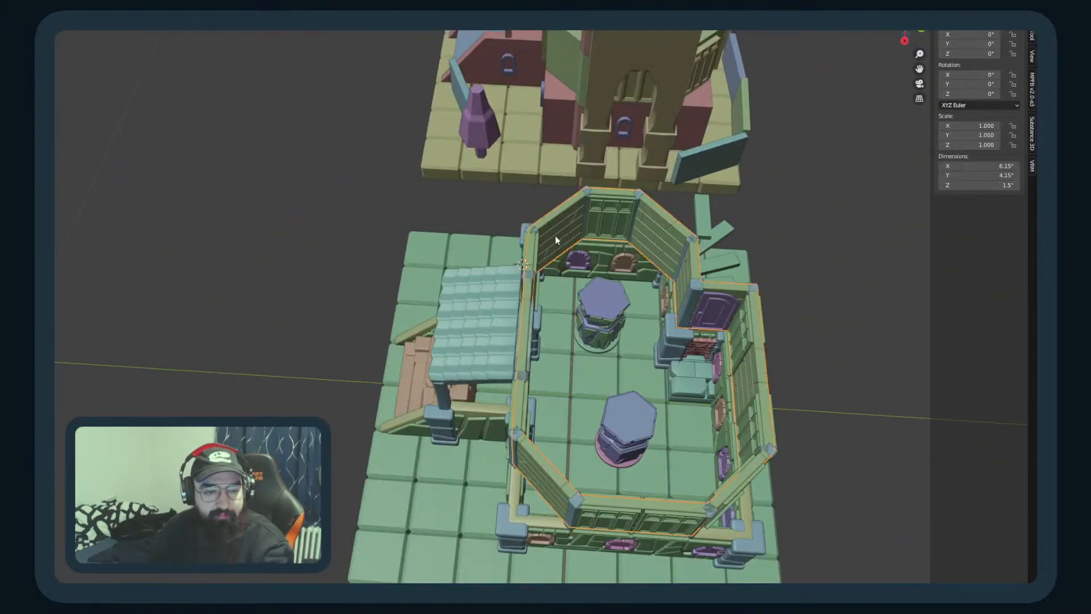
middle_drag(558, 227, 524, 246)
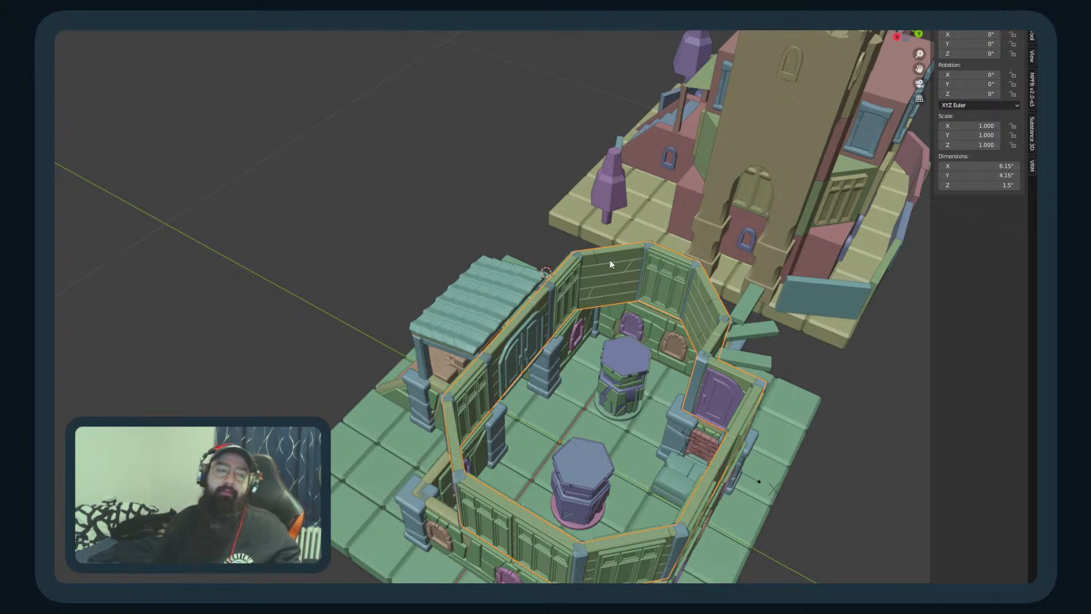
middle_drag(353, 394, 409, 393)
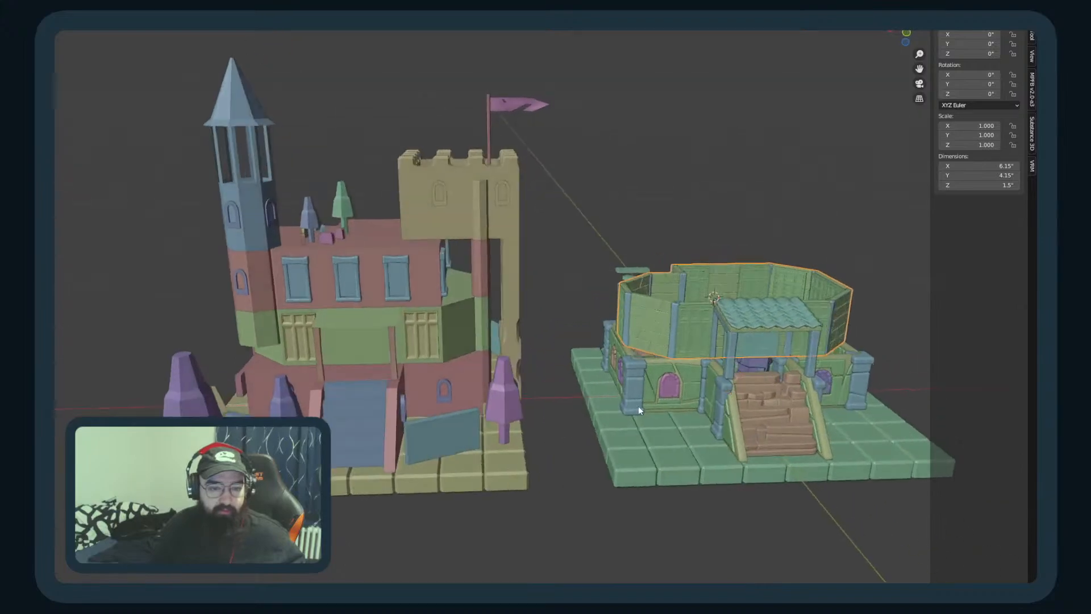
scroll(741, 393, up, 3)
scroll(670, 360, down, 5)
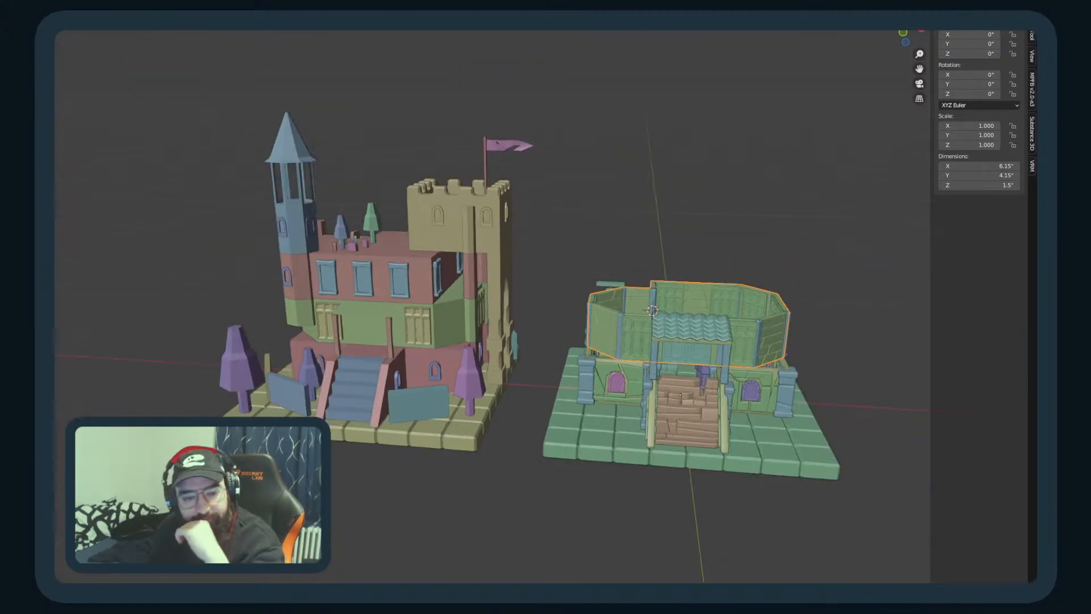
Step: Delete the floating stair steps beside the purple arched door and show the blocked-out top storey above the upper walls
middle_drag(519, 528, 348, 466)
scroll(293, 357, up, 3)
click(295, 356)
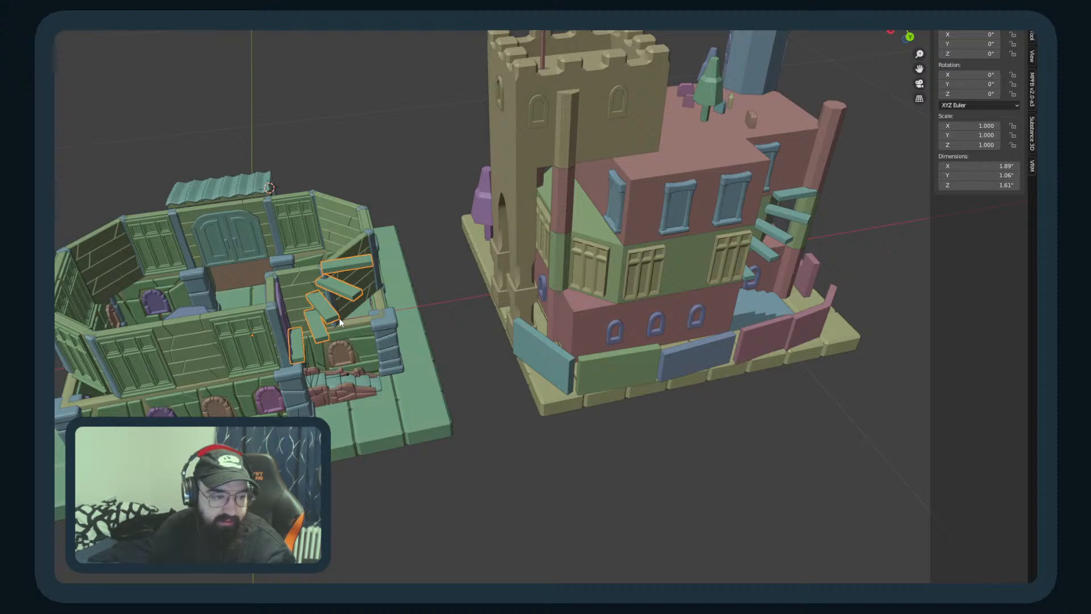
middle_drag(310, 189, 366, 217)
scroll(367, 217, up, 2)
middle_drag(314, 316, 294, 300)
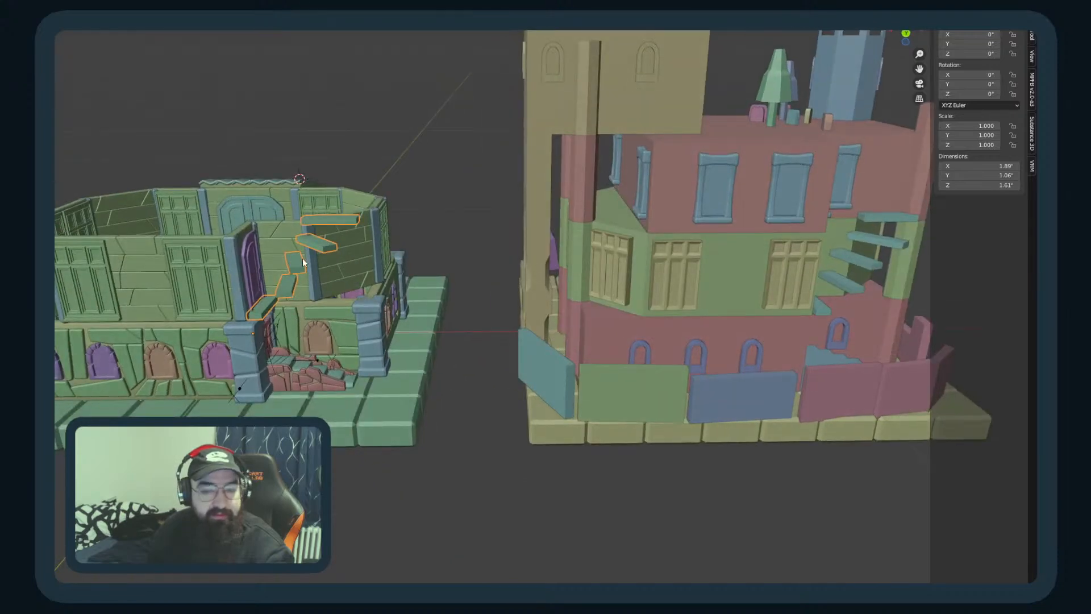
key(Delete)
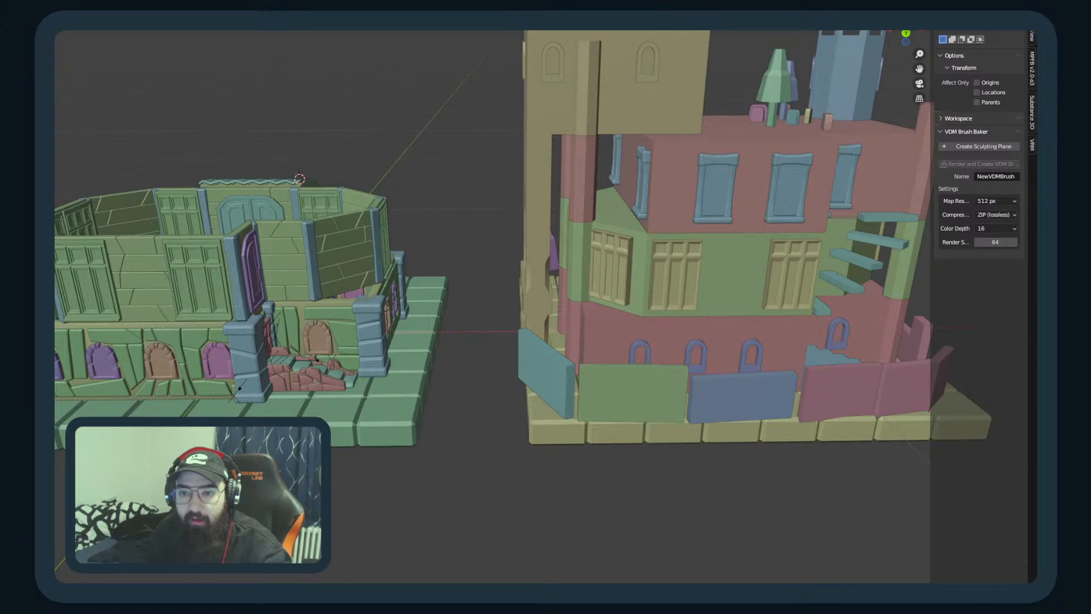
key(ctrl+z)
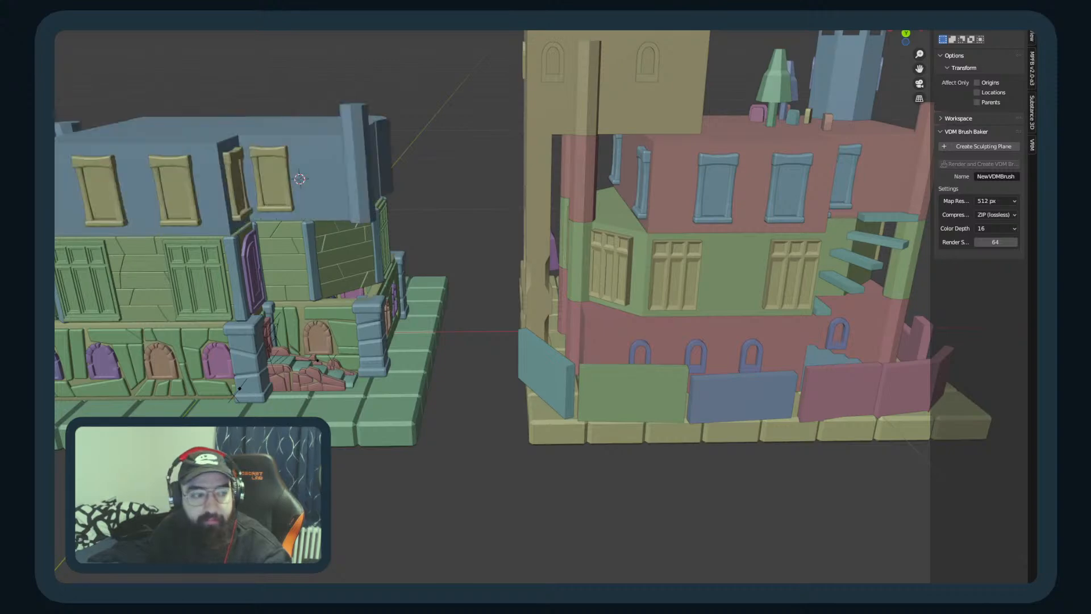
Step: Examine the rear corner under the top storey and compare it with the stepped corner of the blocked-out castle
middle_drag(513, 264, 390, 300)
scroll(473, 234, down, 2)
scroll(397, 295, up, 6)
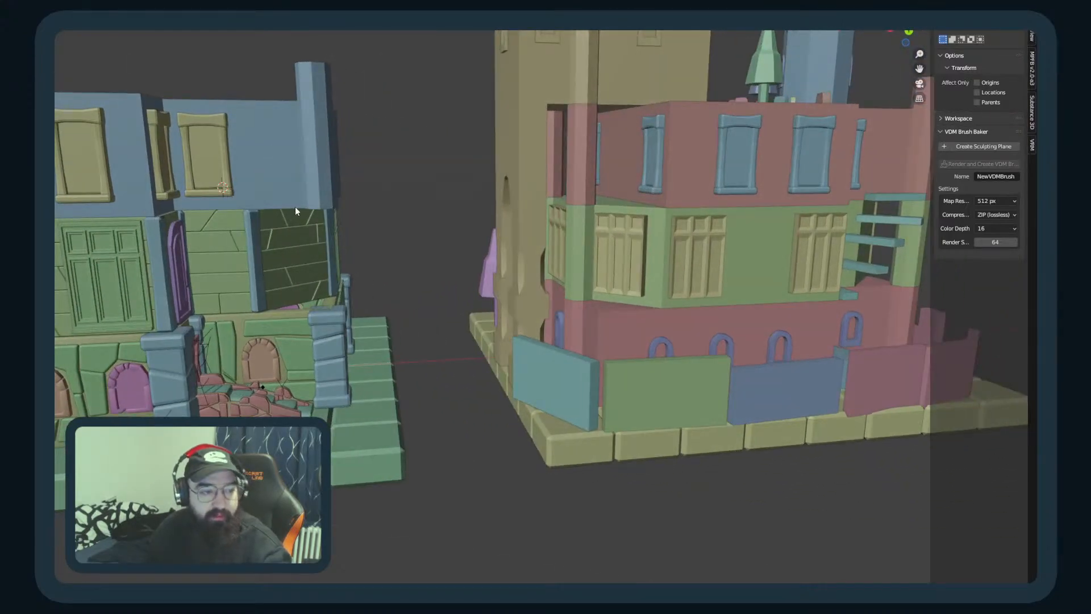
middle_drag(284, 214, 357, 324)
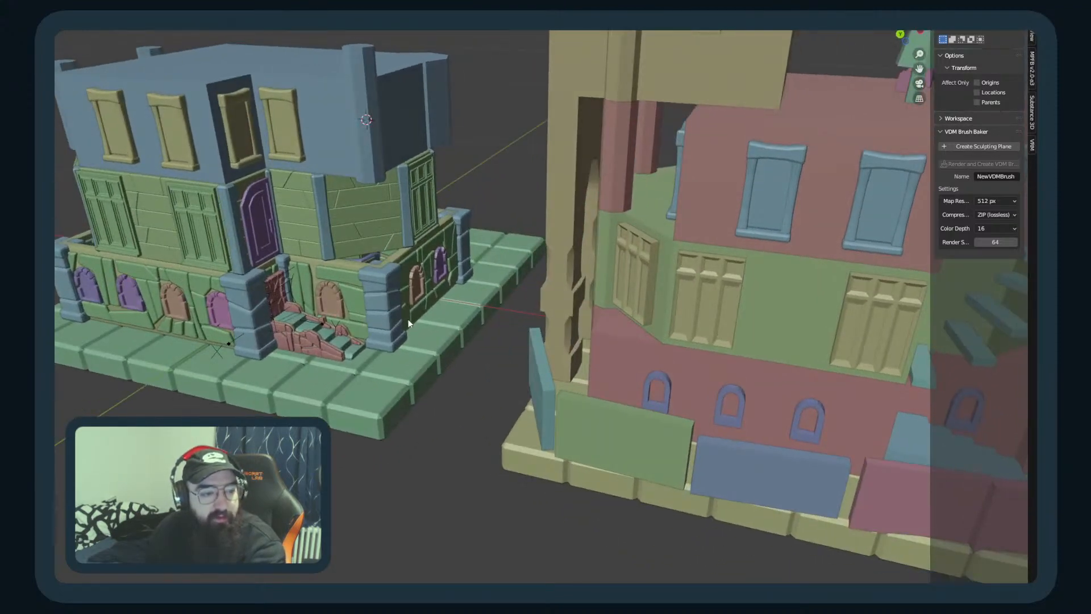
middle_drag(374, 308, 320, 312)
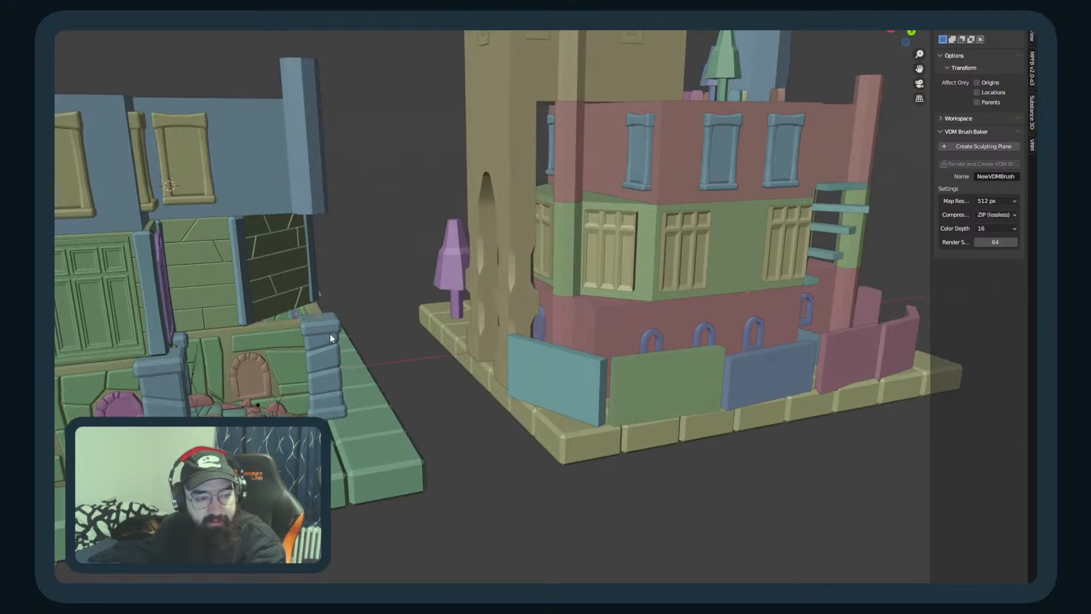
middle_drag(328, 370, 345, 347)
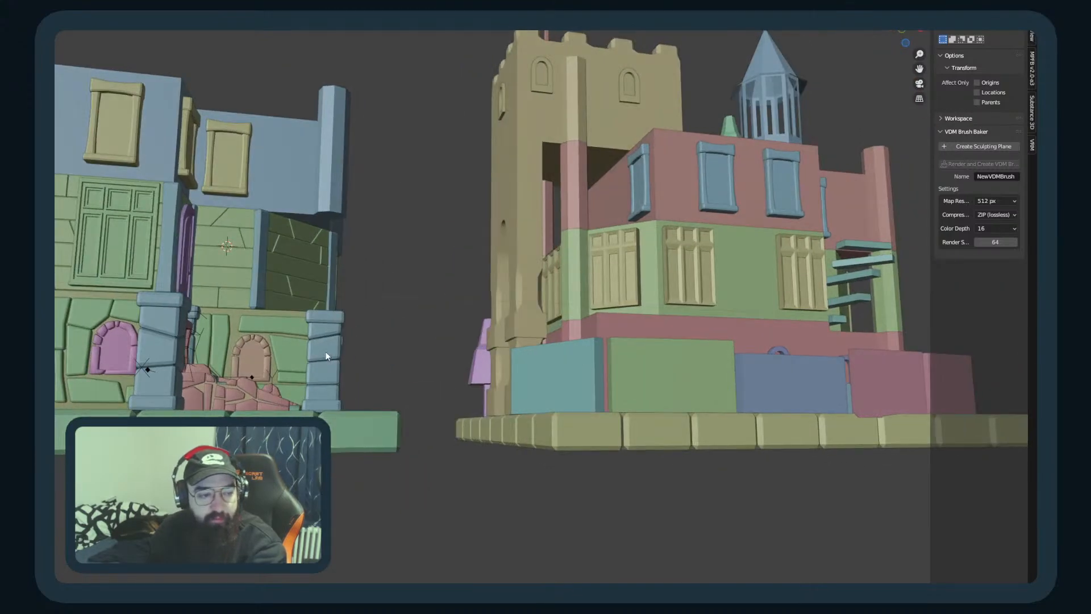
middle_drag(323, 258, 251, 376)
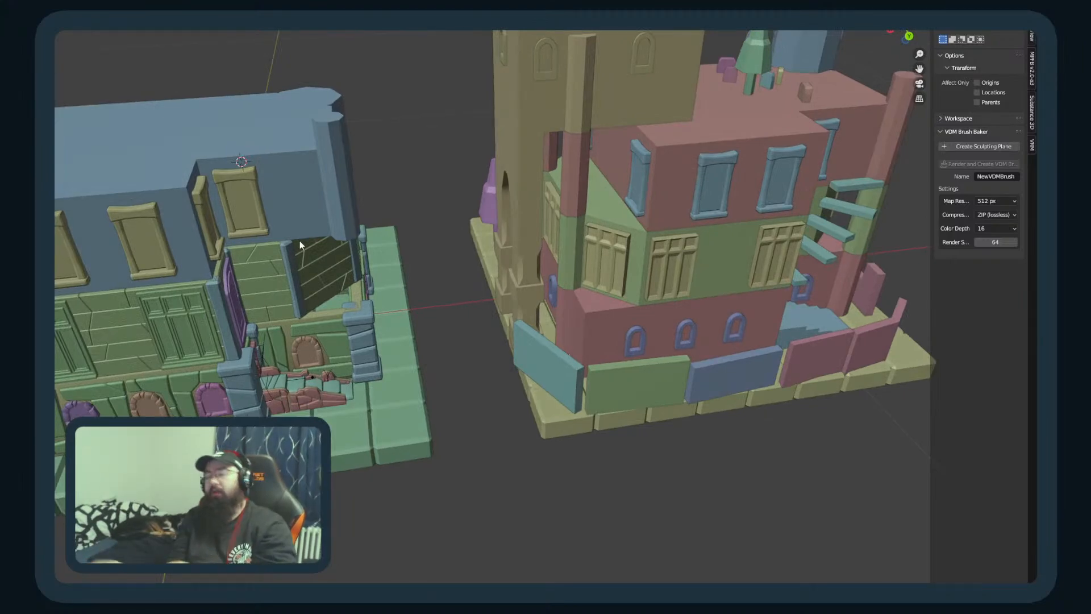
Step: Examine the rear corner around the stone stairs, the purple arched door and the slanted wall under the top storey
scroll(185, 312, up, 3)
middle_drag(185, 313, 452, 337)
key(shift+a)
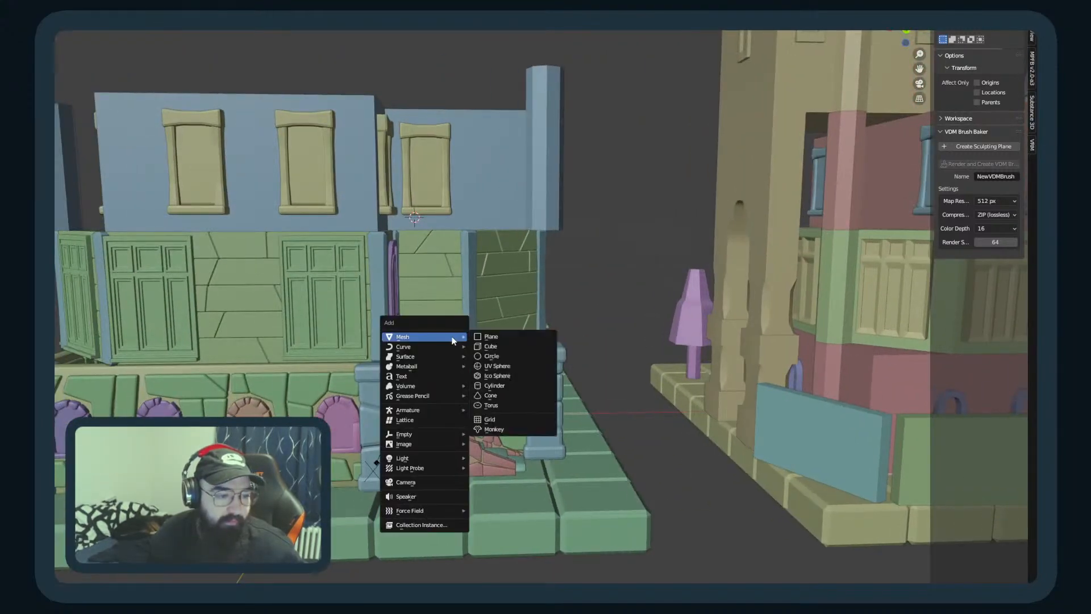
key(Escape)
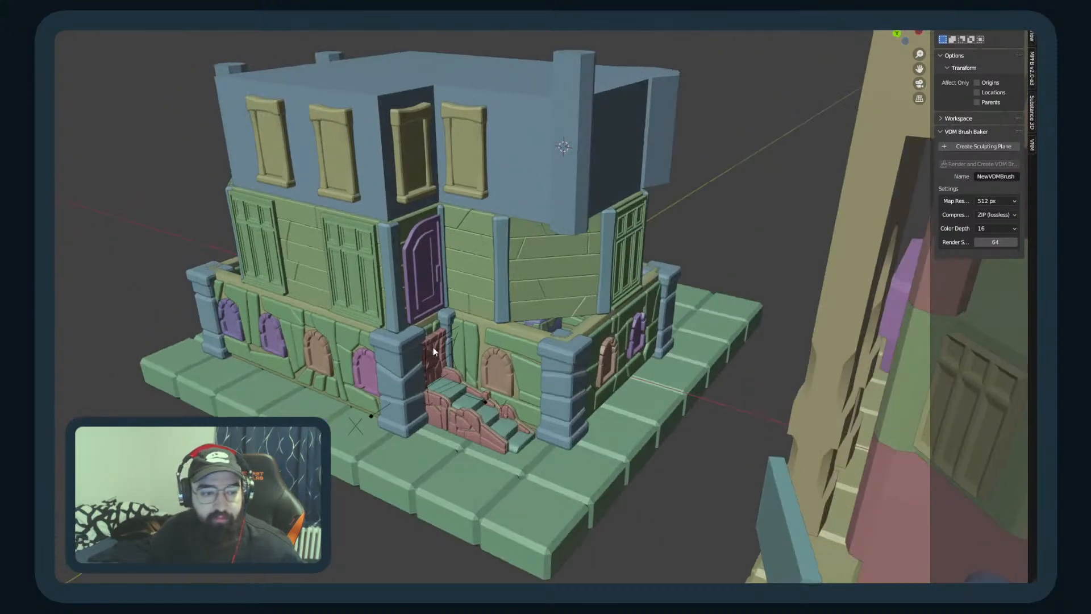
middle_drag(434, 351, 482, 350)
scroll(447, 316, down, 1)
scroll(447, 315, up, 3)
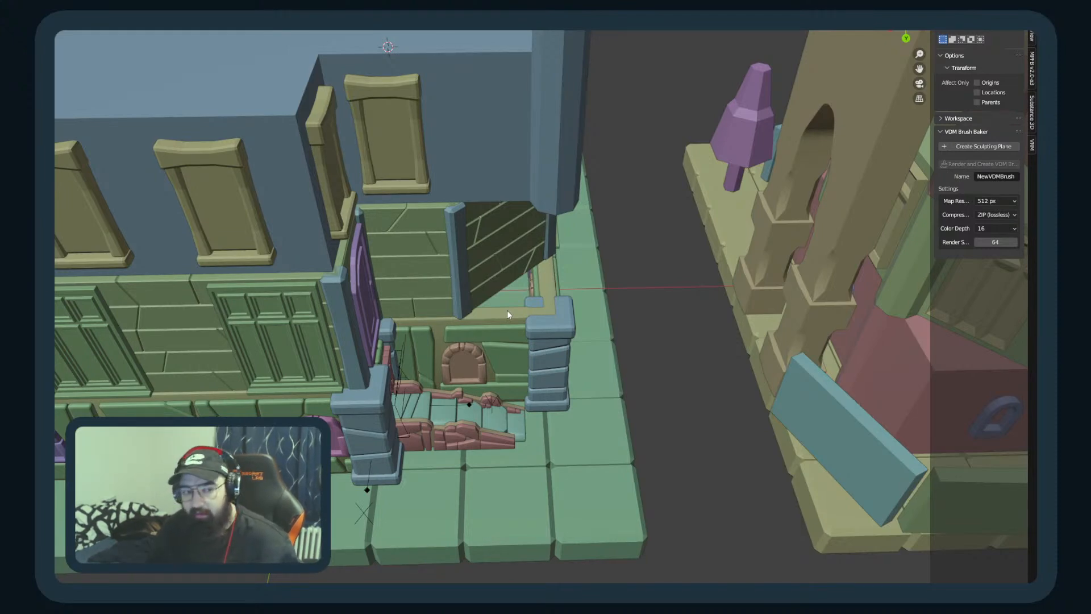
scroll(507, 309, down, 2)
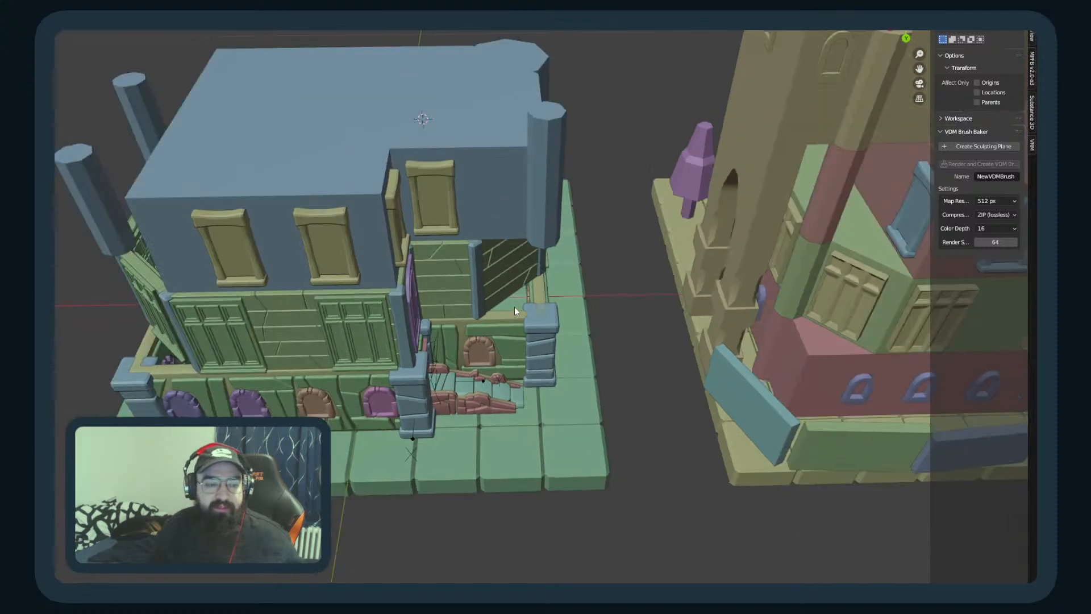
middle_drag(514, 306, 510, 292)
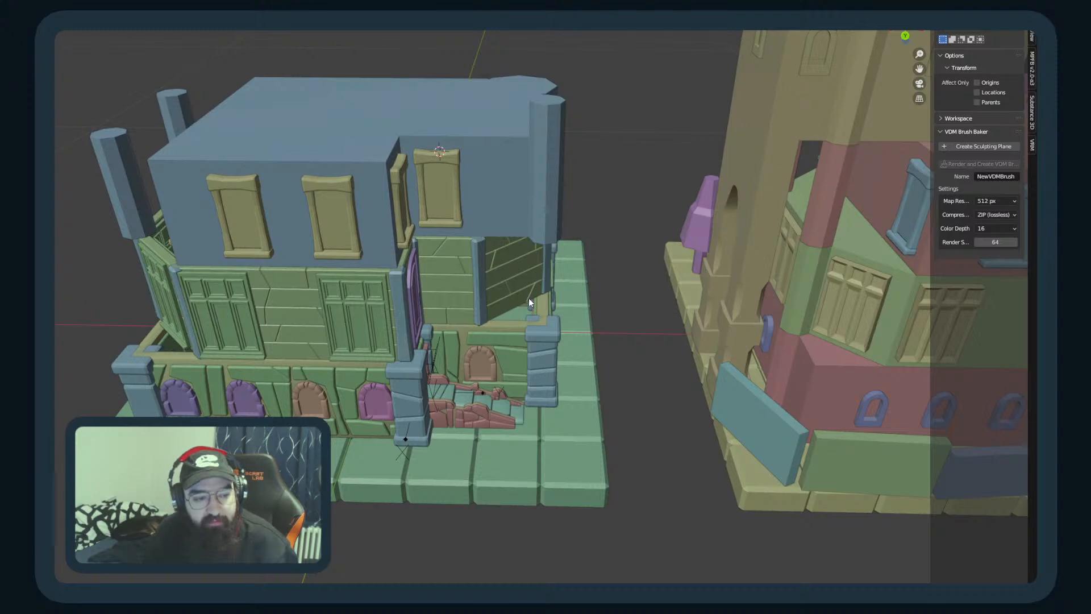
scroll(418, 357, up, 4)
mouse_move(418, 358)
middle_down()
mouse_move(374, 332)
mouse_move(408, 343)
middle_up()
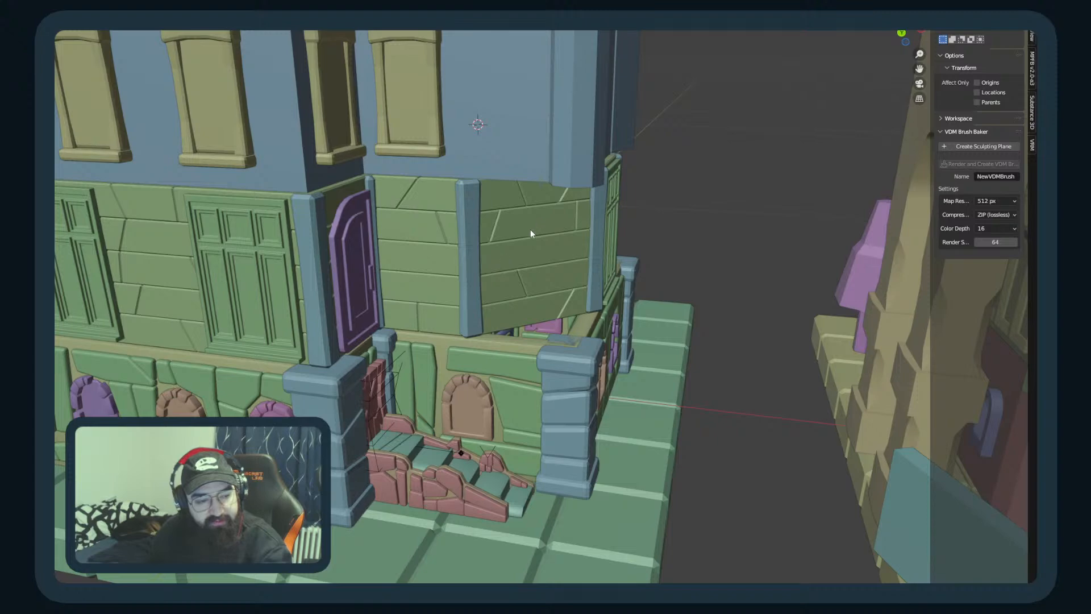
middle_drag(449, 337, 442, 371)
Step: Inspect the stair corner's layout from above in solid and wireframe display, and check the space below the top storey from several angles
key(KP_7)
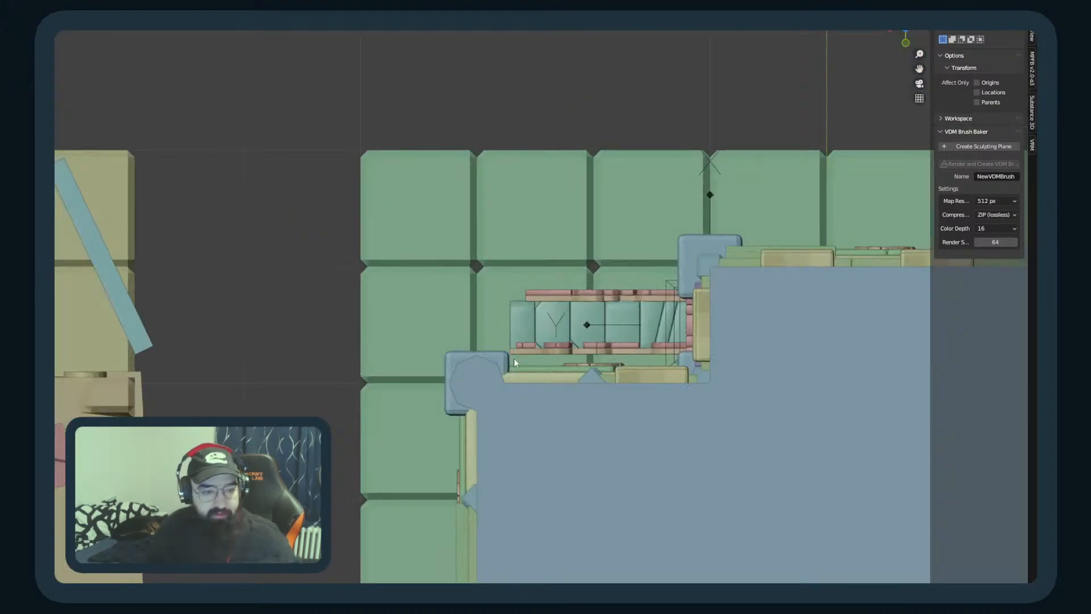
key(shift+z)
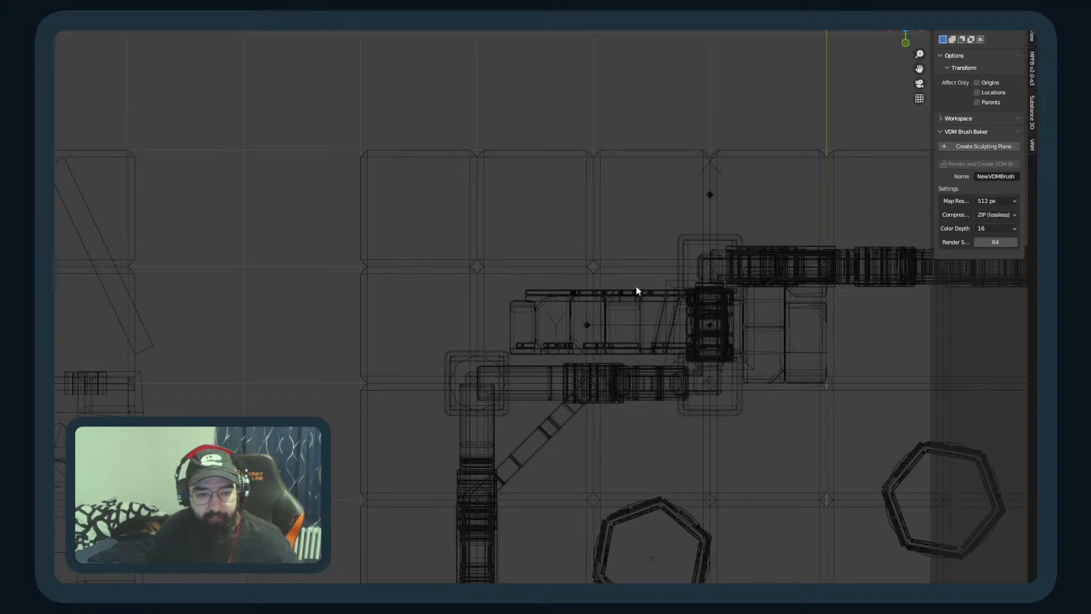
key(shift+z)
middle_drag(591, 369, 724, 306)
mouse_move(520, 308)
middle_down()
mouse_move(594, 287)
mouse_move(463, 303)
middle_up()
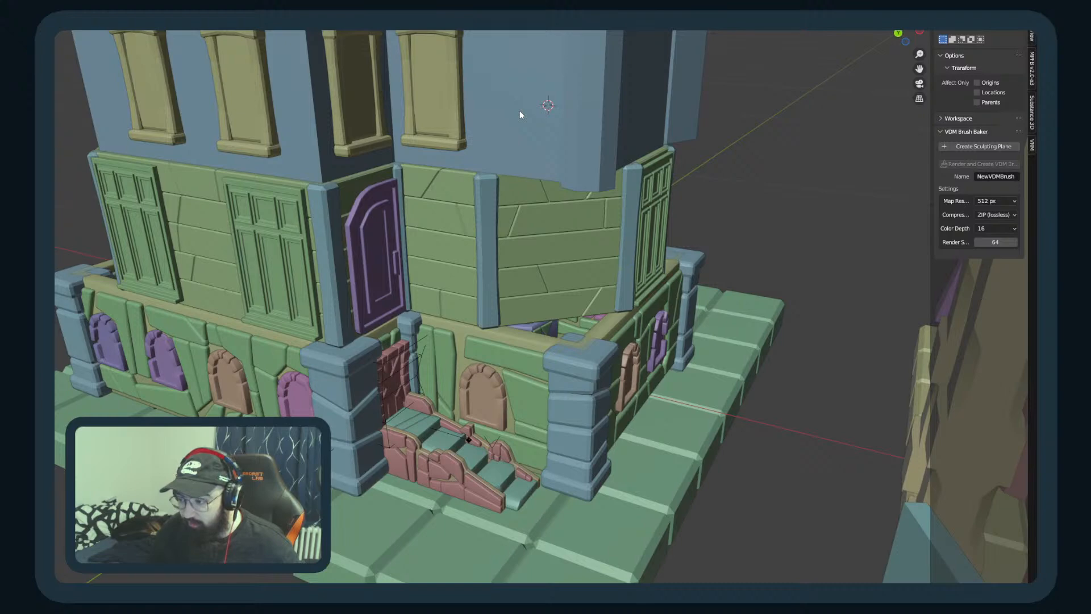
middle_drag(520, 110, 548, 234)
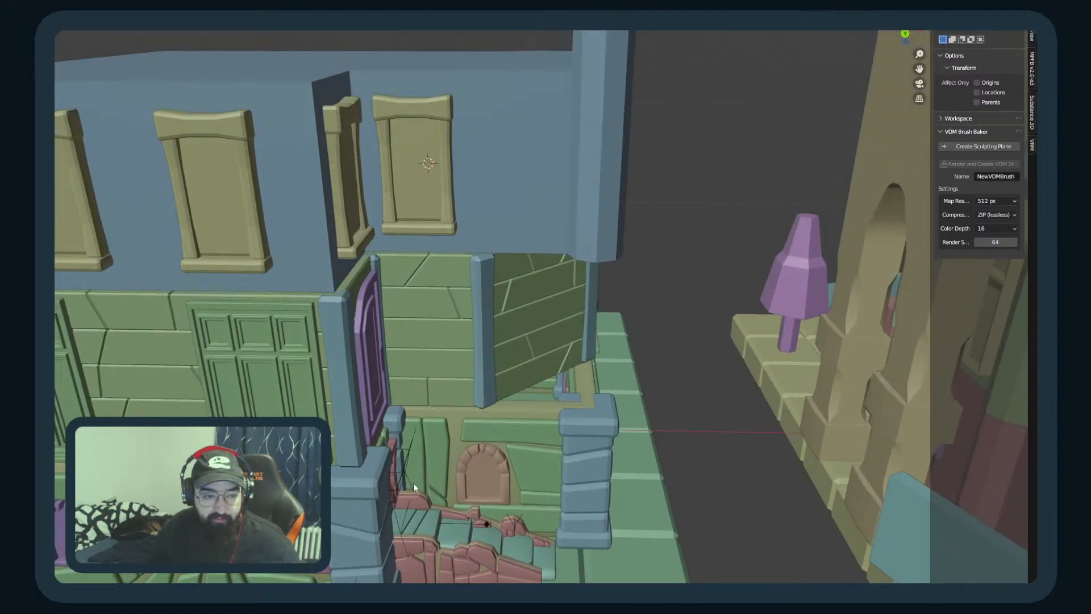
scroll(544, 244, down, 6)
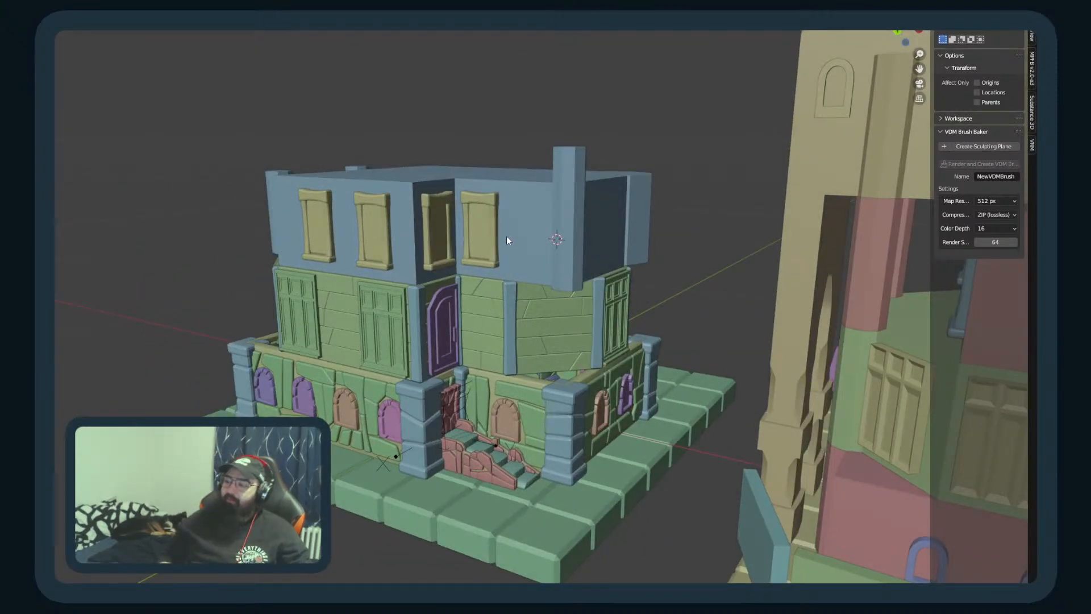
middle_drag(527, 271, 441, 394)
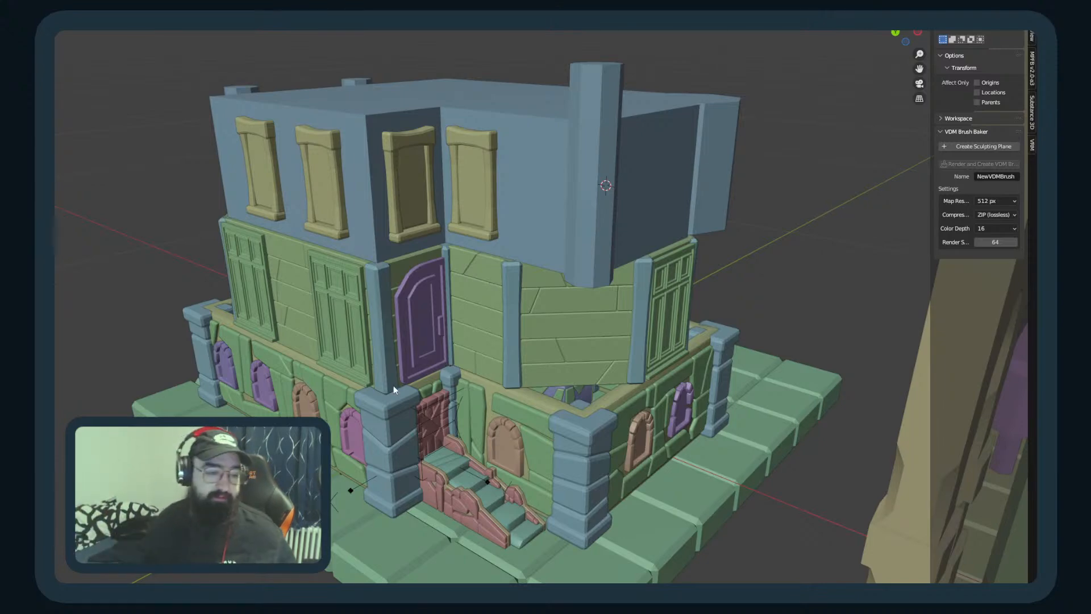
middle_drag(487, 339, 531, 316)
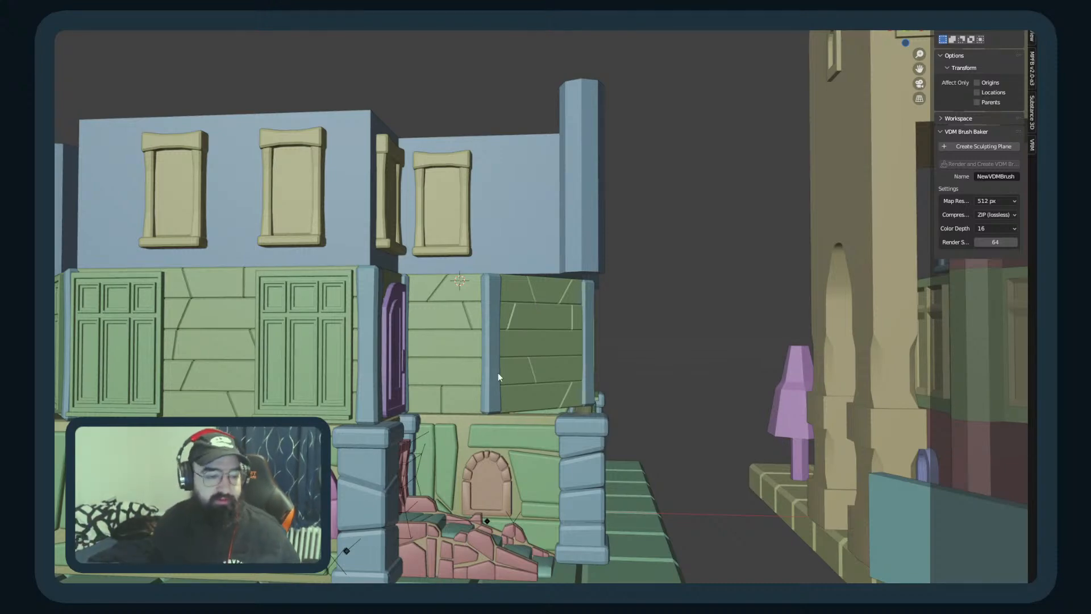
key(shift+a)
mouse_move(450, 364)
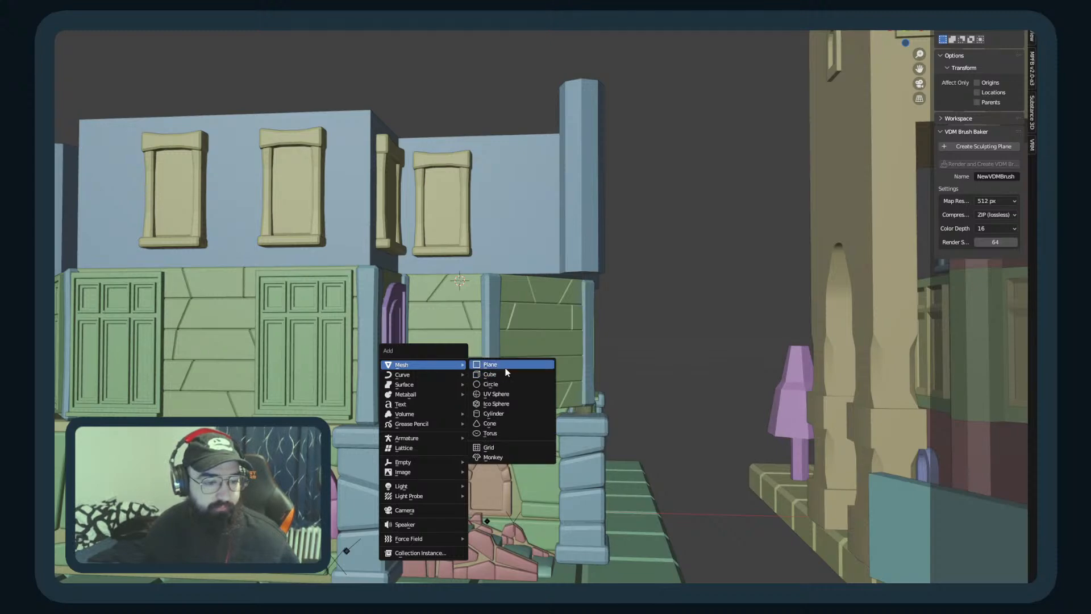
click(506, 366)
scroll(511, 359, down, 8)
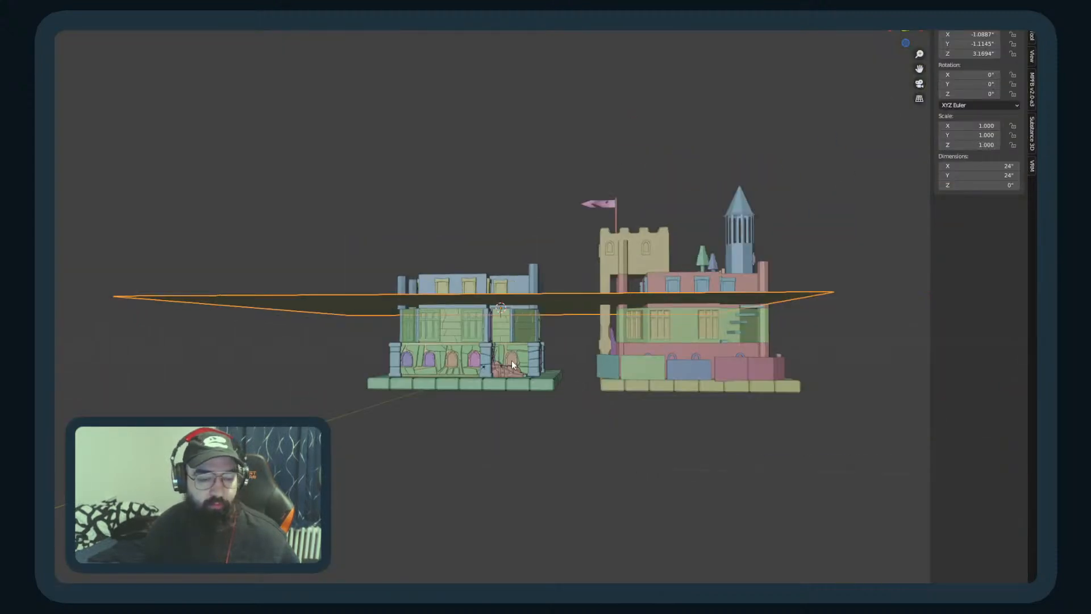
key(Delete)
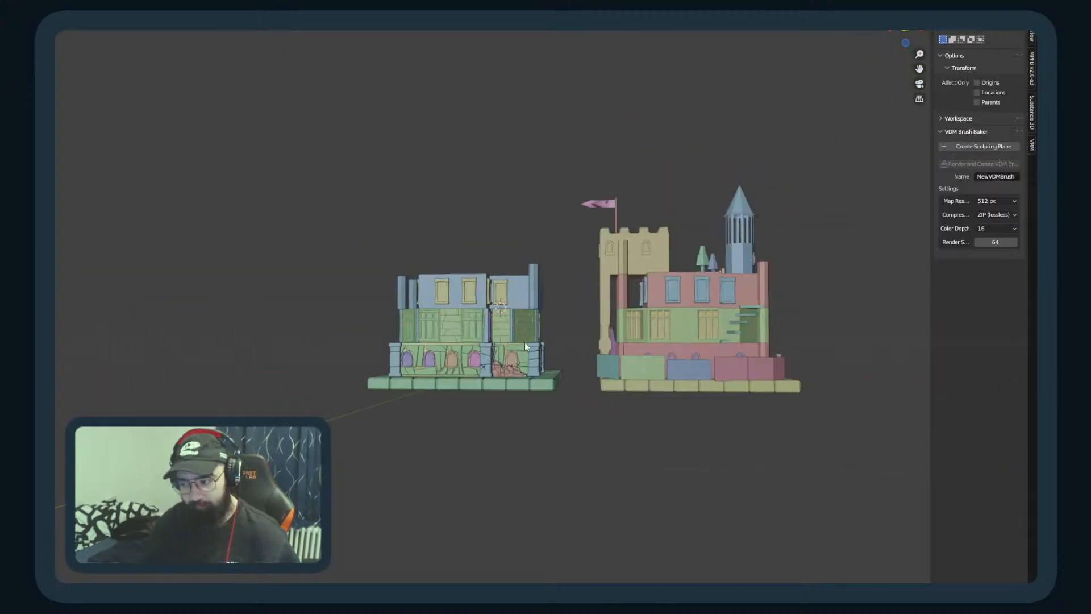
Step: Add a cube at the 3D cursor and set its X, Y and Z dimensions to 1 inch
key(shift+a)
mouse_move(540, 342)
click(577, 353)
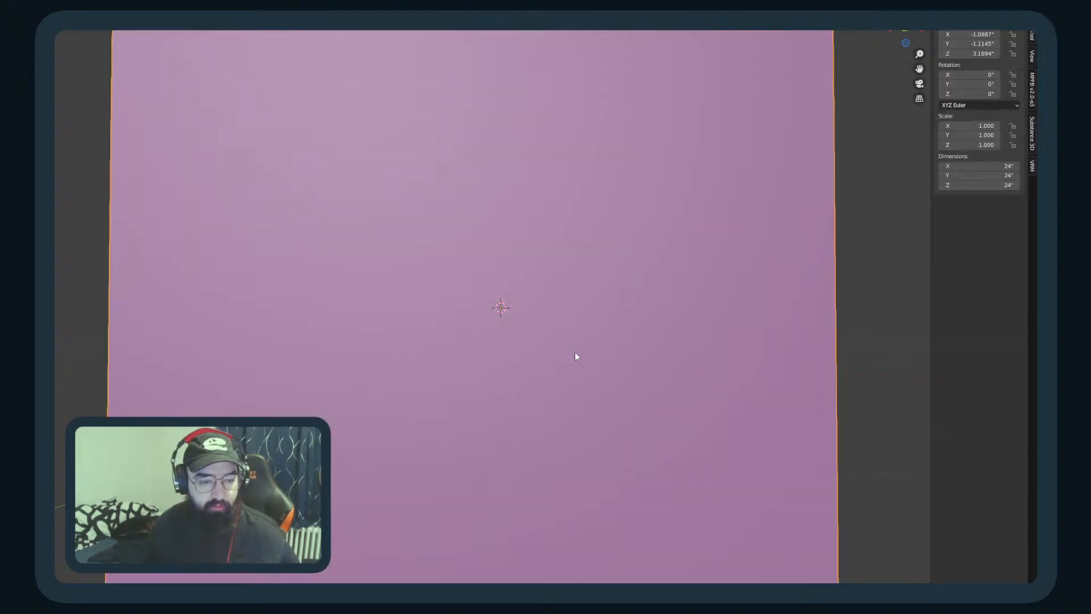
scroll(578, 354, down, 4)
mouse_move(966, 167)
mouse_down()
mouse_move(935, 167)
mouse_move(966, 185)
mouse_up()
text(1)
key(Return)
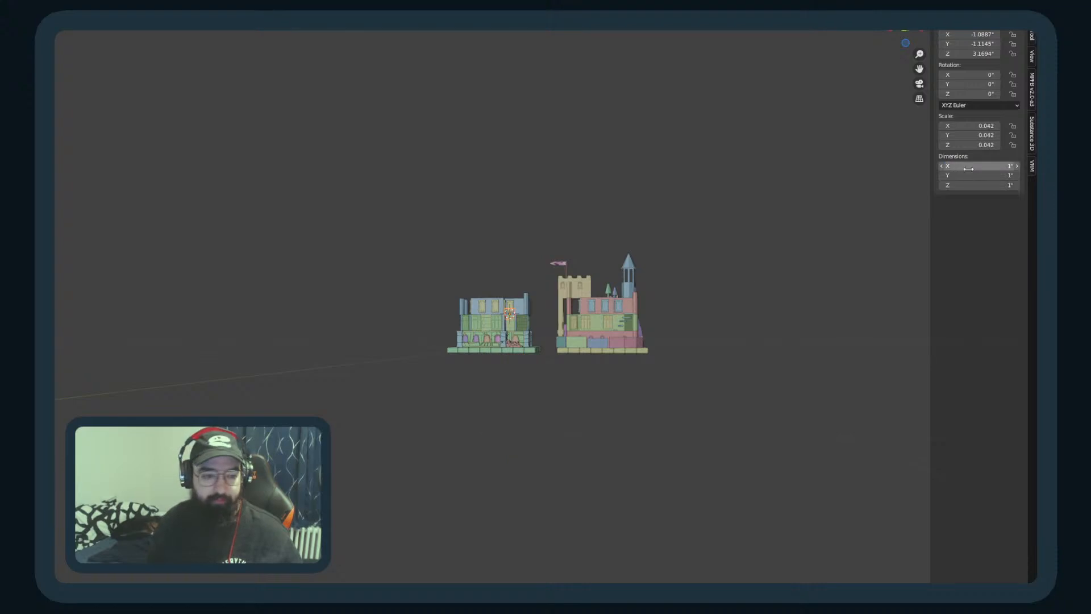
Step: Apply all transforms to the selected 1-inch cube so its location zeroes and its scale becomes 1
middle_drag(560, 375, 557, 430)
key(ctrl+a)
click(552, 328)
middle_drag(551, 329, 543, 337)
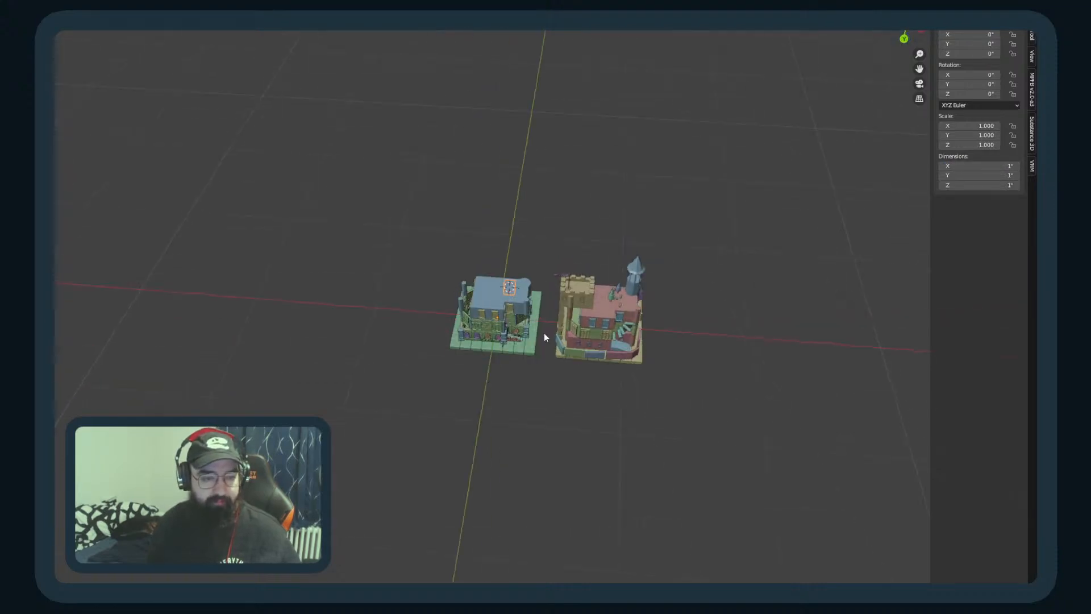
Step: Snap the 3D cursor to the world origin
key(KP_7)
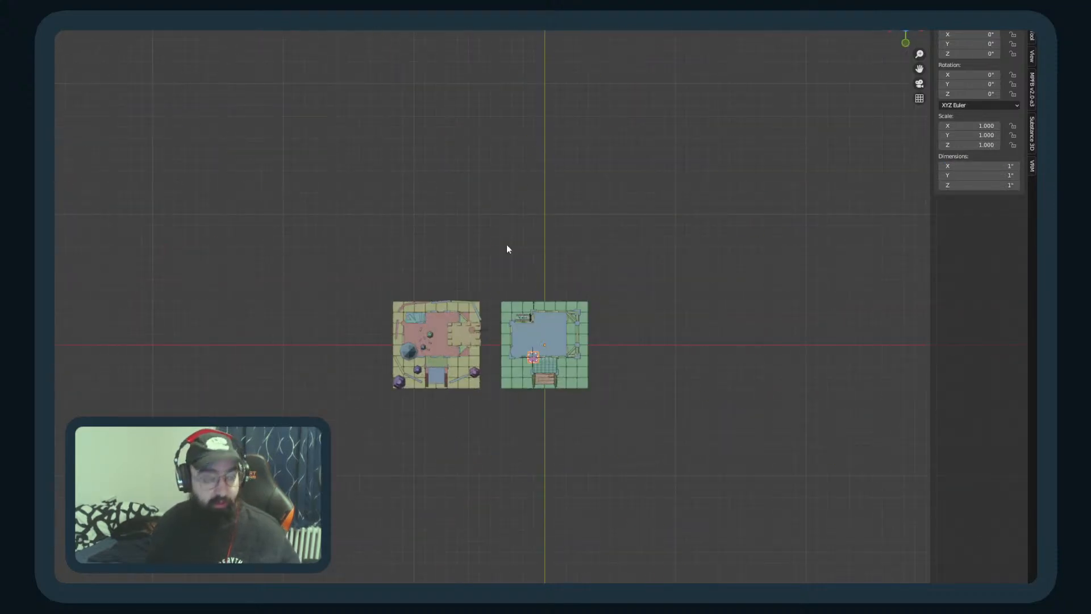
scroll(577, 376, up, 8)
key(shift+s)
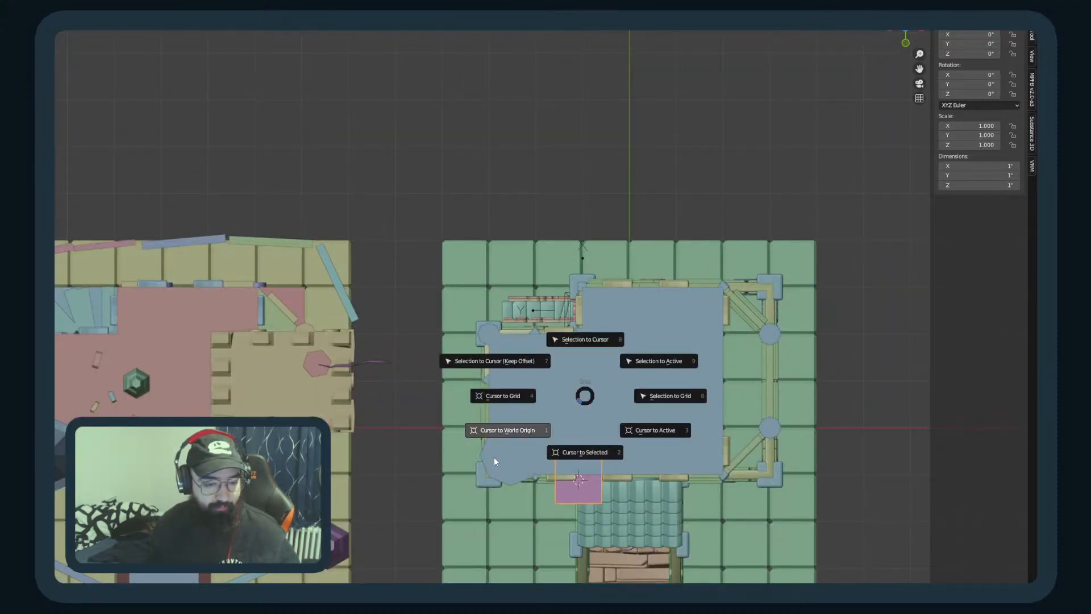
click(522, 436)
middle_drag(523, 435, 539, 373)
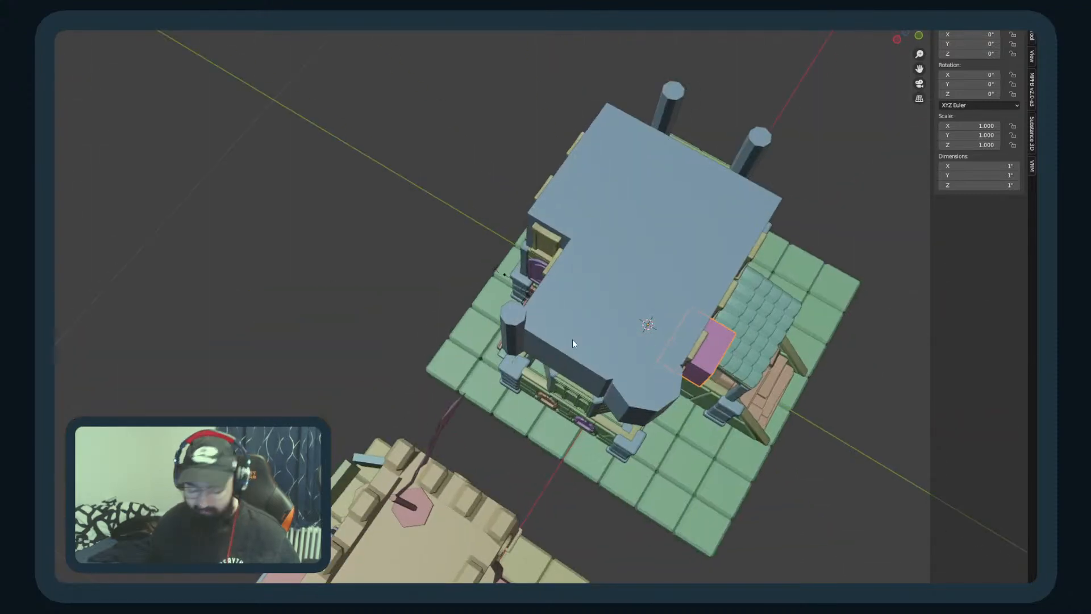
key(KP_7)
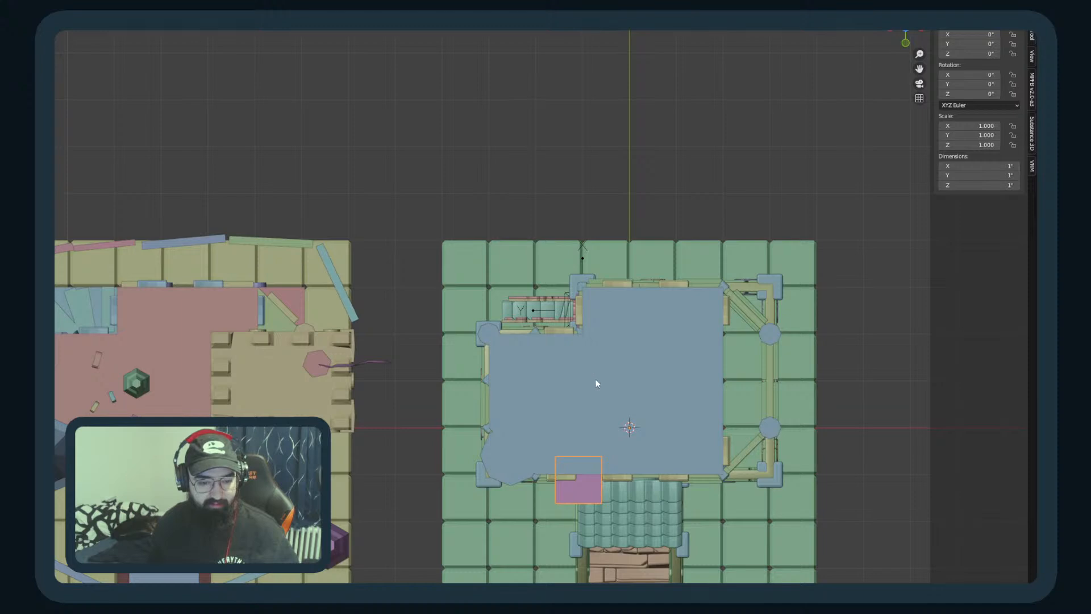
Step: Try to snap the cube to the 3D cursor with Selection to Cursor
key(Tab)
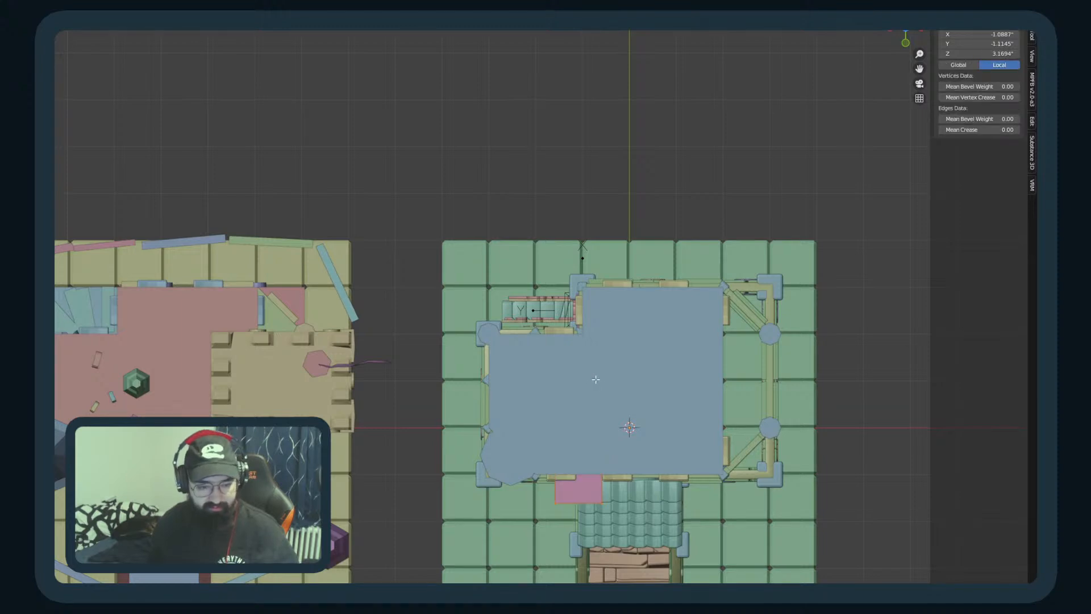
key(Tab)
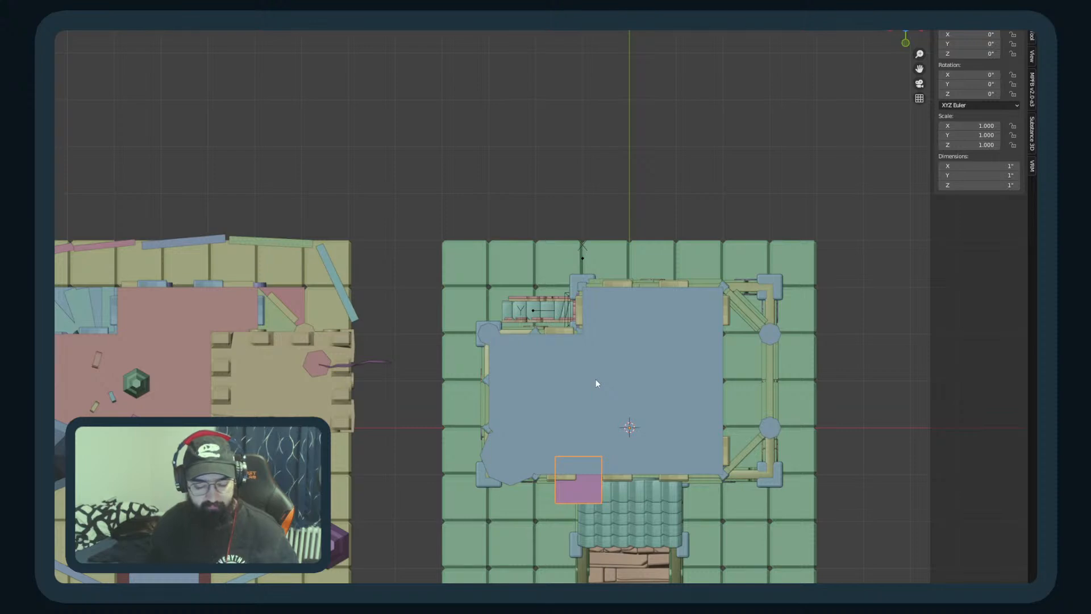
key(F3)
text(to curso)
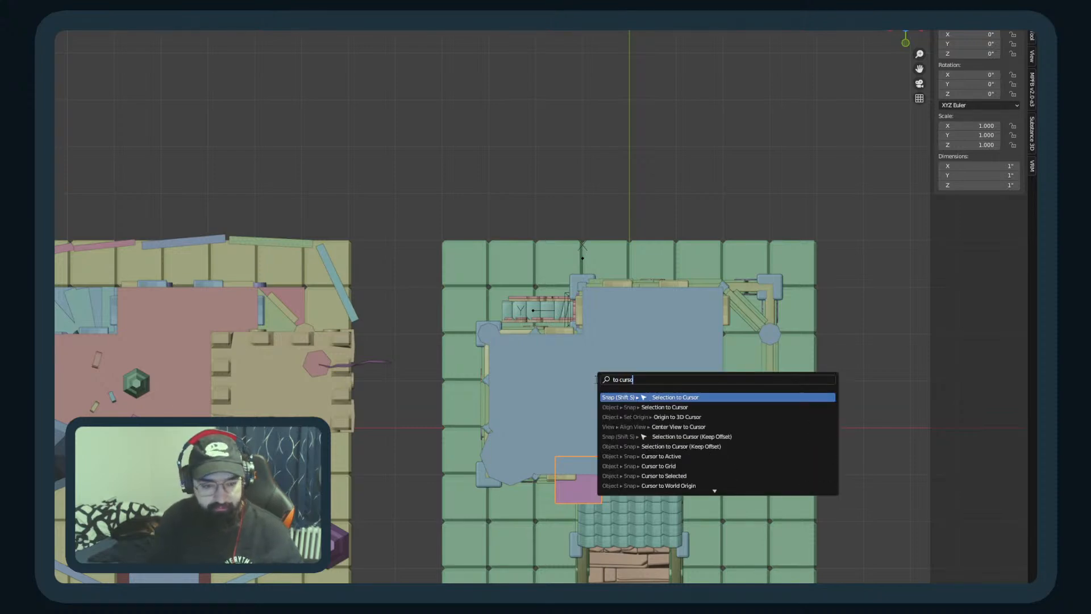
key(Return)
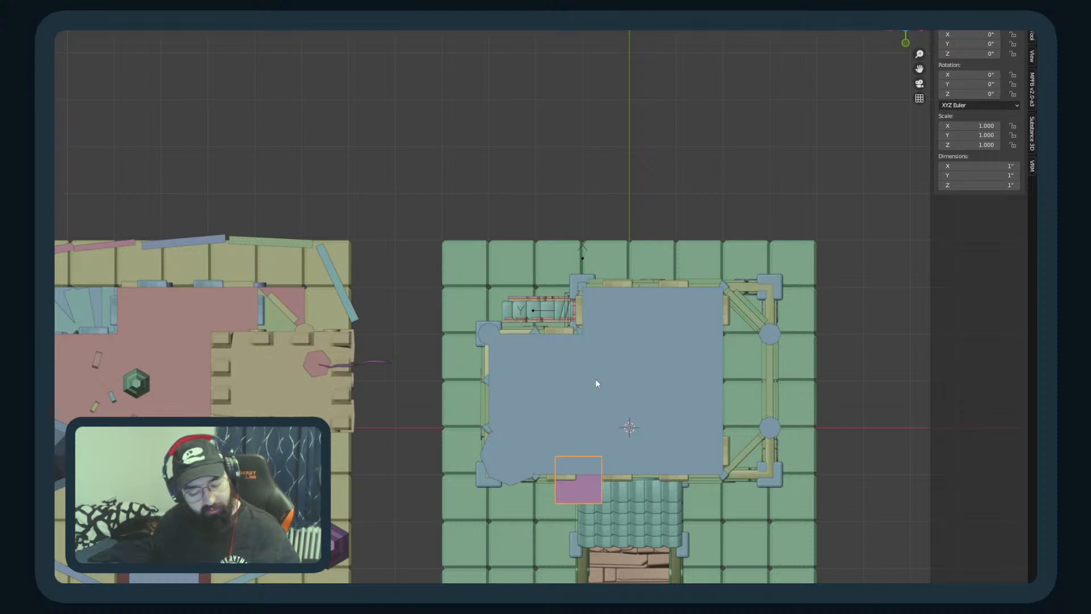
key(F3)
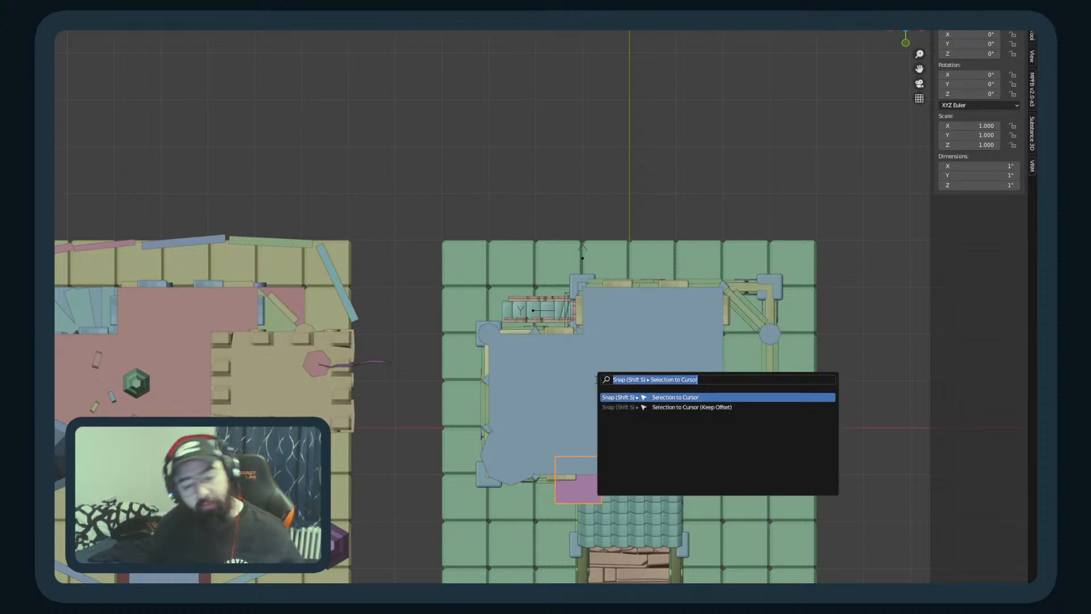
key(Return)
middle_drag(636, 465, 614, 461)
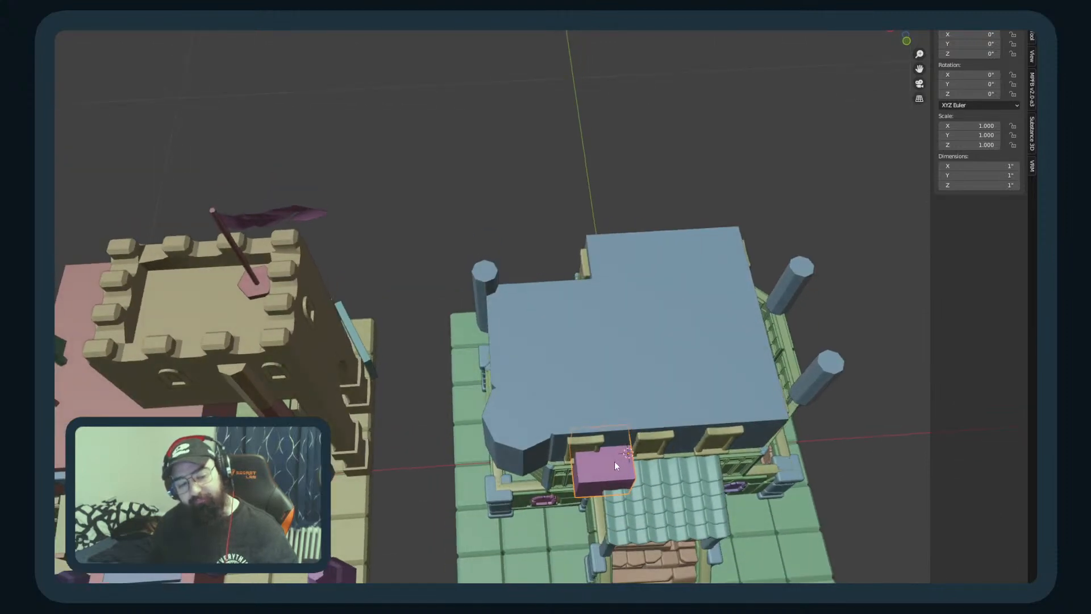
Step: Set the cube's origin to its Center of Mass (Surface)
key(F3)
text(set on)
key(Down)
key(Down)
key(Down)
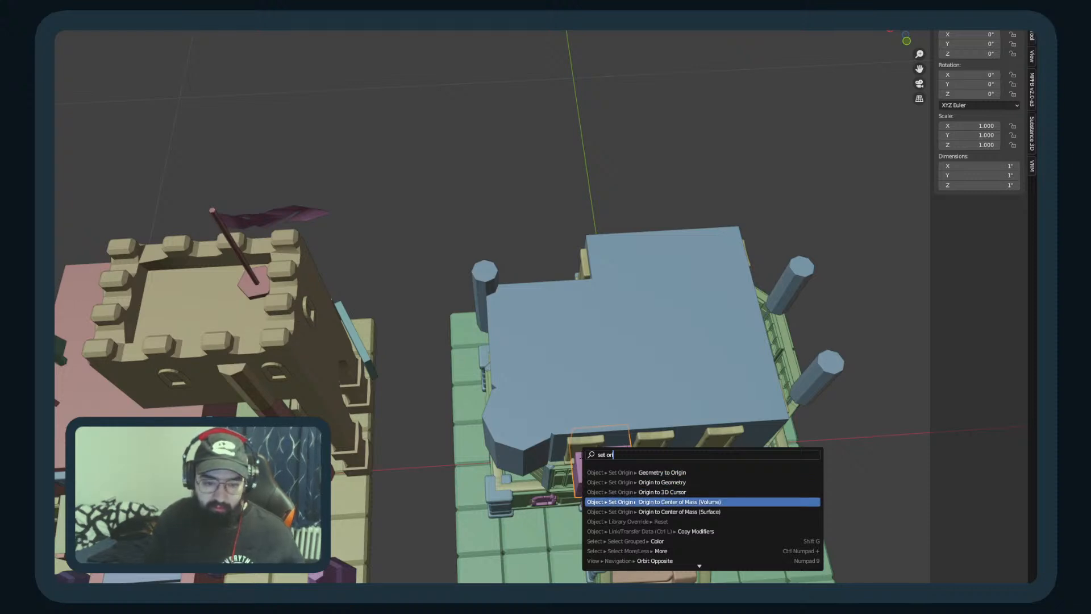
key(Down)
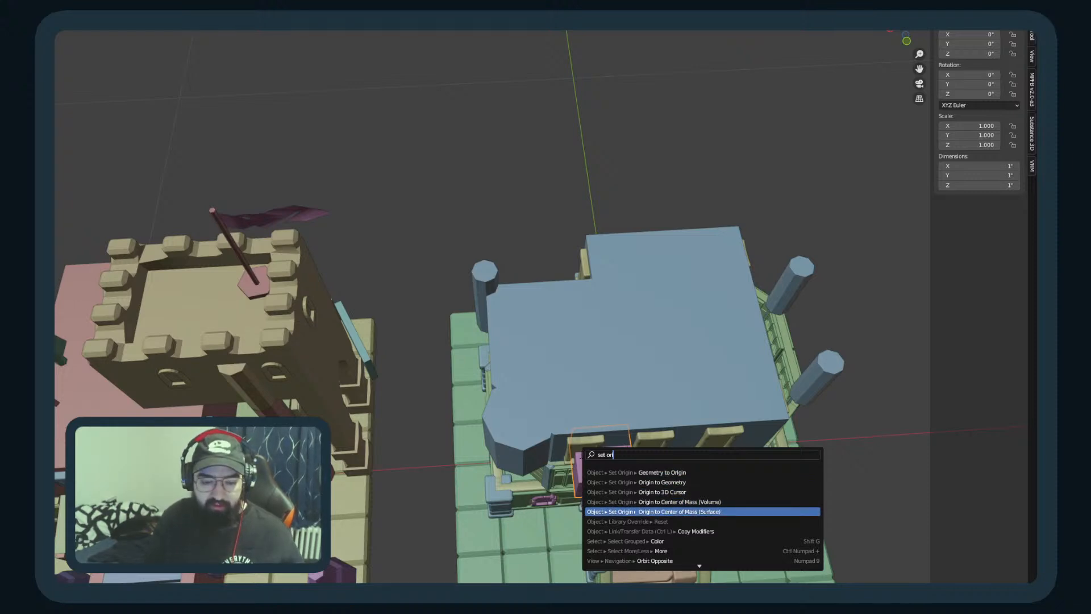
key(Return)
key(KP_7)
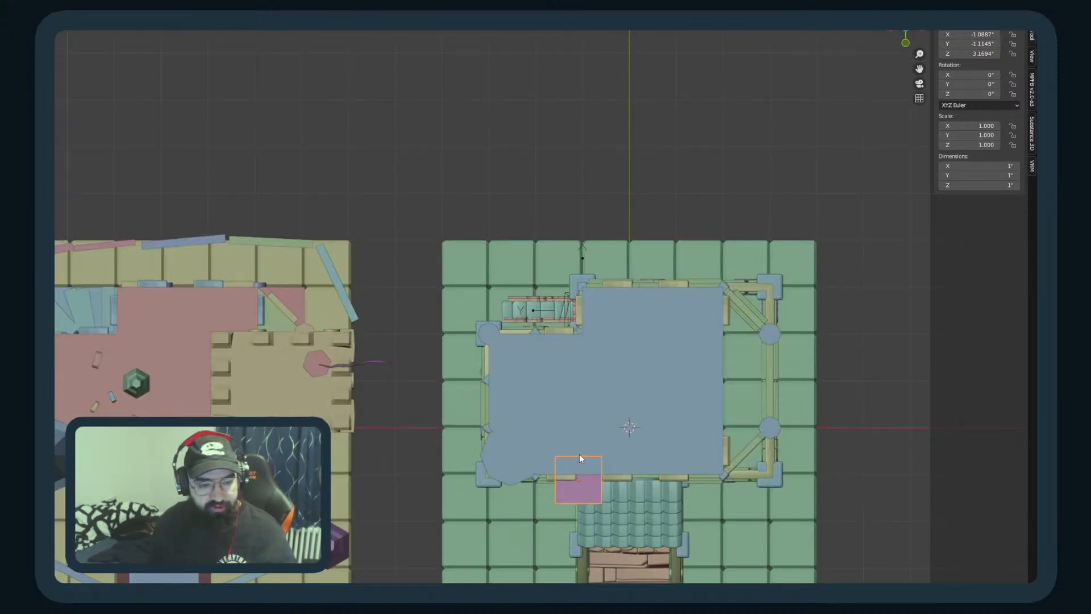
Step: Move the cube 3 inches along Y to the building's side-stair corner and try repositioning it freely from an axis-aligned side view
drag(578, 455, 562, 291)
middle_drag(562, 291, 431, 308)
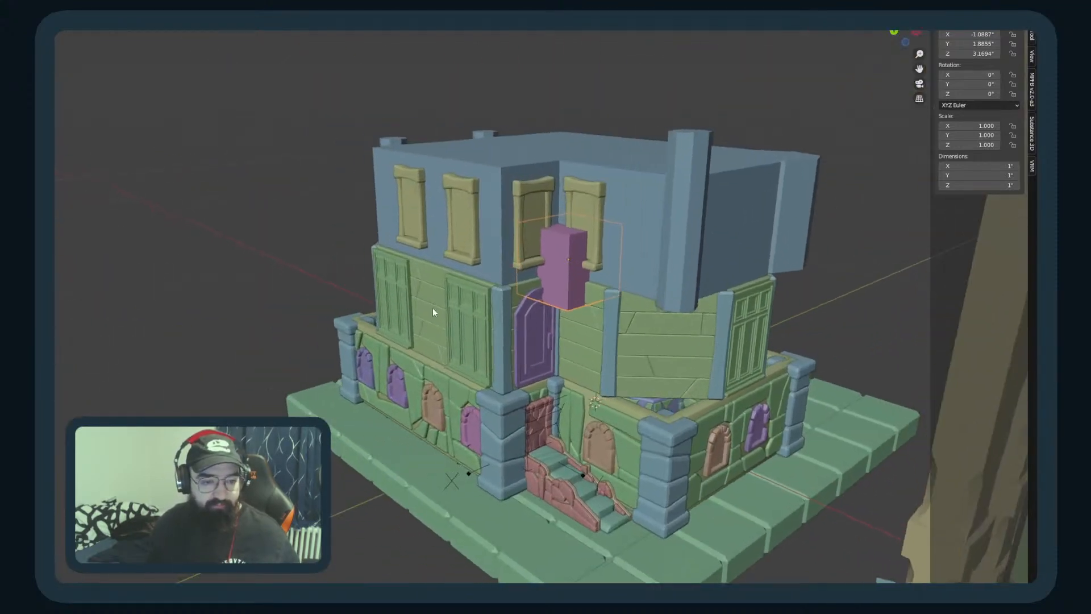
key(KP_1)
key(KP_3)
key(ctrl+KP_3)
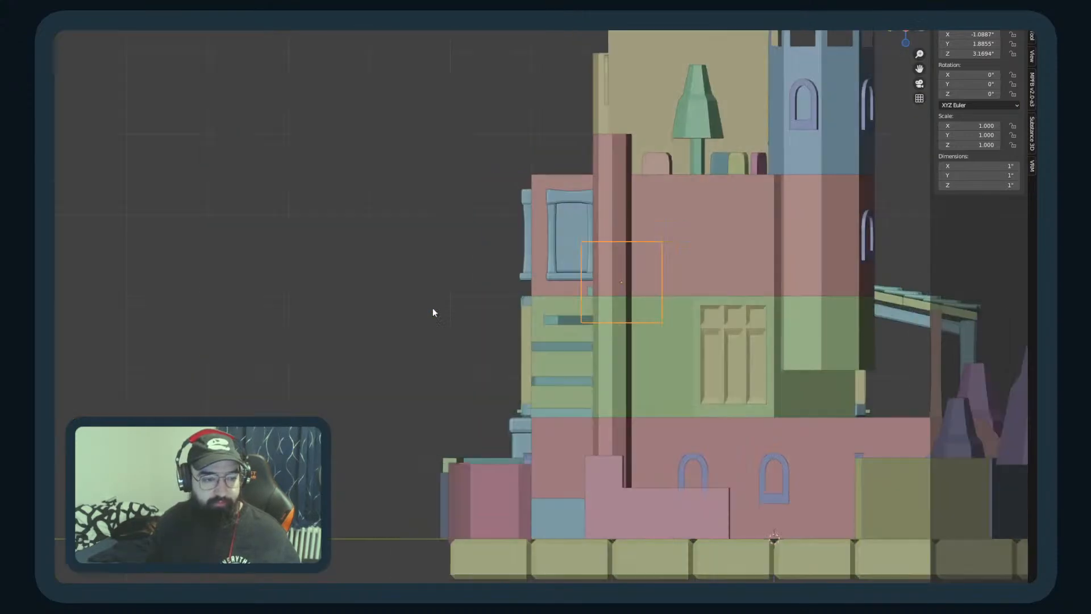
key(KP_1)
key(ctrl+KP_3)
key(KP_1)
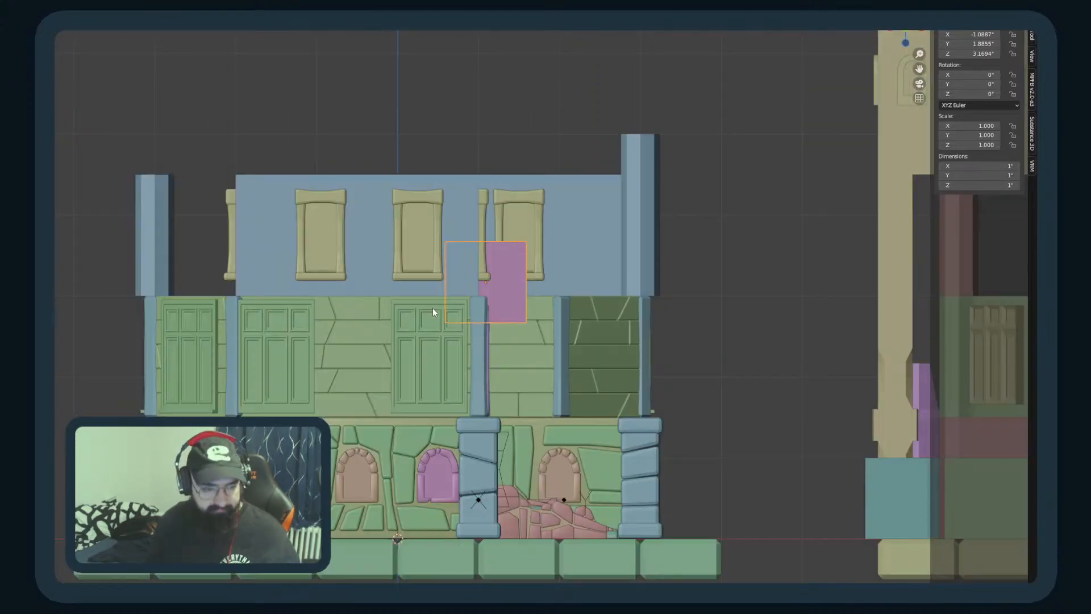
key(g)
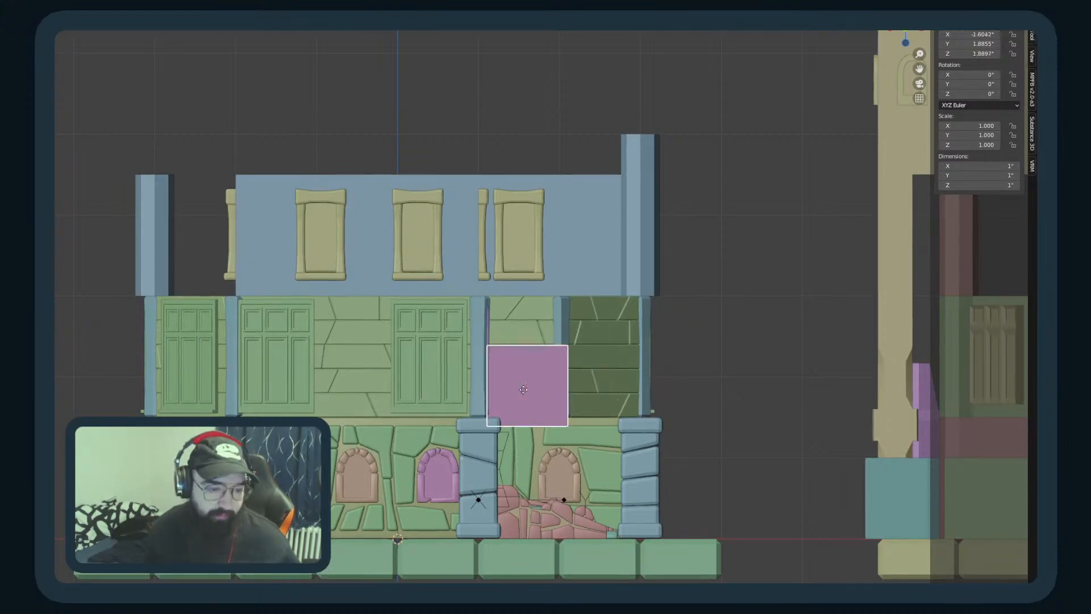
click(706, 122)
middle_drag(706, 121, 633, 277)
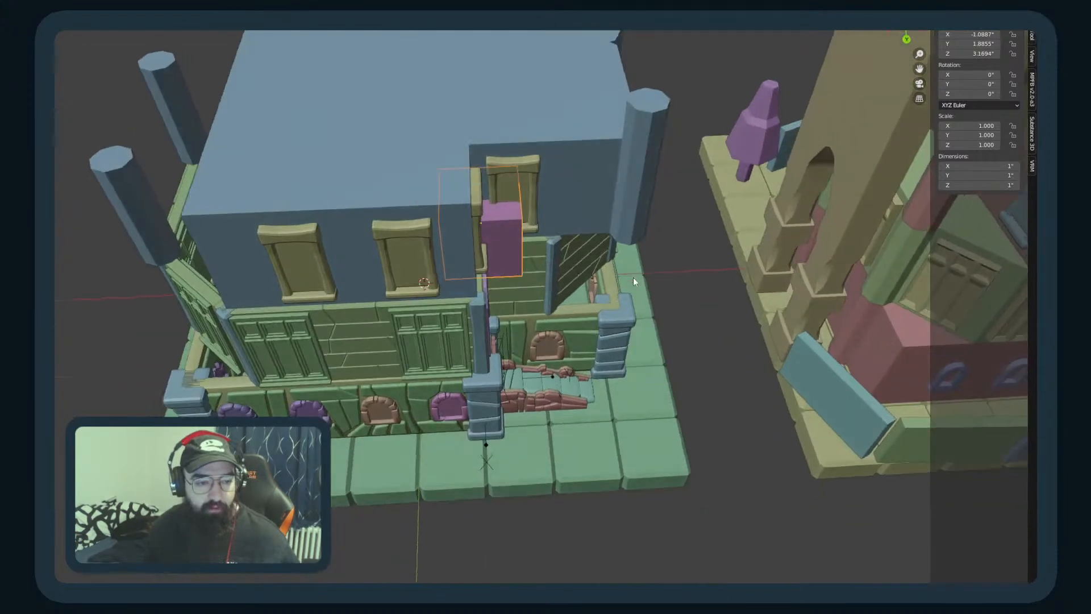
key(KP_7)
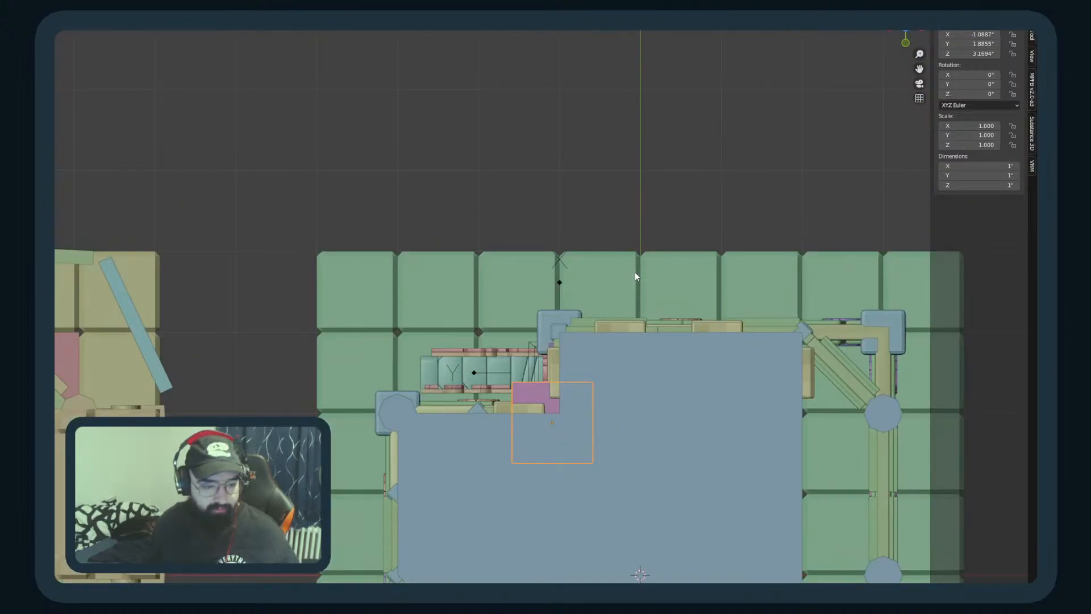
Step: Set the cube's location to X 1, Y 2 and Z 3/2 inches
click(970, 35)
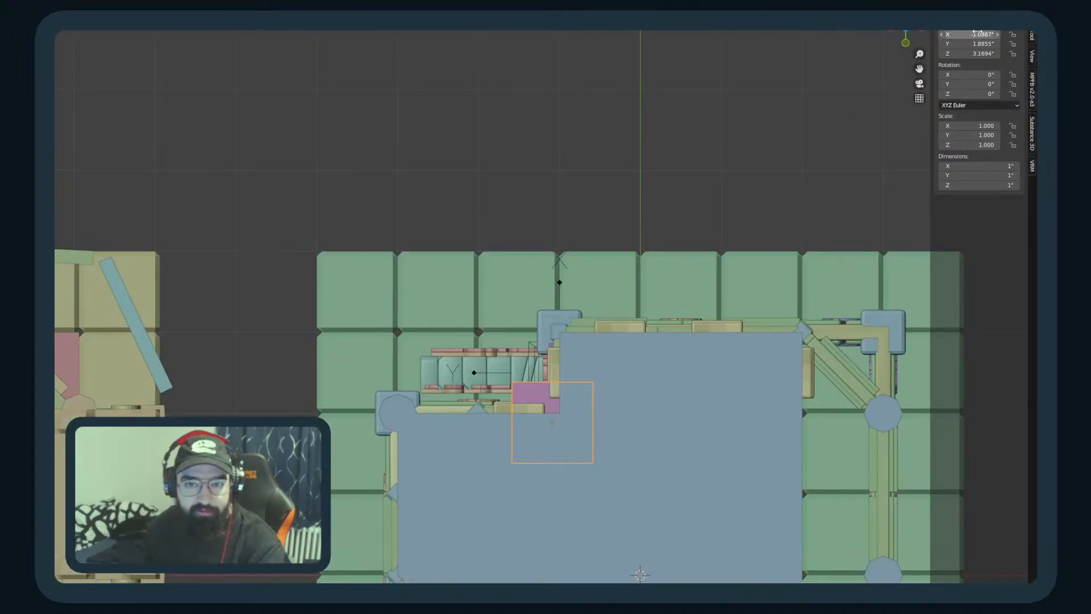
text(1)
key(Return)
click(978, 42)
text(2)
key(Return)
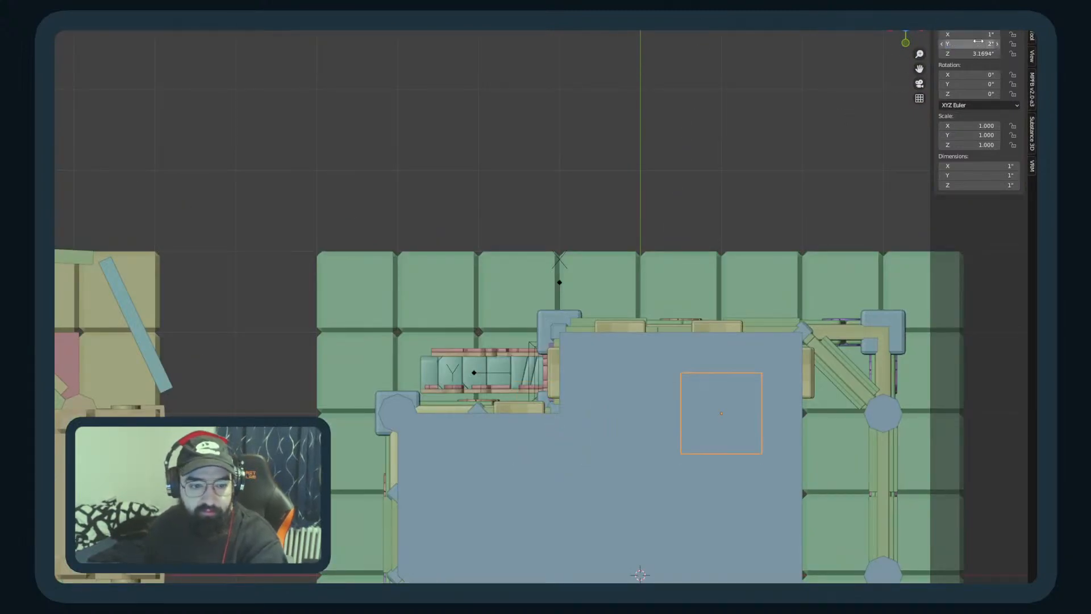
click(978, 53)
text(3)
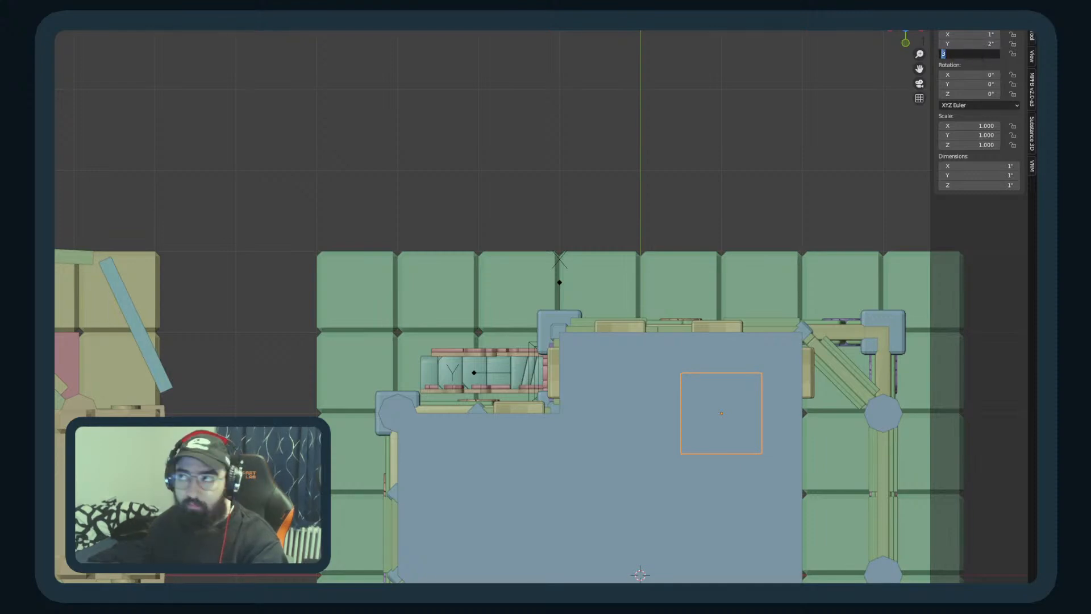
text(/2)
key(Return)
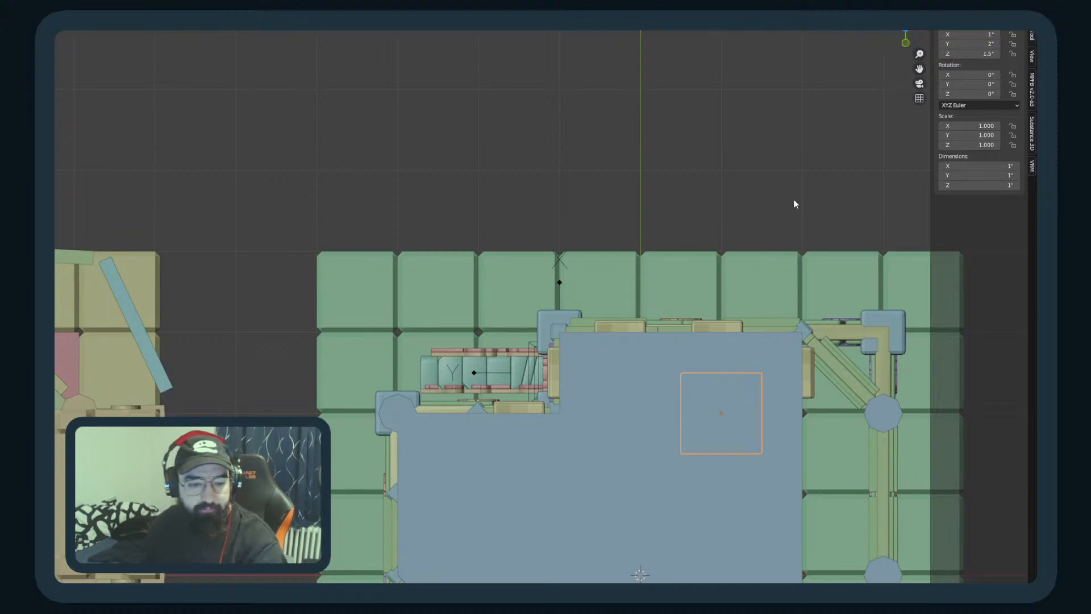
Step: Hide the upper-storey block and its window frames to expose the rooms below
middle_drag(818, 176, 881, 232)
click(669, 233)
key(h)
click(551, 241)
key(h)
middle_drag(551, 241, 648, 356)
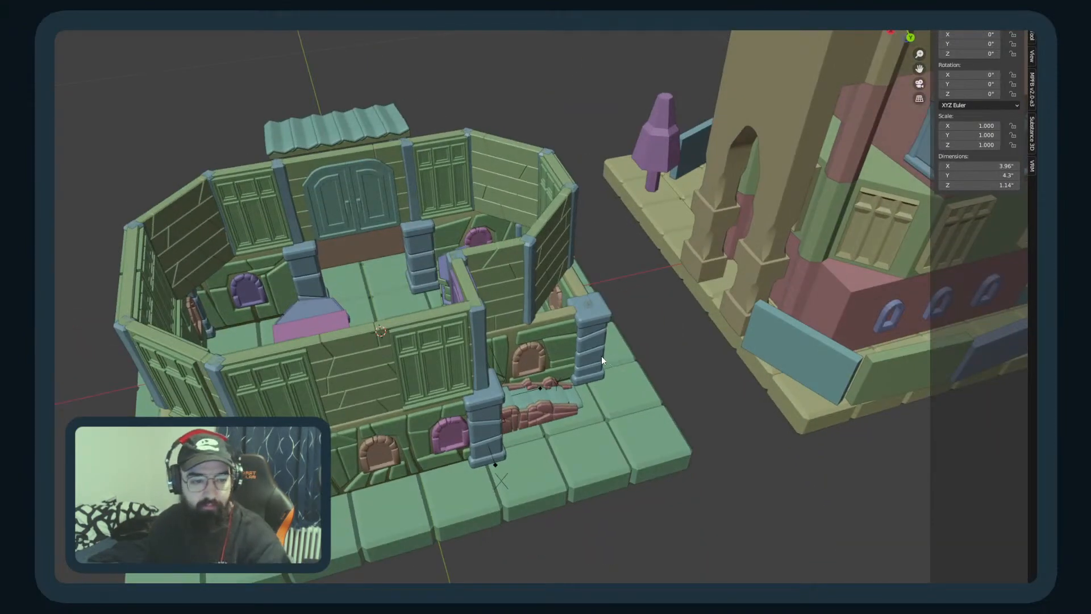
key(alt+h)
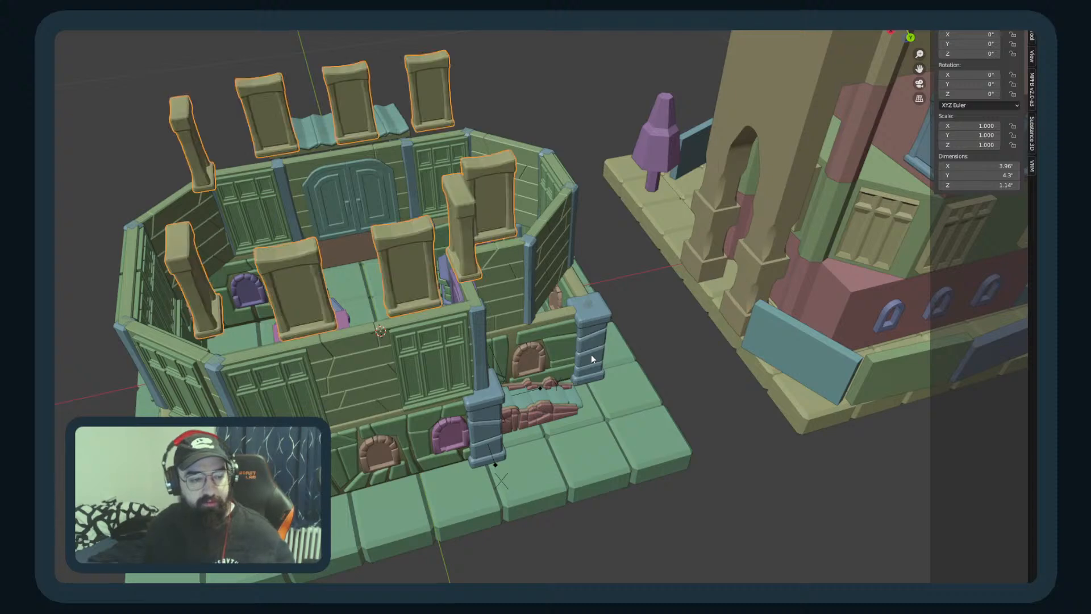
key(h)
key(KP_7)
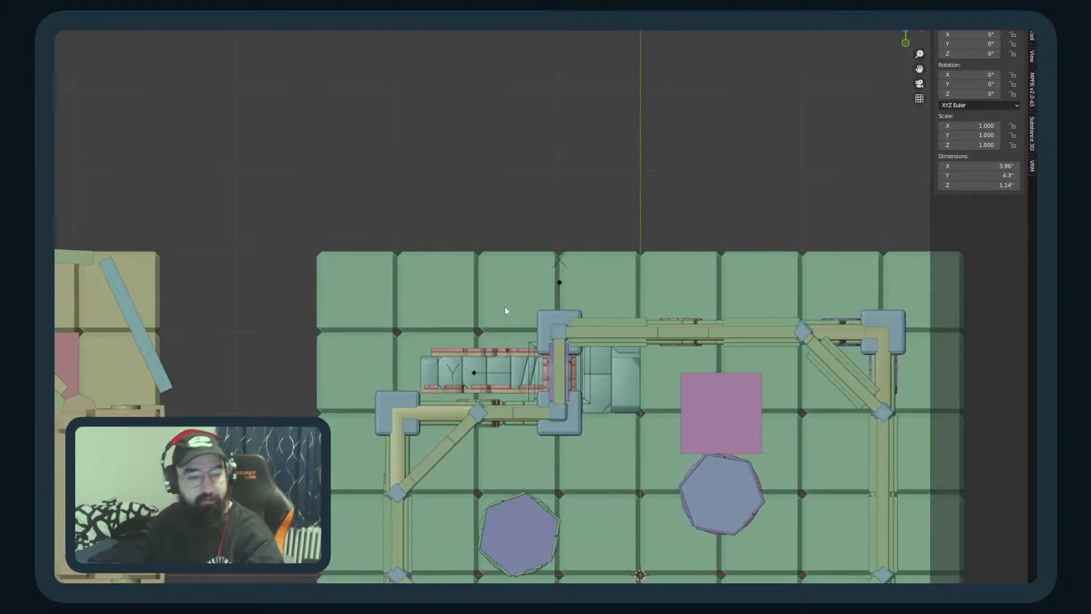
Step: Select the cube inside the building and set its Y location to 2.5 inches
scroll(500, 336, down, 4)
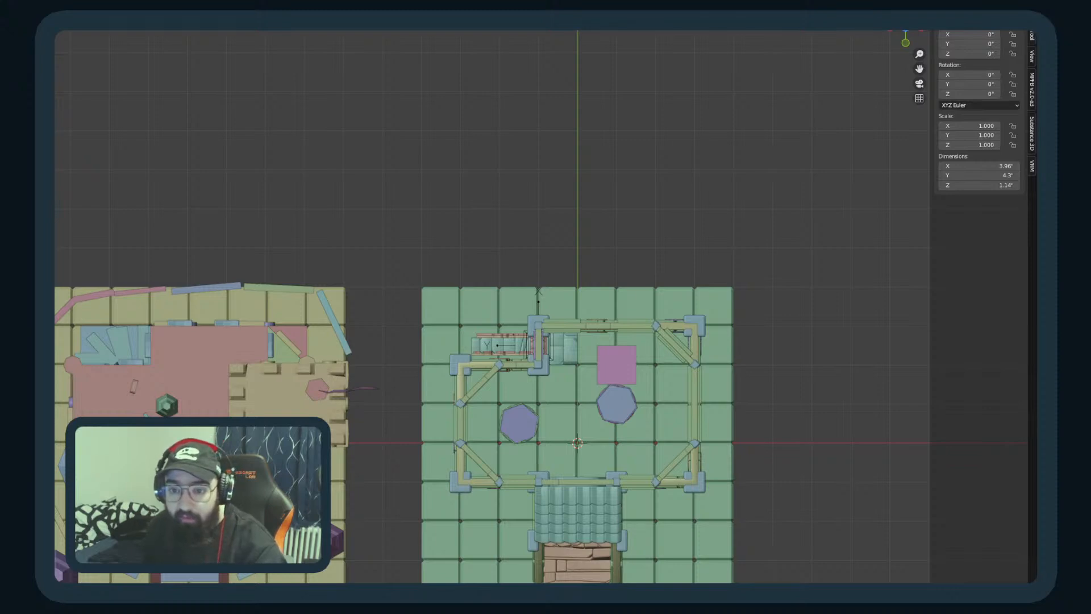
click(618, 376)
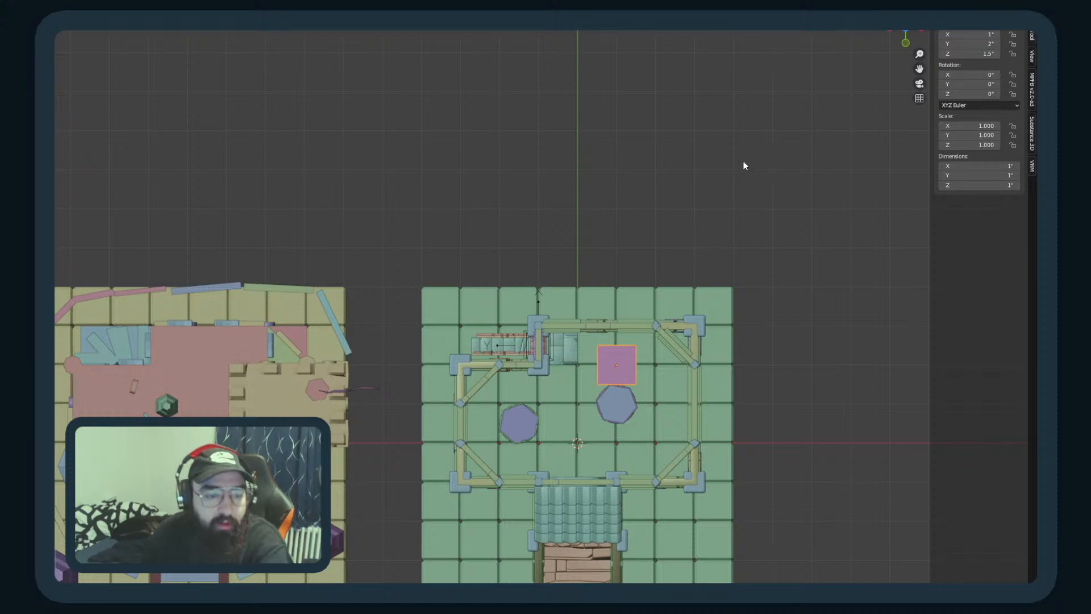
click(981, 44)
text(2.5)
key(Return)
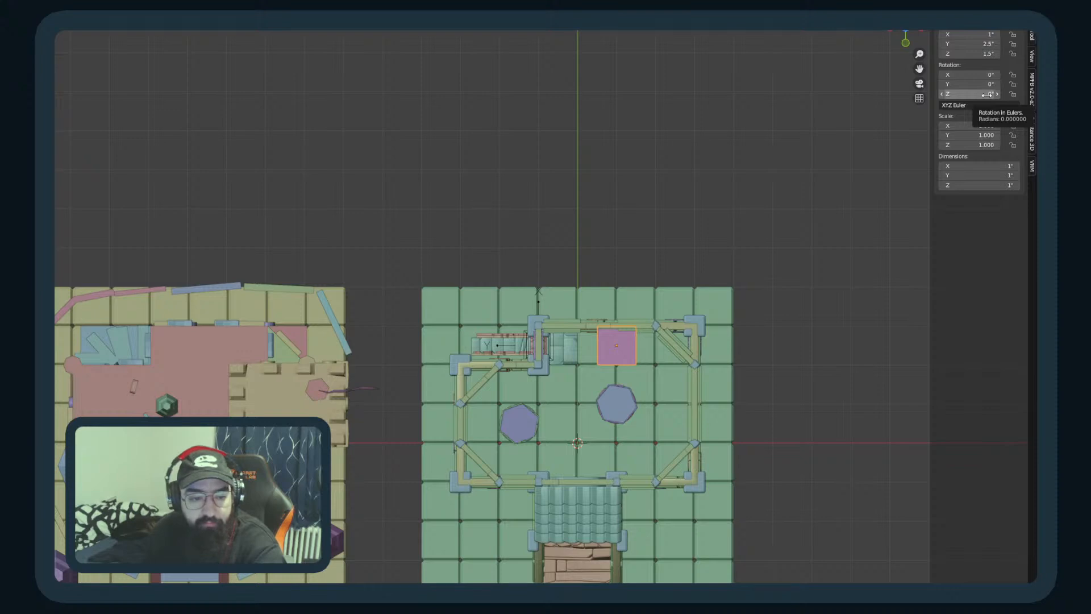
Step: Set the cube's X location to -2 inches
click(982, 35)
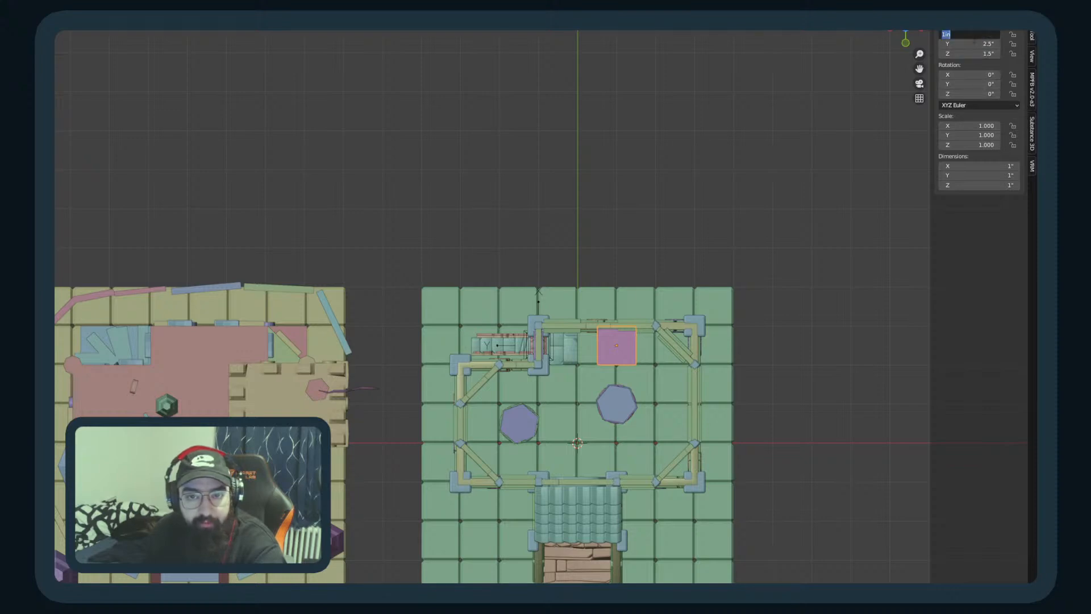
text(-2)
key(Return)
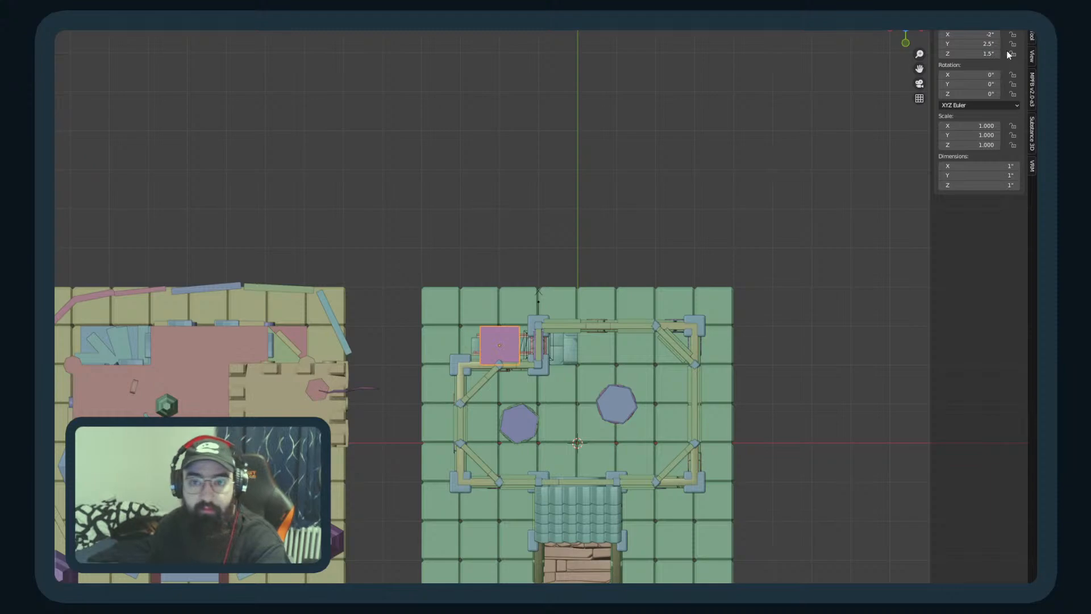
Step: Set the cube's X location to -1.5 inches
click(982, 34)
text(-1.5)
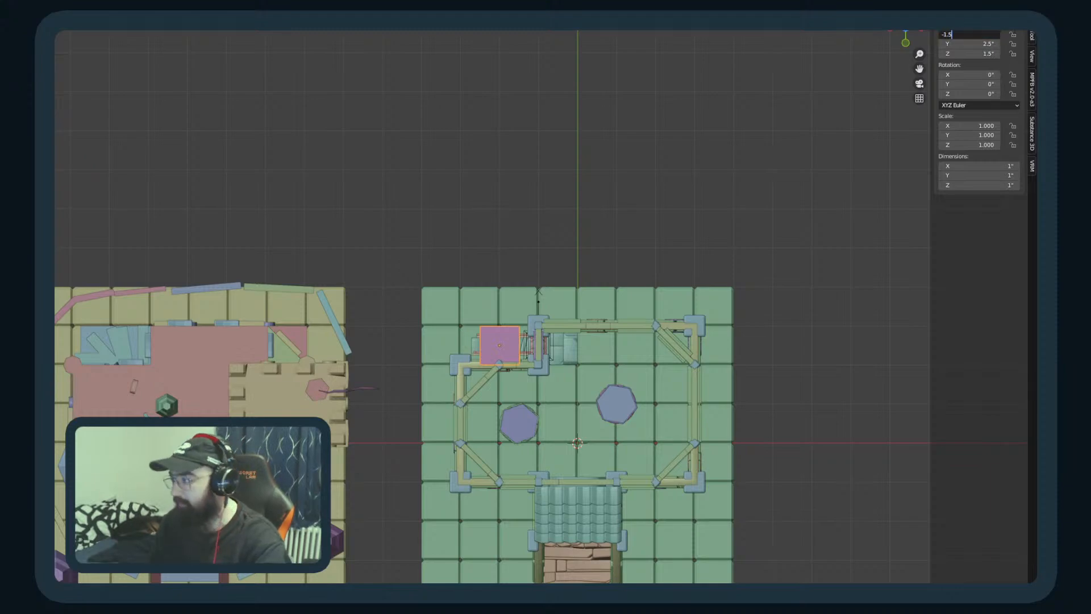
key(Return)
Step: Enter edit mode on the cube and switch the coordinate display of its selected bottom geometry to Global
middle_drag(538, 216, 564, 580)
scroll(510, 401, up, 6)
key(Tab)
key(Tab)
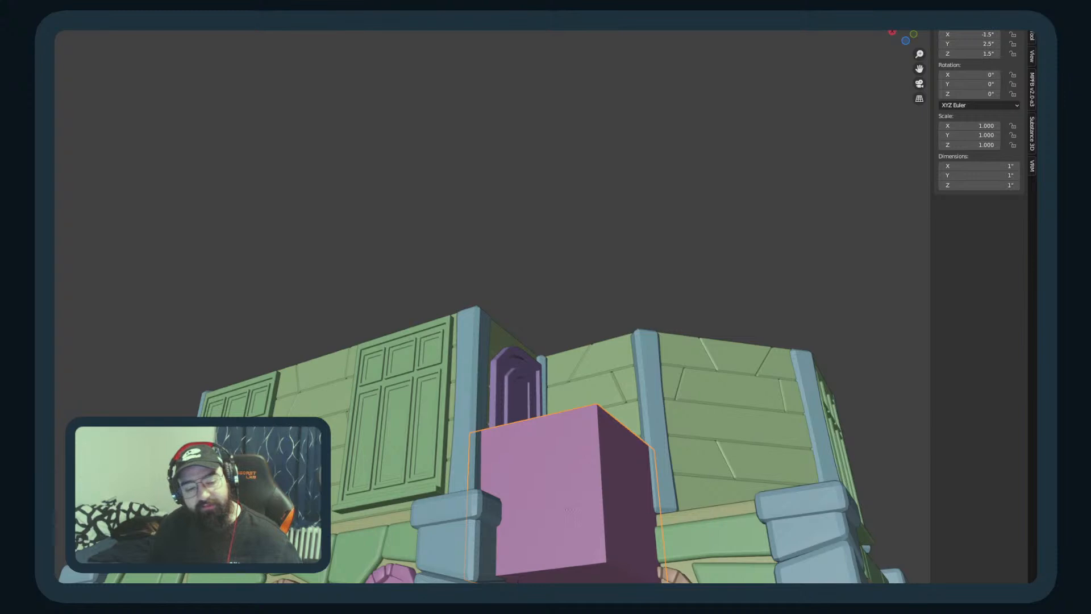
key(Tab)
click(959, 65)
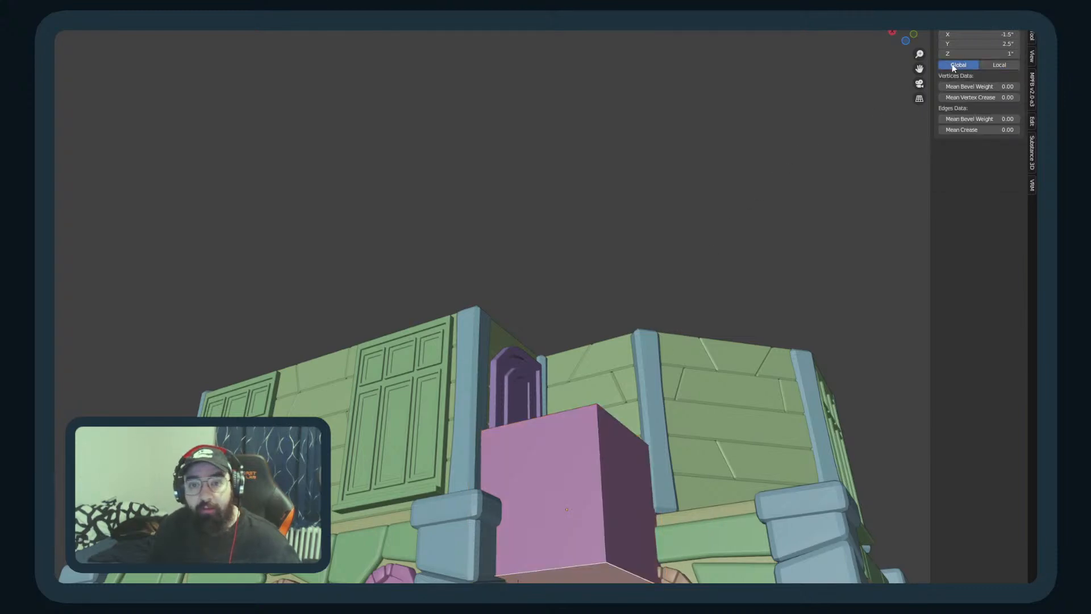
Step: Set the global Z coordinate of the cube's selected bottom geometry to 1.5 inches
middle_drag(770, 134, 823, 333)
click(1008, 54)
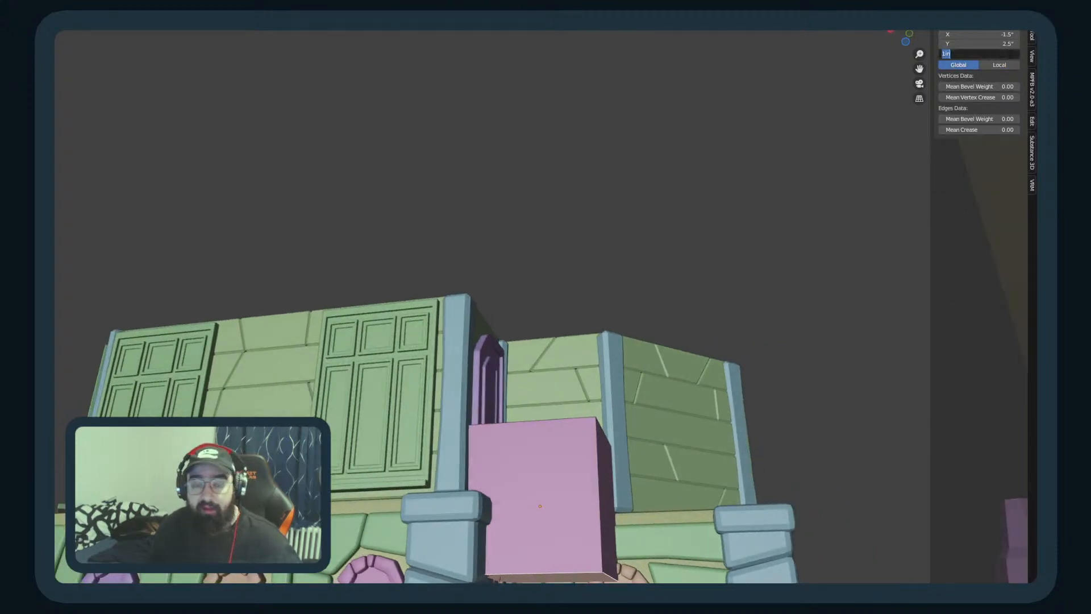
text(1.5)
key(Return)
middle_drag(375, 432, 383, 573)
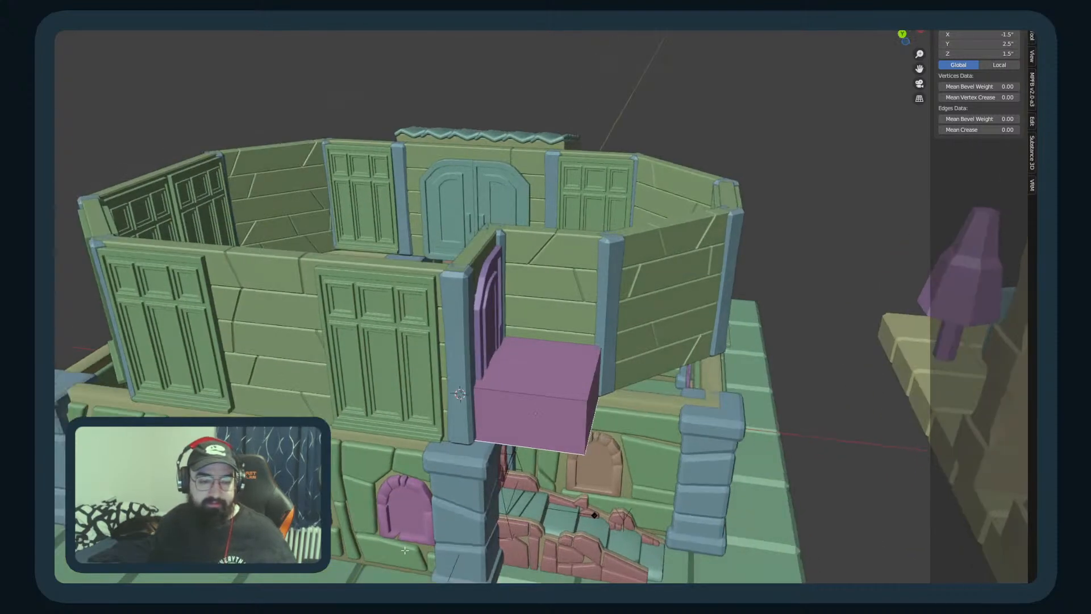
Step: Select the cube's top face, set its global Z coordinate to 1.753 inches, and return to object mode
click(570, 379)
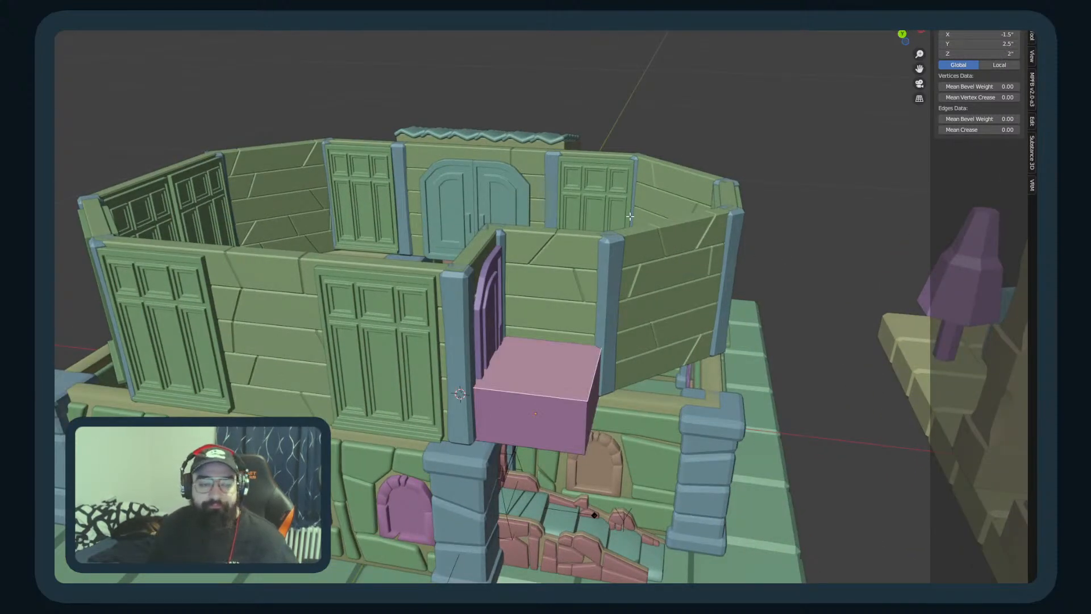
click(985, 55)
text(1.753)
key(Return)
middle_drag(715, 398, 731, 342)
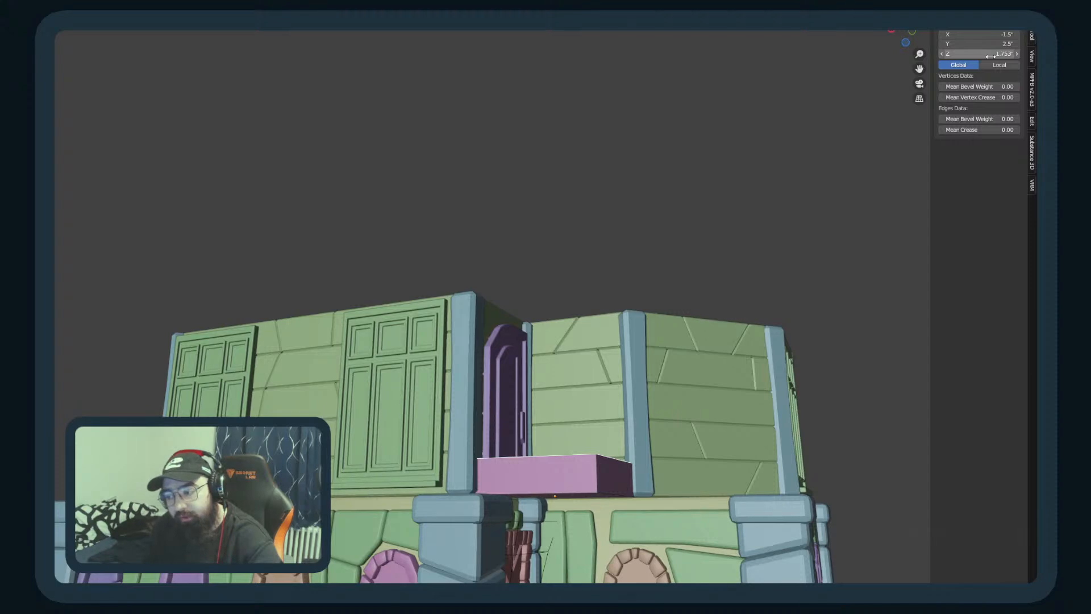
scroll(519, 473, down, 5)
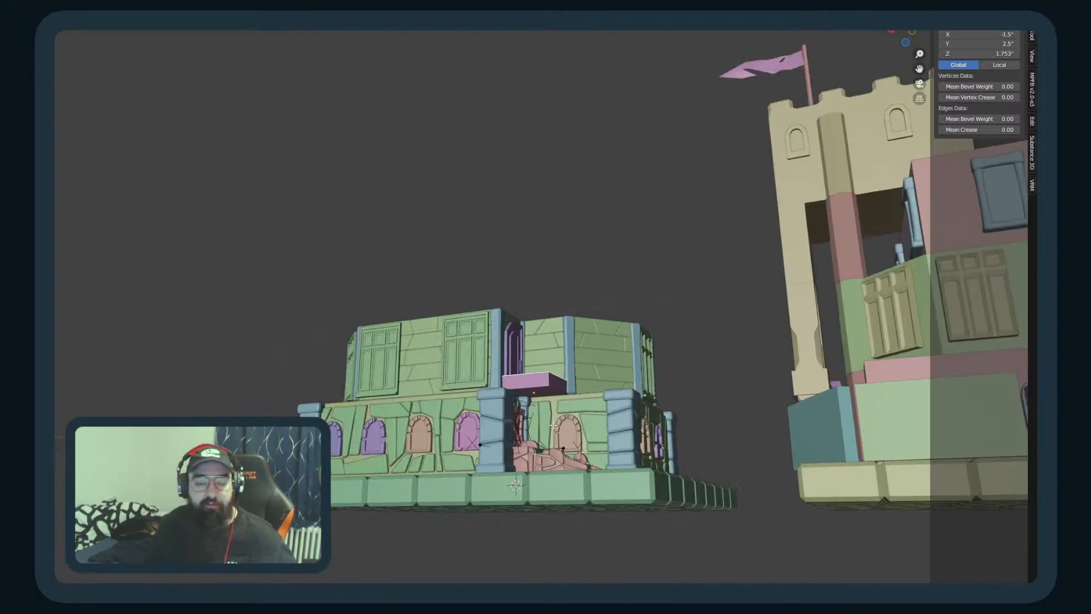
key(Tab)
middle_drag(520, 474, 567, 501)
key(Tab)
middle_drag(650, 437, 640, 434)
key(Tab)
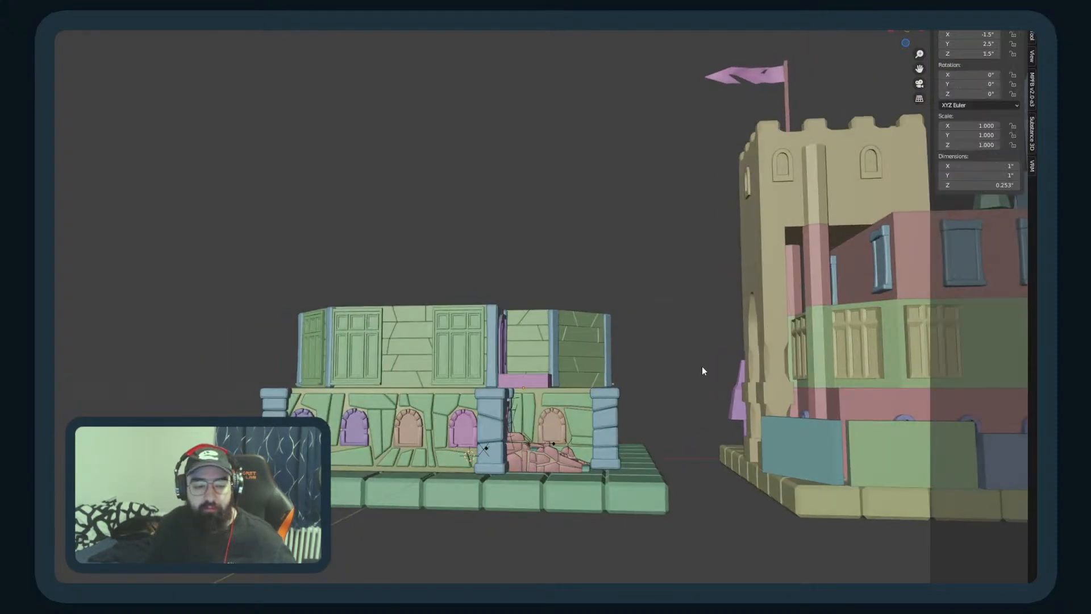
Step: Add a plane mesh as a height reference and set its Z location to 5 mm
middle_drag(864, 300, 806, 316)
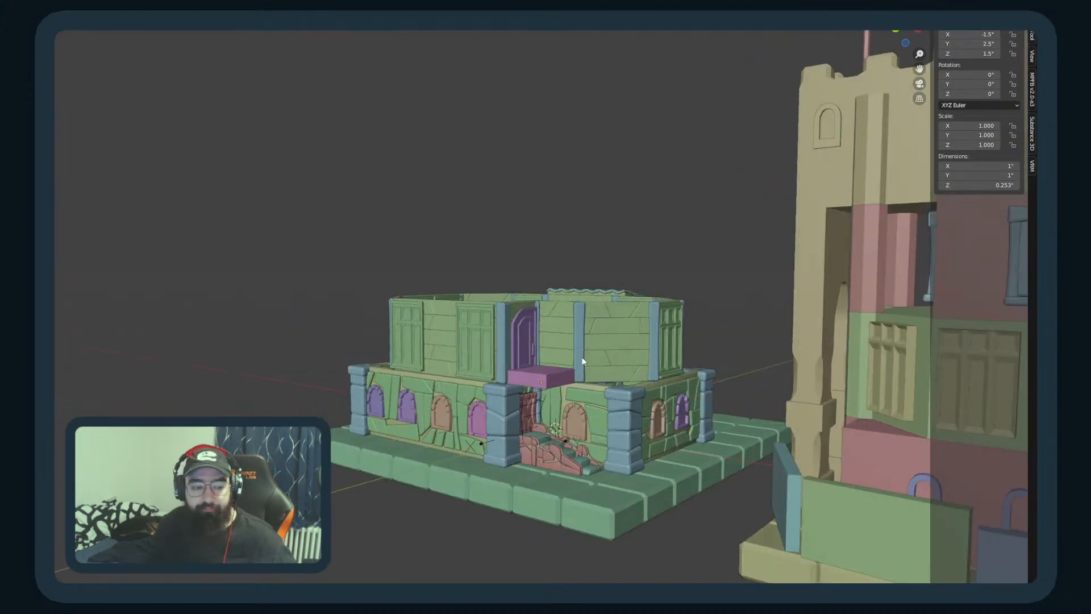
middle_drag(585, 355, 622, 341)
mouse_move(346, 543)
middle_down()
mouse_move(400, 526)
mouse_move(334, 545)
middle_up()
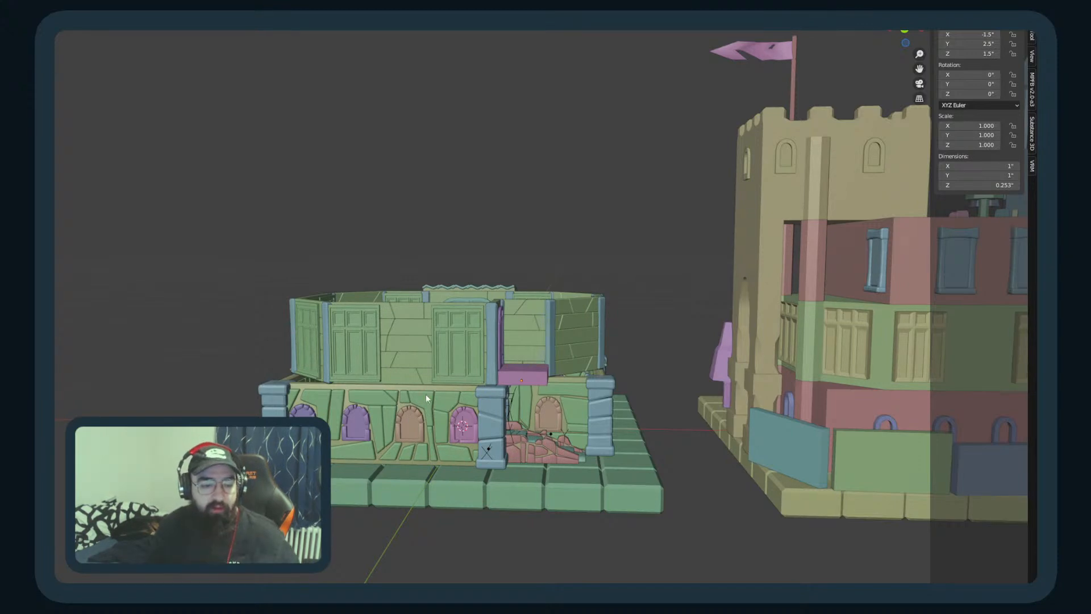
key(shift+a)
mouse_move(496, 393)
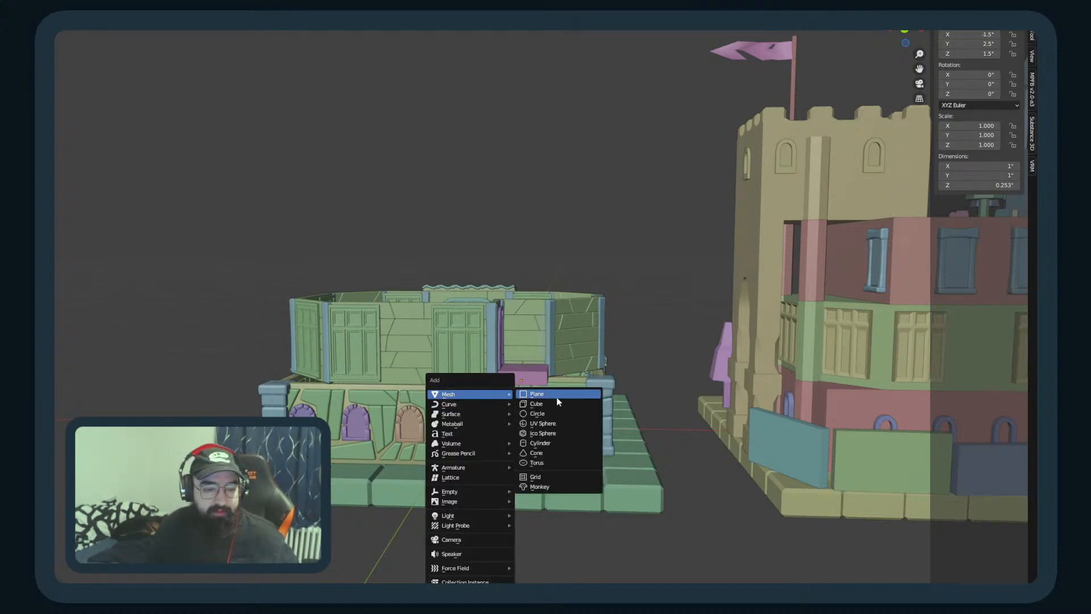
click(557, 396)
scroll(563, 401, down, 5)
click(968, 54)
text(5mm)
key(Return)
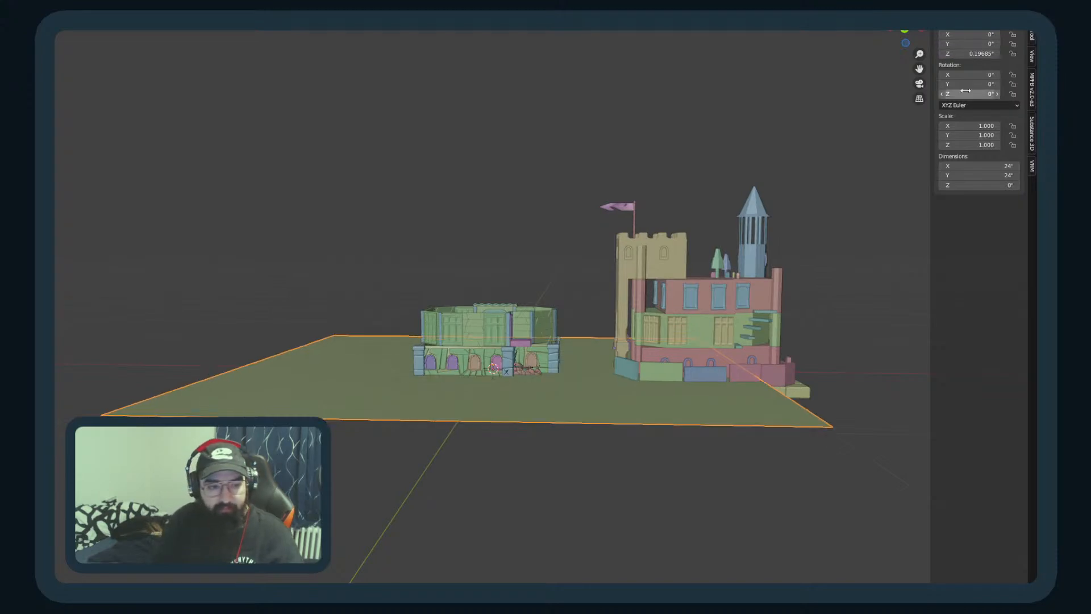
Step: Raise the reference plane to a Z location of 1.5 inches
middle_drag(500, 134, 482, 249)
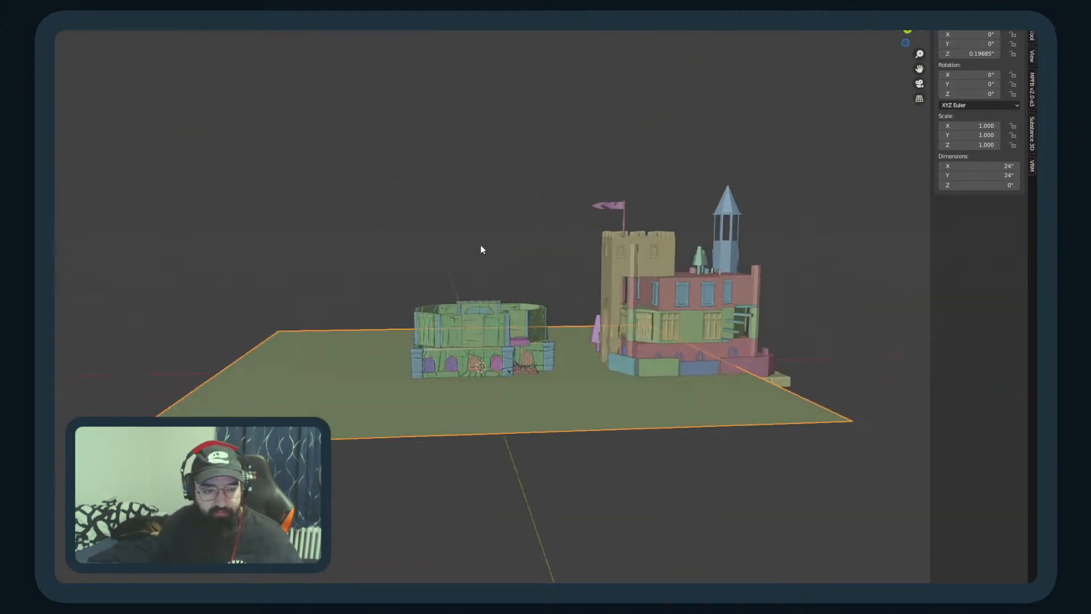
key(ctrl+KP_1)
scroll(517, 331, up, 5)
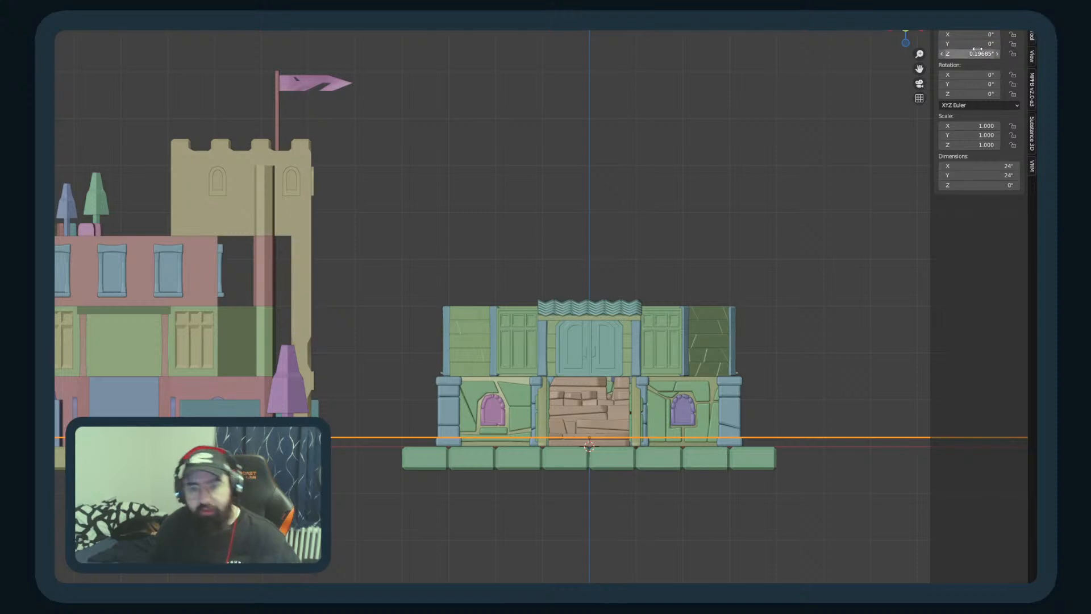
click(976, 54)
text(1.5)
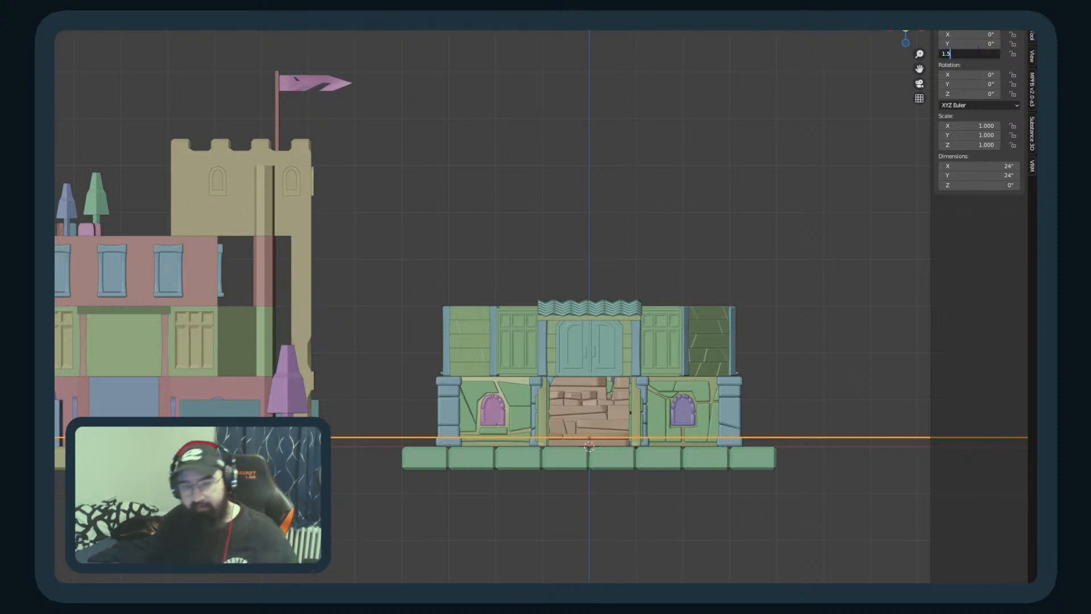
key(Return)
Step: Set the reference plane's Z location to 1.5 inches plus 5 mm and compare its height with the slab
click(978, 50)
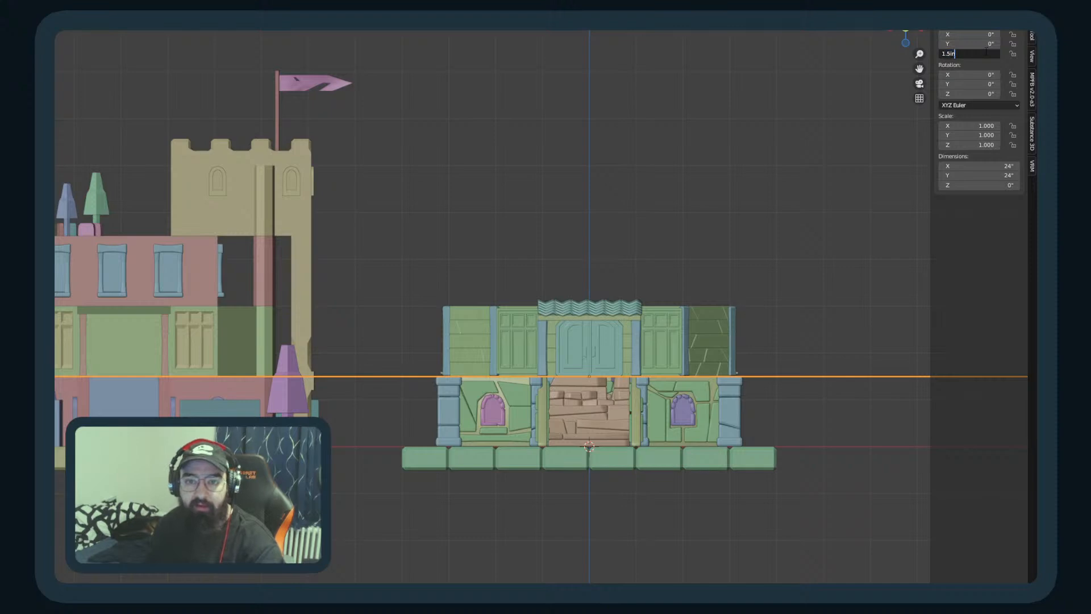
text(+)
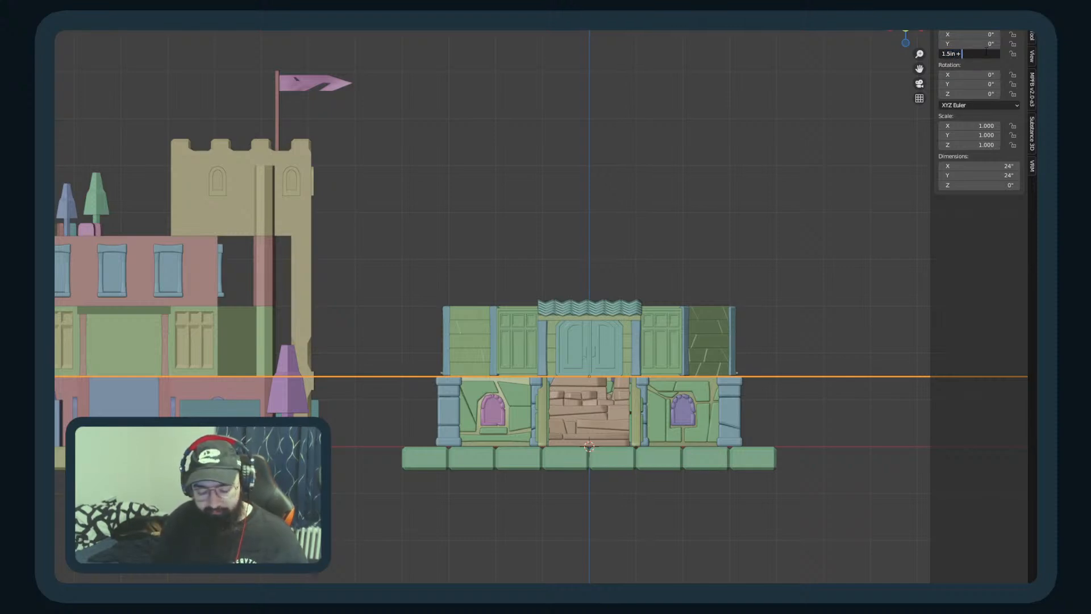
text( 5 mm)
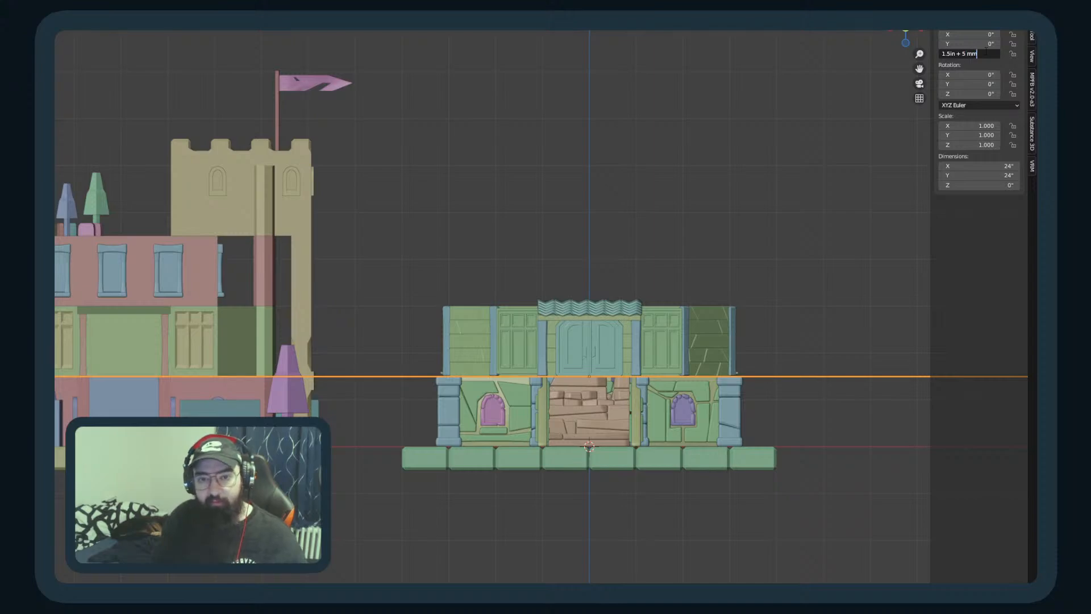
key(Return)
middle_drag(602, 364, 540, 404)
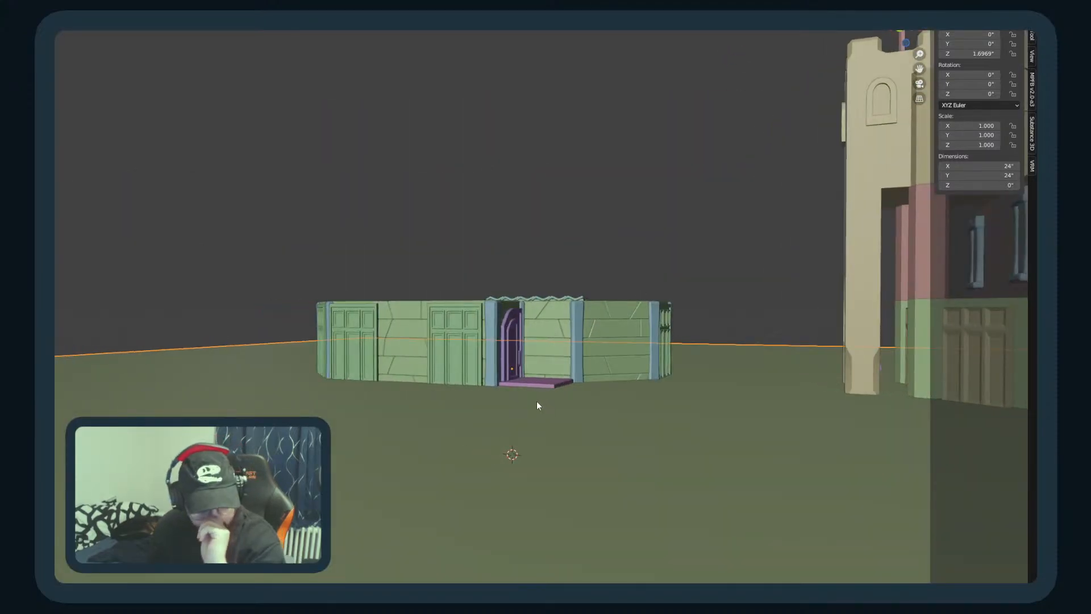
mouse_move(537, 401)
middle_down()
mouse_move(549, 376)
mouse_move(554, 388)
middle_up()
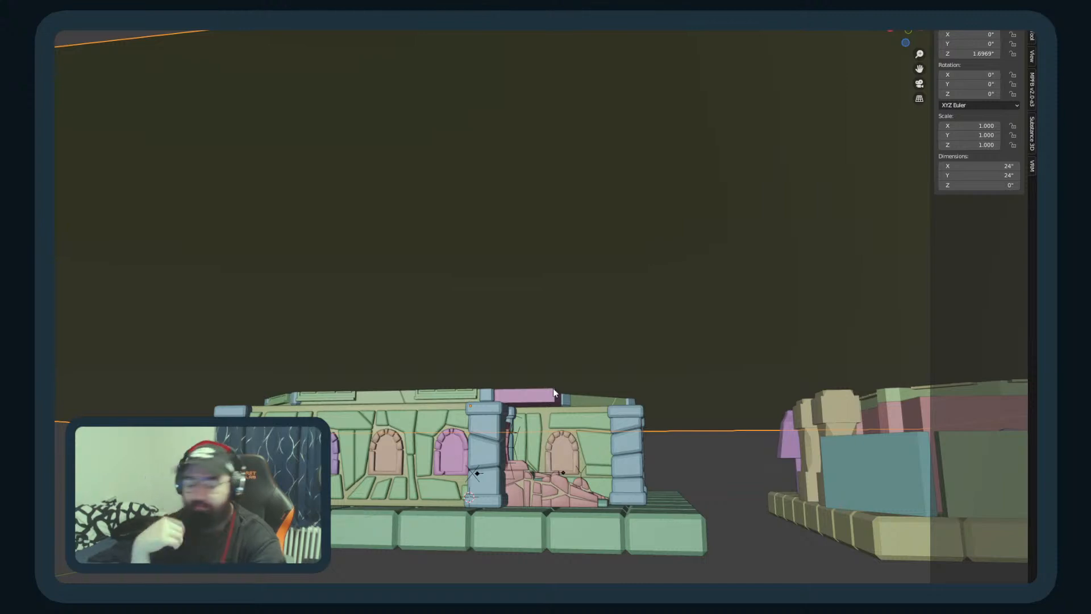
Step: Set the reference plane's Z location to 1.7 inches
scroll(554, 384, up, 3)
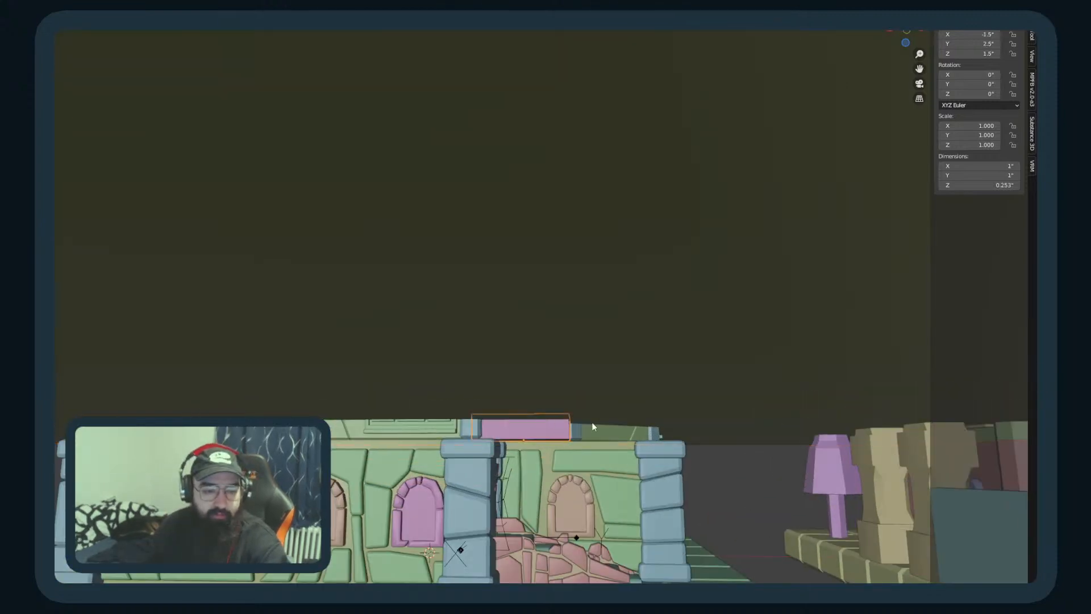
scroll(629, 311, down, 1)
middle_drag(629, 314, 635, 337)
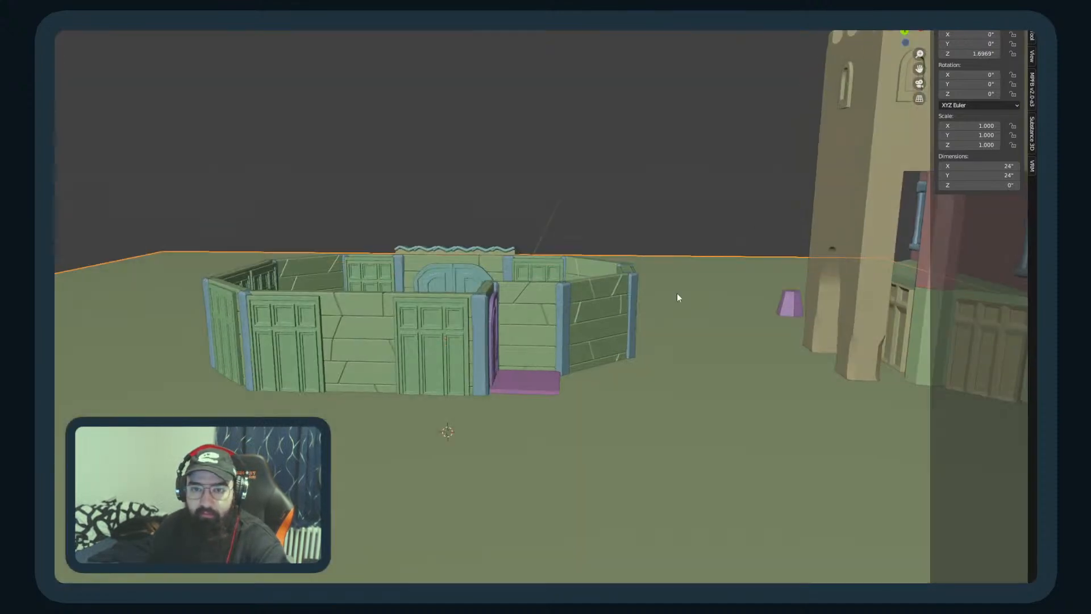
click(973, 54)
text(1.7)
key(Return)
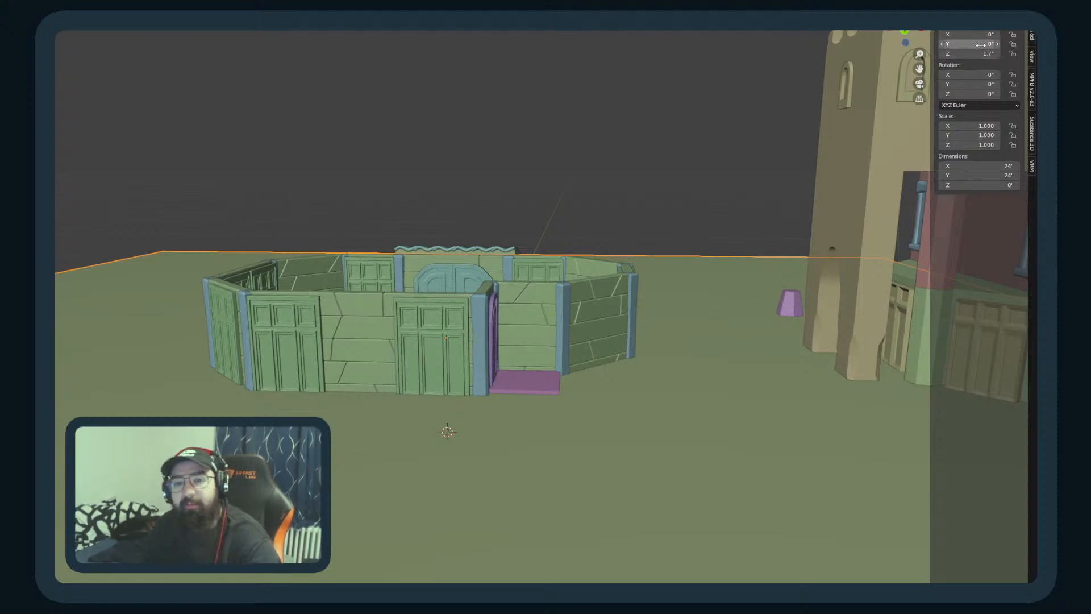
click(973, 53)
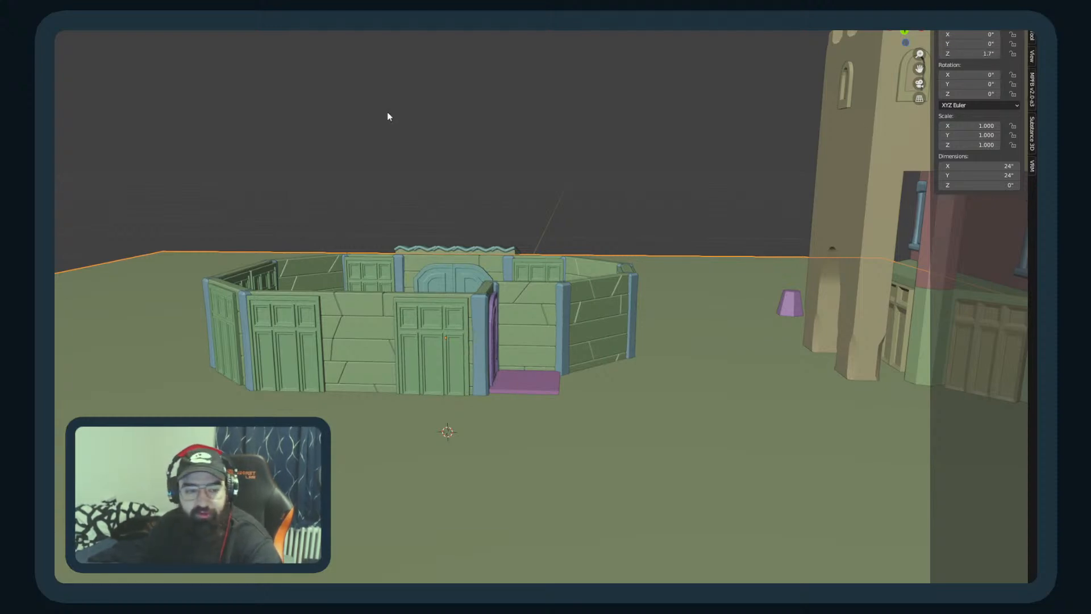
key(Escape)
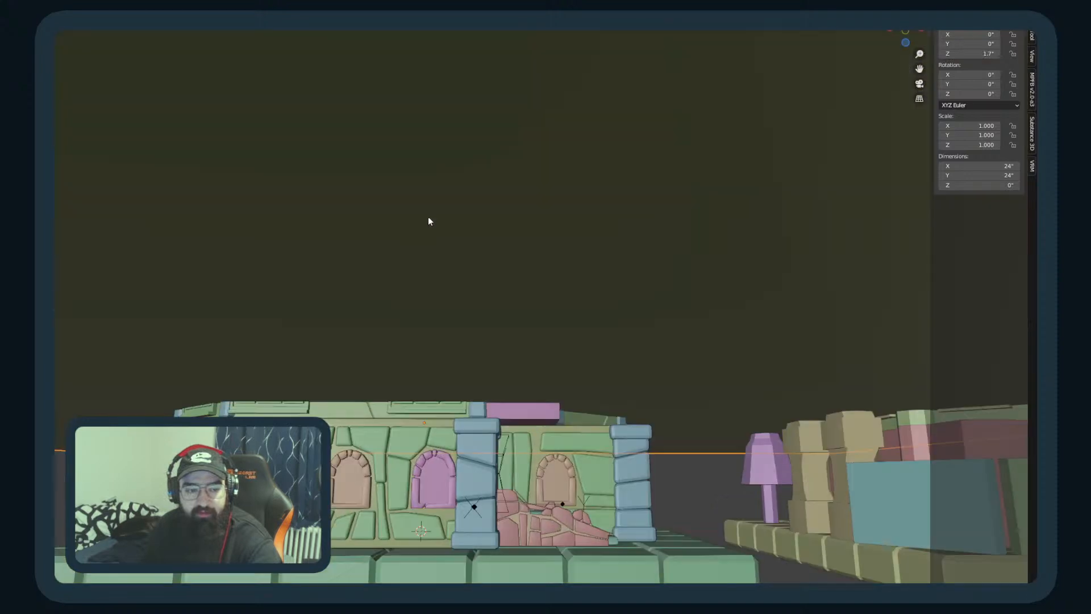
Step: Select the purple slab beside the side door and set its Z location to 1.3 inches
scroll(429, 217, up, 2)
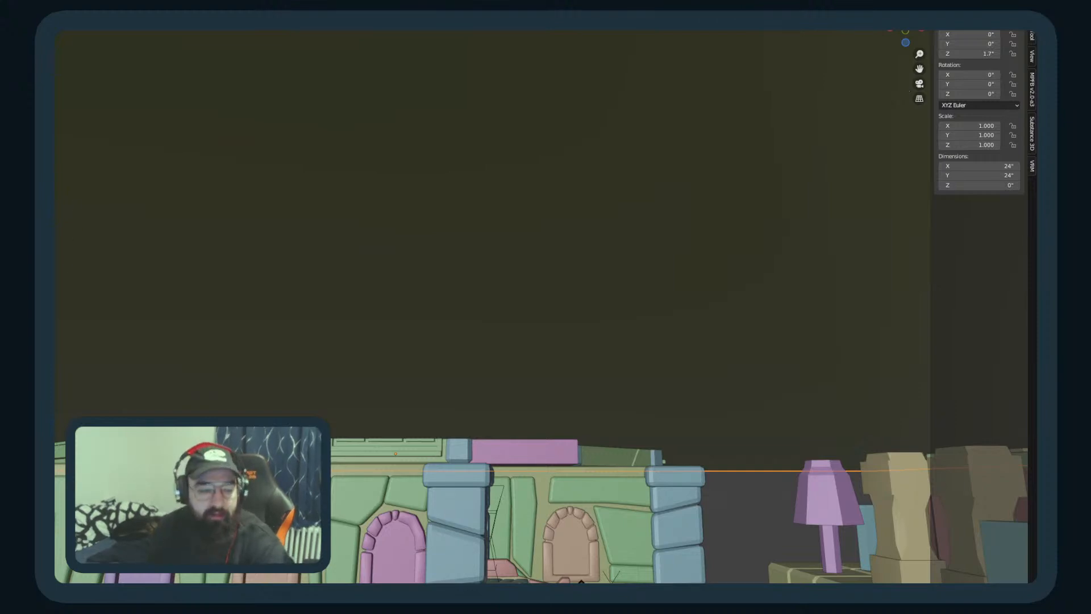
click(526, 468)
mouse_move(619, 427)
middle_down()
mouse_move(574, 452)
mouse_move(593, 453)
mouse_move(600, 413)
mouse_move(623, 408)
middle_up()
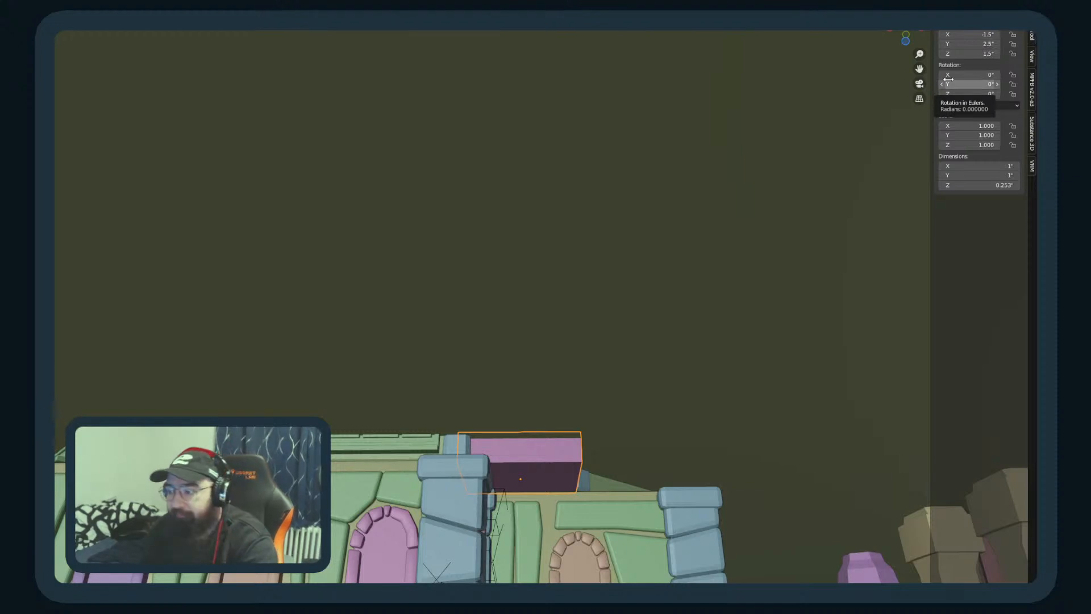
click(969, 54)
click(951, 54)
key(BackSpace)
text(3in)
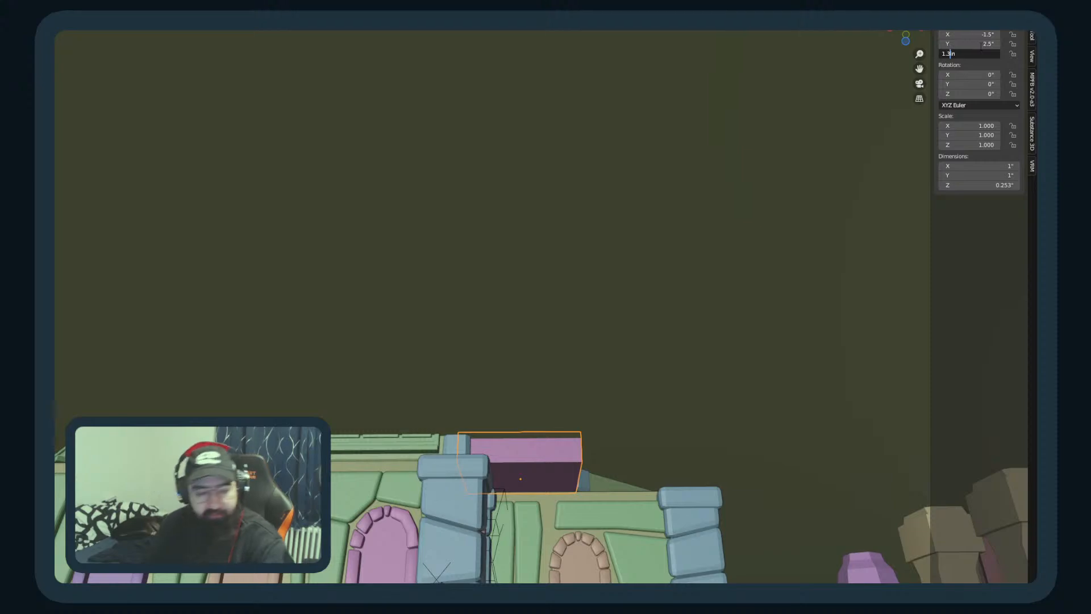
key(Return)
middle_drag(512, 421, 503, 452)
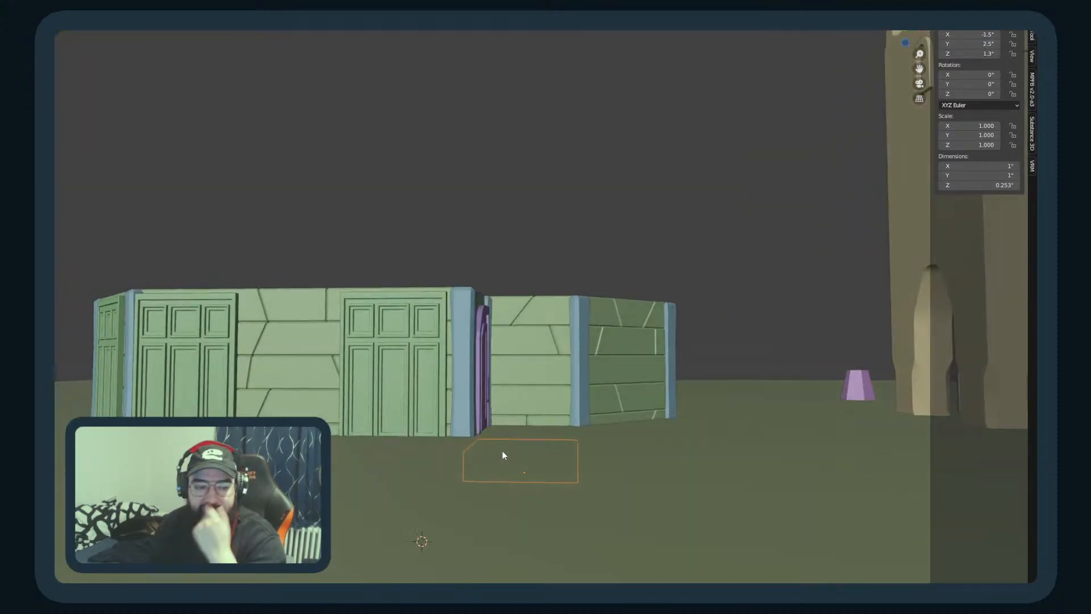
Step: Select the large reference plane and delete it
scroll(786, 418, down, 4)
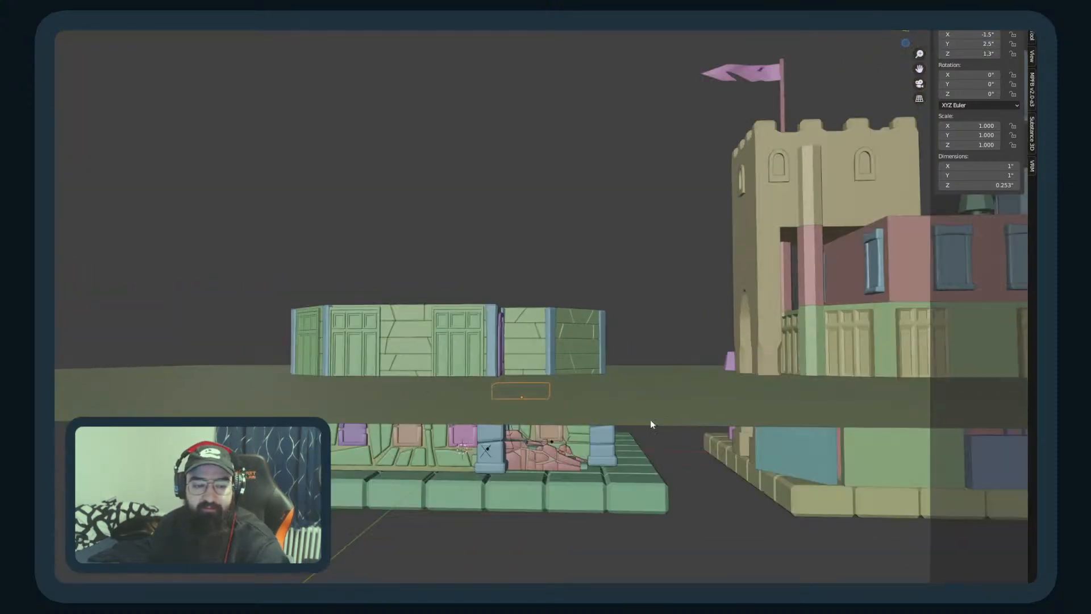
click(650, 426)
middle_drag(650, 427, 640, 526)
key(Delete)
Step: Set the global Z coordinate of the slab's top face to 1.5 inches in edit mode, then return to object mode
scroll(578, 441, up, 7)
middle_drag(564, 438, 563, 396)
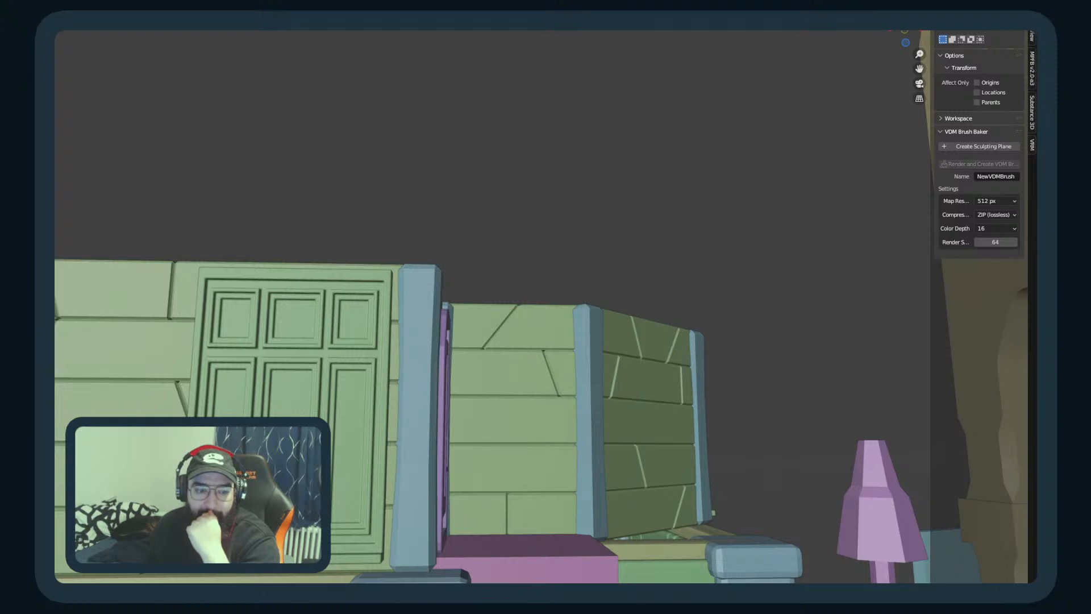
click(525, 560)
key(Tab)
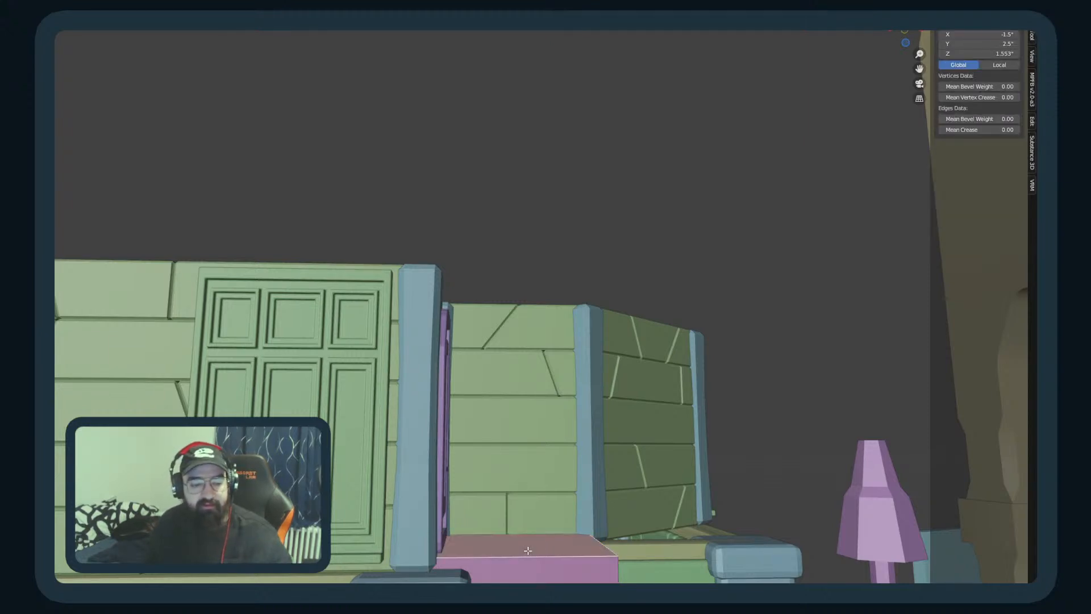
double_click(984, 53)
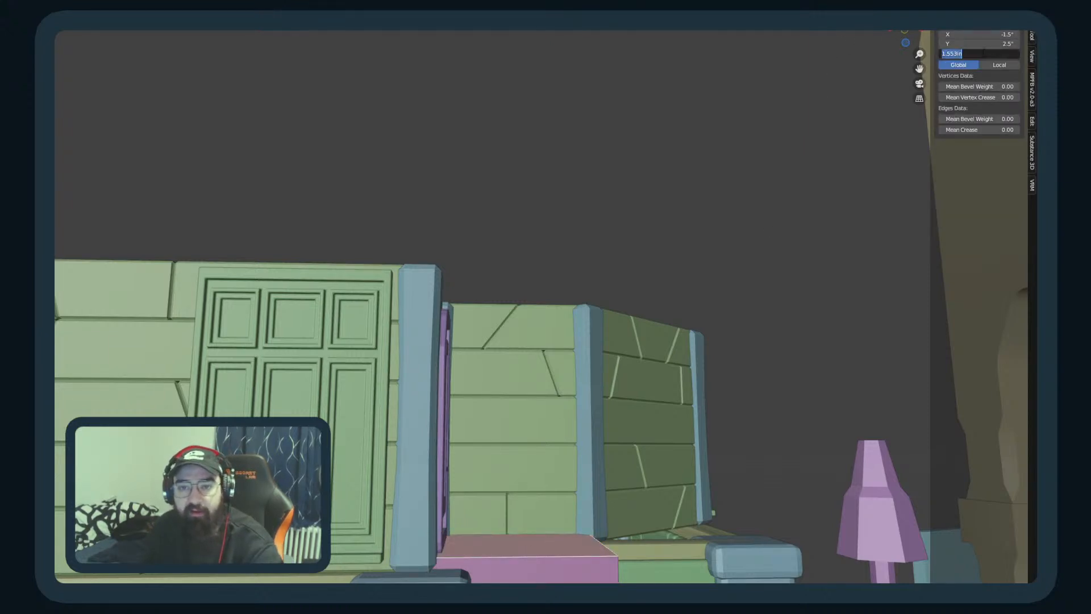
text(1.5)
key(Return)
scroll(509, 236, down, 3)
middle_drag(509, 280, 486, 340)
key(Tab)
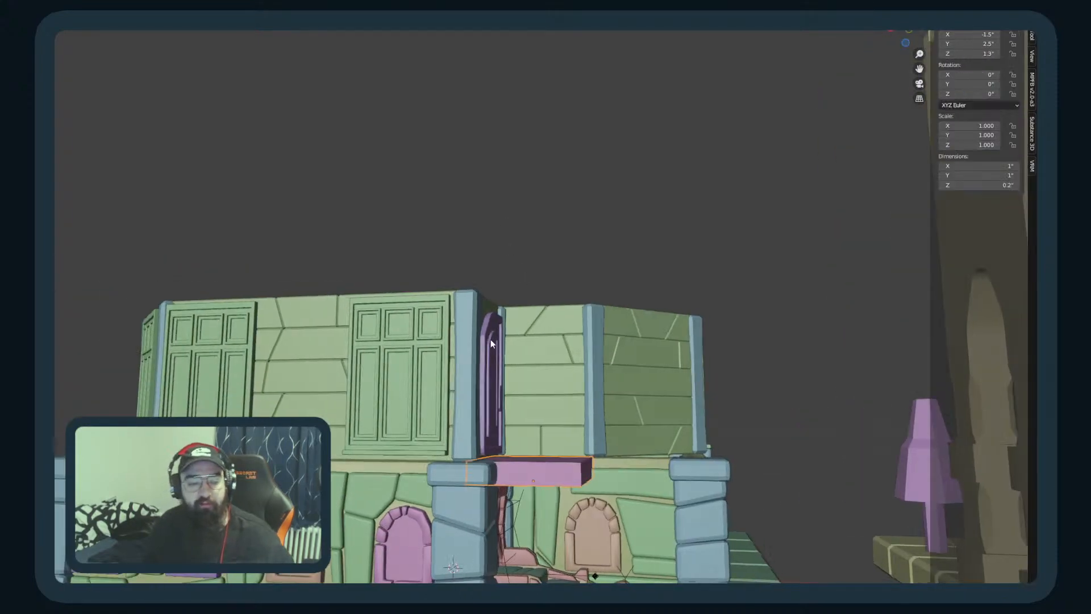
key(KP_1)
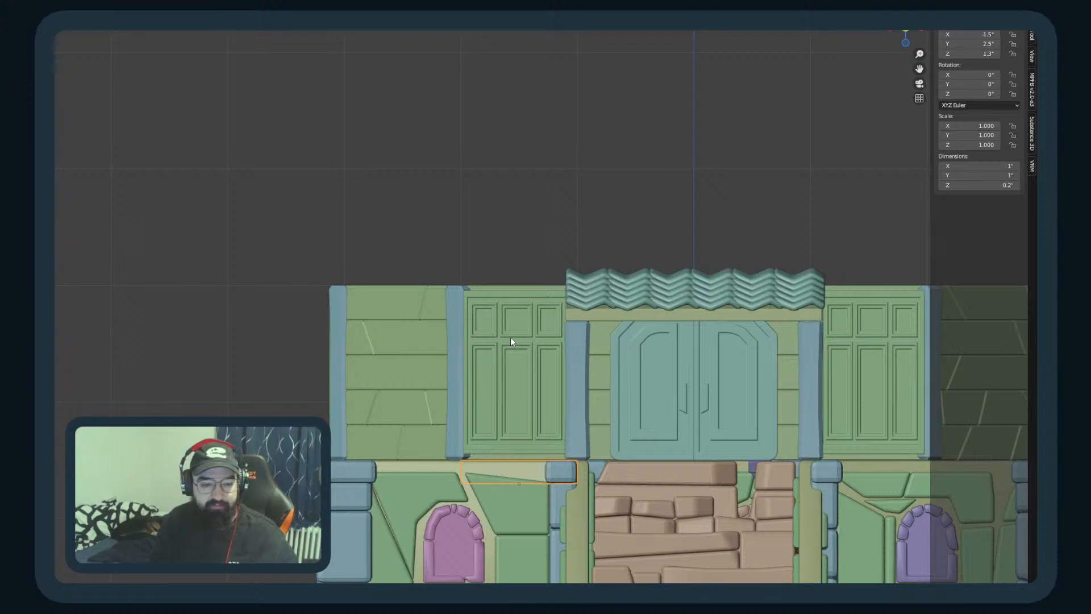
middle_drag(519, 483, 762, 475)
middle_drag(440, 488, 499, 485)
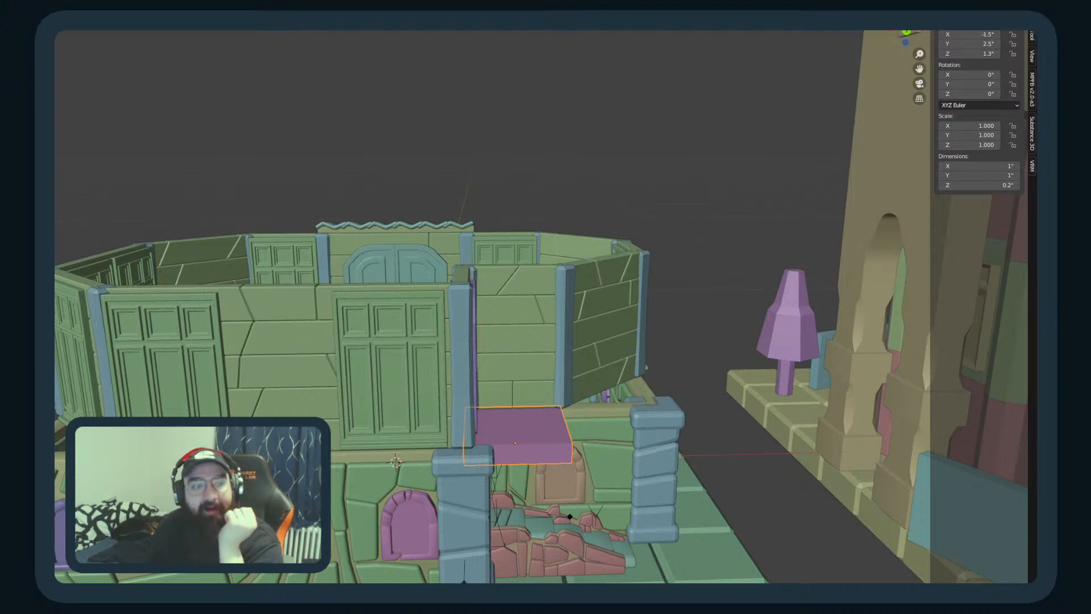
middle_drag(429, 422, 500, 418)
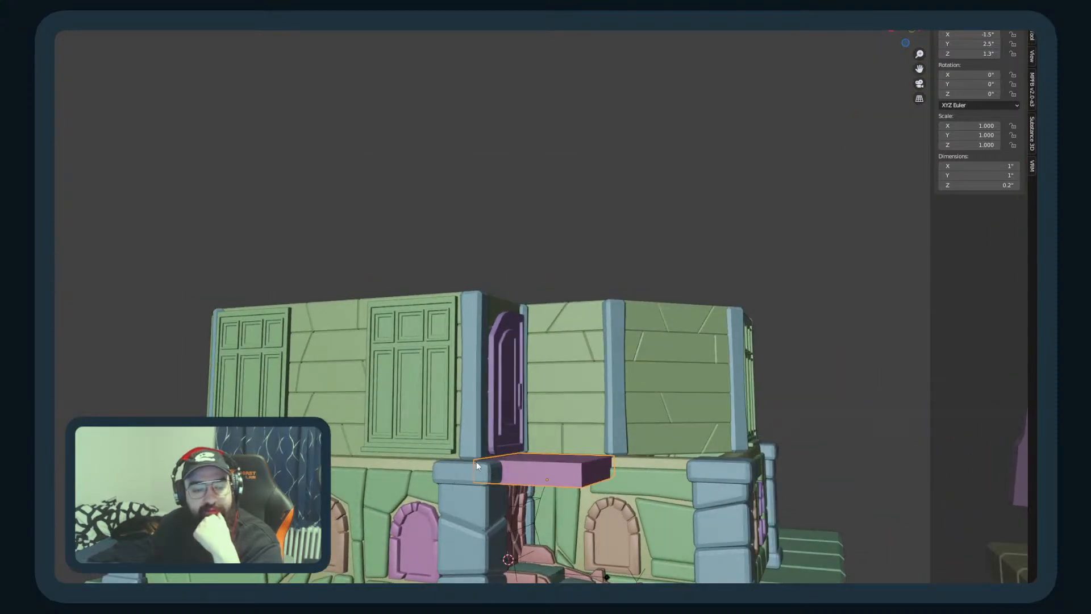
Step: Add two evenly spaced loop cuts to the purple landing slab, running parallel to the side door
middle_drag(594, 507, 610, 421)
scroll(577, 404, up, 3)
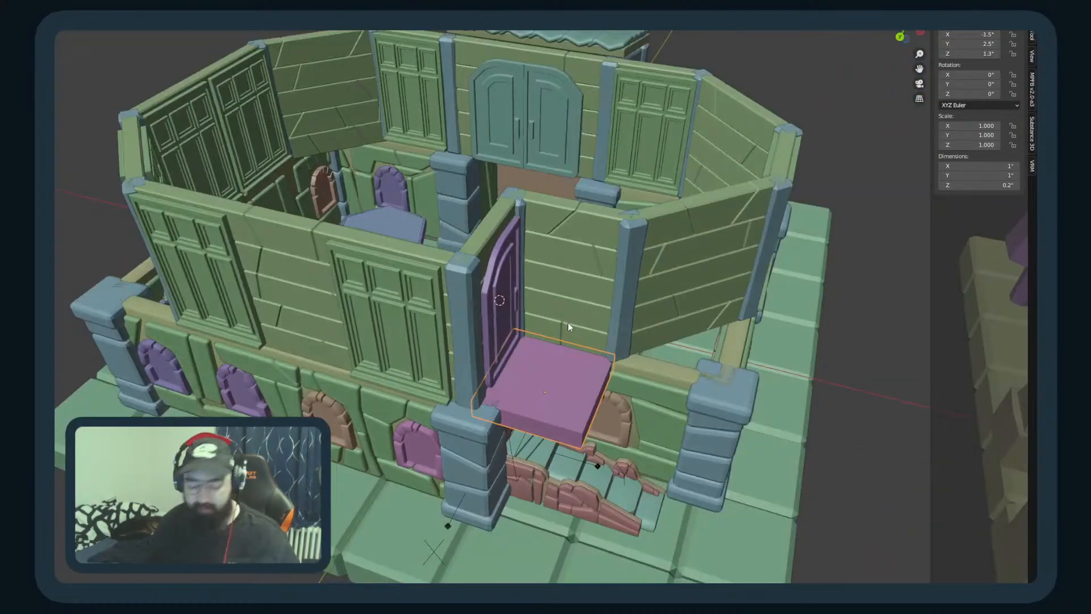
key(KP_7)
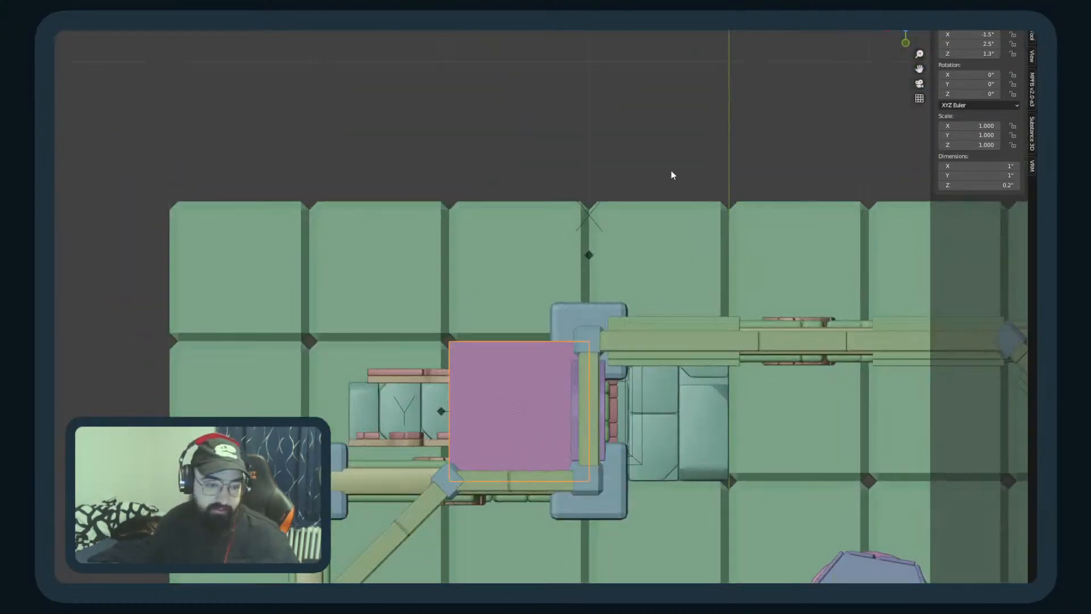
middle_drag(508, 307, 657, 254)
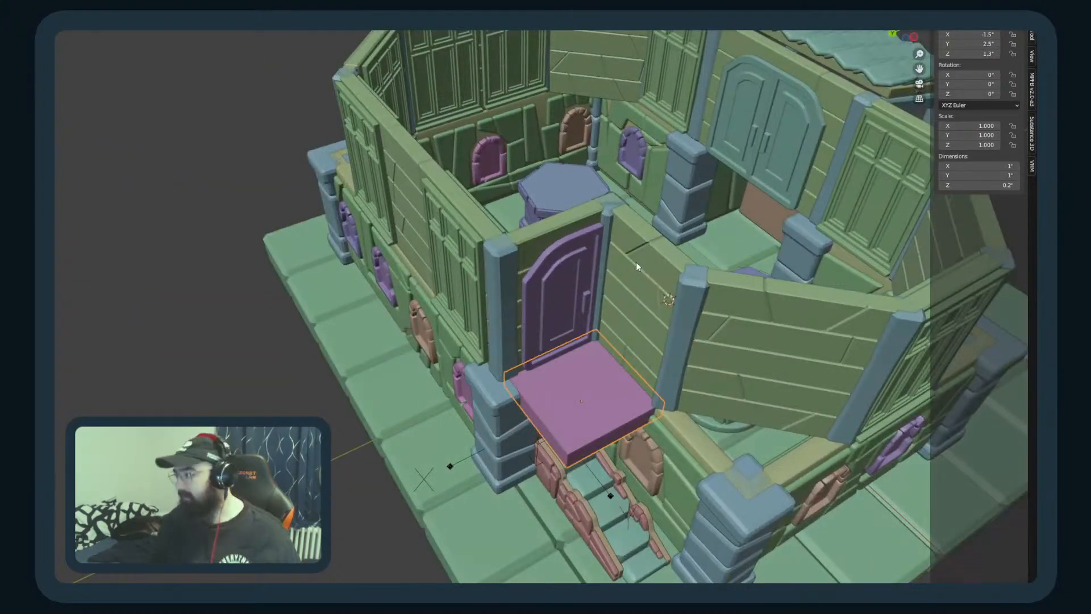
key(Tab)
key(alt+a)
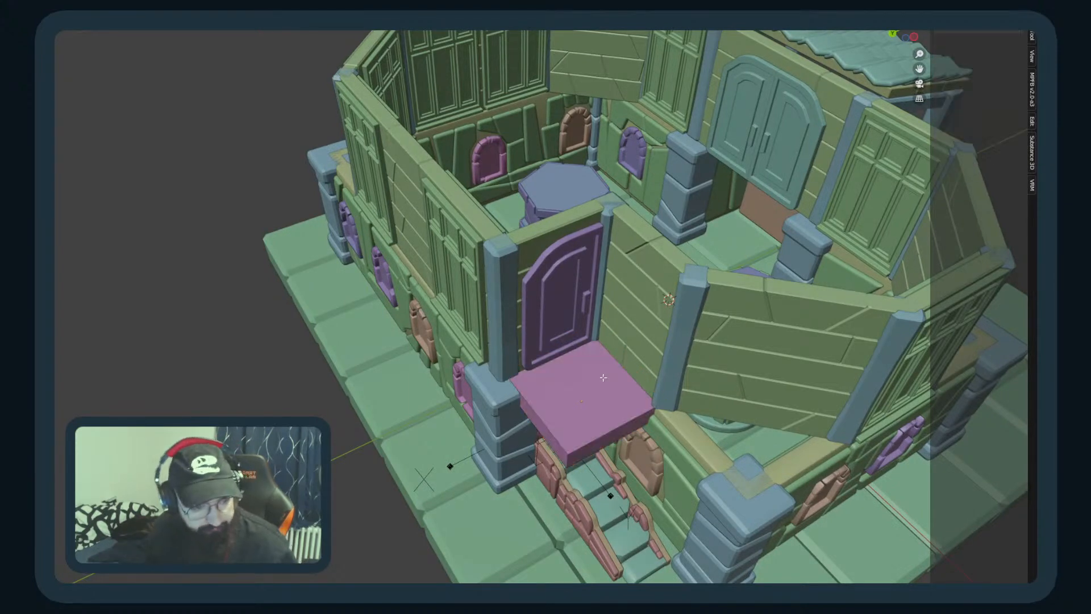
middle_drag(603, 377, 623, 349)
key(ctrl+r)
scroll(532, 412, up, 2)
click(531, 412)
right_click(532, 413)
middle_drag(559, 498, 586, 495)
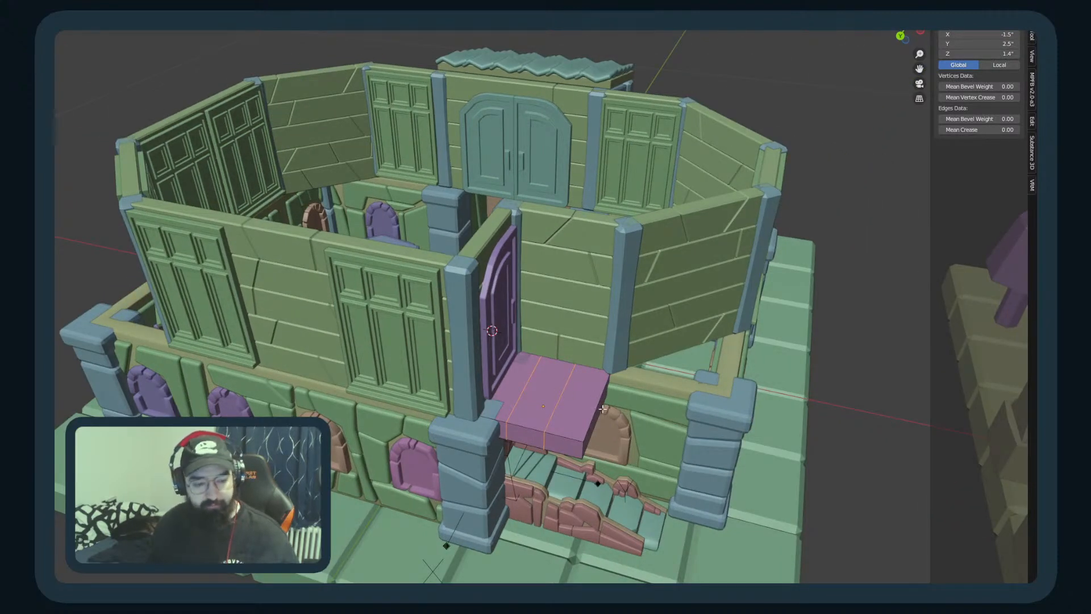
Step: Rip the slab along both cuts into three planks and fill the open side of the plank nearest the door
key(v)
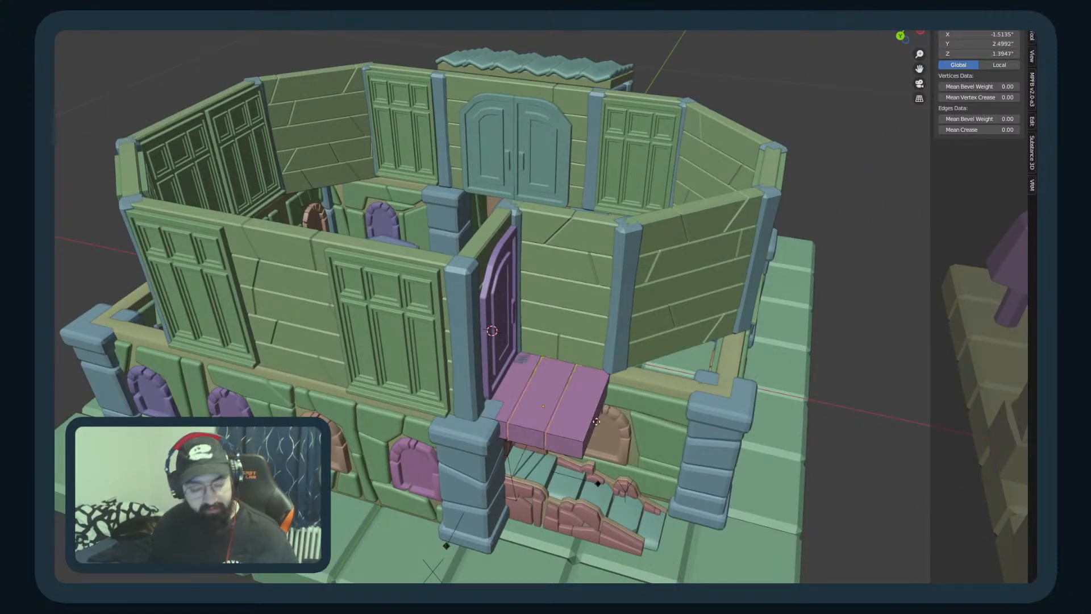
right_click(594, 383)
scroll(591, 463, up, 4)
middle_drag(591, 463, 576, 474)
key(alt+a)
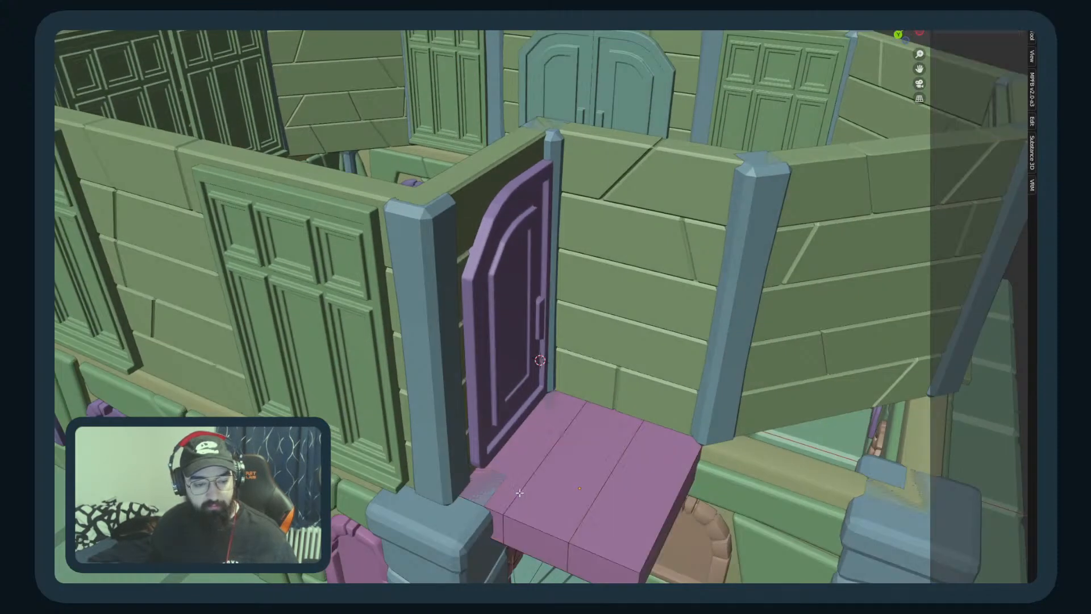
alt+click(567, 501)
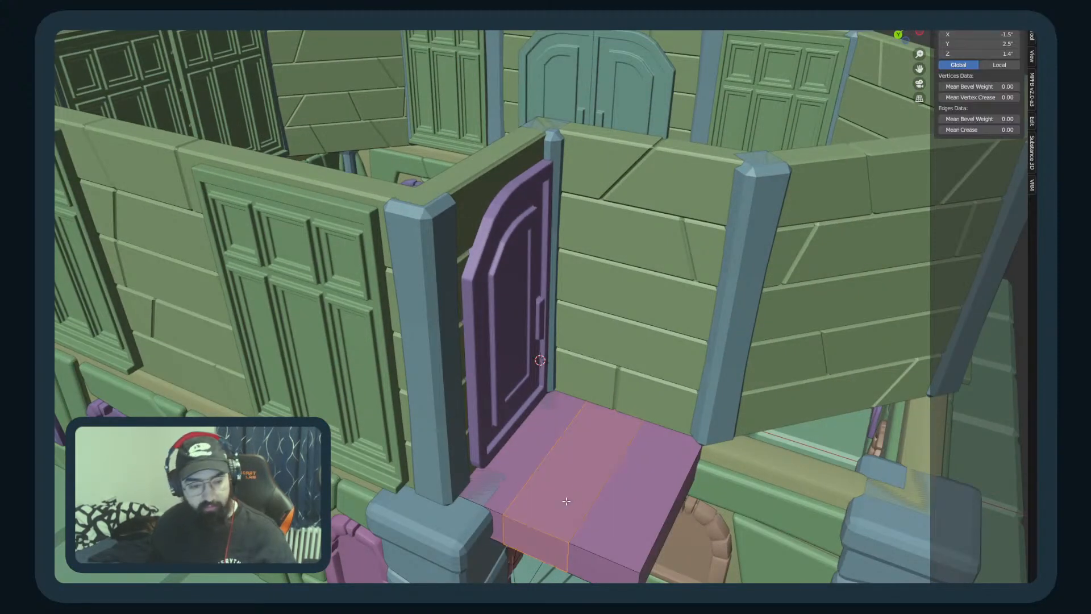
alt+shift+click(636, 522)
middle_drag(590, 528, 542, 513)
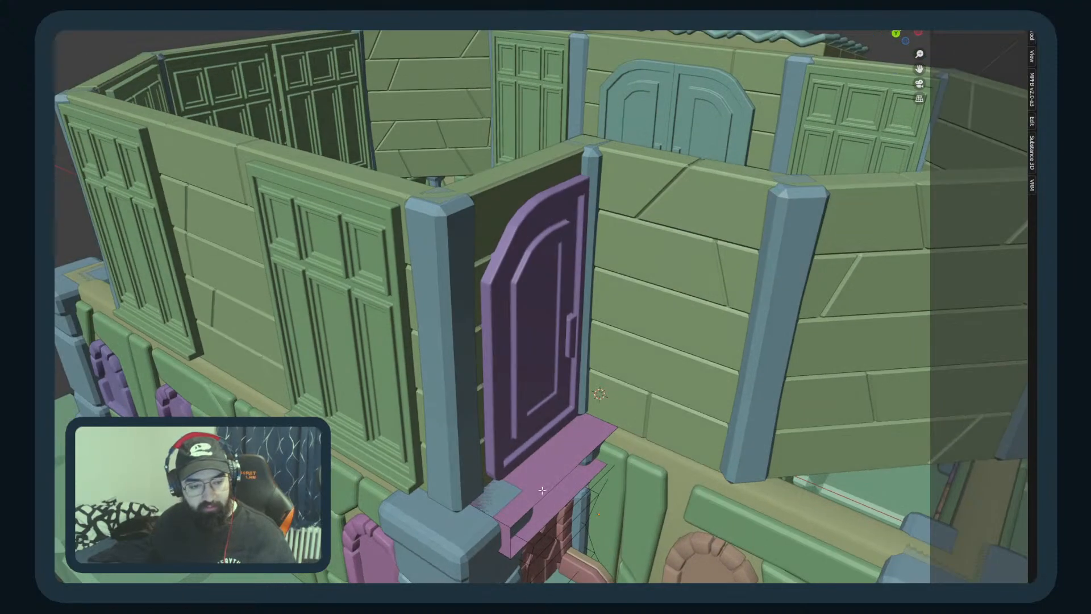
alt+click(548, 491)
key(f)
key(alt+h)
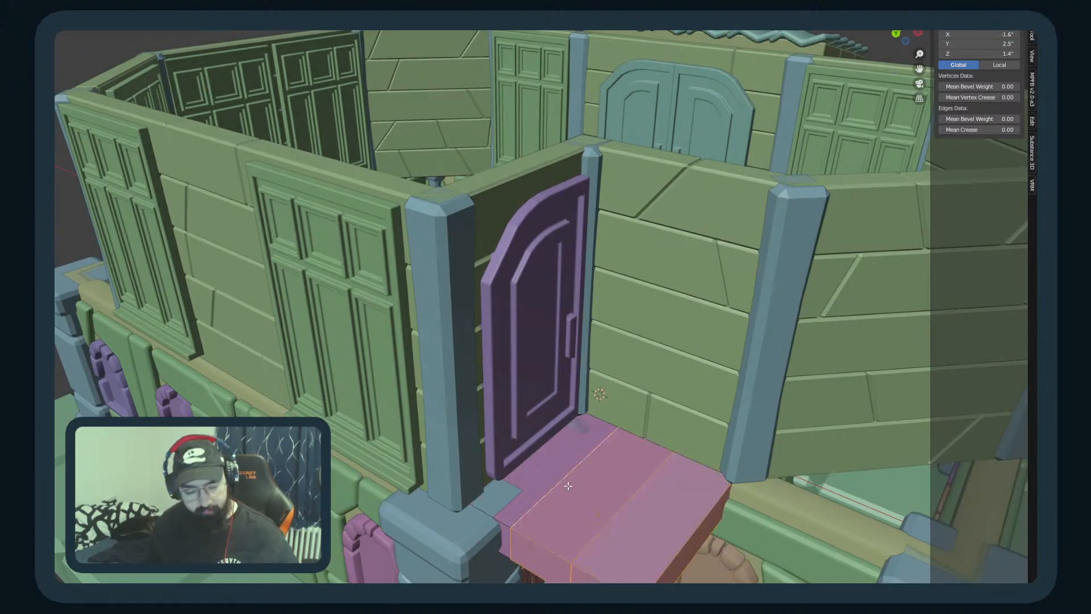
Step: Isolate the slab's middle plank, fill both of its open sides, and reveal the hidden planks again
key(alt+a)
alt+click(542, 476)
key(Delete)
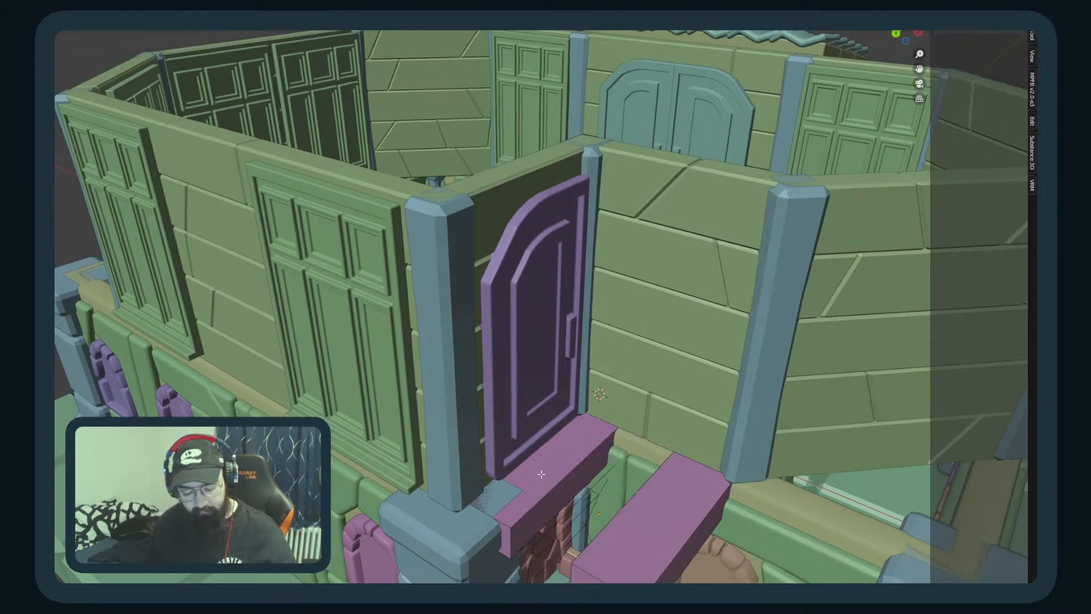
key(ctrl+z)
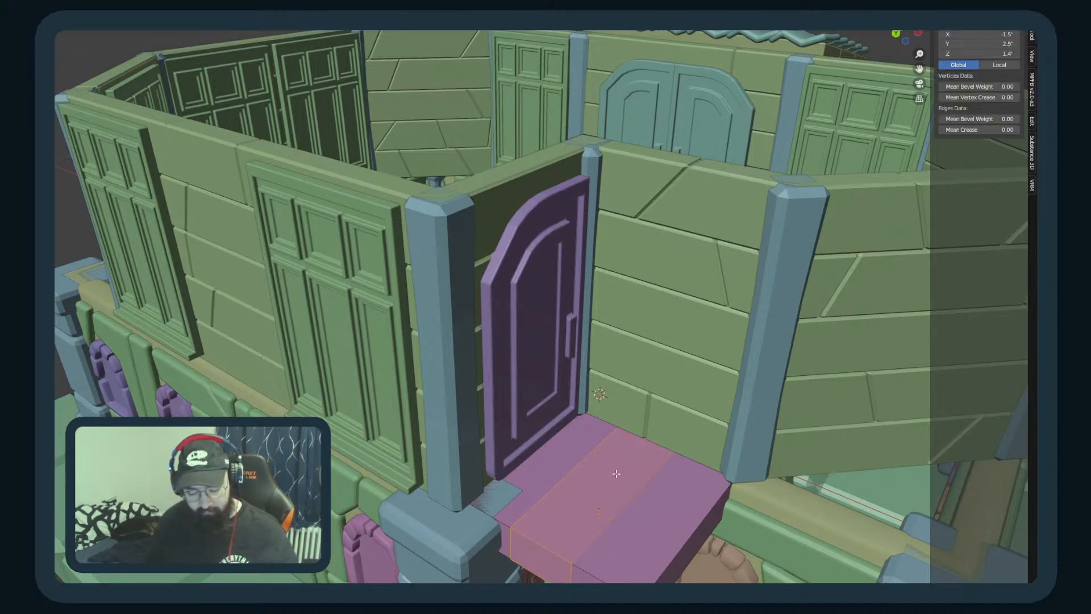
key(Delete)
middle_drag(626, 481, 600, 471)
alt+click(642, 561)
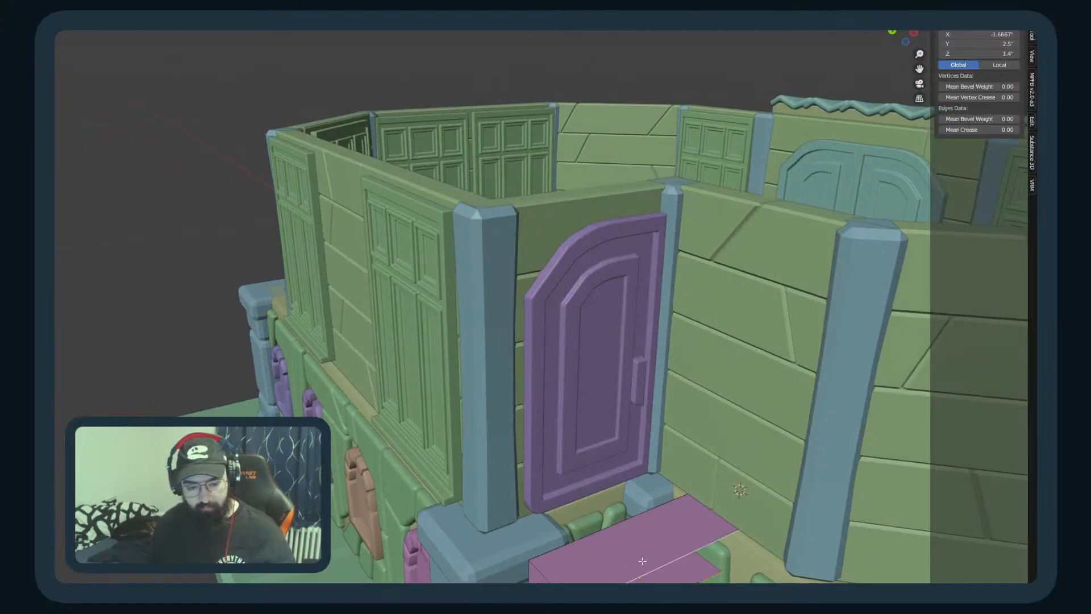
middle_drag(650, 562, 484, 545)
shift+click(483, 544)
middle_drag(563, 548, 528, 562)
key(alt+h)
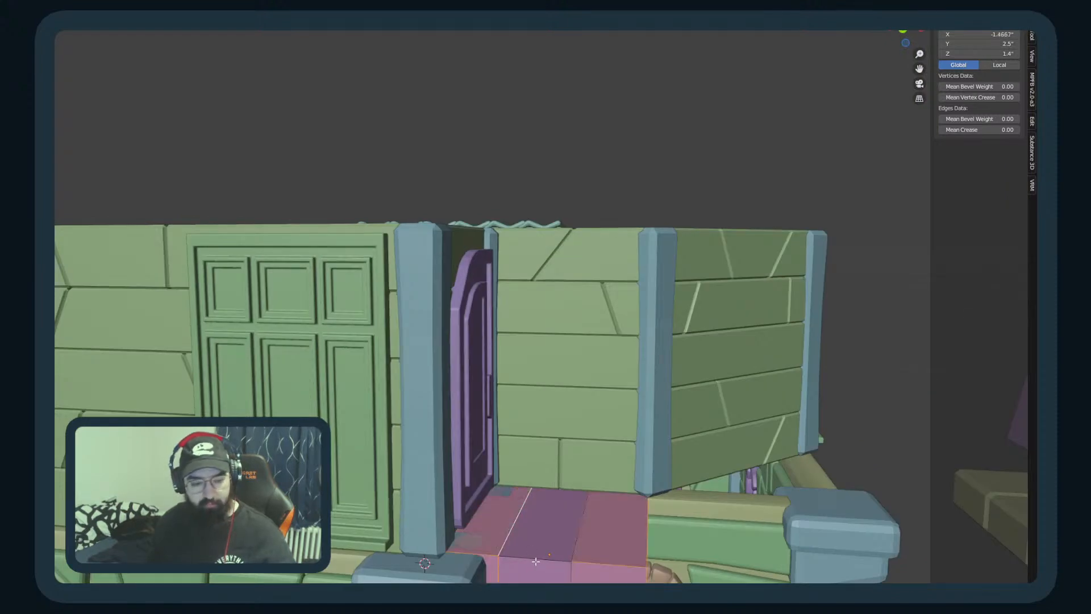
Step: Isolate the plank farthest from the door, fill its open inner side, and return to object mode
key(a)
key(a)
key(l)
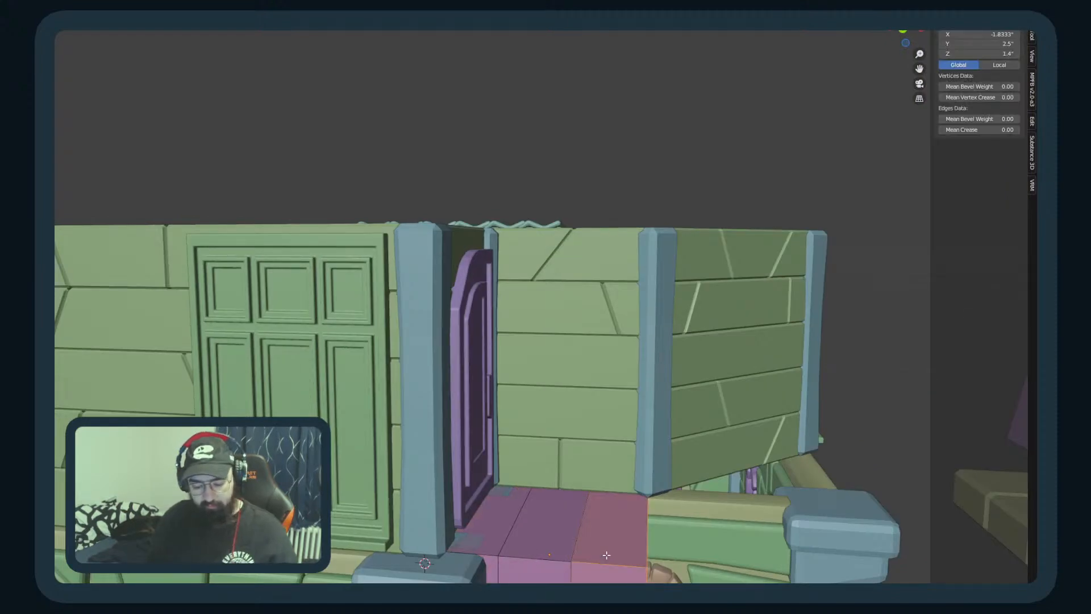
key(ctrl+i)
key(h)
middle_drag(627, 499, 603, 535)
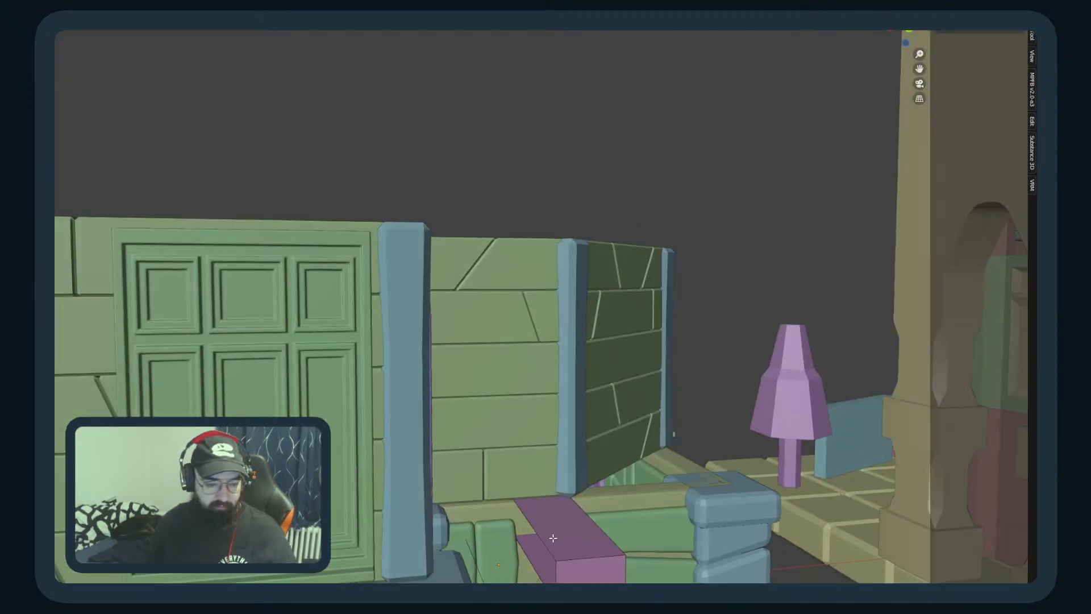
click(603, 535)
key(f)
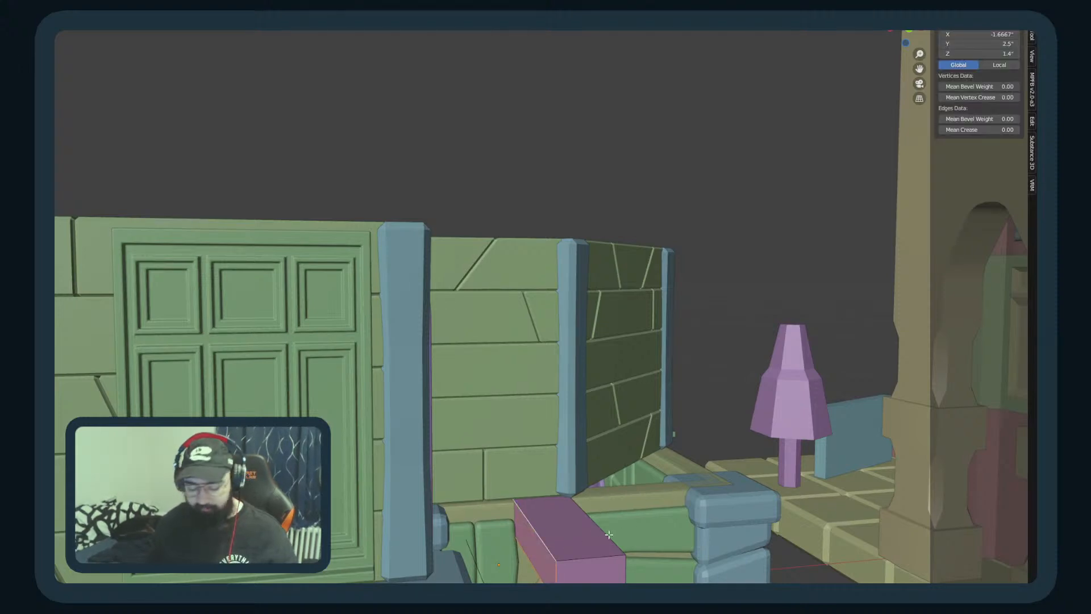
key(KP_Divide)
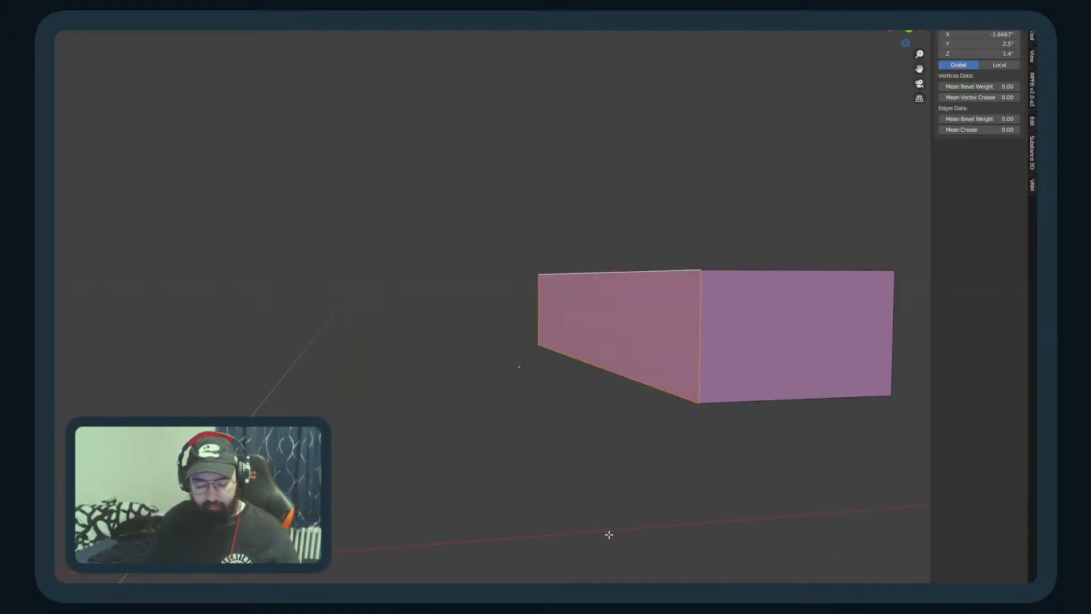
key(KP_Divide)
key(Tab)
middle_drag(609, 534, 741, 440)
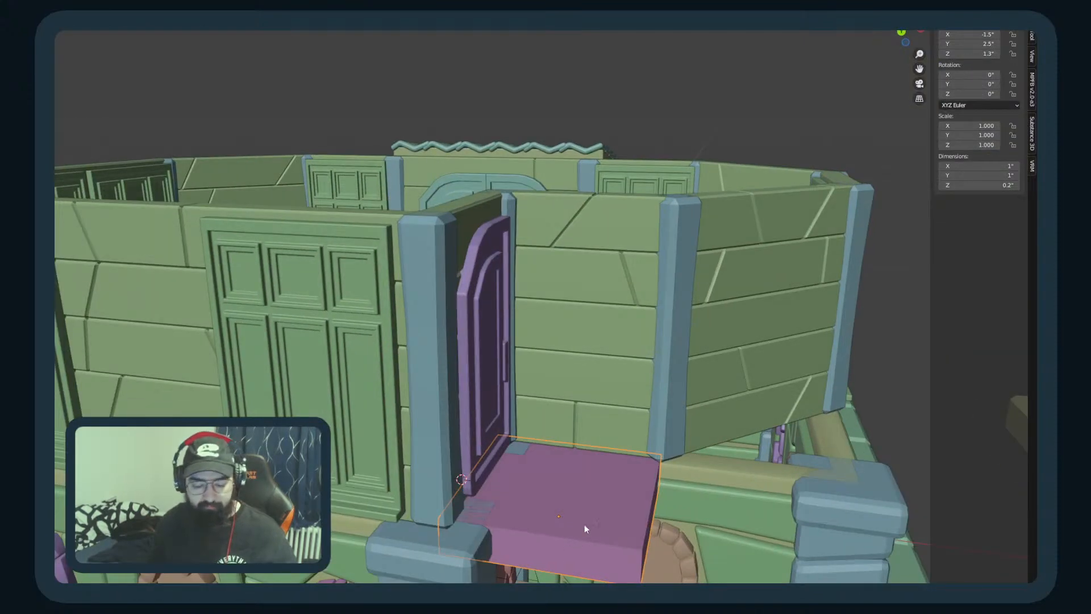
Step: Add a Bevel modifier to the three-plank landing slab
click(1080, 366)
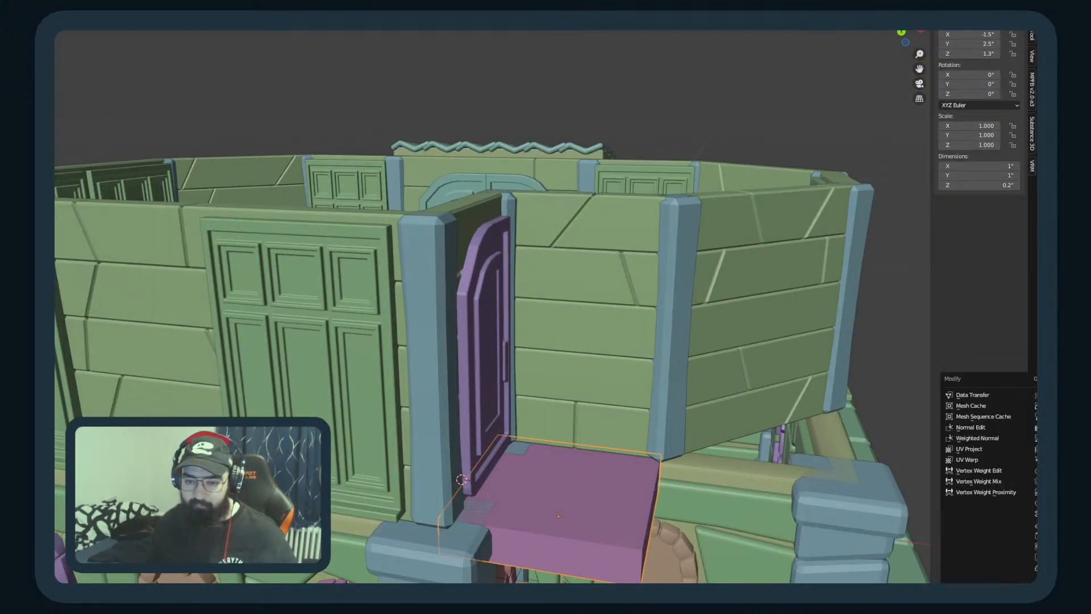
click(1051, 406)
scroll(692, 473, down, 2)
middle_drag(692, 473, 643, 486)
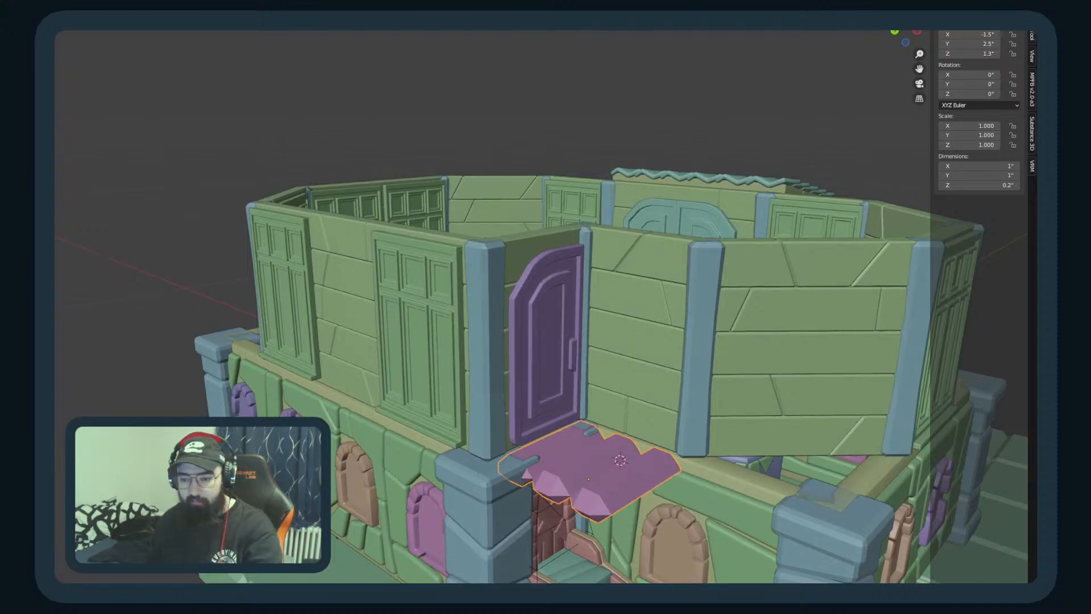
Step: Apply the landing slab's object transforms and reduce the bevel to a narrow edge around each plank
middle_drag(685, 401, 541, 462)
key(ctrl+a)
click(543, 463)
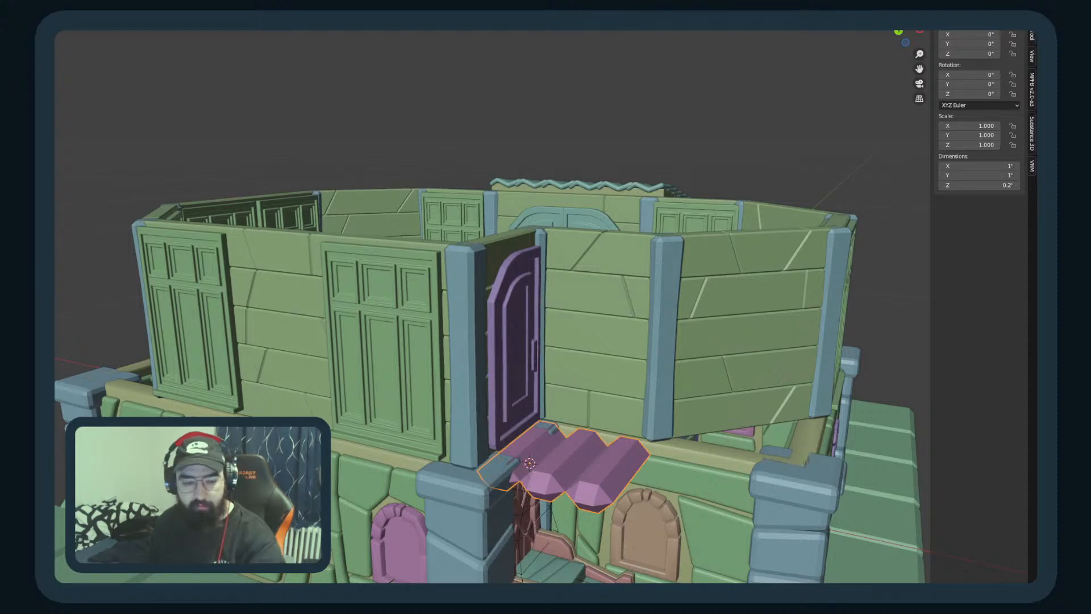
middle_drag(741, 433, 539, 530)
middle_drag(592, 455, 553, 335)
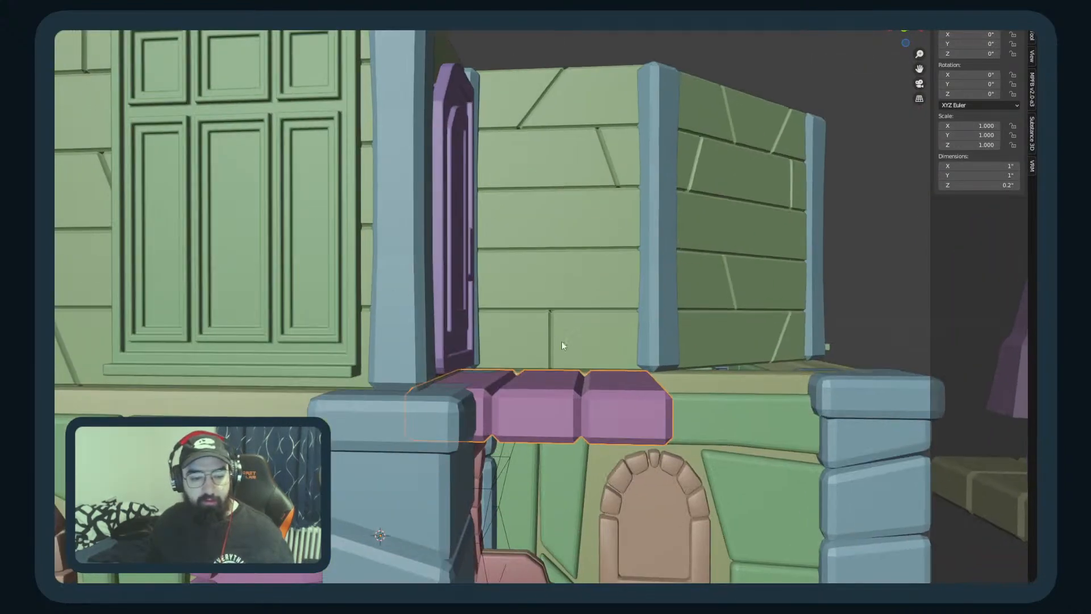
Step: Move the front edge of the seam between the middle and outermost planks along X towards the door
key(Tab)
click(584, 439)
middle_drag(585, 439, 586, 460)
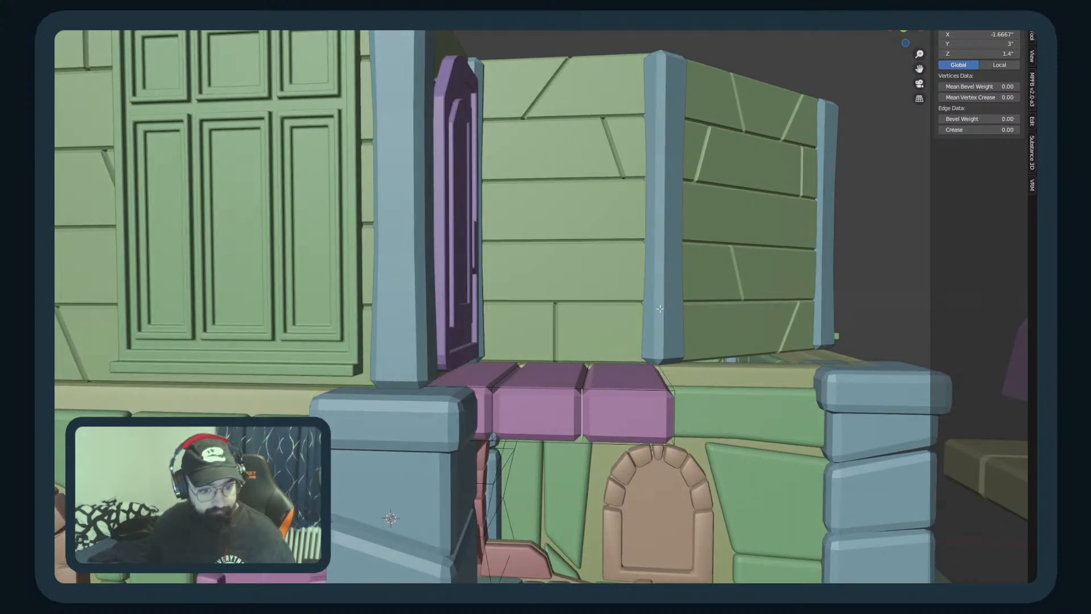
key(g)
key(x)
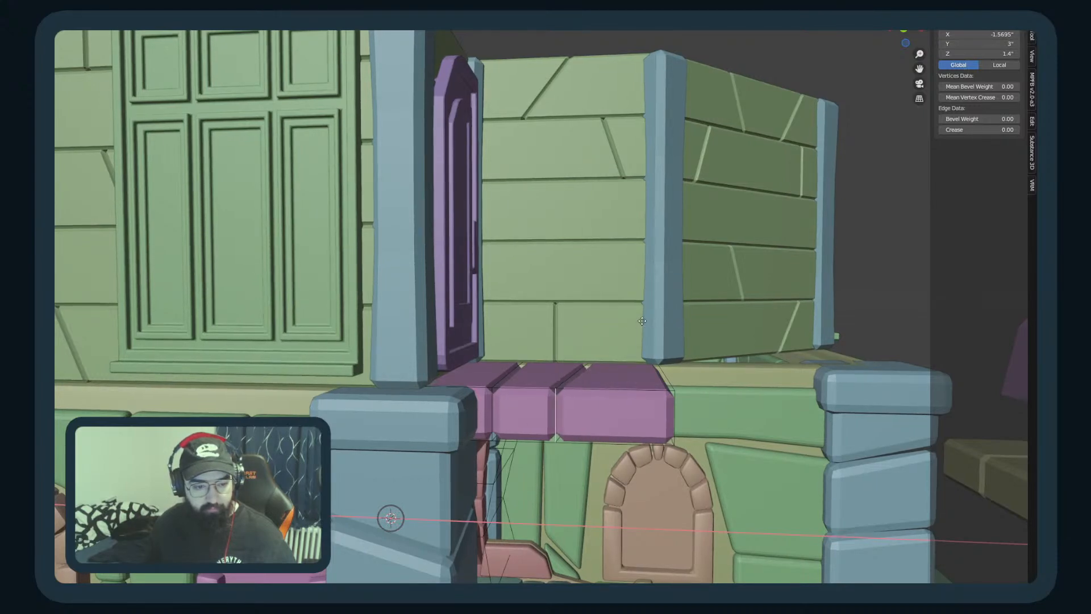
click(657, 324)
Step: Shift the front edges of the plank seams further along X to give the planks irregular widths
middle_drag(657, 324, 550, 438)
key(g)
key(x)
click(572, 440)
click(548, 325)
key(g)
key(x)
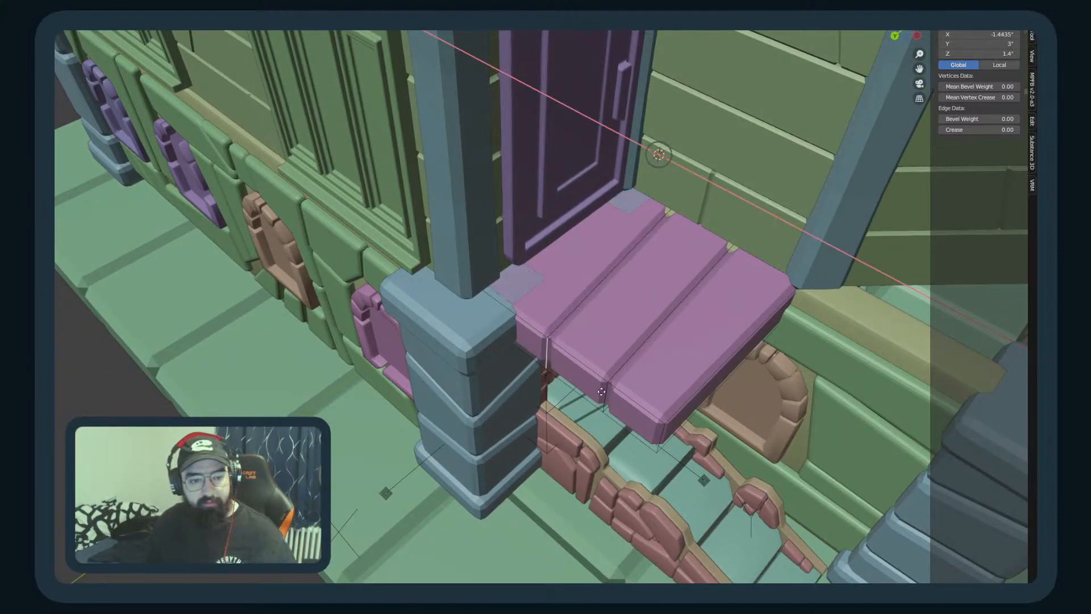
click(596, 390)
Step: Isolate the slab in local view, edge-slide two plank edges slightly, and return to the full scene in object mode
key(KP_Divide)
middle_drag(697, 350, 475, 329)
click(408, 383)
key(g)
key(g)
click(458, 420)
click(659, 367)
key(g)
key(g)
click(691, 367)
middle_drag(717, 358, 654, 402)
key(KP_Divide)
key(Tab)
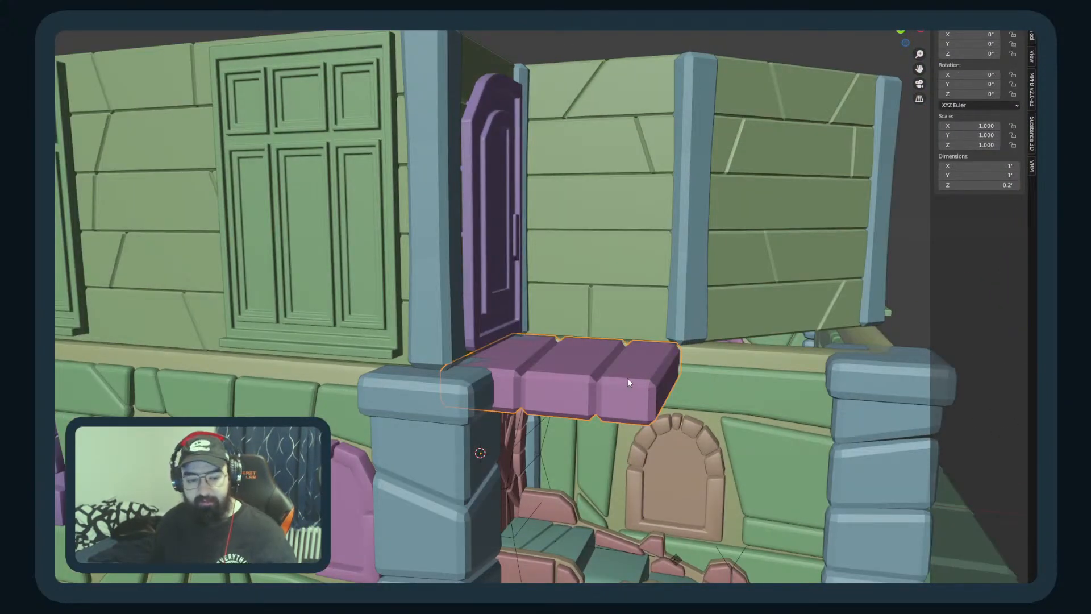
Step: Bevel the vertical front corner edge of the middle plank on its door-facing side
scroll(629, 384, down, 5)
middle_drag(578, 409, 666, 551)
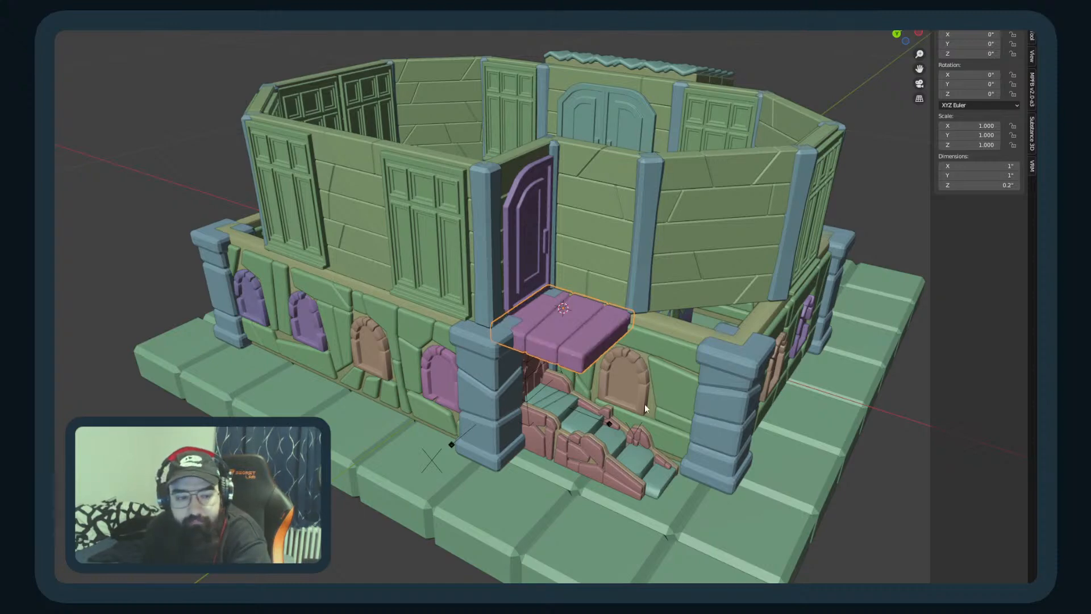
middle_drag(209, 305, 254, 301)
scroll(366, 323, up, 4)
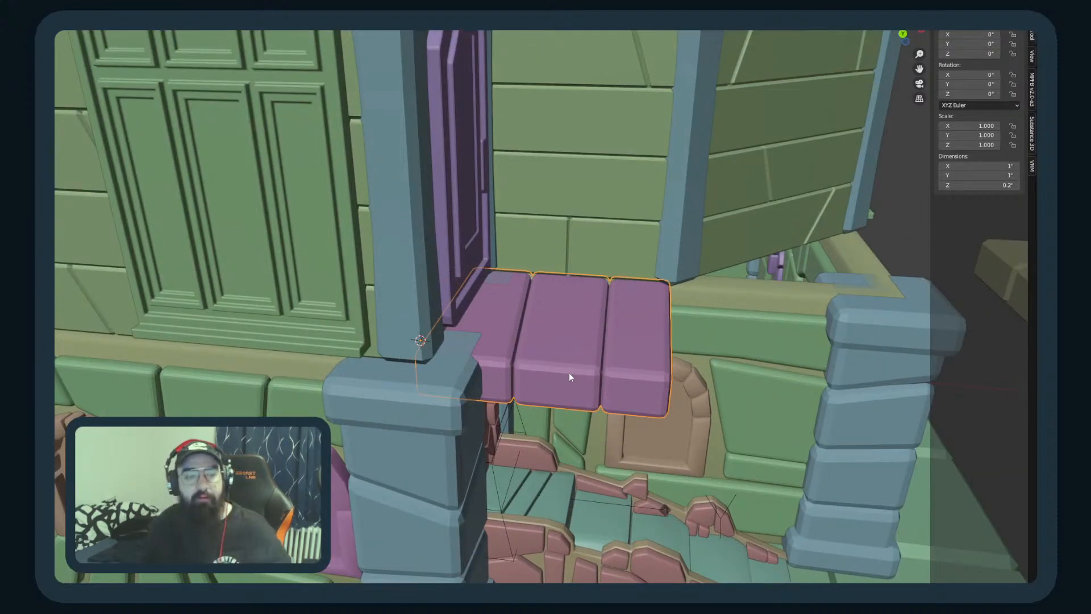
key(Tab)
key(ctrl+b)
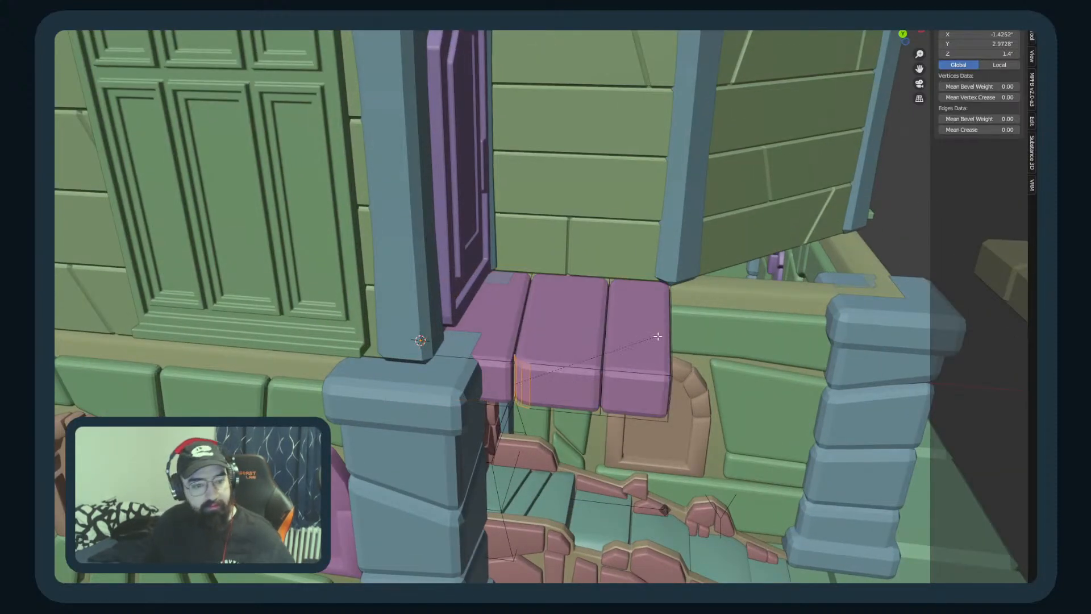
click(662, 340)
key(Tab)
Step: Examine the planked landing from several angles, checking how it fits the side door, corner pillar and stairs below
middle_drag(661, 340, 671, 419)
scroll(639, 398, down, 5)
scroll(639, 397, up, 5)
scroll(695, 401, down, 3)
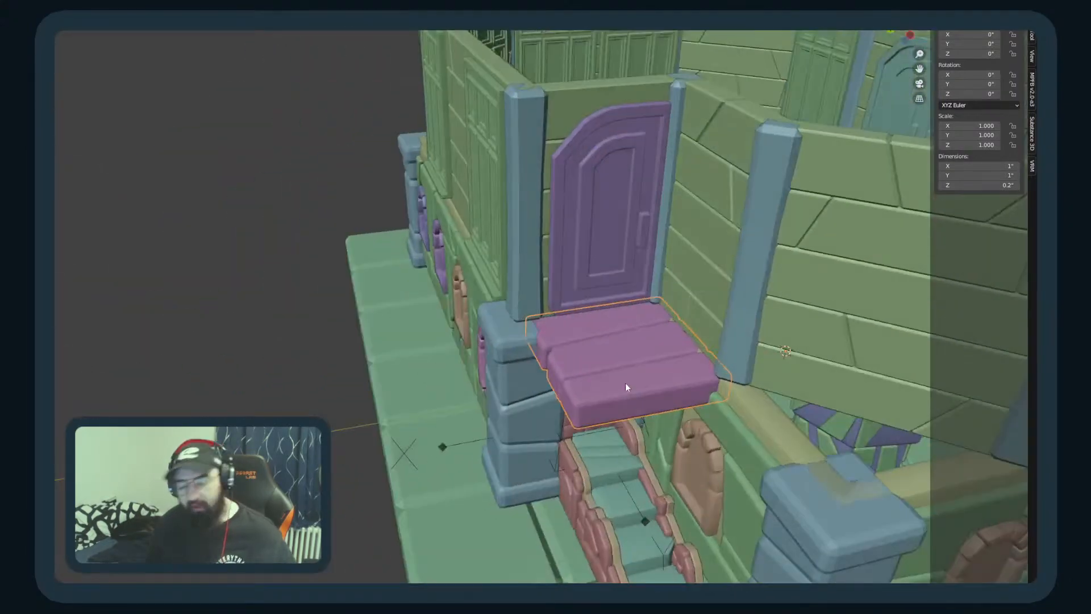
scroll(601, 381, down, 3)
click(388, 394)
middle_drag(389, 394, 429, 381)
scroll(429, 381, up, 2)
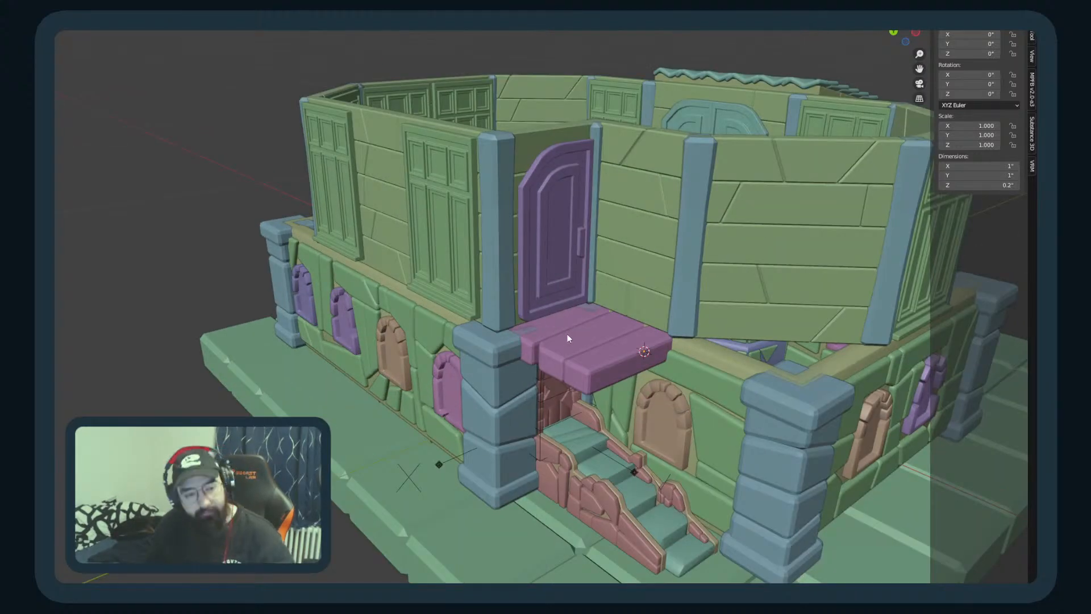
middle_drag(569, 335, 622, 288)
middle_drag(681, 353, 468, 356)
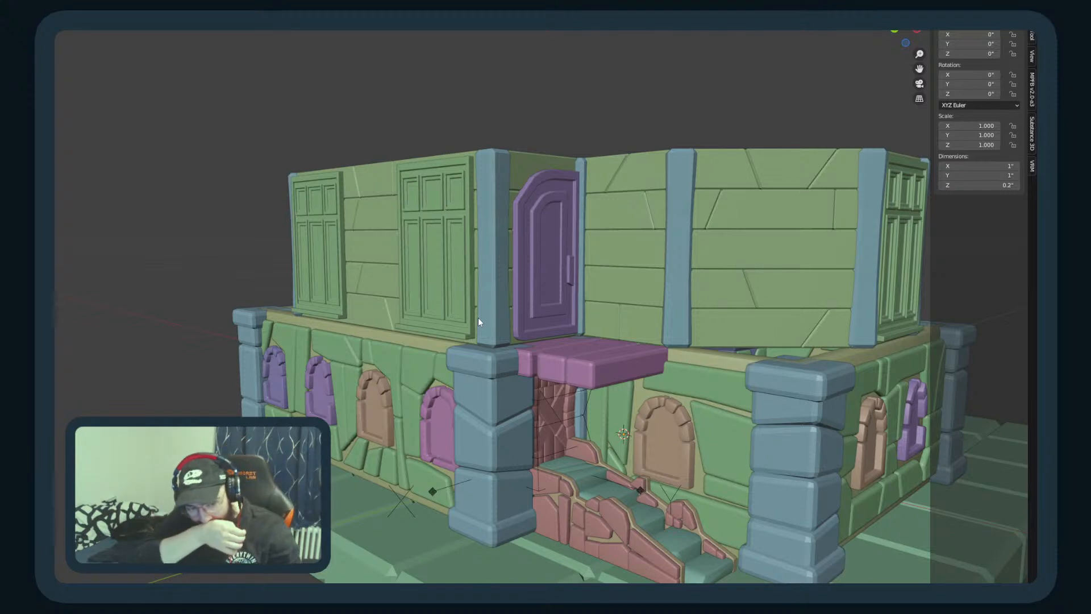
scroll(580, 459, up, 2)
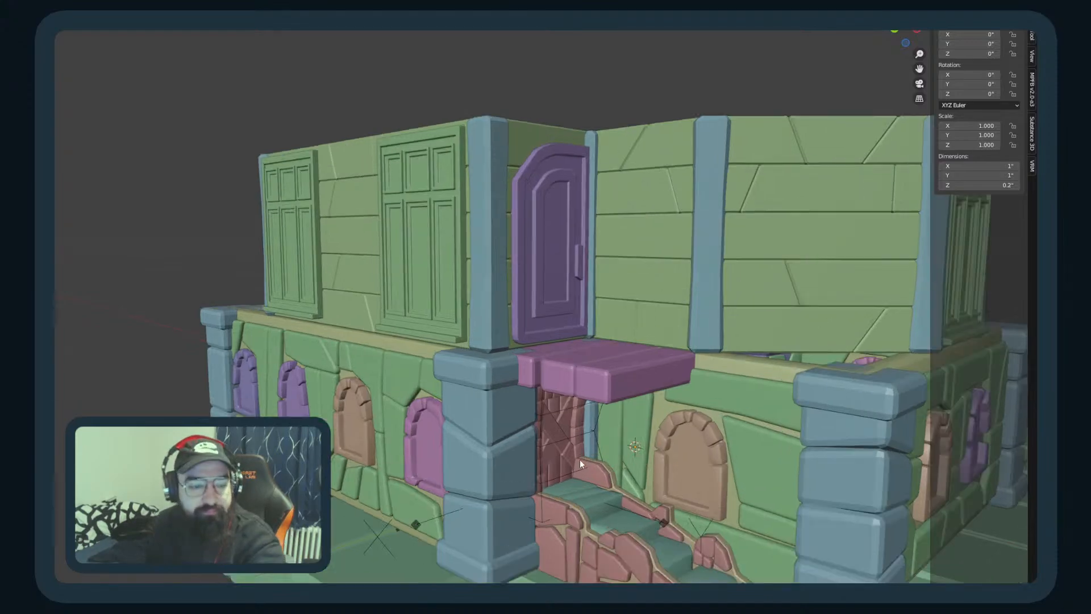
middle_drag(587, 458, 641, 364)
click(658, 403)
middle_drag(658, 404, 789, 476)
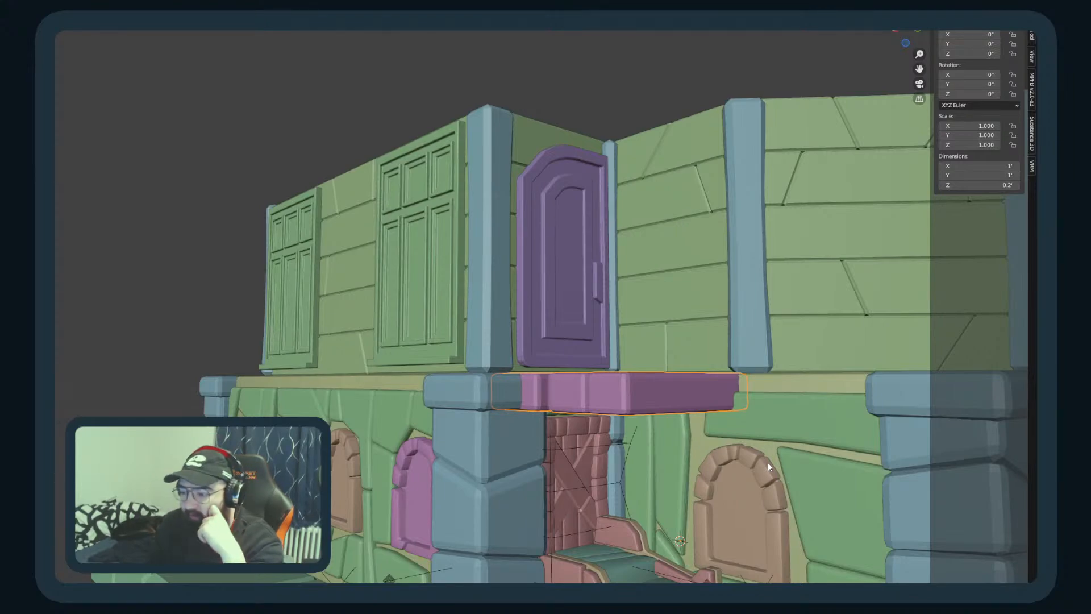
Step: Check the heights of the landing's underside and top faces, and apply the landing's transforms in object mode
middle_drag(769, 462, 796, 443)
key(Tab)
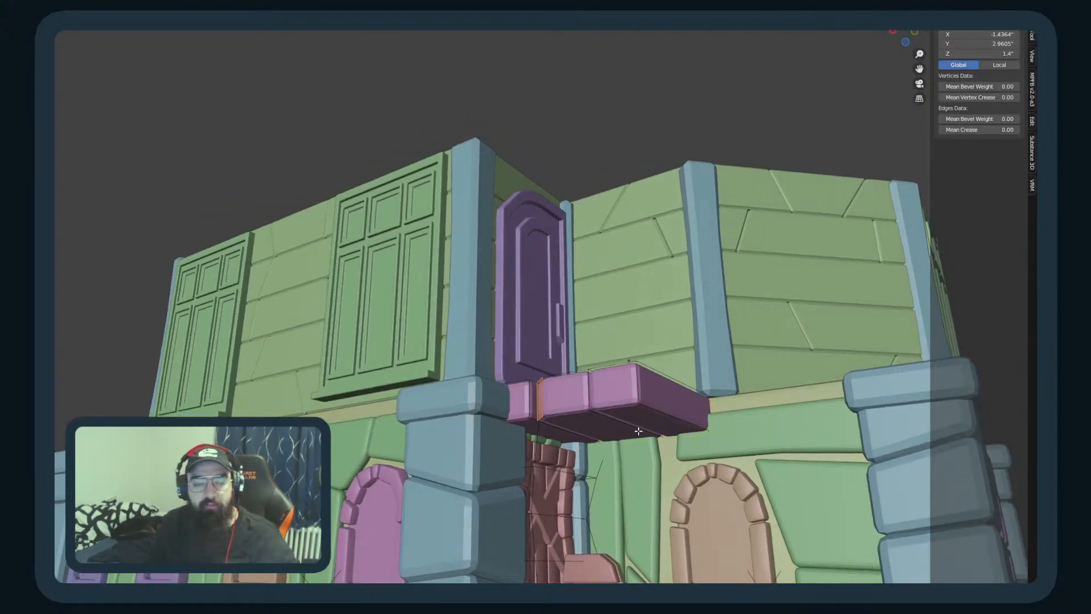
click(637, 413)
middle_drag(636, 413, 640, 461)
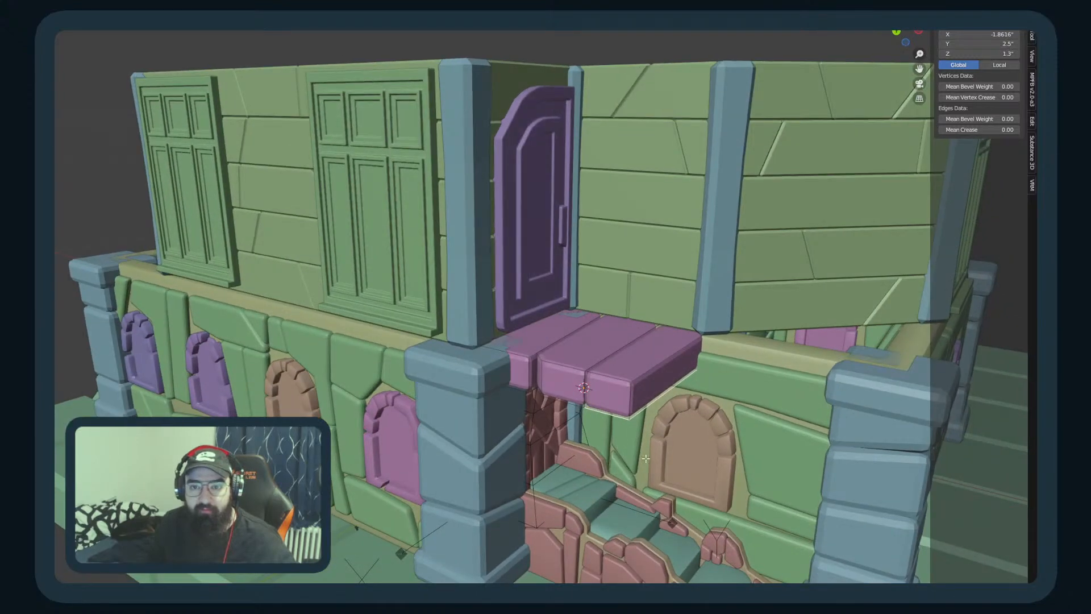
click(658, 365)
click(635, 377)
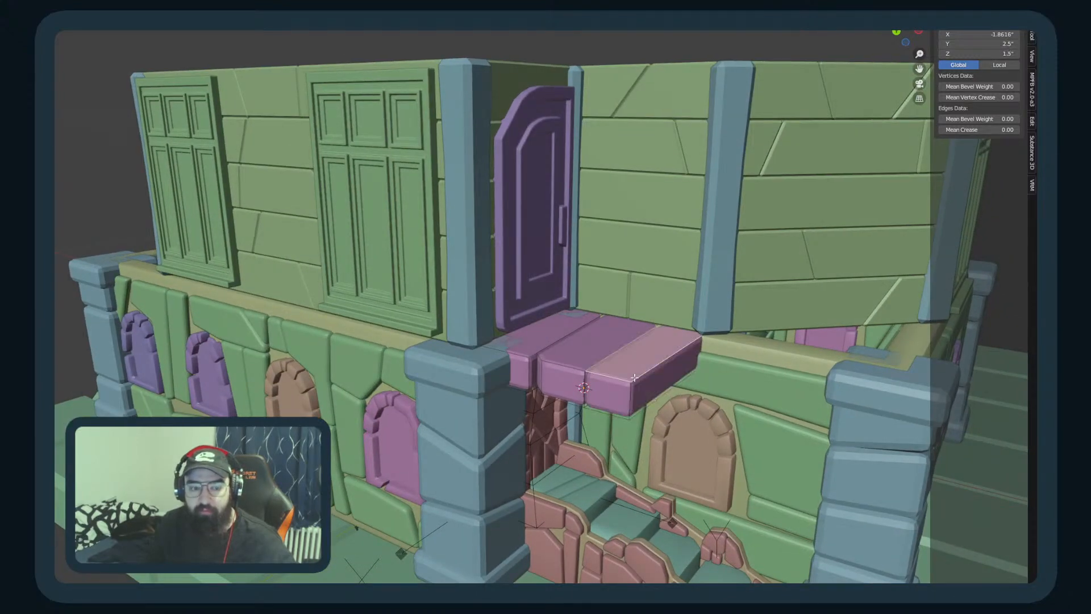
key(Tab)
middle_drag(627, 448, 643, 373)
key(ctrl+a)
click(642, 419)
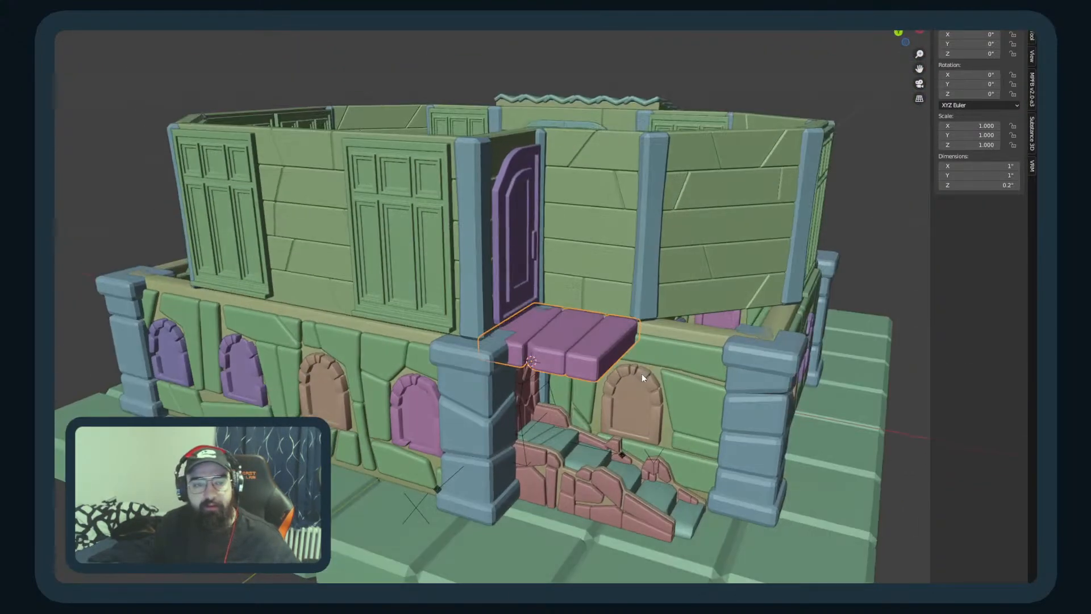
Step: Bring back the hidden block-out volumes of the upper storey and view the whole building
scroll(817, 203, down, 3)
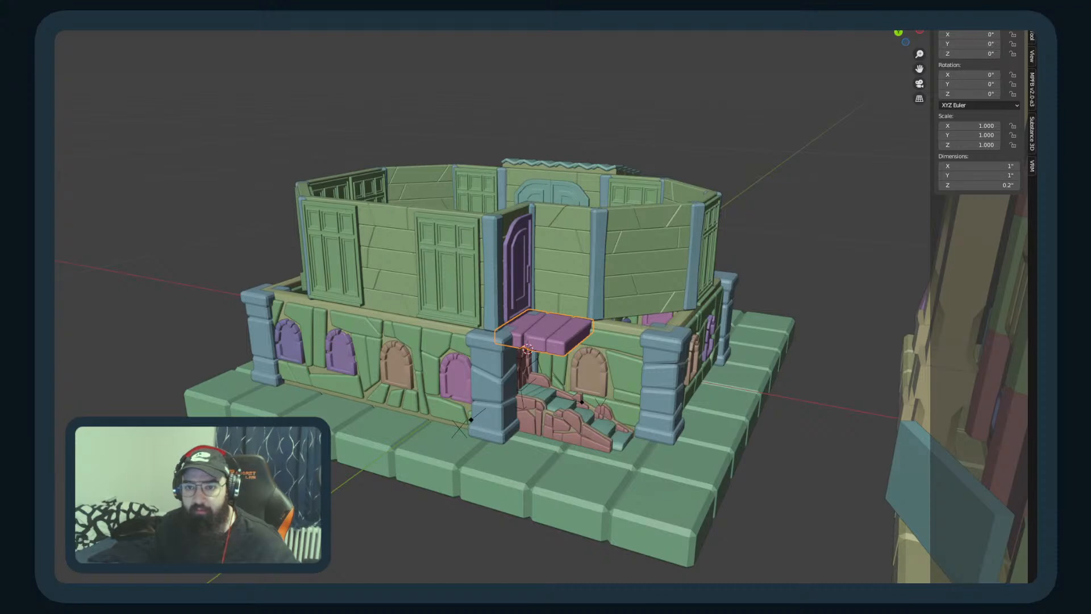
middle_drag(823, 175, 802, 219)
middle_drag(657, 301, 675, 217)
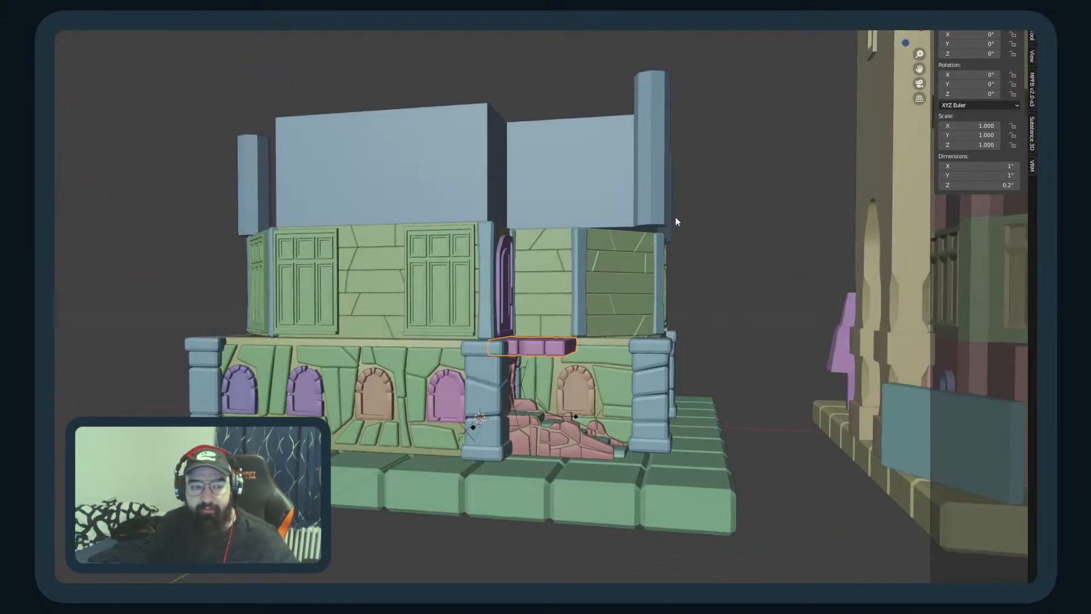
key(ctrl+KP_1)
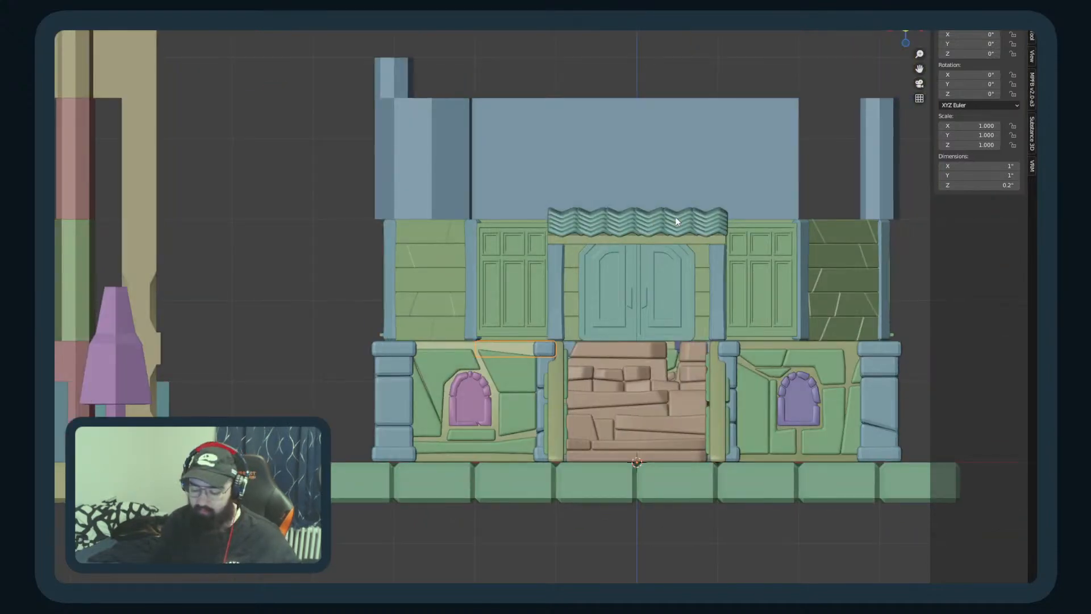
key(KP_1)
key(shift+d)
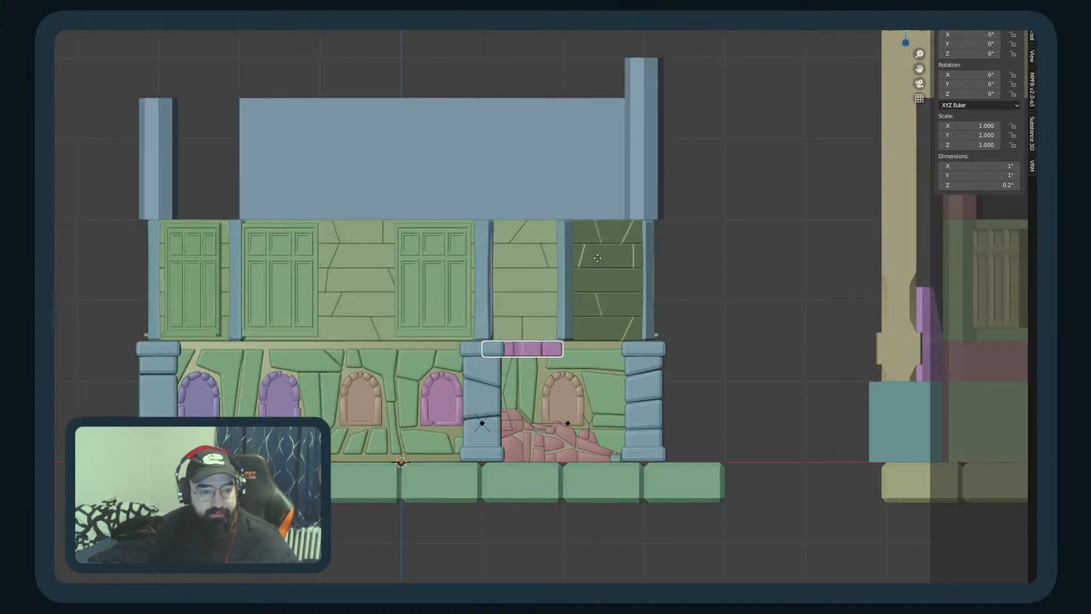
key(Escape)
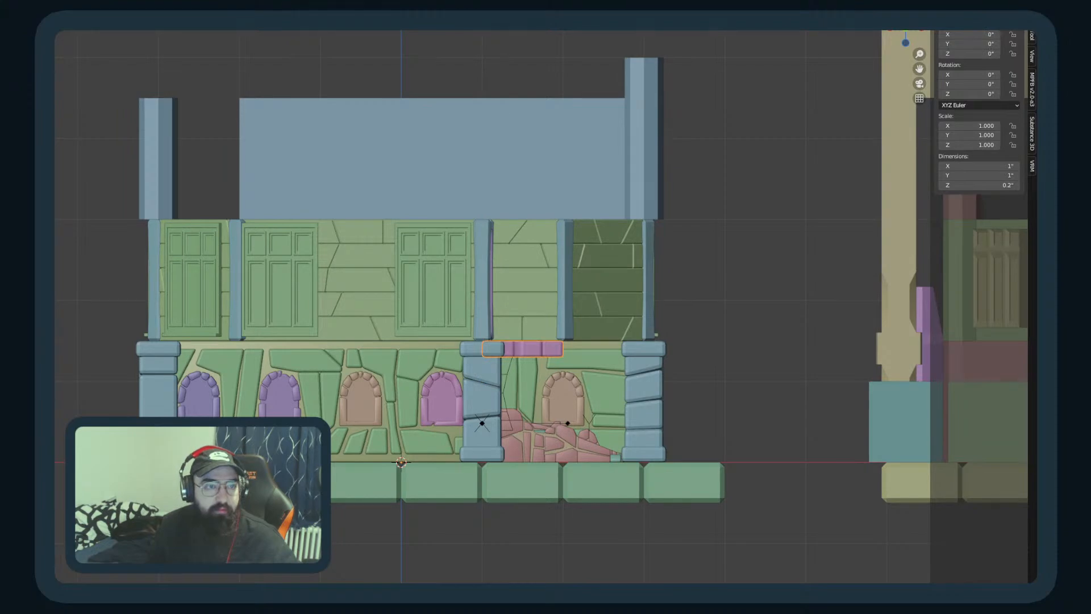
key(g)
click(593, 199)
middle_drag(574, 263, 568, 284)
key(ctrl+z)
key(Delete)
click(562, 336)
key(F3)
text(se)
key(Escape)
Step: Snap the 3D cursor to the underside face of the landing's middle plank and return to object mode
middle_drag(612, 347, 591, 321)
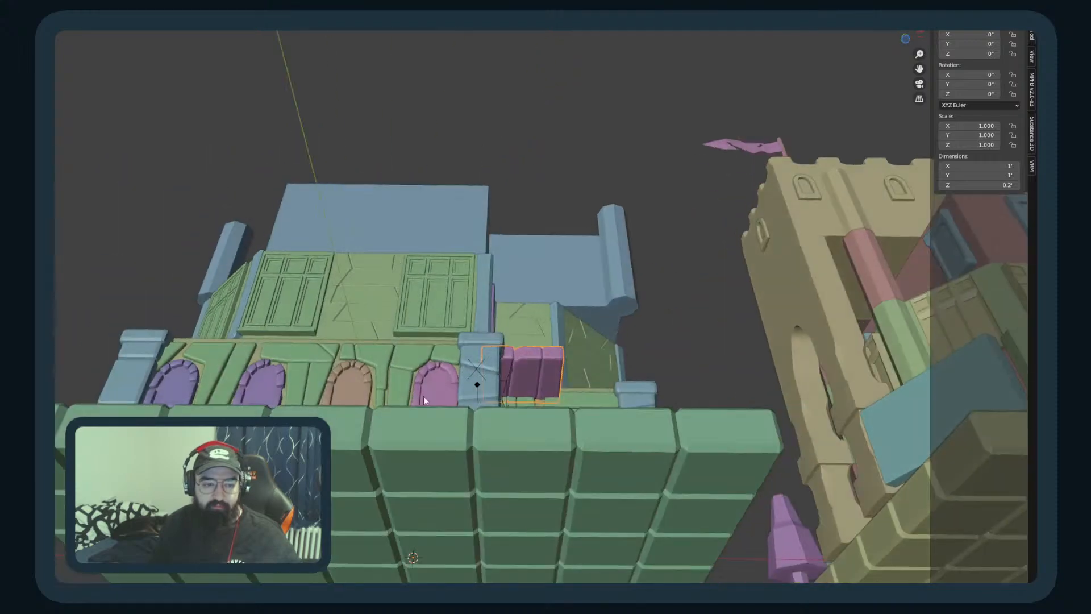
key(Tab)
click(527, 382)
middle_drag(573, 373, 584, 401)
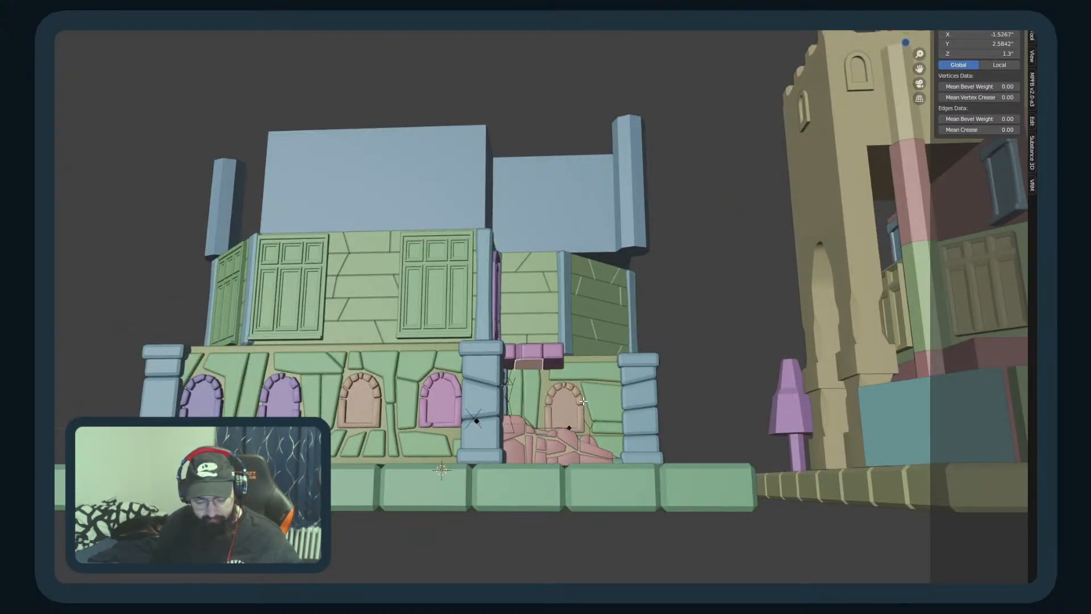
right_click(594, 396)
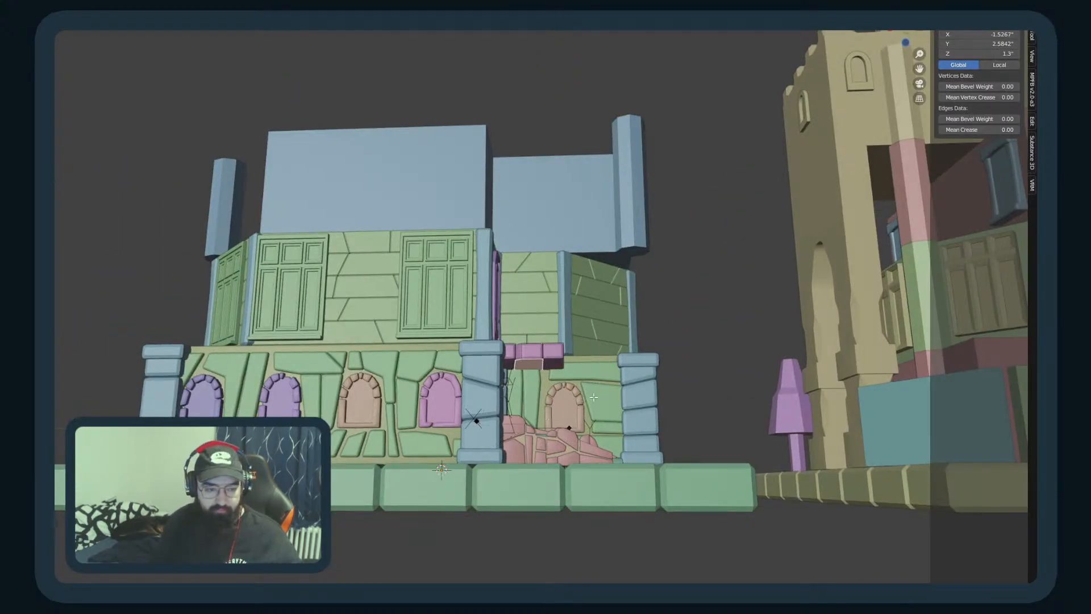
key(shift+s)
click(590, 455)
key(Tab)
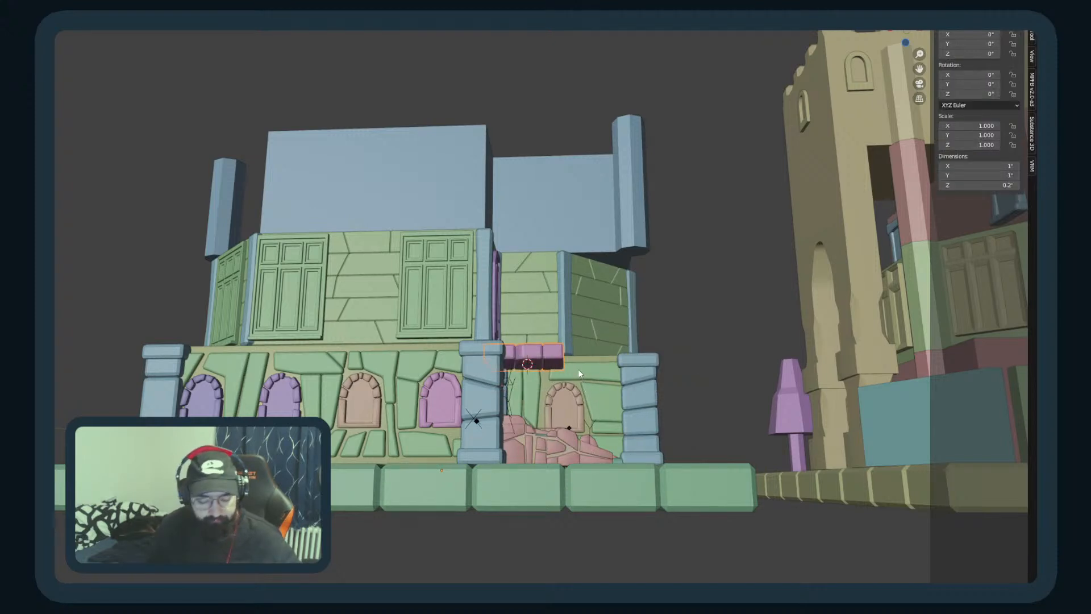
Step: Set the landing's origin to the 3D cursor and send the cursor back to the world origin
key(F3)
text(set ori)
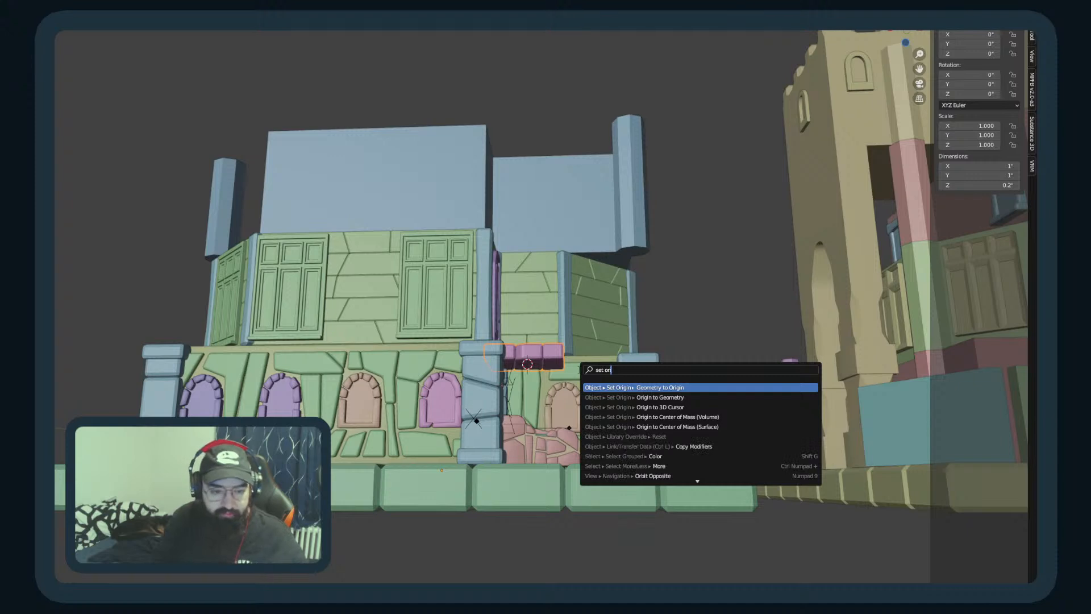
key(Down)
key(Down)
key(Return)
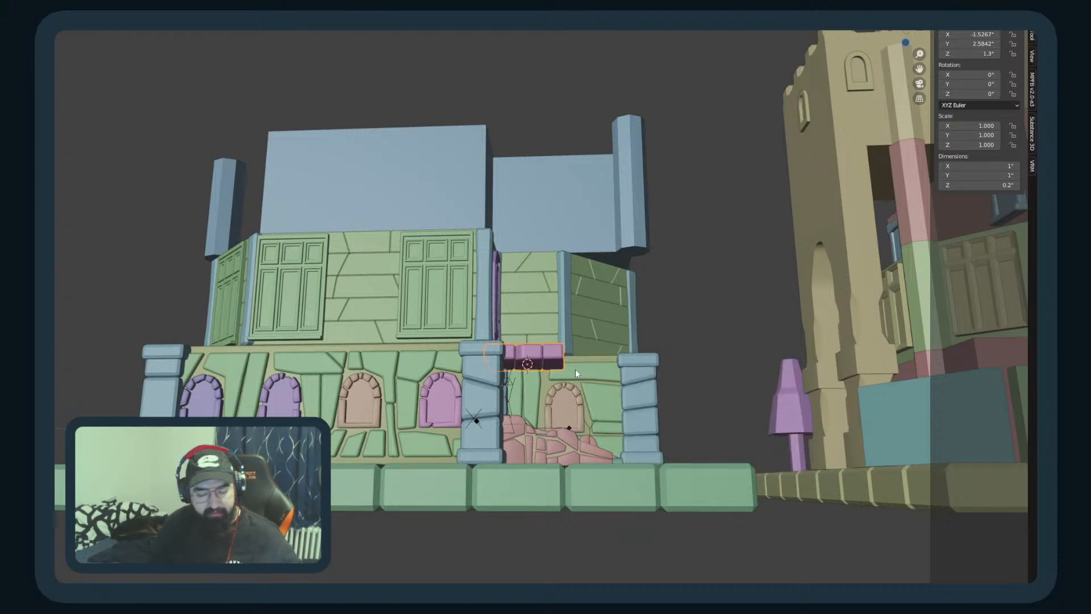
key(shift+s)
click(527, 401)
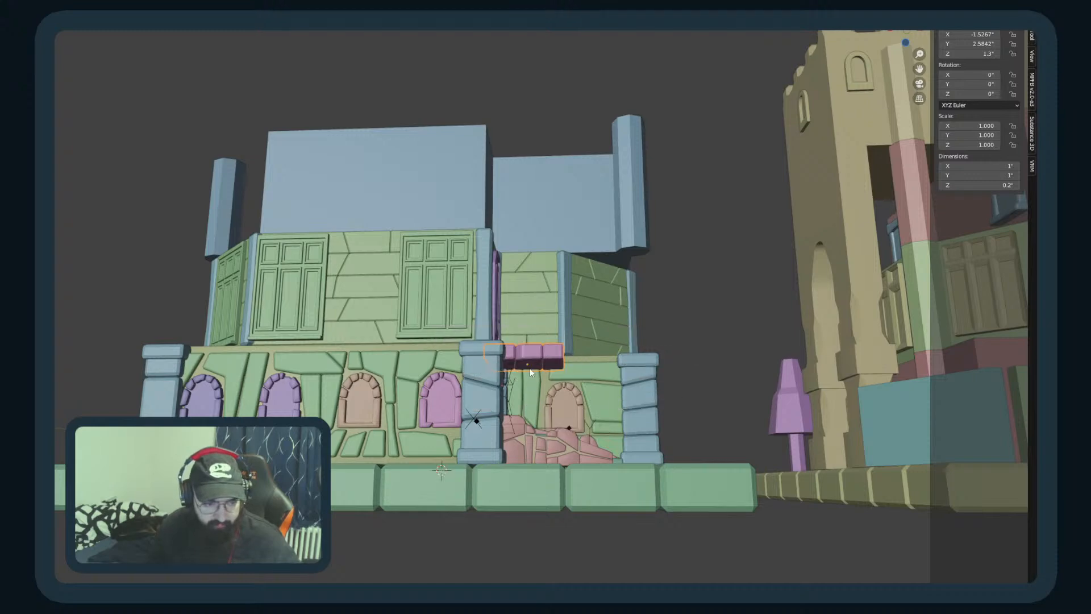
Step: Duplicate the landing in front view, place the copy over the angled corner wall, and set its Z location to 2.8
key(KP_1)
key(shift+d)
click(623, 215)
click(970, 54)
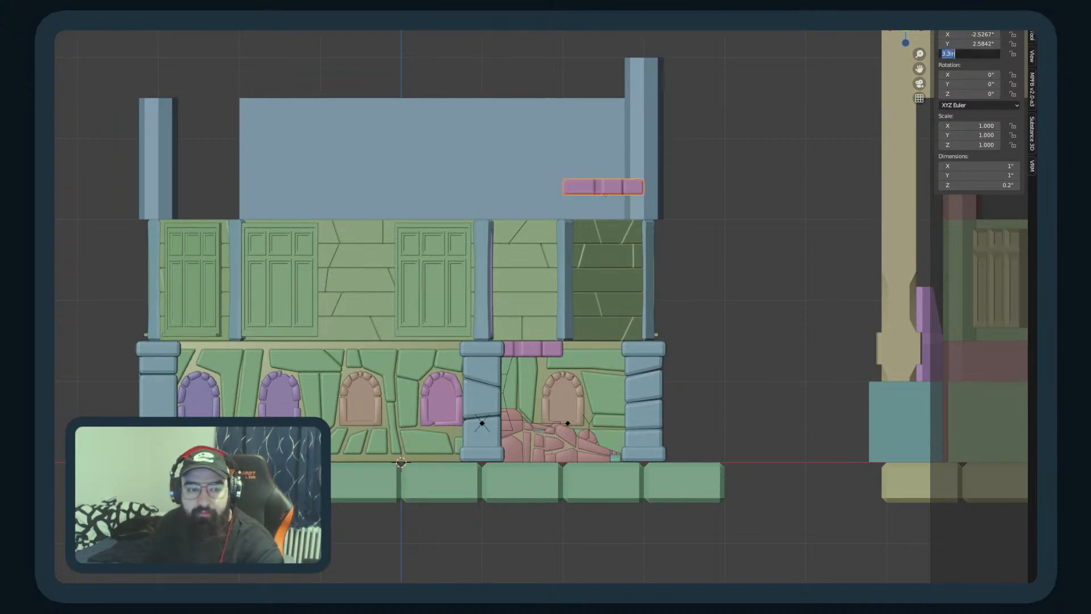
text(3)
key(Return)
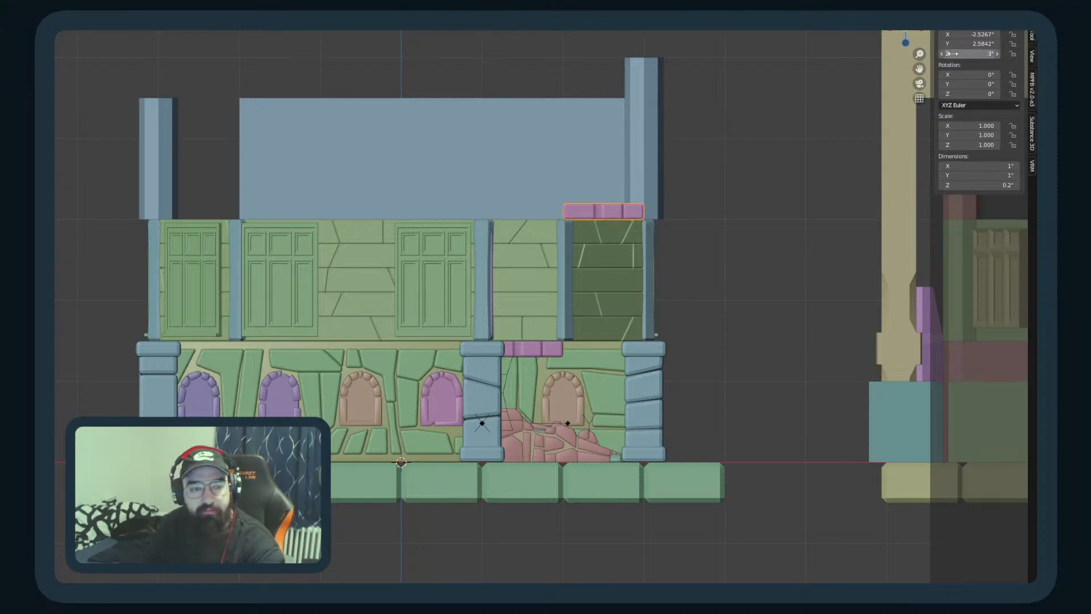
click(948, 53)
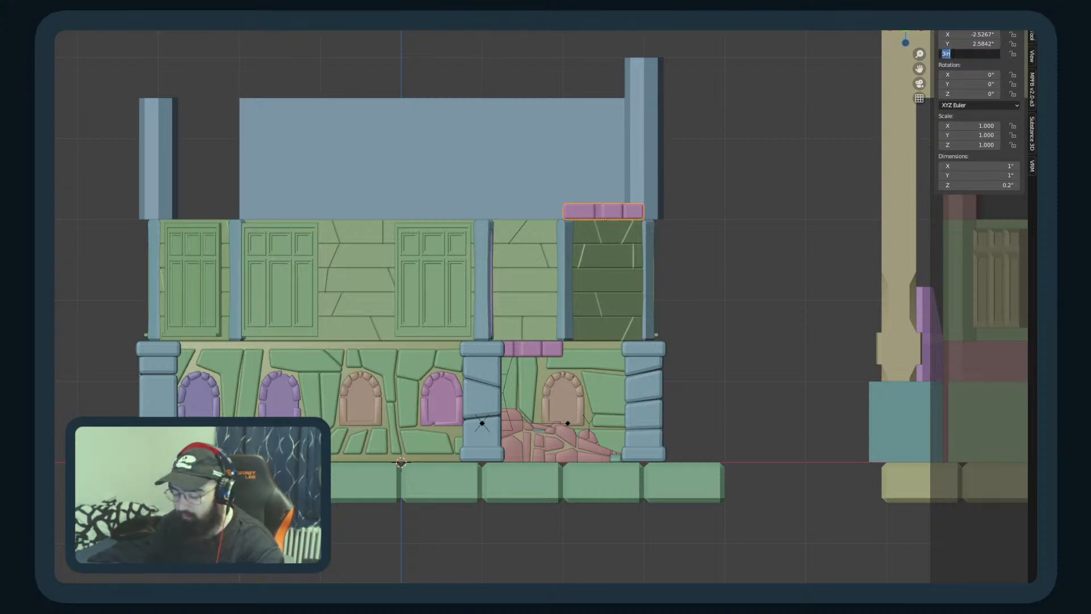
text(2.8)
key(Return)
Step: Rotate the upper landing copy 90° about the Z axis
middle_drag(638, 84, 617, 164)
key(r)
key(z)
right_click(556, 82)
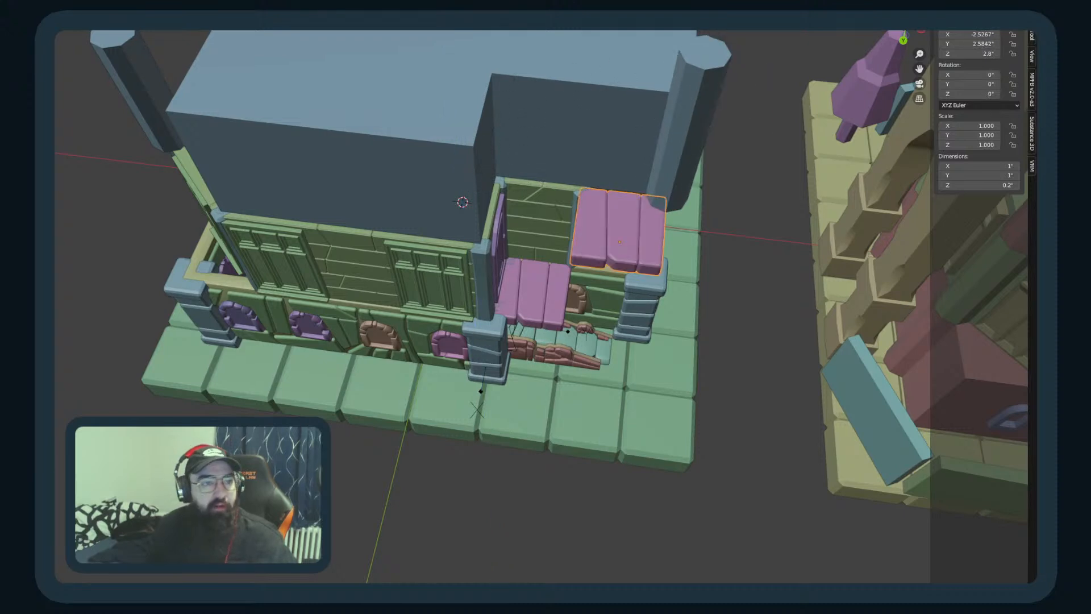
click(510, 6)
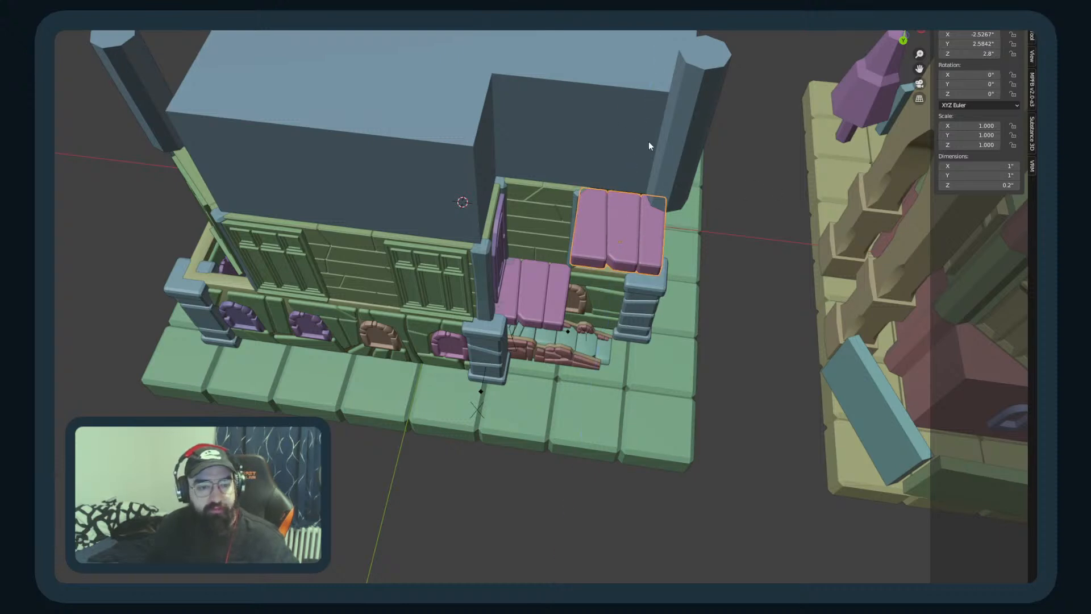
key(r)
key(z)
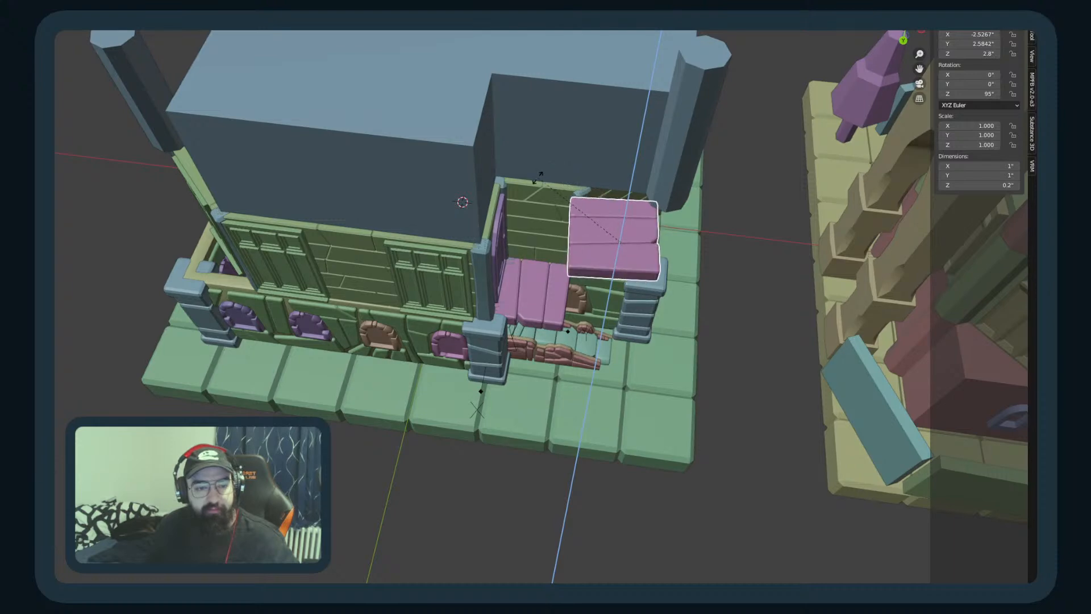
click(555, 178)
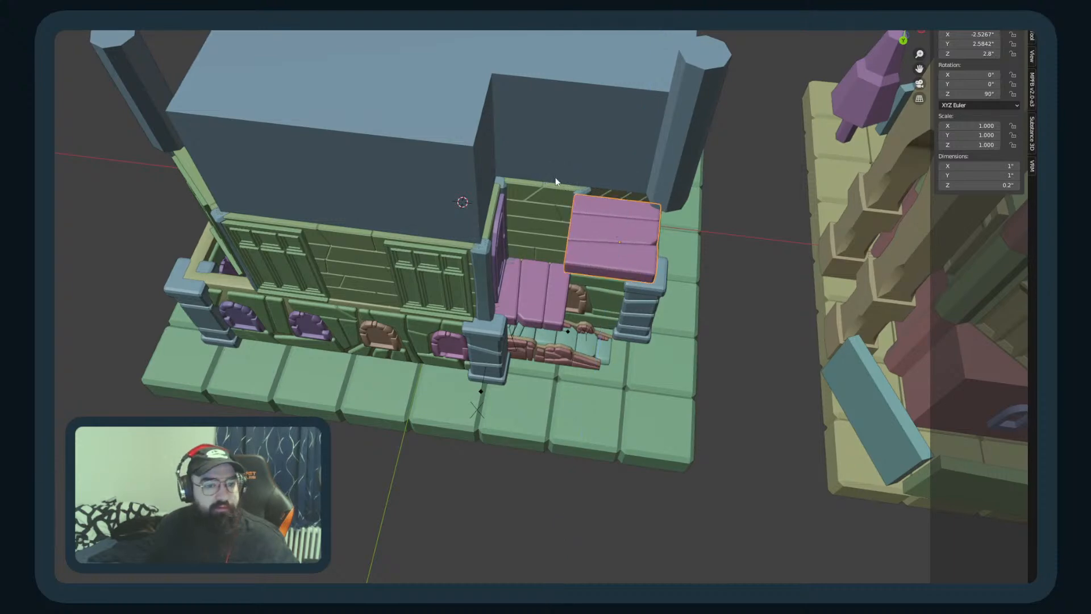
Step: Move the upper landing copy in wireframe top view to about X -2.59, Y 2.46, aligned with the floor tile grid
key(KP_7)
scroll(449, 252, up, 5)
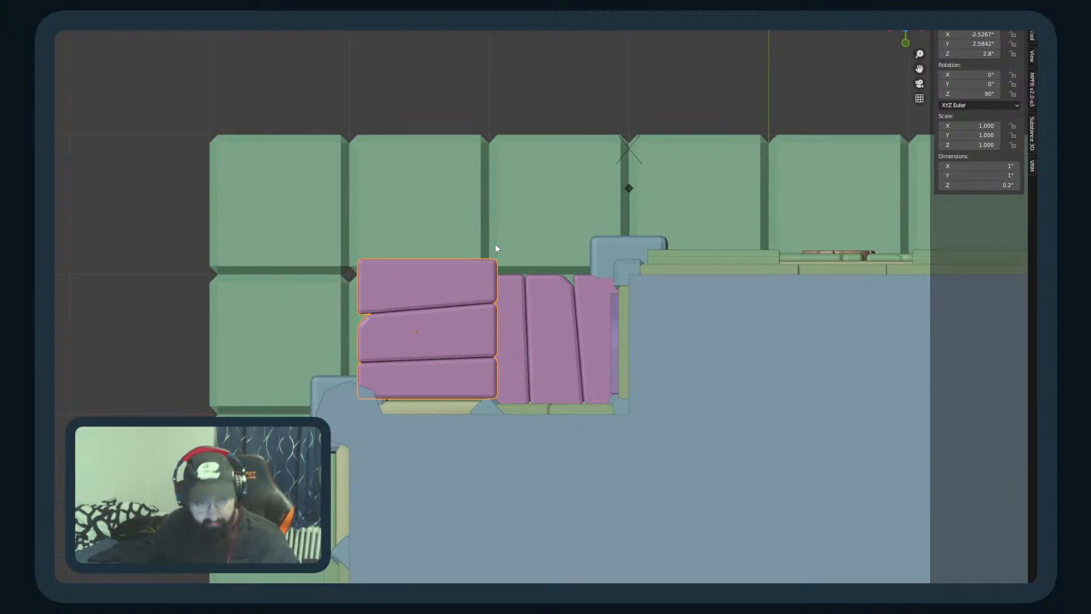
key(z)
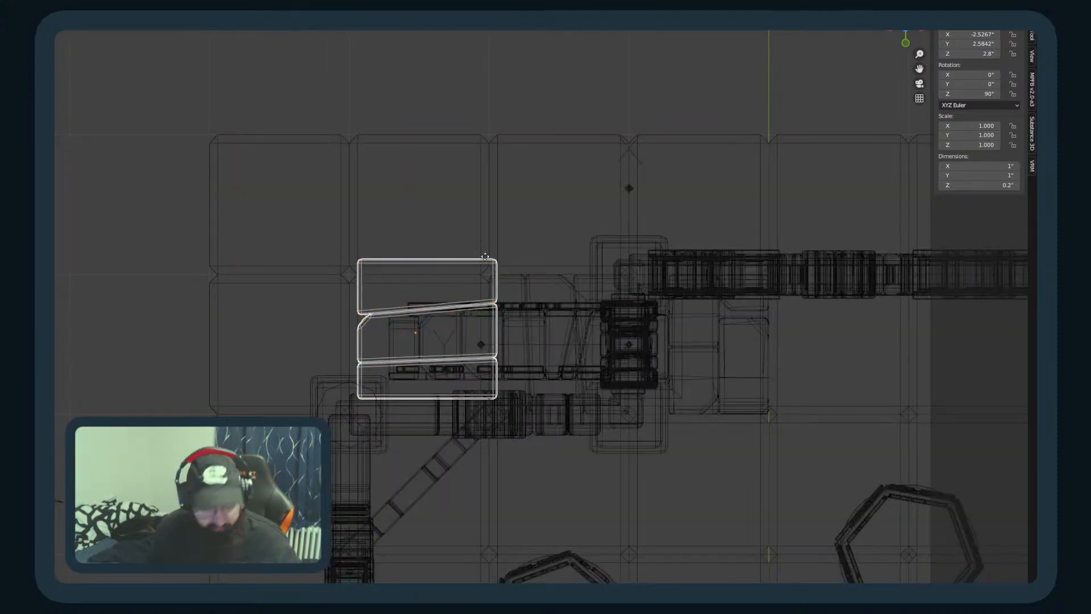
right_click(484, 234)
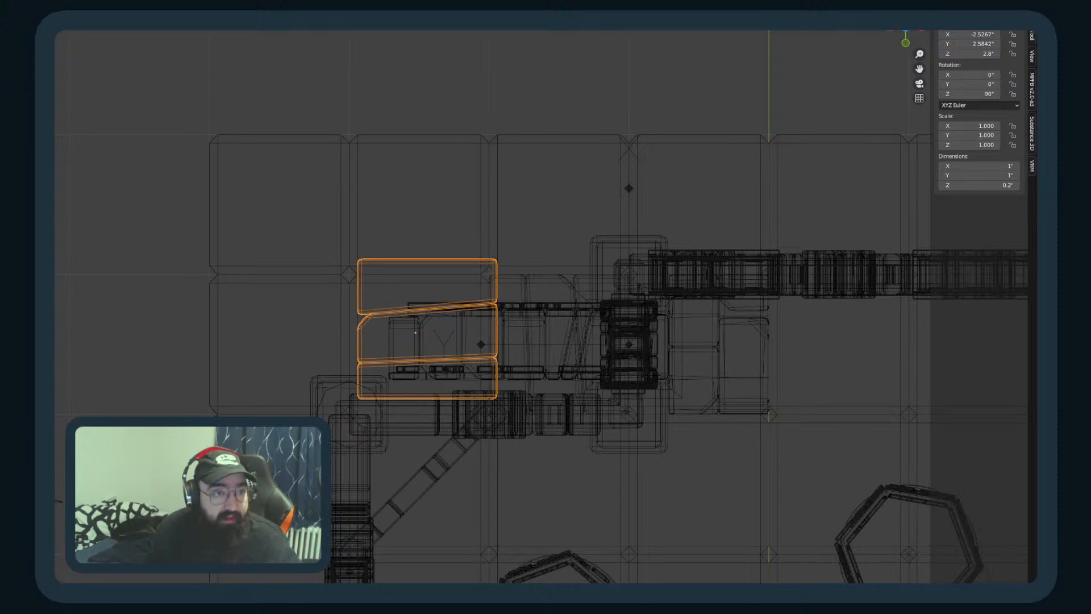
key(g)
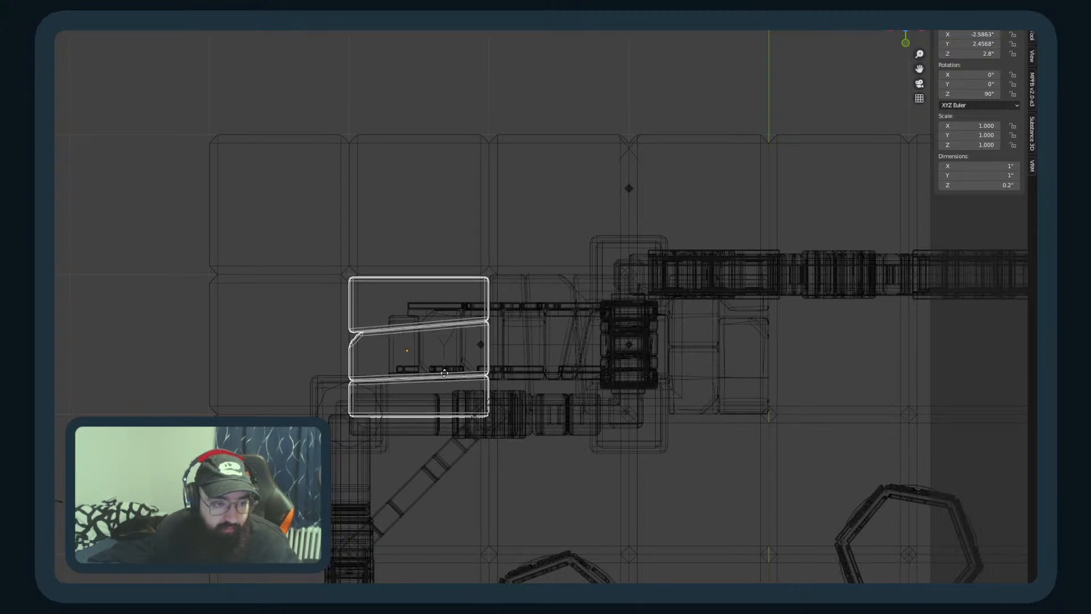
click(446, 381)
key(shift+z)
Step: Examine the raised landing copy from several angles, checking how it sits against the upper walls, side door and lower landing
middle_drag(81, 233, 341, 101)
scroll(348, 125, down, 5)
middle_drag(351, 139, 412, 257)
scroll(489, 267, up, 5)
middle_drag(560, 275, 586, 230)
middle_drag(731, 398, 657, 367)
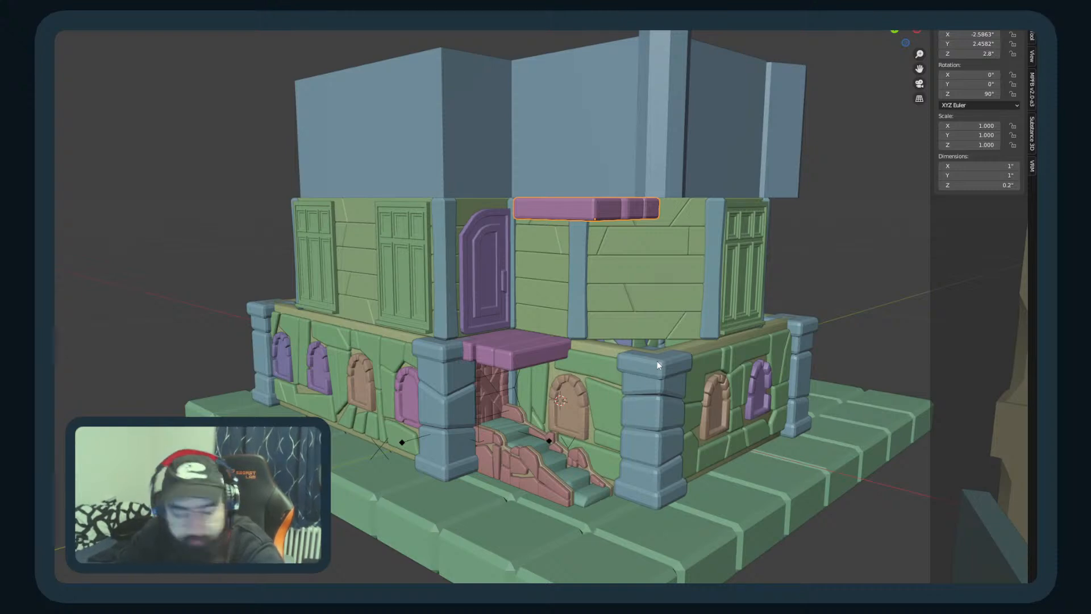
scroll(658, 360, down, 2)
middle_drag(676, 287, 707, 297)
scroll(708, 307, up, 3)
scroll(660, 305, up, 2)
scroll(660, 306, down, 3)
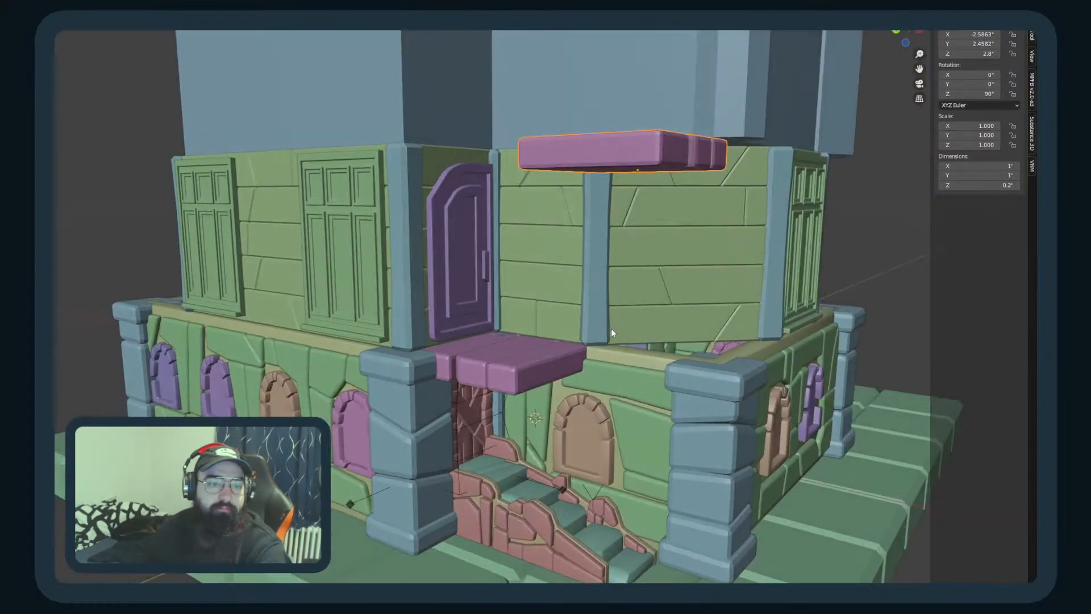
middle_drag(556, 295, 516, 244)
scroll(449, 282, down, 2)
scroll(516, 244, up, 2)
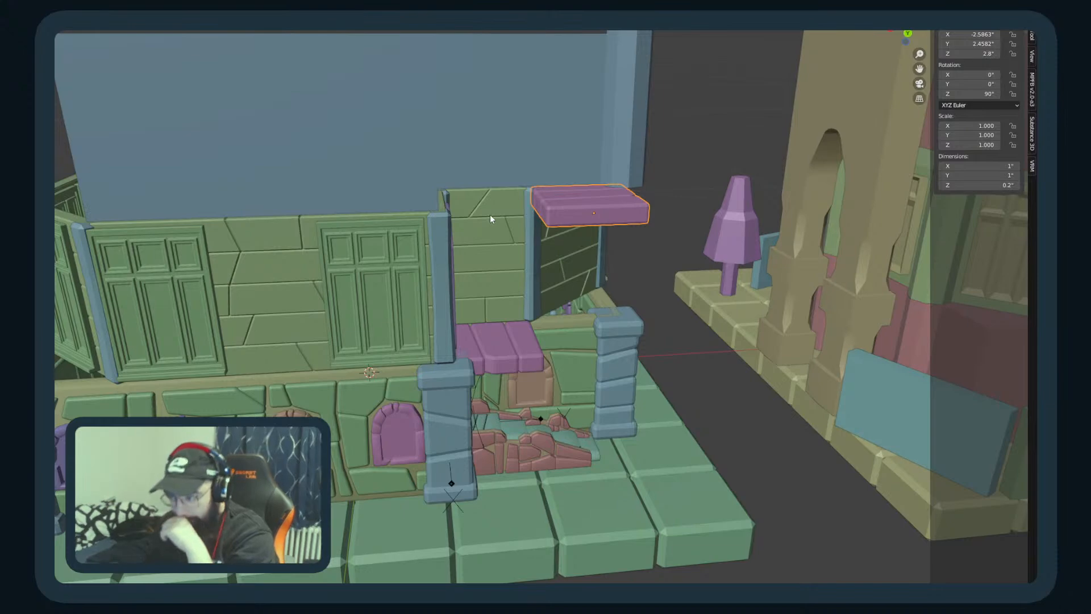
middle_drag(465, 287, 464, 221)
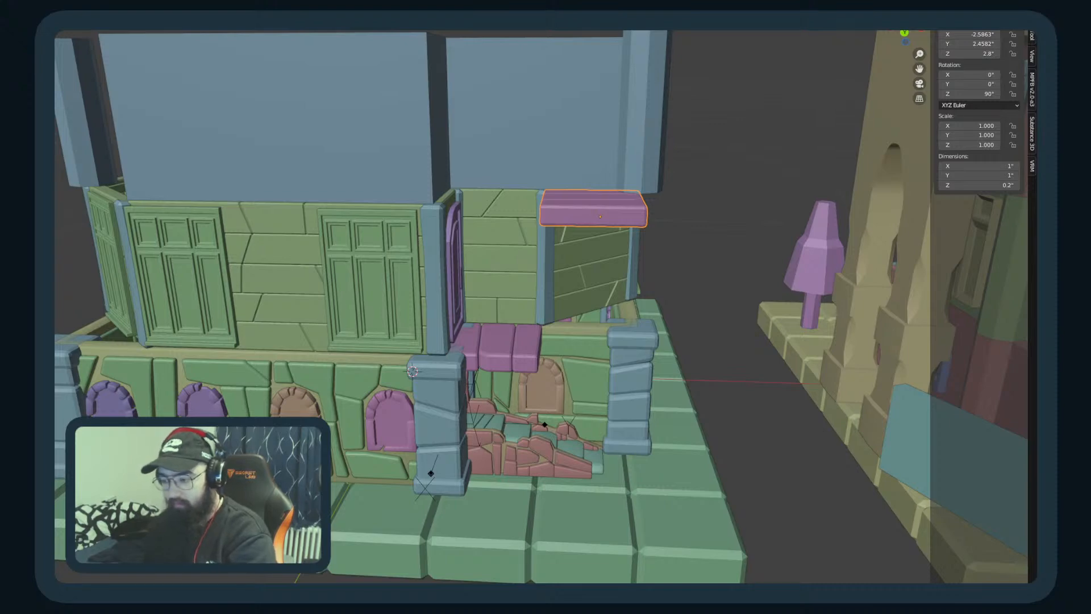
key(super+d)
key(super+d)
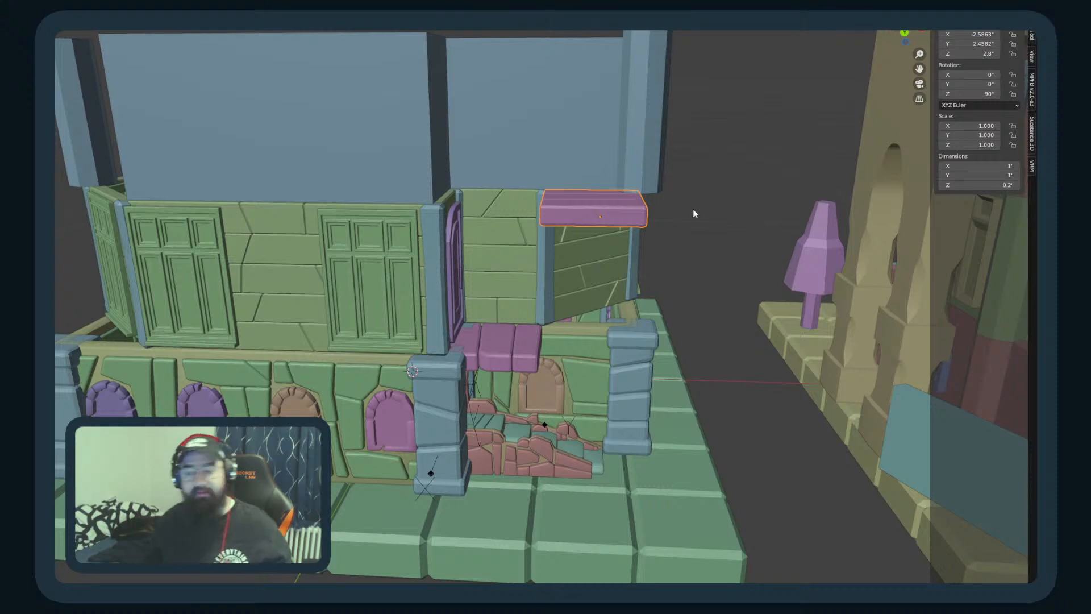
key(alt+Tab)
click(667, 200)
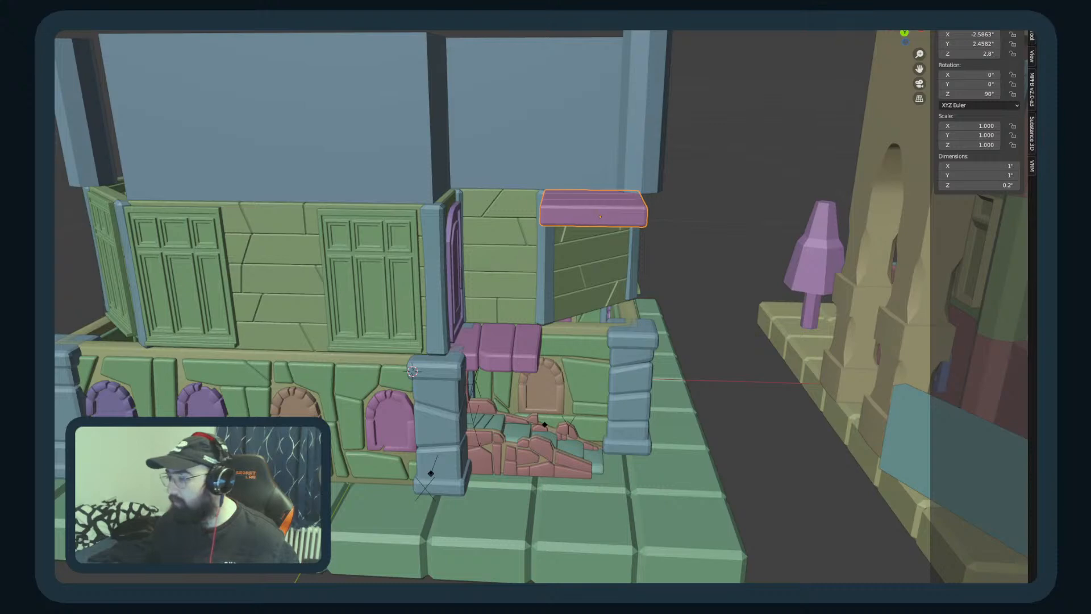
scroll(230, 163, down, 1)
middle_drag(229, 163, 423, 294)
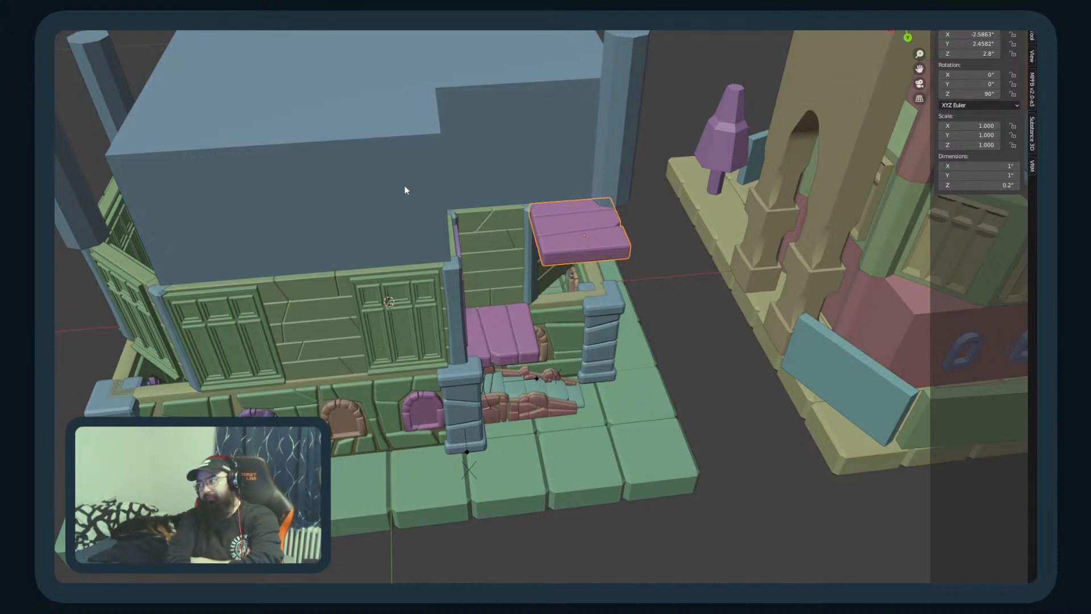
middle_drag(404, 186, 458, 249)
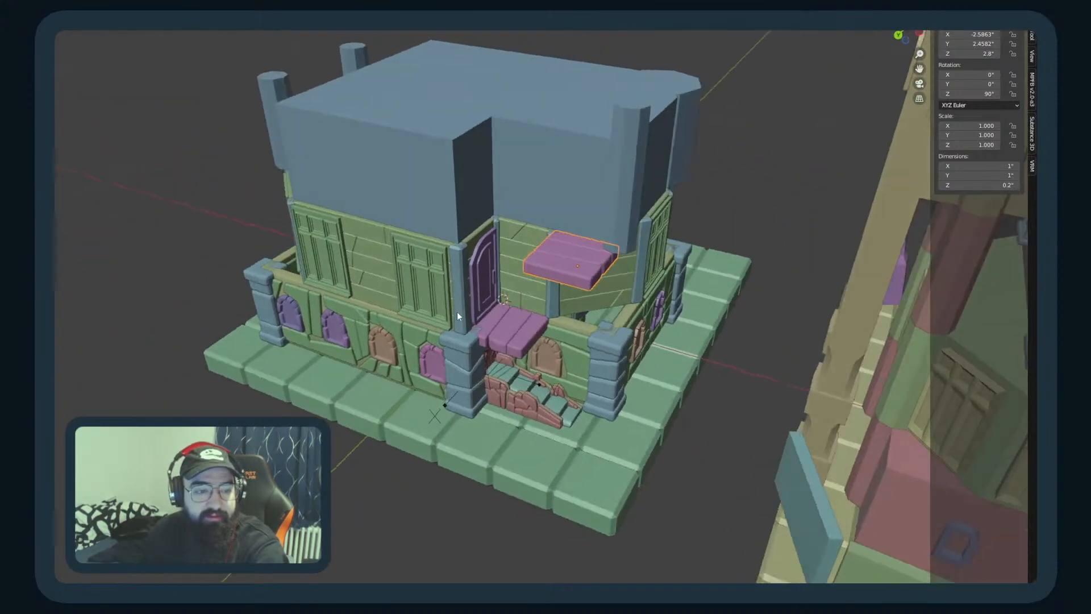
Step: Hide the blue placeholder block above the middle floor
click(480, 267)
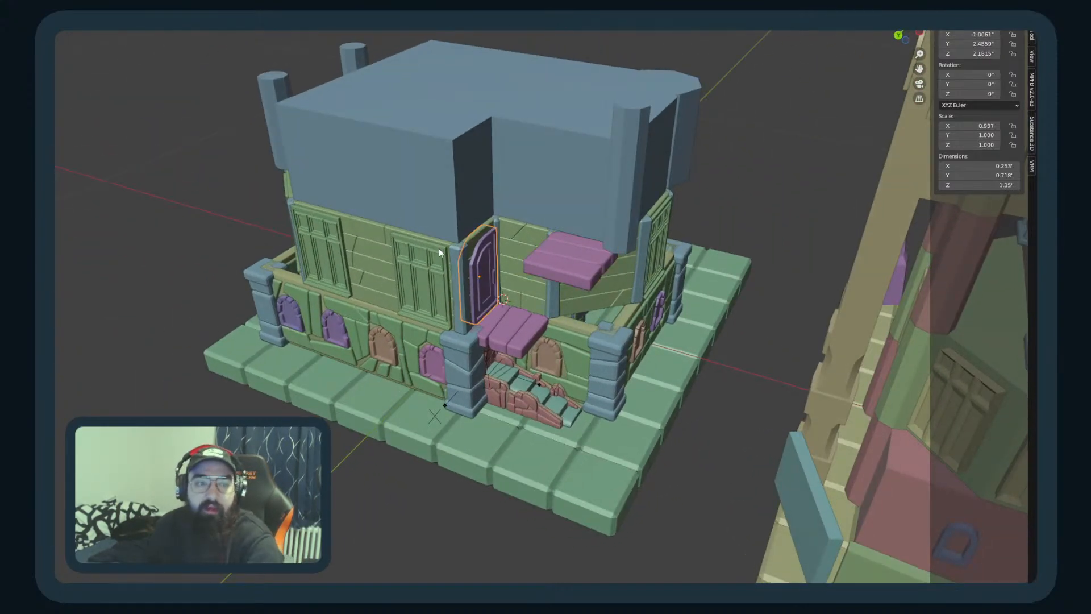
middle_drag(521, 212, 613, 242)
click(550, 144)
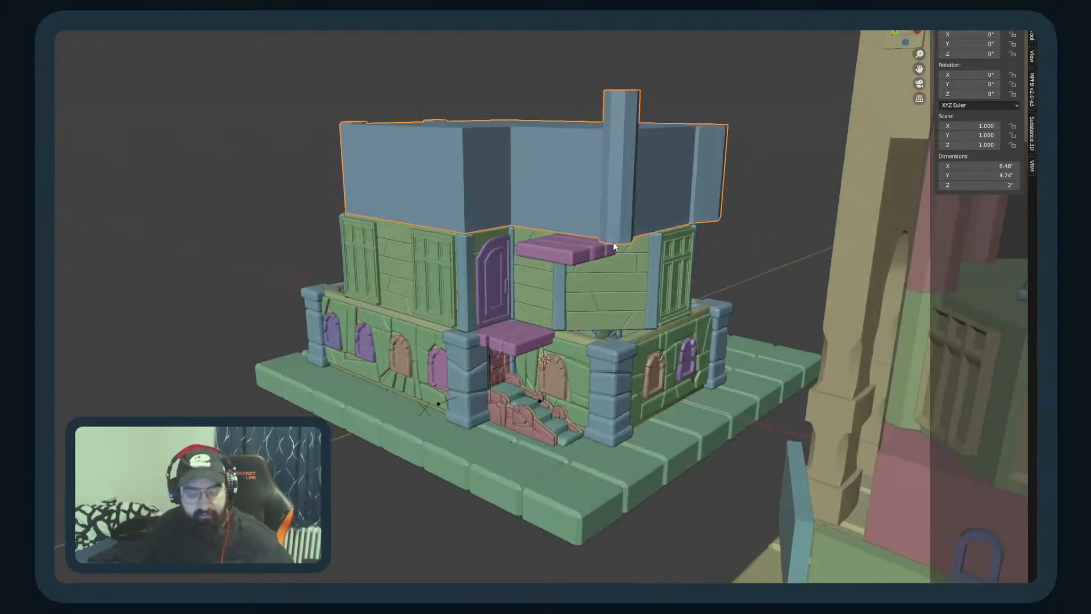
key(h)
Step: Examine the open middle floor, its side door and both landings from outside and inside the walls
middle_drag(561, 280, 490, 254)
middle_drag(459, 349, 496, 375)
scroll(611, 355, down, 3)
scroll(439, 378, down, 4)
scroll(540, 358, up, 3)
scroll(473, 367, up, 2)
scroll(447, 360, down, 3)
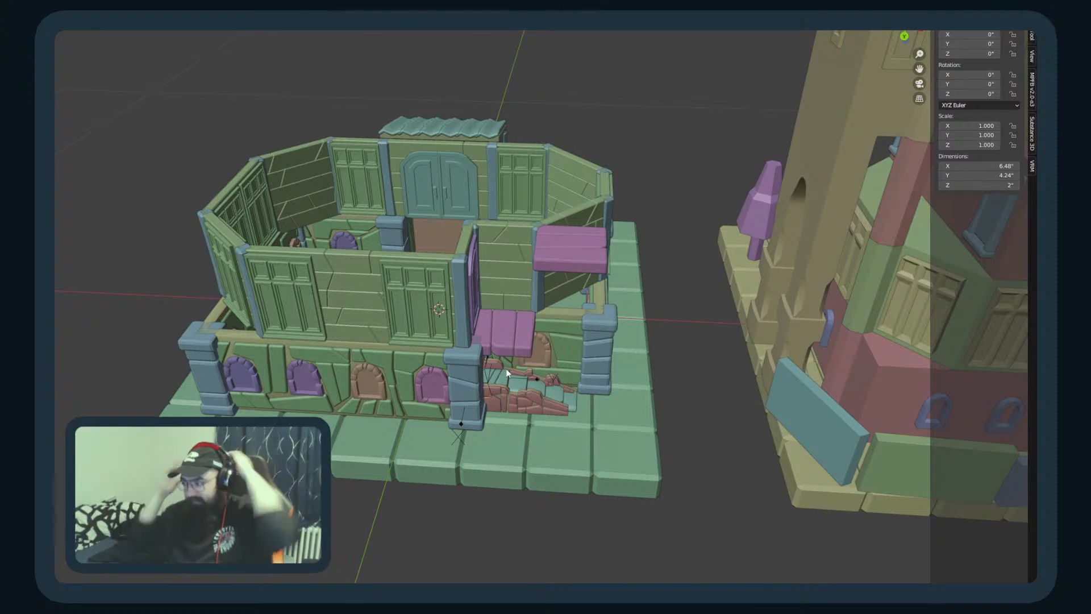
scroll(463, 329, down, 1)
middle_drag(461, 325, 558, 314)
scroll(565, 299, up, 3)
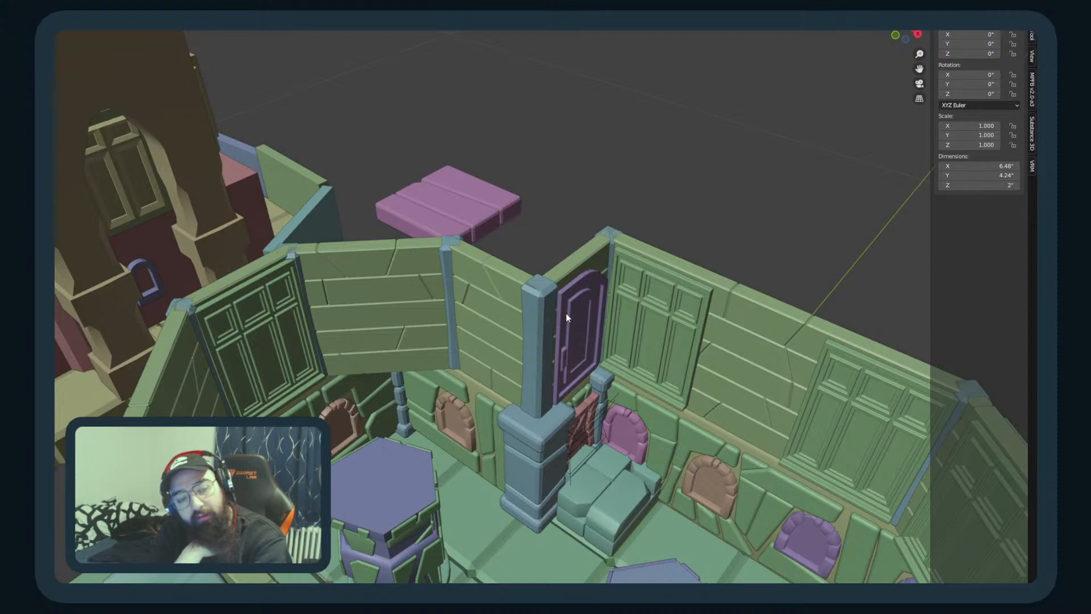
scroll(402, 401, down, 4)
middle_drag(402, 405, 648, 284)
scroll(674, 289, down, 3)
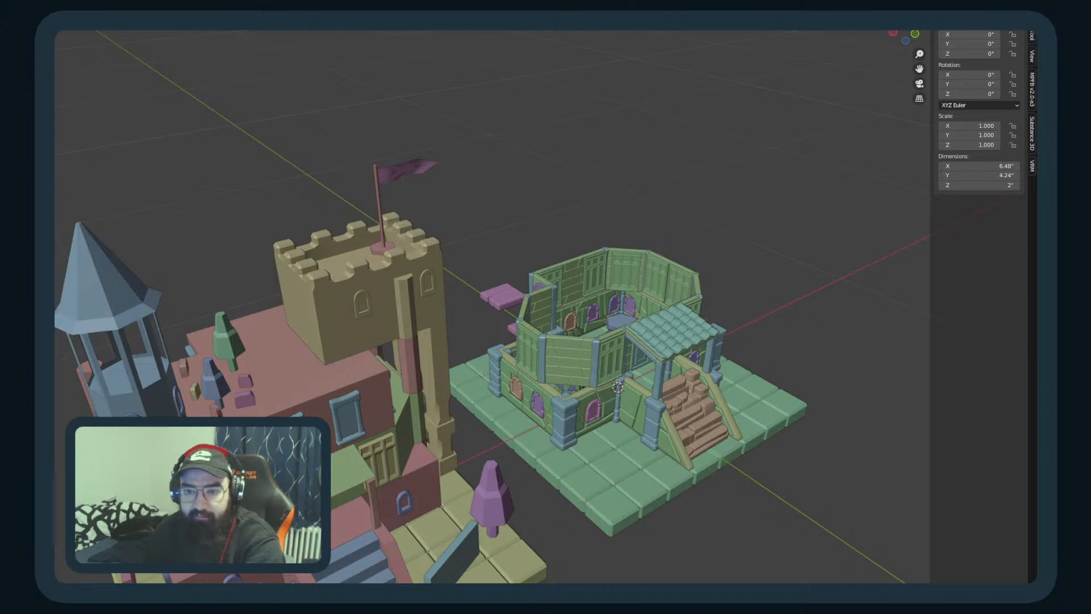
Step: Compare the building and its blue upper block with the reference castle from the front and both sides
scroll(600, 258, down, 4)
scroll(567, 285, up, 4)
middle_drag(599, 258, 609, 289)
scroll(635, 285, up, 5)
scroll(639, 286, down, 8)
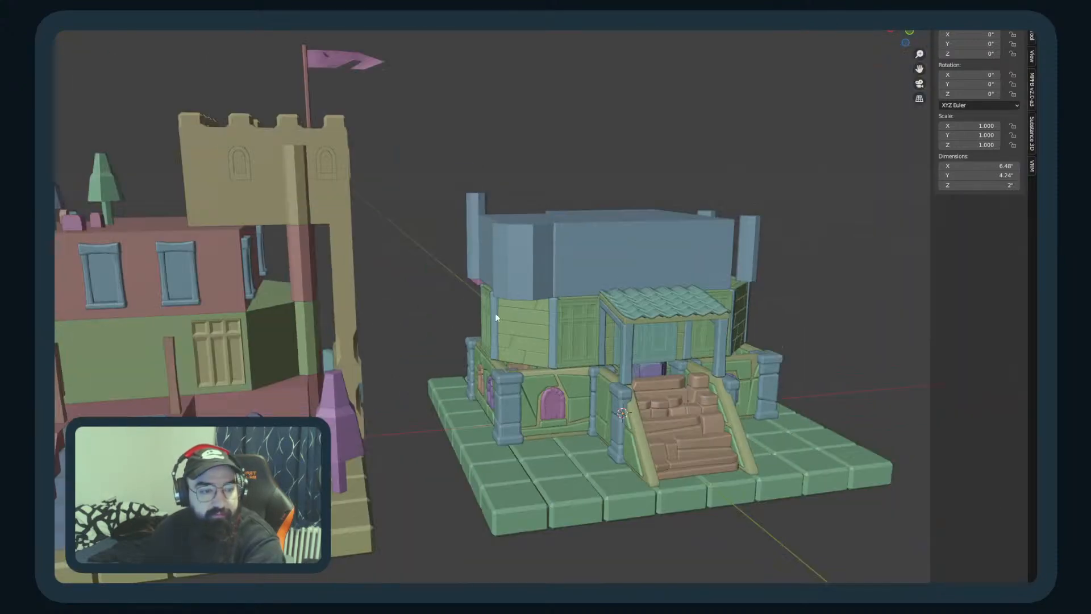
middle_drag(444, 320, 465, 308)
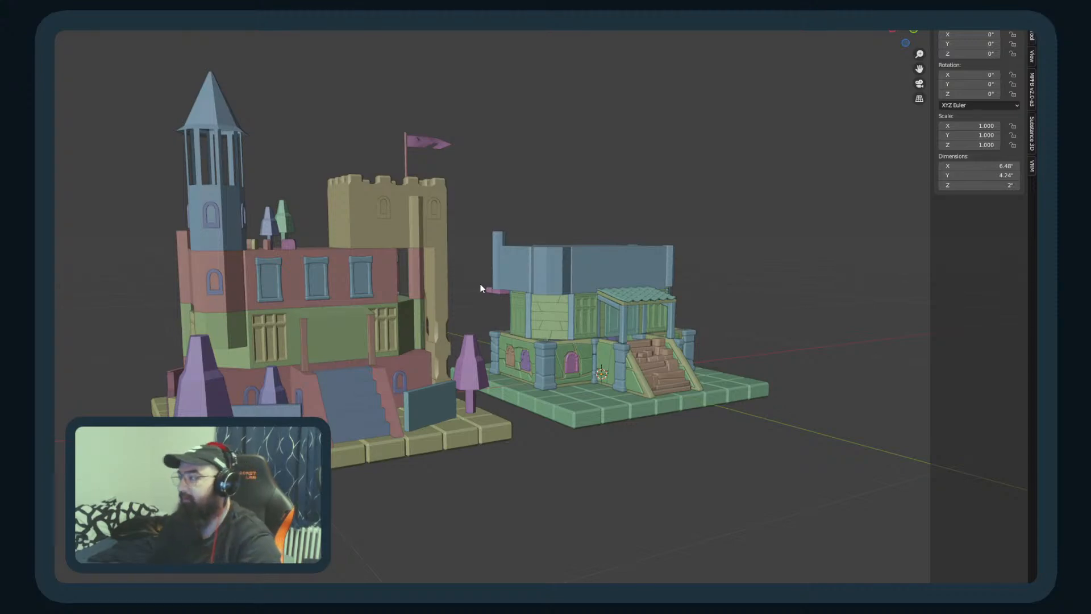
scroll(480, 284, up, 3)
middle_drag(490, 281, 563, 324)
scroll(498, 318, down, 3)
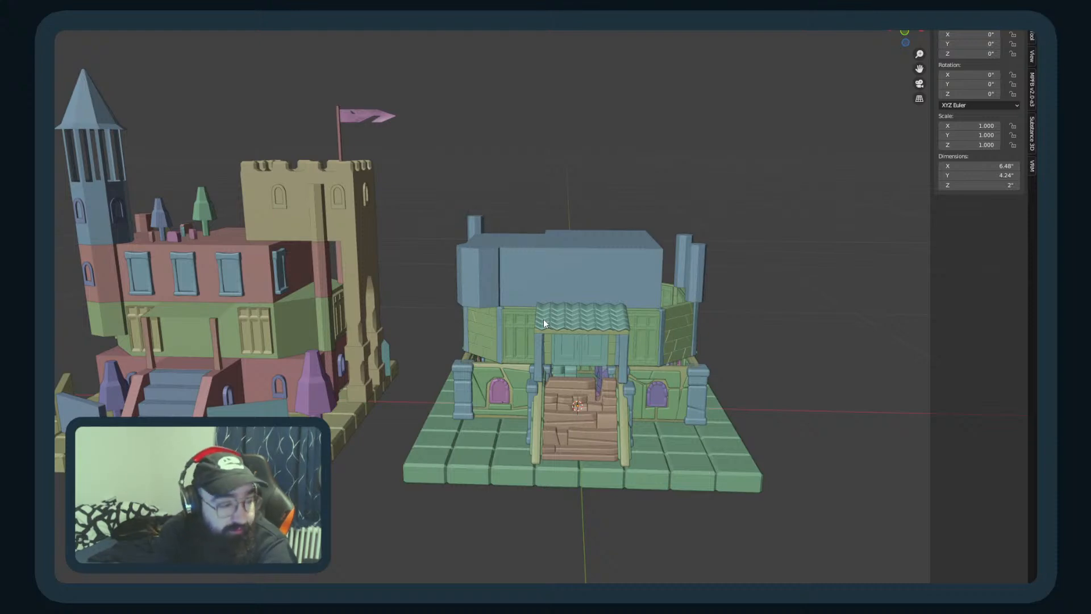
middle_drag(409, 297, 463, 359)
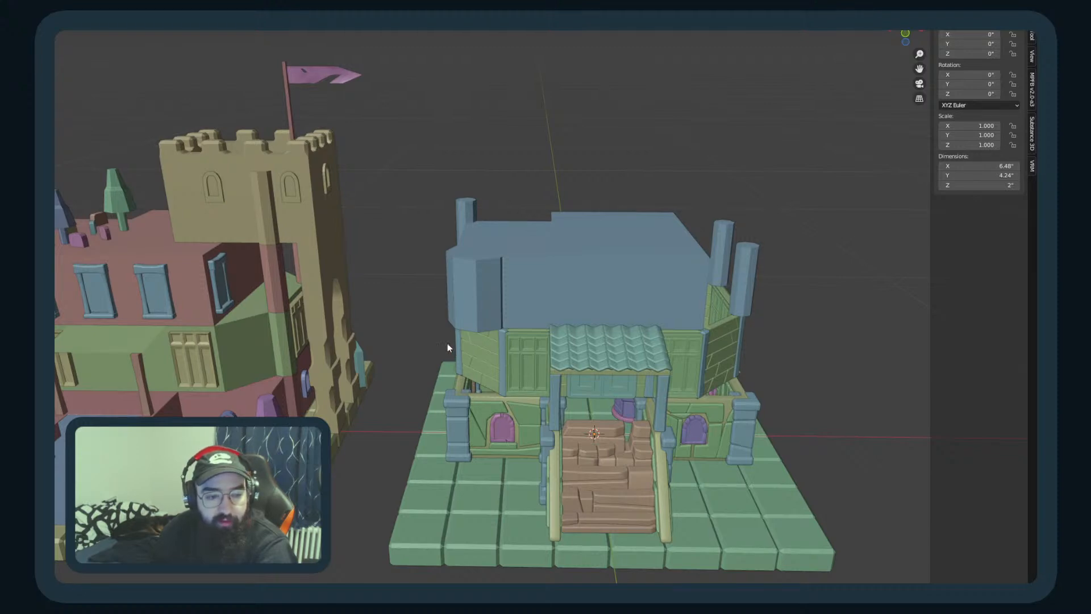
scroll(454, 341, down, 4)
click(694, 337)
middle_drag(683, 386, 647, 378)
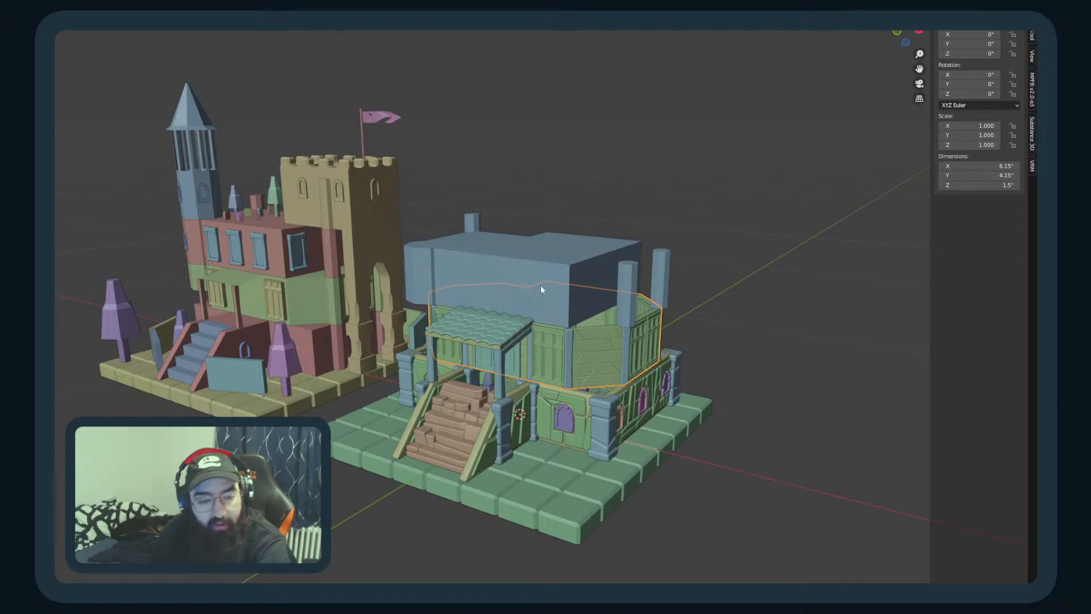
scroll(686, 200, down, 4)
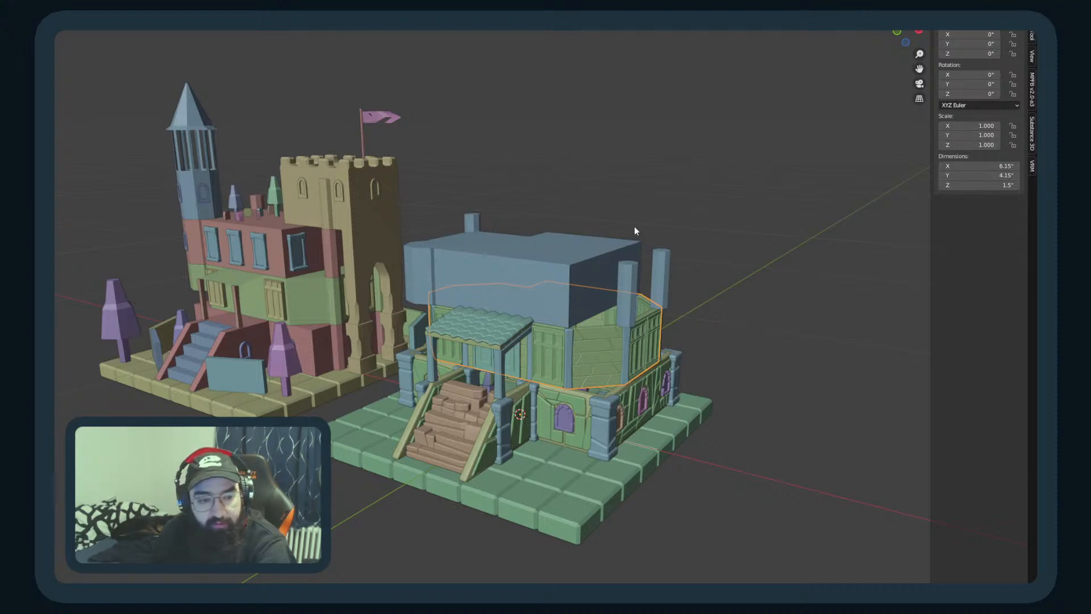
scroll(665, 281, up, 6)
middle_drag(689, 280, 730, 280)
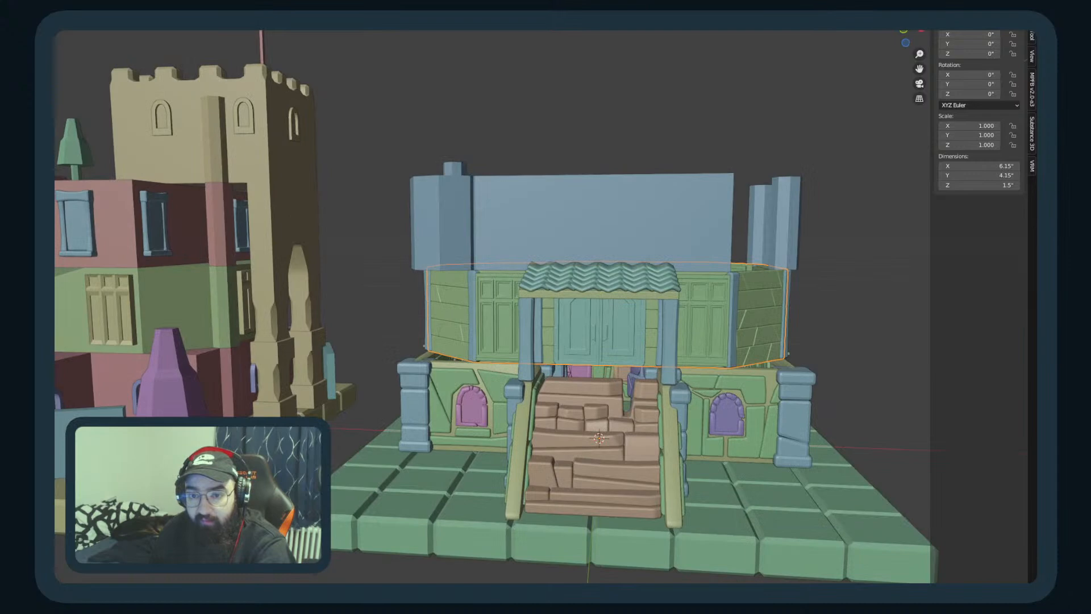
key(alt+a)
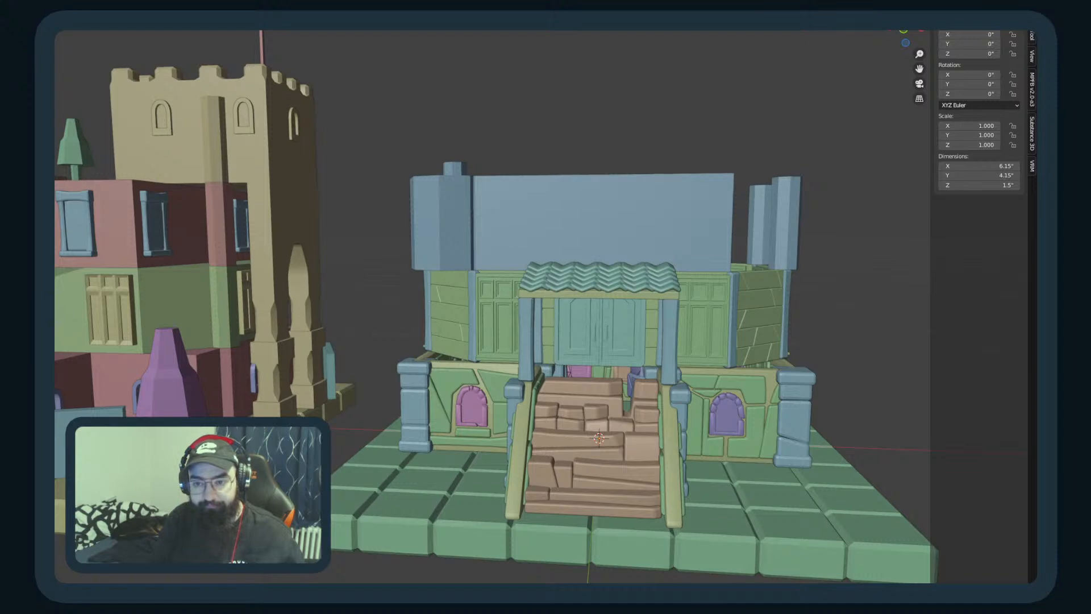
click(764, 307)
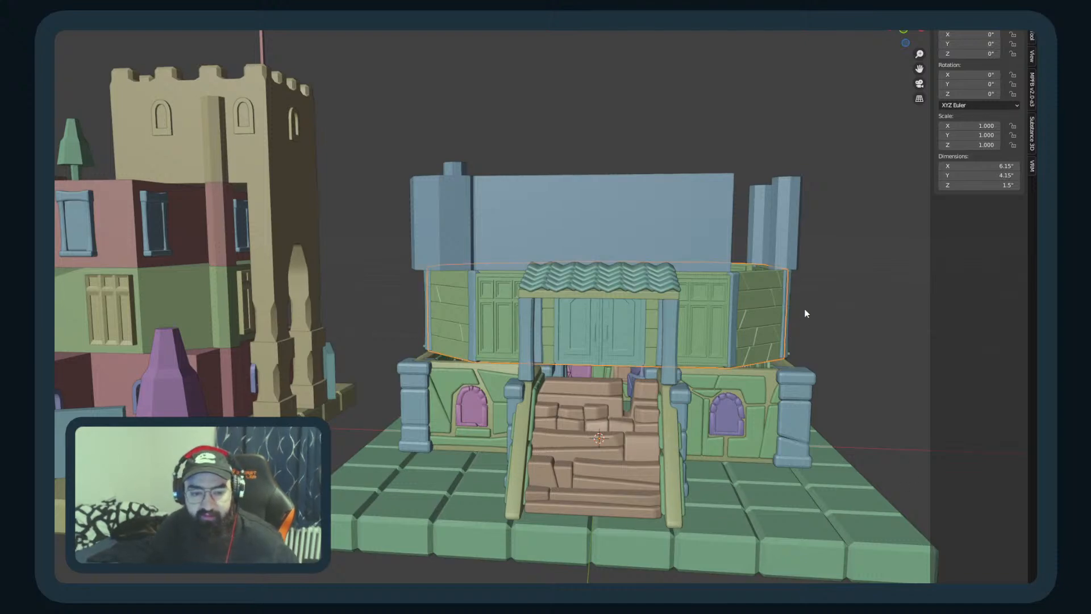
key(shift+d)
key(ctrl+z)
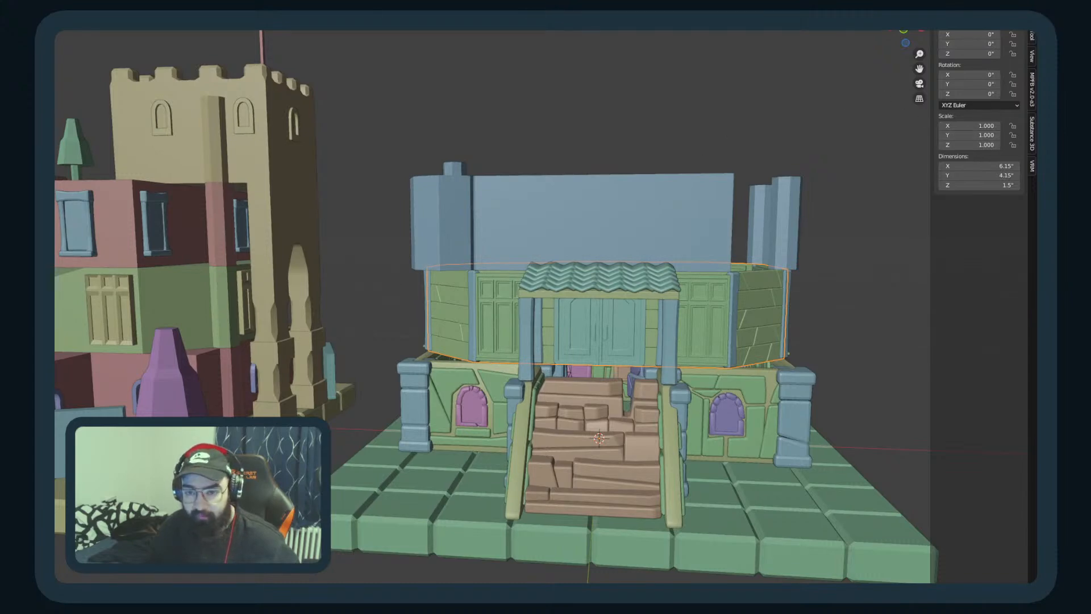
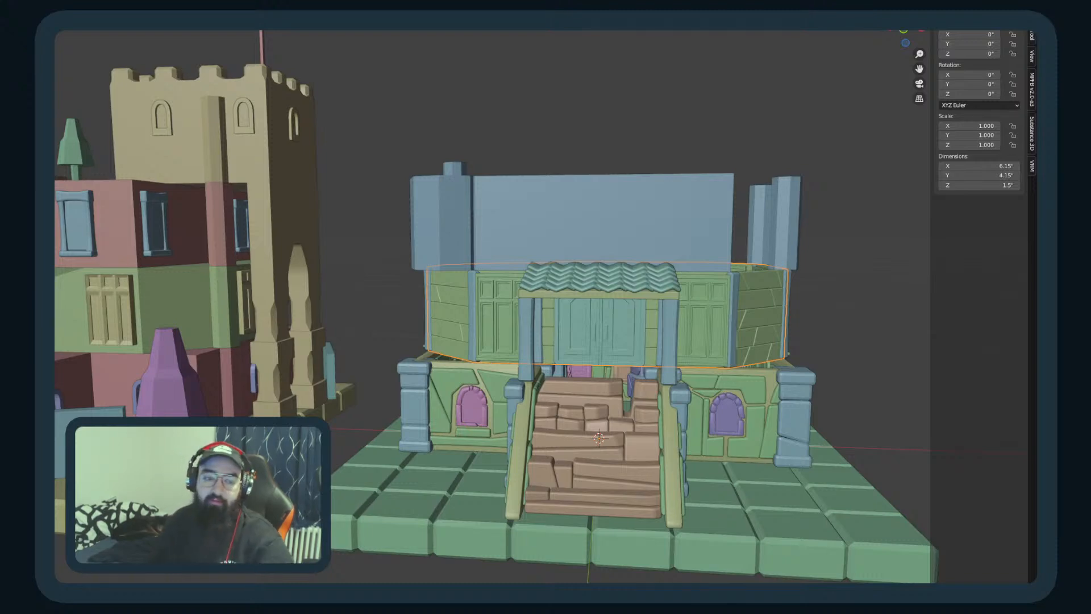
Step: Duplicate the middle-floor wall shell in front view, leaving the copy at its original position
key(KP_1)
key(shift+d)
key(z)
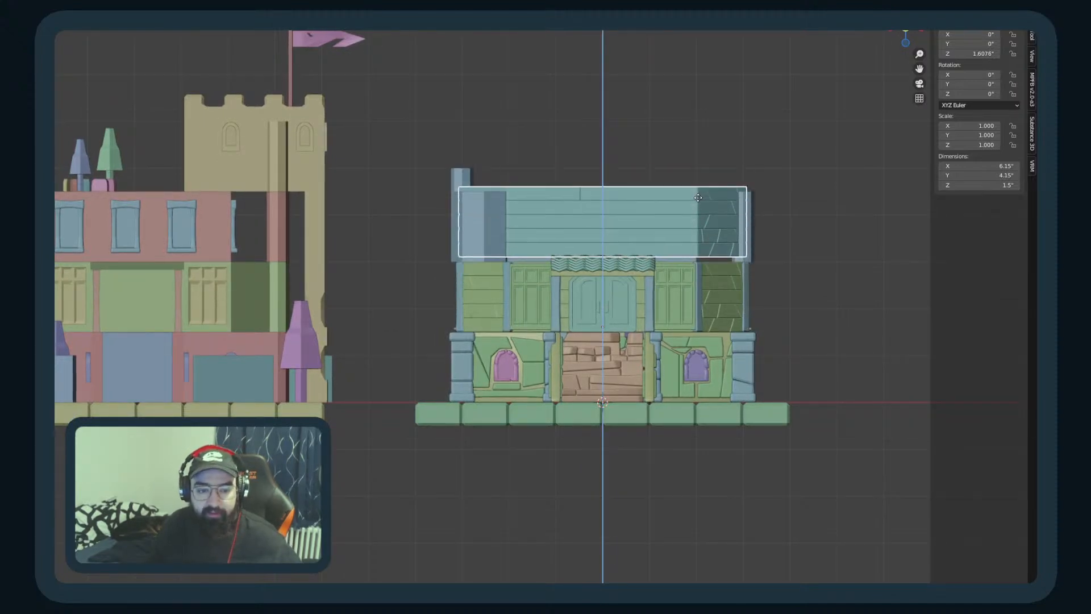
right_click(698, 203)
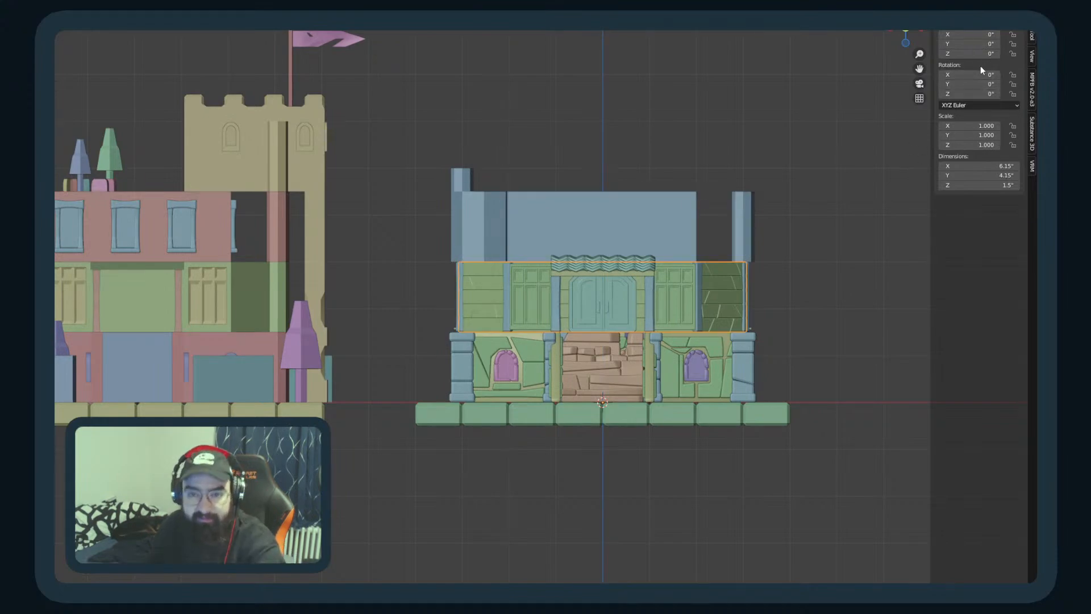
Step: Try setting the duplicated wall shell's Z dimension to 3"
click(975, 186)
text(3)
key(Return)
middle_drag(629, 270, 373, 281)
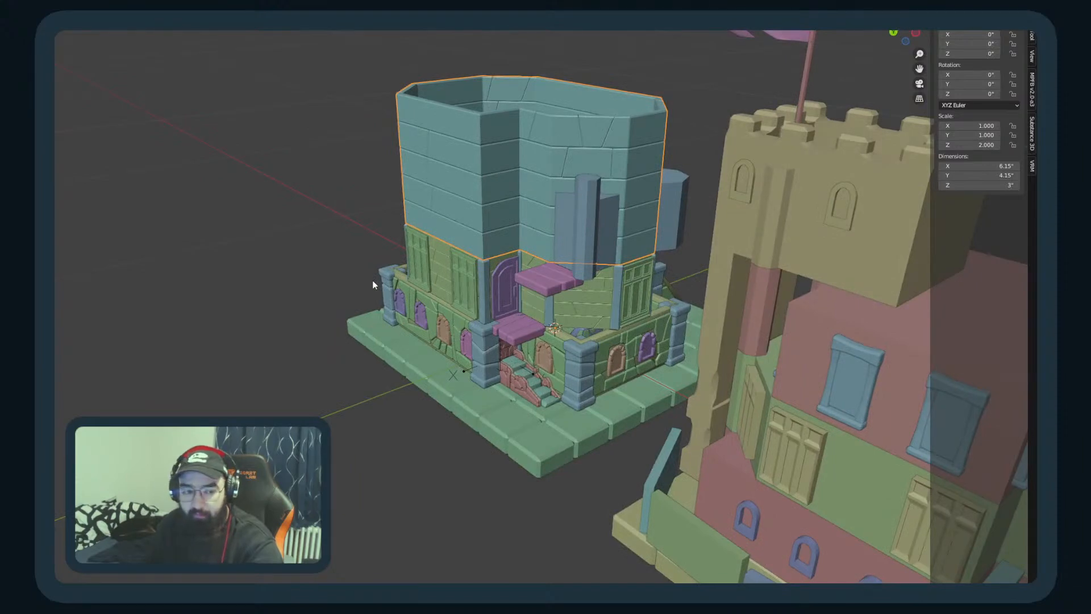
key(ctrl+z)
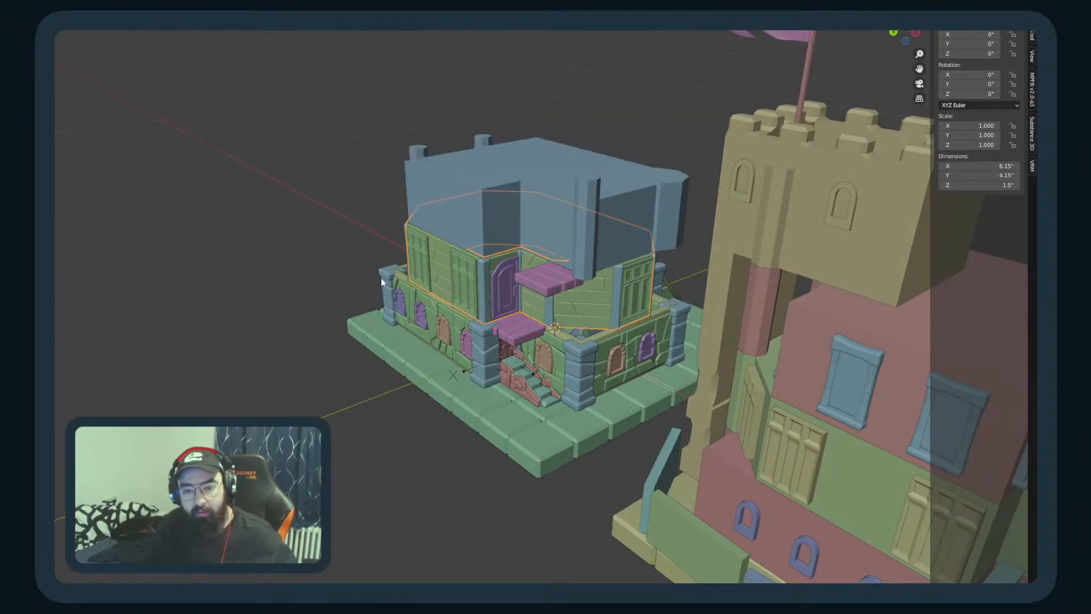
Step: Set the duplicated wall shell's Z location to 1.5" so it sits above the middle floor
mouse_move(657, 200)
middle_down()
mouse_move(575, 203)
mouse_move(656, 200)
middle_up()
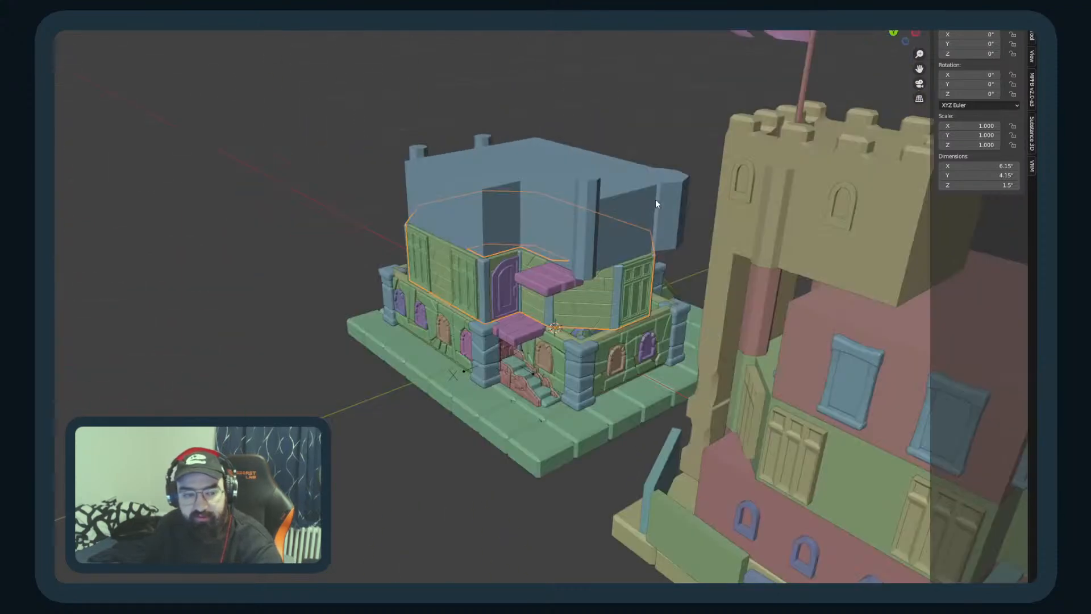
middle_drag(140, 77, 764, 45)
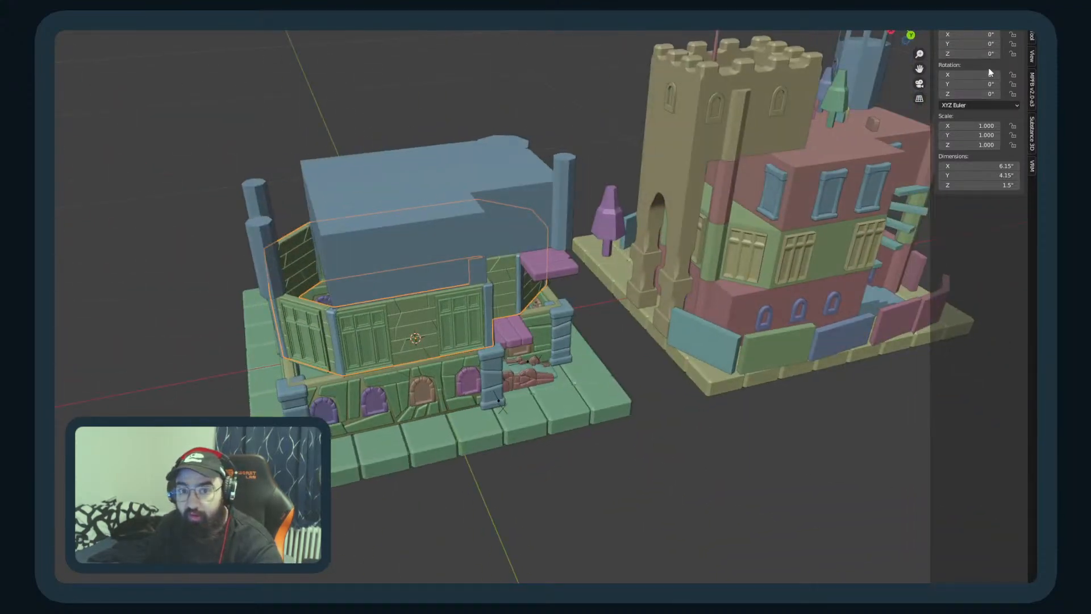
click(977, 55)
key(Escape)
middle_drag(887, 256, 114, 199)
double_click(973, 53)
text(1.5)
key(Return)
middle_drag(466, 224, 407, 285)
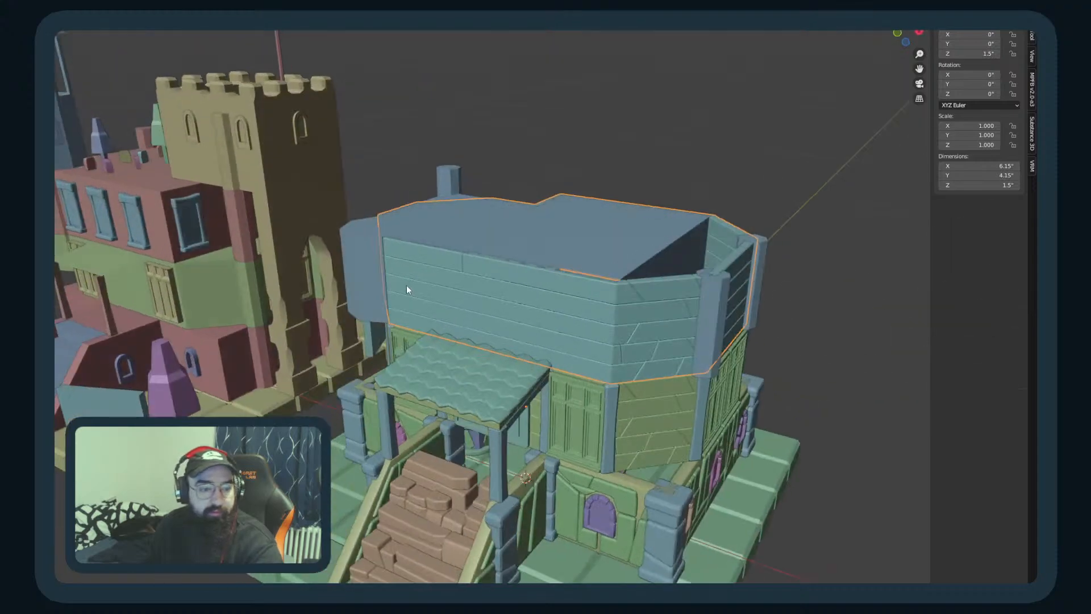
scroll(408, 286, up, 3)
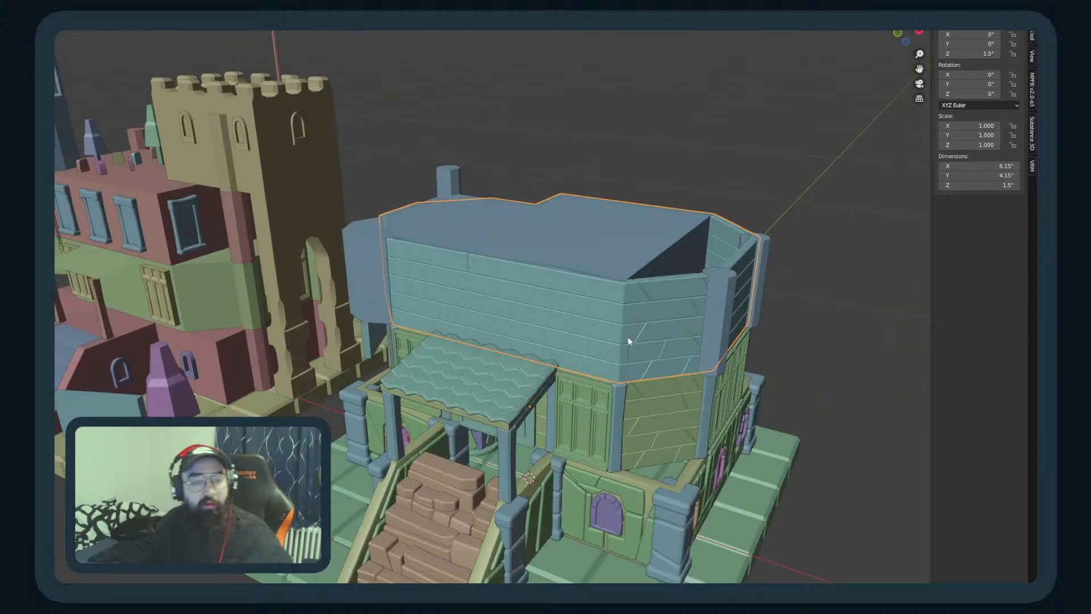
Step: Select top-row plank faces on the angled front corner of the raised wall shell in Edit Mode
key(Tab)
mouse_move(610, 344)
middle_down()
mouse_move(636, 323)
mouse_move(623, 338)
middle_up()
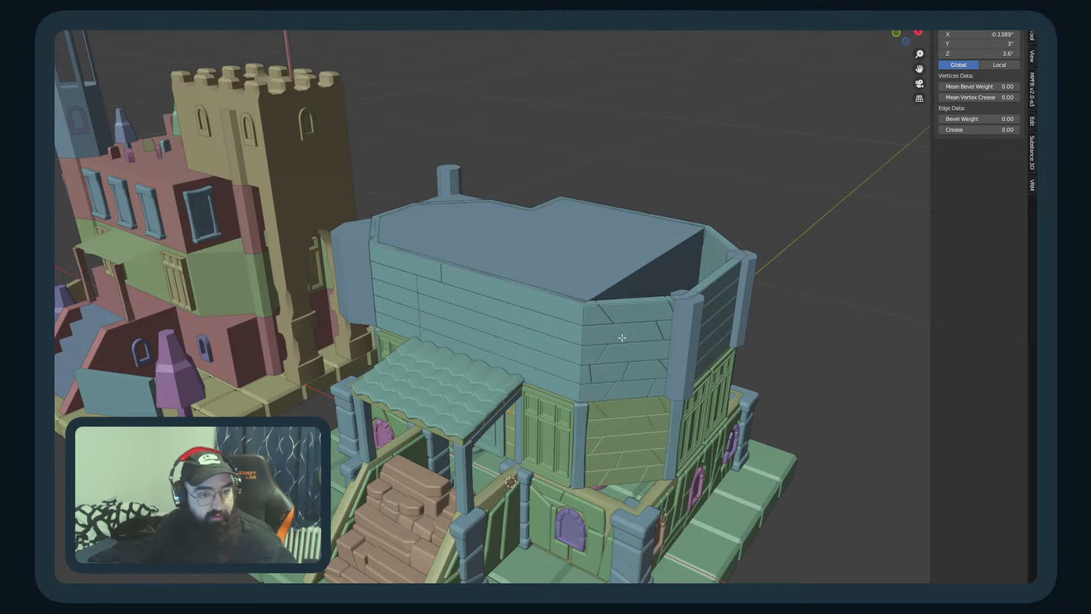
click(622, 319)
click(599, 319)
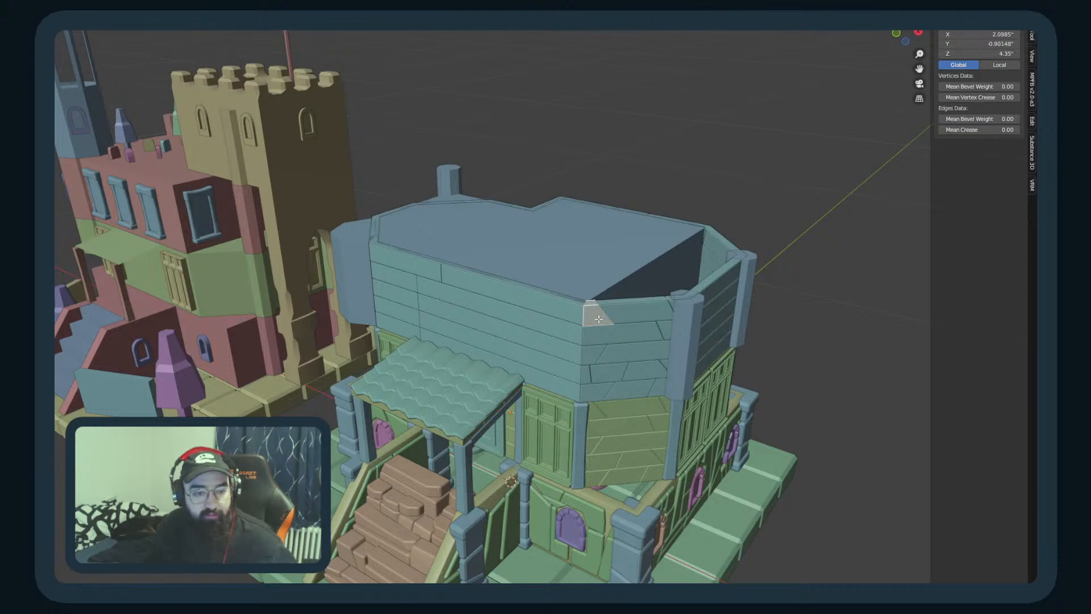
shift+click(672, 312)
key(Tab)
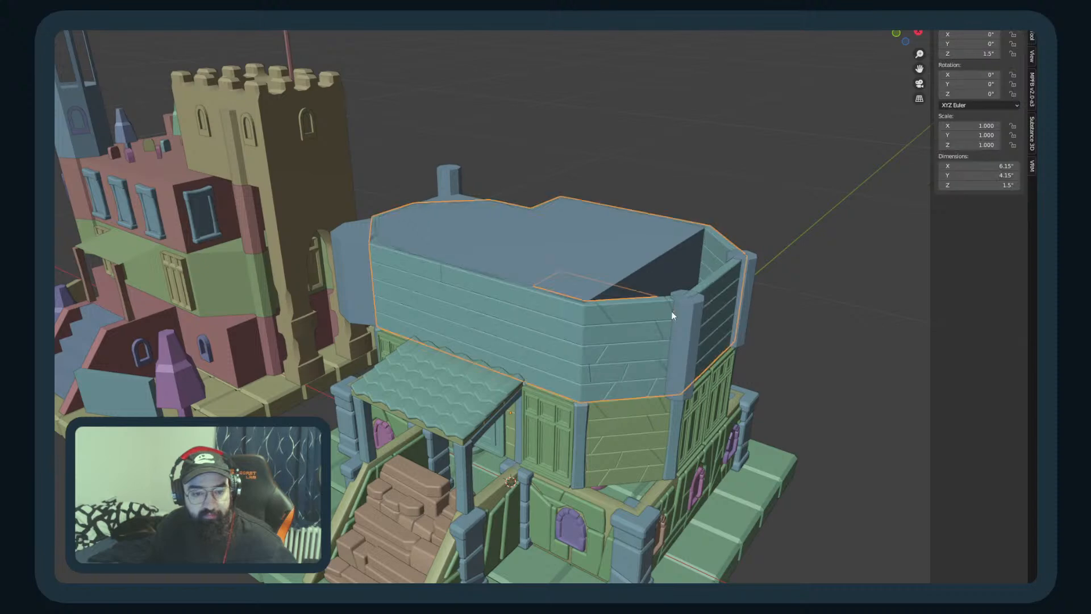
Step: Hide the blue placeholder block and make the raised wall shell the selected object again
click(687, 342)
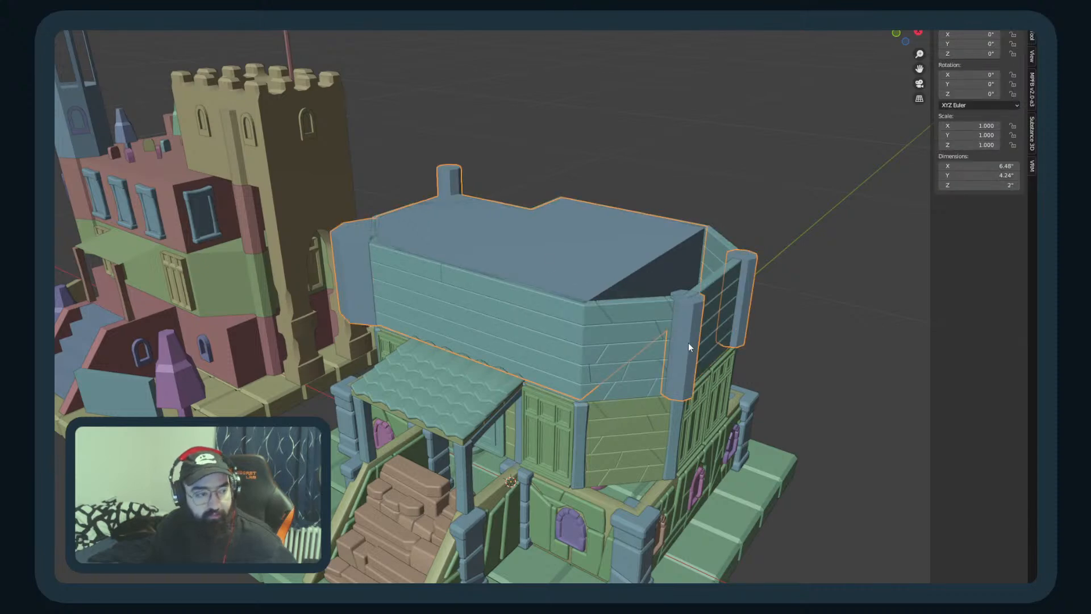
key(h)
middle_drag(688, 343, 676, 367)
shift+middle_drag(171, 348, 621, 322)
click(618, 319)
shift+middle_drag(855, 398, 606, 378)
click(606, 378)
Step: Add the remaining top-row plank faces around the angled corner and adjoining side walls to the selection in Edit Mode
key(Tab)
scroll(759, 411, up, 1)
middle_drag(759, 410, 712, 412)
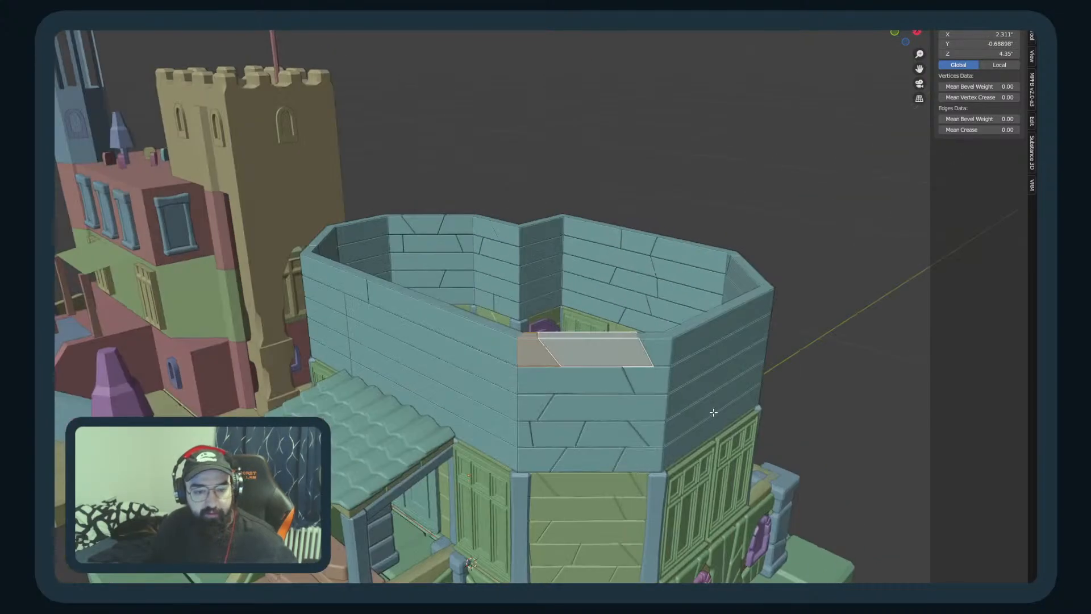
shift+click(664, 353)
middle_drag(676, 380, 321, 300)
shift+click(329, 291)
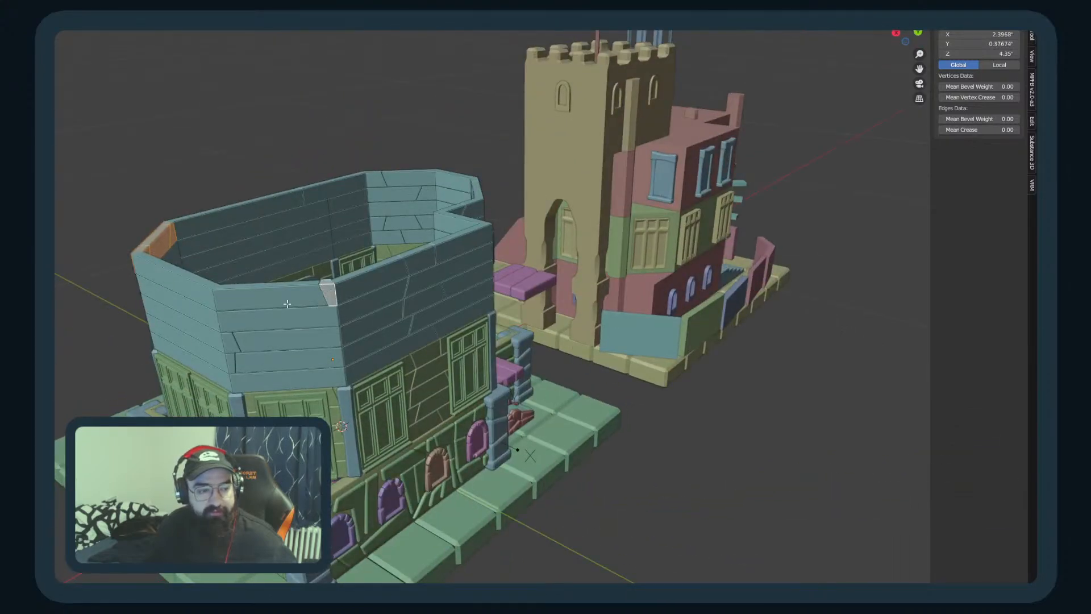
shift+click(296, 302)
shift+click(198, 308)
shift+click(199, 294)
Step: Extend the face selection to the lower plank rows of the side wall and angled rear corner
shift+click(261, 325)
shift+click(231, 342)
shift+click(265, 345)
shift+middle_drag(265, 348, 344, 346)
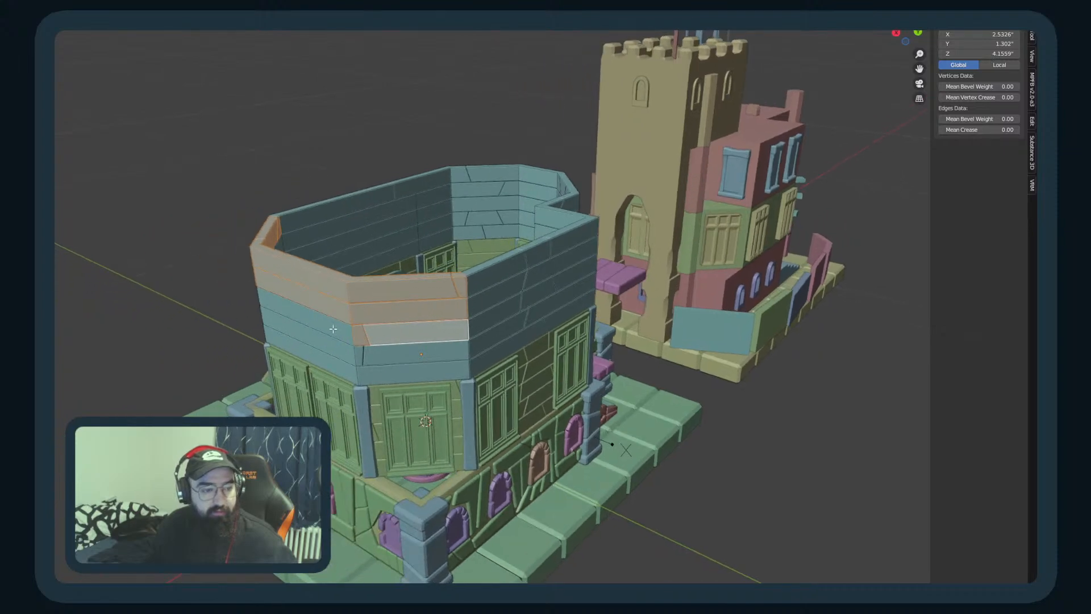
shift+click(333, 328)
shift+click(344, 350)
shift+click(393, 367)
shift+click(359, 354)
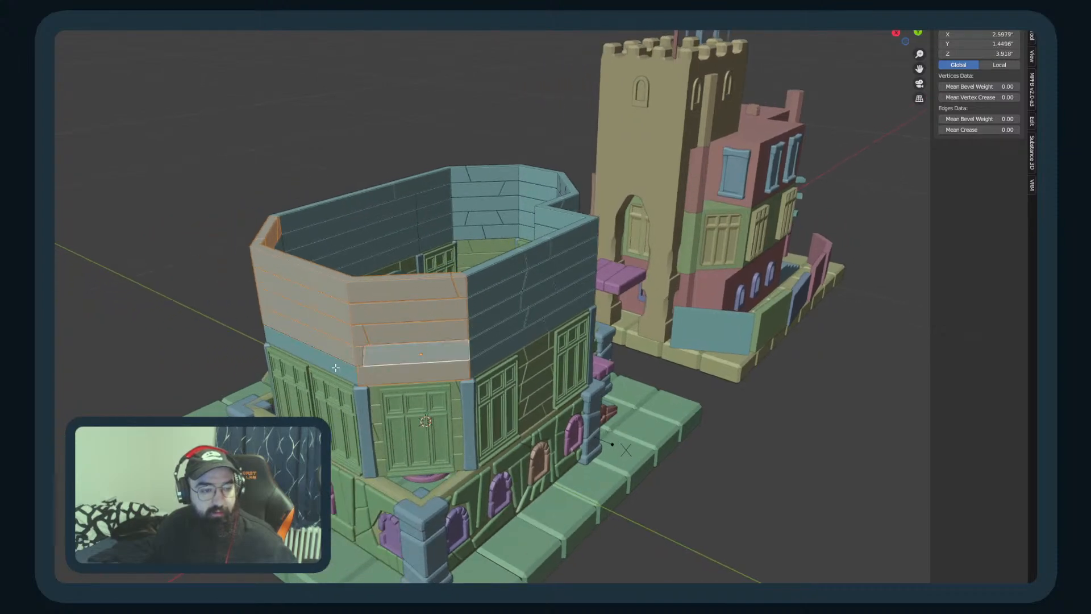
Step: Clear the plank face selection on the raised wall shell after trying whole-mesh and corner-plank selections
middle_drag(326, 367, 714, 382)
key(a)
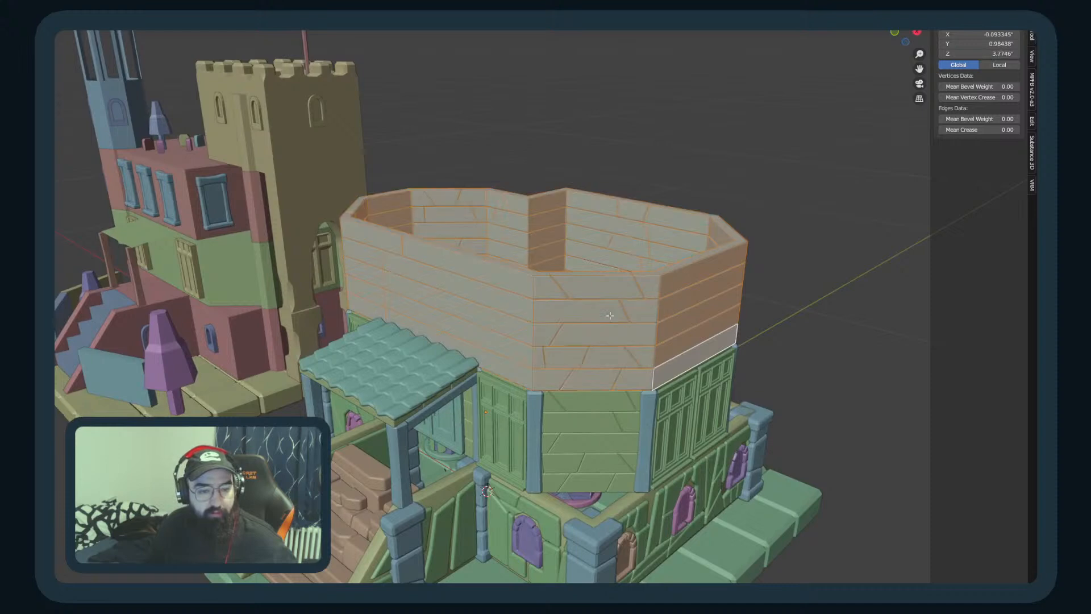
key(alt+a)
click(555, 292)
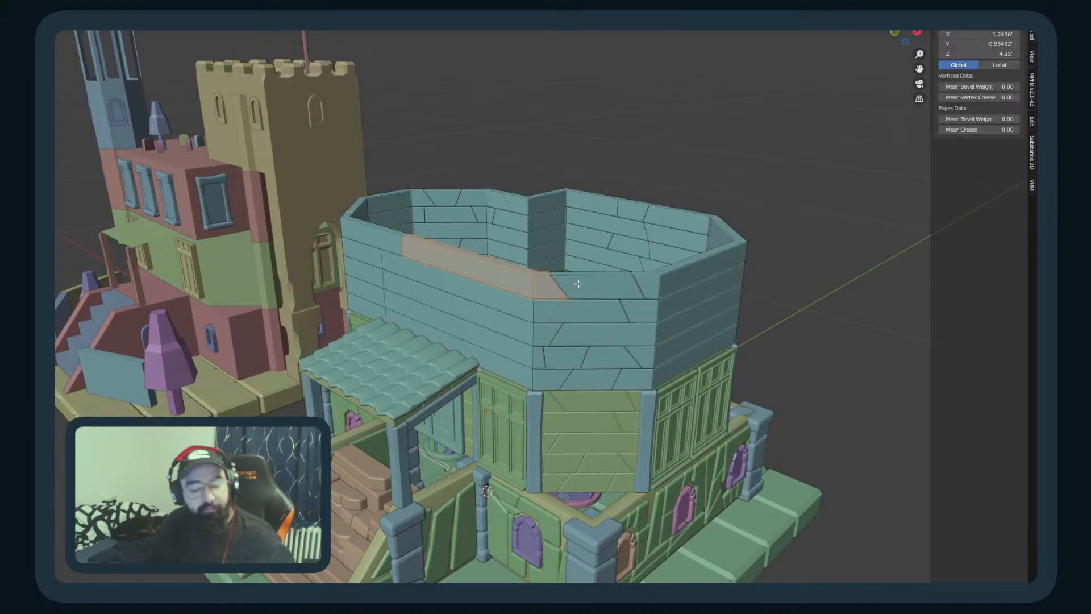
key(alt+a)
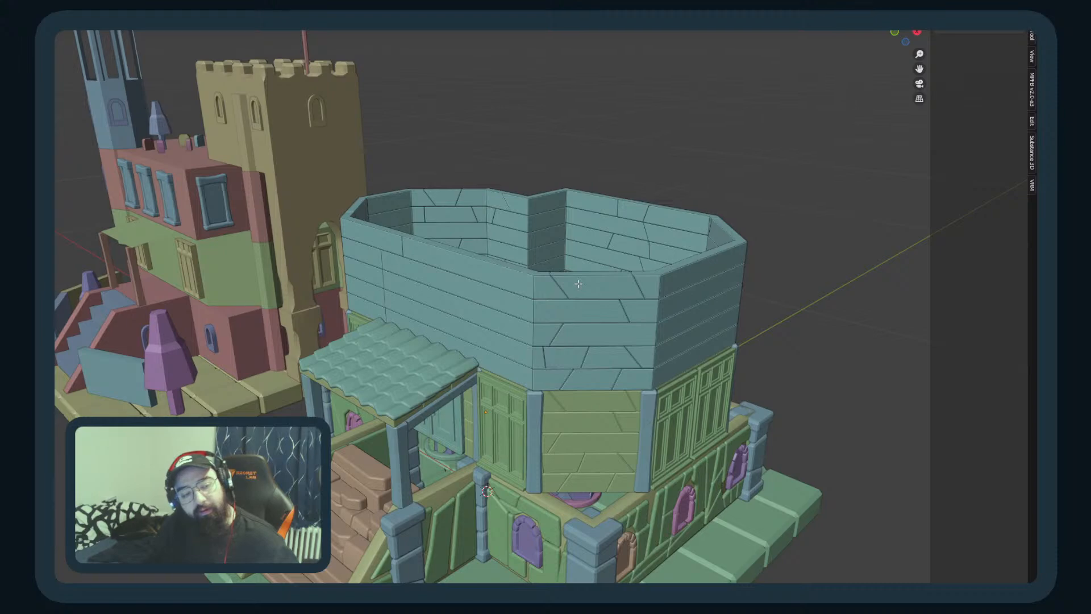
Step: Leave Edit Mode and delete the raised duplicate of the wall shell
key(Tab)
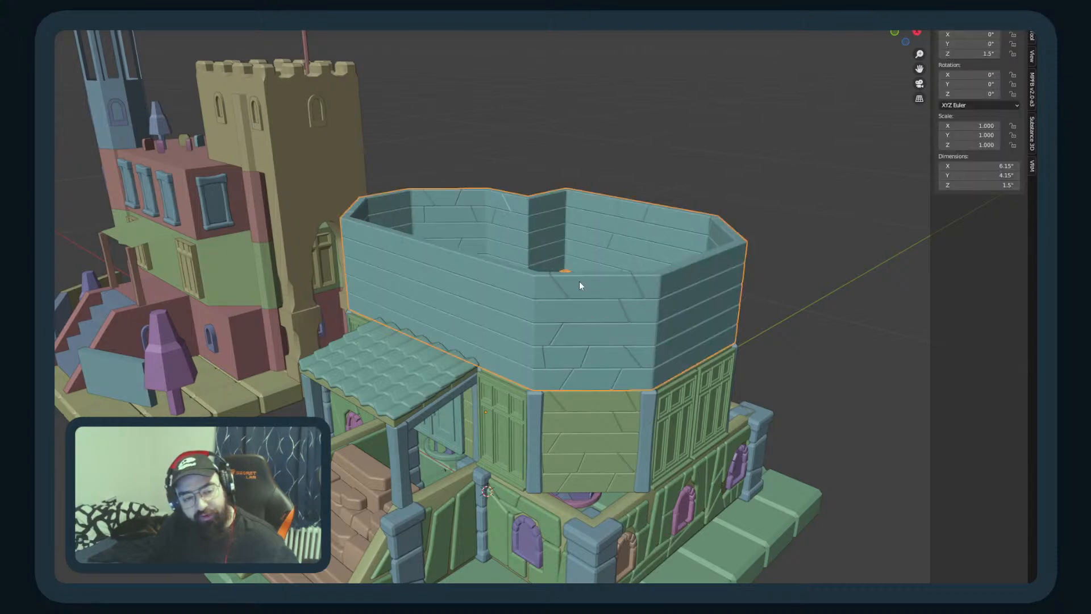
key(Delete)
scroll(580, 275, down, 5)
middle_drag(575, 281, 550, 316)
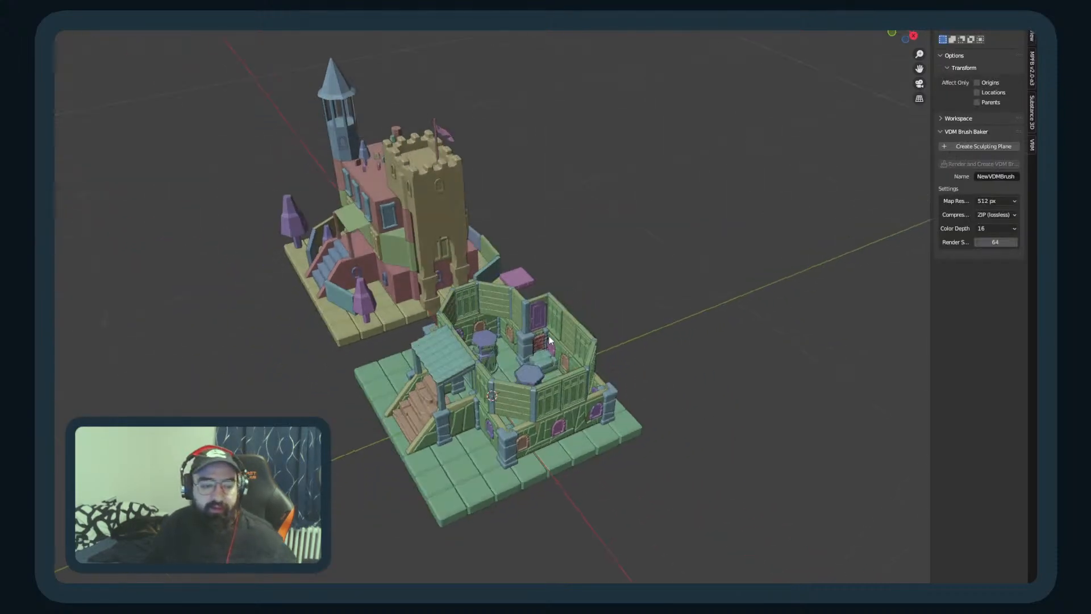
Step: Select the middle-floor wall shell and examine its outline up close and from above
click(522, 386)
key(KP_Decimal)
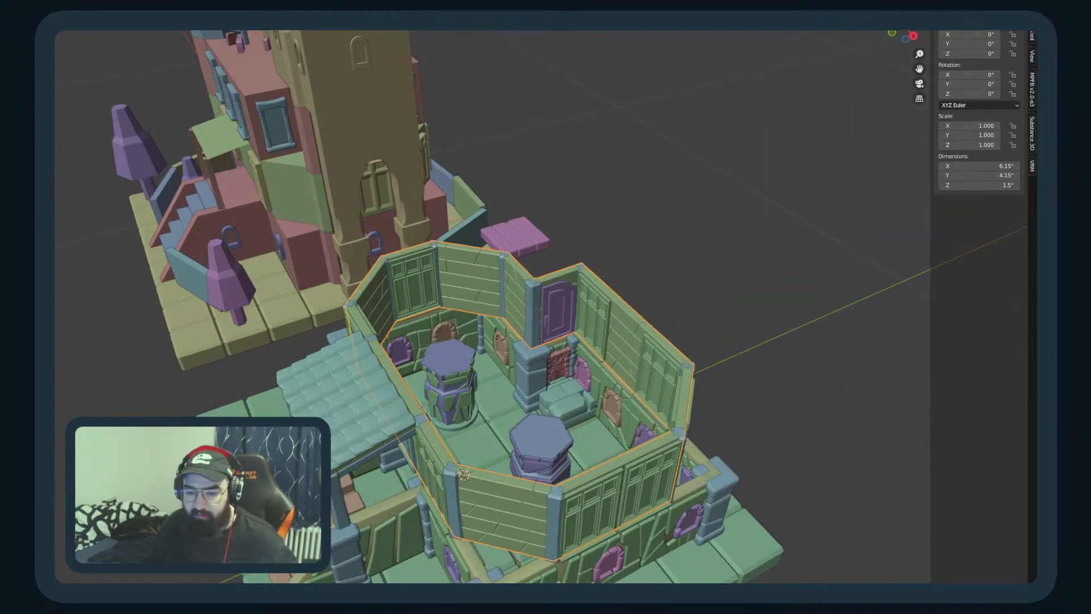
middle_drag(637, 420, 576, 406)
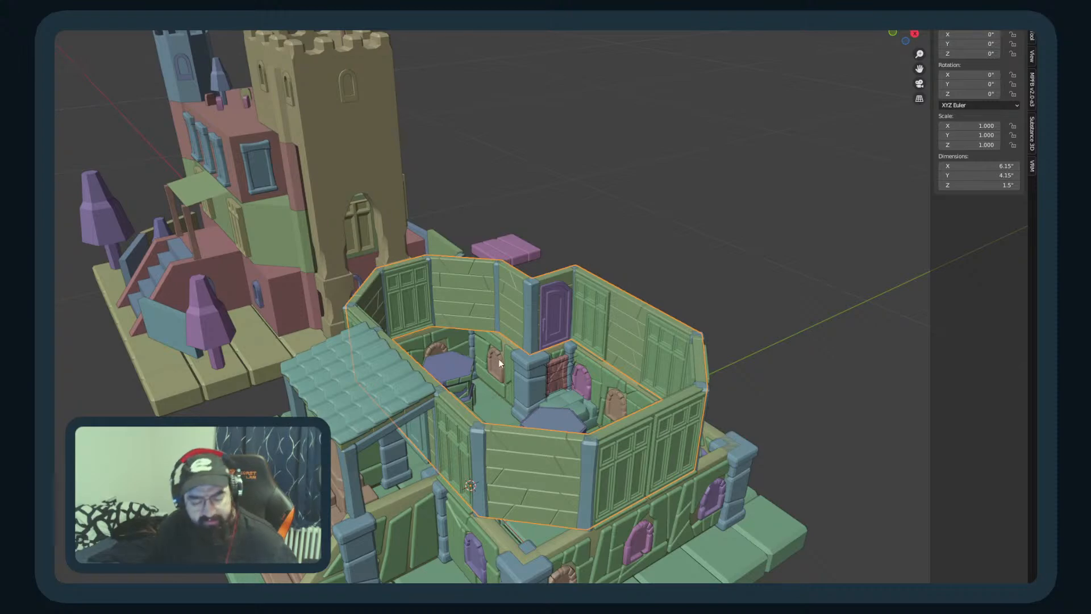
scroll(499, 359, down, 4)
key(KP_7)
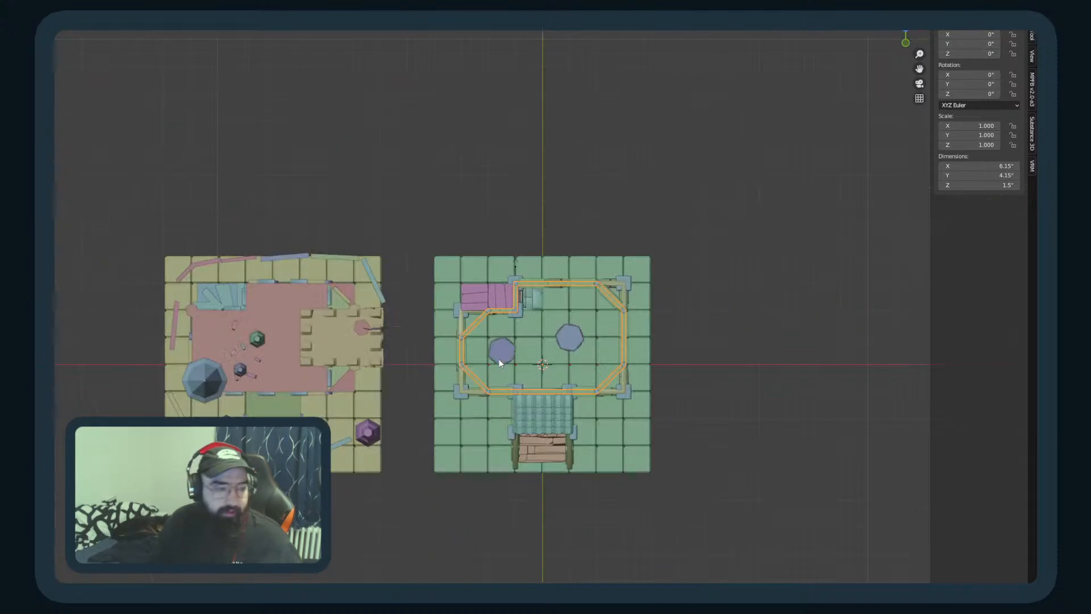
middle_drag(499, 359, 496, 272)
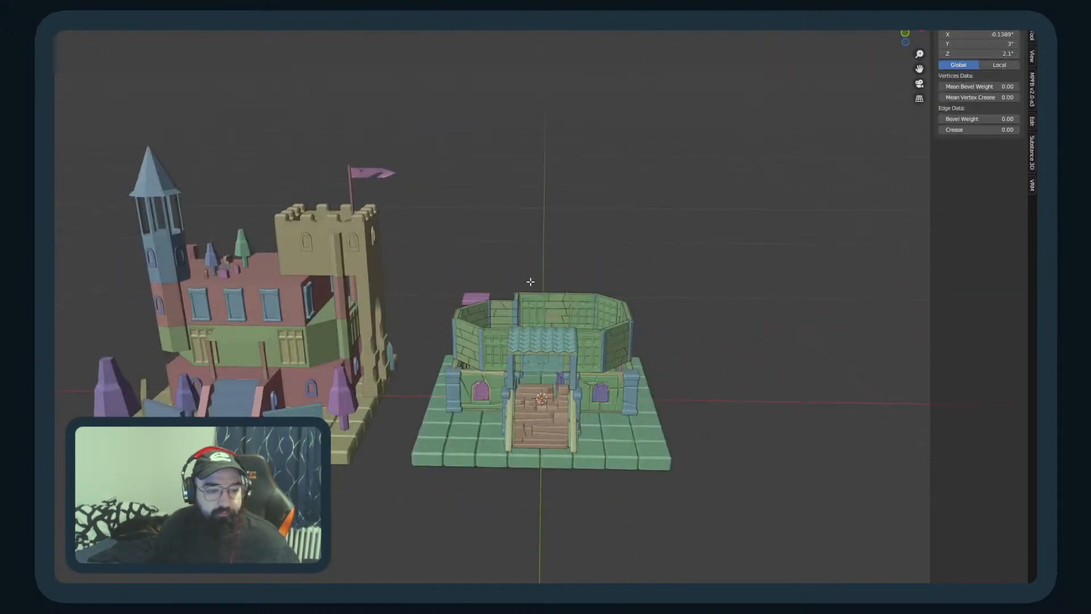
Step: Add a new cube mesh at the 3D cursor as the base for the next floor's placeholder block
key(shift+a)
mouse_move(530, 282)
click(568, 296)
scroll(572, 313, down, 5)
middle_drag(572, 319, 590, 375)
key(KP_7)
key(z)
scroll(503, 353, up, 4)
key(z)
middle_drag(401, 475, 456, 385)
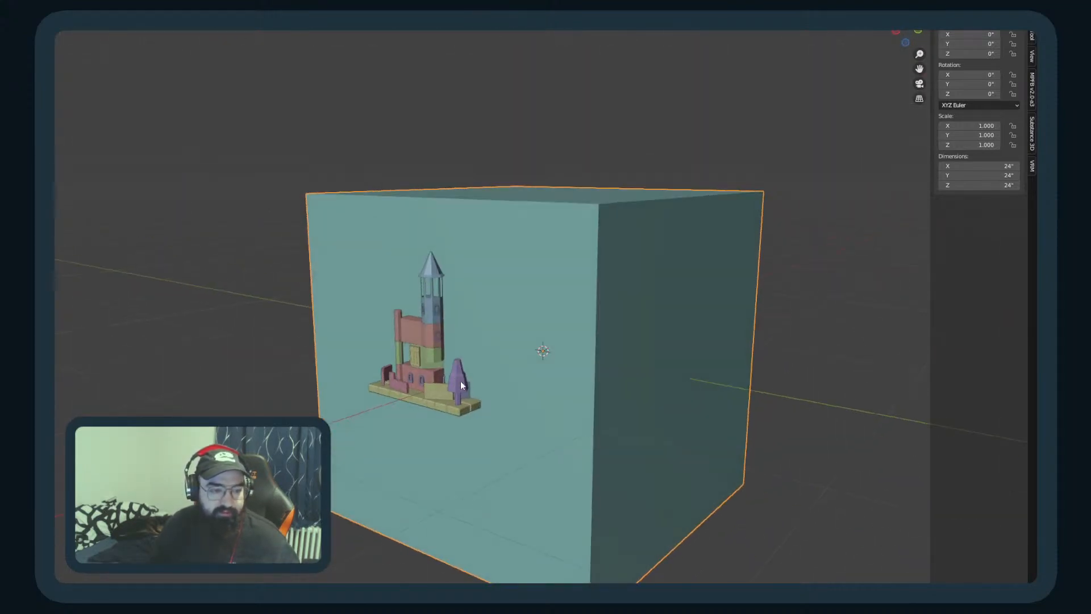
Step: Hide the new cube and select the reference castle to inspect its upper floors
key(h)
scroll(443, 375, up, 6)
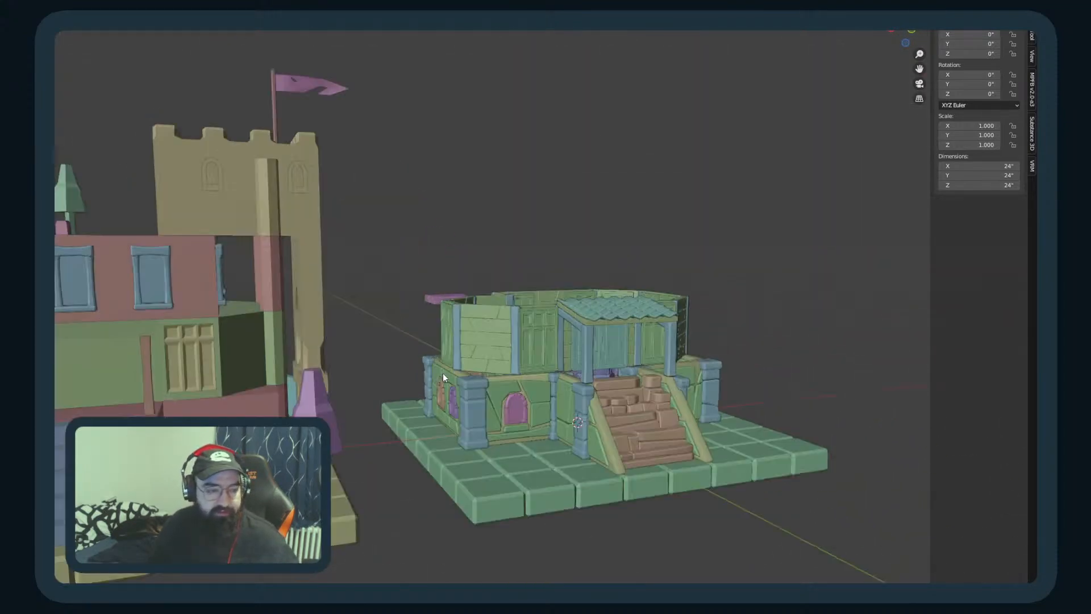
shift+middle_drag(198, 422, 346, 418)
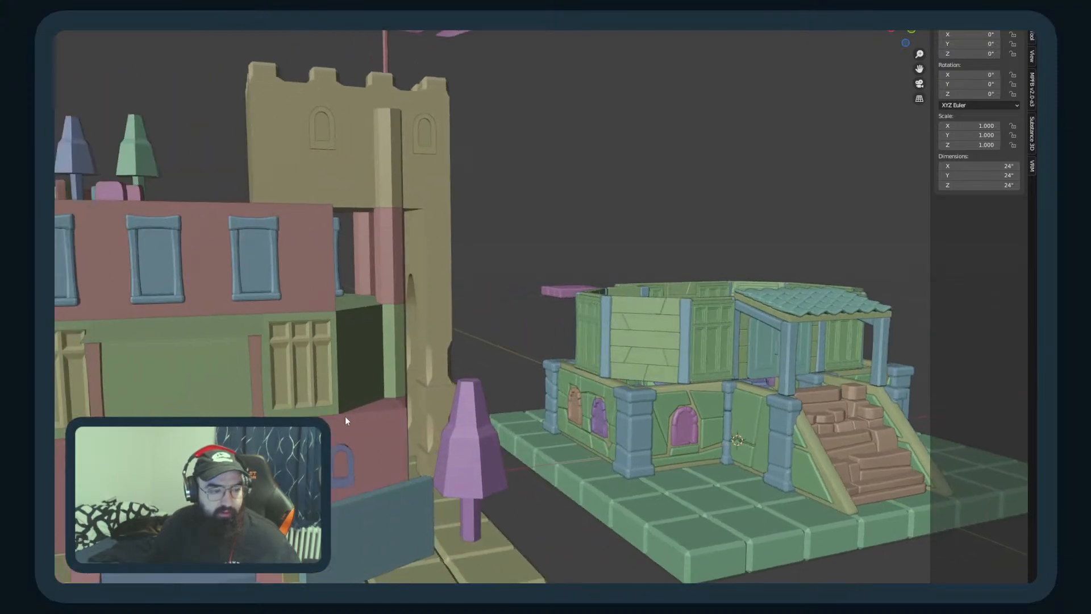
click(381, 372)
scroll(370, 373, down, 8)
middle_drag(370, 373, 350, 378)
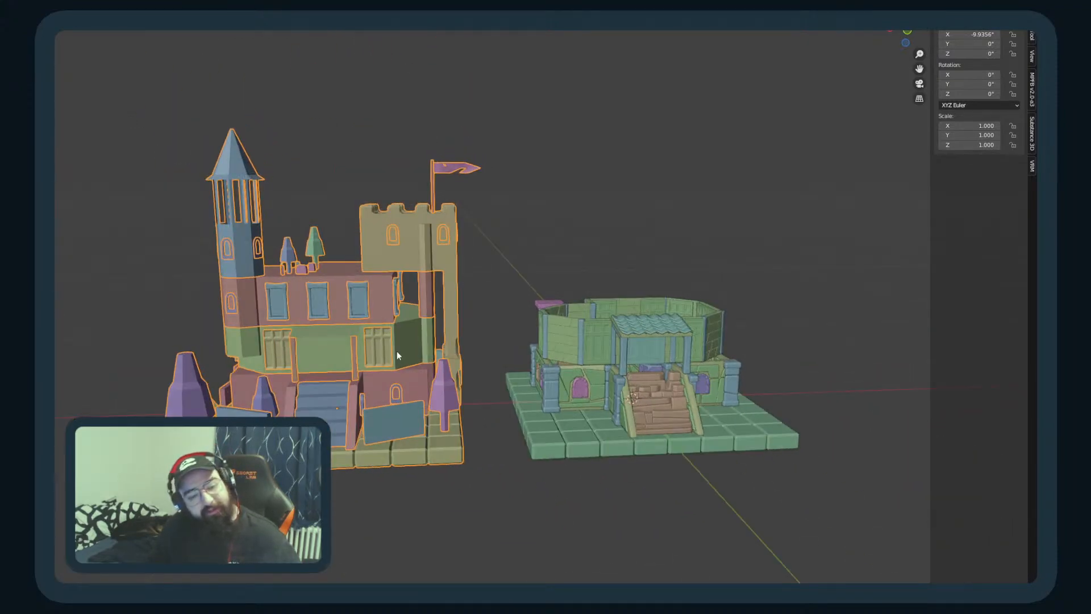
Step: Compare the floor layout of the reference castle and the new building from above and from several angles
key(KP_7)
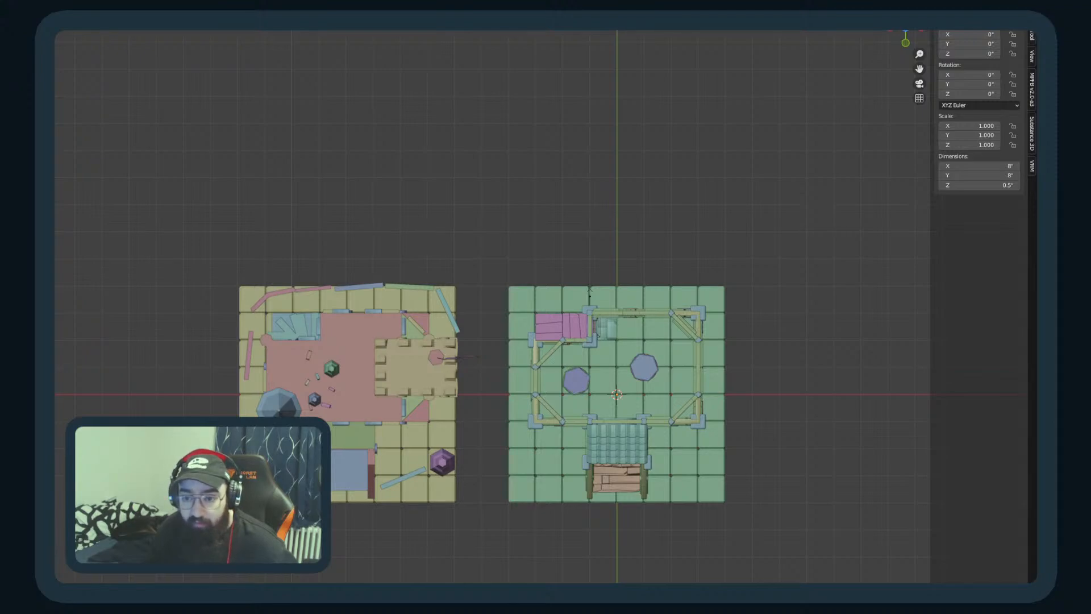
middle_drag(857, 330, 796, 235)
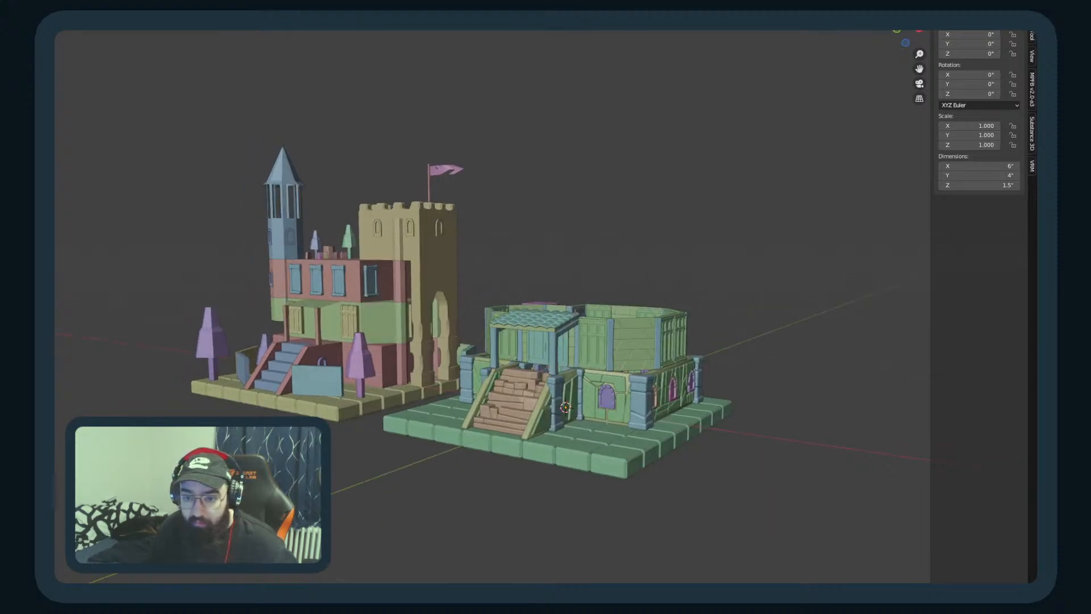
middle_drag(391, 246, 422, 254)
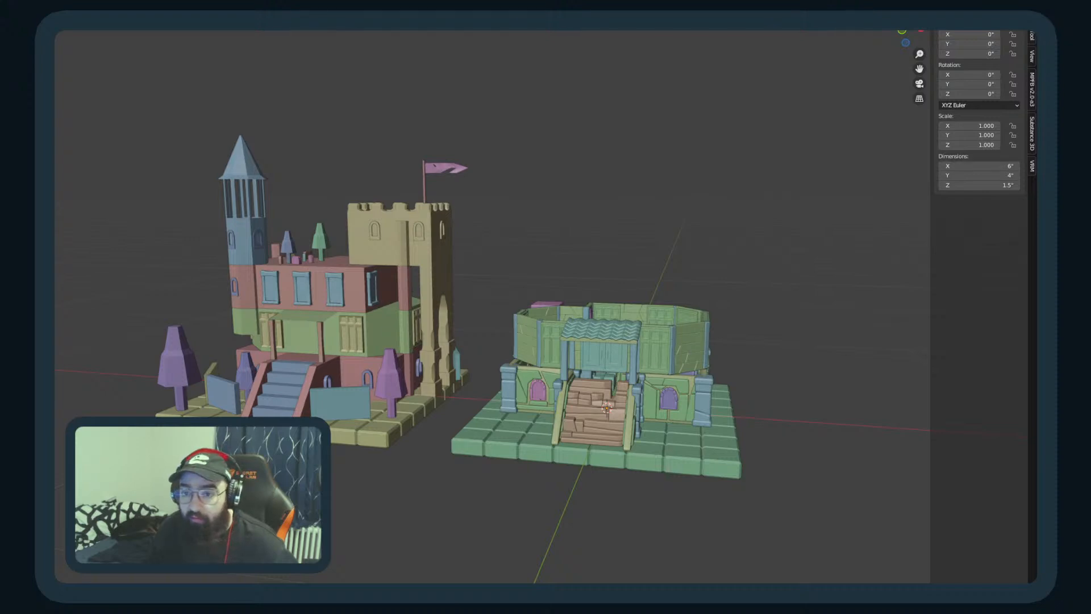
click(657, 347)
click(657, 347)
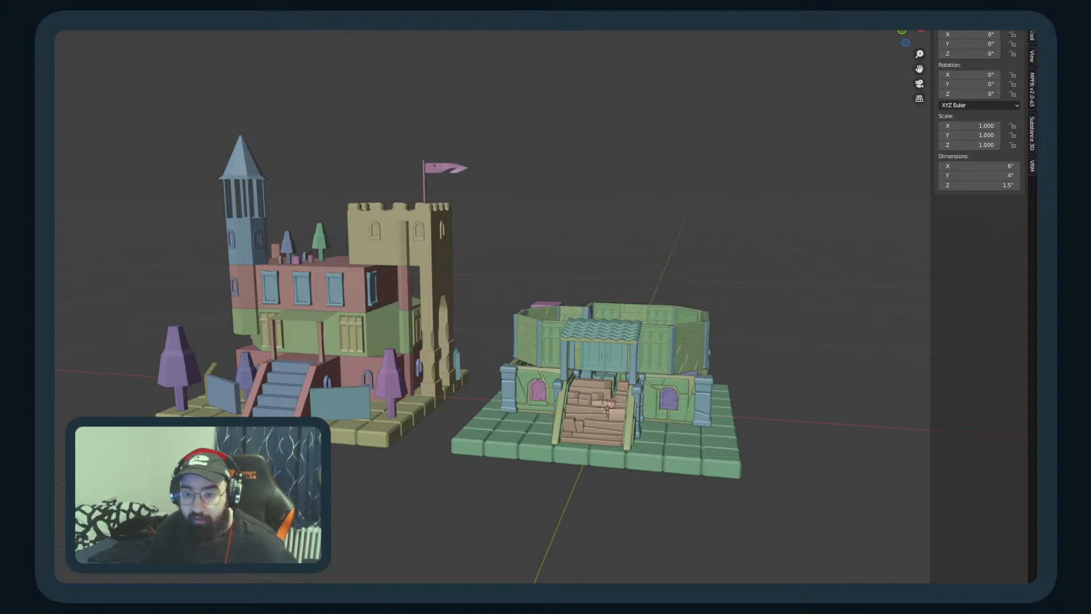
middle_drag(824, 316, 745, 390)
scroll(766, 375, up, 2)
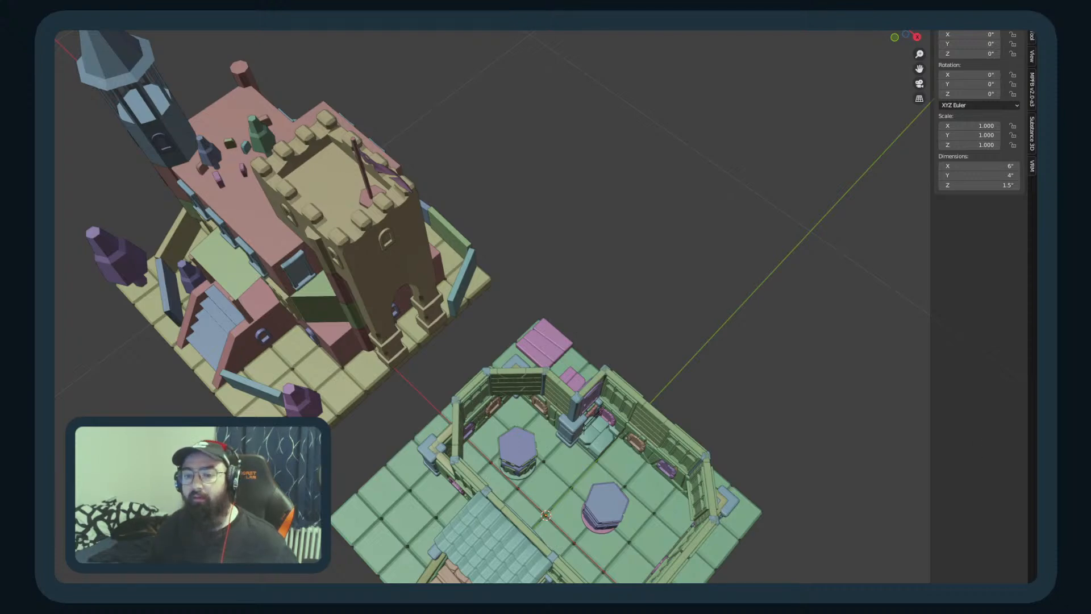
middle_drag(384, 378, 447, 368)
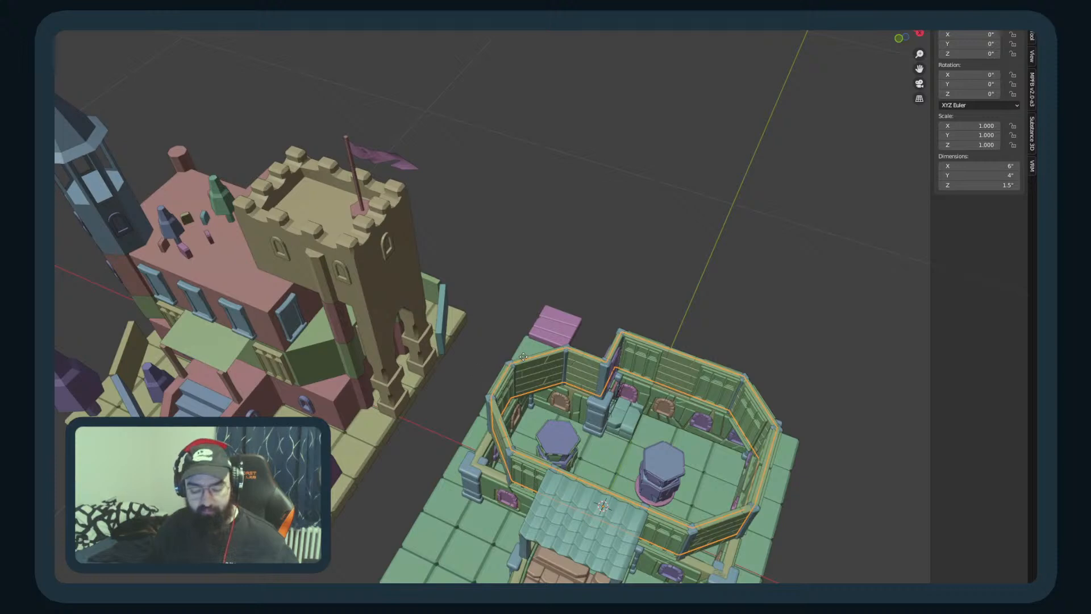
key(shift+d)
click(589, 227)
key(Delete)
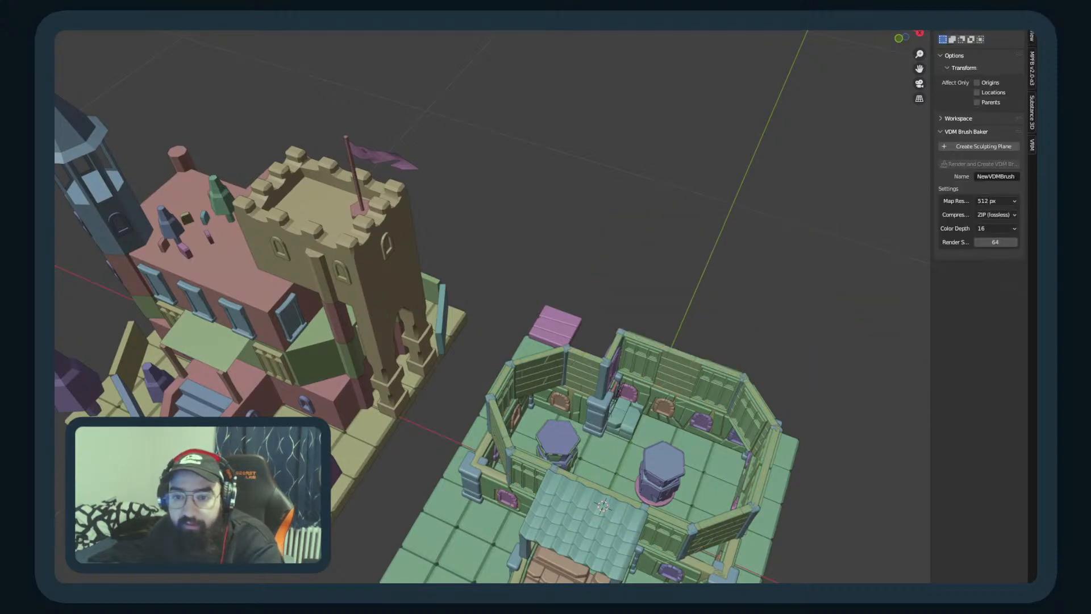
Step: Bring the hidden large cube back into view and open it in Edit Mode
middle_drag(921, 199, 809, 266)
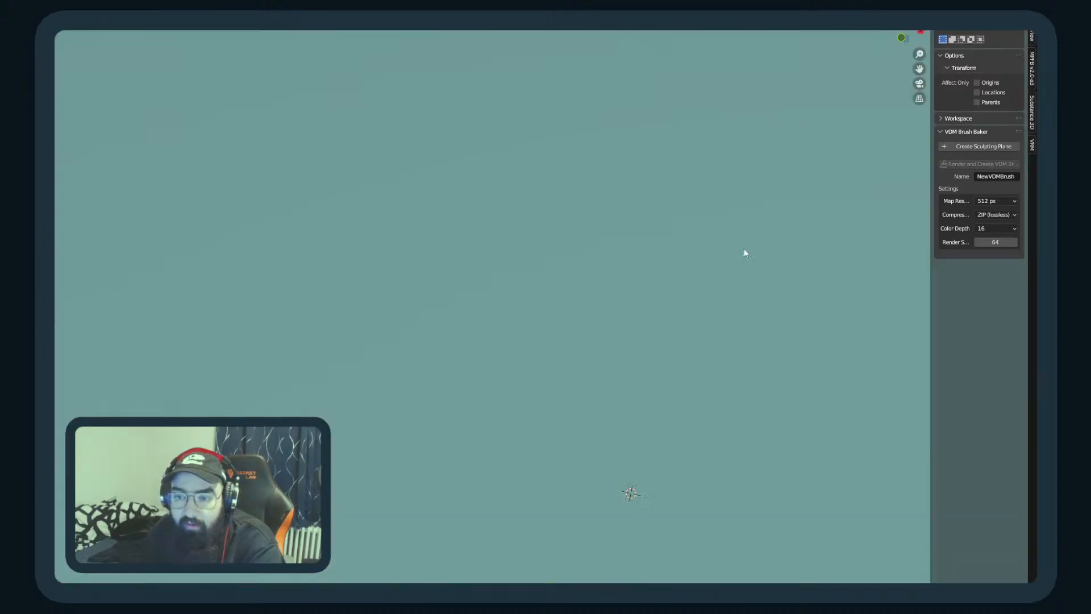
mouse_move(467, 302)
middle_down()
mouse_move(478, 294)
mouse_move(643, 475)
mouse_move(604, 435)
middle_up()
scroll(480, 293, down, 6)
click(564, 377)
key(Tab)
Step: Move the cube's front face along the Y axis to Y = -1"
click(647, 463)
key(z)
key(Escape)
key(KP_7)
key(z)
click(611, 495)
scroll(635, 496, up, 2)
key(g)
key(y)
click(627, 296)
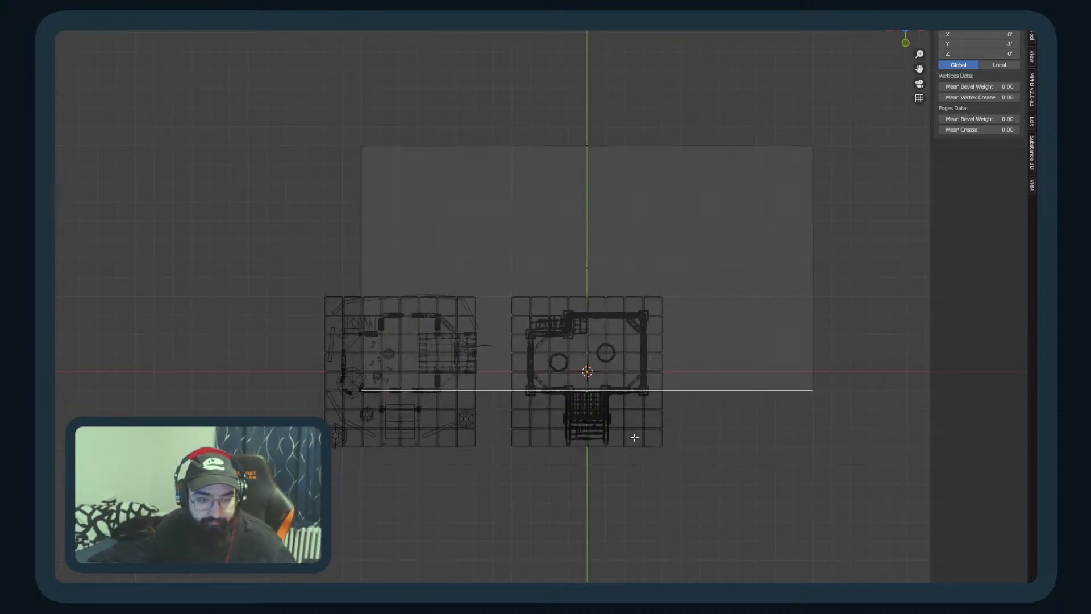
Step: Select the cube's positive-X side face and move it inward along the X axis to X = 2"
scroll(635, 438, up, 1)
shift+middle_drag(653, 441, 114, 240)
middle_drag(249, 173, 475, 161)
key(alt+a)
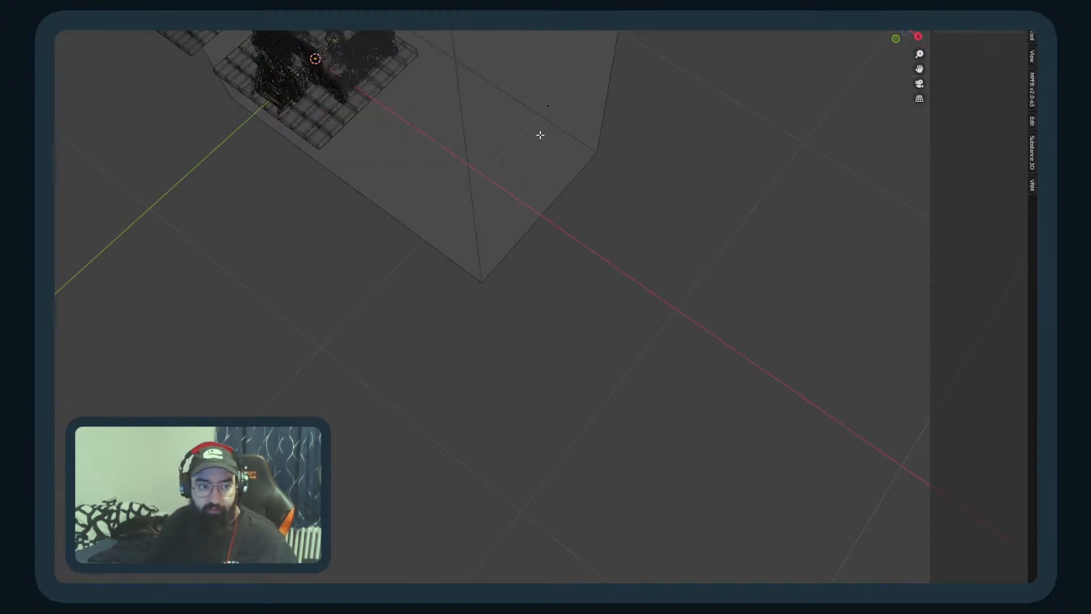
click(556, 108)
key(KP_7)
key(g)
key(x)
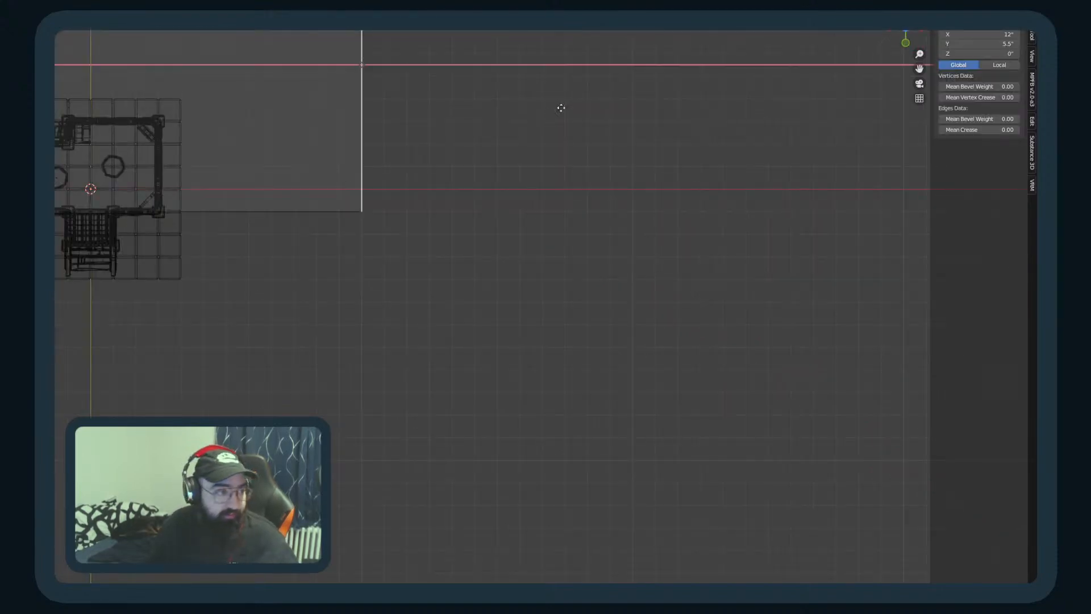
click(327, 114)
Step: Select the block's underside face and set its height to Z = 1.5"
mouse_move(329, 114)
middle_down()
mouse_move(248, 231)
mouse_move(525, 349)
mouse_move(606, 199)
mouse_move(685, 253)
mouse_move(400, 383)
mouse_move(458, 453)
mouse_move(572, 439)
mouse_move(677, 384)
mouse_move(749, 447)
middle_up()
scroll(526, 348, down, 8)
key(shift+z)
scroll(458, 453, up, 6)
click(794, 507)
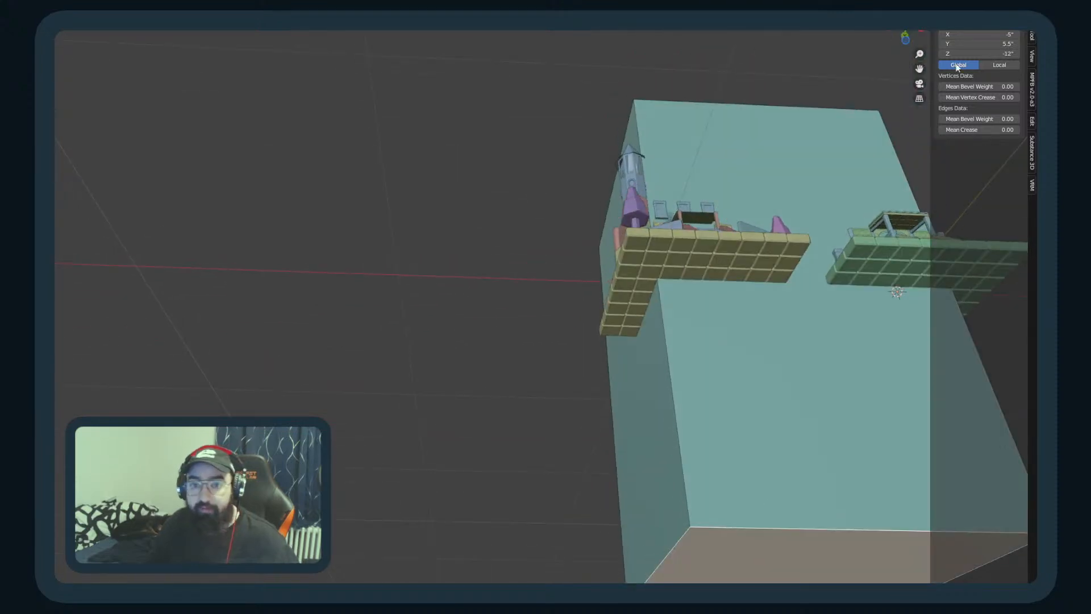
click(978, 53)
text(1.5)
key(Return)
Step: Select the block's negative-X side face and move it inward along the X axis to X = -3"
middle_drag(761, 239, 631, 426)
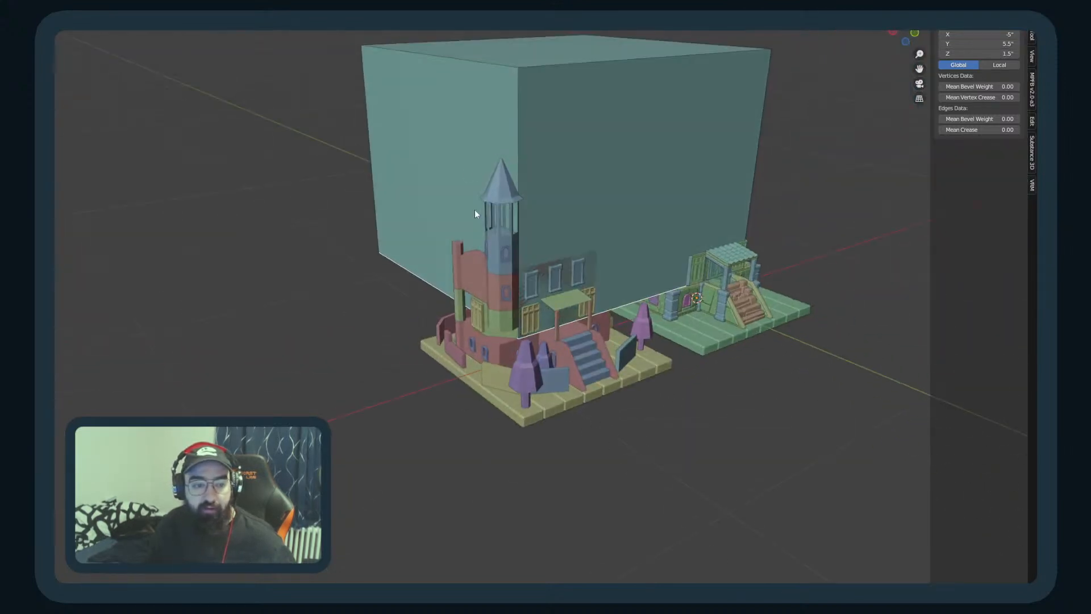
middle_drag(453, 159, 500, 278)
click(452, 163)
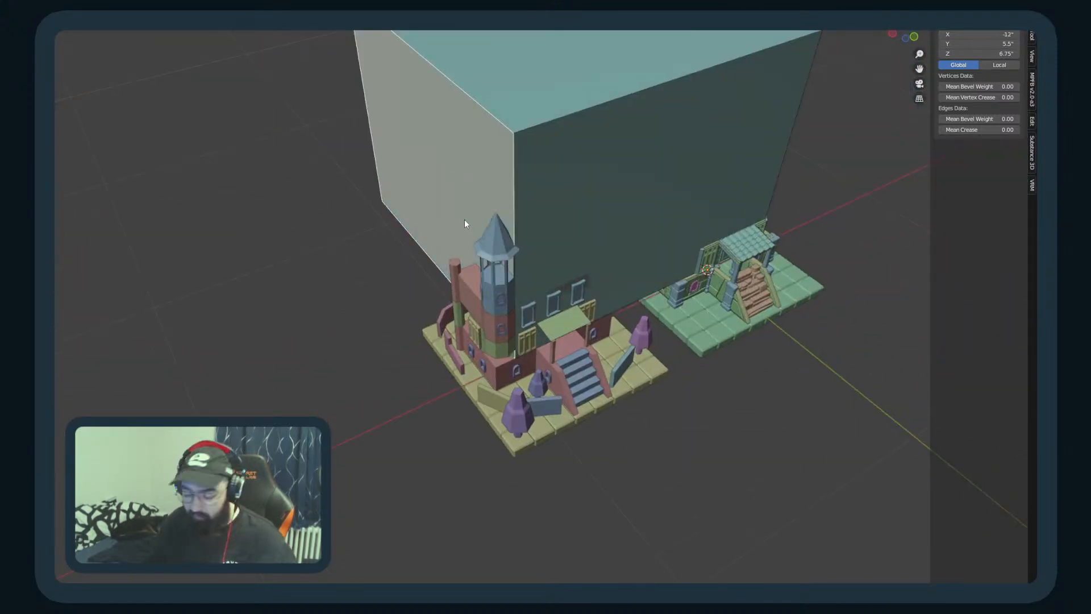
key(KP_7)
middle_drag(465, 219, 406, 288)
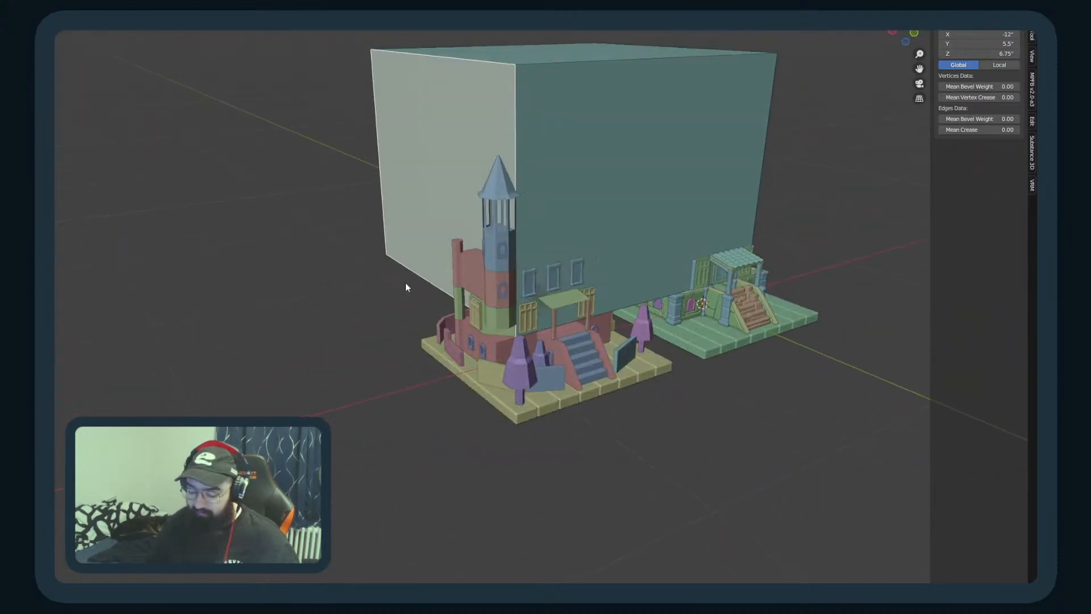
key(KP_7)
key(z)
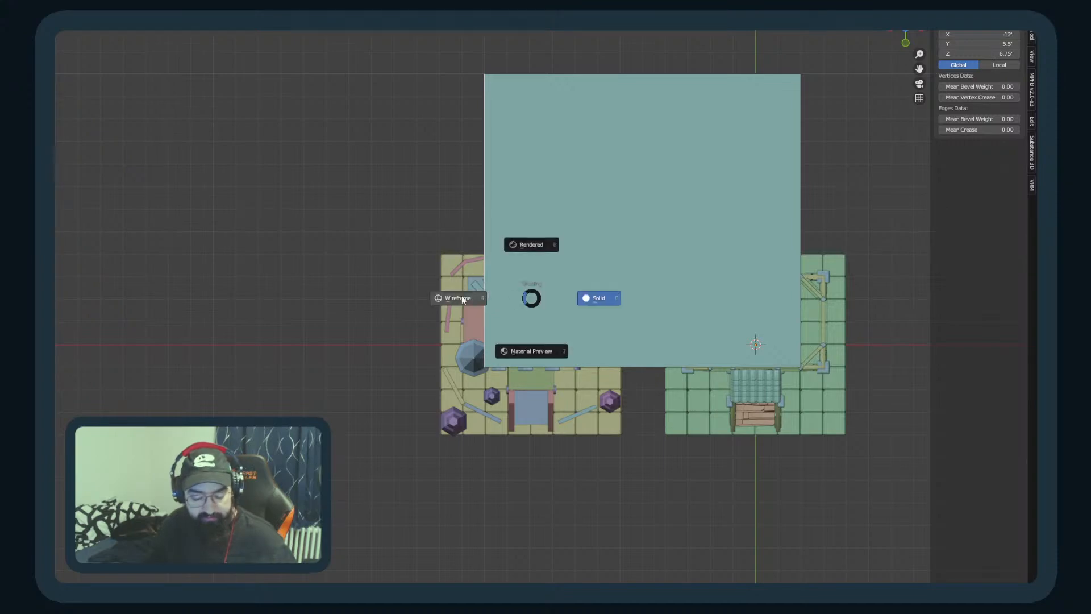
click(499, 300)
key(g)
key(x)
click(615, 301)
Step: Select the block's rear face and move it inward along the Y axis to Y = 3"
mouse_move(576, 371)
middle_down()
mouse_move(548, 317)
mouse_move(630, 294)
mouse_move(645, 366)
mouse_move(226, 413)
middle_up()
key(shift+z)
click(449, 560)
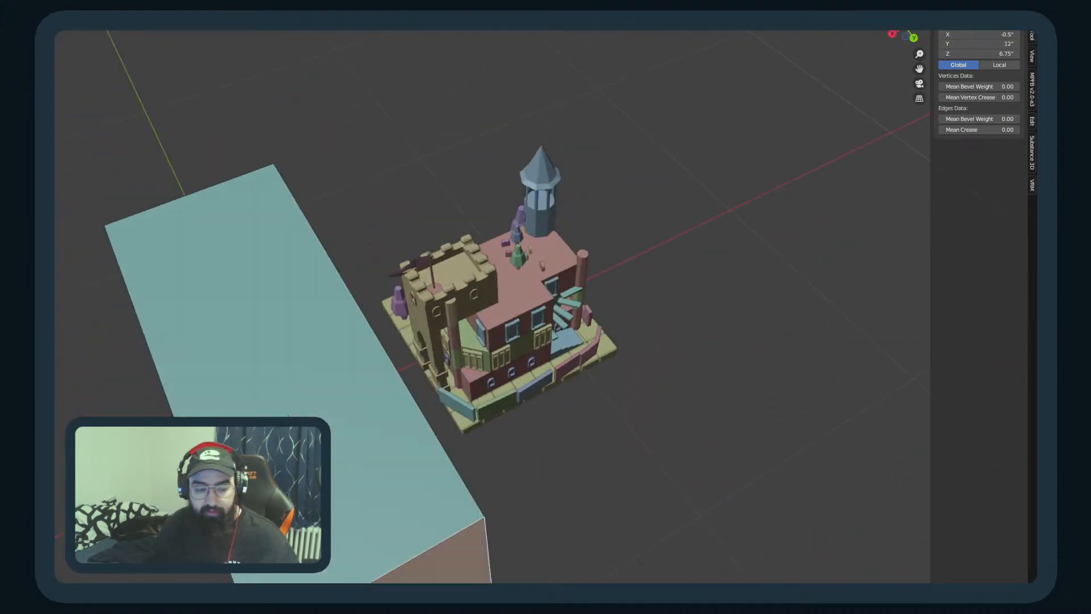
key(KP_7)
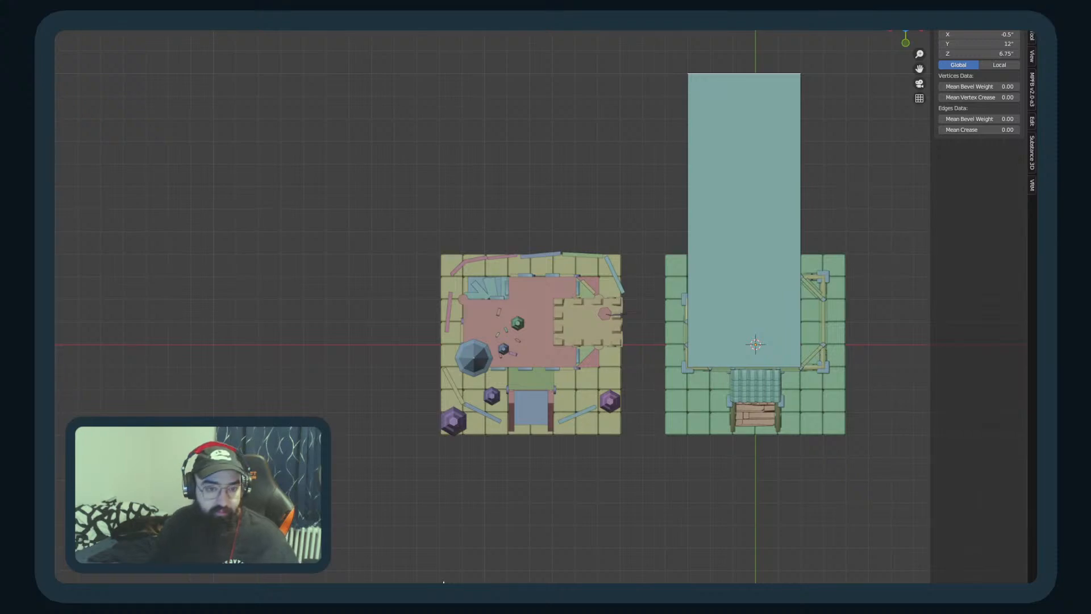
key(z)
click(364, 580)
key(g)
key(y)
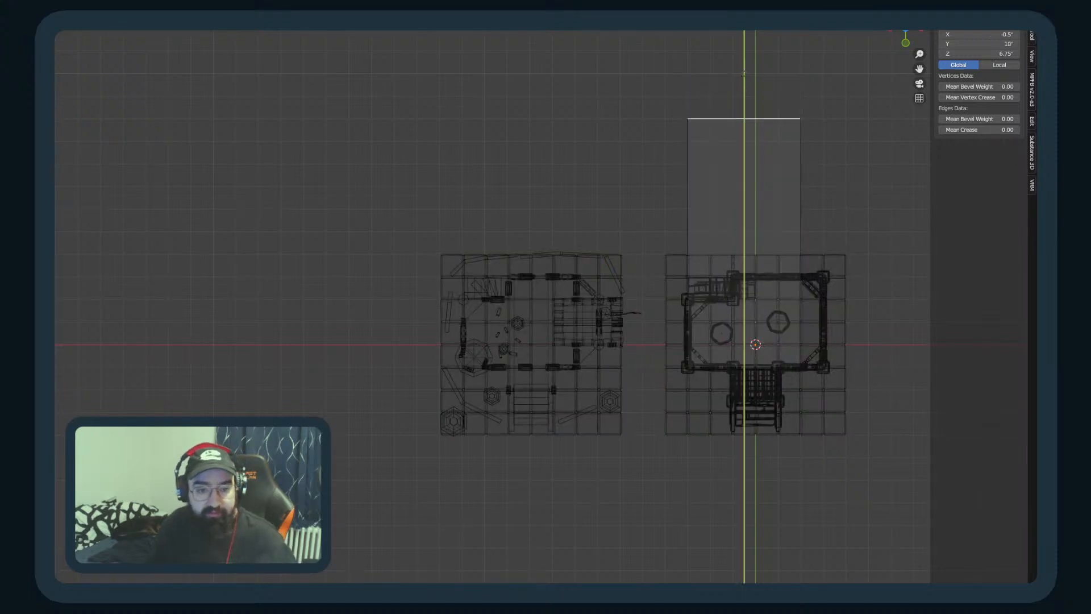
click(408, 122)
key(shift+z)
Step: Select the tall block's top face and lower it to Z = 3"
mouse_move(726, 316)
middle_down()
mouse_move(679, 233)
mouse_move(650, 226)
middle_up()
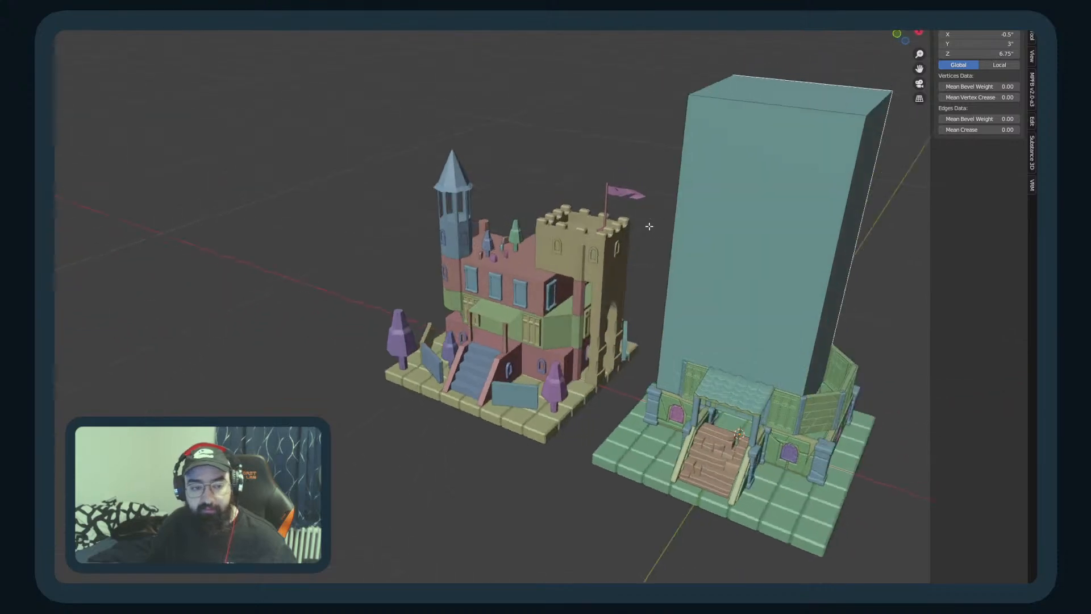
click(787, 87)
click(1004, 53)
text(3)
key(Return)
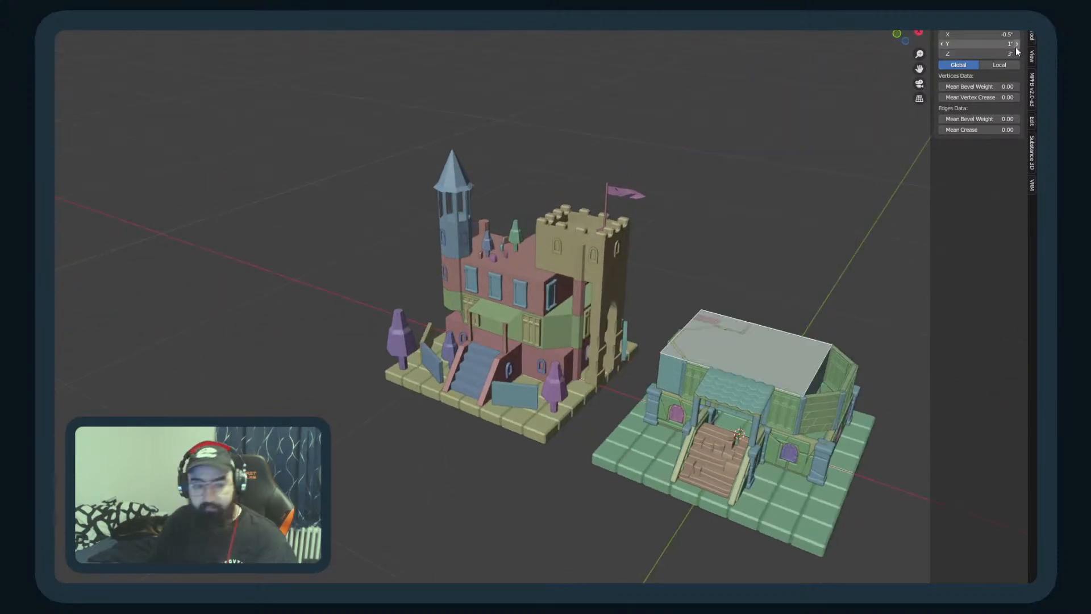
Step: Raise the block's top face to Z = 4.5"
middle_drag(159, 334, 207, 290)
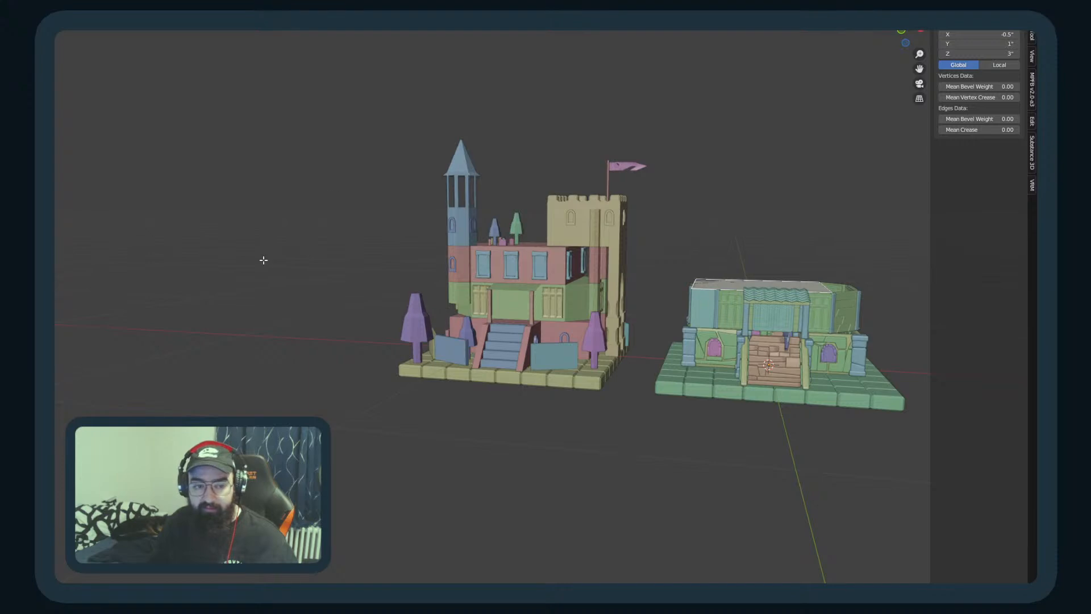
click(991, 54)
text(4.)
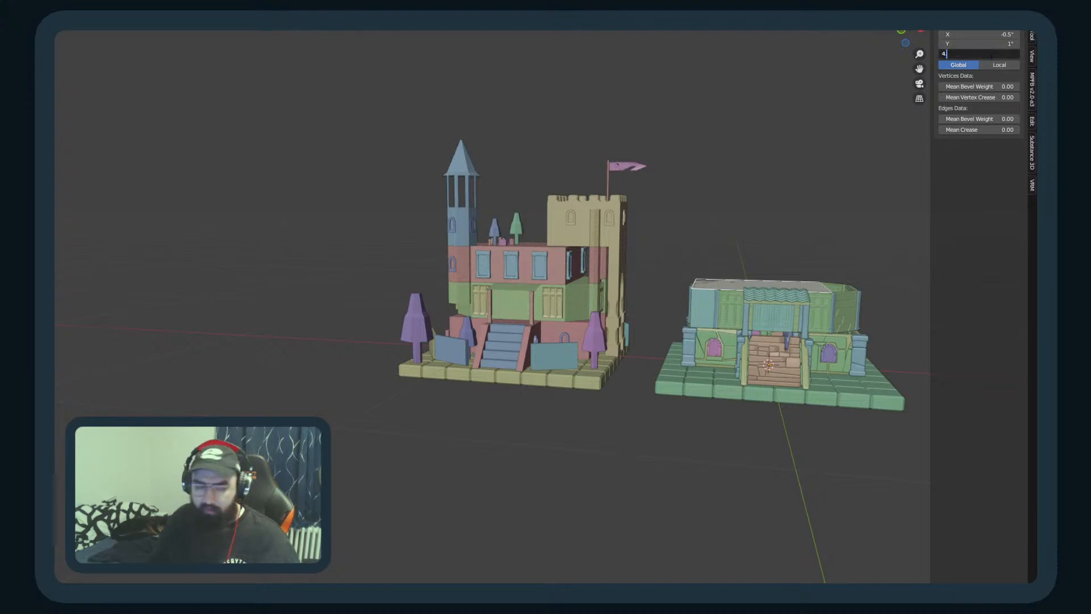
text(5)
key(Return)
Step: Select the block's bottom face and raise it to Z = 3"
middle_drag(226, 368, 273, 313)
scroll(625, 377, up, 1)
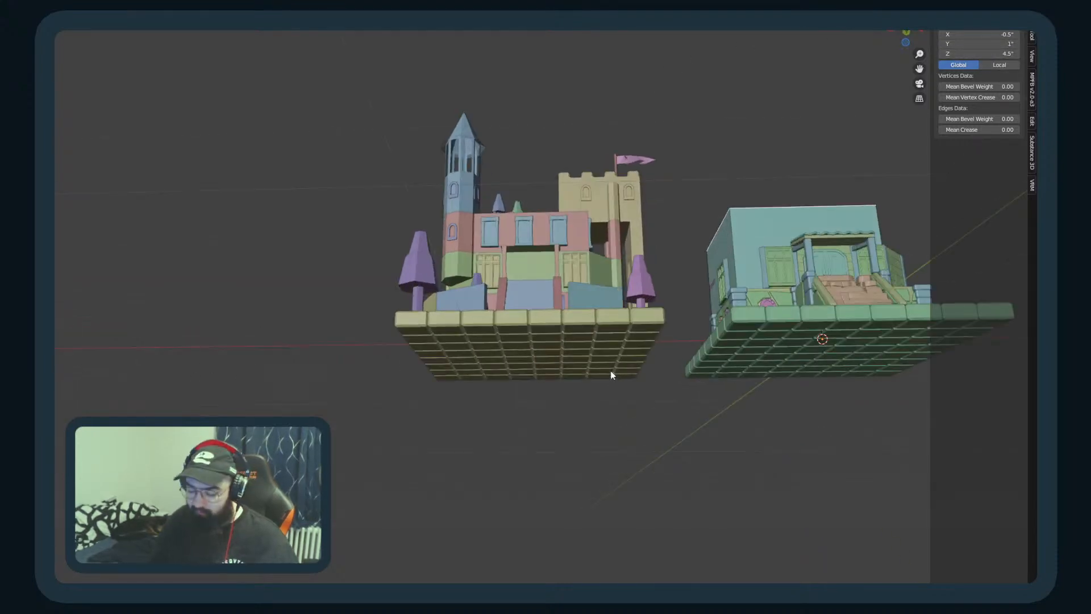
key(KP_Decimal)
click(561, 458)
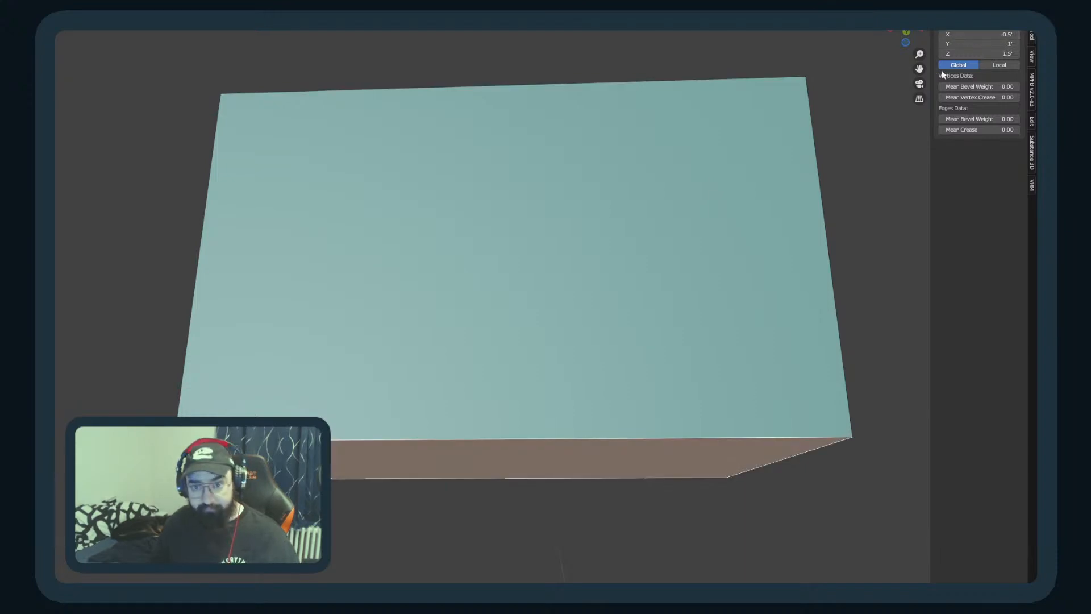
click(974, 53)
text(3)
key(Return)
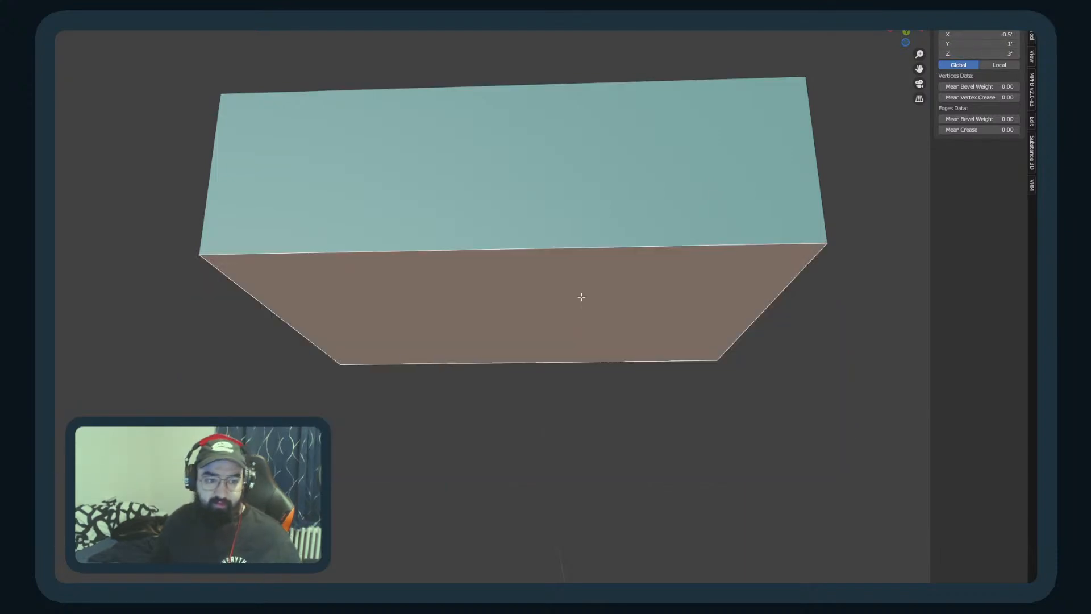
Step: Compare the block's footprint with the reference castle's upper floor, from above and around its corner walls
key(KP_Divide)
middle_drag(690, 156, 768, 346)
key(KP_7)
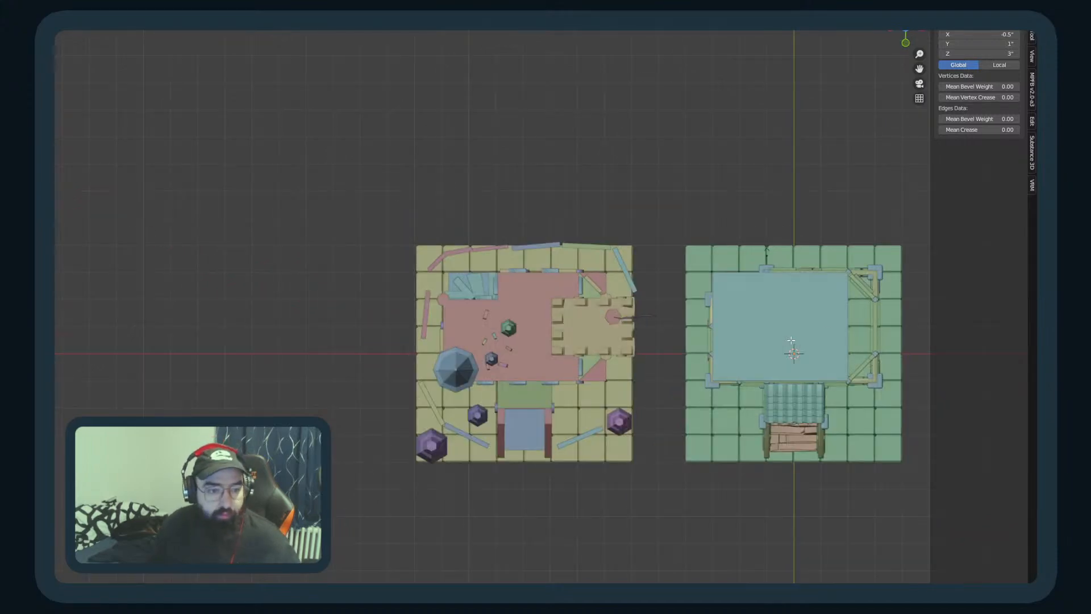
middle_drag(786, 335, 797, 290)
scroll(646, 346, up, 4)
middle_drag(645, 346, 567, 379)
scroll(567, 379, up, 3)
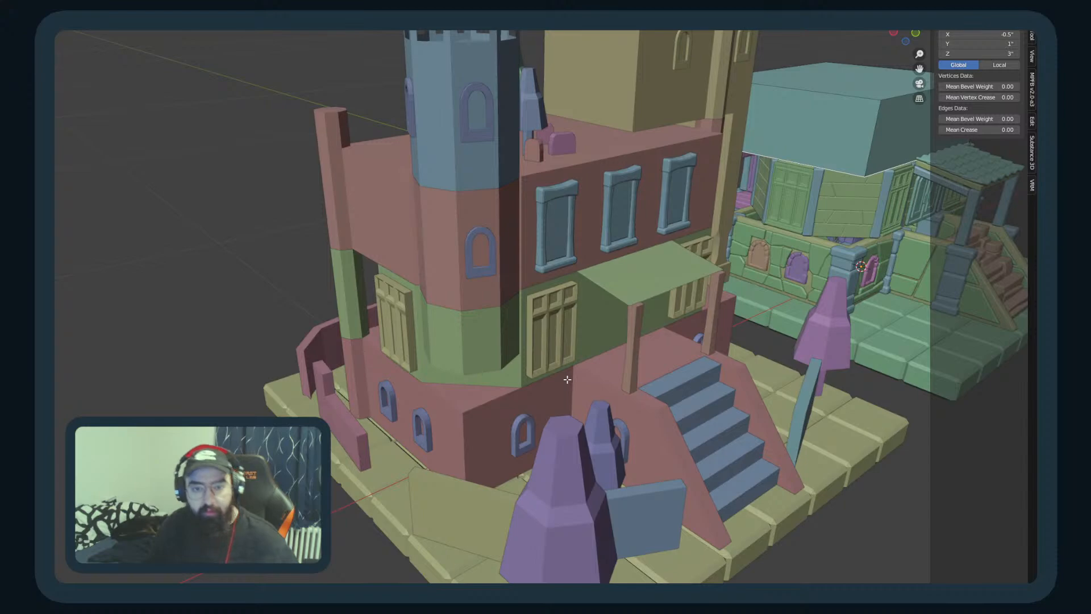
middle_drag(712, 305, 679, 321)
key(KP_7)
key(KP_Decimal)
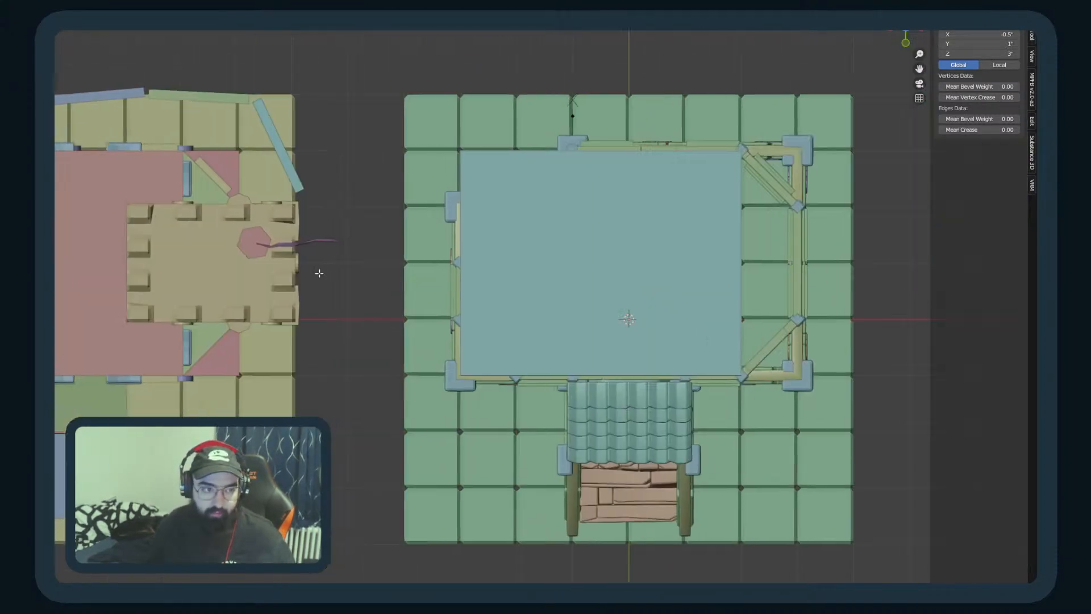
Step: Add a loop cut across the block perpendicular to the X axis and place it at X = -1"
key(ctrl+r)
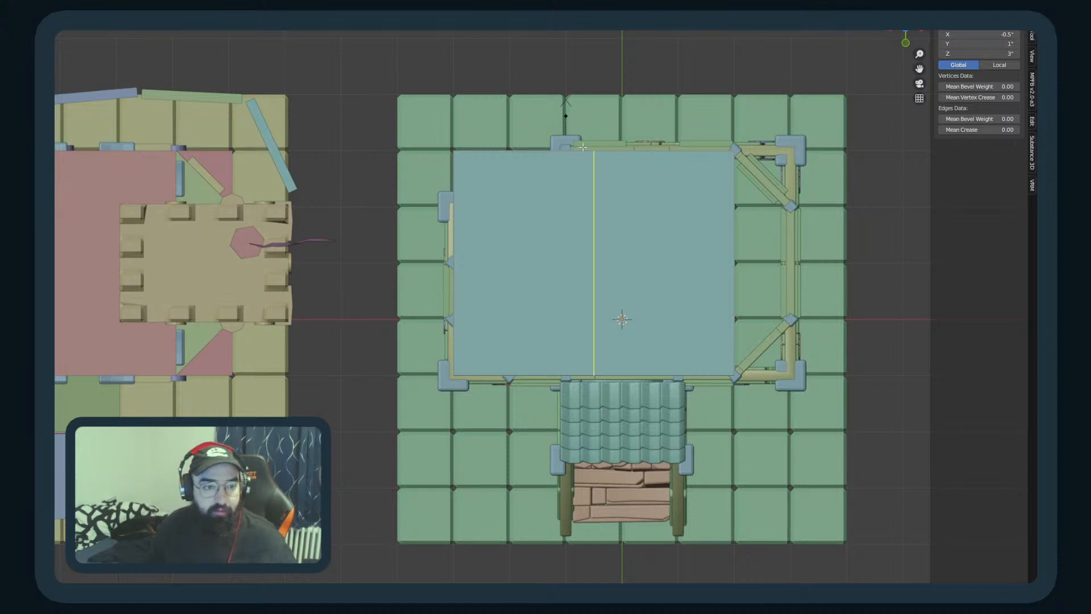
click(583, 148)
right_click(583, 147)
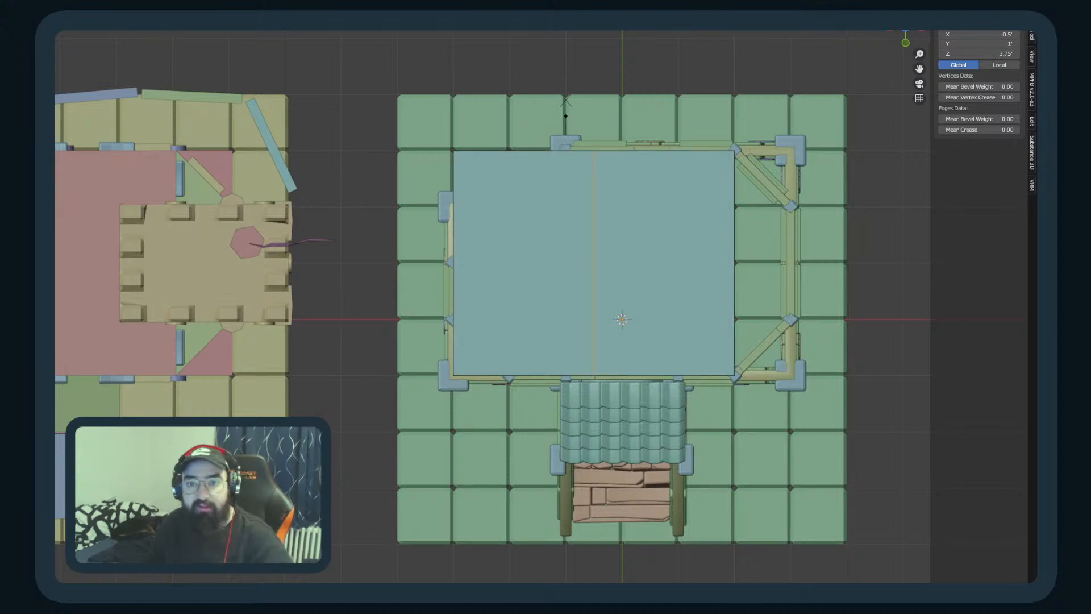
click(978, 34)
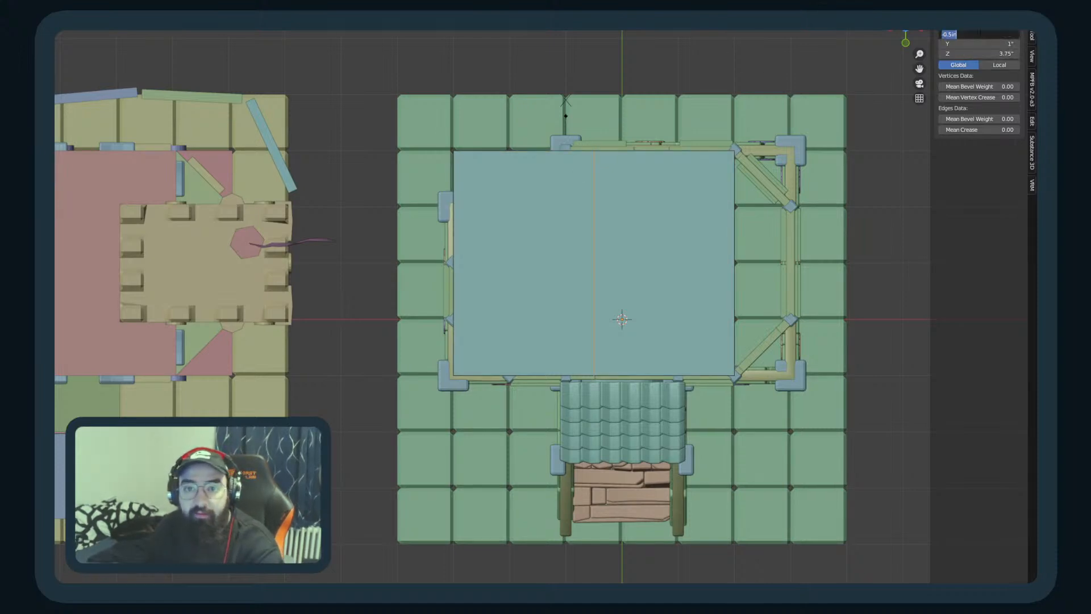
text(-1)
key(Return)
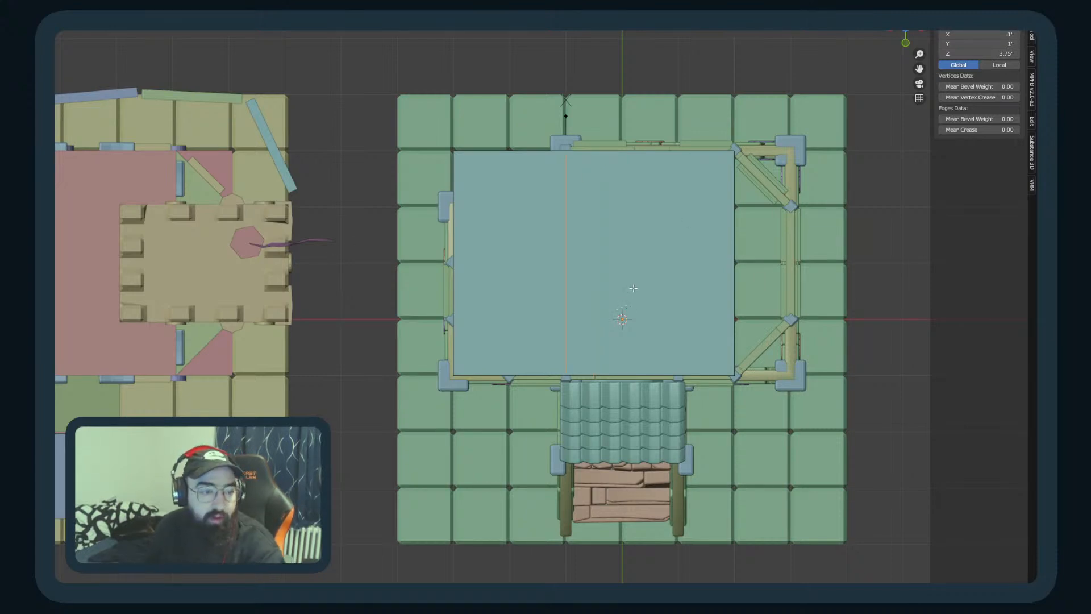
Step: Add a second loop cut around the block perpendicular to the Y axis and place it at Y = 2"
key(ctrl+r)
click(731, 272)
right_click(731, 271)
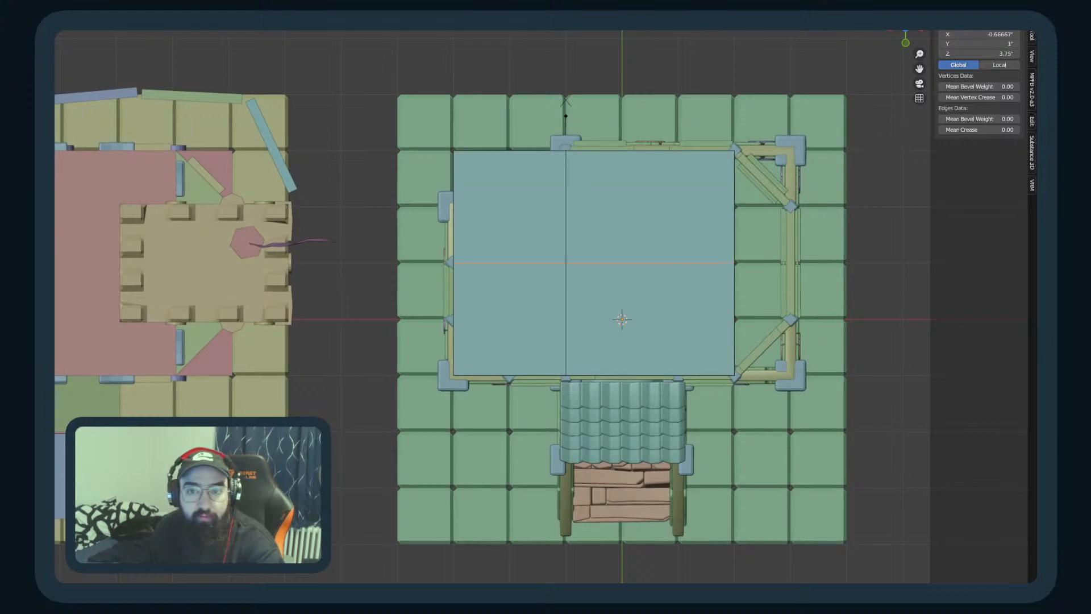
click(981, 45)
text(2)
key(Return)
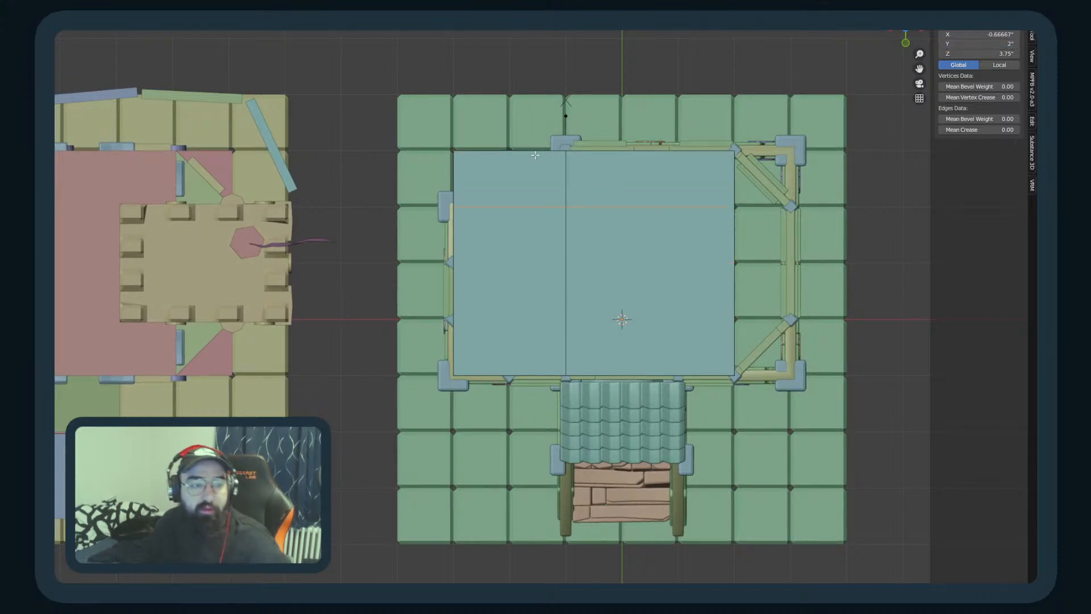
Step: Delete the faces of the block's rear negative-X corner section to cut a notch behind the new loop cuts
click(505, 180)
middle_drag(505, 181, 613, 161)
middle_drag(371, 303, 467, 180)
click(467, 179)
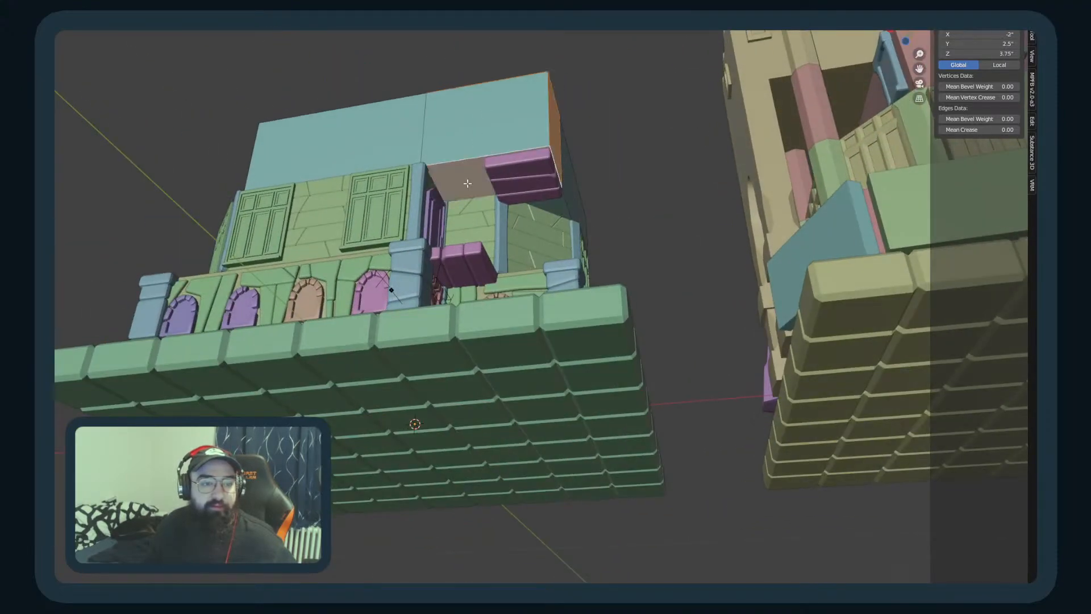
key(x)
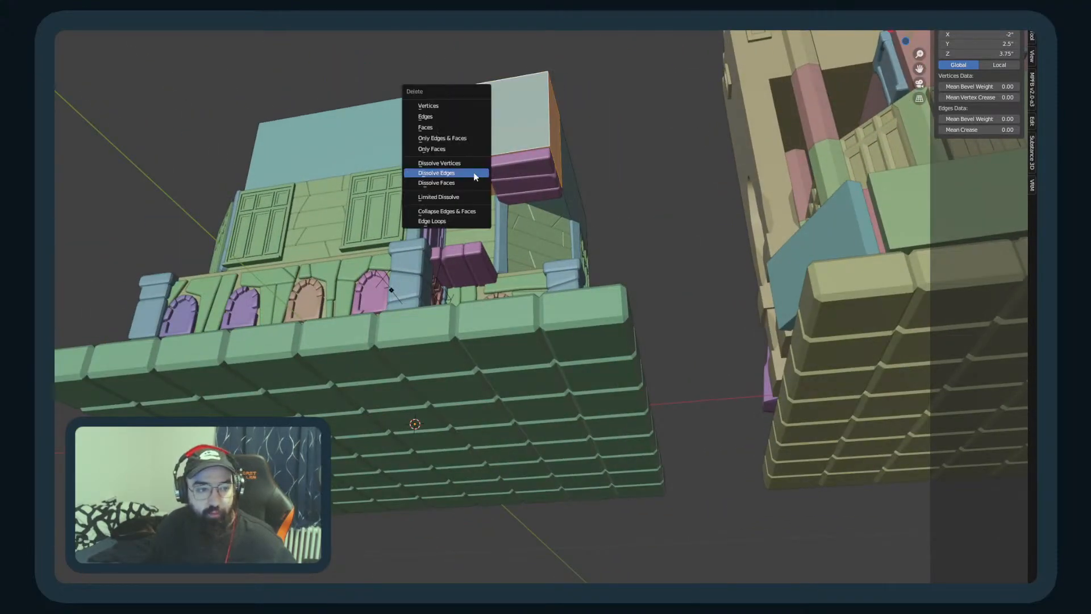
click(471, 128)
Step: Fill the two open inner sides of the rear corner notch with new faces
middle_drag(461, 240, 485, 129)
click(492, 144)
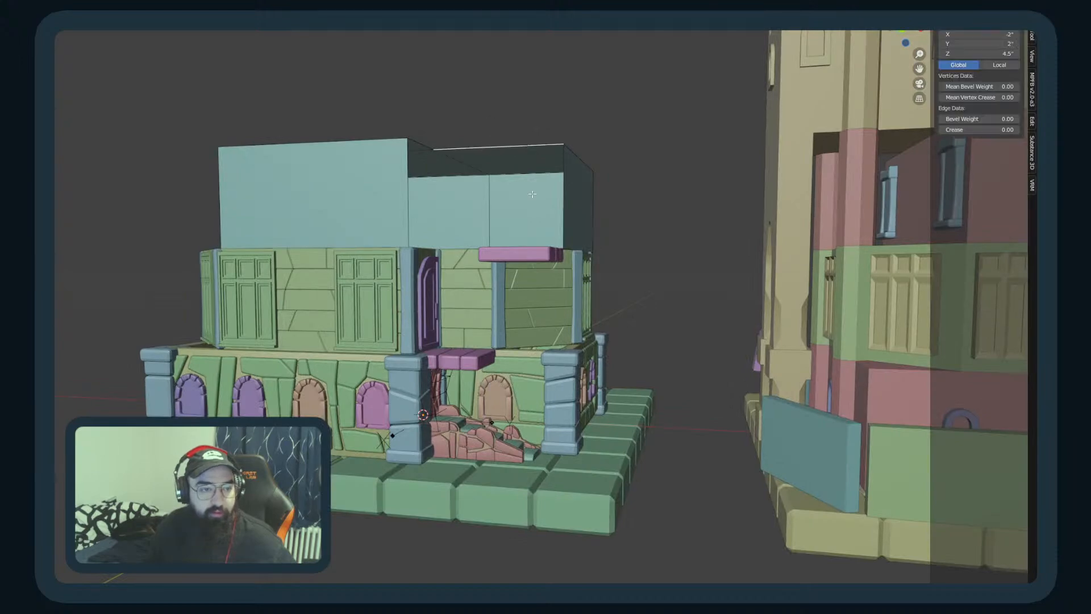
shift+click(558, 205)
middle_drag(559, 205, 460, 282)
shift+click(449, 282)
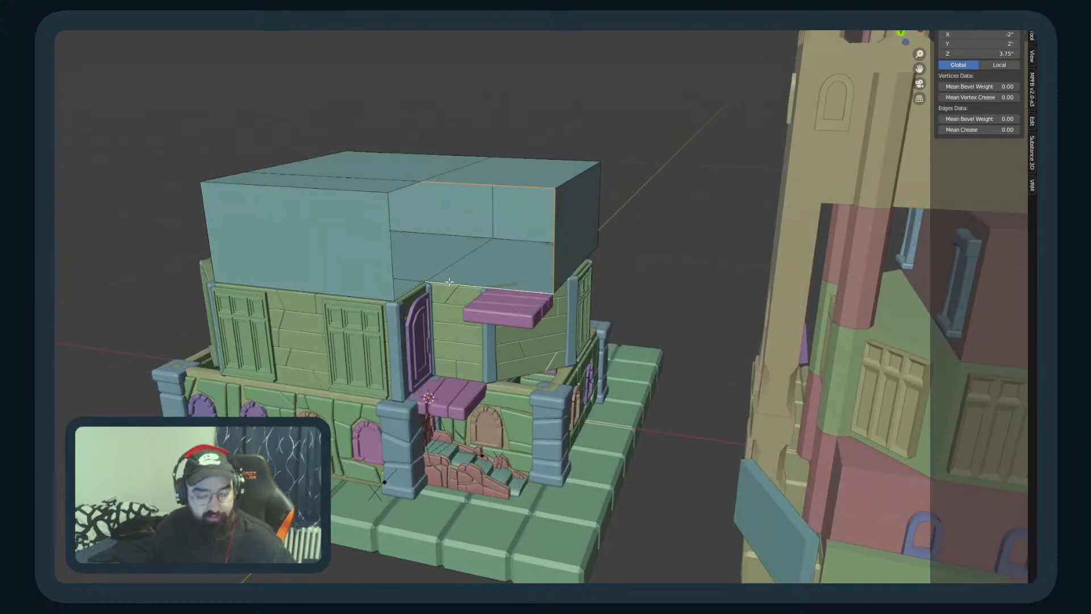
key(f)
alt+click(427, 235)
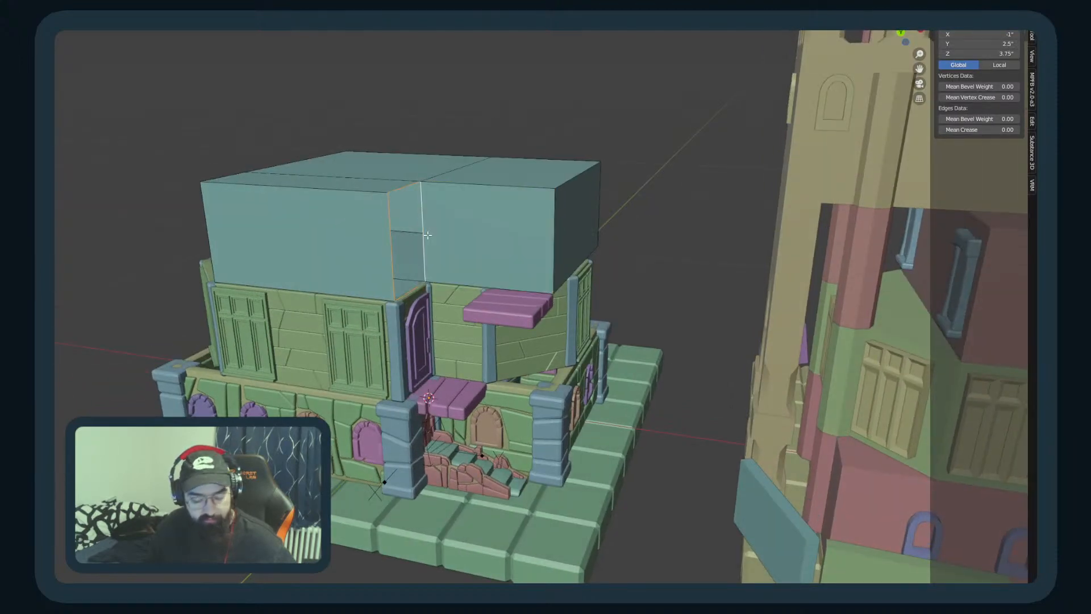
key(f)
Step: Remove the block's top and bottom faces and give its front negative-X corner a diagonal wall face like the reference castle
key(Tab)
scroll(427, 234, down, 5)
middle_drag(448, 299, 287, 344)
scroll(287, 343, up, 2)
middle_drag(492, 314, 482, 356)
key(Tab)
click(524, 259)
shift+click(617, 233)
right_click(605, 253)
key(Escape)
key(x)
click(632, 198)
middle_drag(632, 198, 500, 262)
shift+click(651, 322)
key(x)
click(651, 324)
Step: Select the whole wall shell and merge its vertices by distance
middle_drag(398, 319, 561, 393)
scroll(399, 407, up, 2)
scroll(387, 383, down, 4)
scroll(419, 382, up, 2)
scroll(418, 382, down, 5)
scroll(414, 405, up, 1)
scroll(402, 382, down, 1)
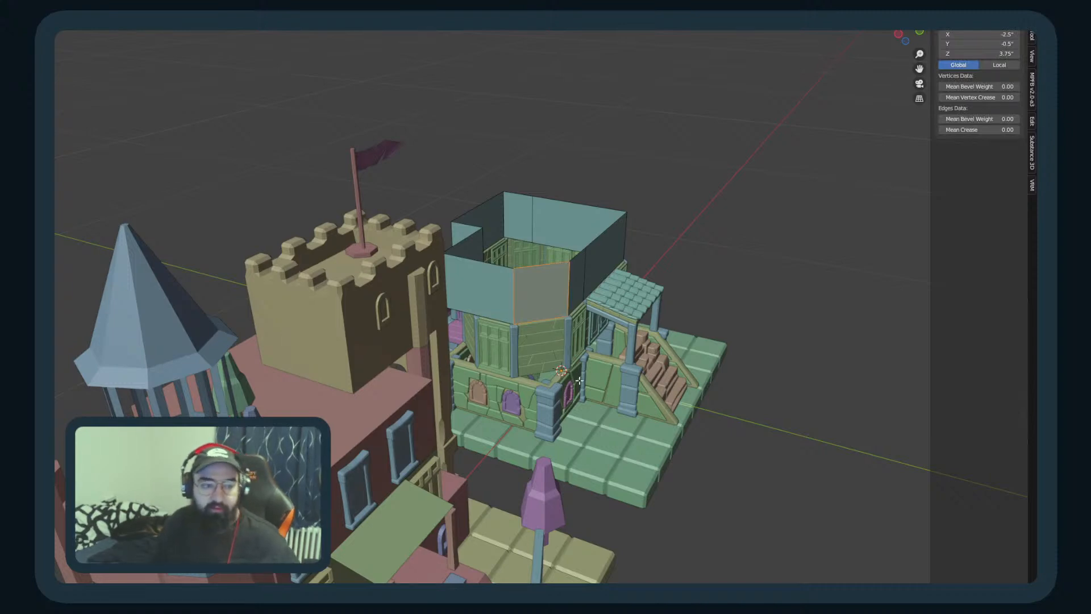
key(a)
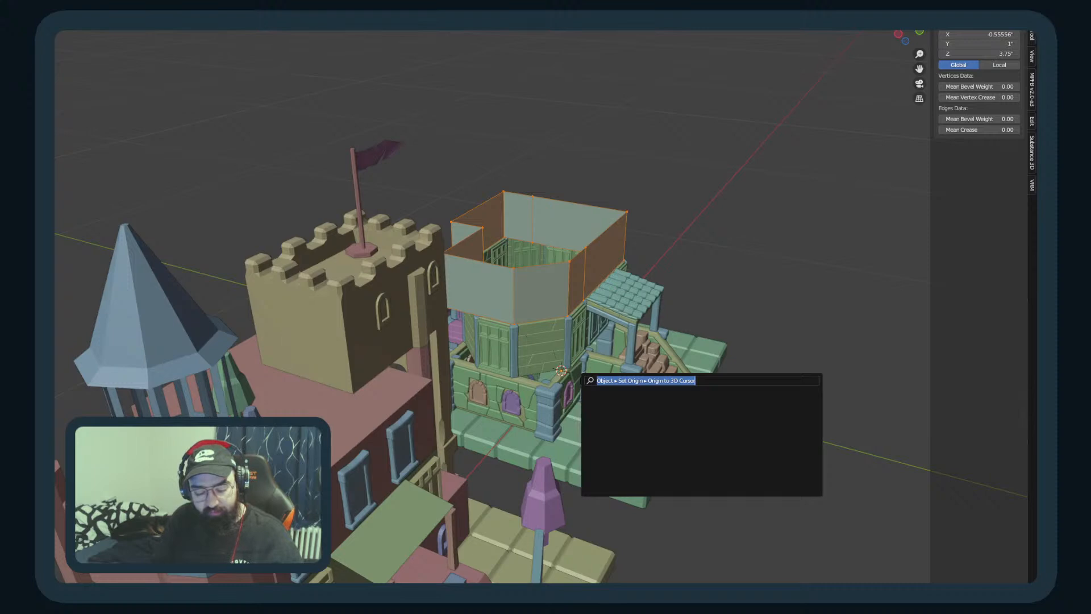
text(MERGE)
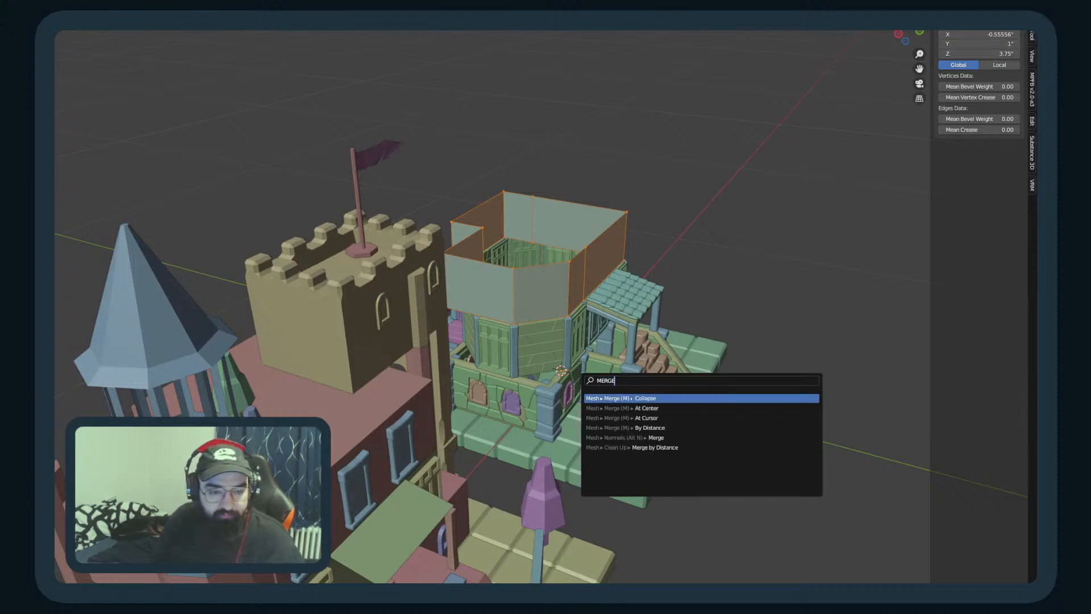
key(Down)
key(Down)
key(Down)
key(Return)
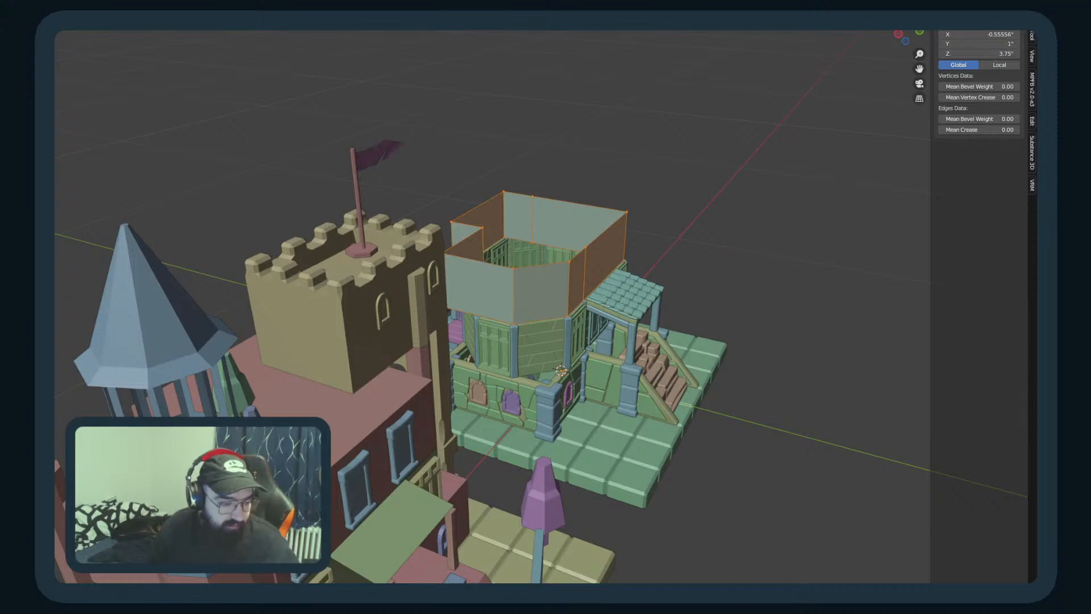
Step: Leave mesh editing and apply the upper-floor shell's transforms
key(Tab)
middle_drag(652, 446, 814, 428)
scroll(535, 368, up, 3)
scroll(537, 370, down, 8)
key(ctrl+a)
click(492, 391)
Step: Add a Solidify modifier to the upper-floor shell and adjust its thickness, using the middle-floor walls as a guide
scroll(739, 422, up, 7)
middle_drag(643, 416, 580, 395)
click(772, 391)
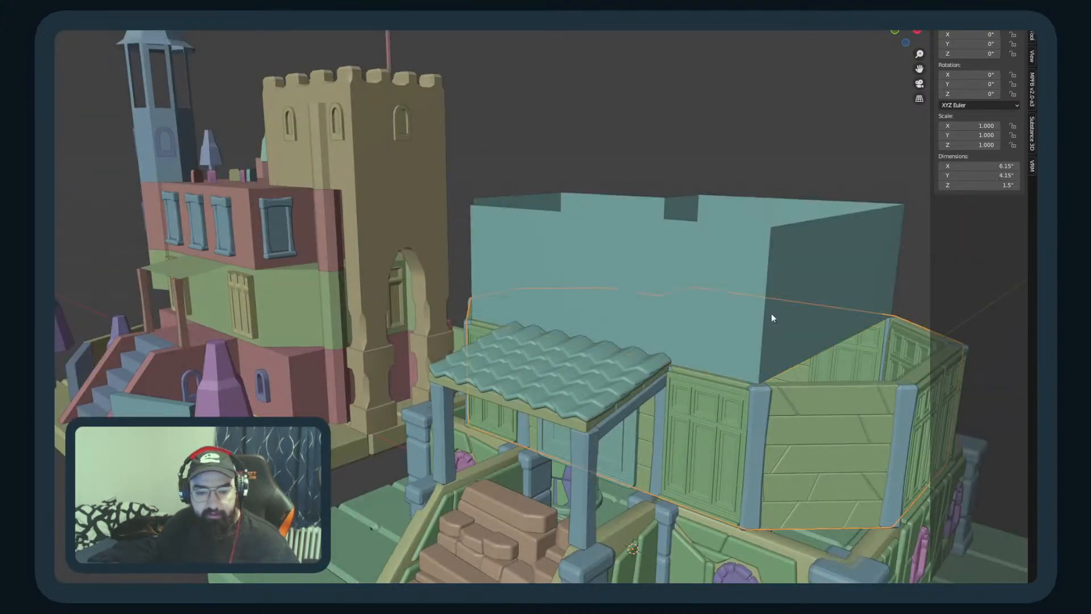
click(849, 296)
click(804, 366)
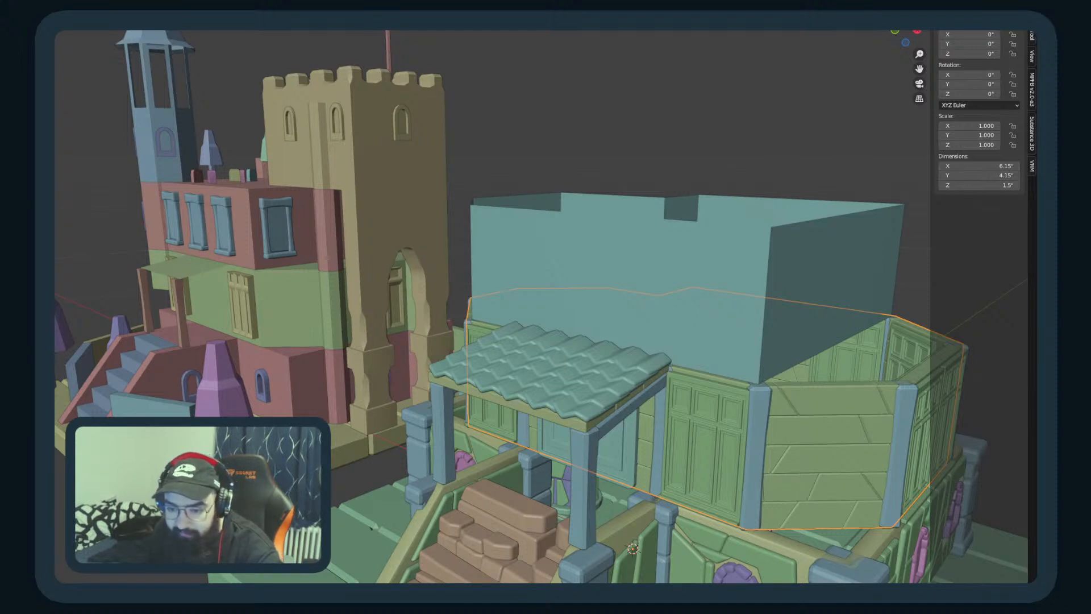
click(869, 296)
click(1068, 365)
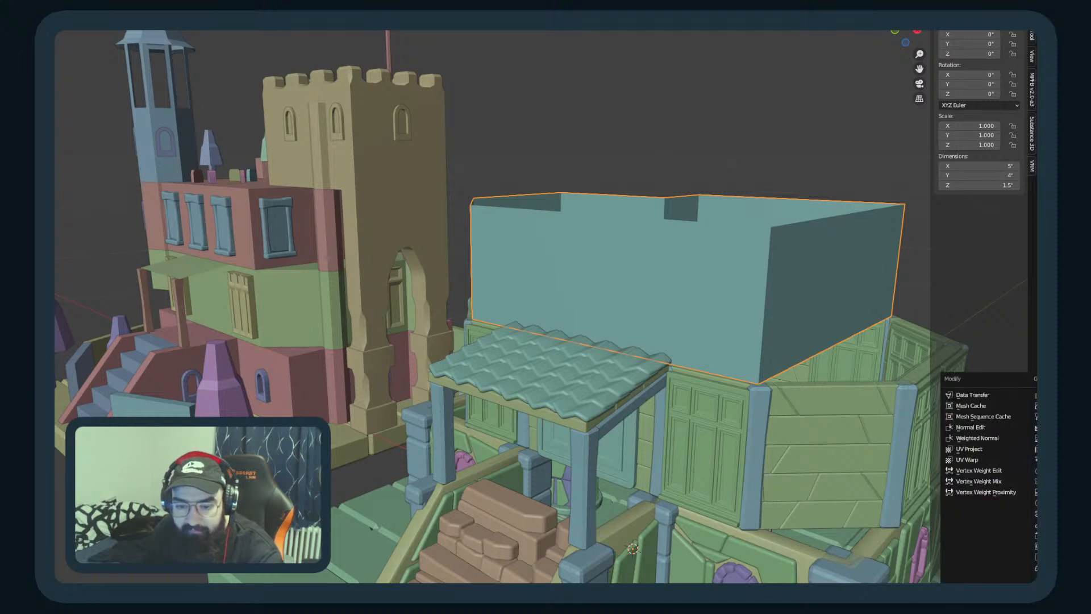
click(1035, 535)
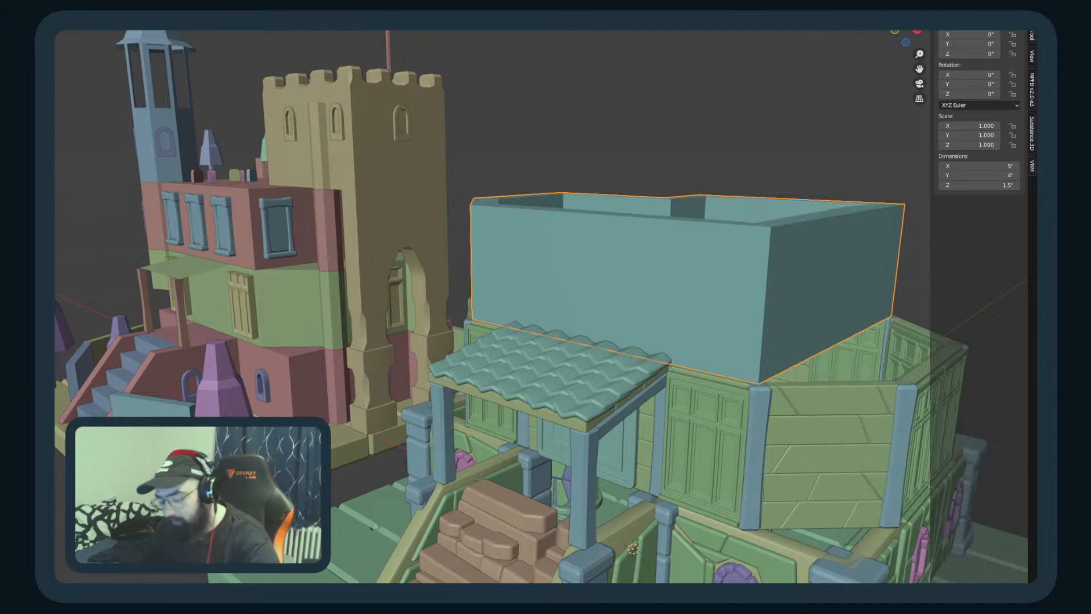
key(Return)
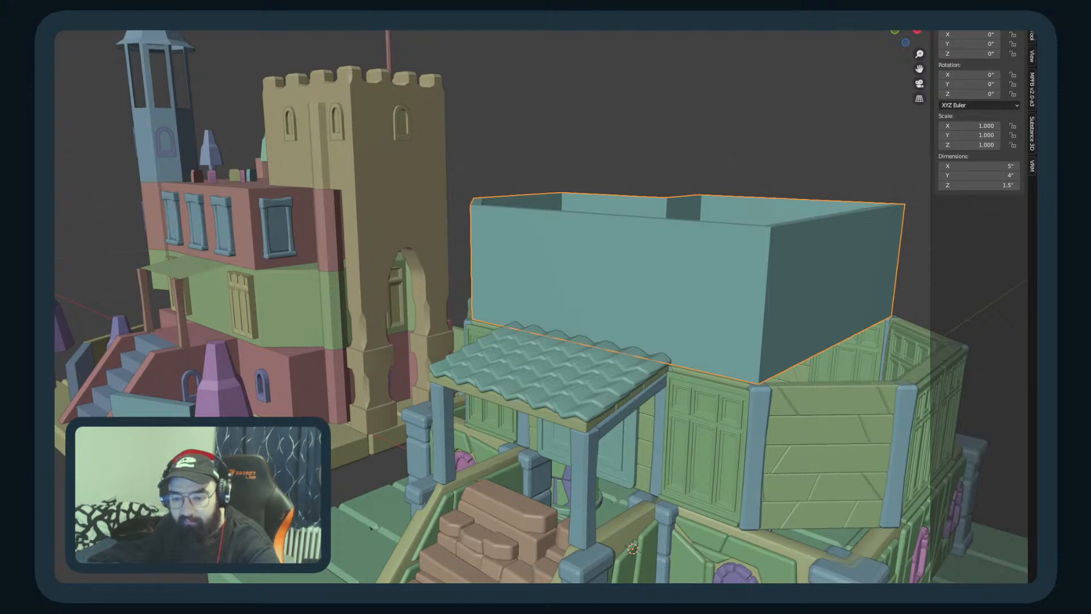
Step: Match the upper-floor shell's Solidify settings to the middle-floor walls, widening its footprint to 5.15" by 4.15"
click(794, 450)
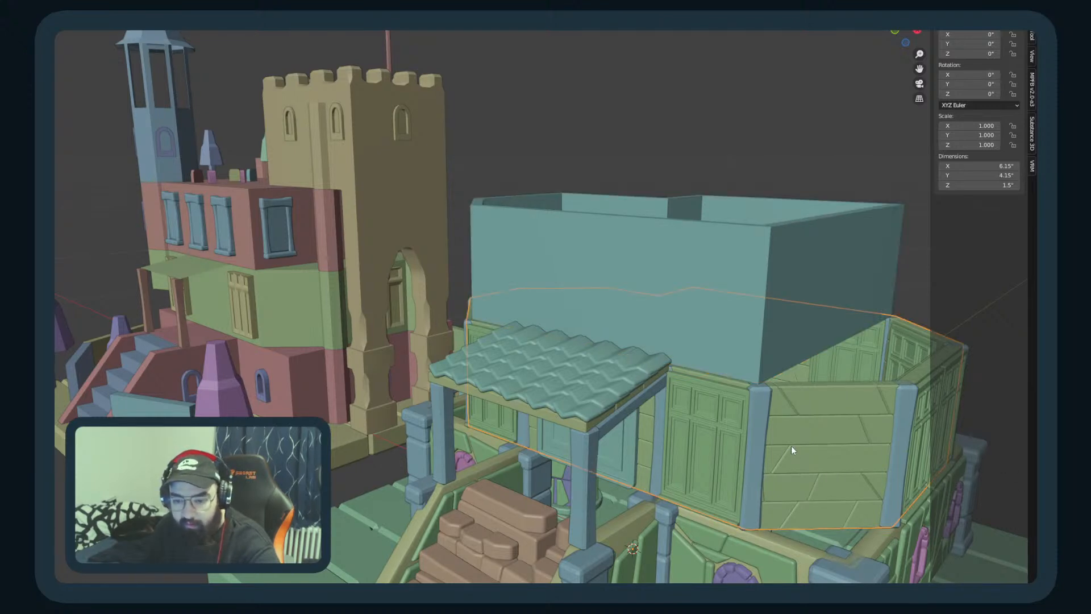
click(743, 268)
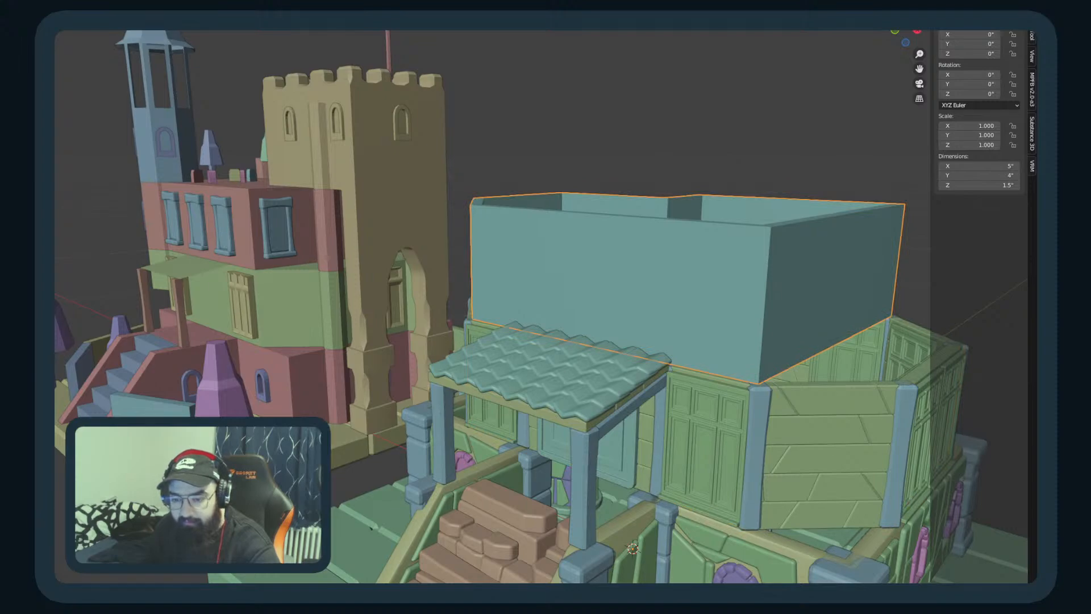
middle_drag(821, 356, 762, 425)
click(787, 452)
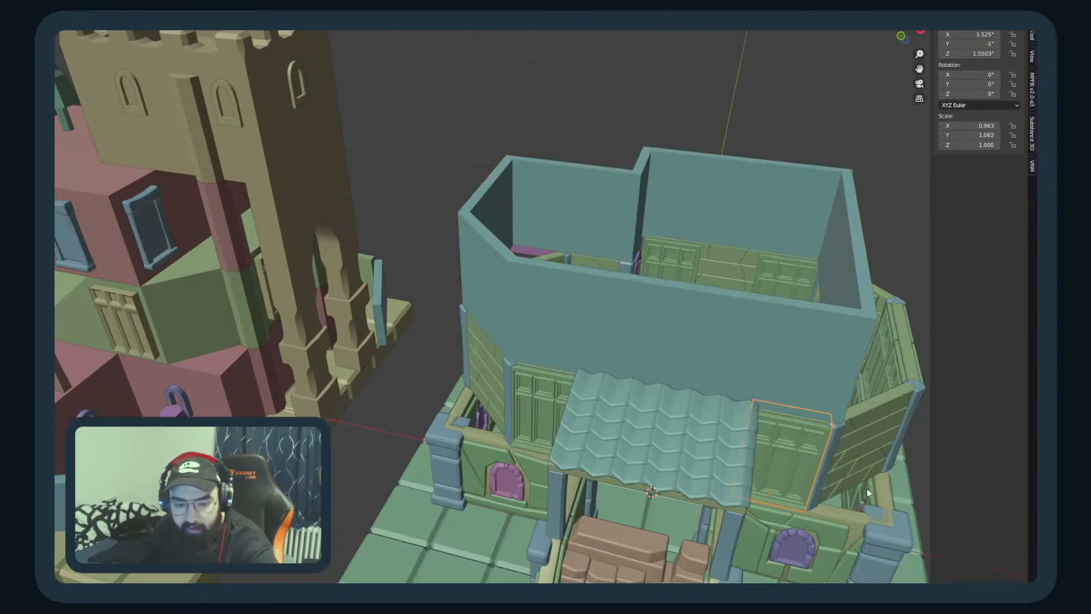
click(867, 494)
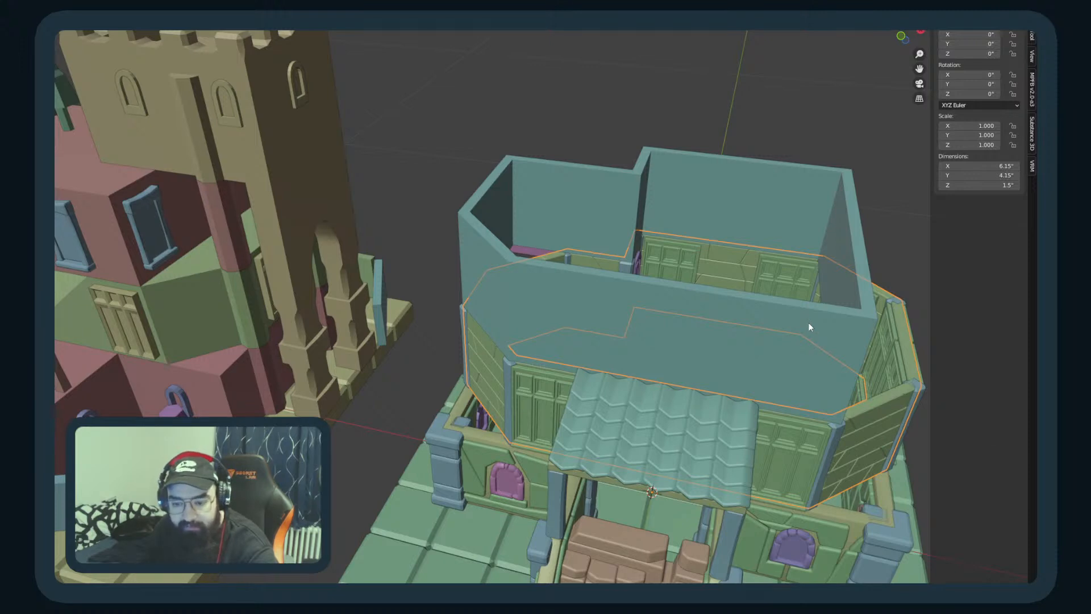
click(775, 330)
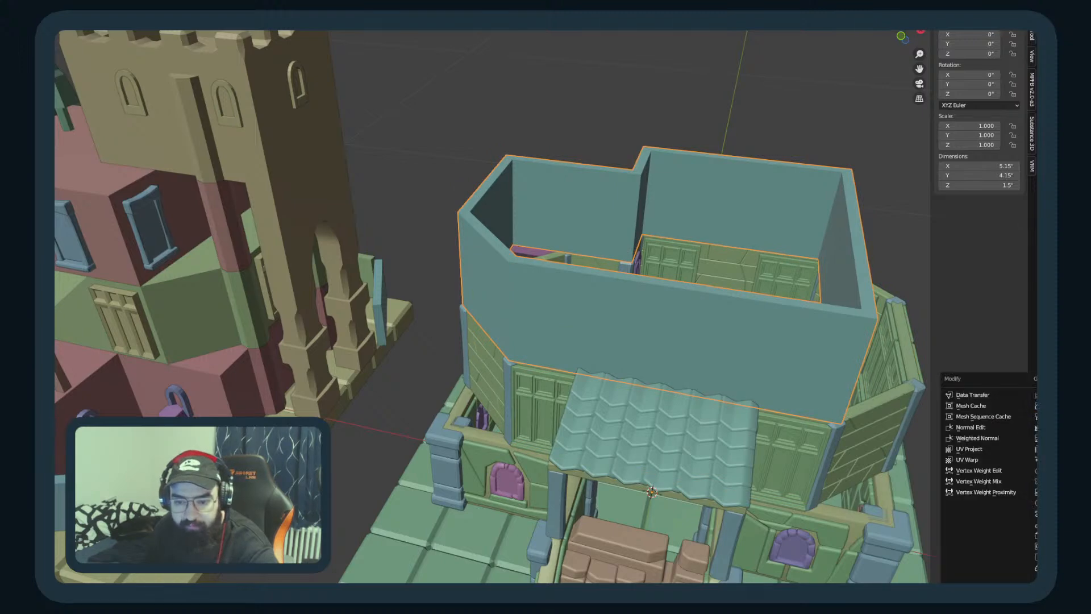
Step: Add a Bevel modifier to the upper-floor shell and reduce the bevel width
click(1035, 406)
scroll(514, 331, down, 2)
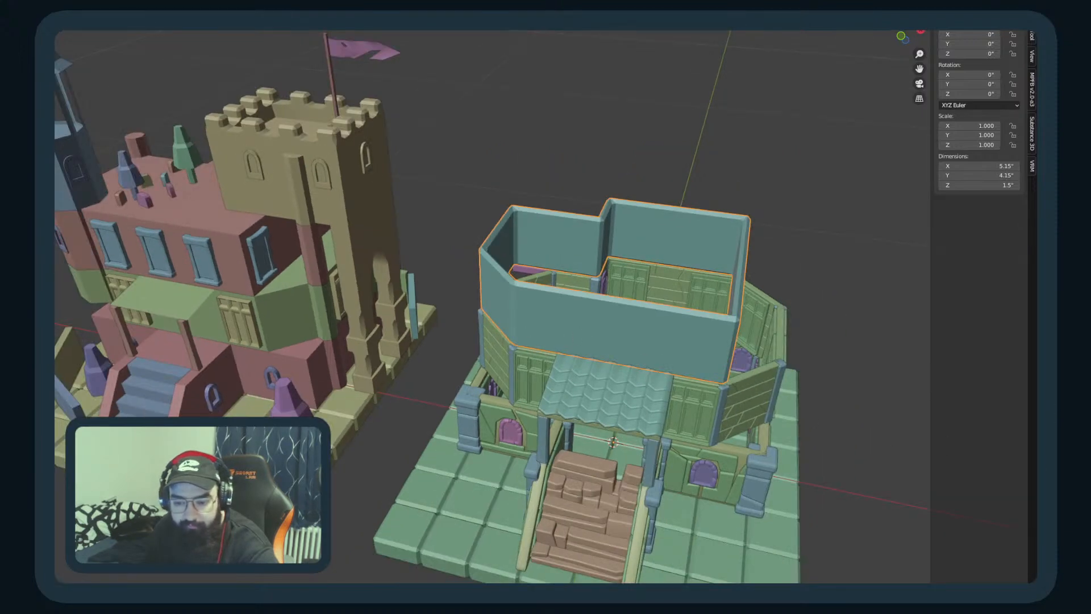
key(Return)
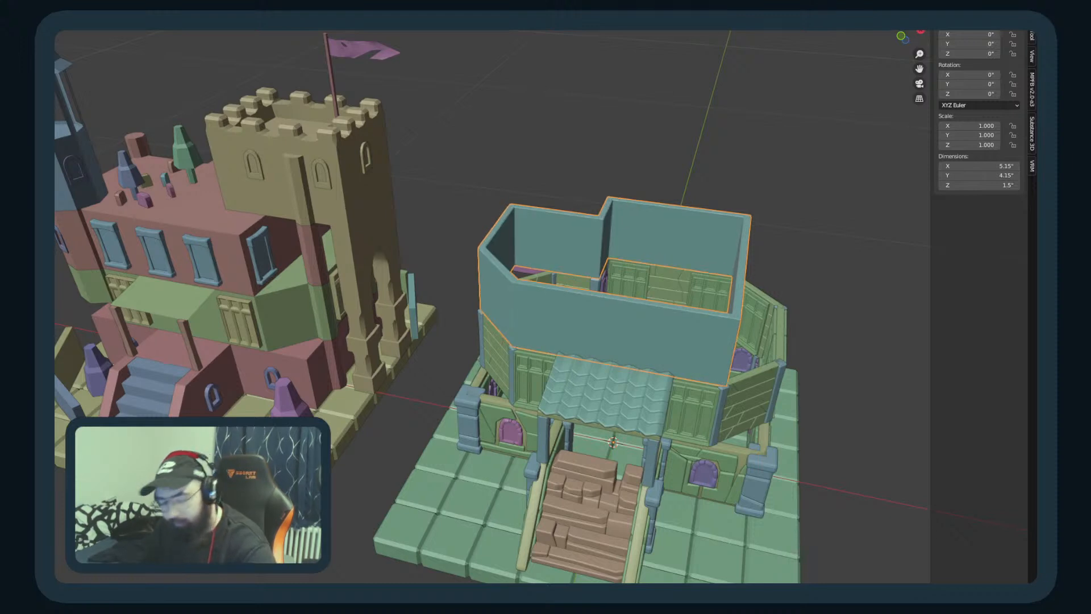
Step: Compare the modifier settings of the middle-floor walls with those of the upper-floor shell
scroll(618, 295, down, 4)
middle_drag(690, 320, 660, 310)
scroll(636, 332, up, 4)
click(806, 352)
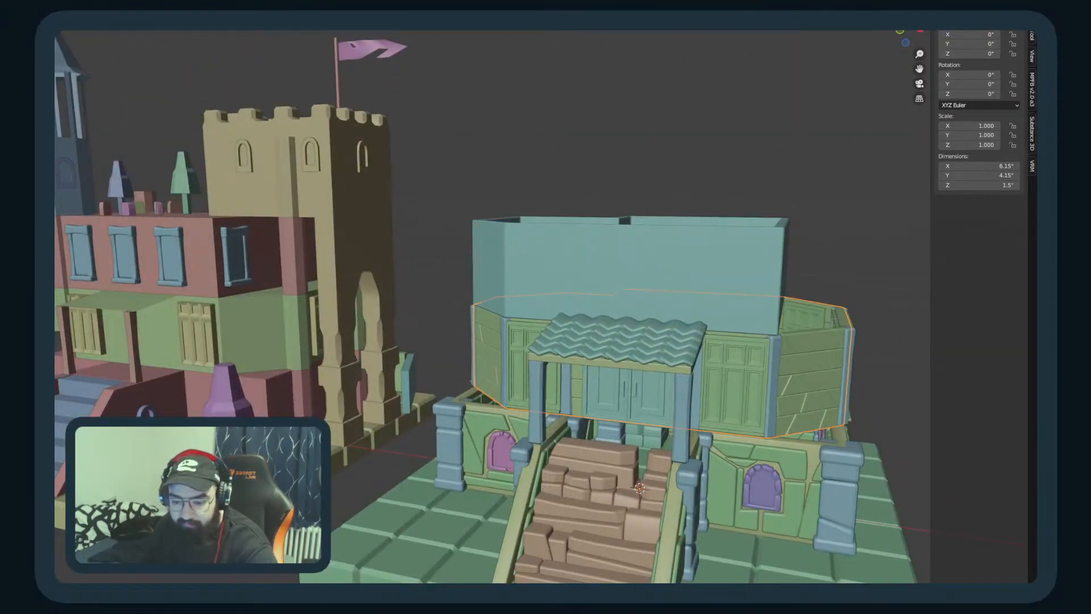
click(665, 323)
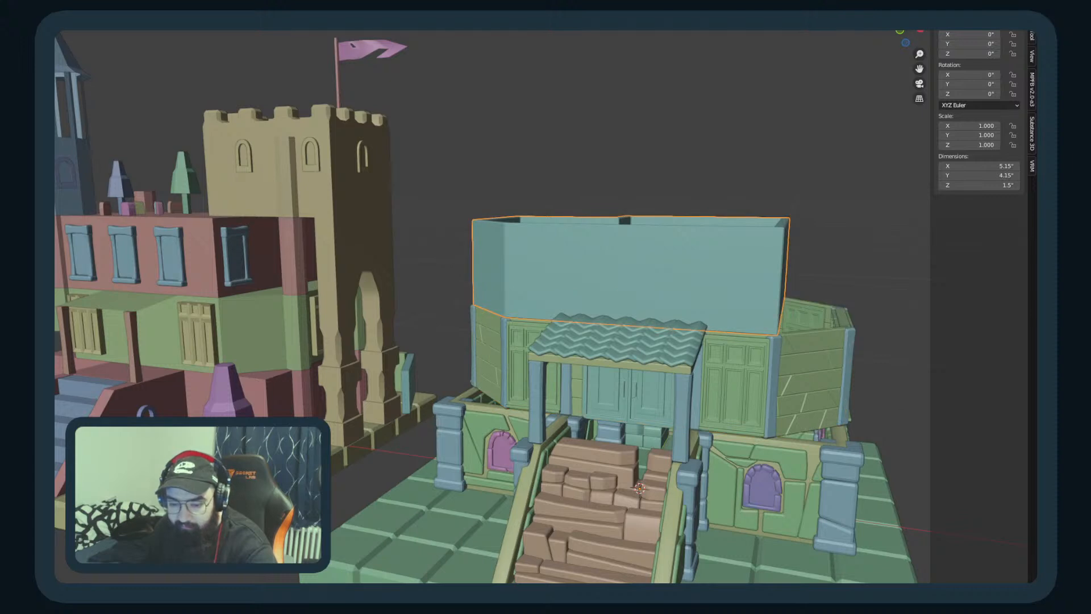
Step: Cut four evenly spaced horizontal edge loops around the upper-floor shell
click(834, 382)
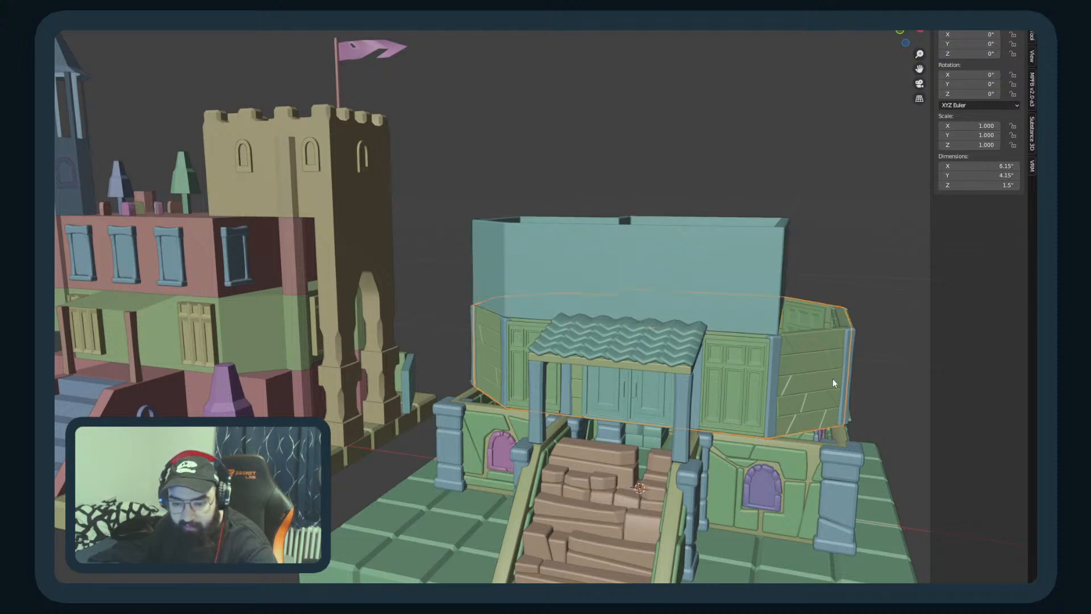
click(734, 291)
middle_drag(734, 291, 713, 336)
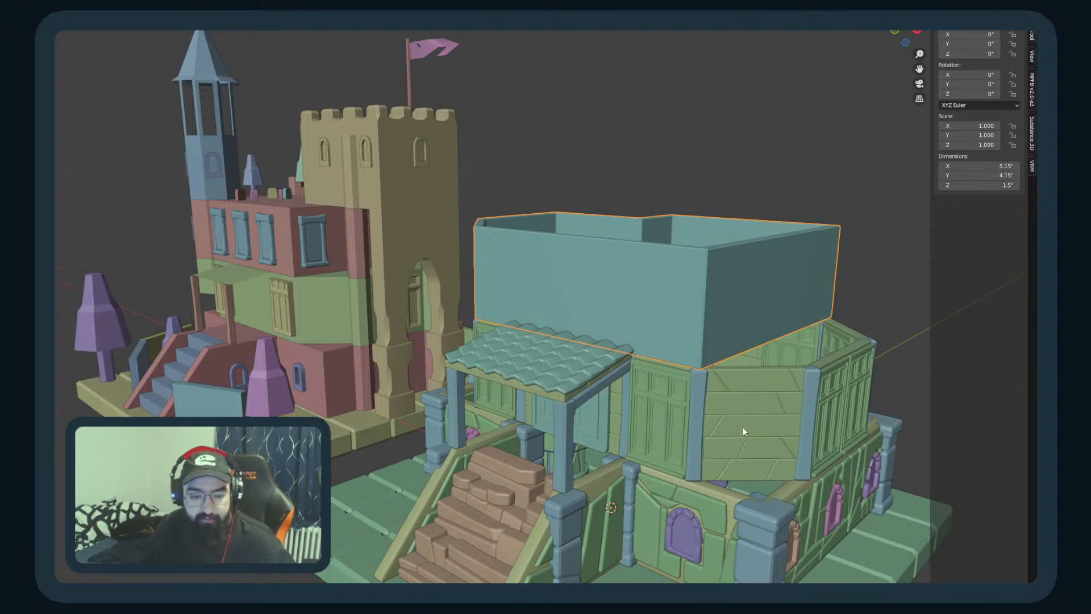
key(Tab)
key(3)
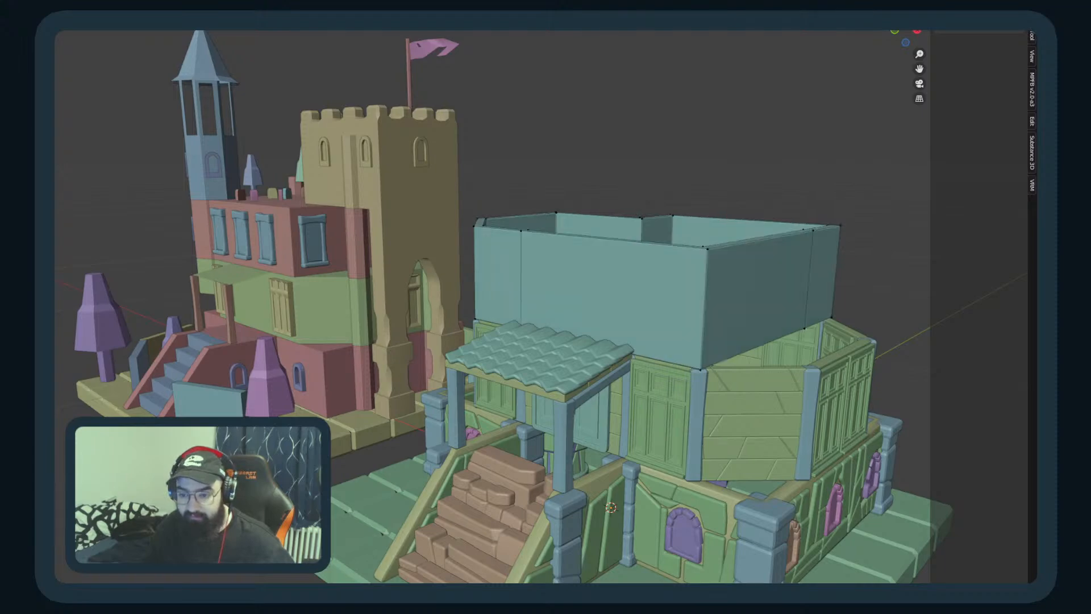
key(ctrl+r)
scroll(695, 304, up, 4)
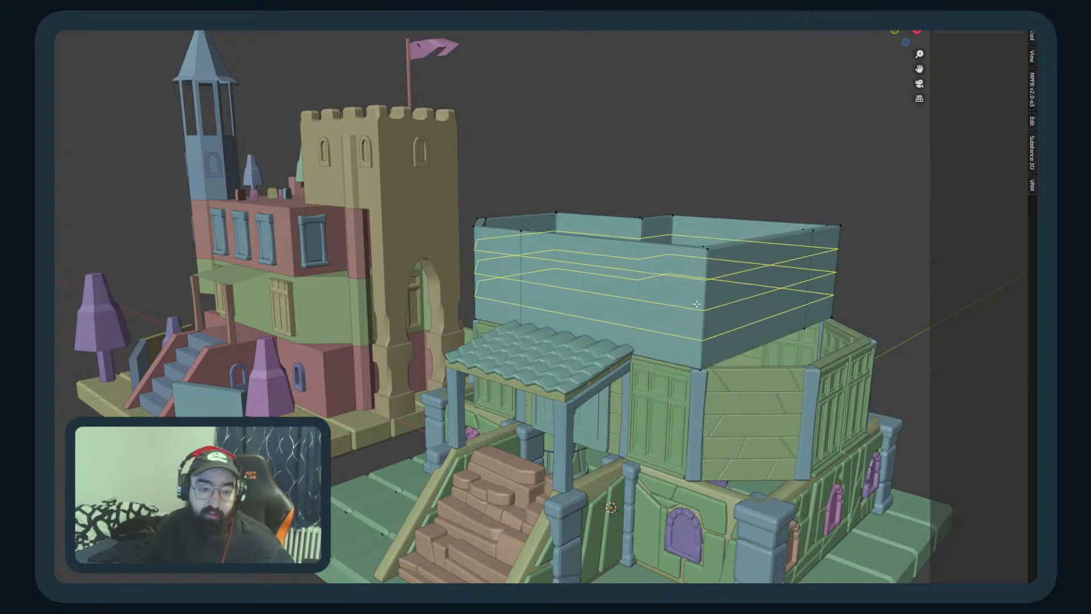
click(696, 305)
click(697, 304)
scroll(733, 305, down, 6)
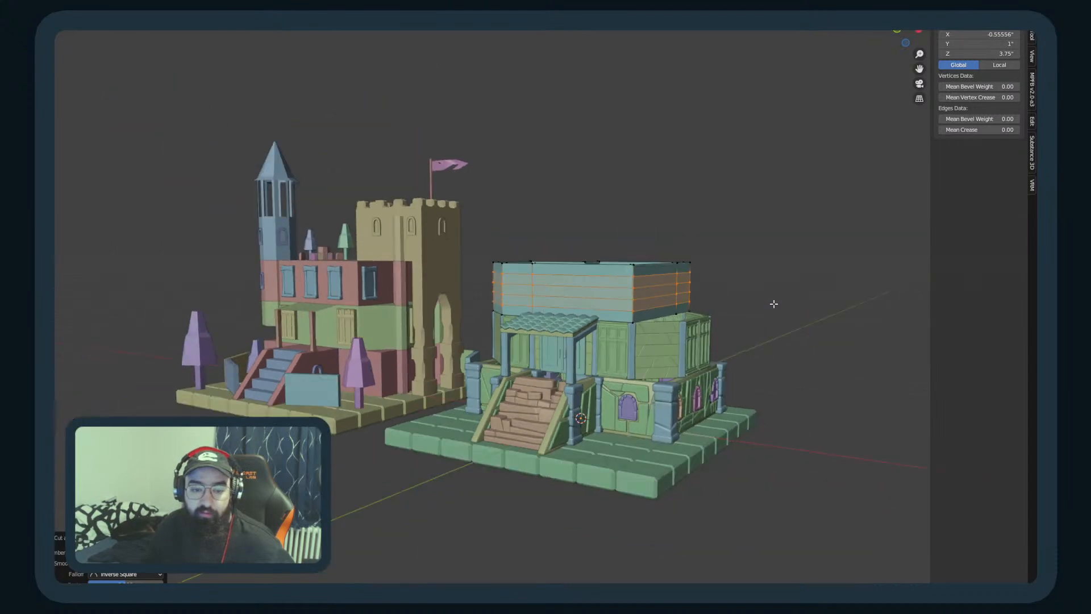
scroll(772, 304, up, 3)
key(alt+a)
Step: Dissolve the leftover vertical edges on the end and front walls of the upper-floor shell
middle_drag(731, 312, 642, 353)
key(2)
alt+click(576, 384)
key(x)
key(Escape)
alt+click(595, 377)
key(x)
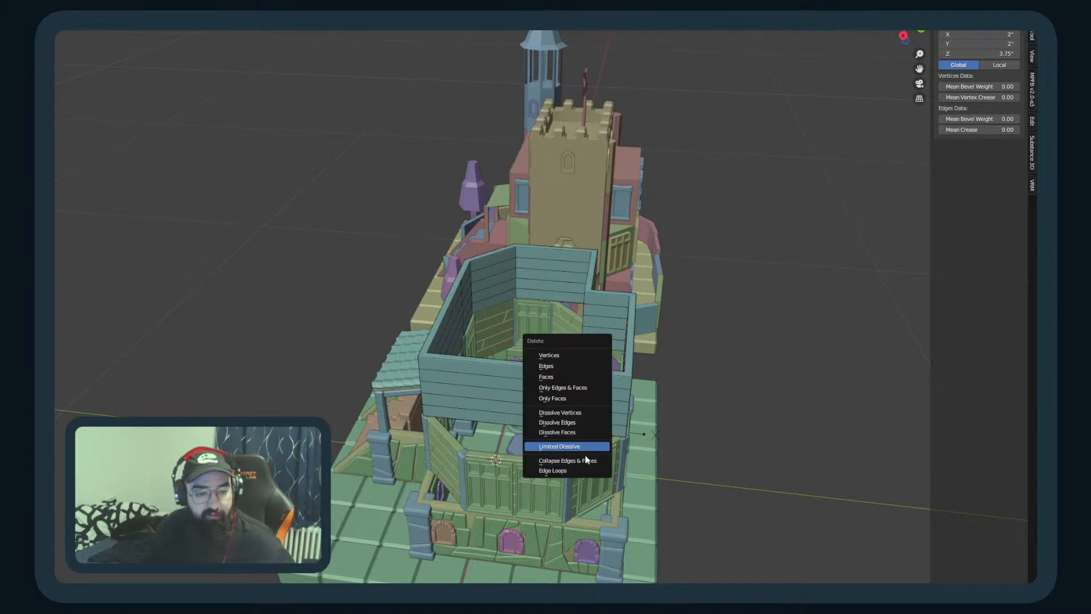
click(569, 423)
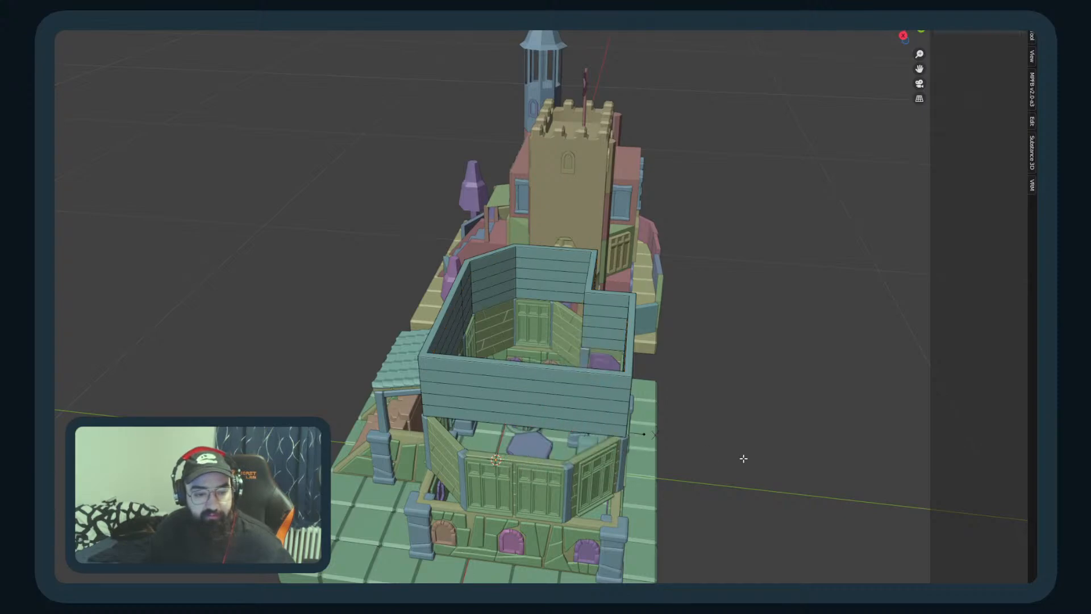
middle_drag(744, 458, 472, 465)
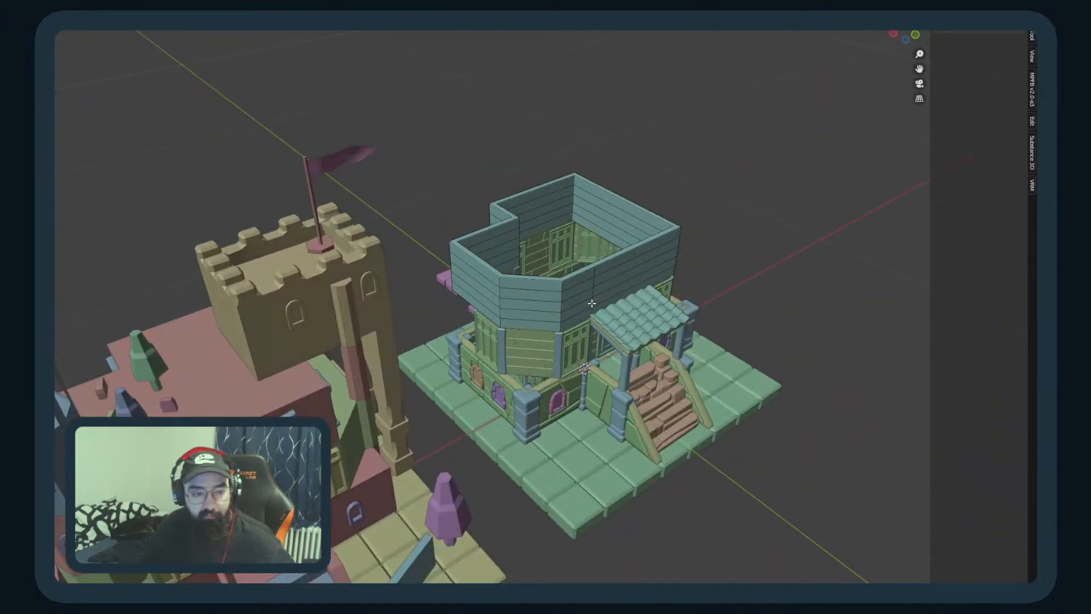
alt+click(594, 307)
alt+click(591, 275)
alt+click(594, 272)
key(x)
click(595, 271)
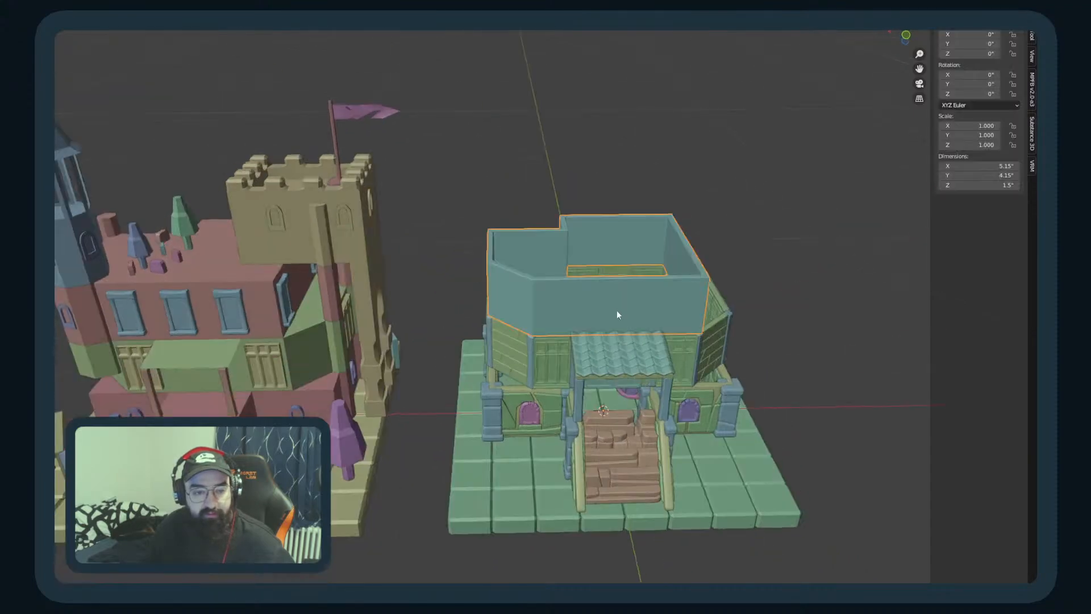
Step: Select the four horizontal edge loops around the upper-floor shell and turn them into grooves dividing the walls into five planks
middle_drag(616, 310, 566, 294)
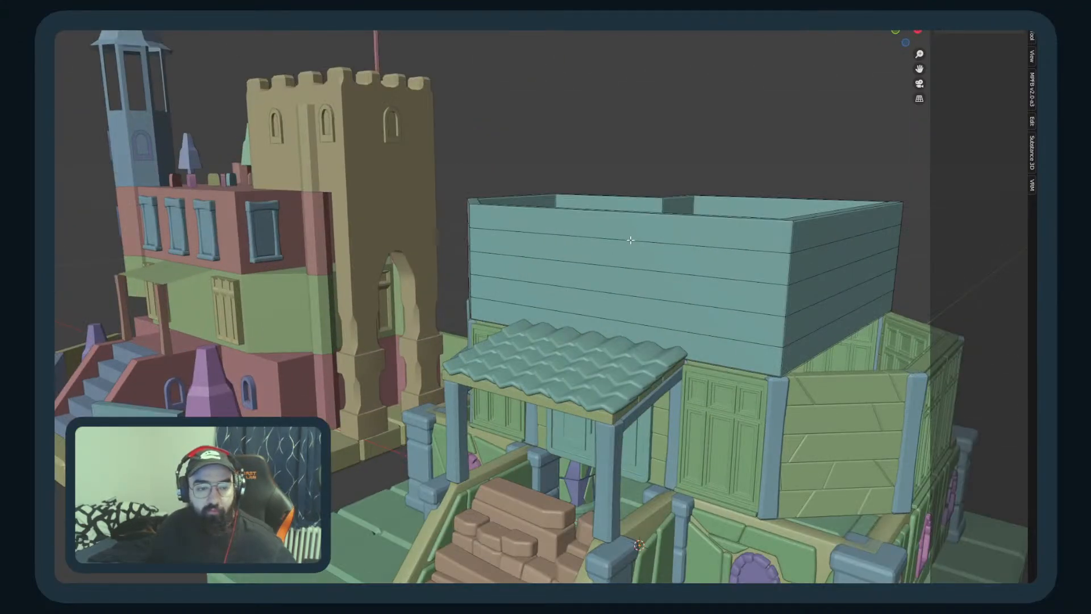
alt+click(631, 241)
alt+shift+click(632, 267)
alt+shift+click(639, 295)
alt+shift+click(642, 324)
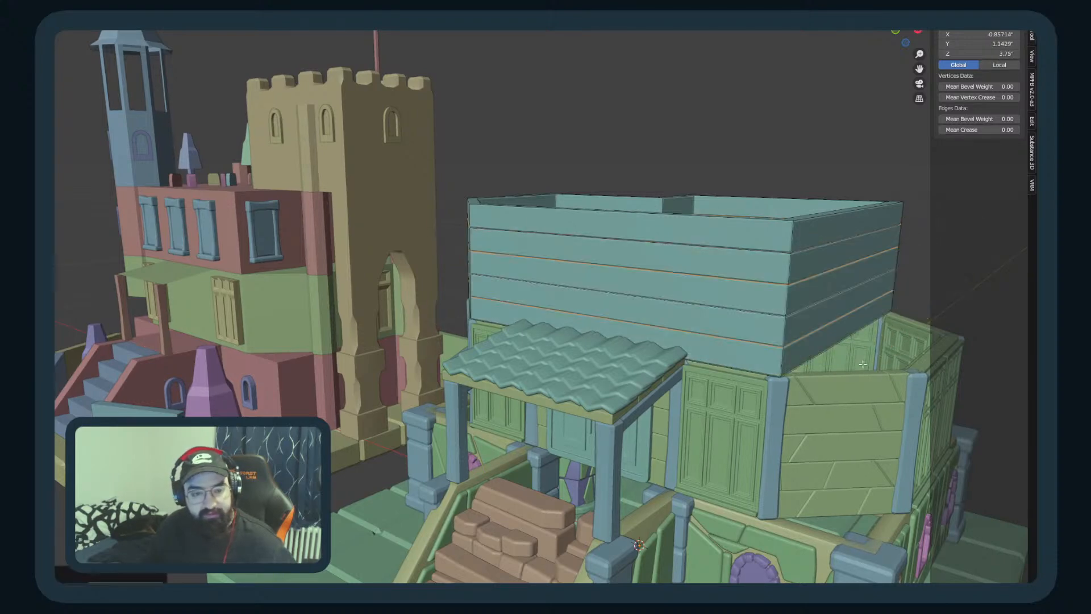
key(Tab)
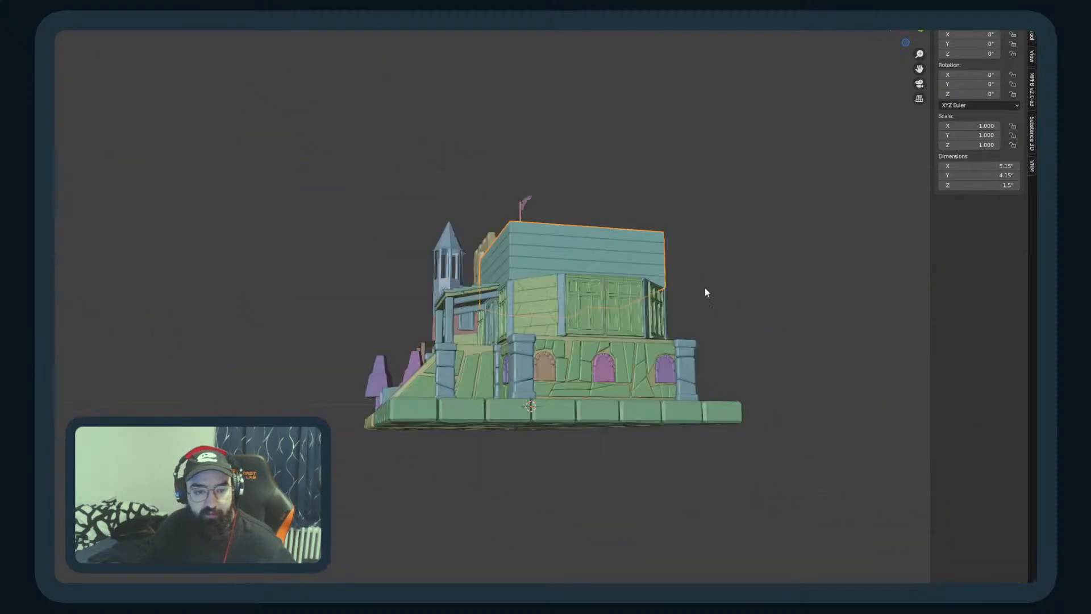
Step: Select all objects in the collection holding the middle-floor and porch posts
middle_drag(705, 288, 724, 377)
scroll(673, 314, up, 3)
scroll(680, 324, up, 2)
click(646, 479)
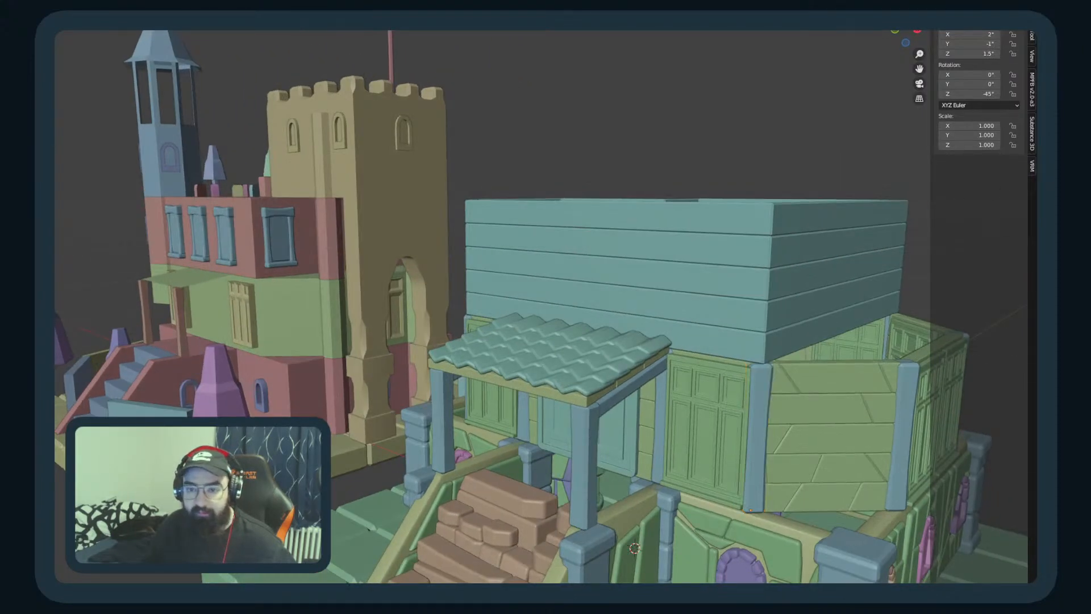
right_click(1044, 153)
click(1018, 308)
middle_drag(337, 264, 684, 265)
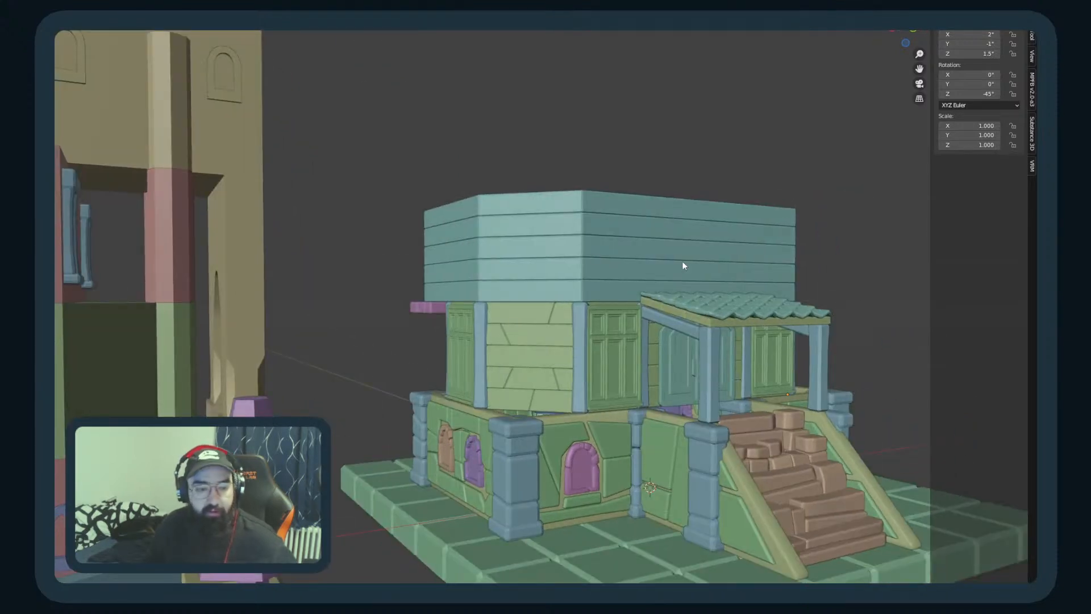
click(585, 346)
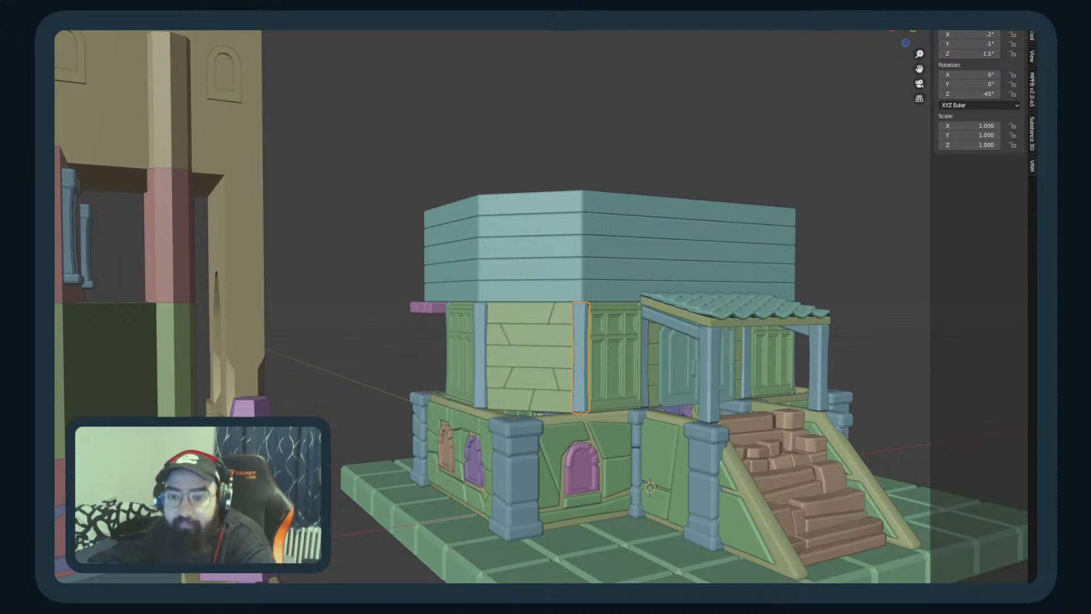
key(alt+a)
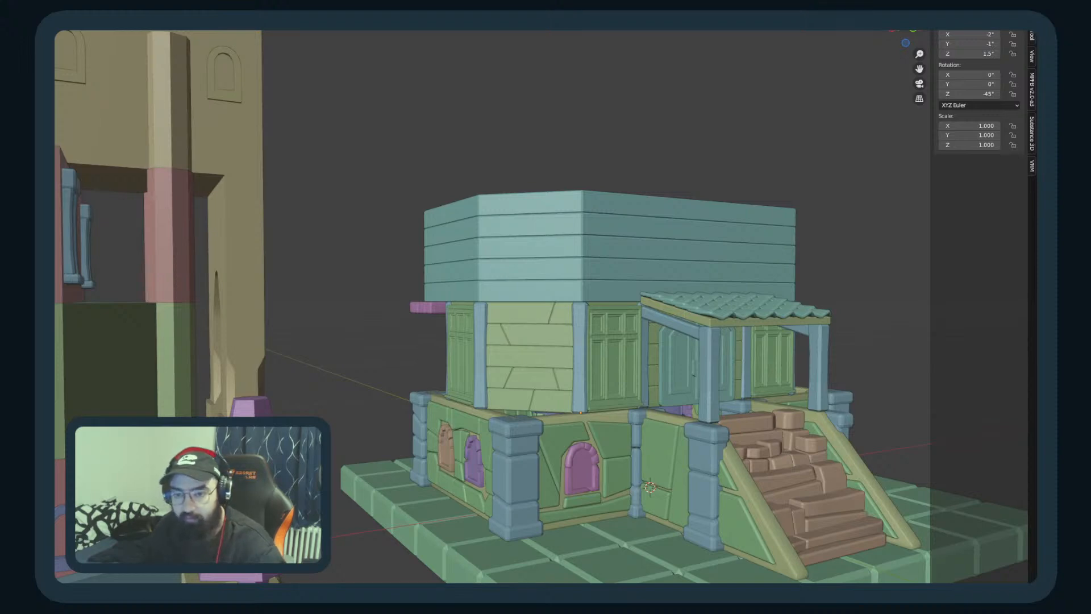
click(582, 341)
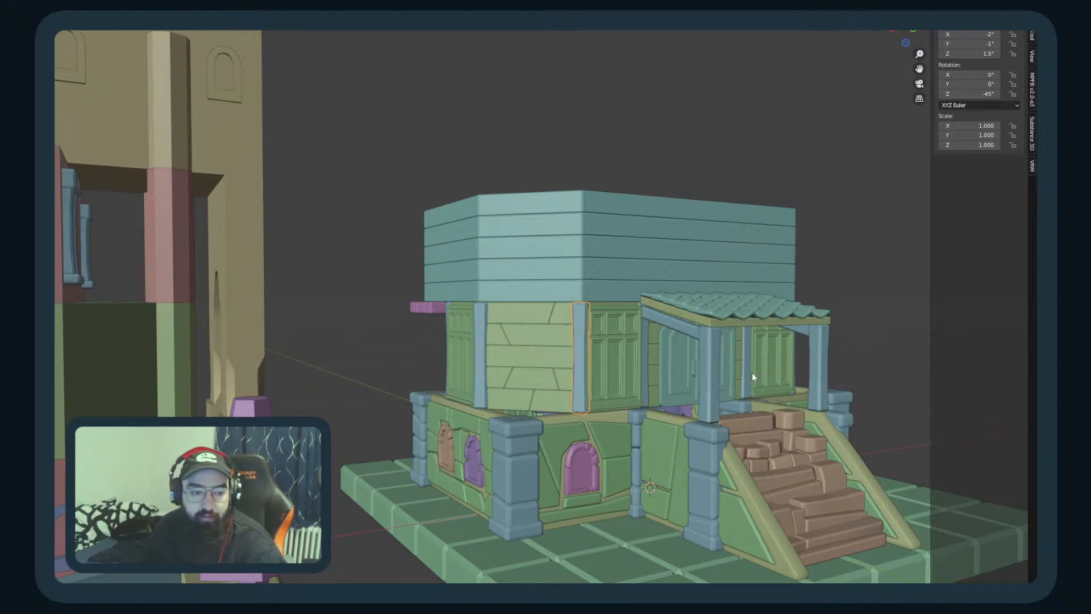
key(alt+a)
middle_drag(656, 300, 648, 299)
key(z)
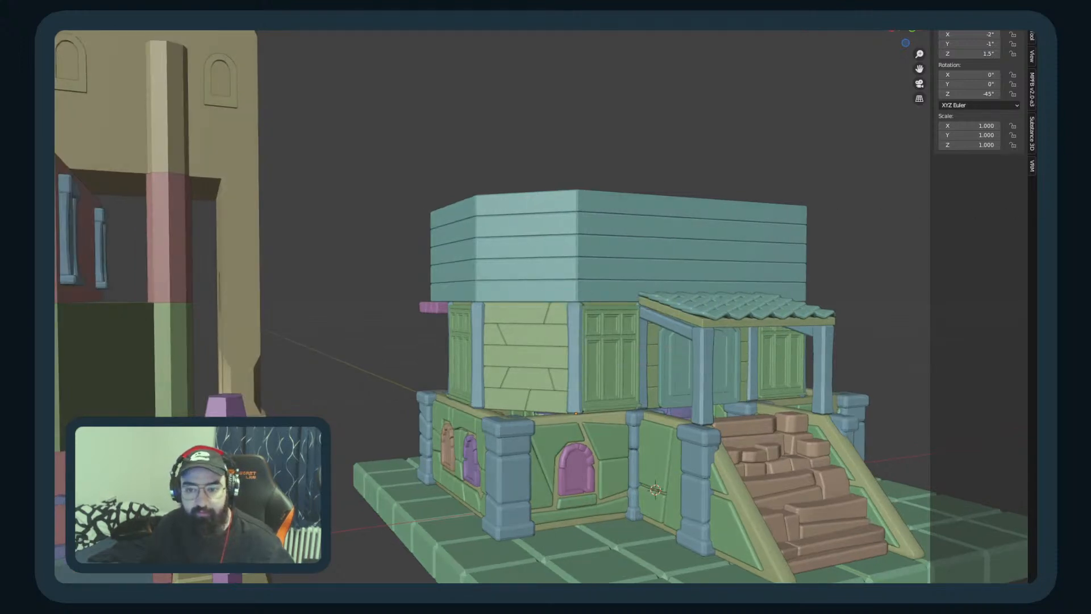
right_click(1062, 242)
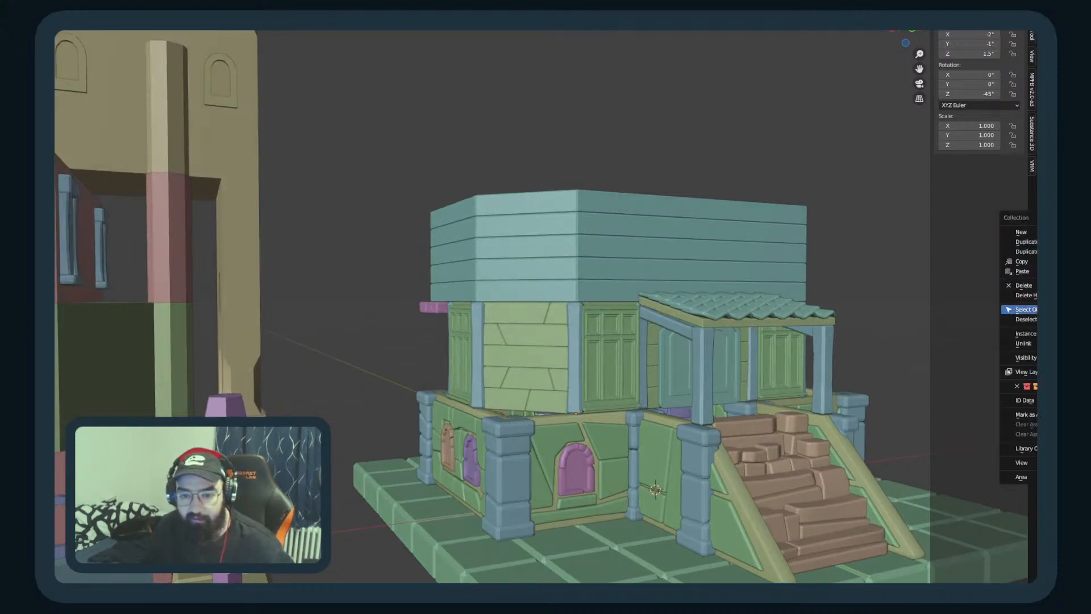
click(1023, 310)
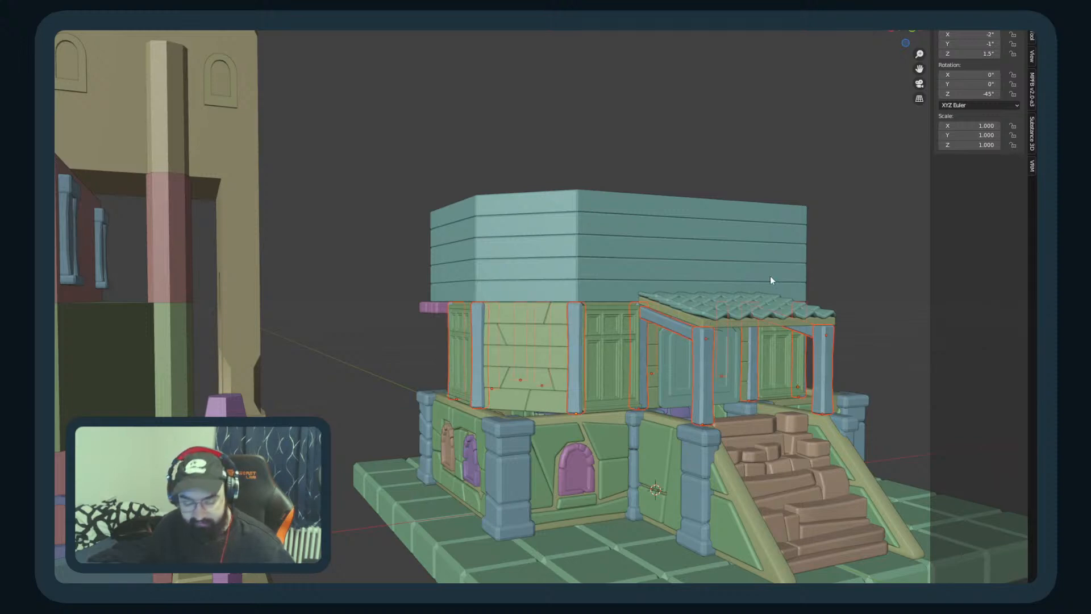
Step: Duplicate the selected posts in place, viewed from the front
key(KP_1)
key(shift+d)
key(z)
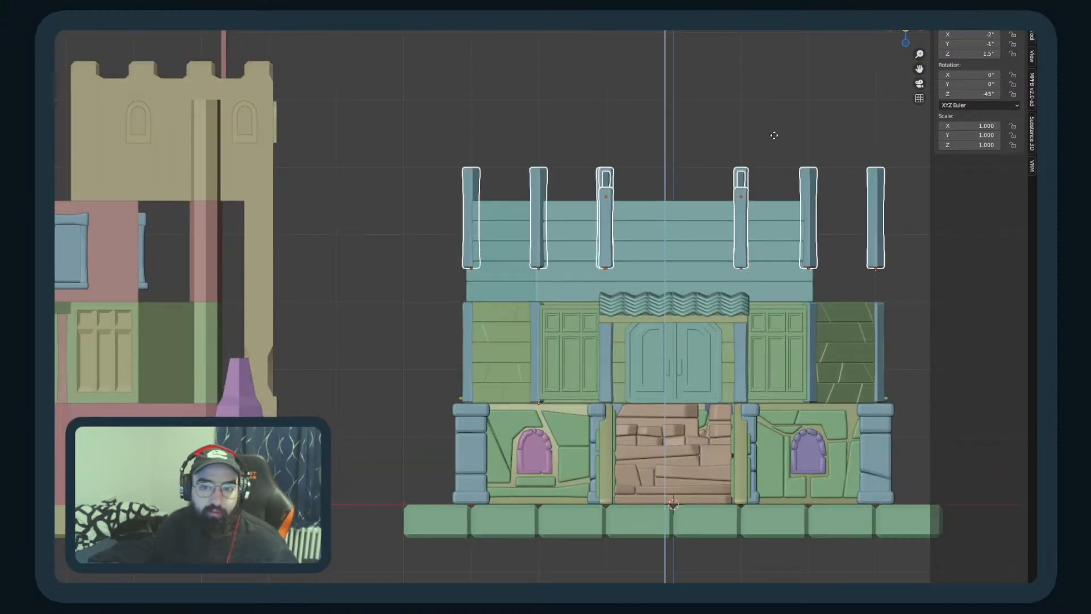
right_click(771, 181)
Step: Try to set the Z location of the duplicated posts to 3"
click(970, 53)
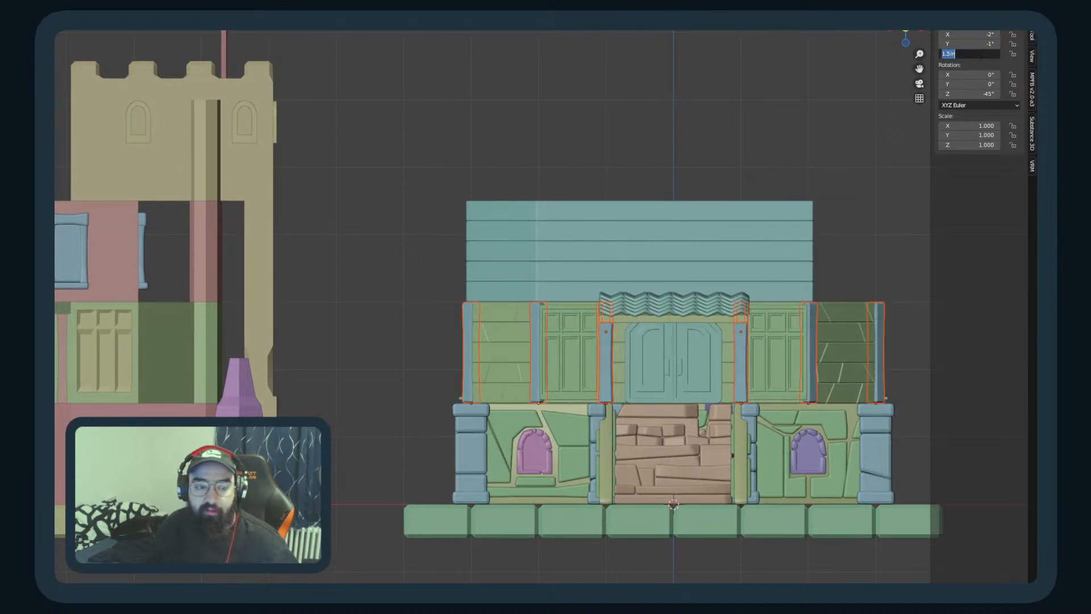
text(3)
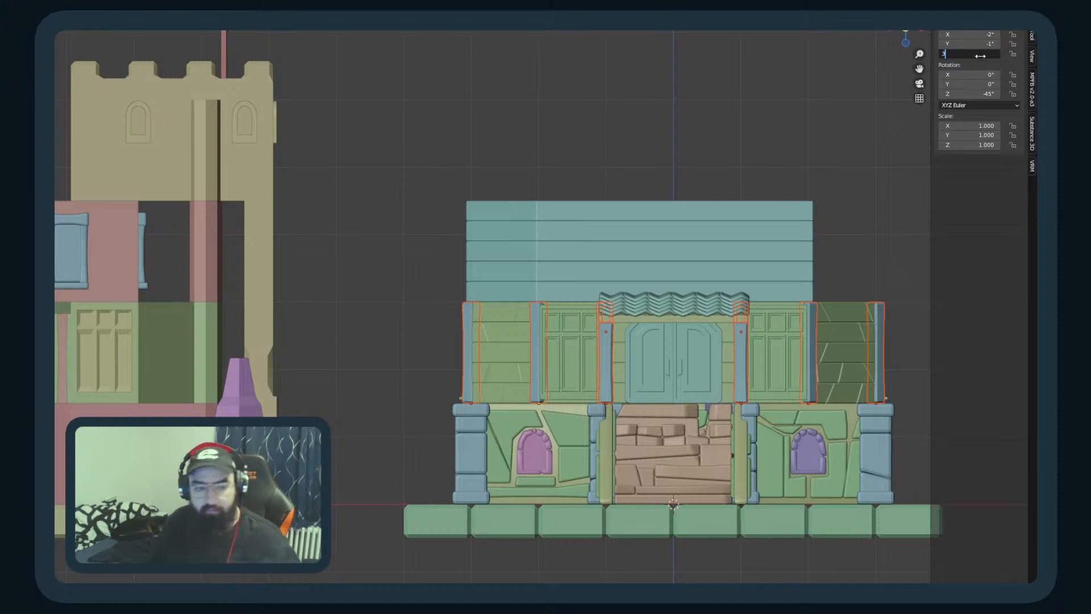
key(Return)
key(ctrl+z)
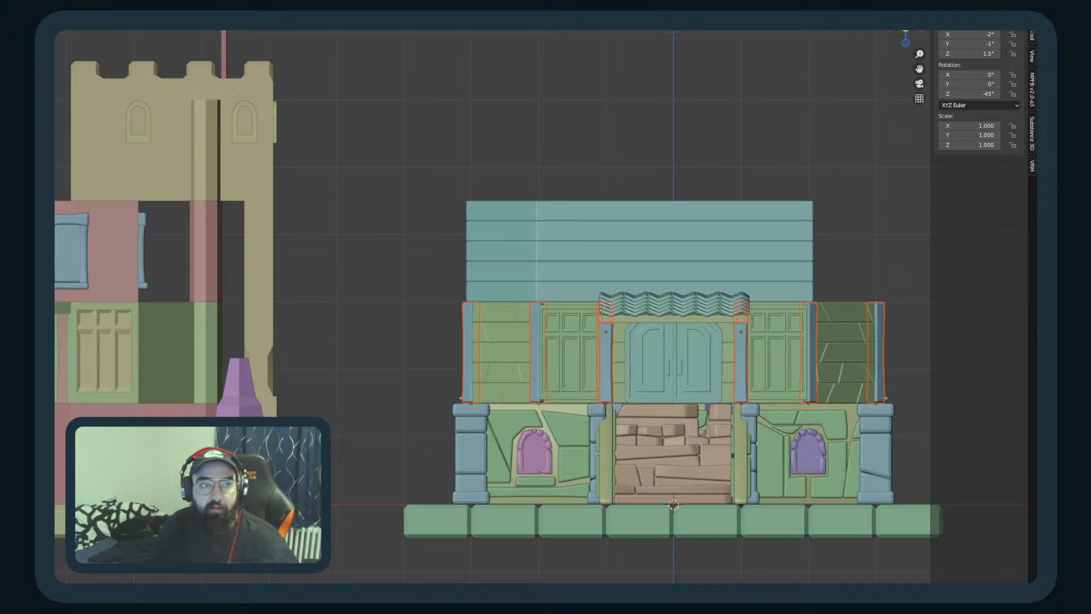
Step: Move the duplicated posts straight up alongside the upper-floor walls, to a Z location of 3.5"
key(g)
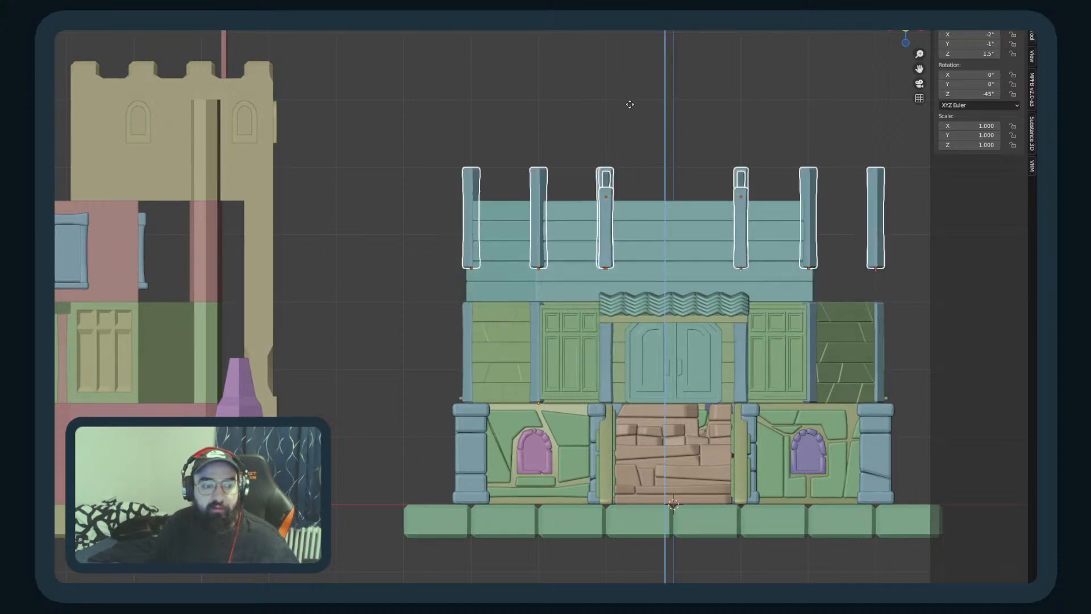
click(632, 109)
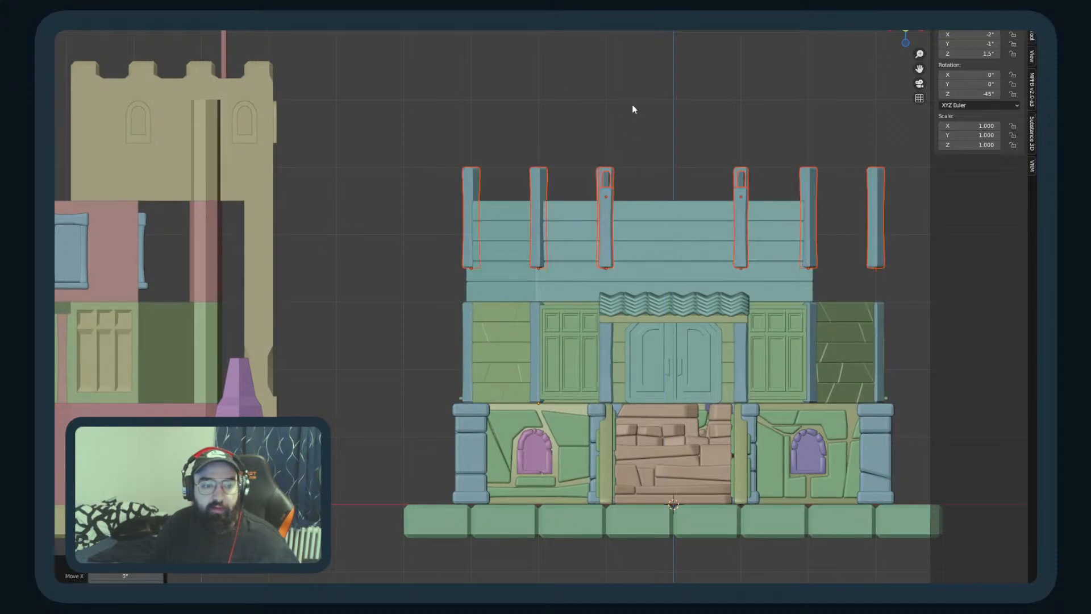
right_click(633, 162)
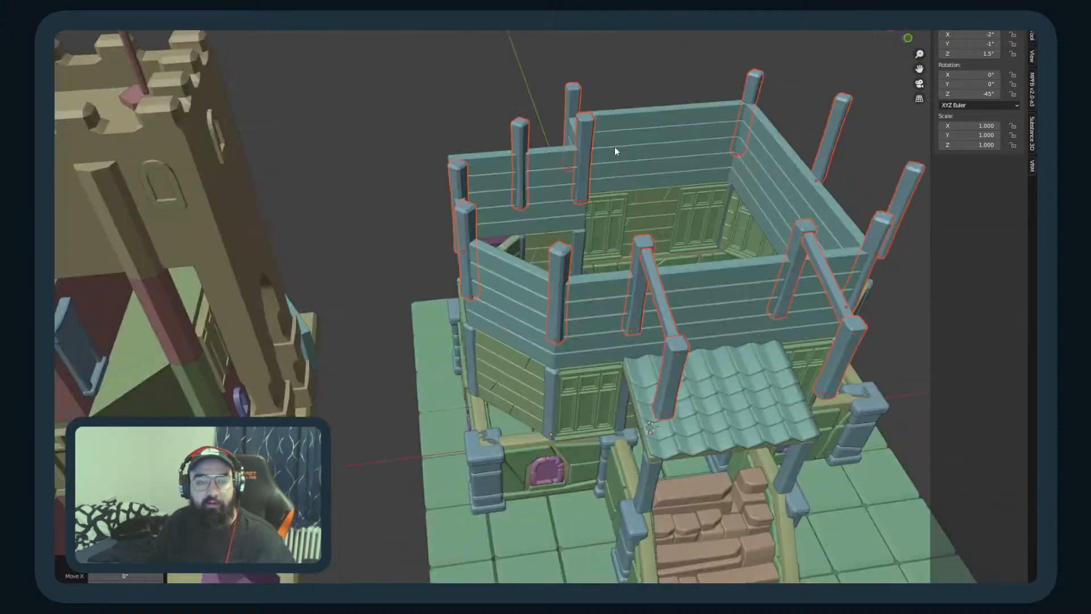
Step: Delete the duplicated porch posts and beams above the tiled porch roof
middle_drag(615, 147, 678, 388)
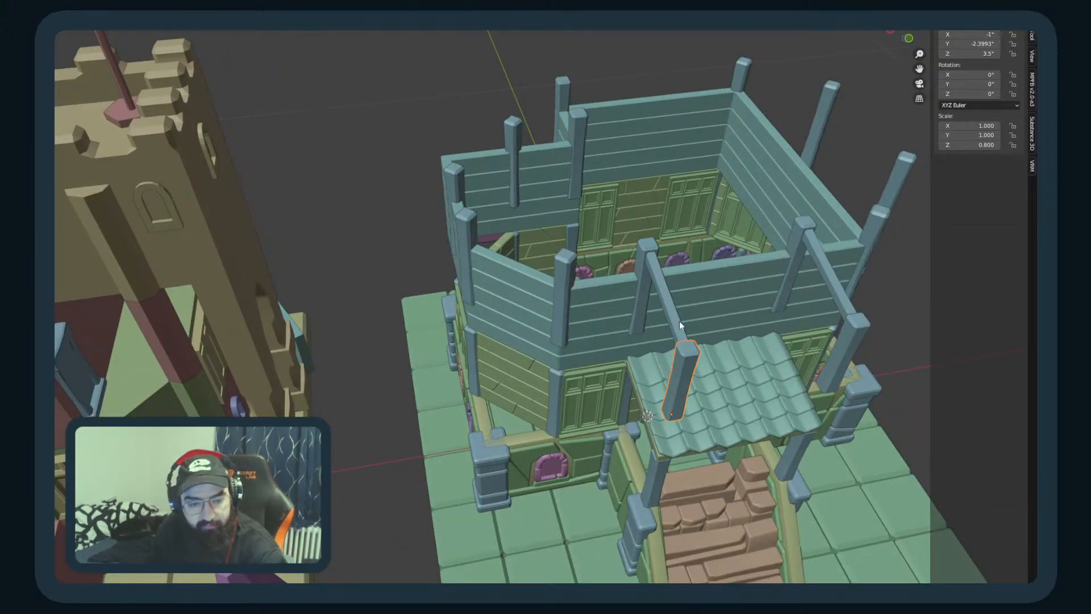
key(Delete)
click(646, 250)
click(827, 277)
key(Delete)
click(843, 336)
key(Delete)
Step: Undo the accidental wall deletion and remove the surplus duplicated posts standing outside the upper-floor walls
scroll(835, 348, down, 3)
middle_drag(829, 354, 736, 333)
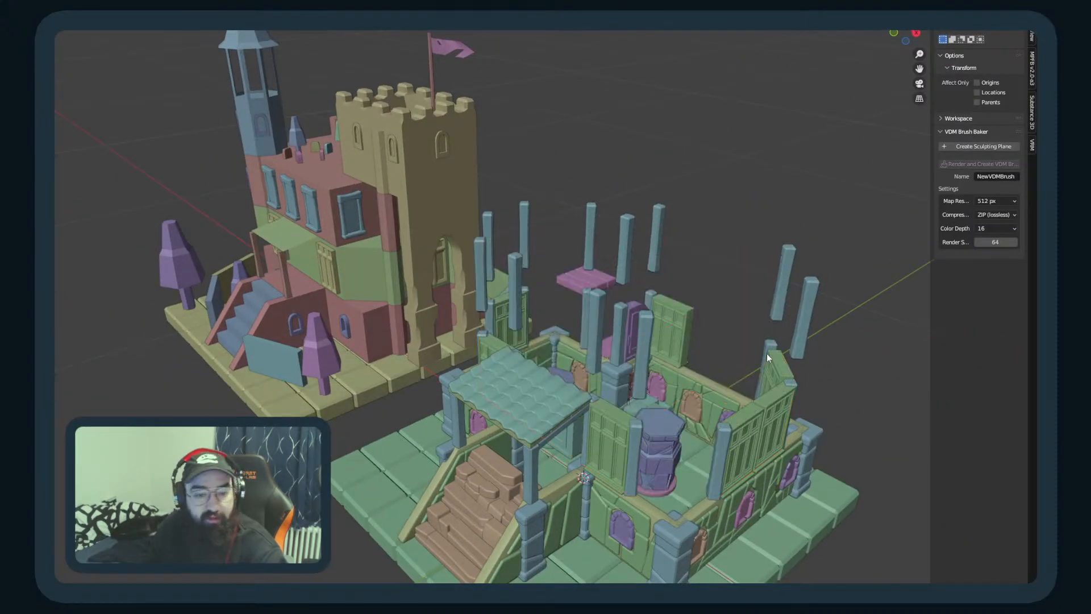
key(ctrl+z)
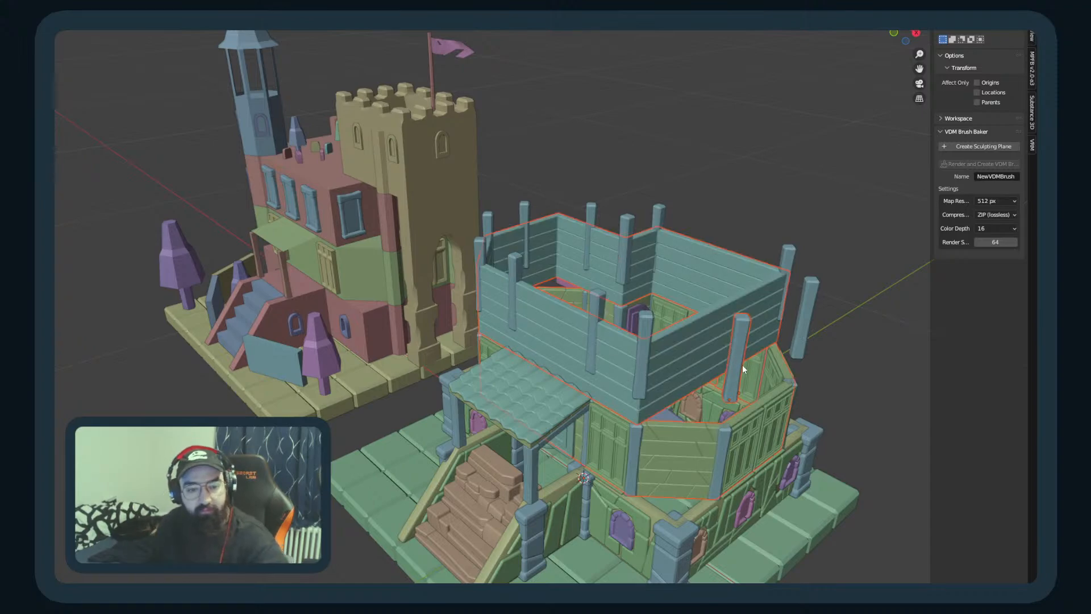
click(833, 377)
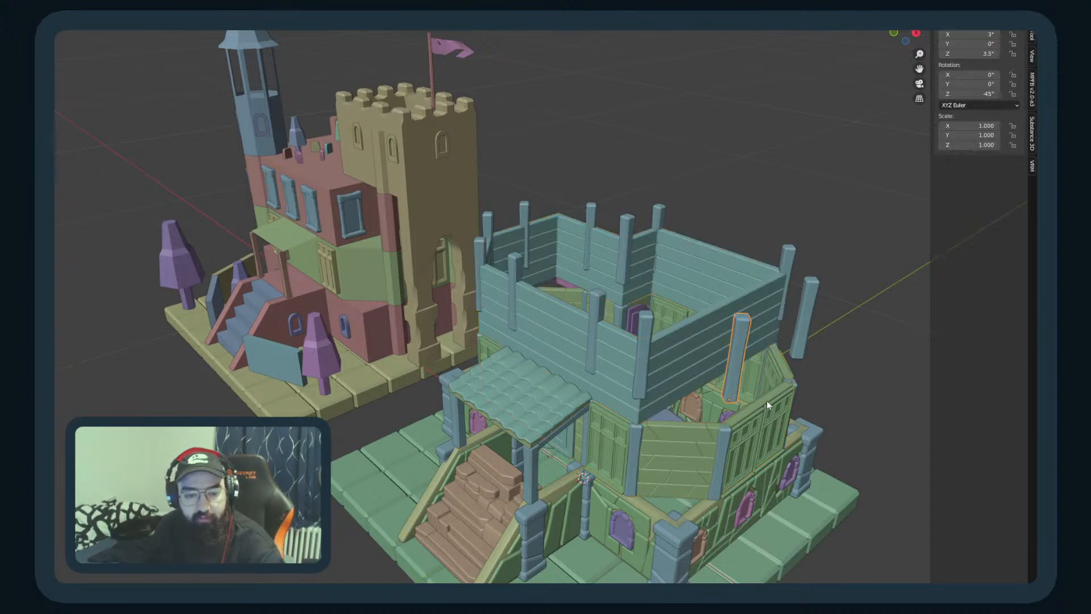
click(805, 322)
key(Delete)
Step: Set the Z location of the upper-floor post at the angled front corner to 3"
middle_drag(784, 397, 493, 294)
click(510, 303)
key(KP_7)
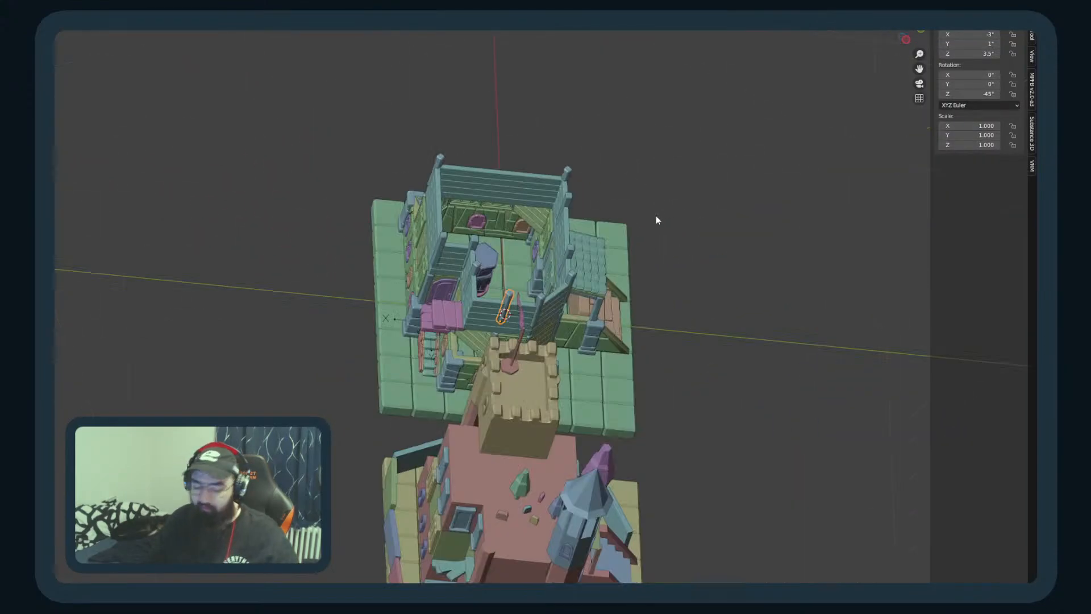
middle_drag(688, 220, 566, 341)
scroll(566, 341, up, 4)
click(562, 268)
click(978, 53)
text(3)
key(Return)
Step: Lower the two posts along the upper floor's front wall to a Z location of 3"
click(619, 258)
click(978, 53)
text(3)
key(Return)
click(727, 244)
click(977, 54)
text(3)
key(Return)
Step: Set the Z location of the front and rear corner posts on the side away from the castle to 3"
click(793, 296)
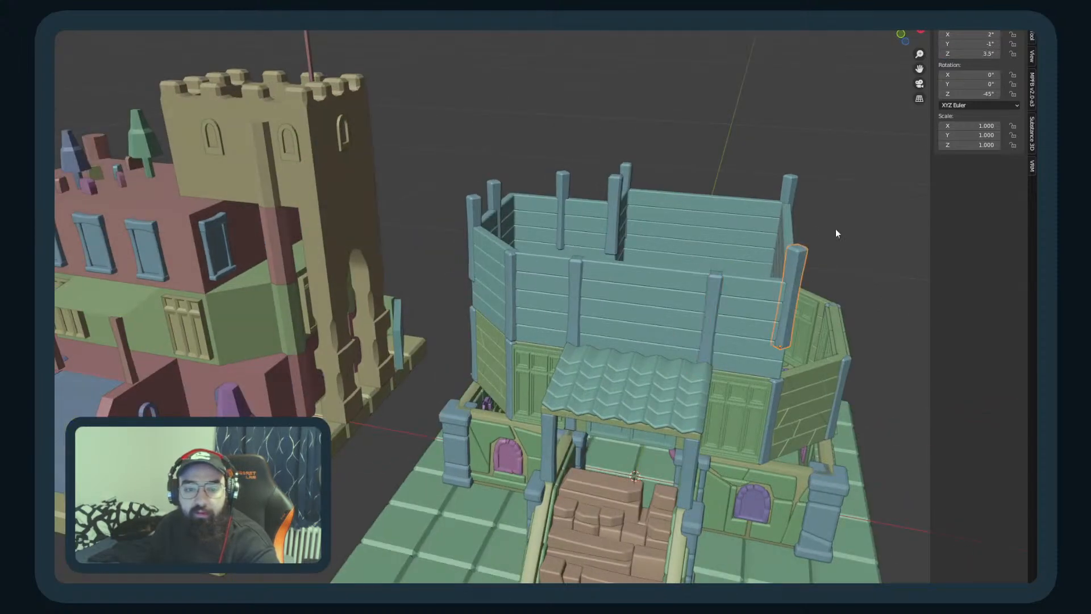
text(3°)
middle_drag(709, 328, 533, 400)
click(787, 310)
click(975, 54)
text(3)
key(Return)
Step: Set the Z location of the two upper-floor posts at the notch's outer and inner corners to 3"
middle_drag(870, 196, 731, 217)
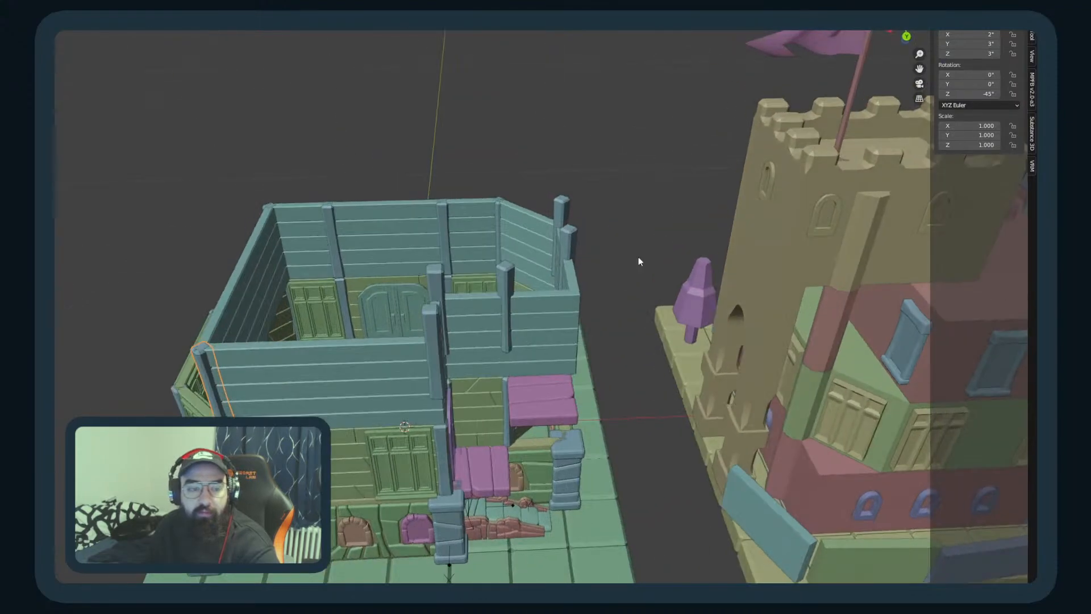
click(437, 323)
key(KP_3)
middle_drag(459, 335, 321, 318)
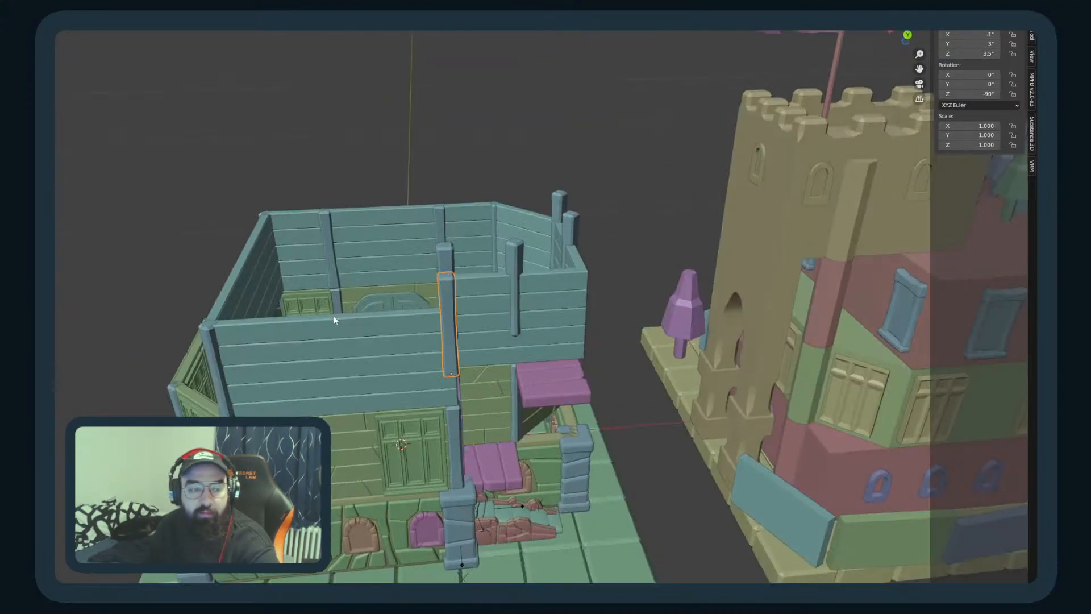
click(969, 52)
text(3)
key(Return)
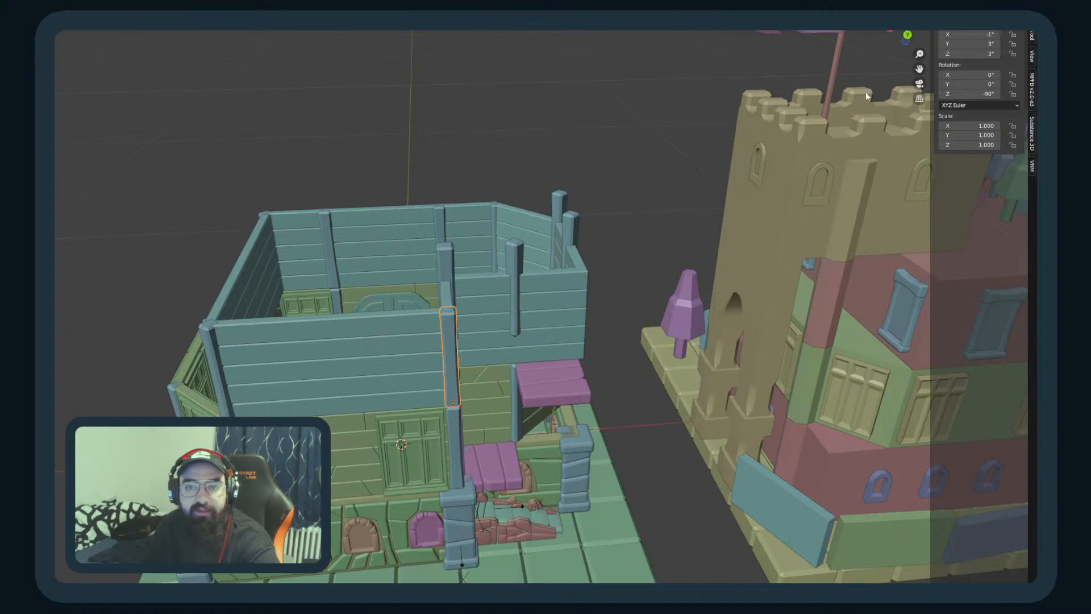
click(447, 260)
click(969, 53)
text(3)
key(Return)
Step: Set the Z location of the post along the notch wall to 3" and its Z rotation to -90°
click(511, 261)
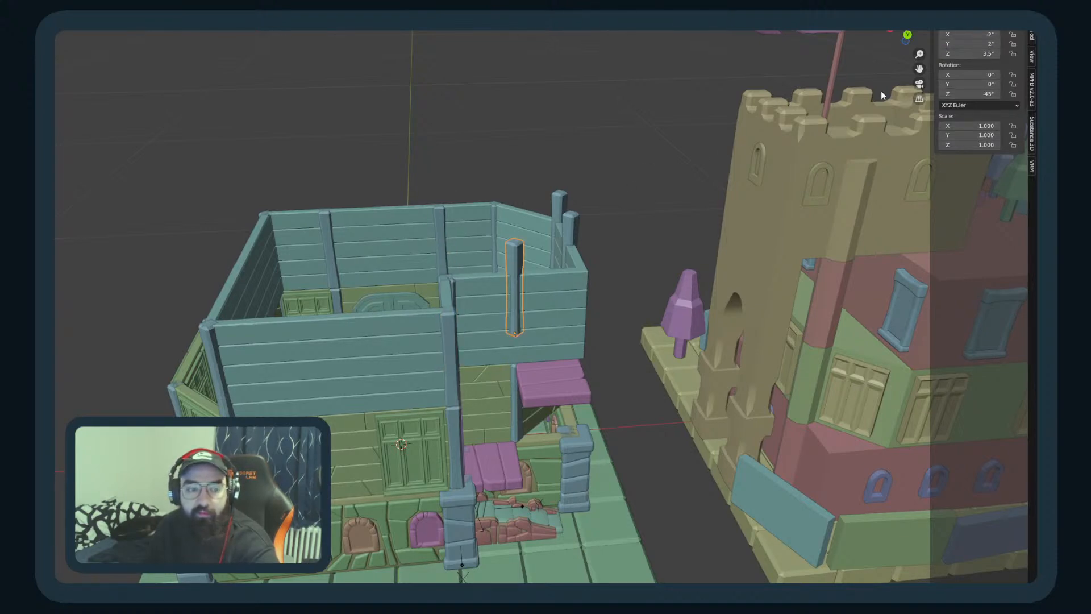
click(970, 54)
text(3)
key(Return)
mouse_move(640, 282)
middle_down()
mouse_move(612, 278)
mouse_move(637, 292)
middle_up()
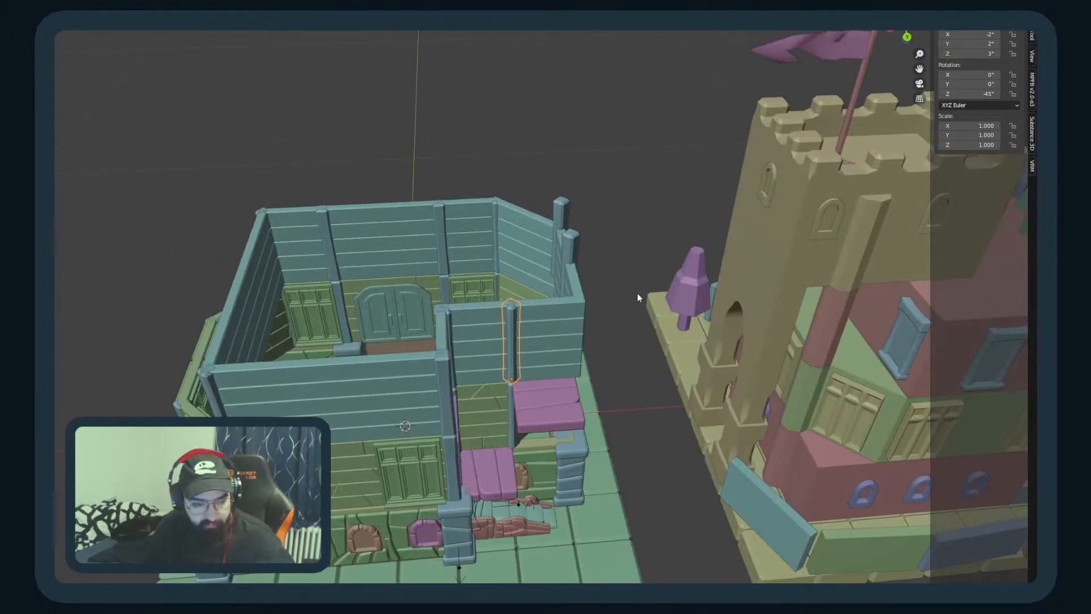
key(r)
key(z)
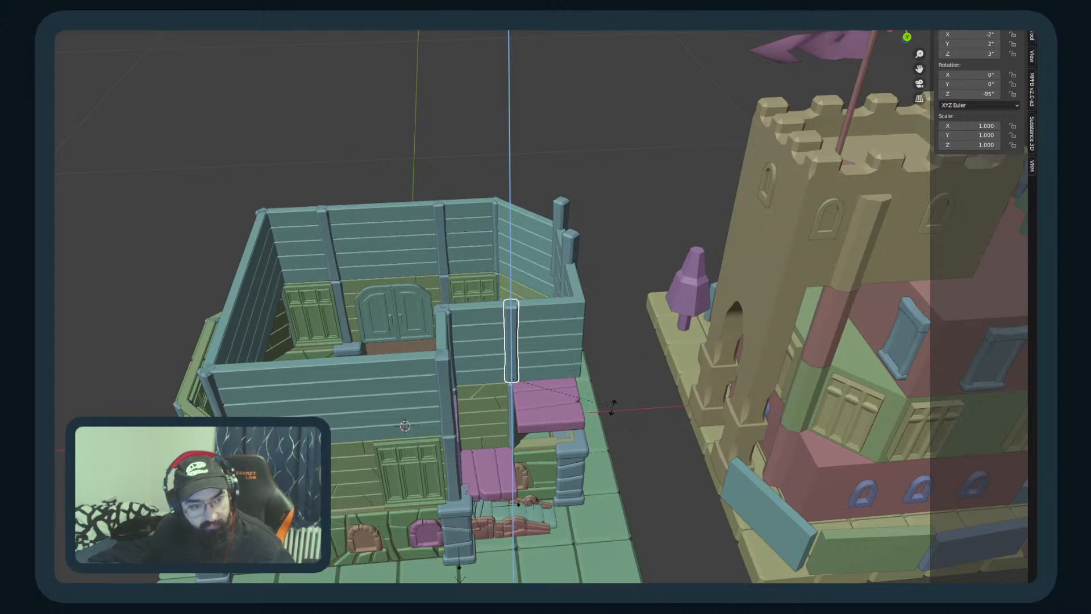
click(625, 405)
Step: Move the stray post on the castle-facing wall to the rear corner beside the notch and set its Z location to 3"
middle_drag(664, 147, 476, 206)
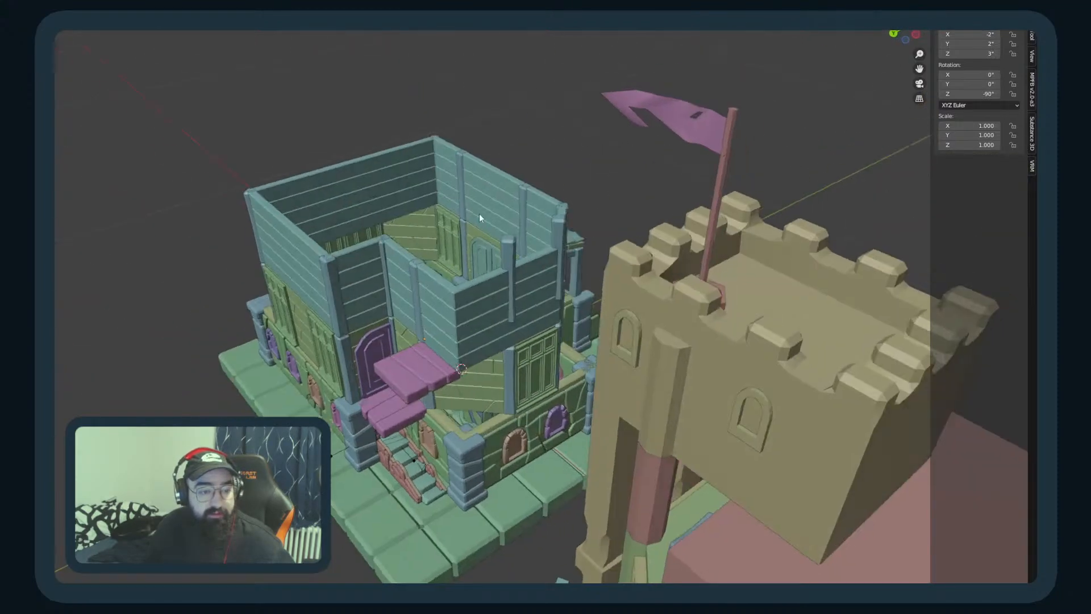
click(510, 248)
key(KP_7)
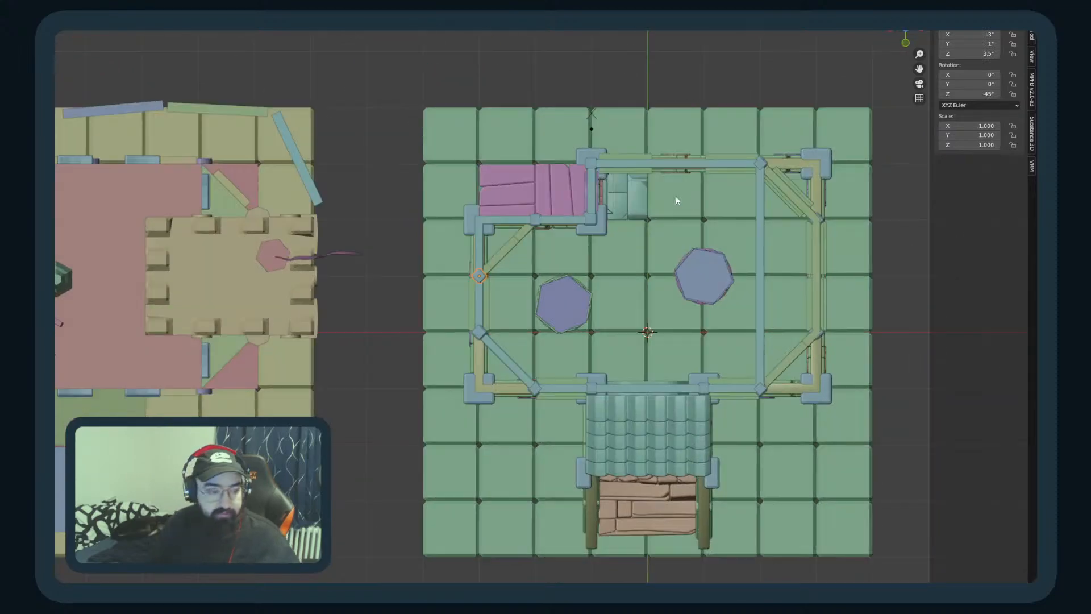
key(g)
click(516, 83)
middle_drag(516, 82, 841, 56)
click(972, 54)
text(3)
key(Return)
Step: Set the Z location of the post where the castle-facing wall meets the angled front wall to 3"
middle_drag(302, 268, 459, 290)
click(508, 247)
click(971, 54)
text(3)
key(Return)
Step: Delete the two intermediate posts along the upper floor's front wall, keeping the corner posts
middle_drag(618, 37, 358, 197)
scroll(358, 197, up, 4)
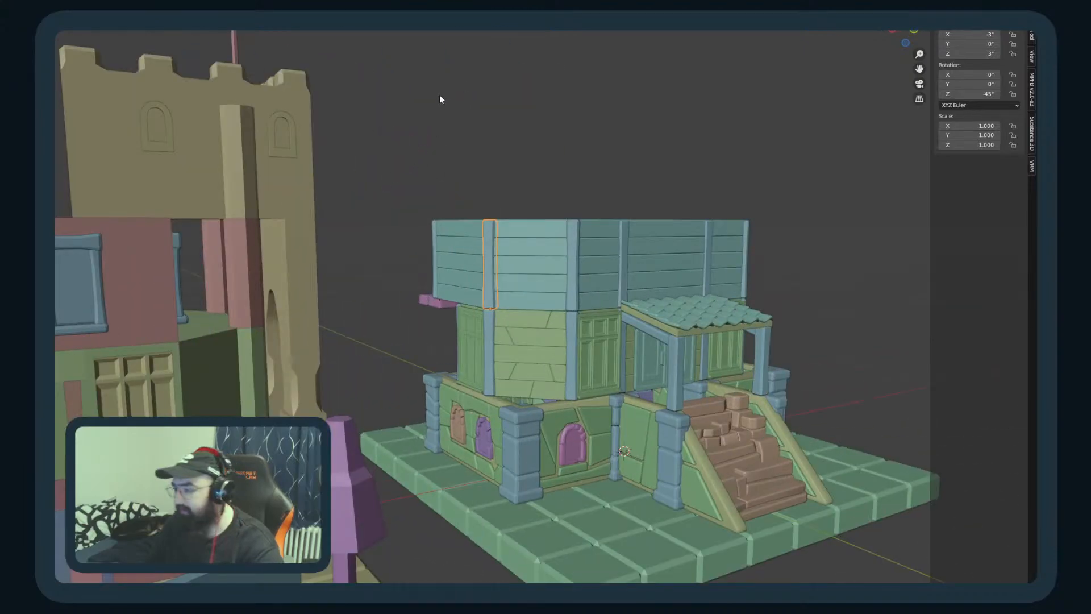
scroll(436, 95, up, 3)
middle_drag(436, 95, 549, 213)
scroll(515, 219, down, 1)
scroll(558, 209, up, 2)
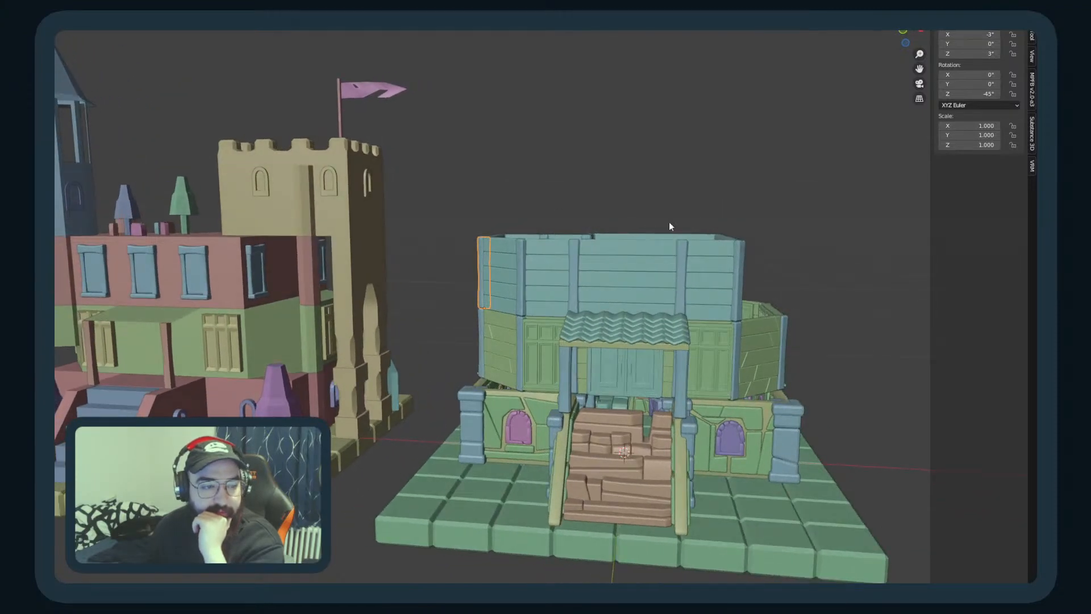
click(576, 278)
key(Delete)
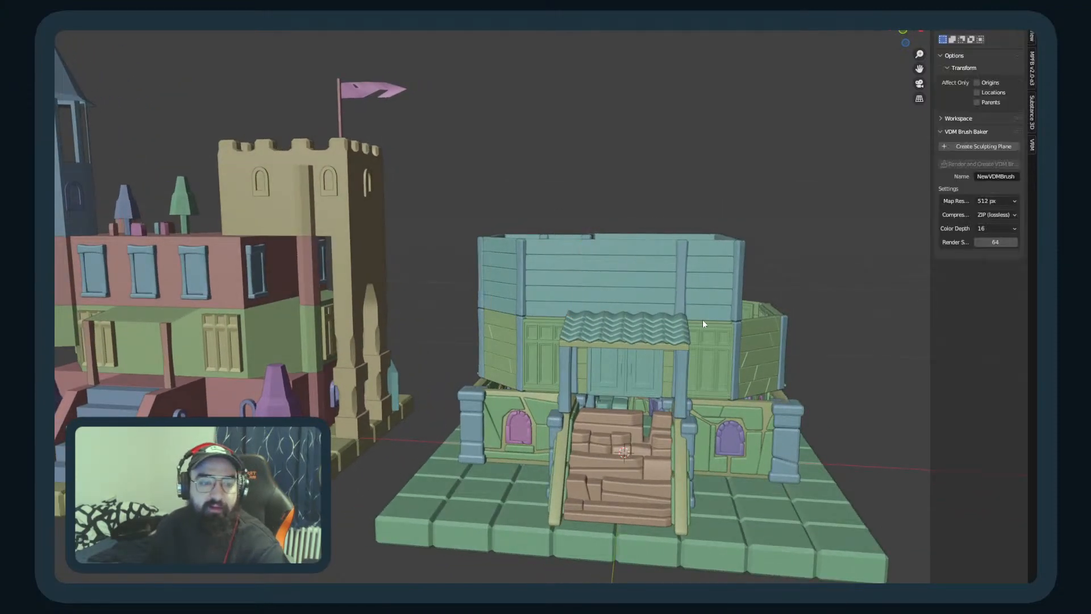
middle_drag(677, 280, 650, 331)
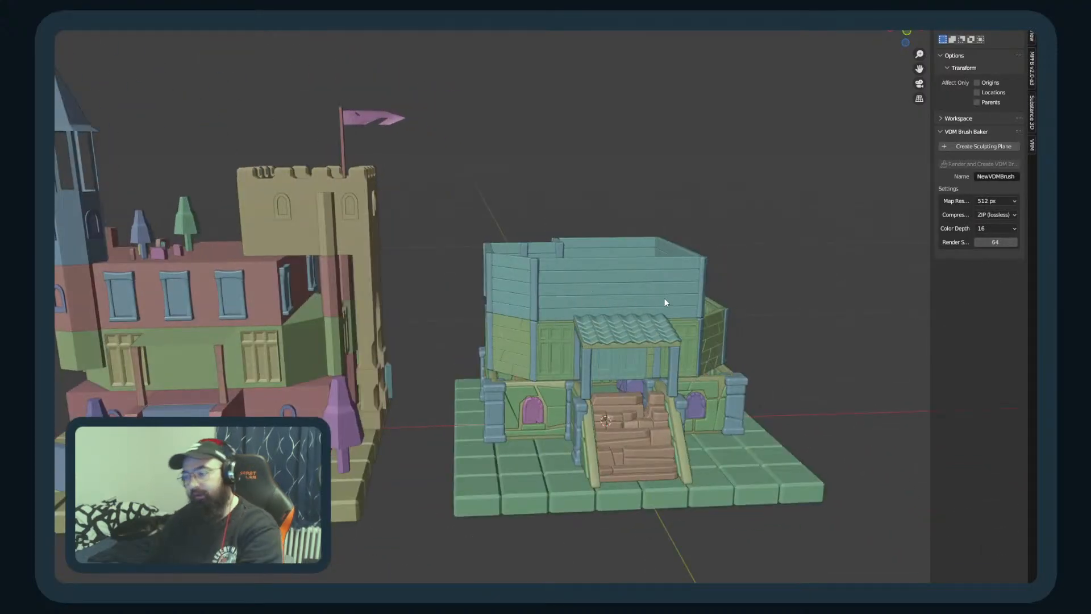
Step: Examine how the upper floor's walls and posts line up with the middle floor, its doors and the porch from several sides
middle_drag(554, 332, 612, 331)
scroll(626, 319, up, 2)
scroll(641, 323, up, 2)
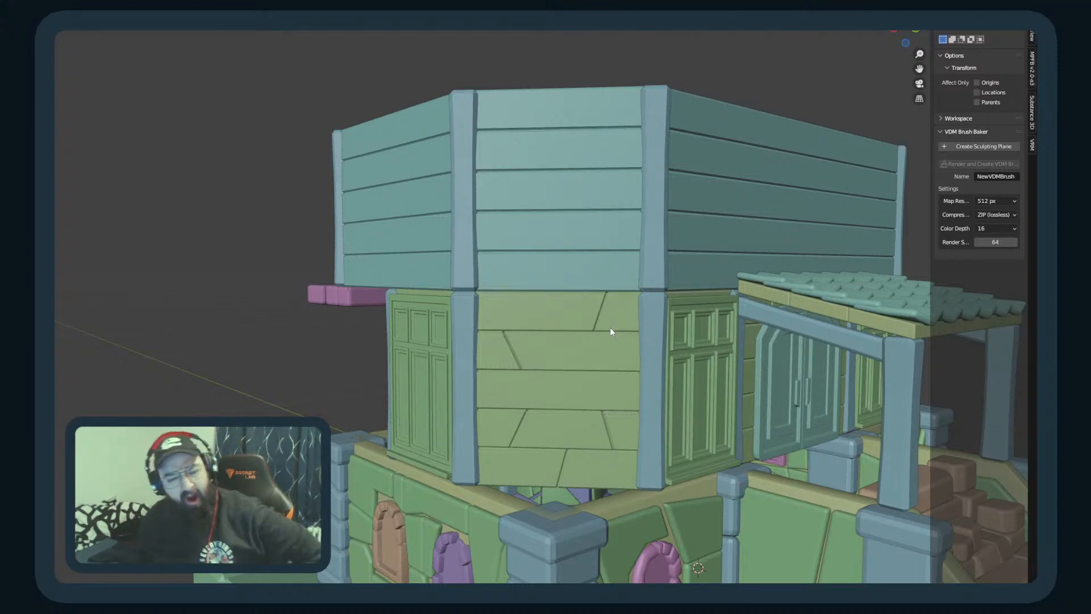
scroll(610, 335, down, 3)
middle_drag(611, 342, 699, 449)
scroll(617, 381, down, 5)
scroll(601, 445, up, 4)
middle_drag(602, 446, 460, 434)
scroll(507, 441, up, 5)
scroll(494, 442, down, 5)
scroll(457, 435, up, 4)
scroll(452, 436, down, 3)
middle_drag(346, 409, 489, 271)
scroll(483, 287, up, 3)
click(458, 273)
scroll(487, 307, down, 4)
middle_drag(487, 308, 264, 321)
scroll(683, 319, down, 4)
scroll(215, 341, down, 3)
scroll(264, 321, up, 3)
middle_drag(362, 327, 394, 402)
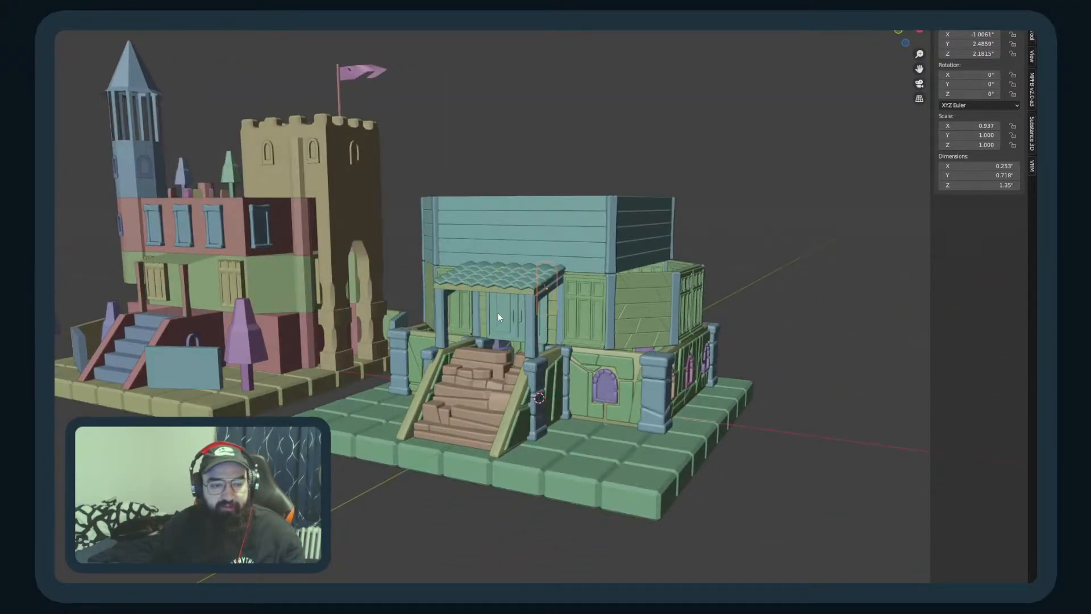
Step: Select the upper-floor wall shell and examine its proportions from the side, front and above against the neighbouring castle
click(657, 241)
middle_drag(657, 241, 533, 360)
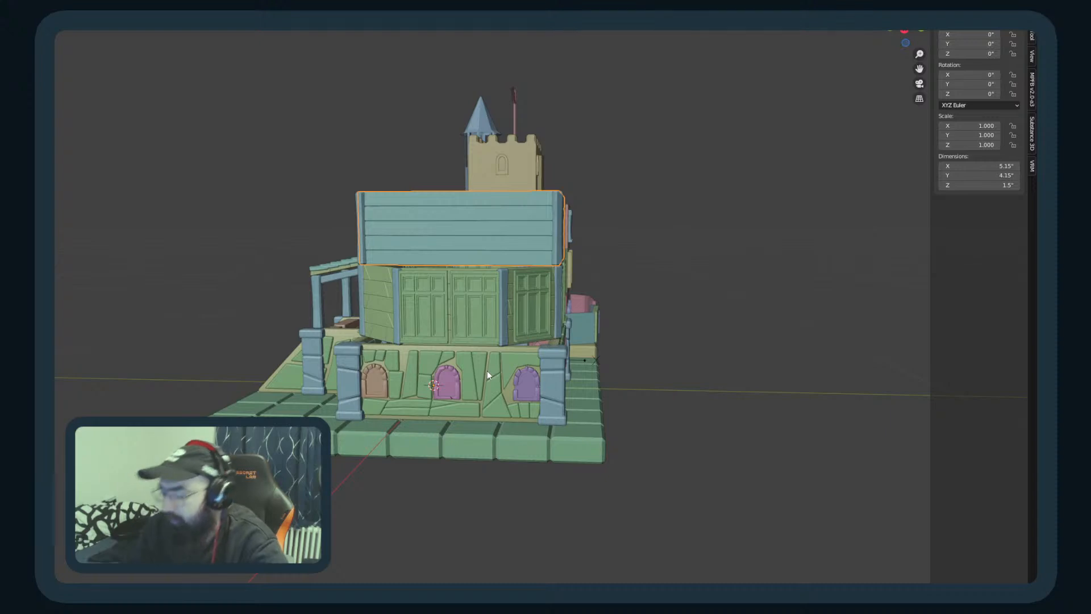
scroll(398, 279, down, 1)
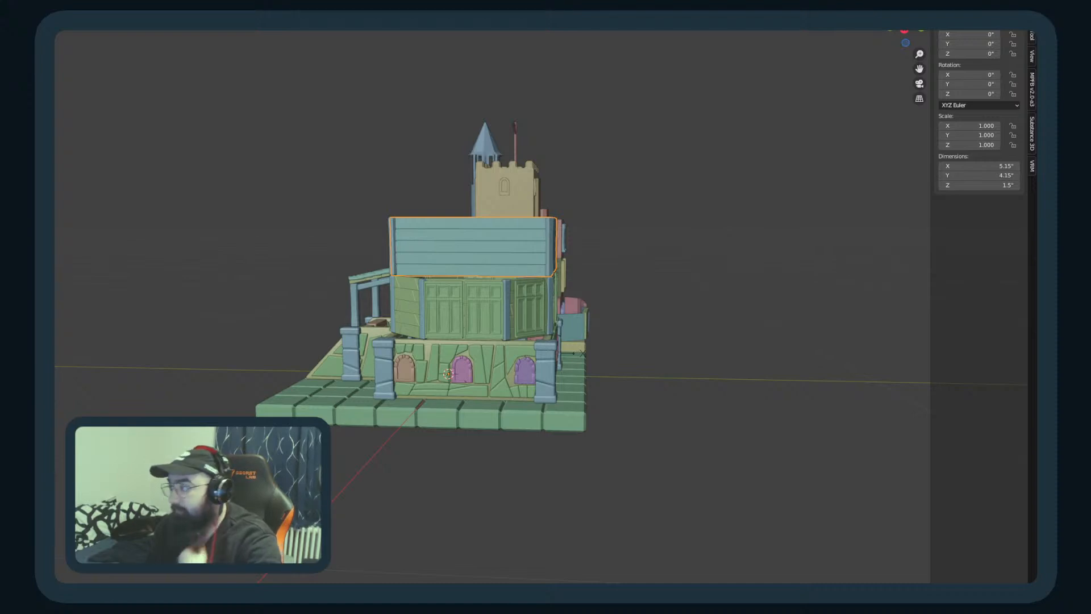
middle_drag(489, 227, 589, 266)
scroll(521, 307, up, 3)
scroll(521, 307, down, 4)
middle_drag(537, 309, 579, 295)
scroll(575, 299, up, 2)
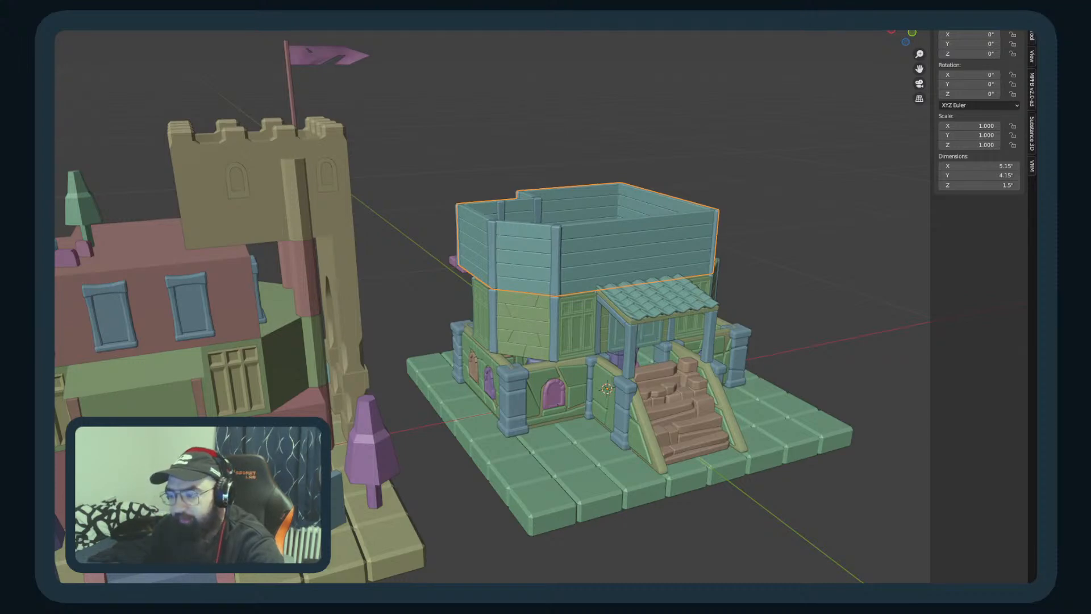
scroll(821, 299, down, 4)
middle_drag(820, 299, 611, 264)
scroll(568, 303, up, 4)
middle_drag(653, 234, 646, 299)
scroll(646, 300, up, 2)
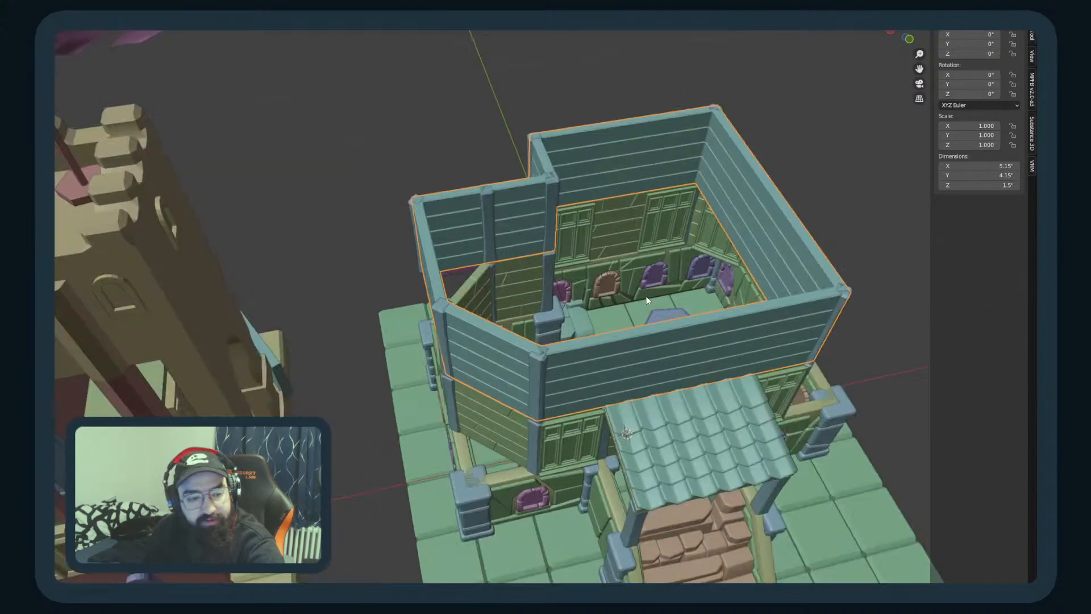
scroll(646, 299, down, 3)
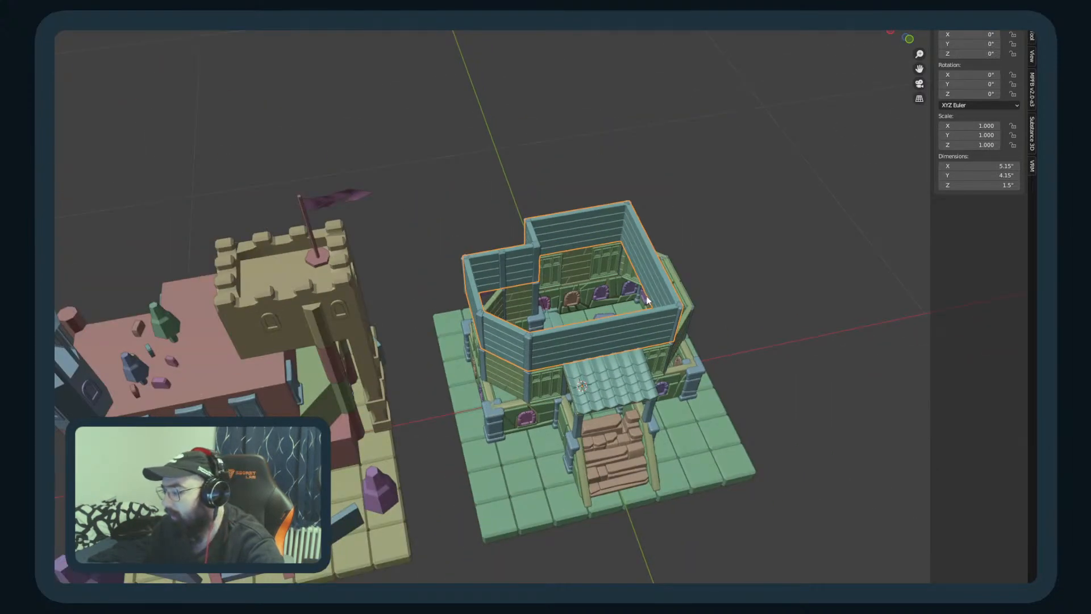